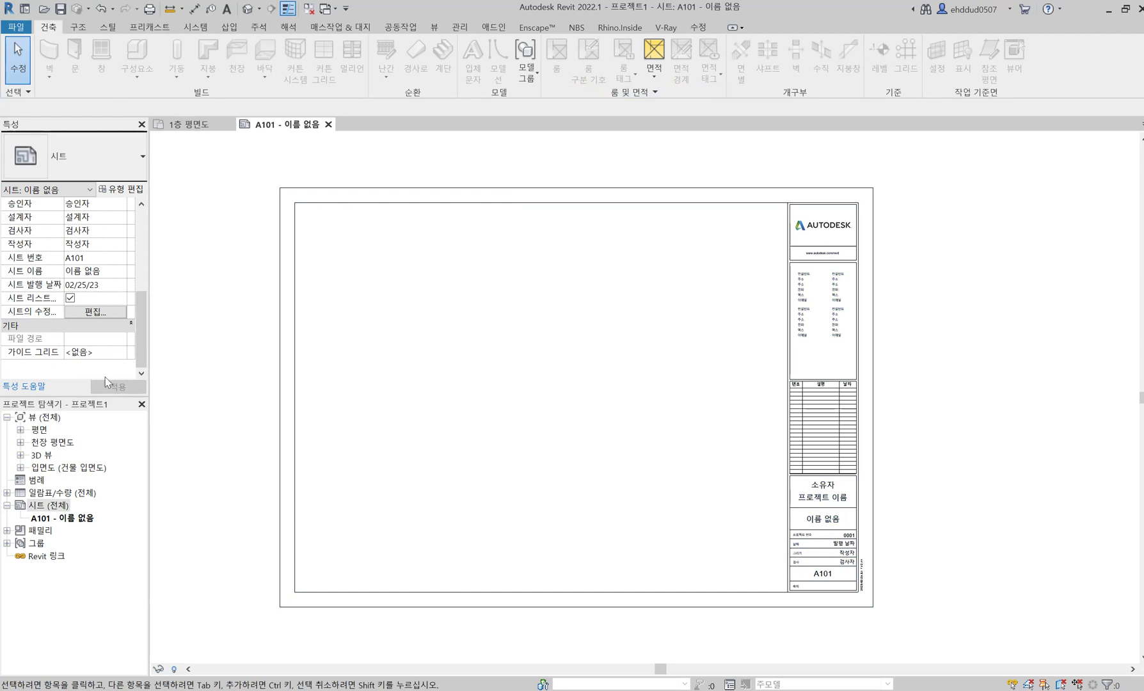
# Examine sheet A101 and the commands available for the schedules/quantities category in the project browser.
pyautogui.click(47, 519)
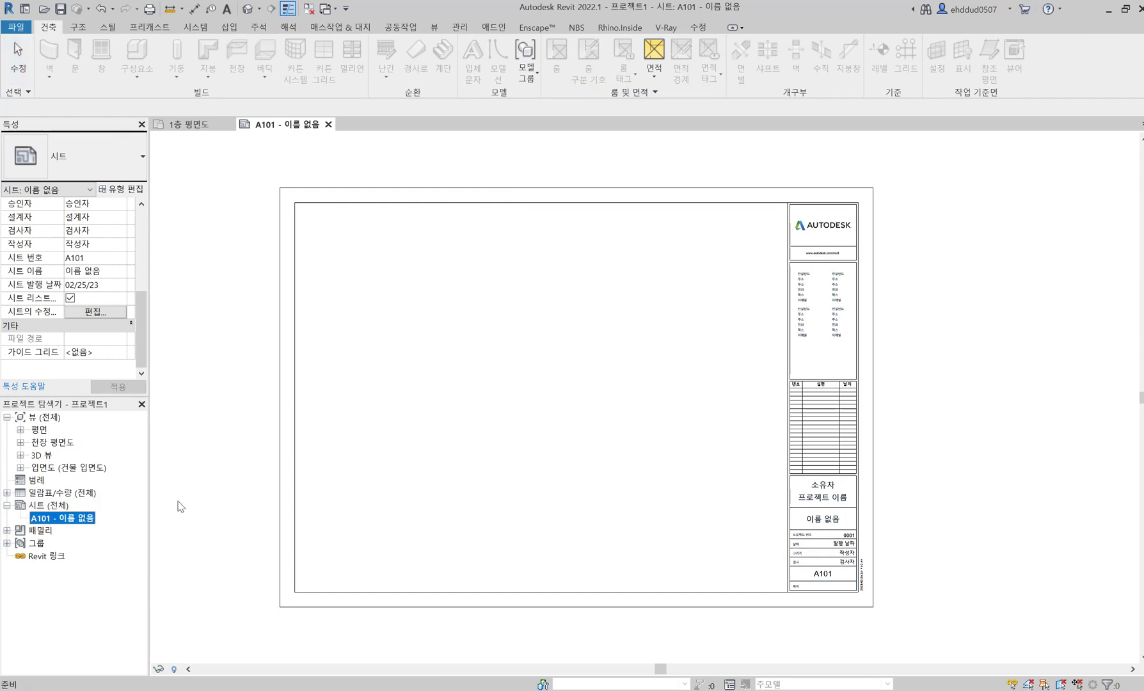
pyautogui.click(7, 493)
pyautogui.click(35, 496)
pyautogui.rightClick(37, 499)
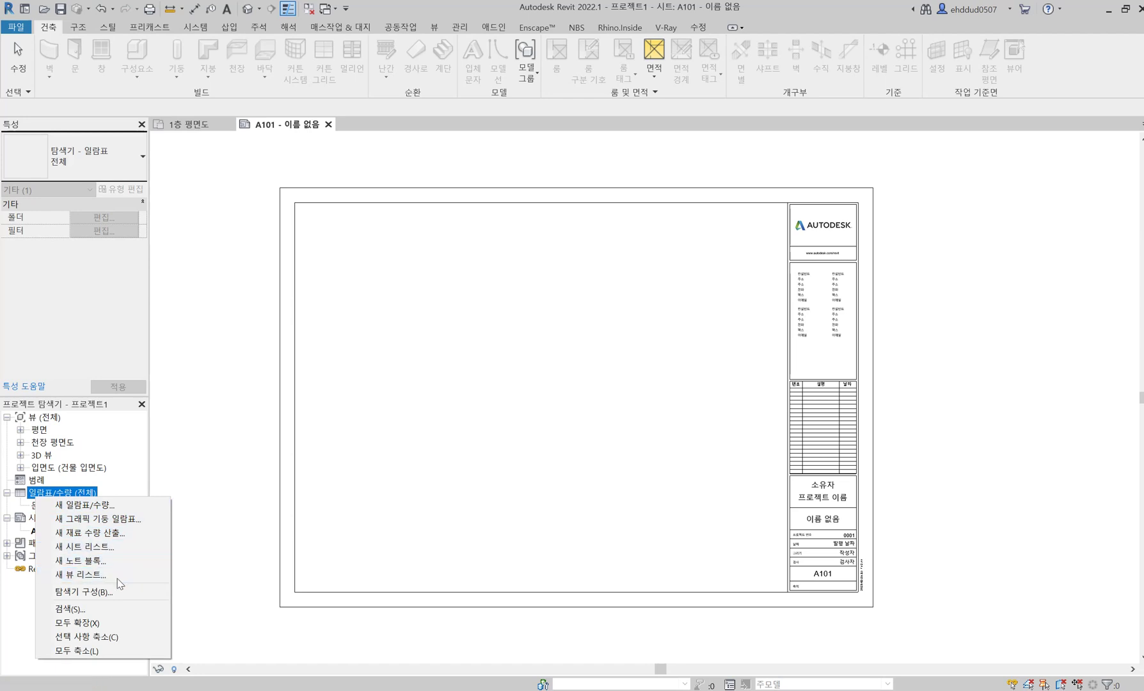
pyautogui.click(69, 496)
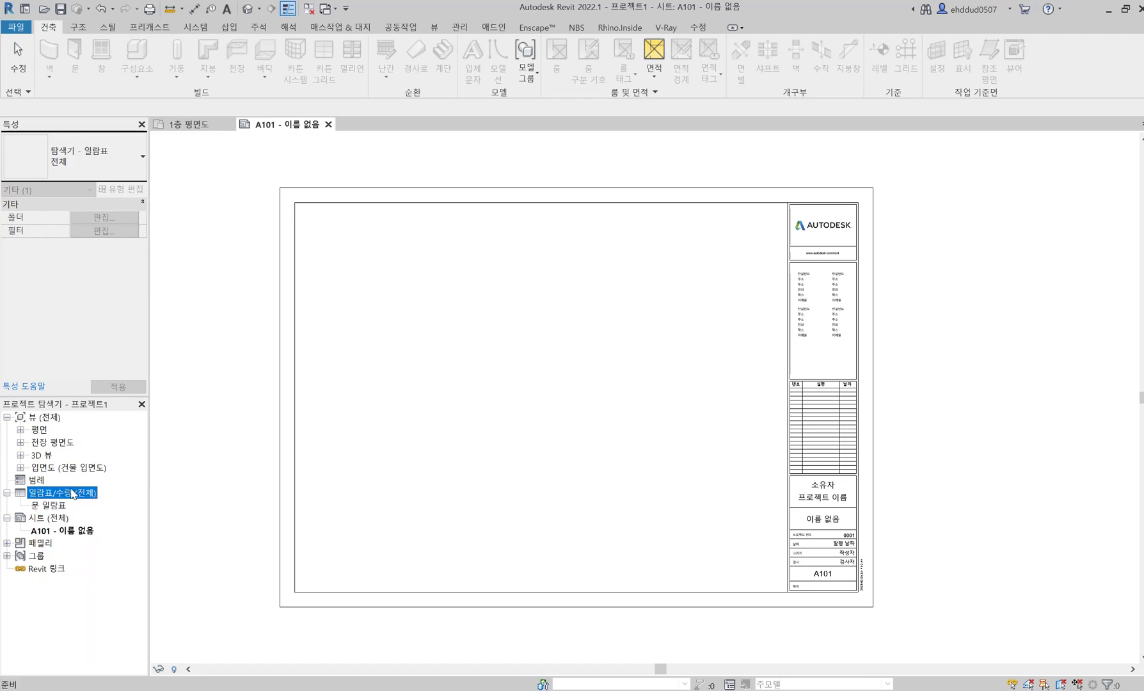
pyautogui.click(453, 350)
pyautogui.scroll(1, 447, 273)
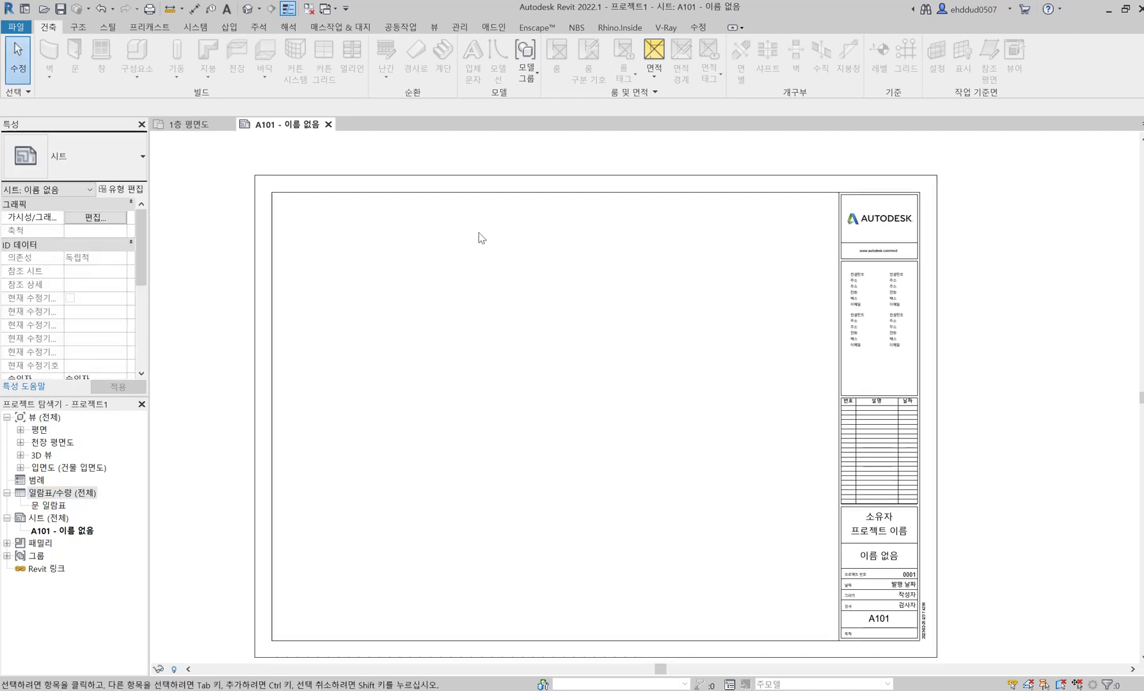
pyautogui.scroll(-1, 542, 323)
pyautogui.moveTo(542, 325); pyautogui.dragTo(563, 314, button='middle')
# Examine how the floor plan, schedule and sheet categories are organised in the project browser.
pyautogui.click(23, 439)
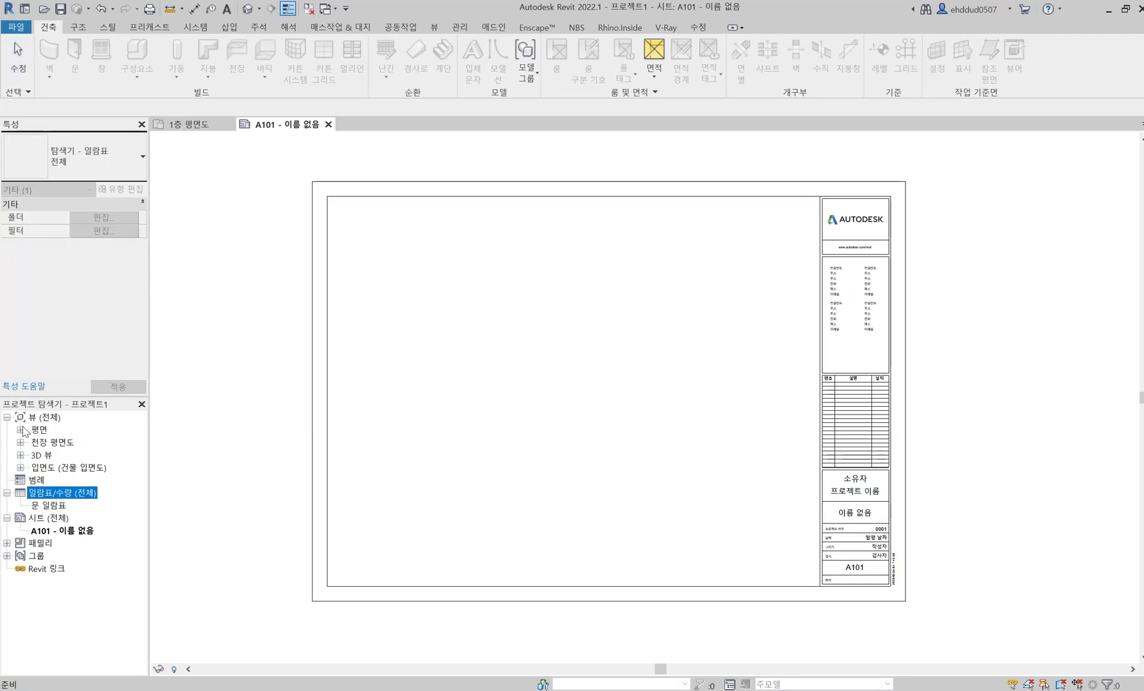
pyautogui.click(21, 430)
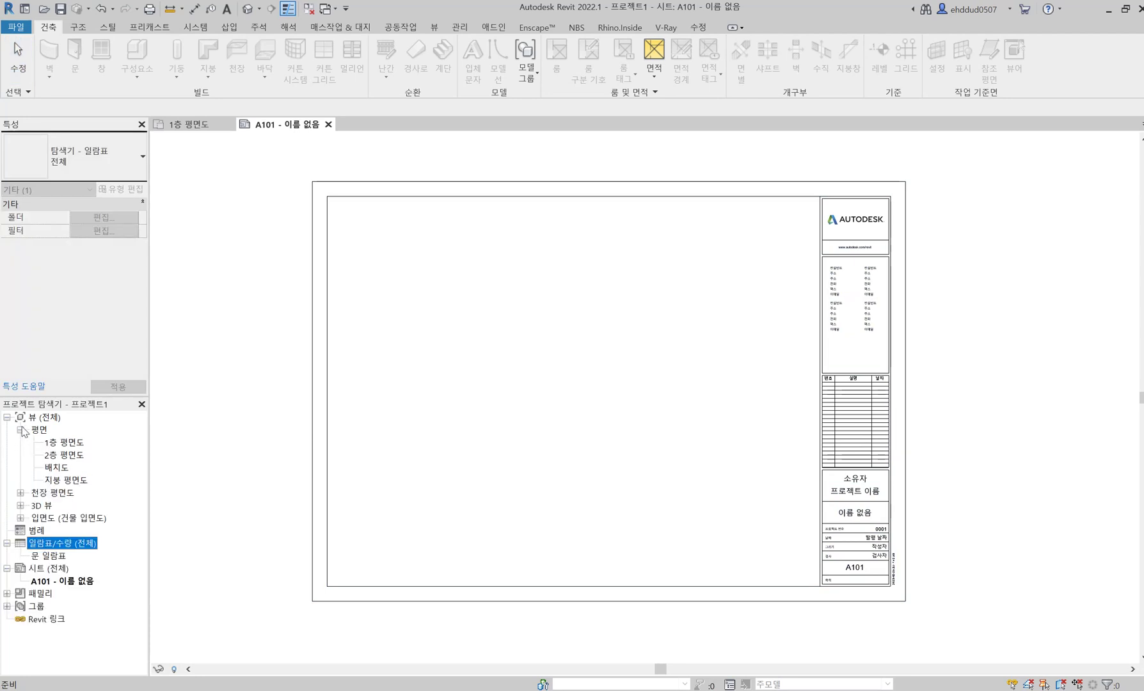
pyautogui.click(20, 429)
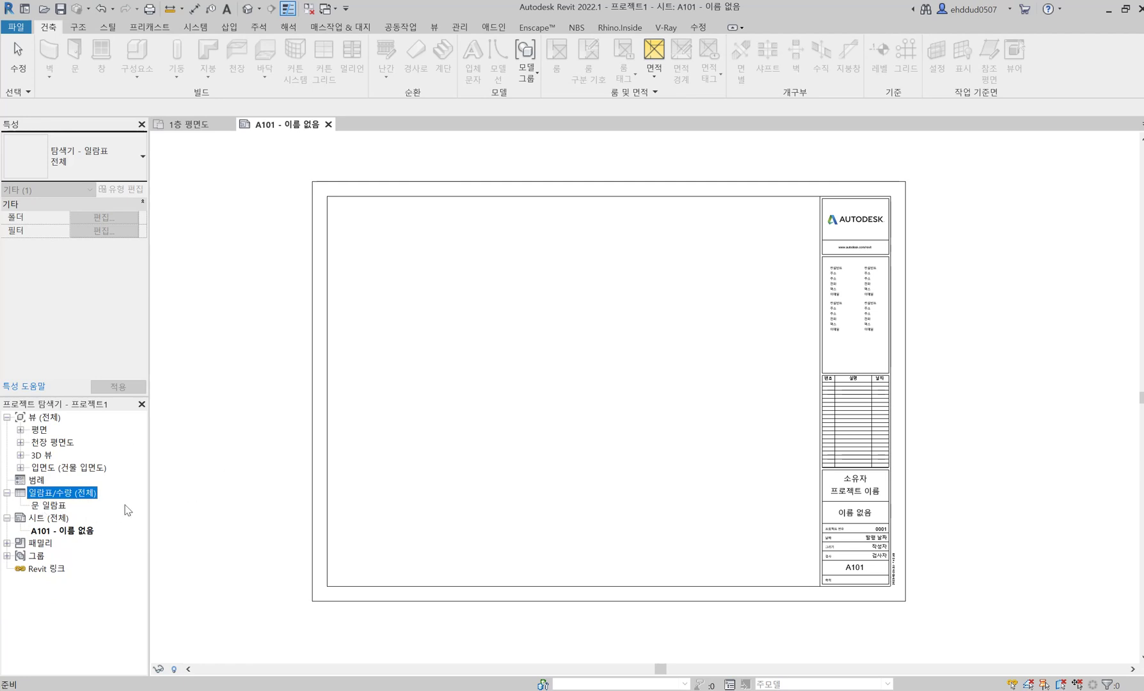
pyautogui.scroll(1, 496, 407)
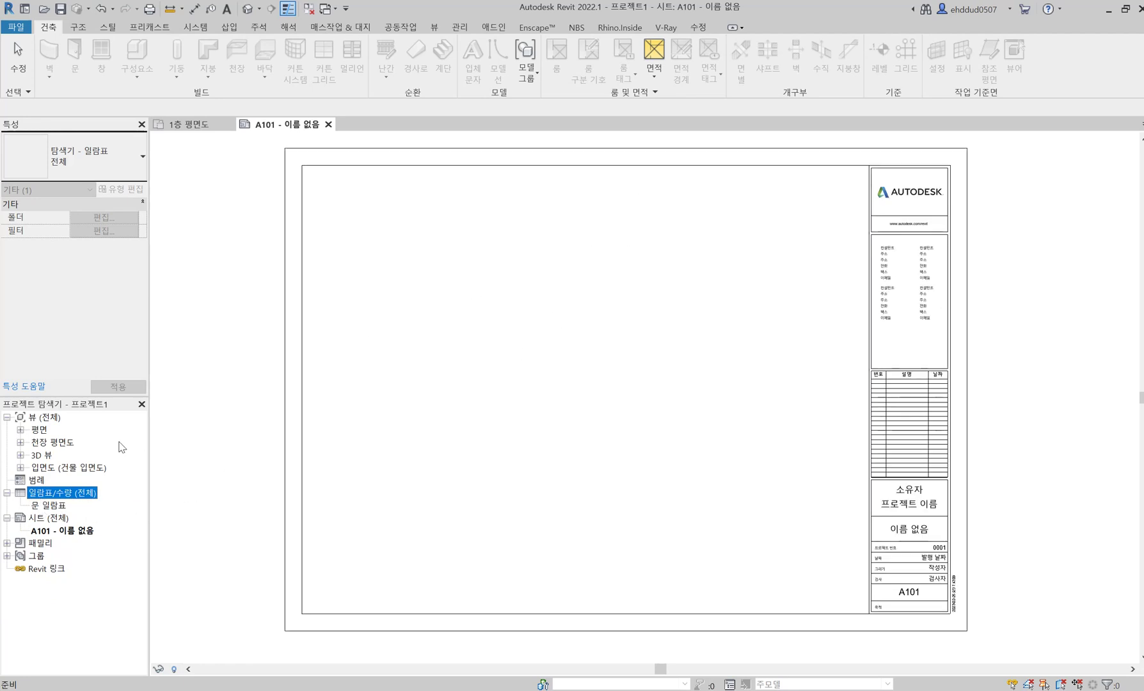
pyautogui.click(6, 518)
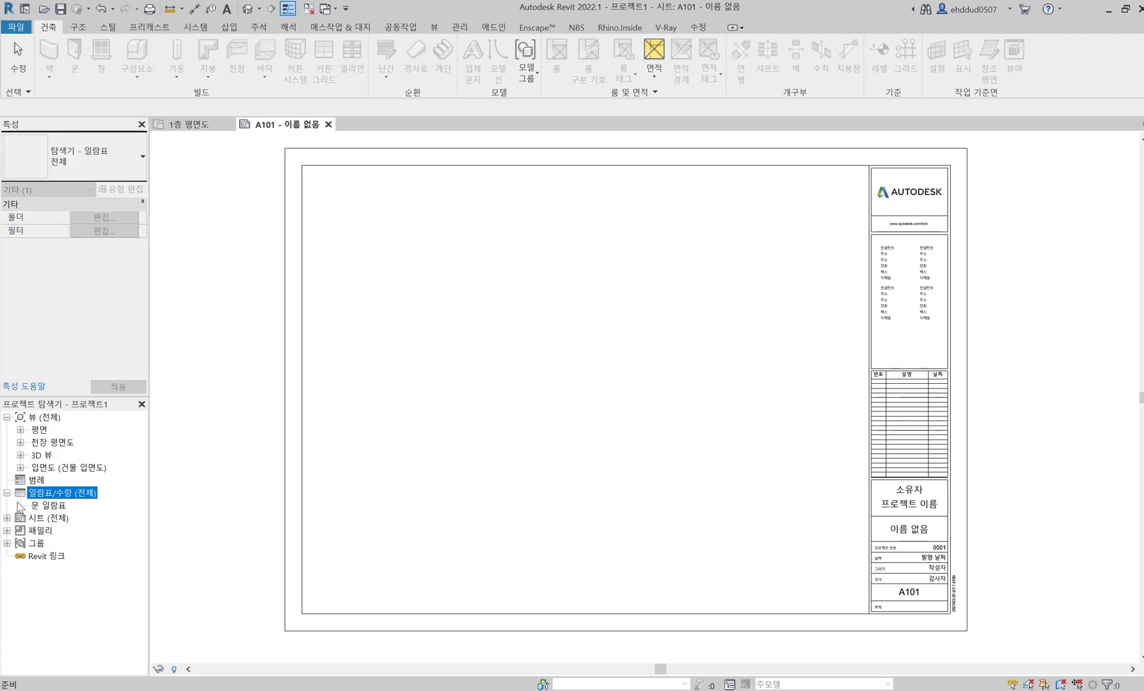
pyautogui.click(6, 493)
pyautogui.click(41, 505)
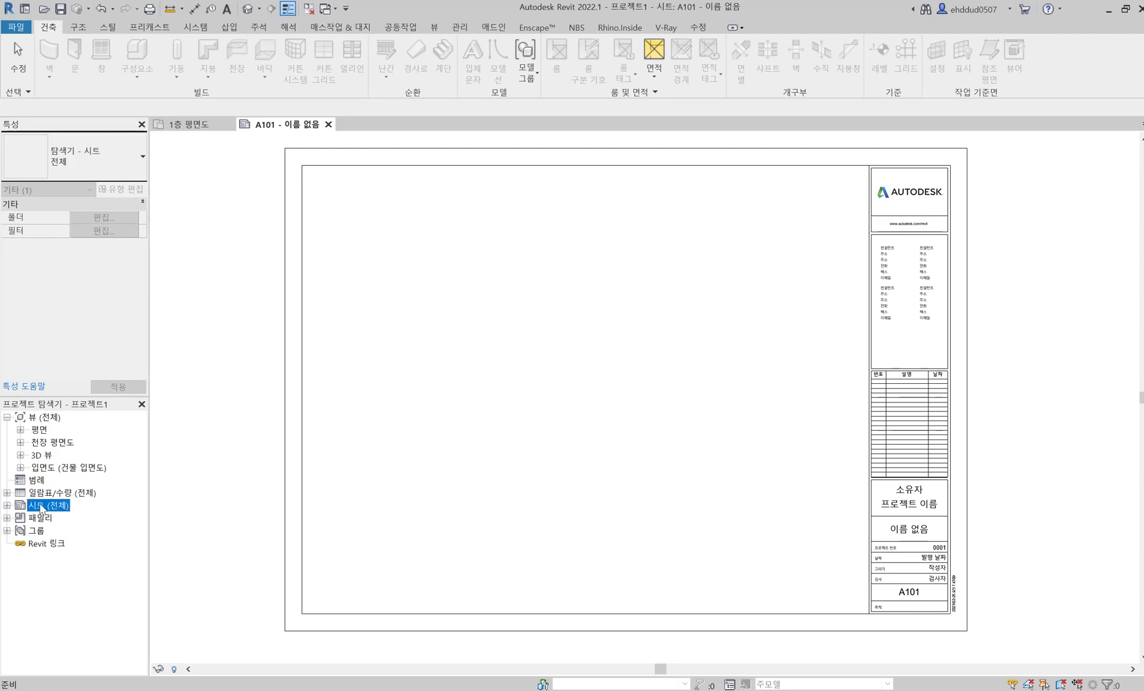
pyautogui.click(46, 493)
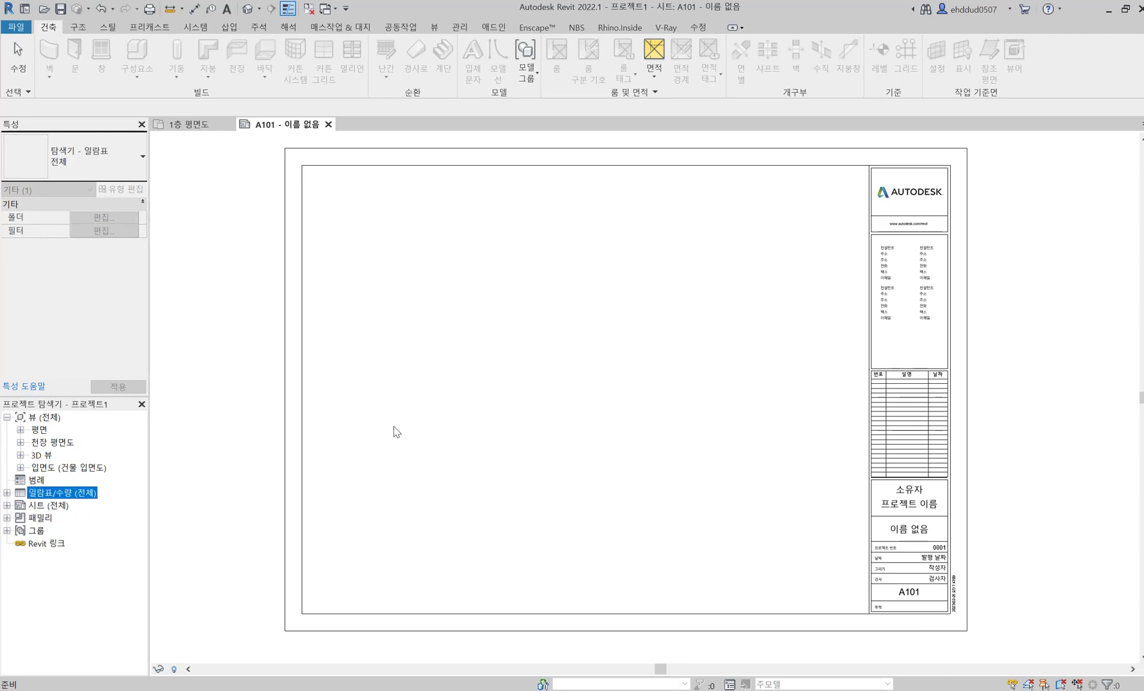
pyautogui.scroll(-1, 355, 293)
pyautogui.scroll(1, 370, 300)
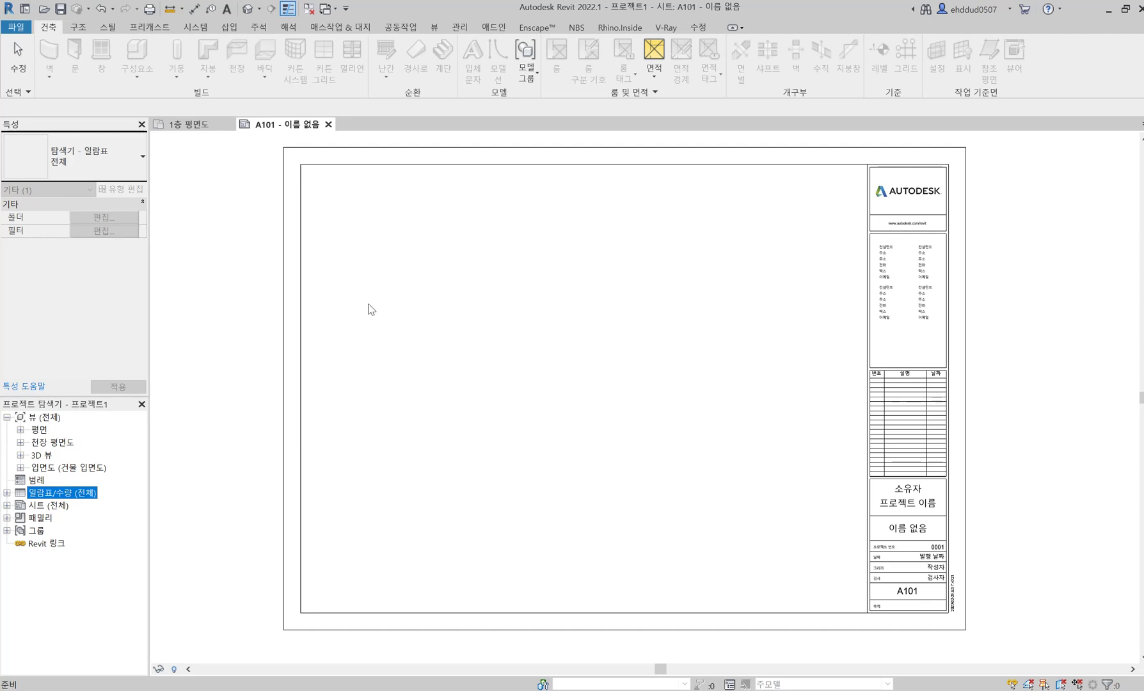
# Expand the floor plans, ceiling plans, 3D views, elevations, schedules and sheets in the project browser.
pyautogui.click(20, 430)
pyautogui.click(21, 493)
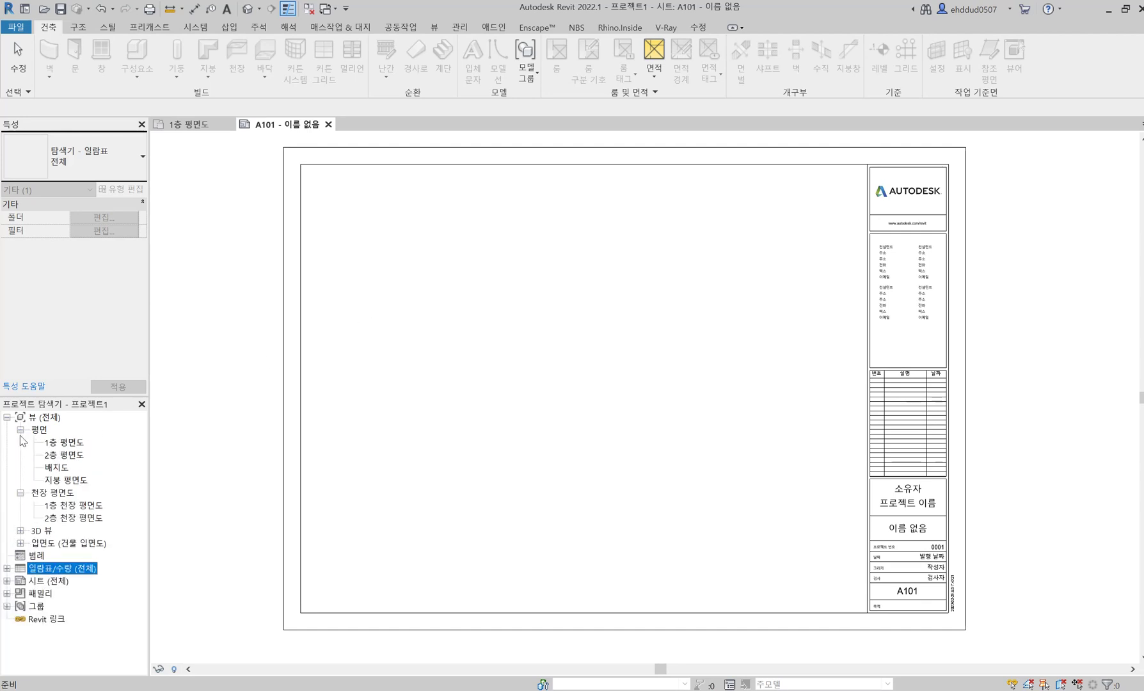
pyautogui.click(21, 530)
pyautogui.click(21, 555)
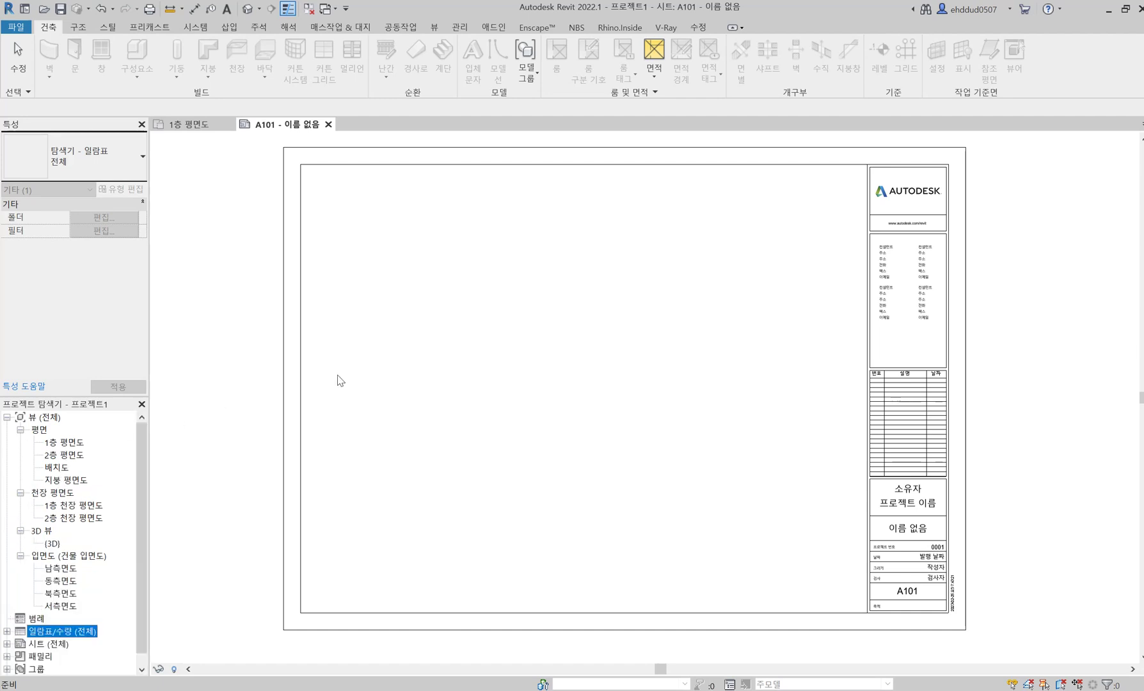
pyautogui.click(66, 443)
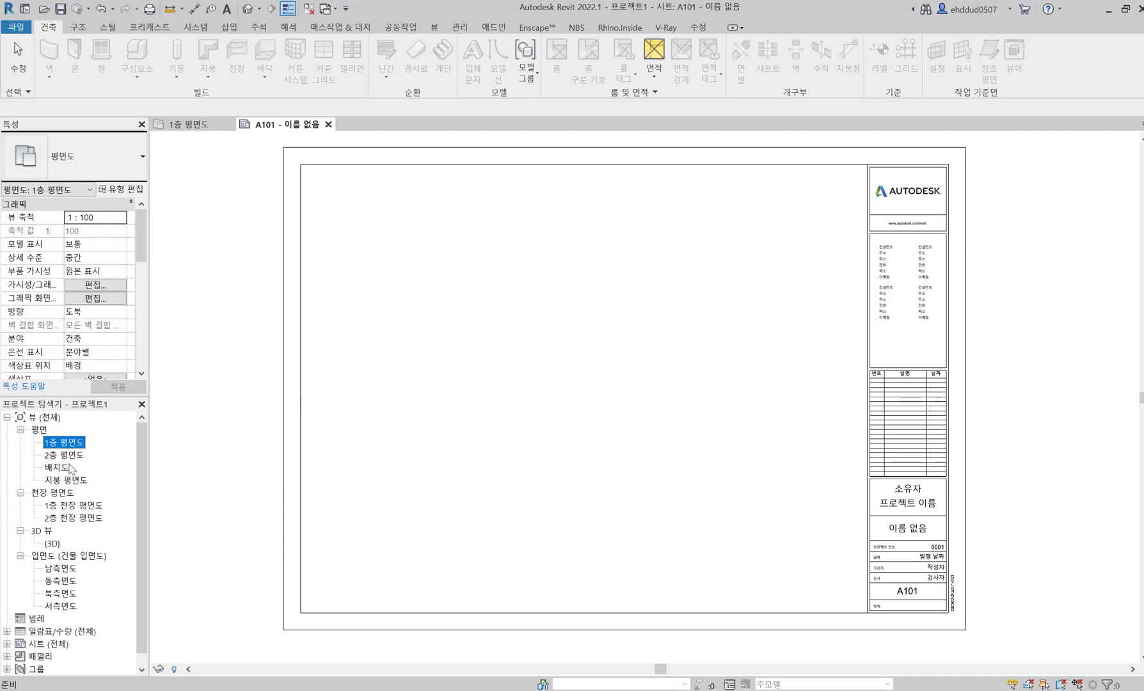
pyautogui.click(6, 643)
pyautogui.scroll(-1, 32, 618)
pyautogui.click(6, 606)
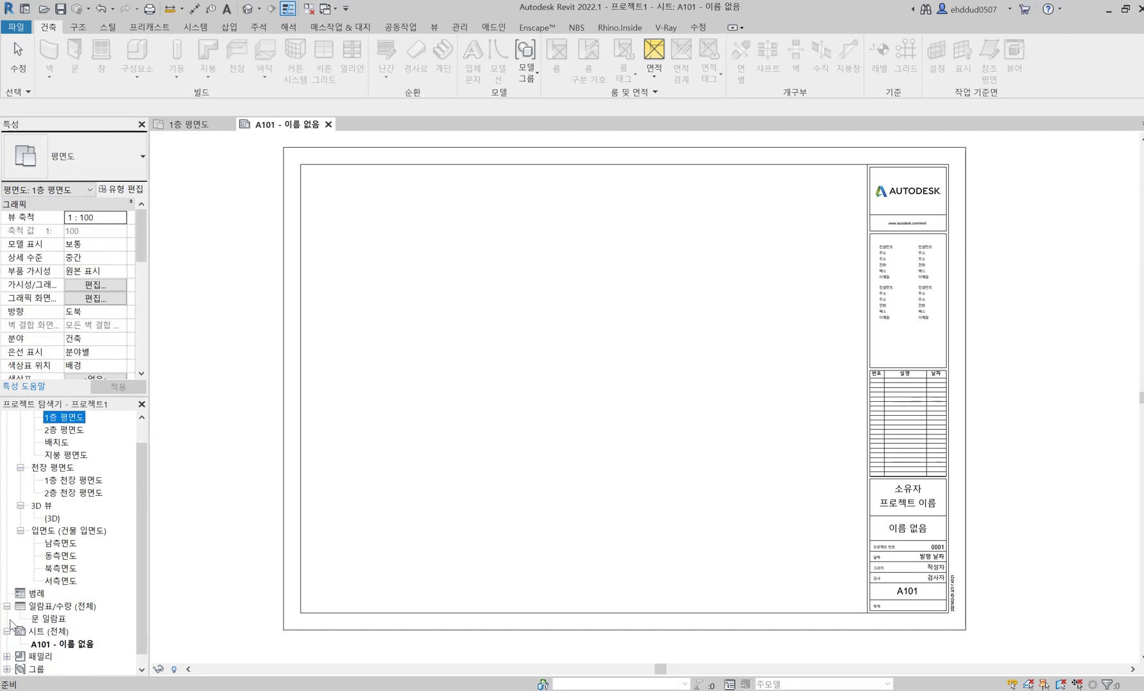
pyautogui.scroll(-1, 51, 611)
pyautogui.scroll(2, 58, 599)
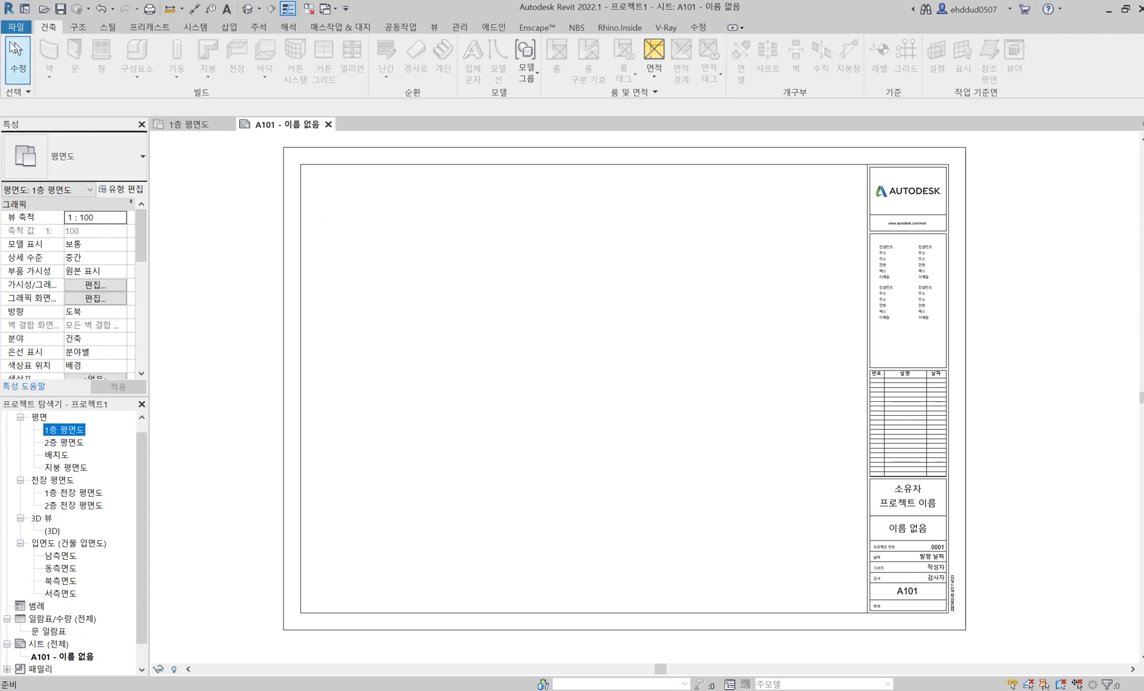
pyautogui.click(16, 27)
pyautogui.moveTo(70, 82)
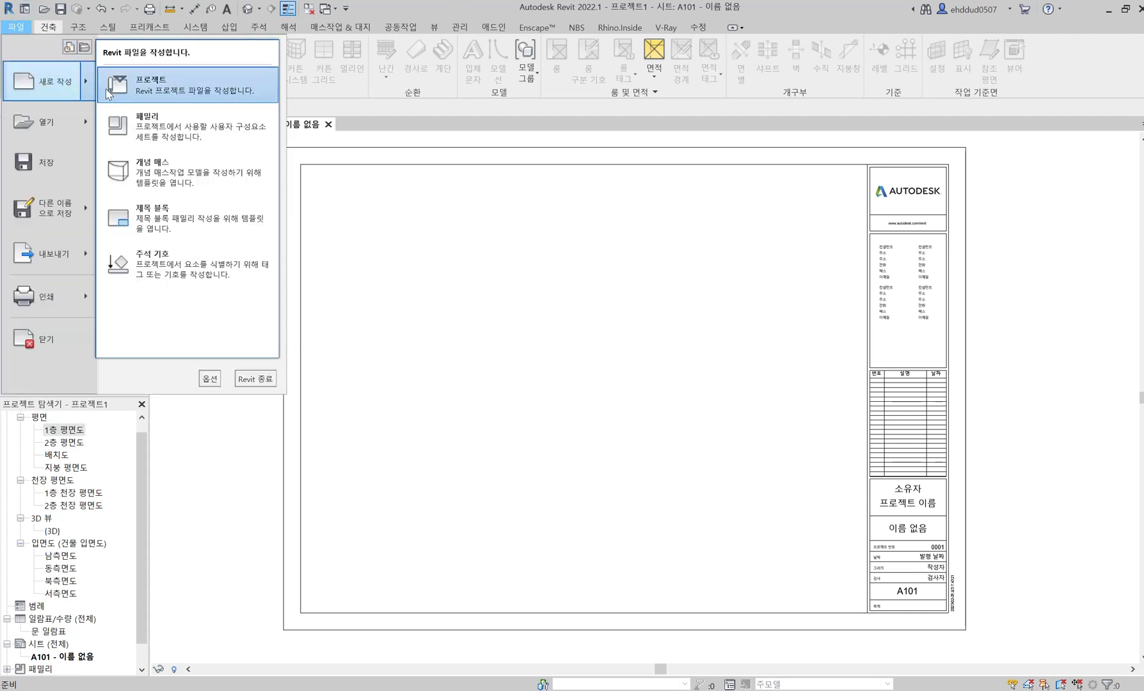
pyautogui.click(173, 86)
pyautogui.click(503, 328)
pyautogui.click(492, 345)
pyautogui.click(509, 326)
pyautogui.click(505, 346)
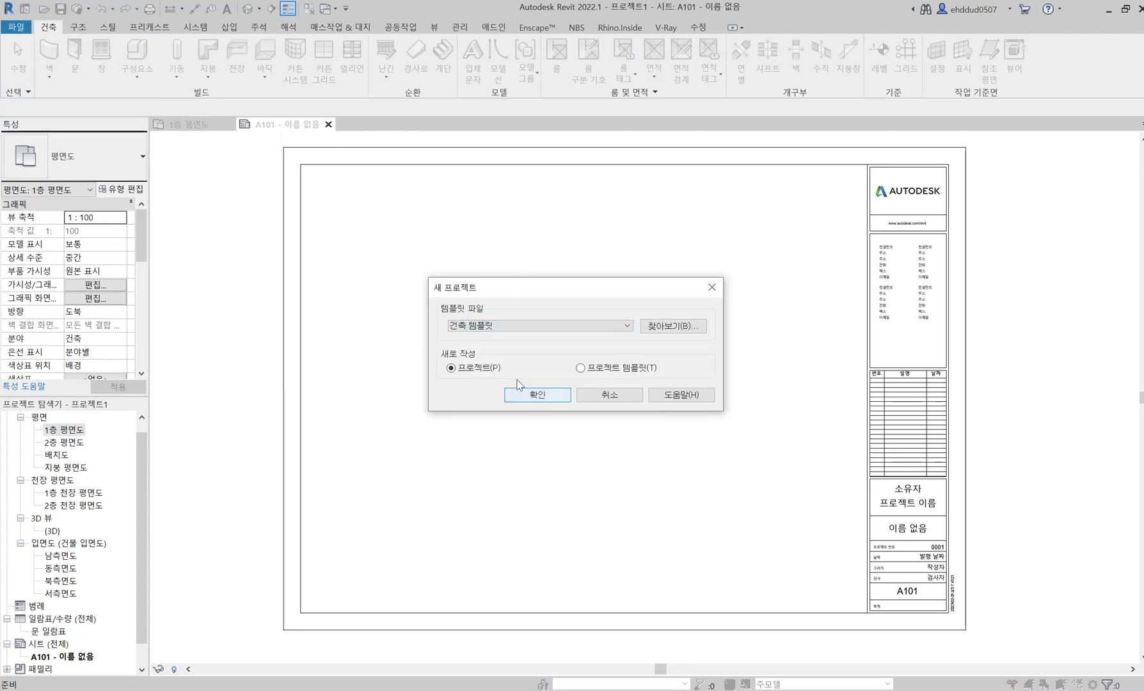
pyautogui.click(605, 395)
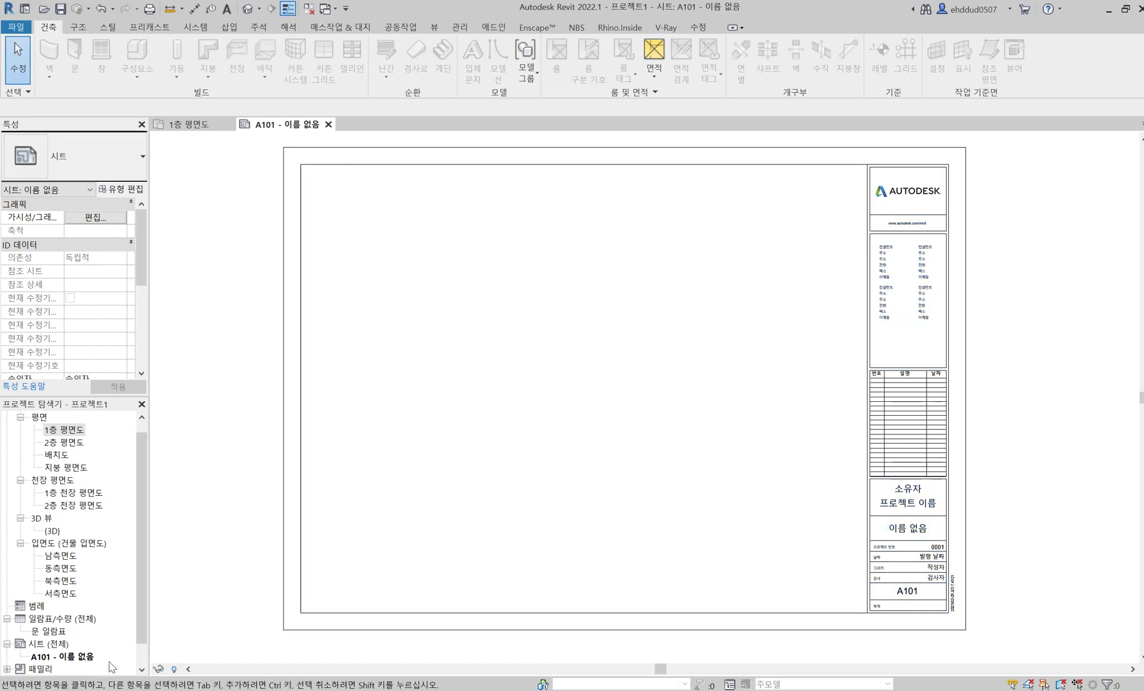
# Create two additional sheets in the project, accepting the default title block for each.
pyautogui.rightClick(65, 643)
pyautogui.click(116, 557)
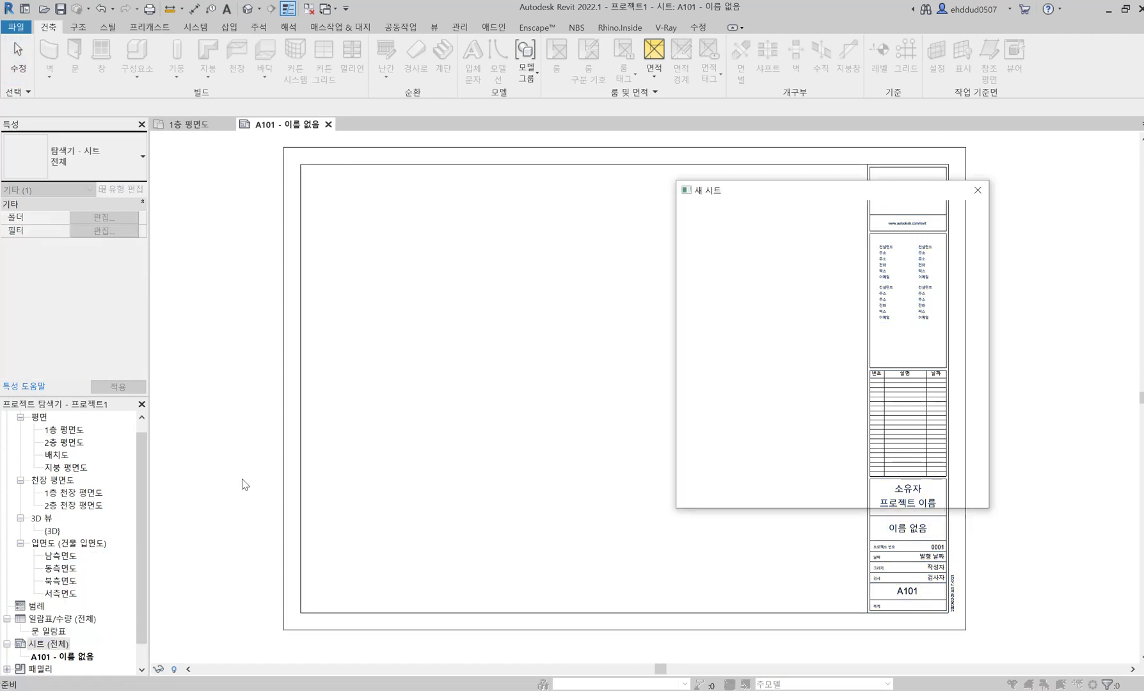
pyautogui.click(848, 492)
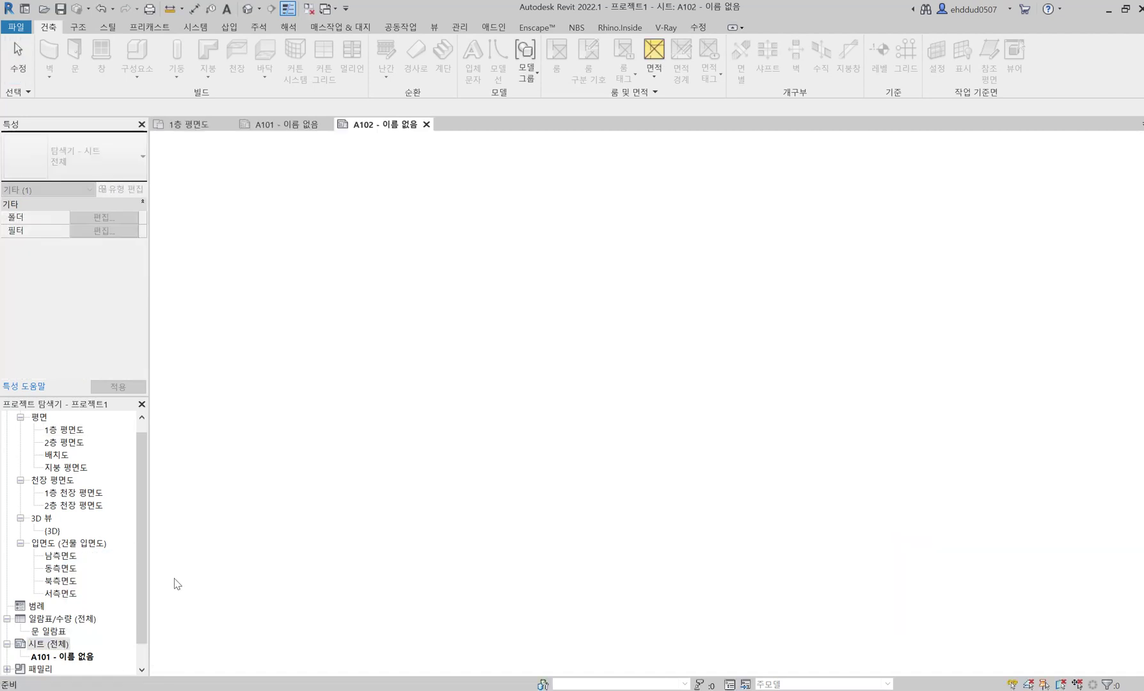
pyautogui.scroll(-1, 64, 575)
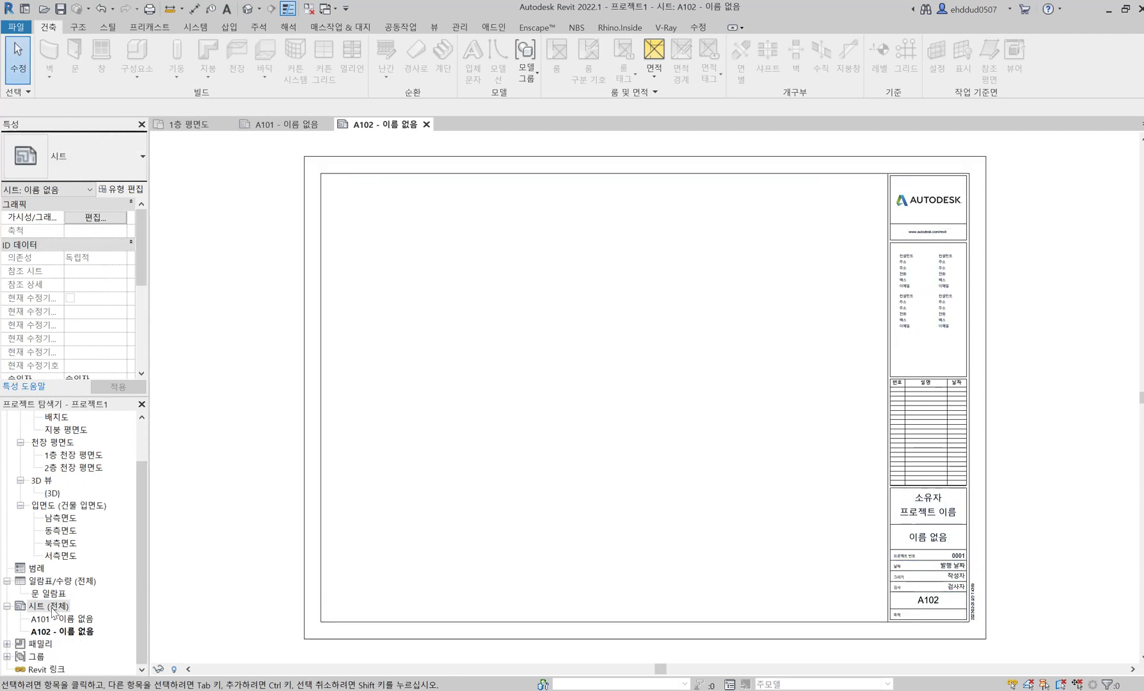
pyautogui.click(54, 619)
pyautogui.rightClick(48, 606)
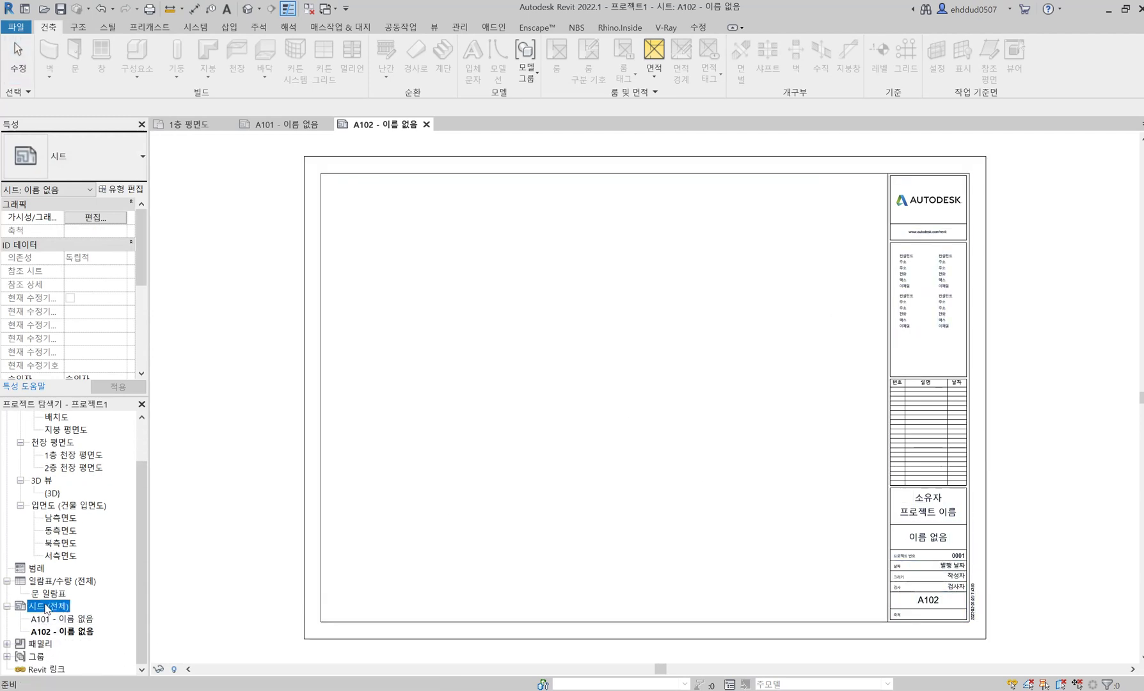
pyautogui.click(102, 519)
pyautogui.click(872, 491)
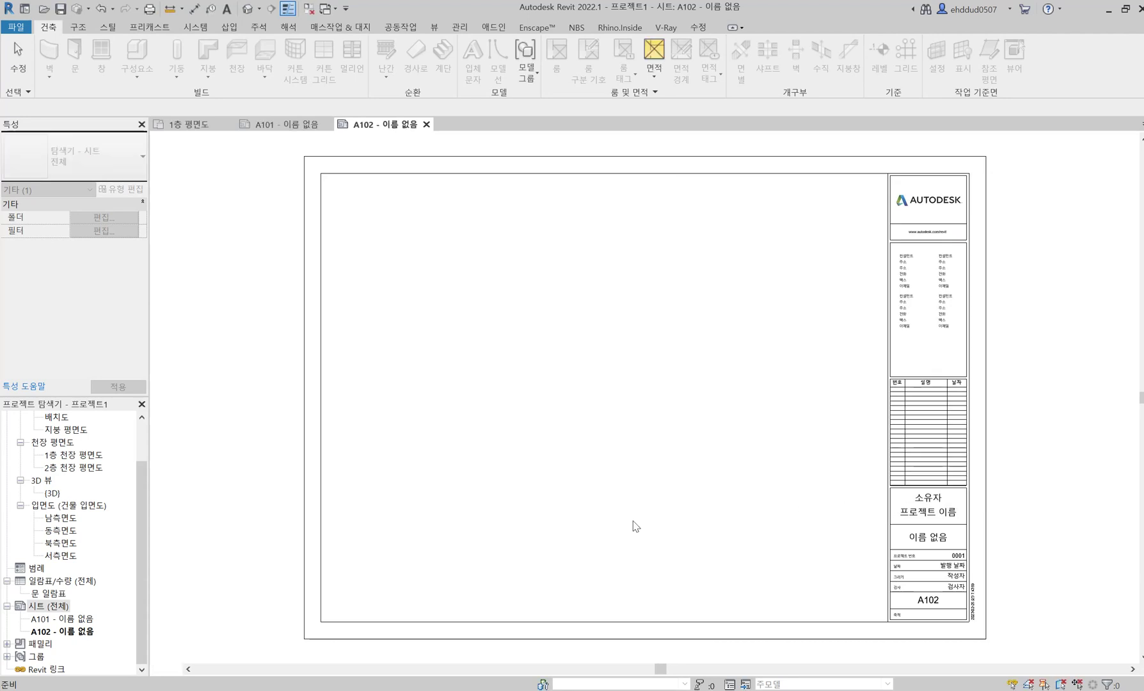
pyautogui.rightClick(55, 618)
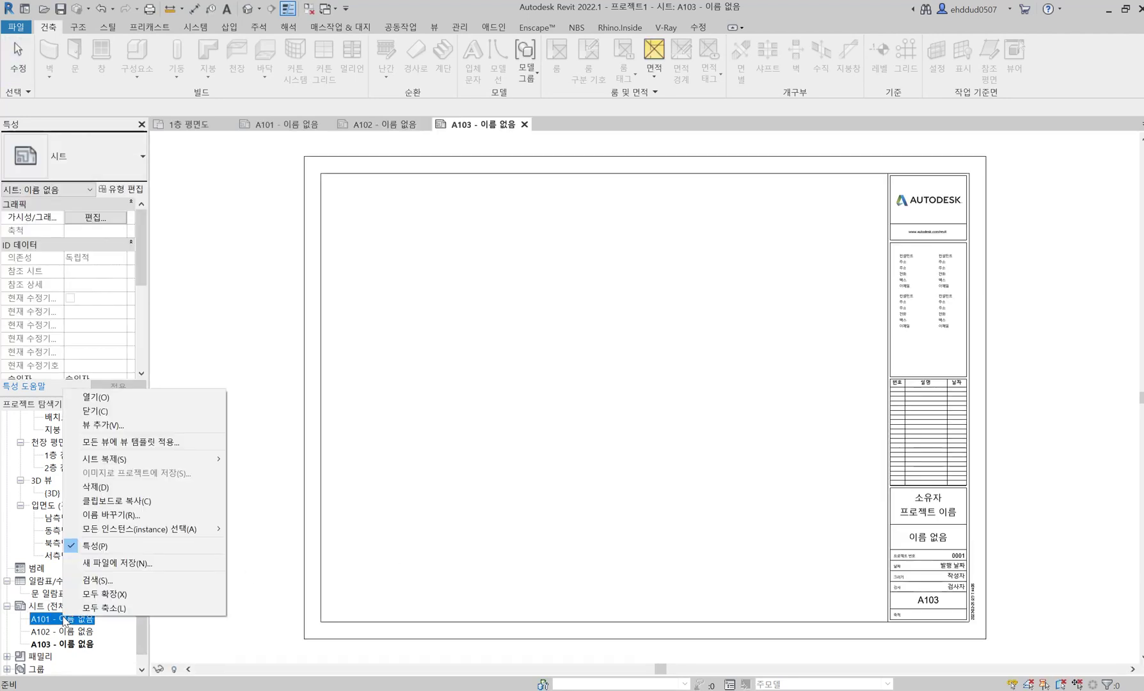
pyautogui.click(56, 637)
pyautogui.click(60, 630)
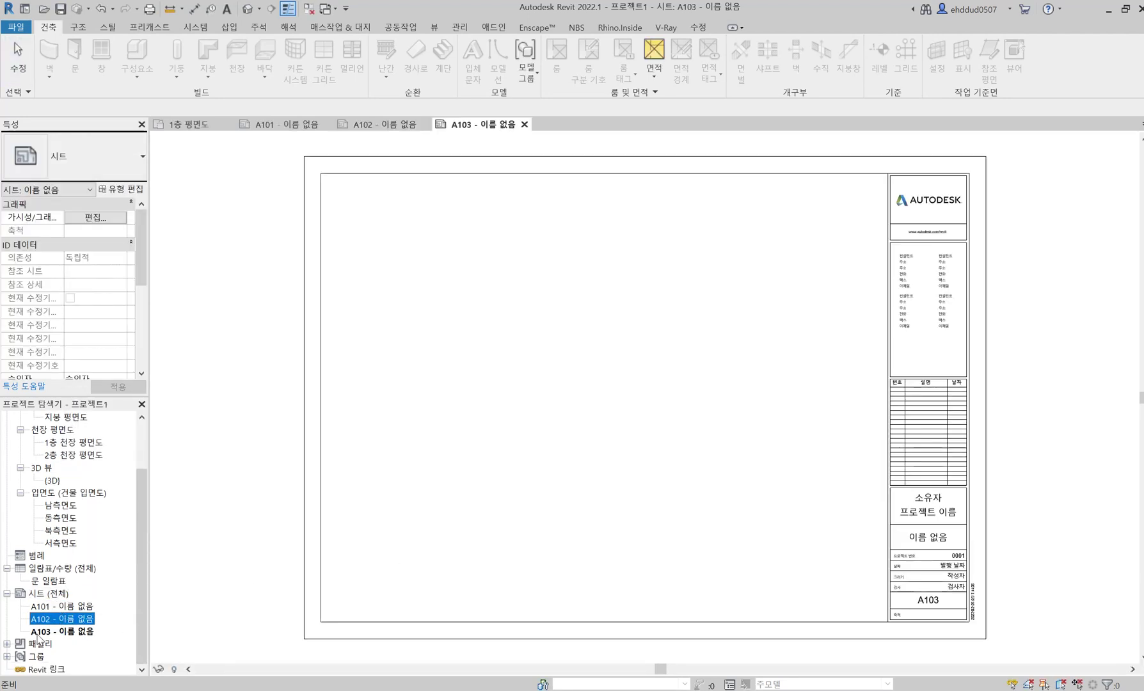
pyautogui.click(62, 606)
# Create a sheet list schedule containing only the count field (개수).
pyautogui.rightClick(72, 571)
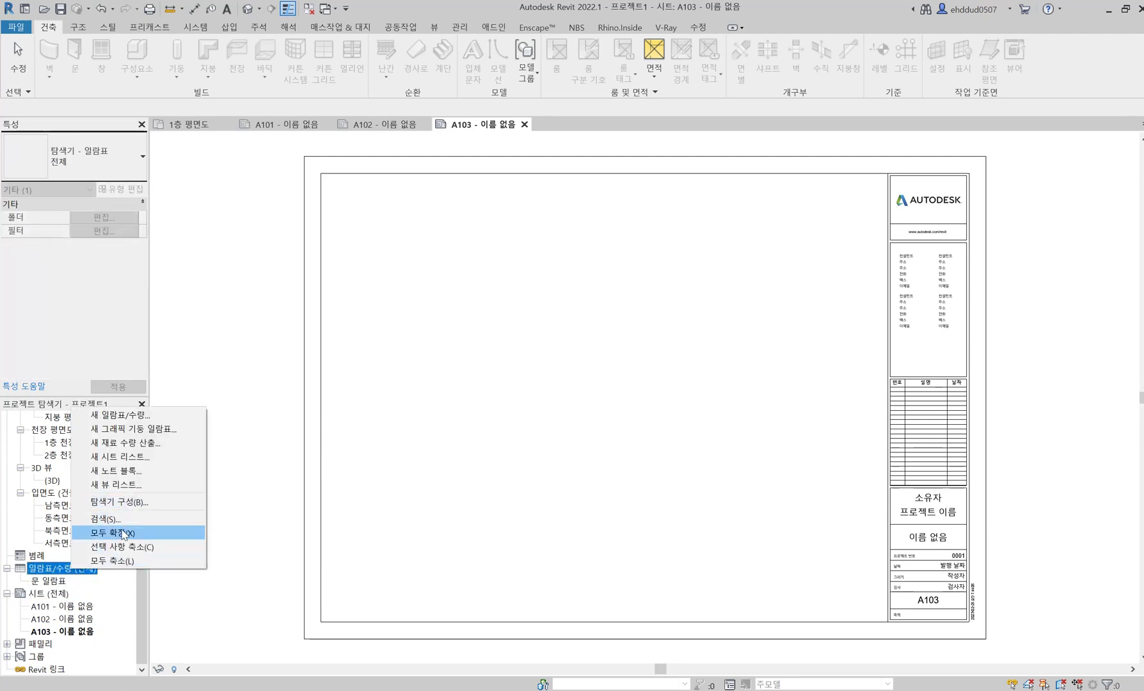
pyautogui.click(134, 465)
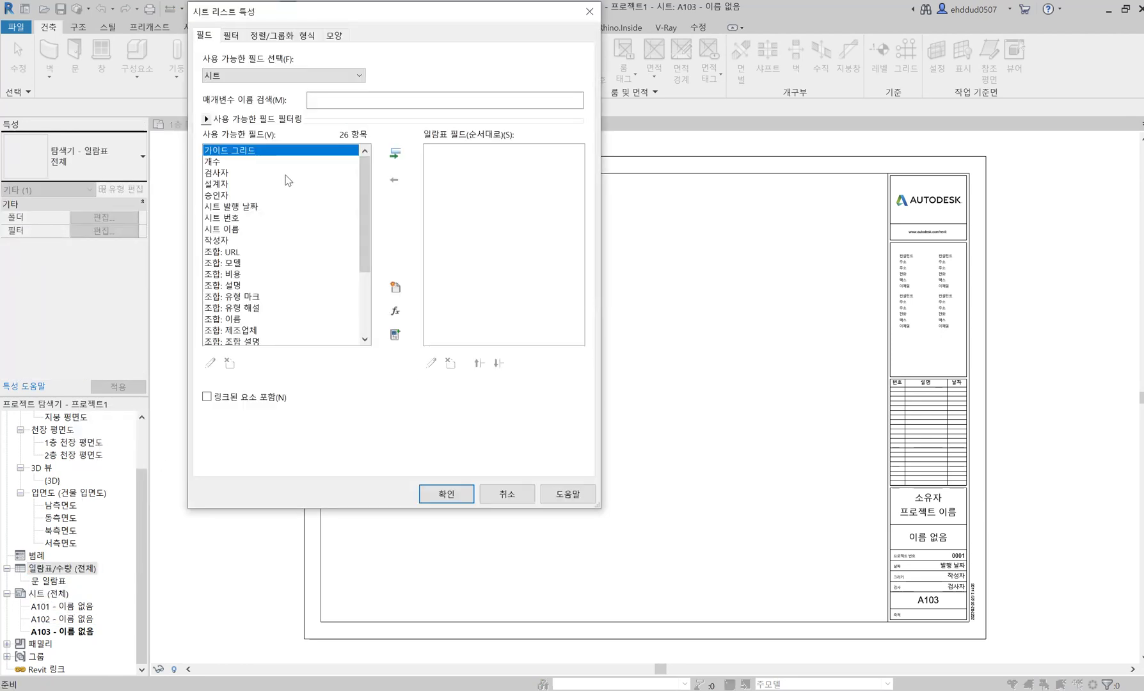
pyautogui.scroll(-1, 326, 180)
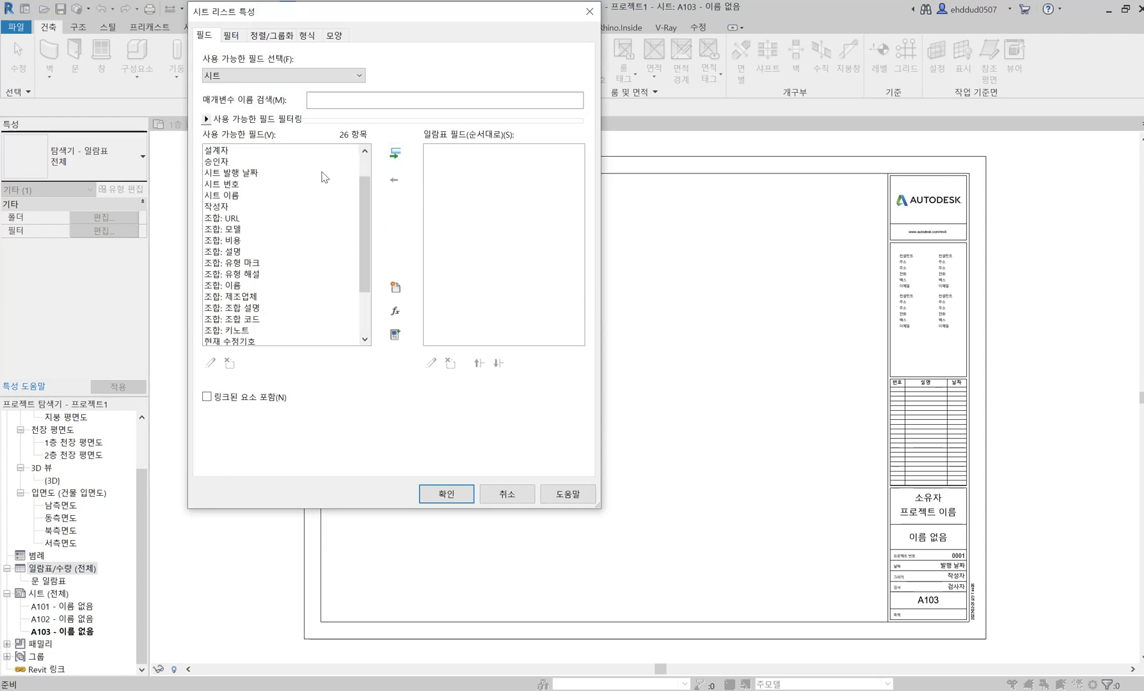
pyautogui.scroll(-1, 315, 230)
pyautogui.scroll(2, 307, 240)
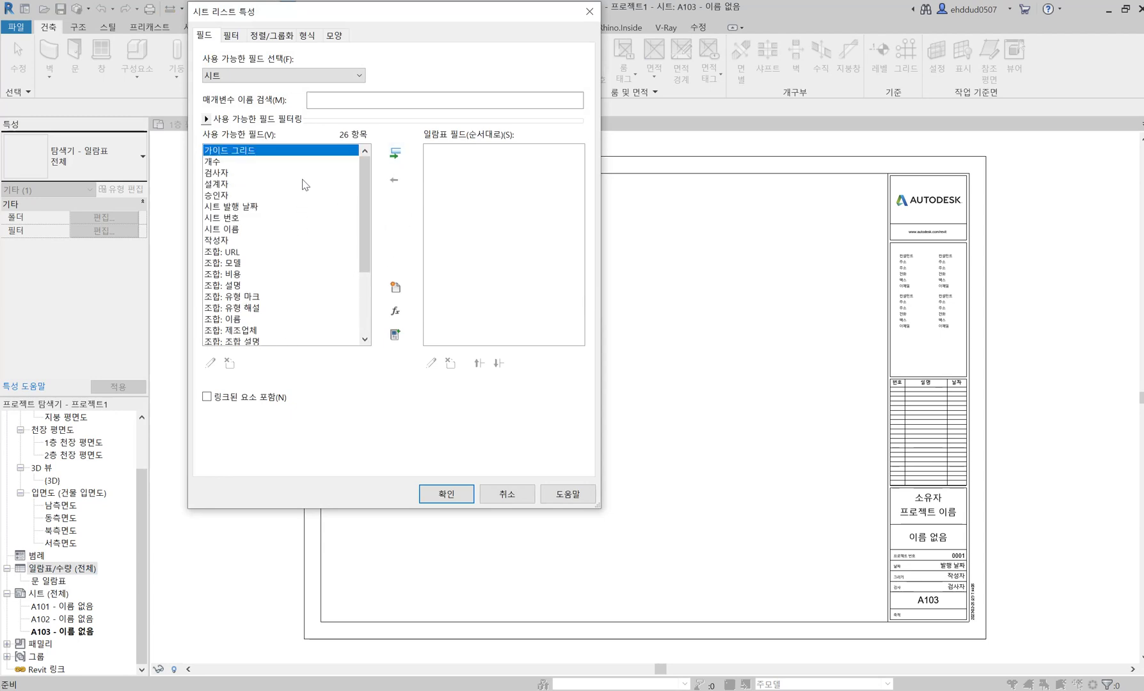
pyautogui.click(334, 162)
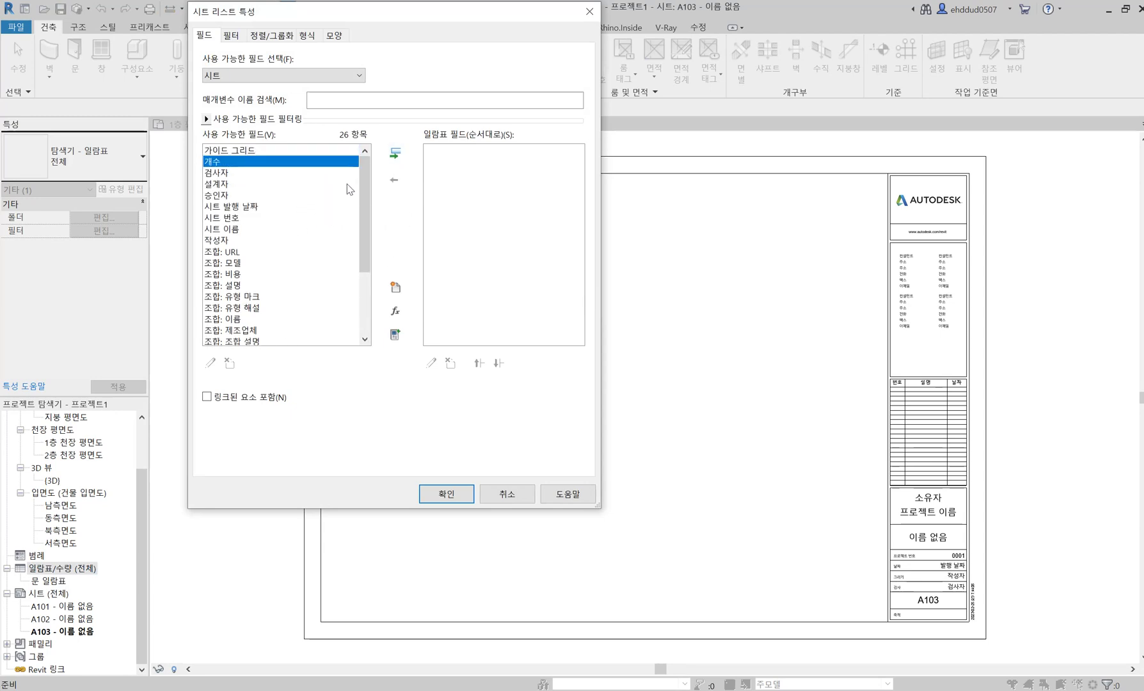
pyautogui.click(394, 154)
pyautogui.click(446, 493)
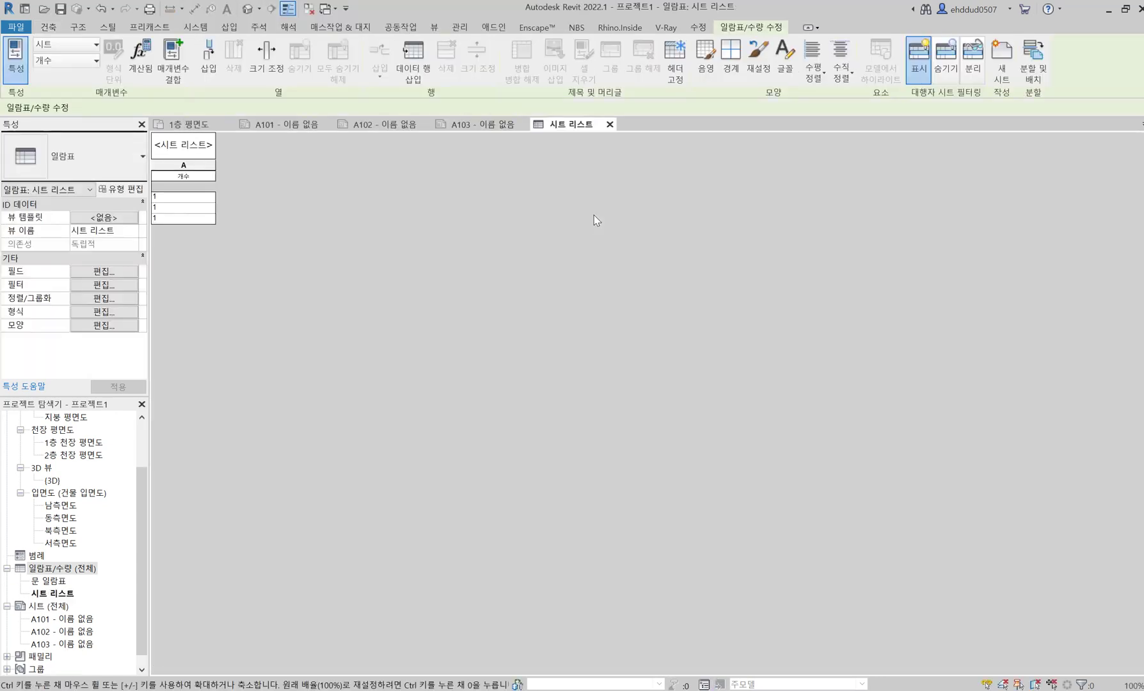
# Close the sheet list view and delete the sheet list (시트 리스트) from the project.
pyautogui.click(196, 197)
pyautogui.rightClick(213, 196)
pyautogui.click(243, 191)
pyautogui.click(610, 124)
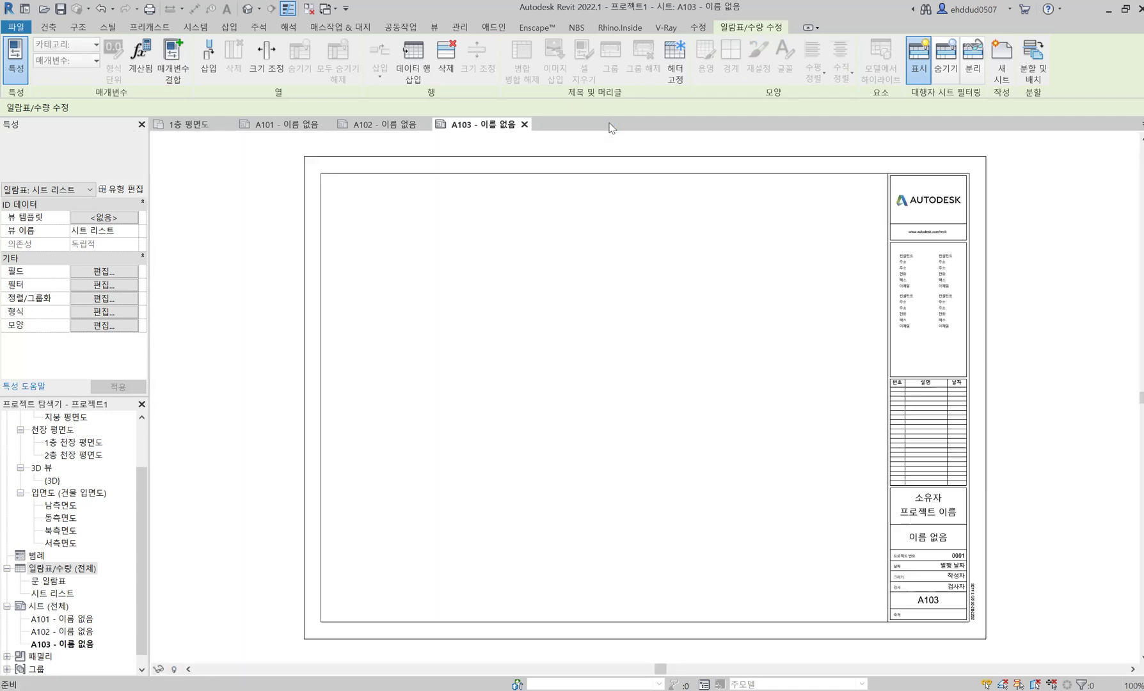
pyautogui.click(53, 593)
pyautogui.press('Delete')
pyautogui.press('Return')
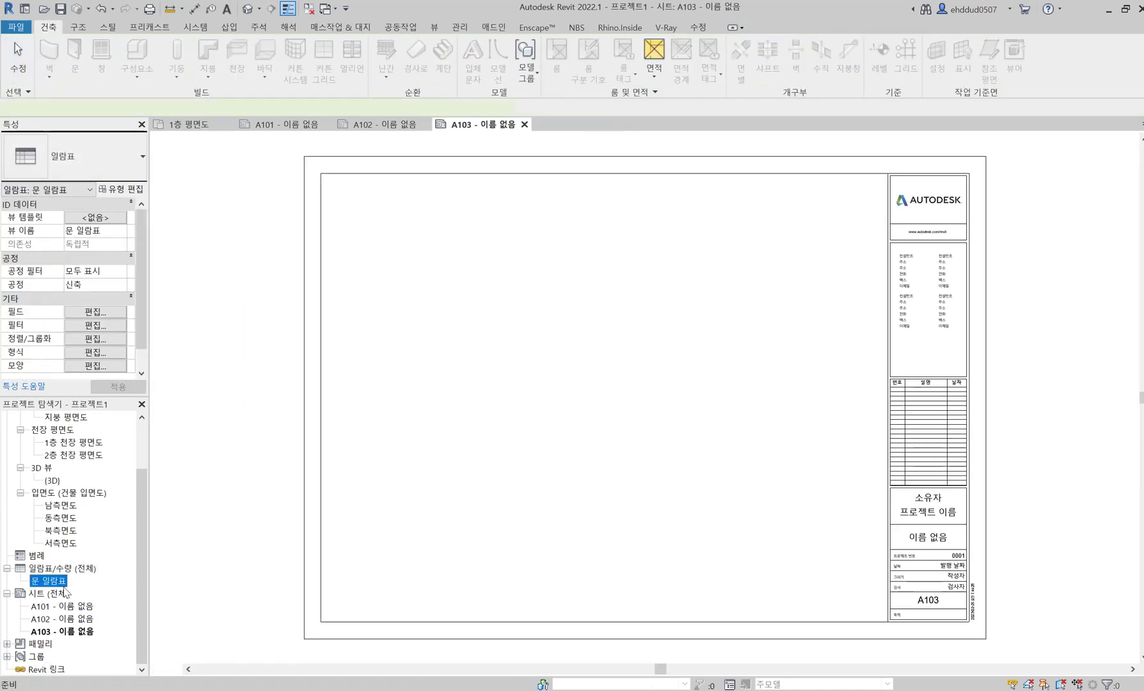
# Create a sheet list schedule containing only the sheet name field (시트 이름).
pyautogui.rightClick(60, 568)
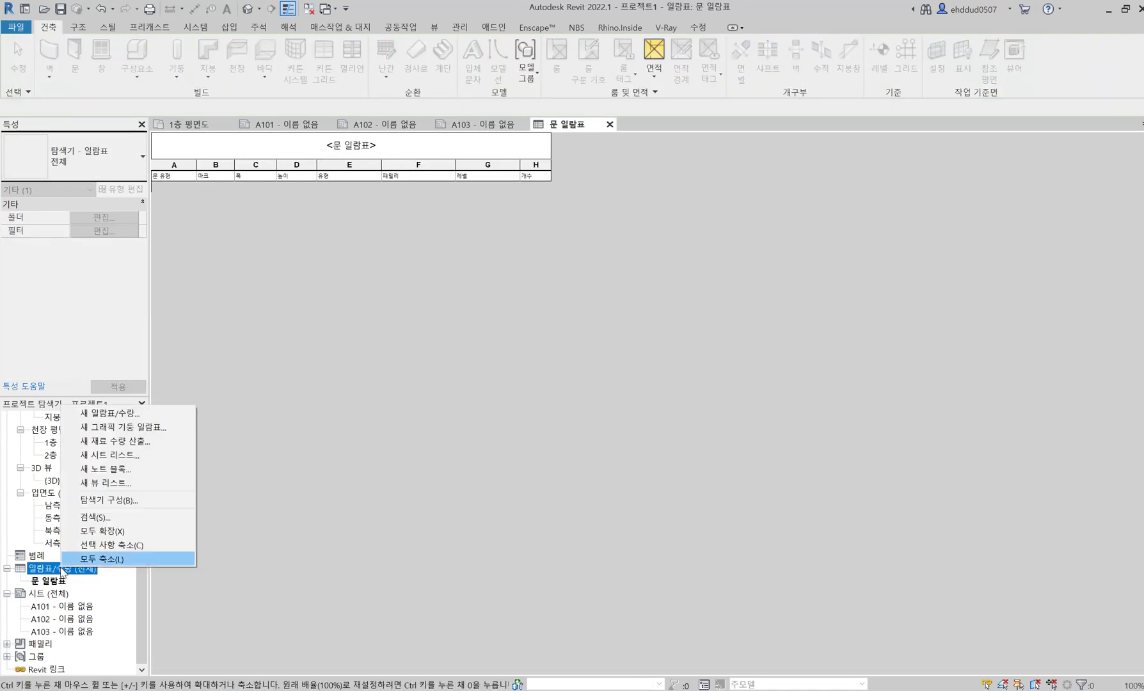
pyautogui.click(125, 454)
pyautogui.scroll(-2, 273, 202)
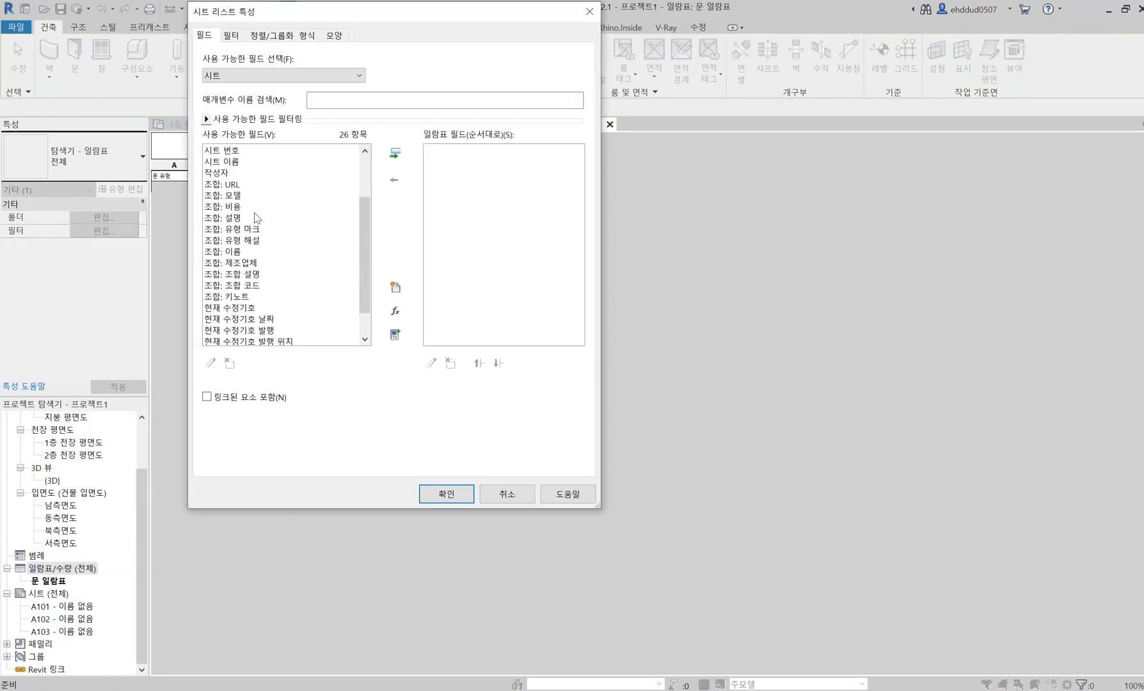
pyautogui.click(245, 193)
pyautogui.click(395, 154)
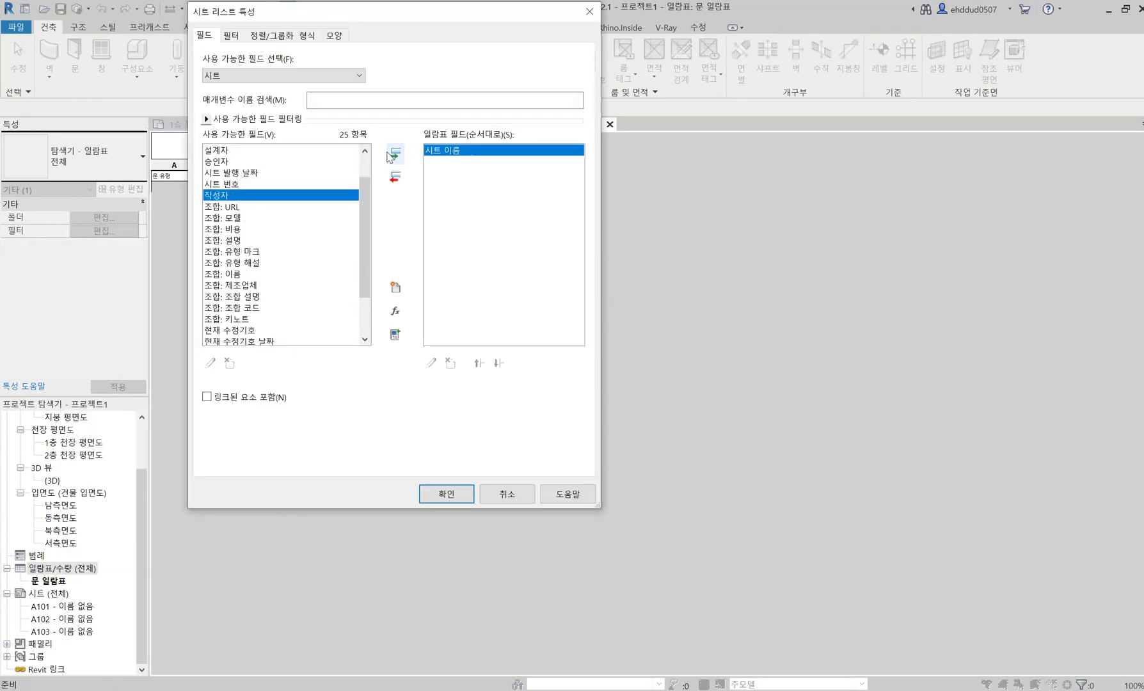
pyautogui.click(246, 184)
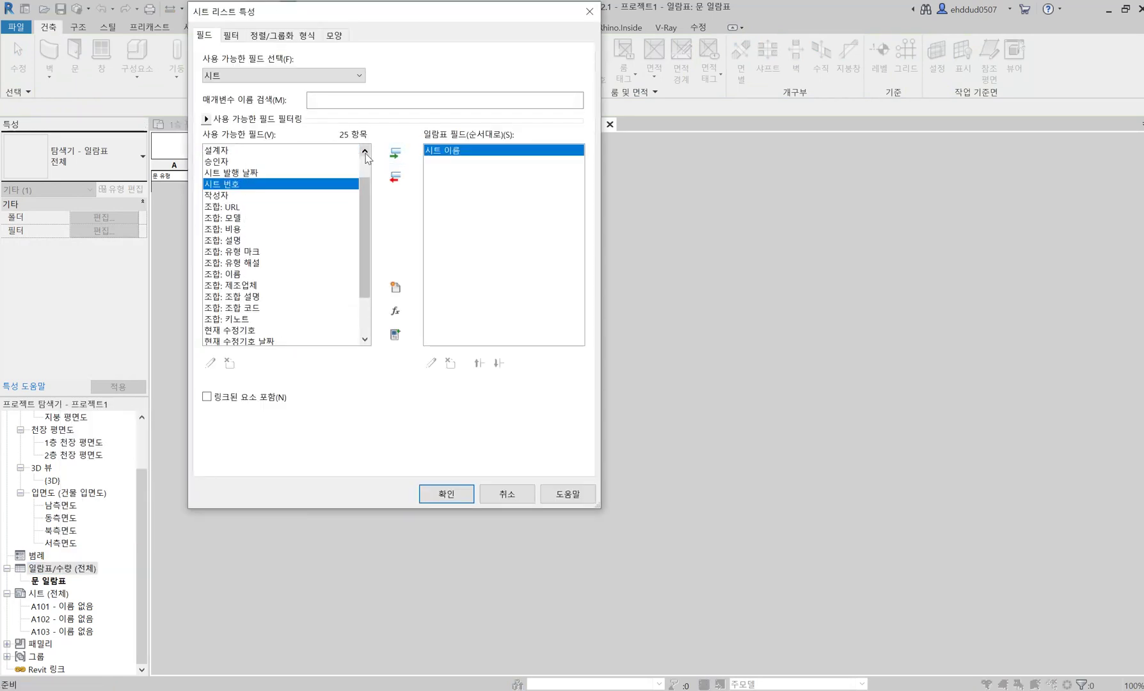
pyautogui.click(425, 496)
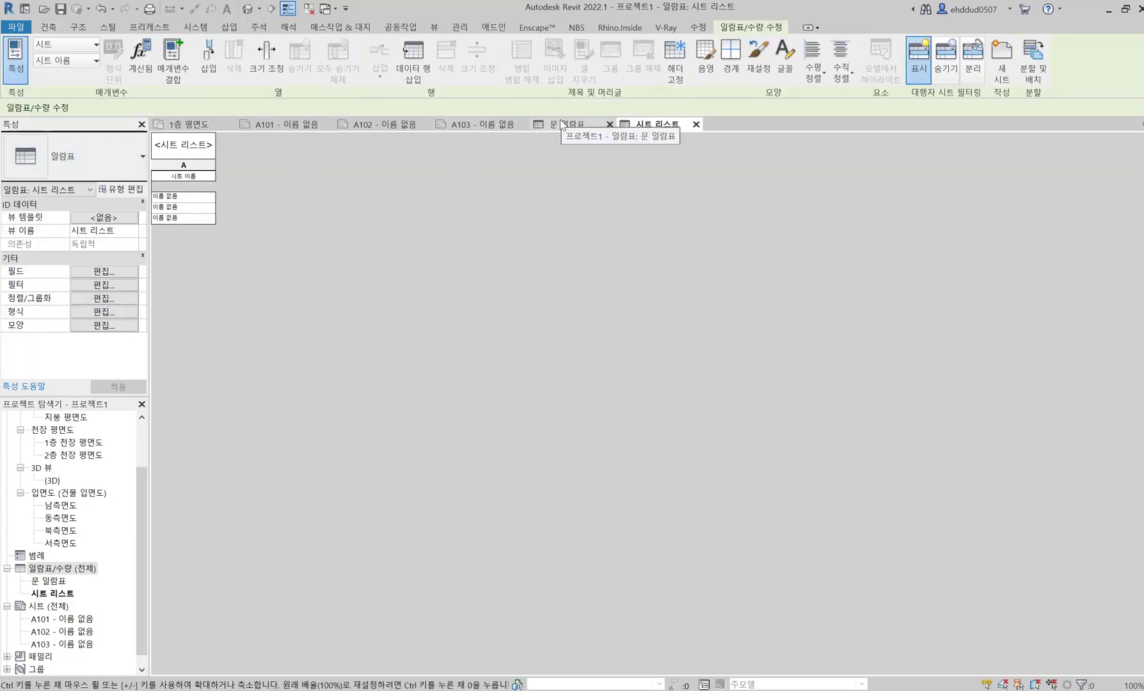
# Create a new sheet with the A1 미터법 title block from the sheet list, and close its view.
pyautogui.click(200, 197)
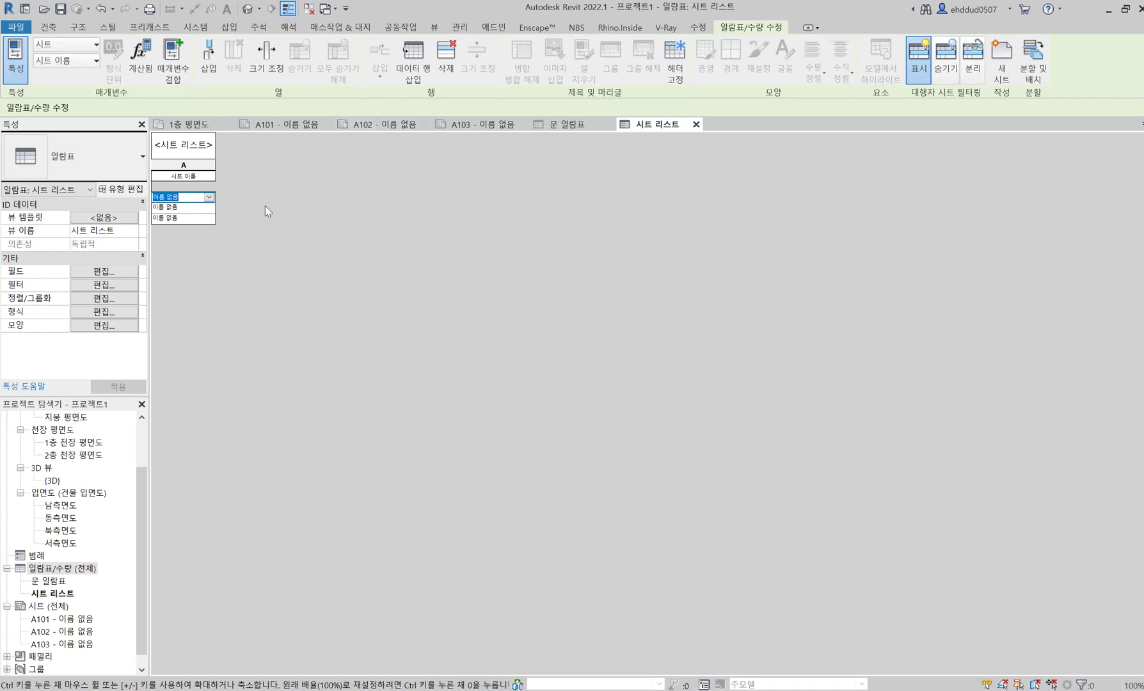
pyautogui.click(1001, 58)
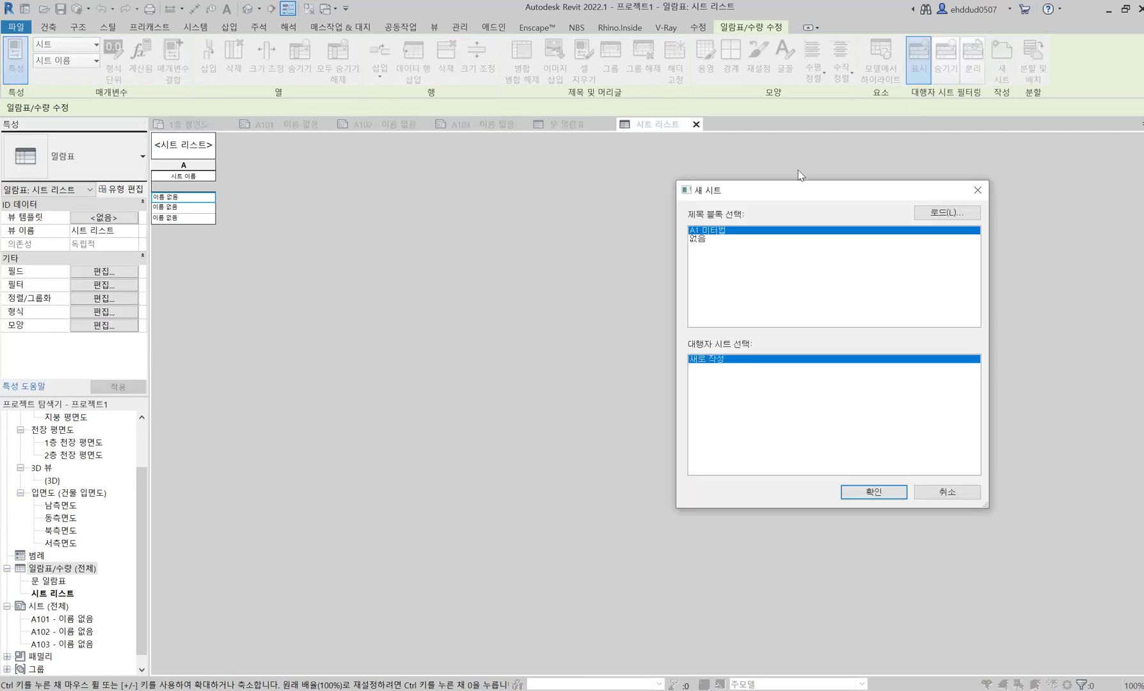
pyautogui.click(849, 493)
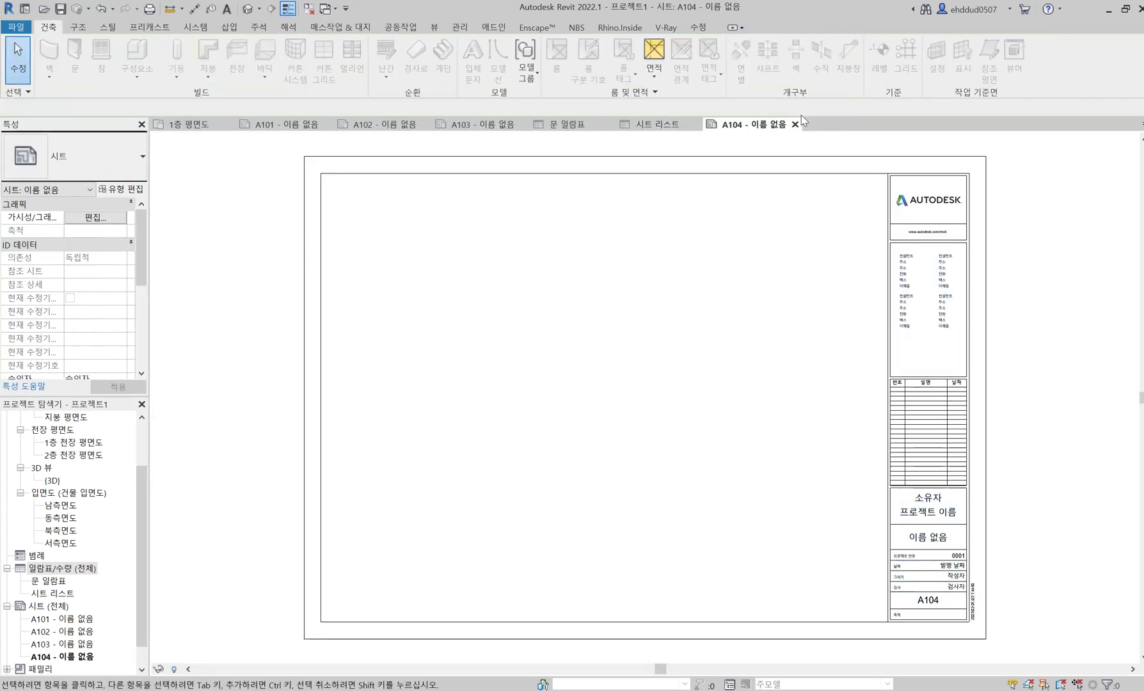
pyautogui.click(794, 124)
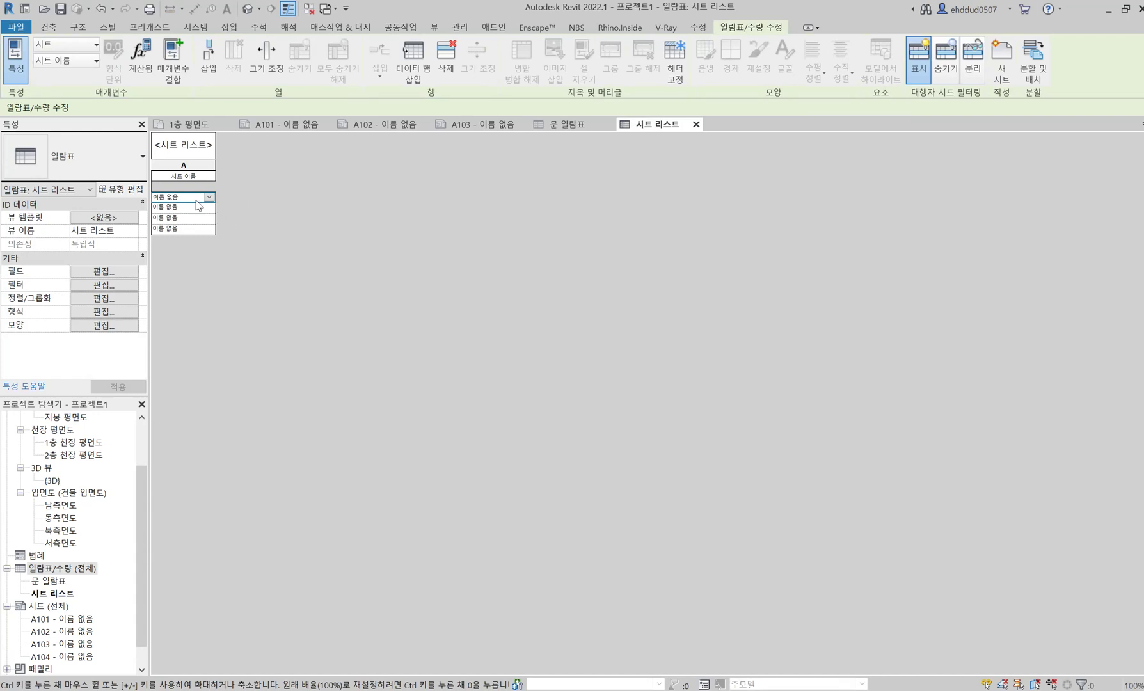
# Insert five data rows into the sheet list as placeholder sheets.
pyautogui.click(425, 61)
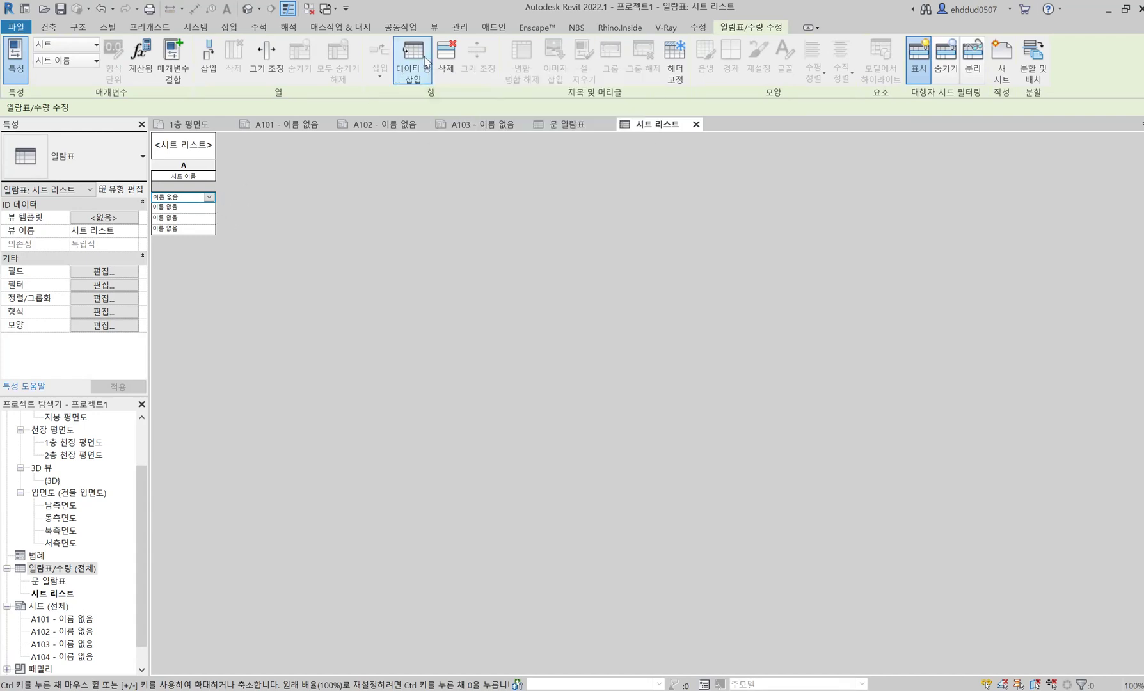
pyautogui.click(425, 61)
pyautogui.click(425, 60)
pyautogui.click(425, 61)
pyautogui.click(426, 61)
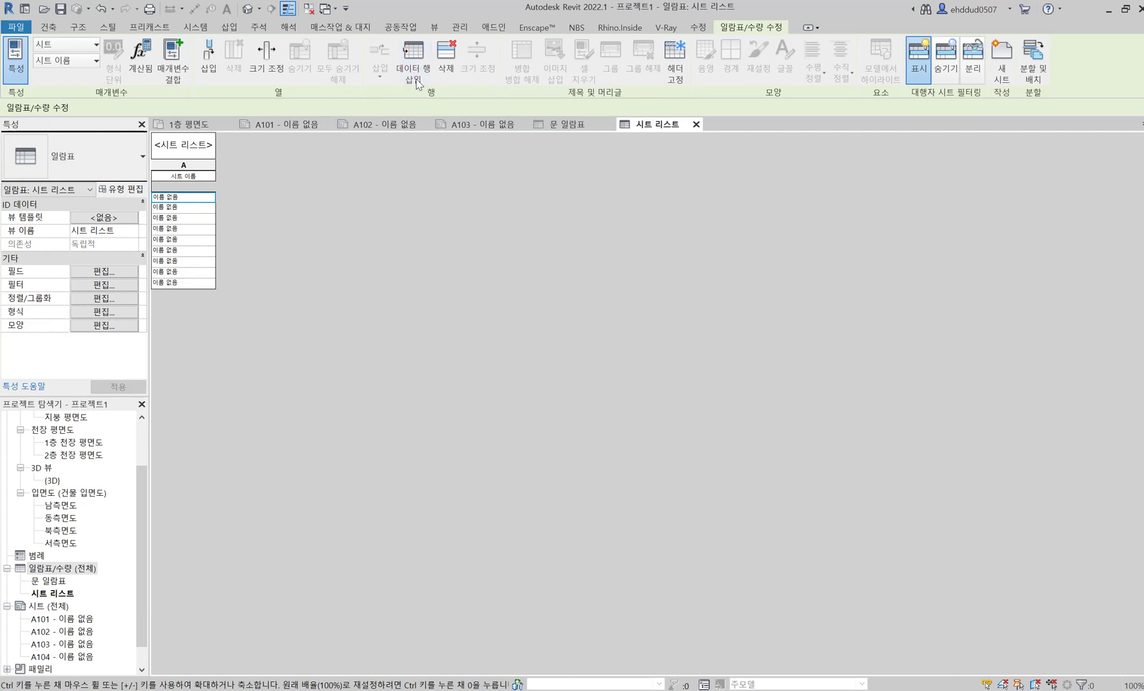
# Compare the rows of the sheet list with the sheets listed in the project browser.
pyautogui.click(199, 274)
pyautogui.click(215, 281)
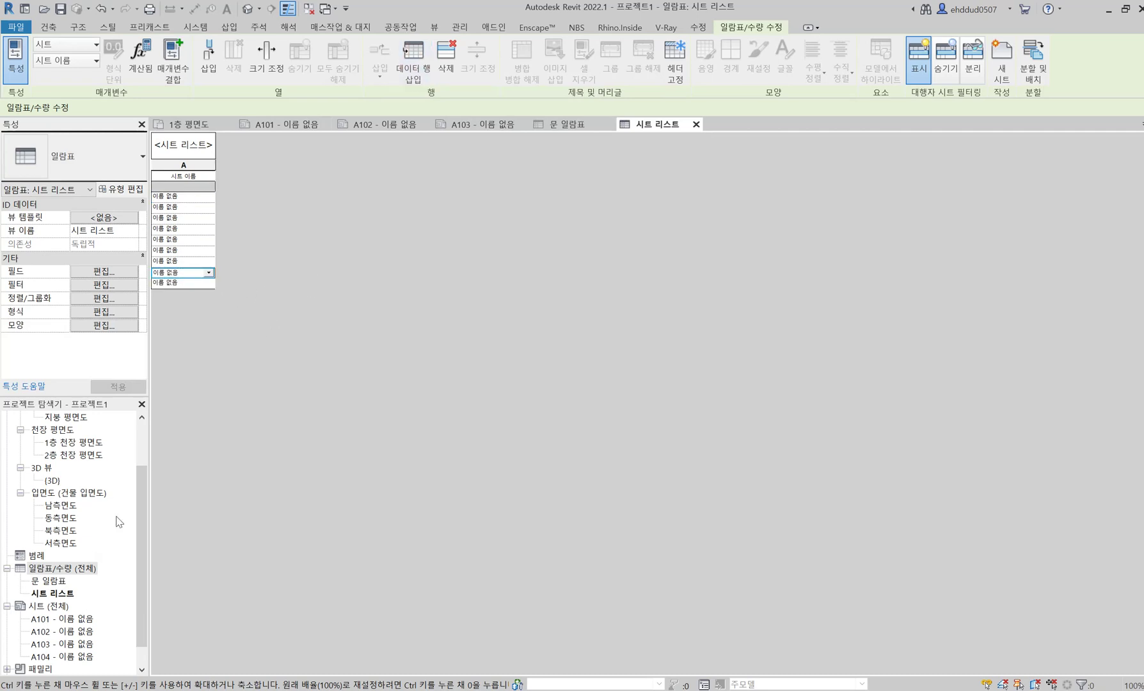
pyautogui.click(7, 606)
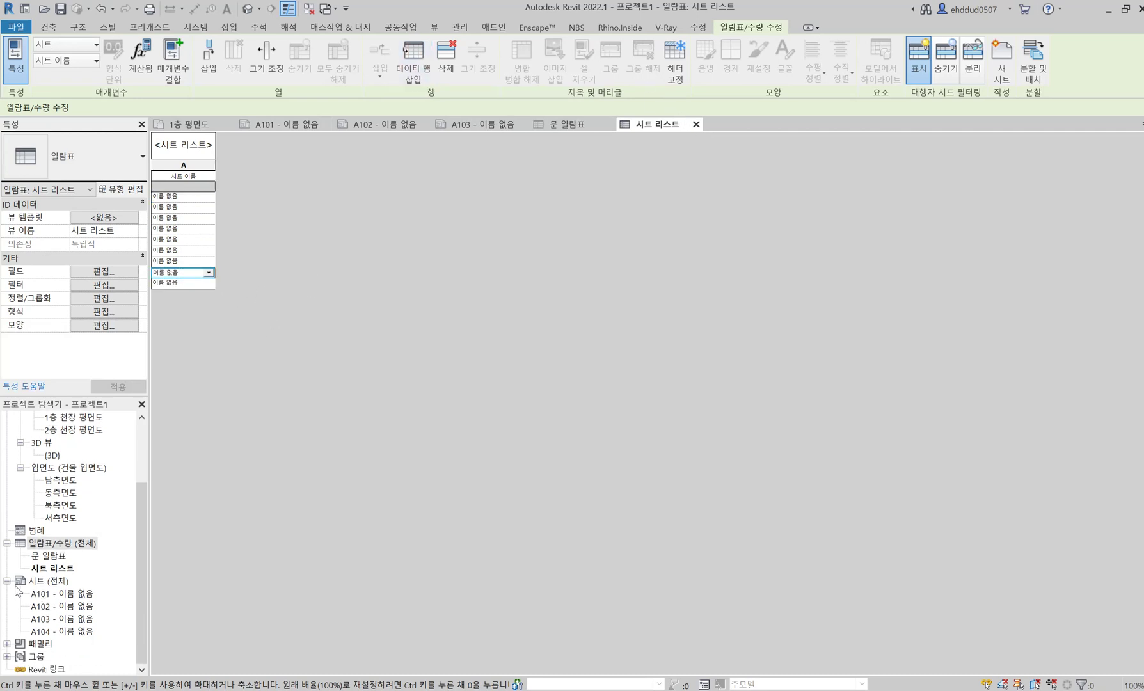
pyautogui.click(29, 594)
pyautogui.click(7, 631)
pyautogui.click(62, 619)
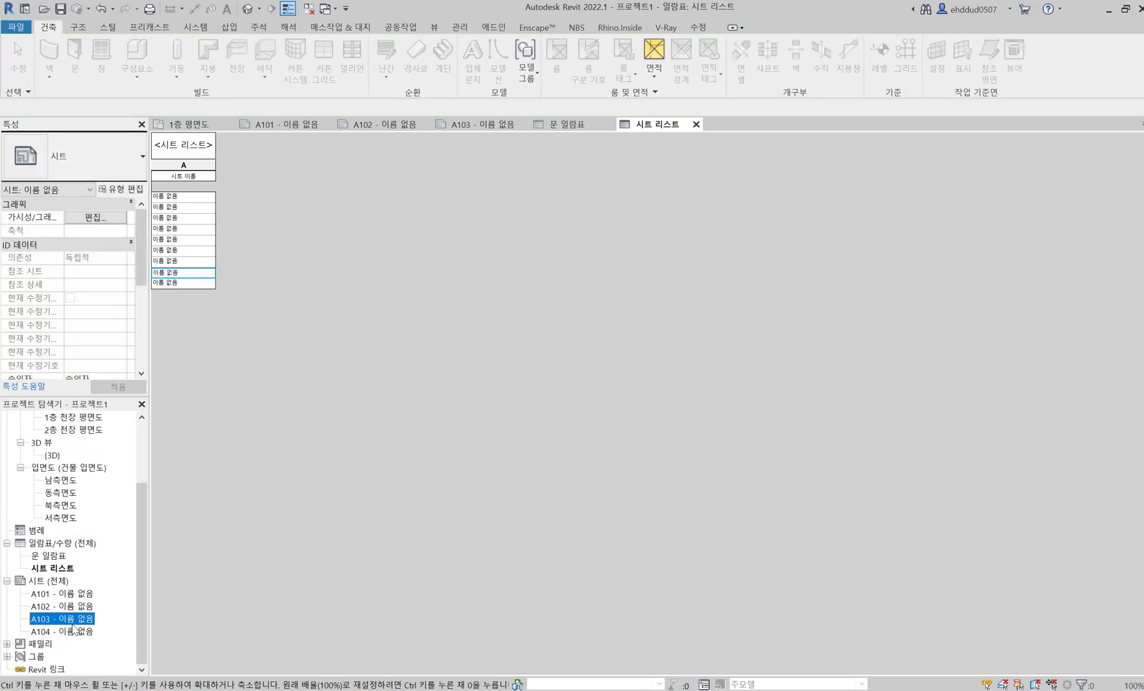
pyautogui.click(211, 283)
pyautogui.click(214, 283)
pyautogui.click(209, 250)
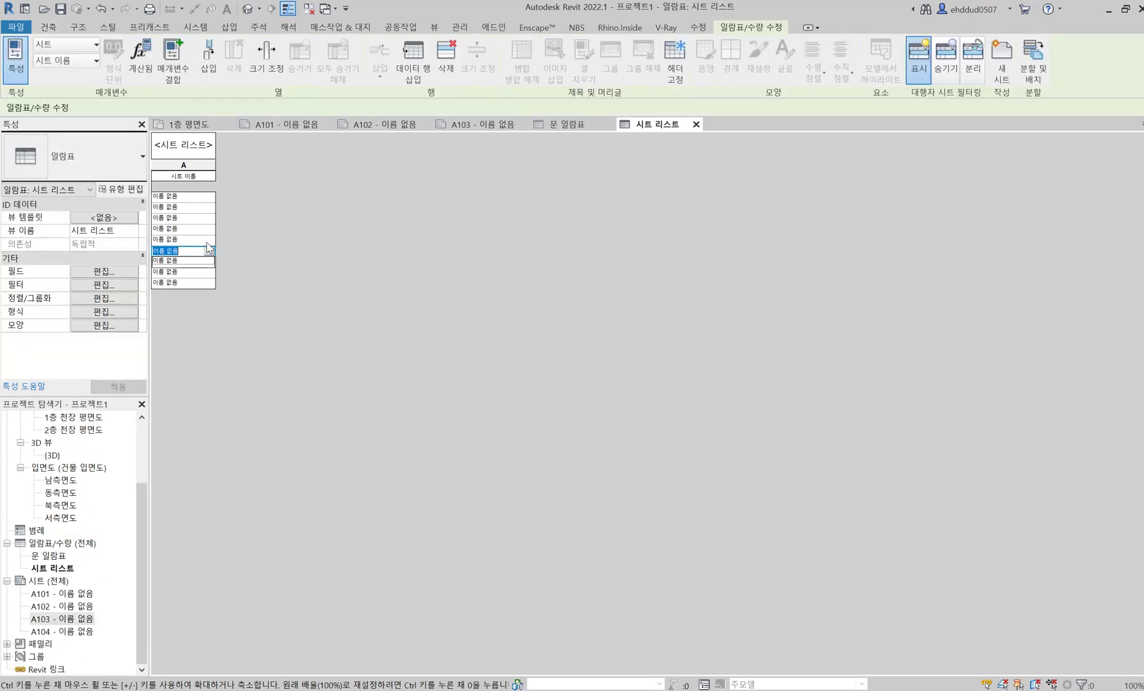
# Create real sheets from placeholders A105 to A109 with the A1 미터법 title block, and return to the sheet list.
pyautogui.click(1001, 57)
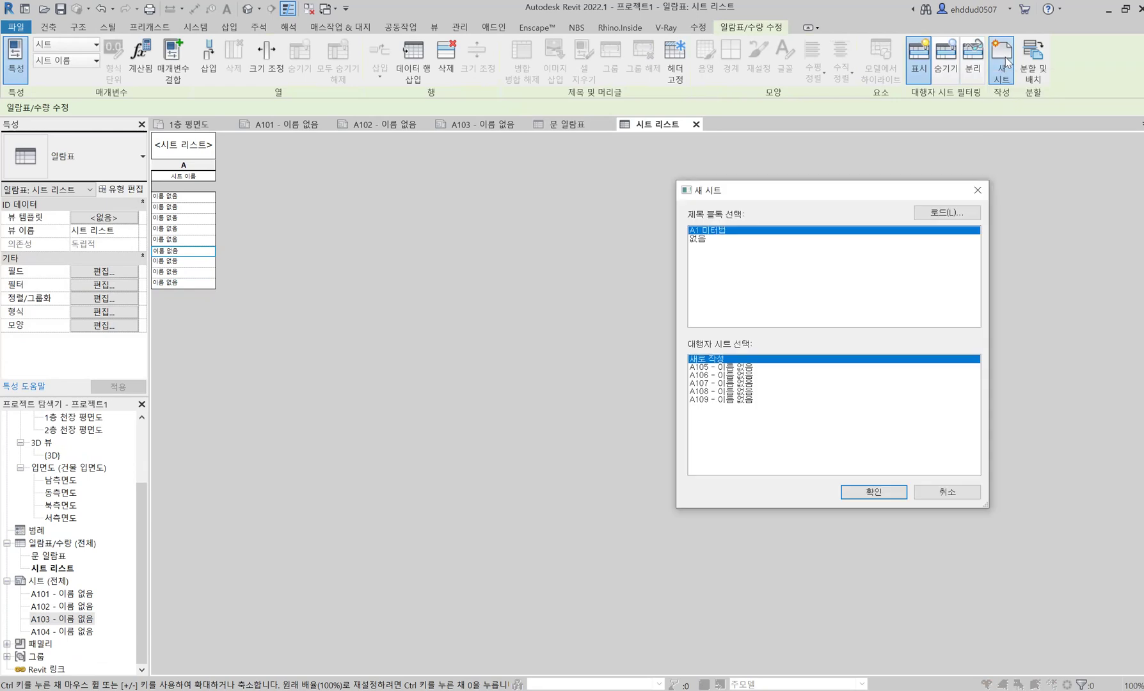
pyautogui.click(730, 368)
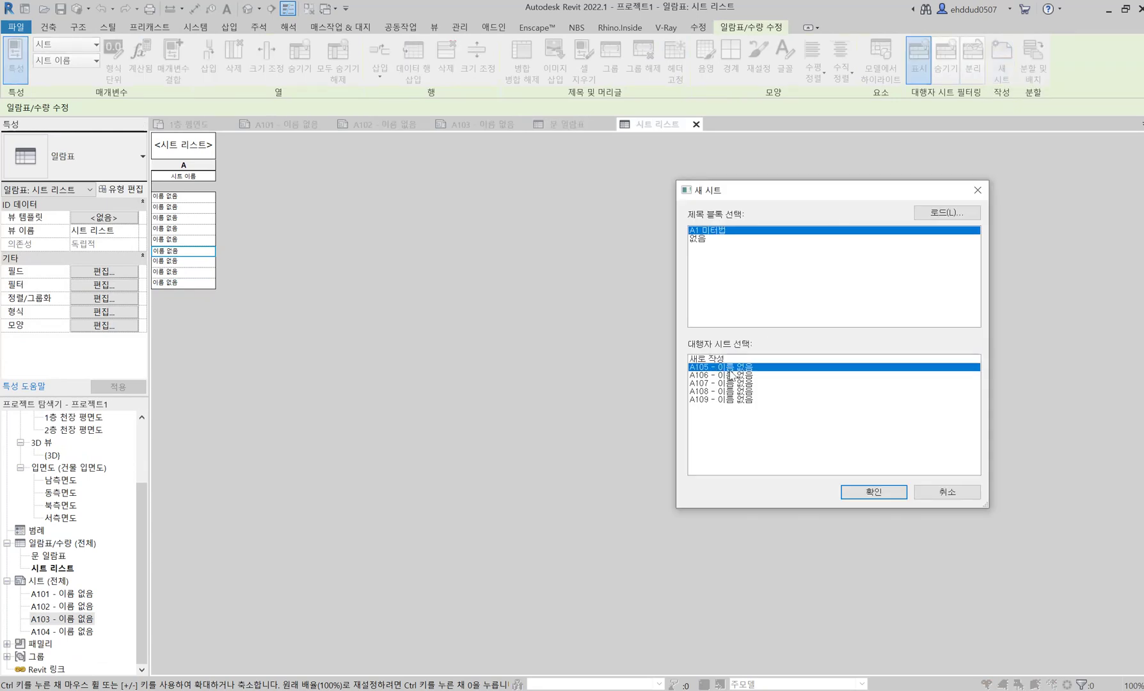
pyautogui.keyDown('shift'); pyautogui.click(743, 401); pyautogui.keyUp('shift')
pyautogui.click(870, 494)
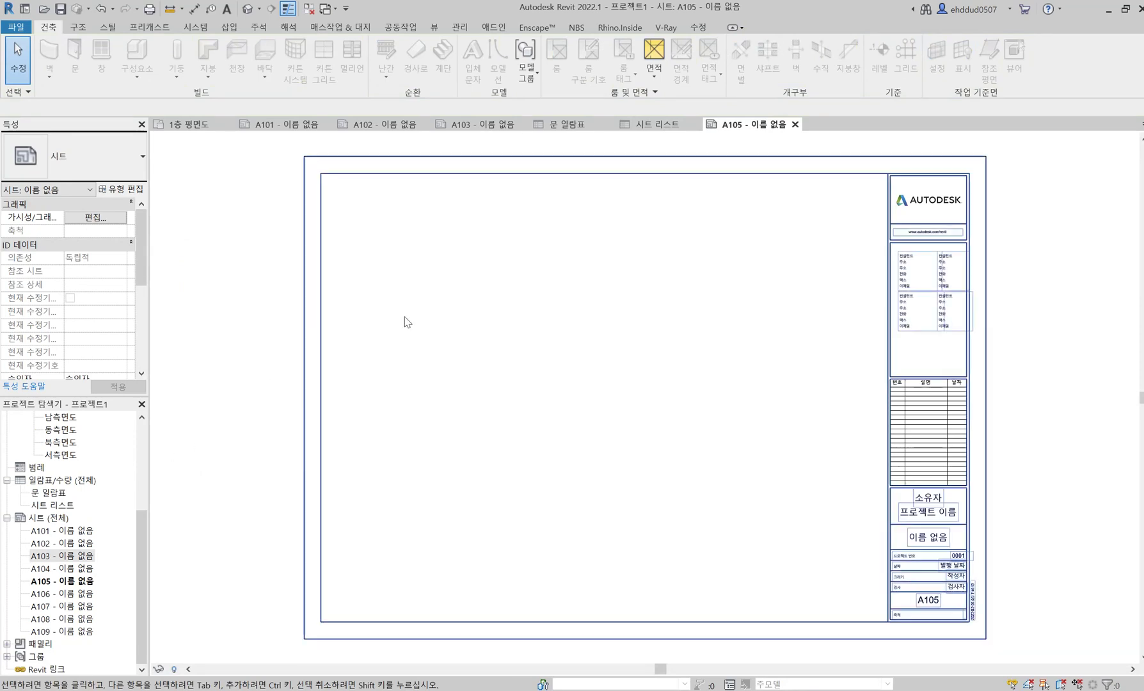
pyautogui.click(654, 124)
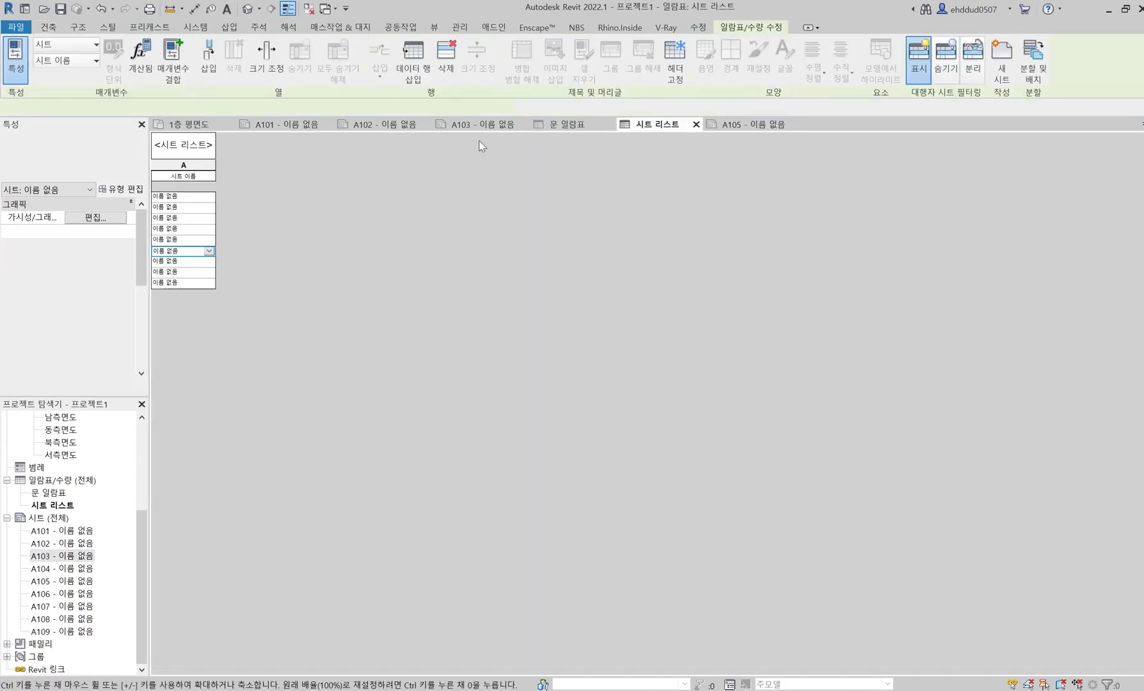
pyautogui.click(187, 198)
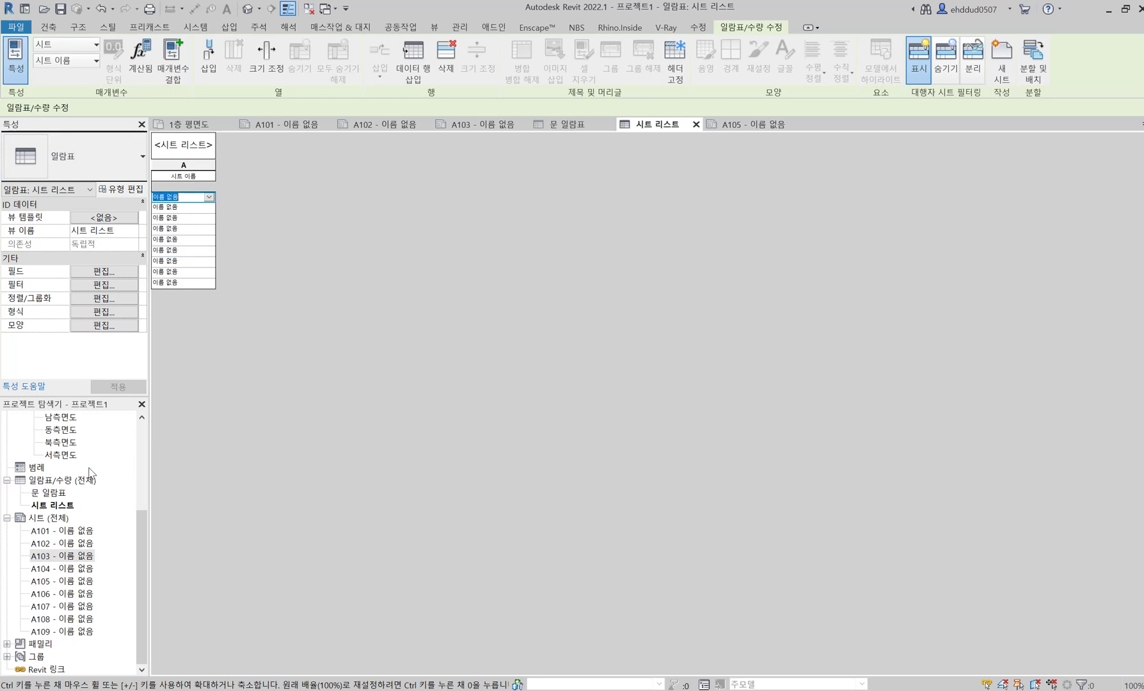
pyautogui.rightClick(75, 530)
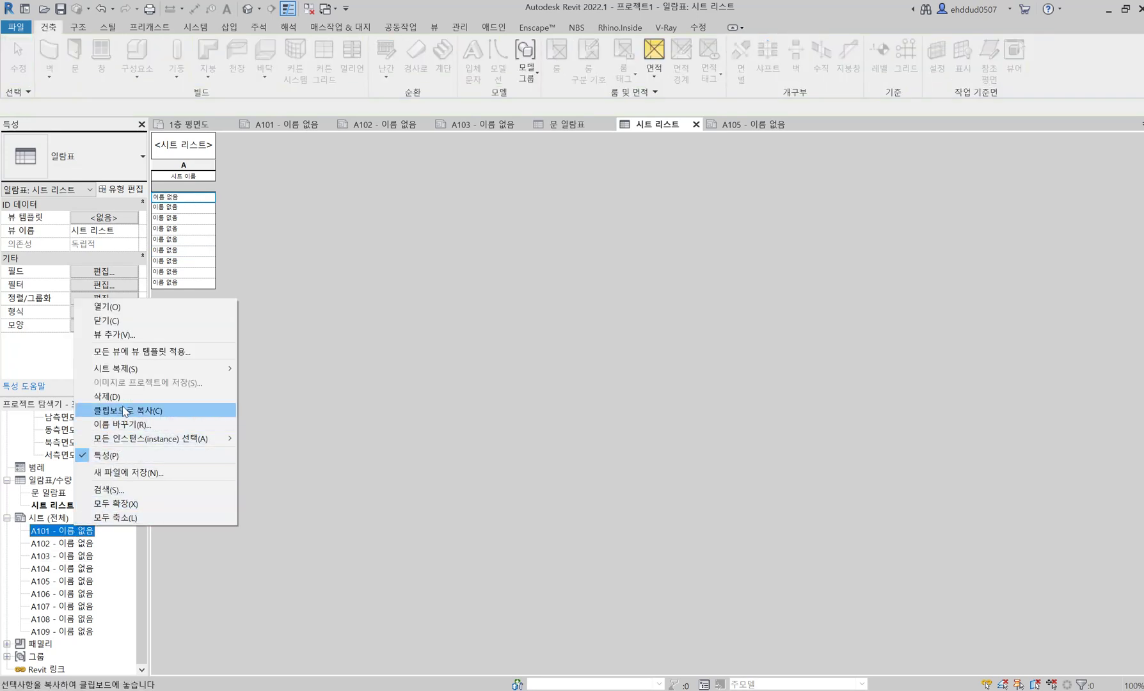
pyautogui.click(121, 425)
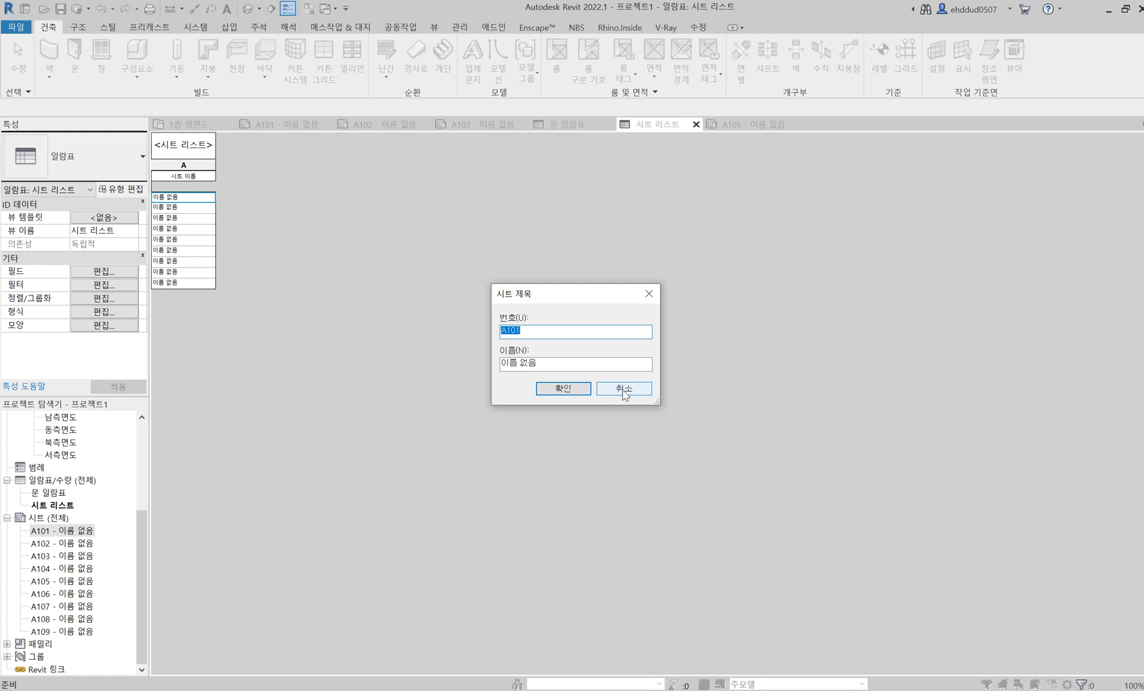
pyautogui.click(624, 389)
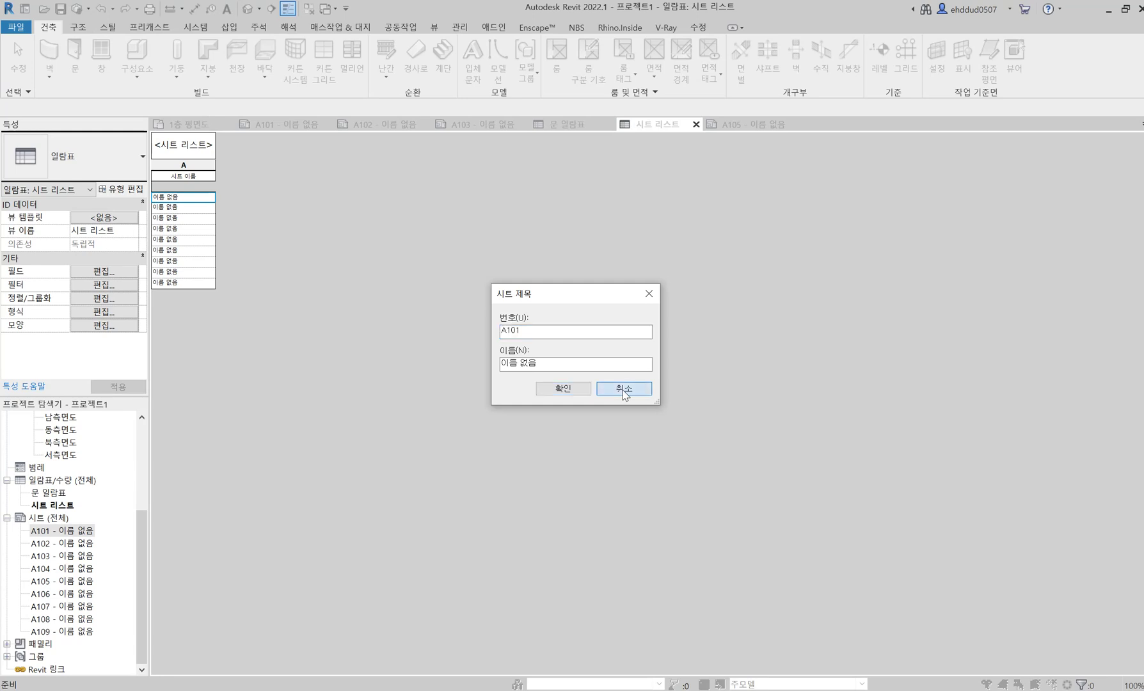
# Set the sheet name in the first row of the sheet list to 건축개요.
pyautogui.click(197, 198)
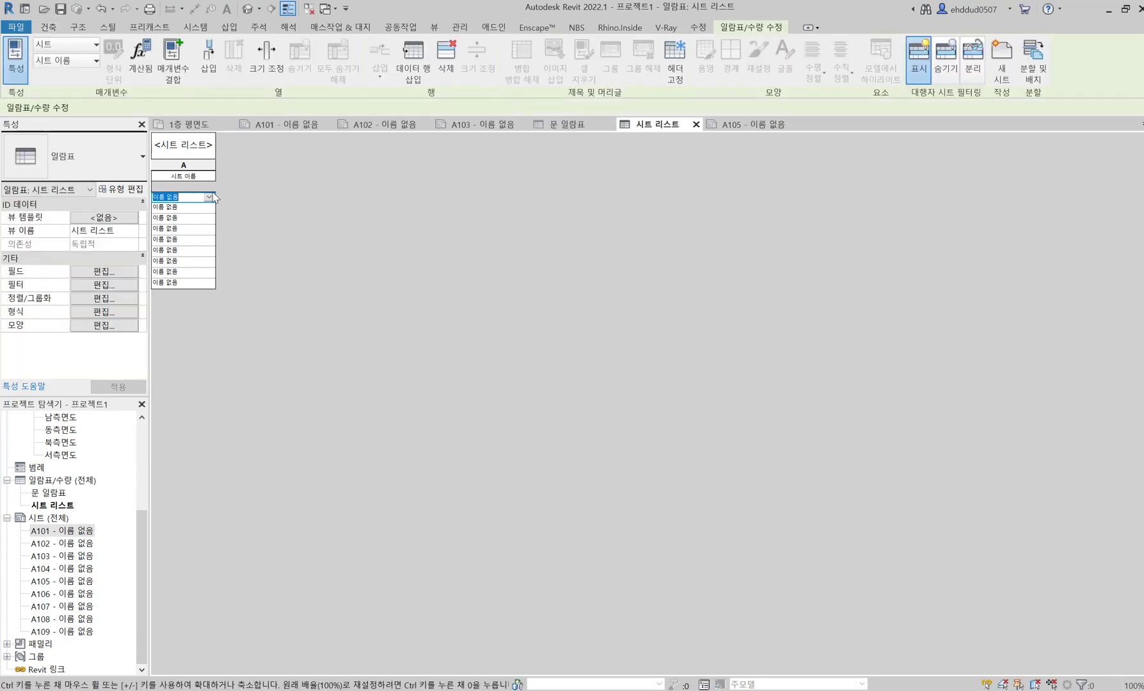
pyautogui.write('ㄱ')
pyautogui.write('축')
pyautogui.write('개요')
pyautogui.press('Return')
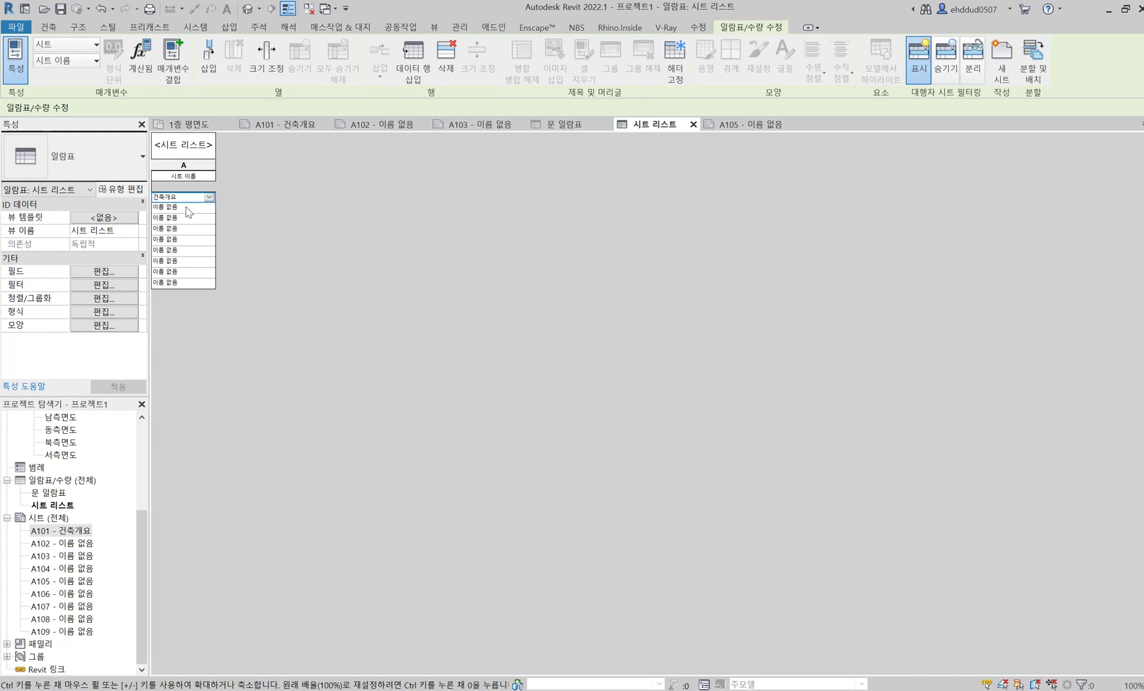
# Set the sheet name in the second row of the sheet list to 위치도.
pyautogui.click(187, 207)
pyautogui.press('BackSpace')
pyautogui.write('사이')
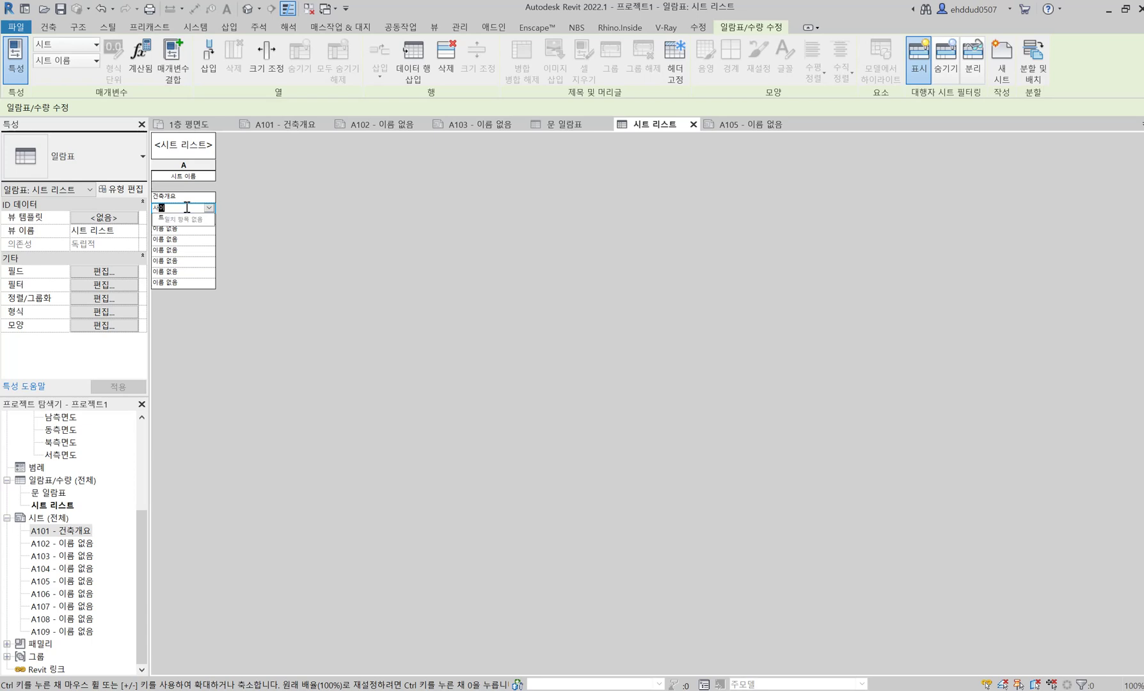
pyautogui.write('트')
pyautogui.press('BackSpace')
pyautogui.press('BackSpace')
pyautogui.write('위치도')
pyautogui.press('Return')
# Set the sheet name in the third row of the sheet list to 배도치.
pyautogui.click(189, 219)
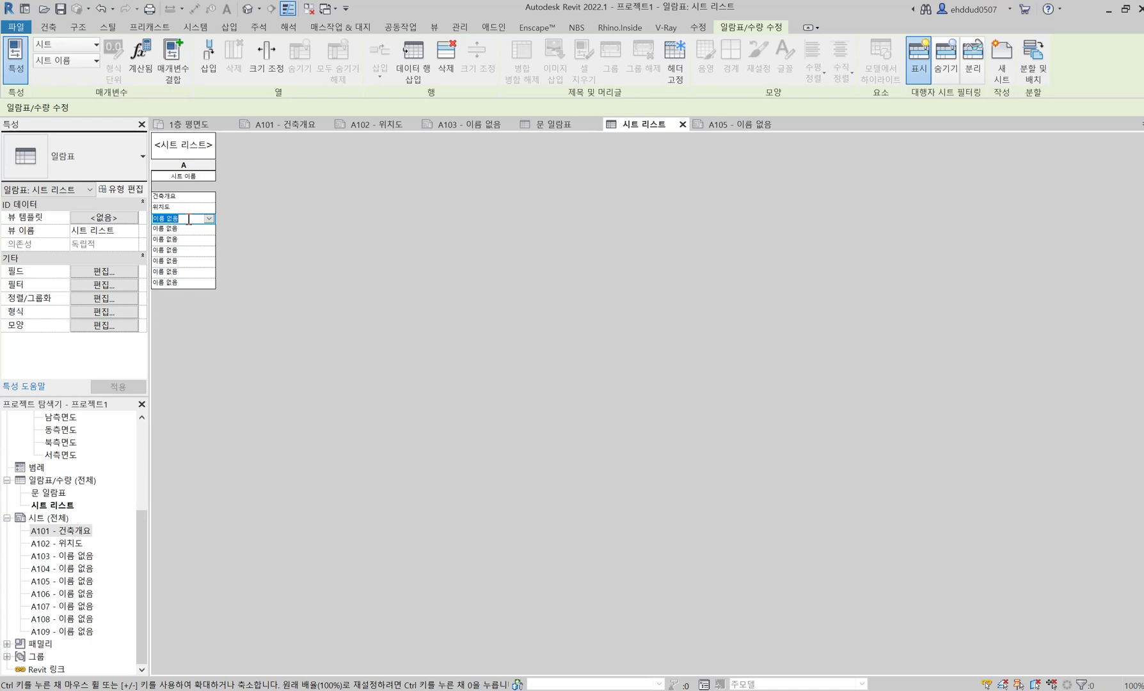
pyautogui.write('배도치')
pyautogui.press('Return')
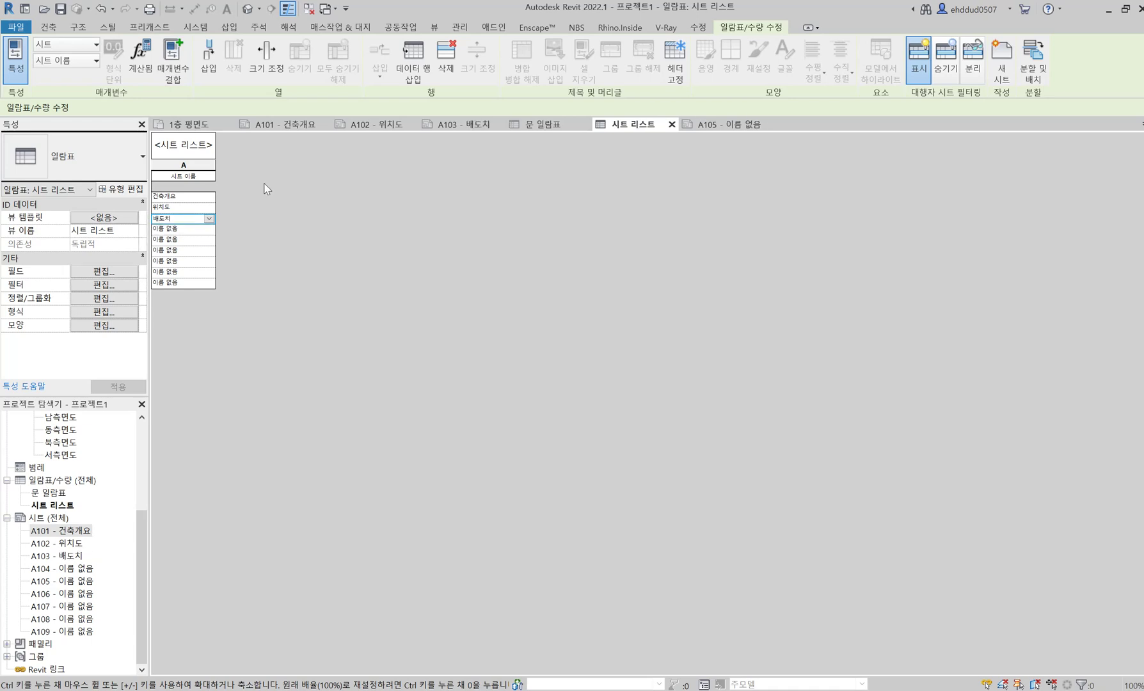
# Correct the sheet name in the third row of the sheet list to 배치도.
pyautogui.write('배도치')
pyautogui.click(189, 208)
pyautogui.write('ㅂ')
pyautogui.press('Escape')
pyautogui.click(191, 218)
pyautogui.write('ㅂ배치')
pyautogui.write('치')
pyautogui.press('BackSpace')
pyautogui.press('BackSpace')
pyautogui.press('BackSpace')
pyautogui.write('배치')
pyautogui.press('Return')
# Set the sheet name in the fourth row of the sheet list to 1층 평면도.
pyautogui.click(167, 229)
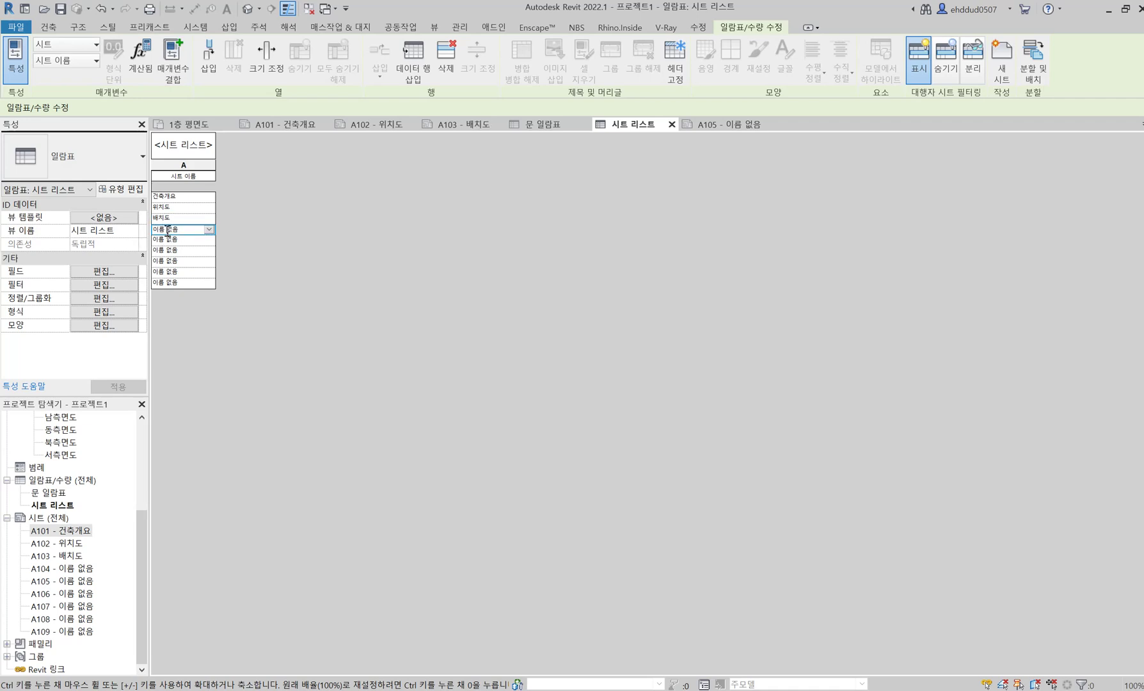
pyautogui.click(167, 229)
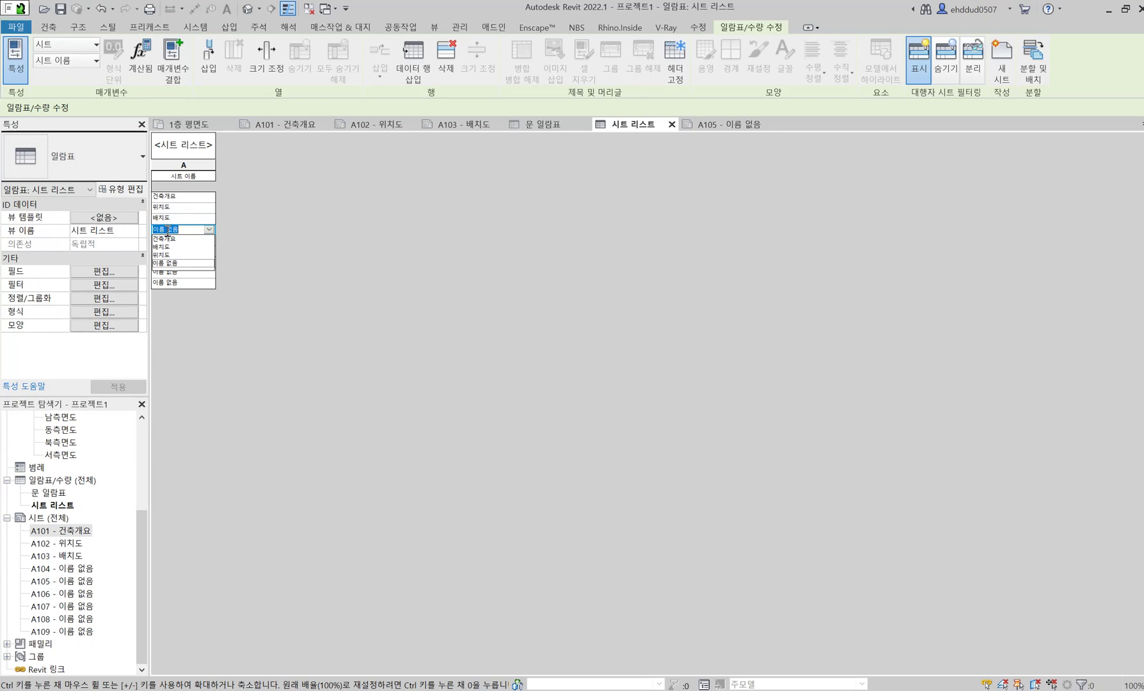
pyautogui.write('평면')
pyautogui.press('BackSpace')
pyautogui.press('BackSpace')
pyautogui.write('1')
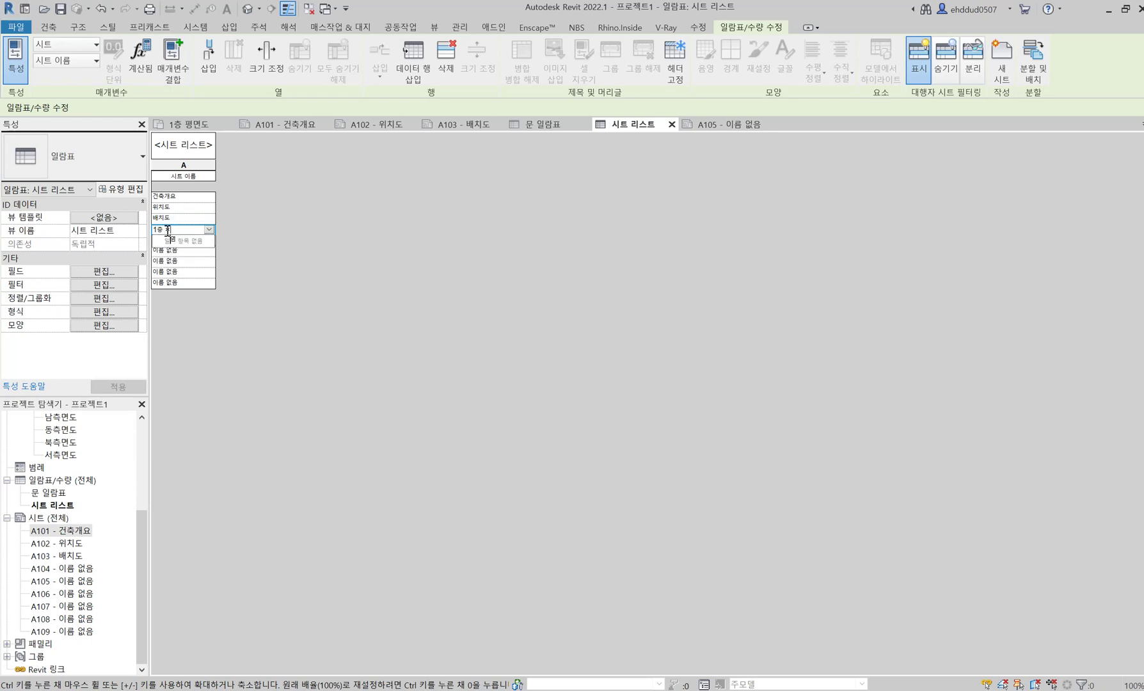
pyautogui.write('층 평면도')
pyautogui.press('Return')
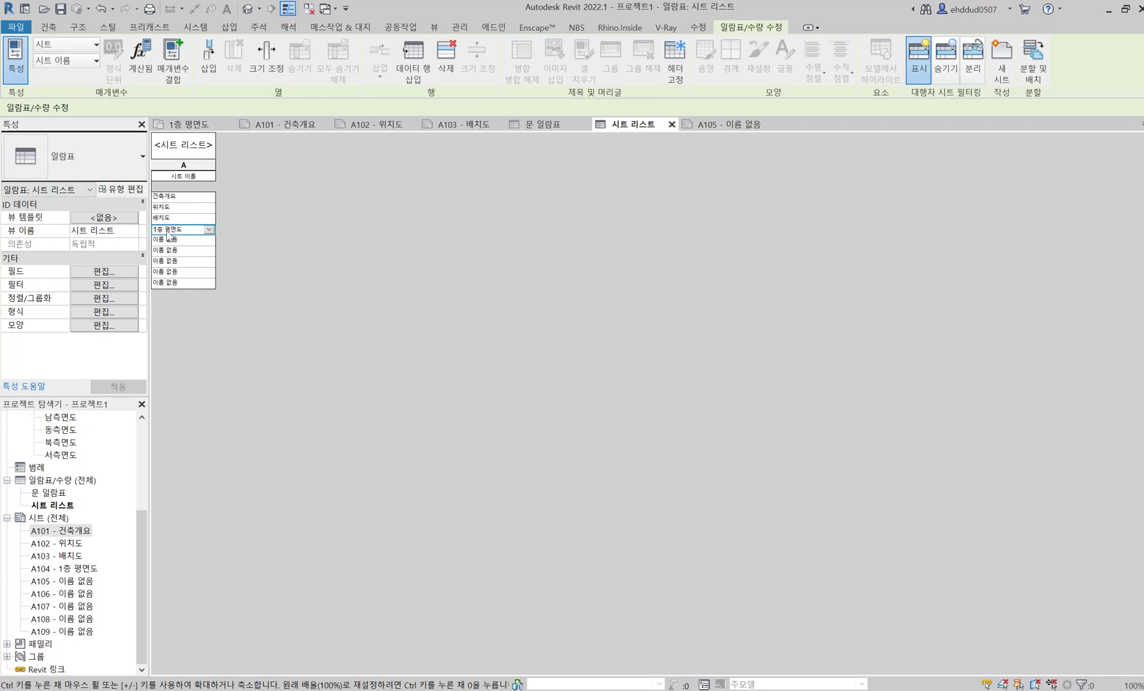
# Set the sheet names in the fifth and sixth rows of the sheet list to 2층 평면도 and 3층 평면도.
pyautogui.click(172, 239)
pyautogui.write('2층 평면도')
pyautogui.press('Return')
pyautogui.click(190, 251)
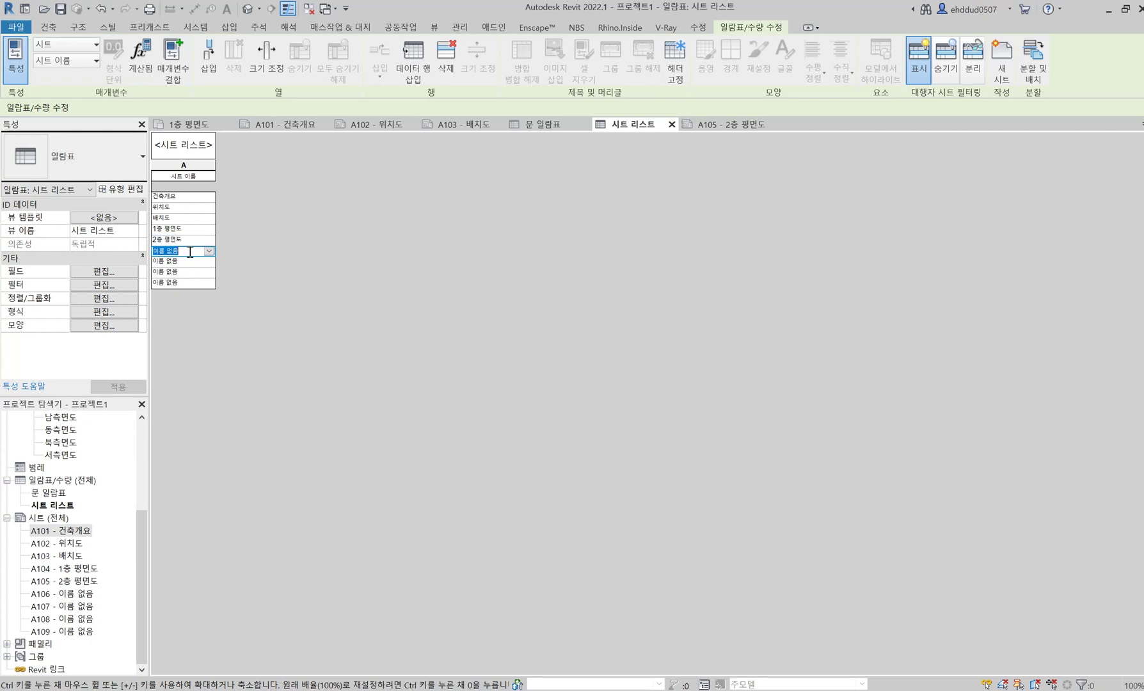
pyautogui.write('3층 평면도')
pyautogui.press('Return')
# Set the sheet name in the seventh row of the sheet list to 종단면도.
pyautogui.click(189, 262)
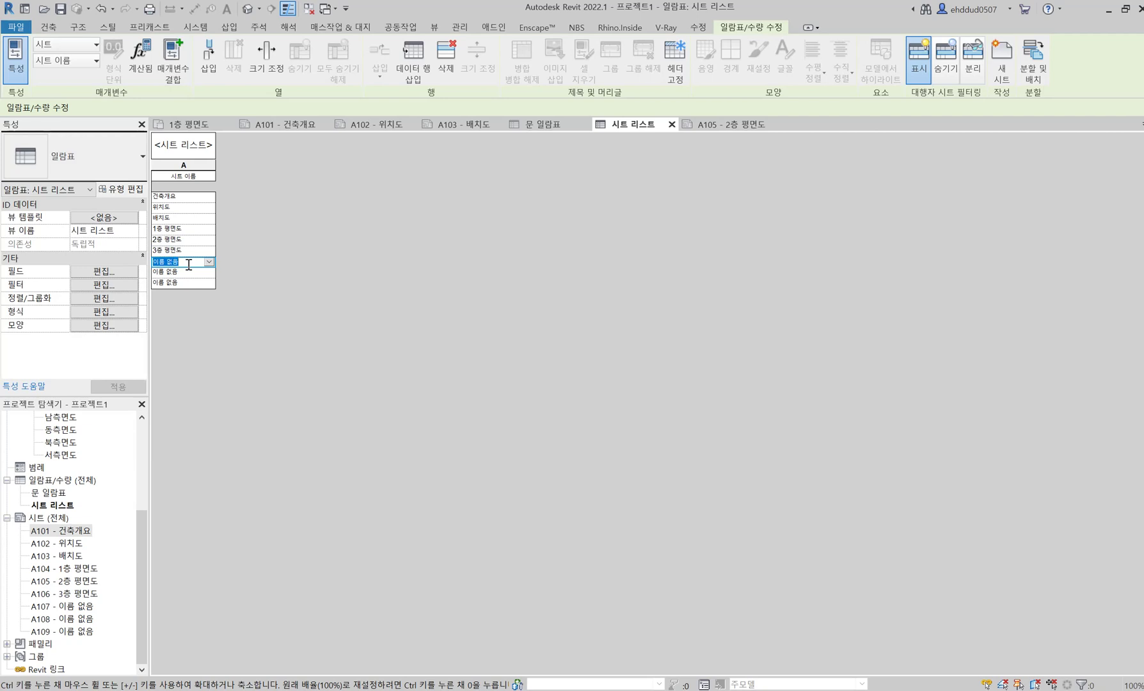
pyautogui.write('ㅈ')
pyautogui.write('단면')
pyautogui.write('도')
pyautogui.press('Return')
# Set the sheet name in the eighth row of the sheet list to 횡단면도.
pyautogui.click(189, 271)
pyautogui.write('횡ㅏㄷㄴ')
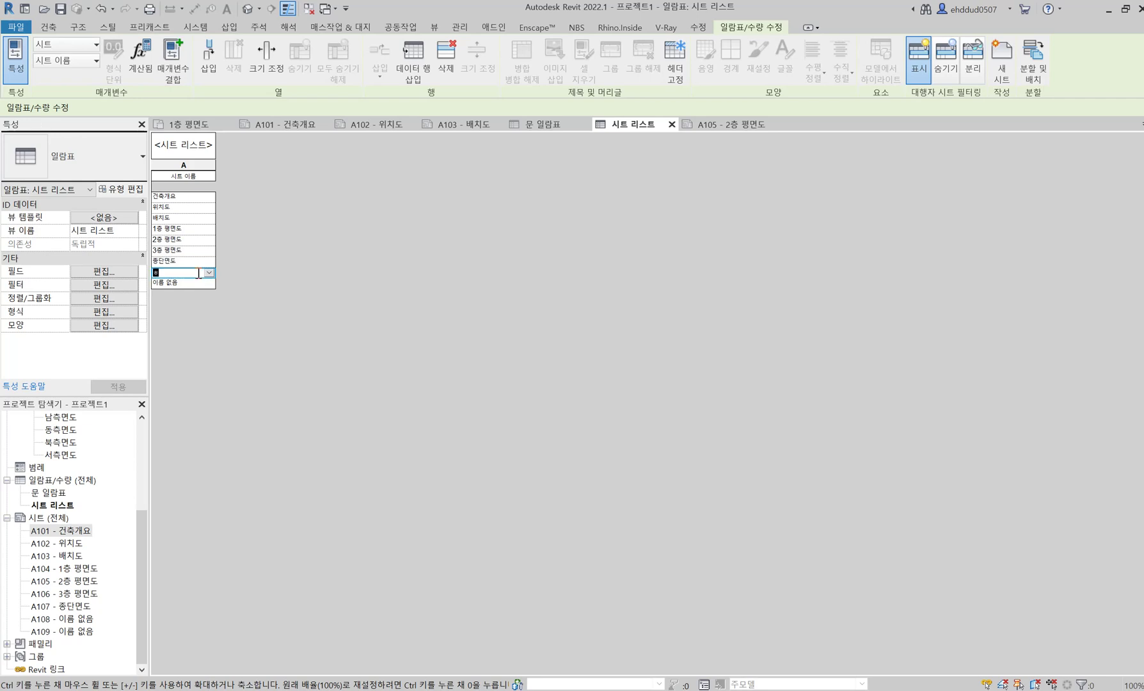
pyautogui.press('BackSpace')
pyautogui.press('BackSpace')
pyautogui.press('BackSpace')
pyautogui.press('BackSpace')
pyautogui.write('단면도')
pyautogui.press('Return')
# Set the sheet name in the ninth row of the sheet list to 입면도.
pyautogui.click(189, 284)
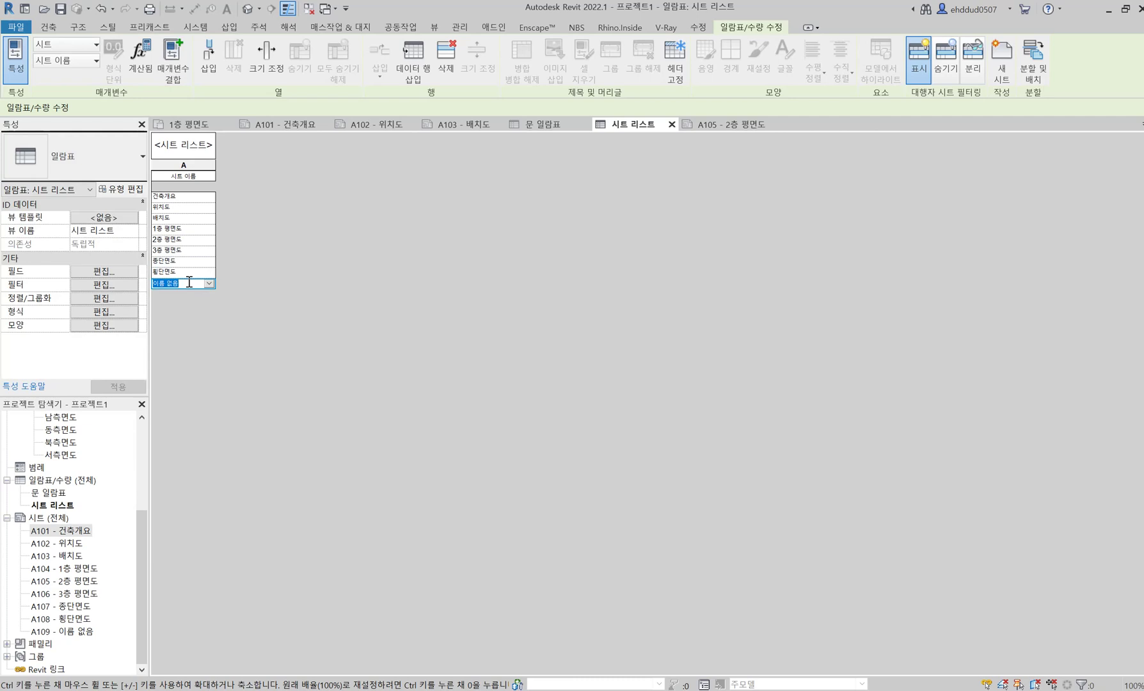
pyautogui.write('입면도')
pyautogui.press('Return')
# Open sheets A107, A108 and A106 to check the sheet names in their title blocks.
pyautogui.doubleClick(77, 606)
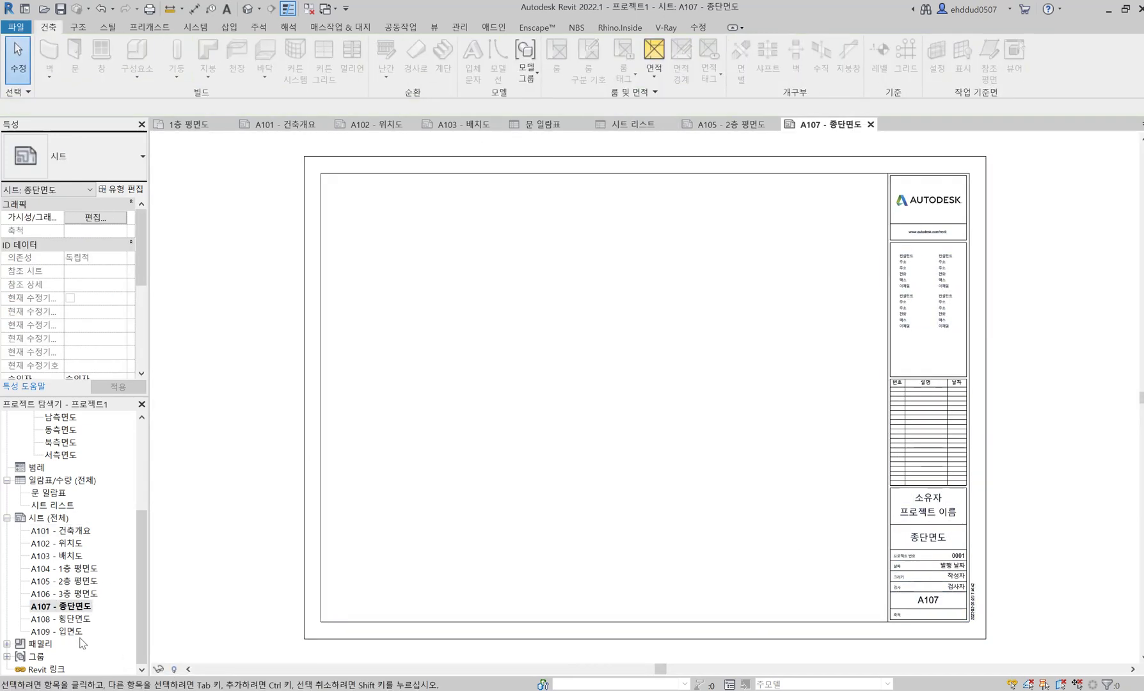
pyautogui.doubleClick(95, 618)
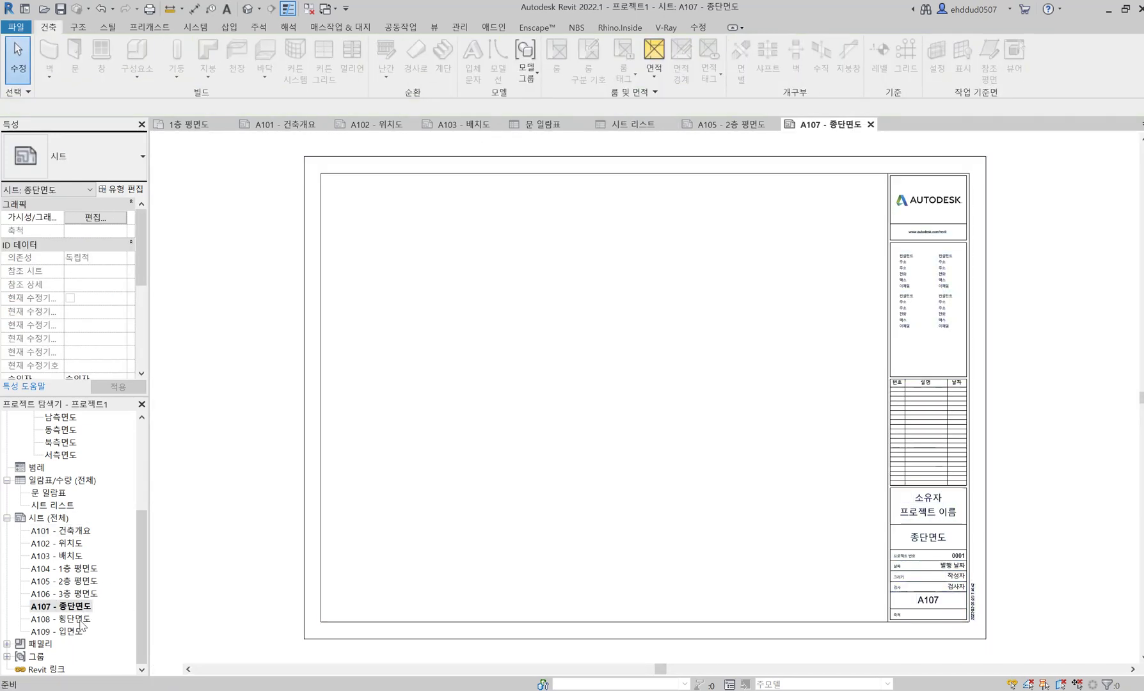
pyautogui.doubleClick(96, 593)
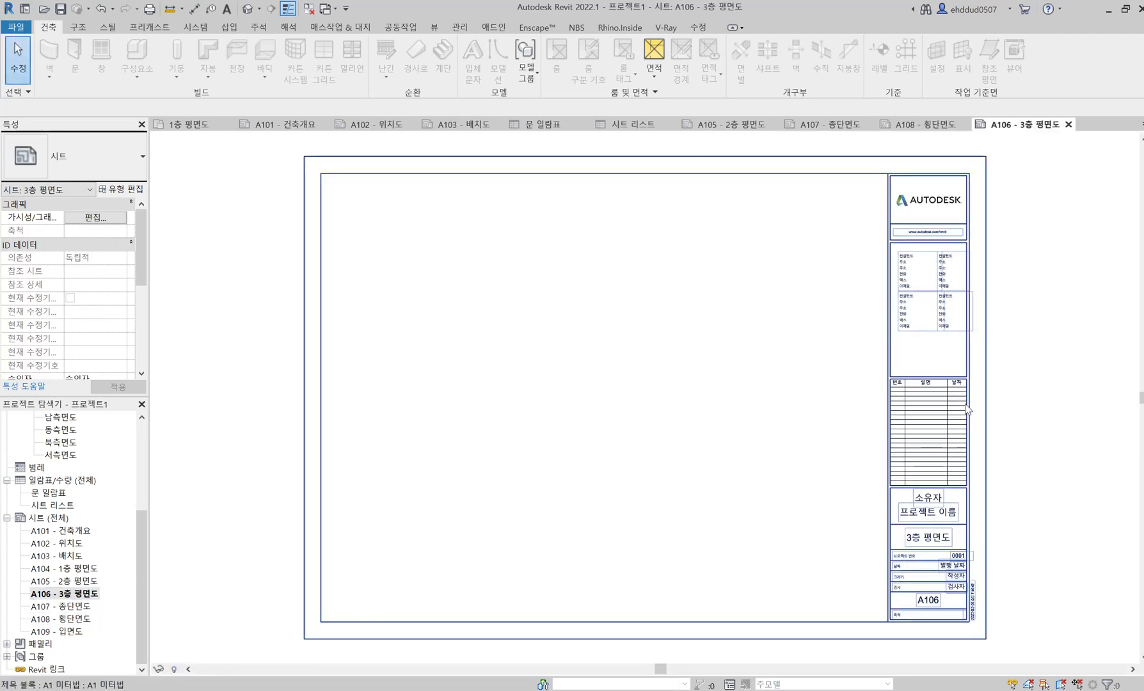
# Open sheet A106's title block family for editing and bring up the label settings of its 시트 이름 label.
pyautogui.click(932, 311)
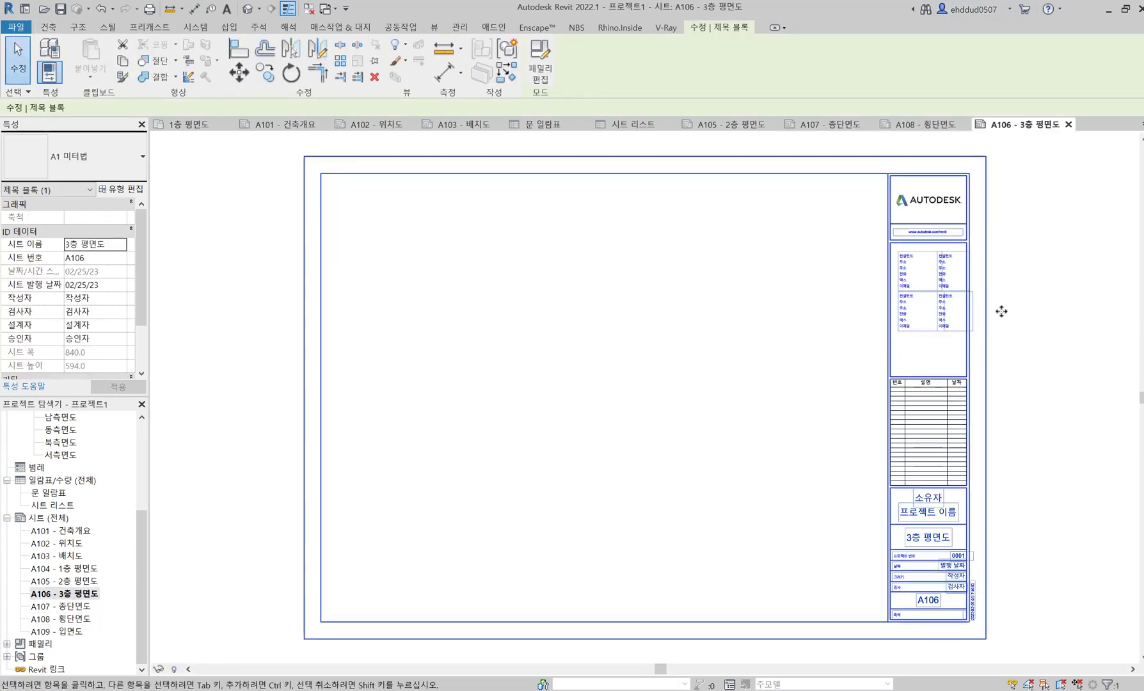
pyautogui.doubleClick(964, 326)
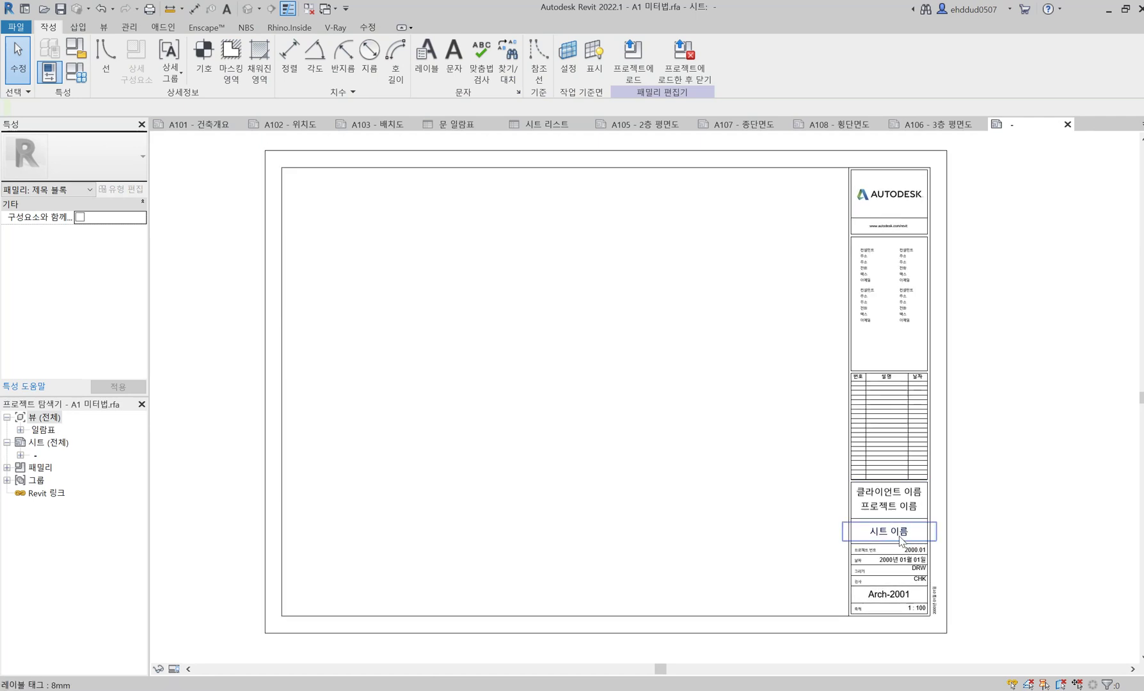
pyautogui.click(901, 539)
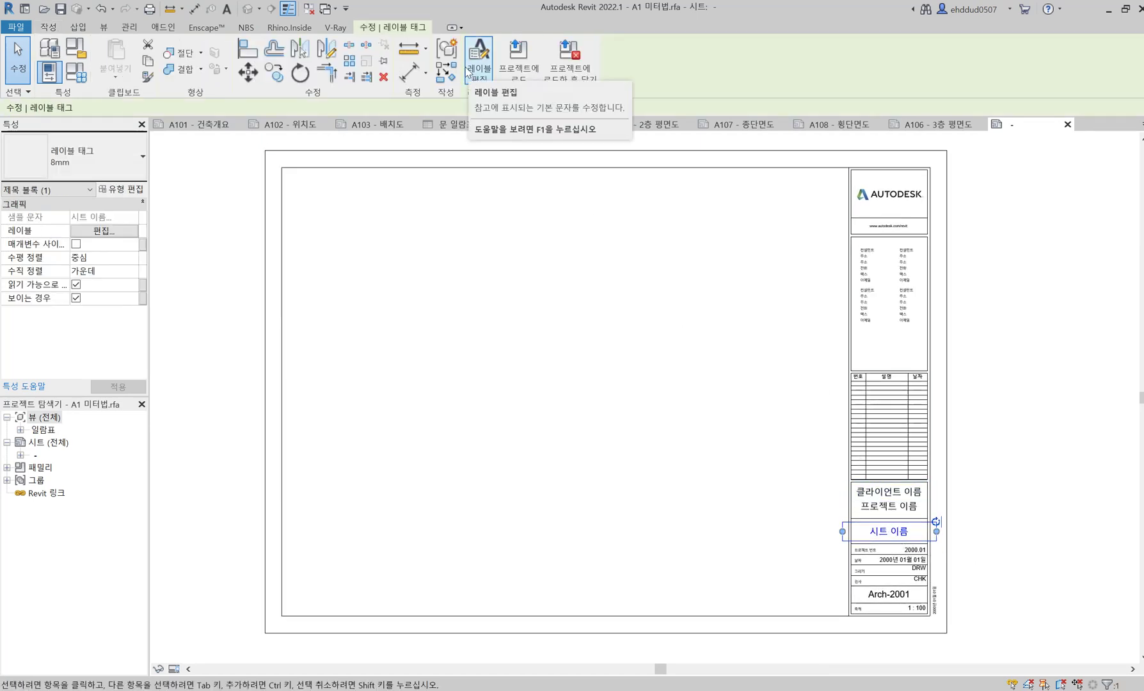
pyautogui.click(471, 75)
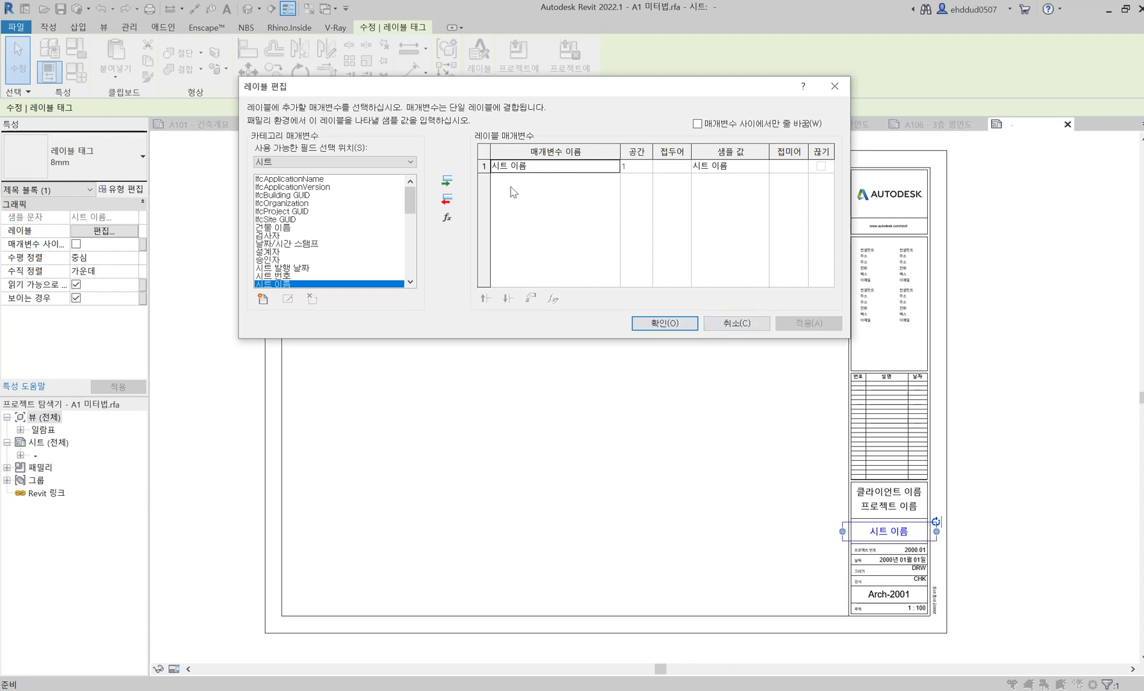
# Examine the 시트 이름 label's parameter name, spacing and sample value, and dismiss the label settings.
pyautogui.click(657, 168)
pyautogui.scroll(-2, 319, 288)
pyautogui.click(539, 168)
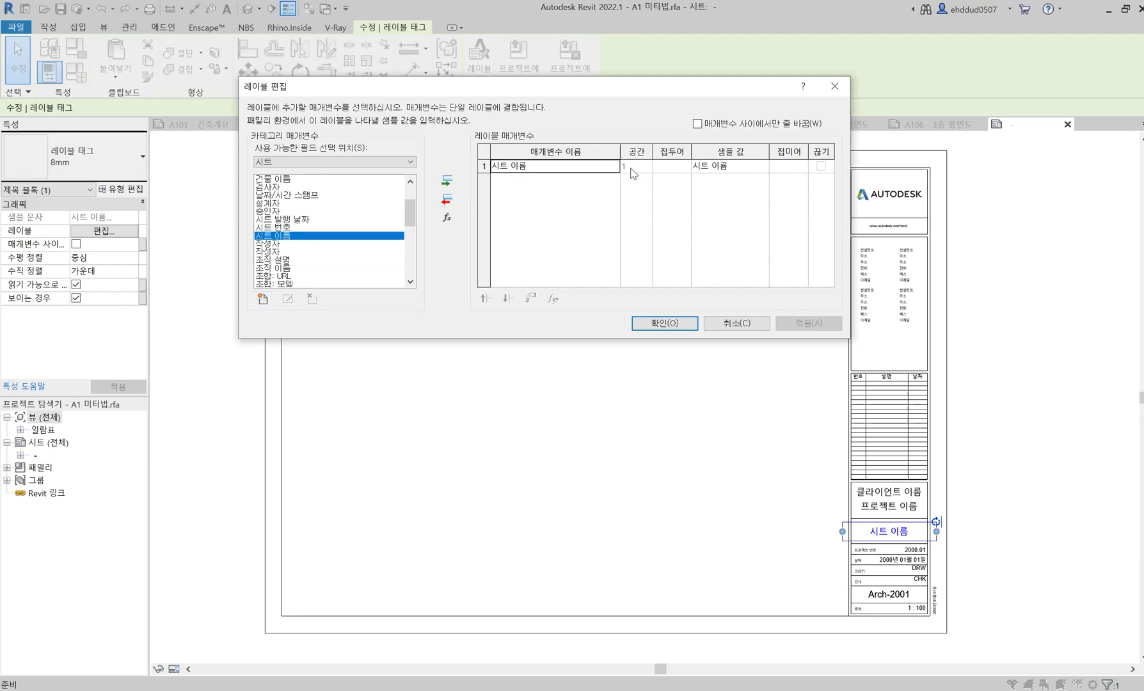
pyautogui.click(734, 165)
pyautogui.moveTo(753, 164); pyautogui.dragTo(662, 165)
pyautogui.click(600, 168)
pyautogui.click(743, 170)
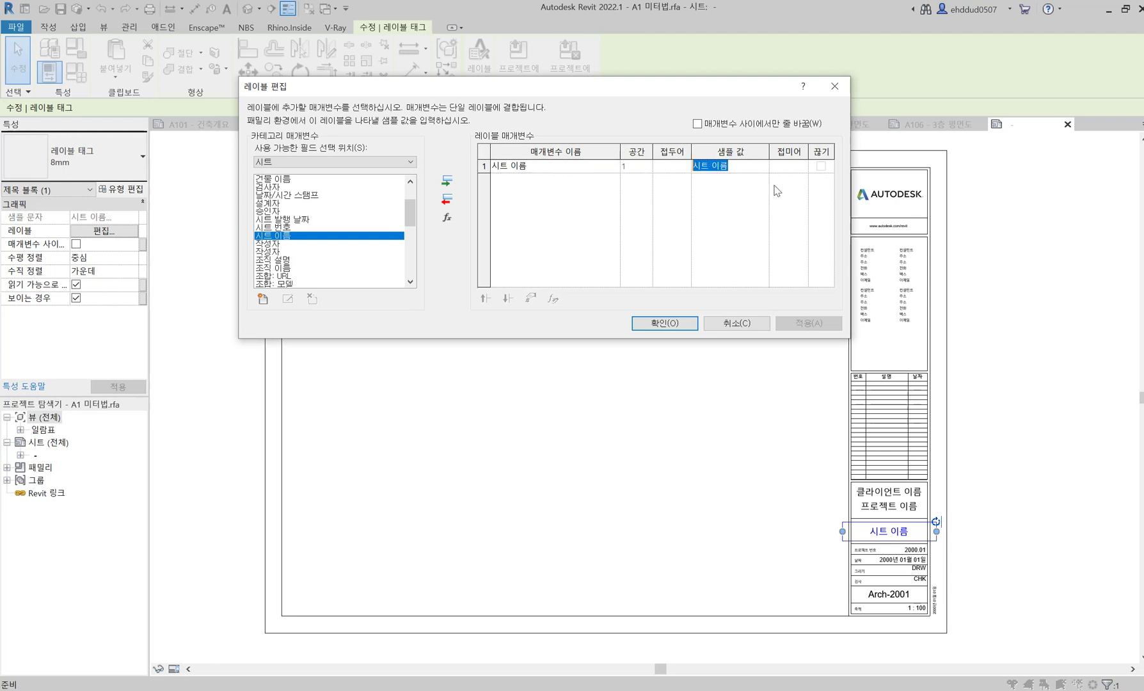
pyautogui.click(749, 169)
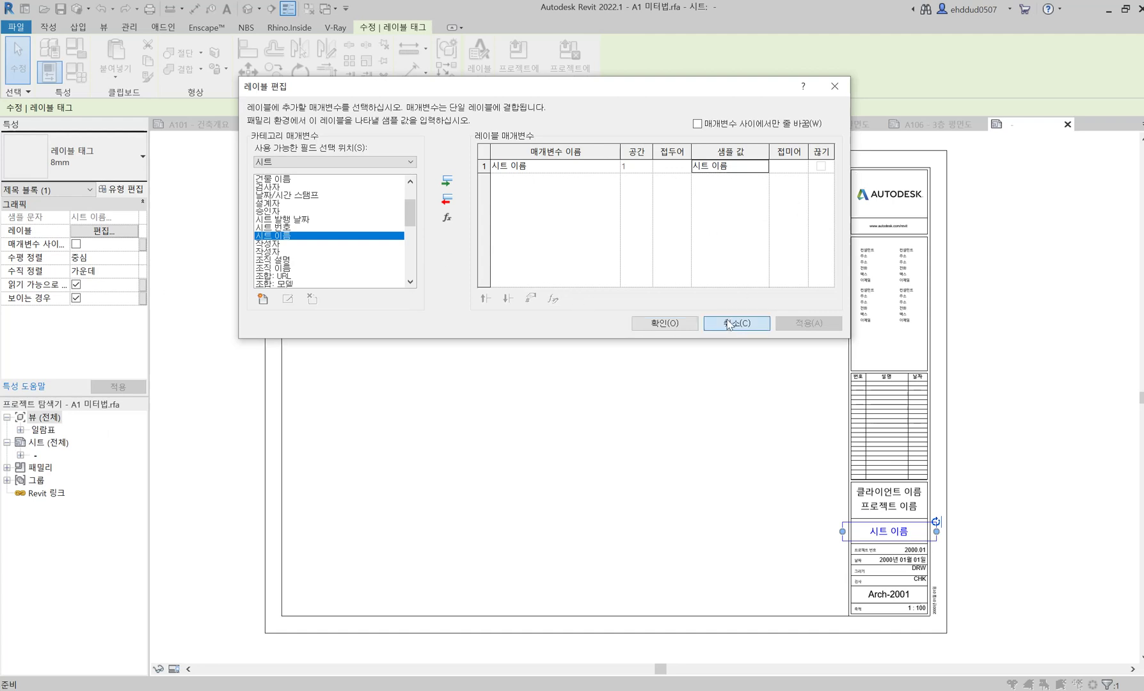
pyautogui.click(737, 322)
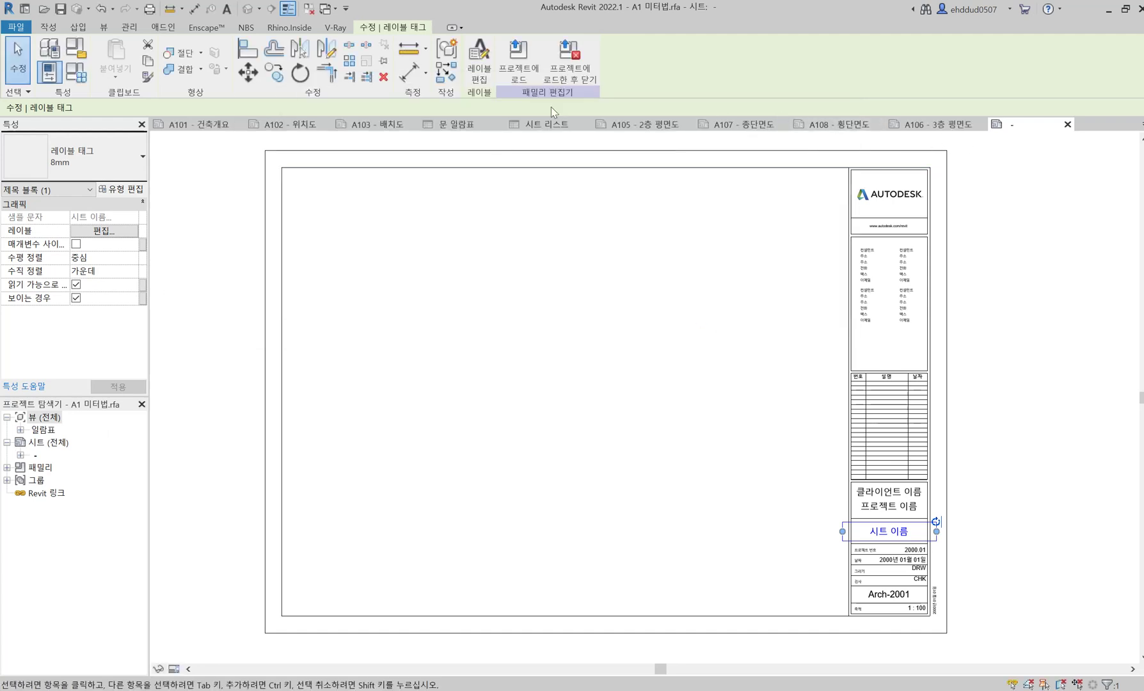
# Reopen the 시트 이름 label settings and look at the options for adding a shared parameter.
pyautogui.click(479, 64)
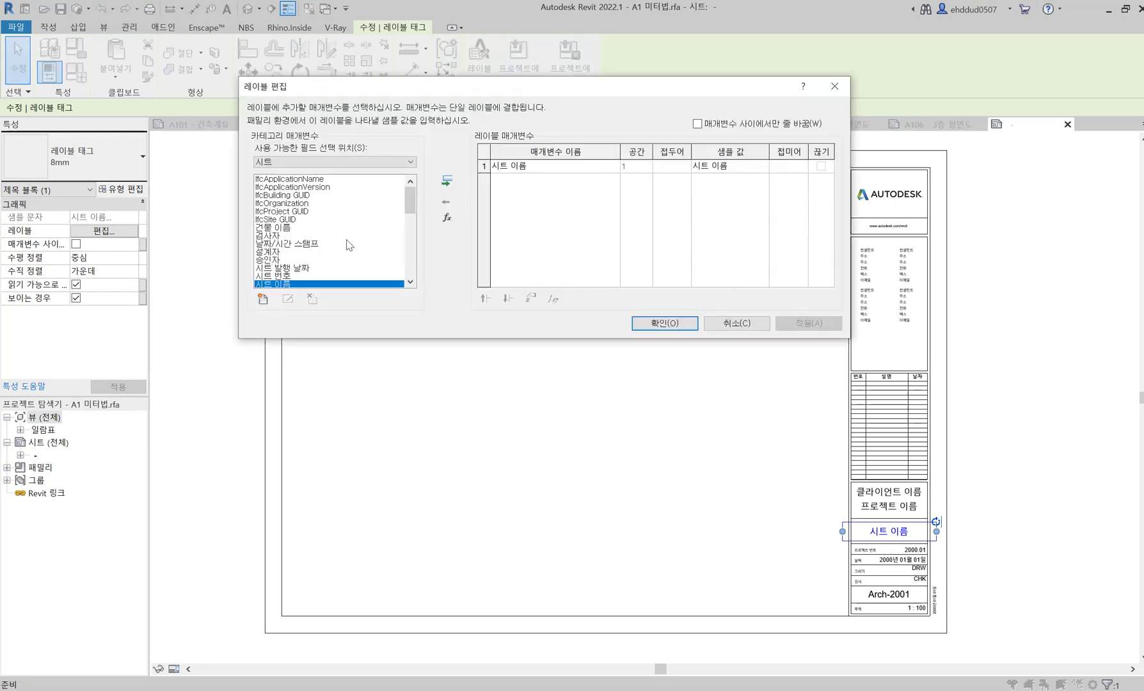
pyautogui.click(263, 299)
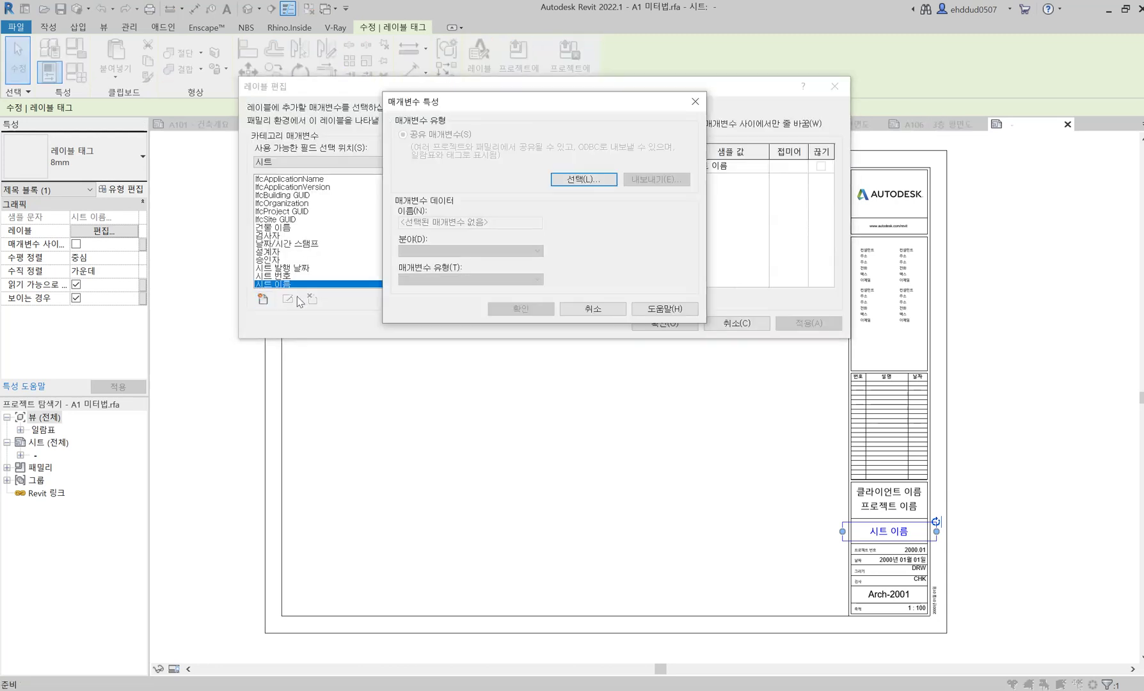
pyautogui.click(583, 179)
pyautogui.click(674, 90)
pyautogui.click(695, 101)
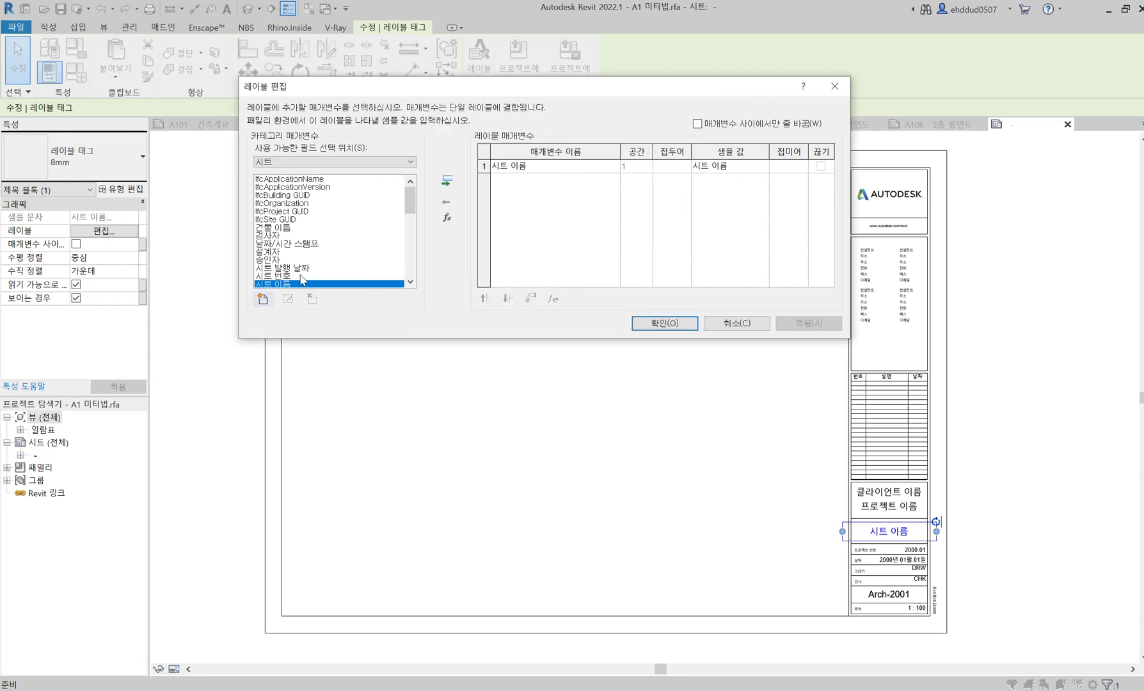
# Look through the sheet category parameters available for the label and close the label settings.
pyautogui.scroll(-2, 309, 286)
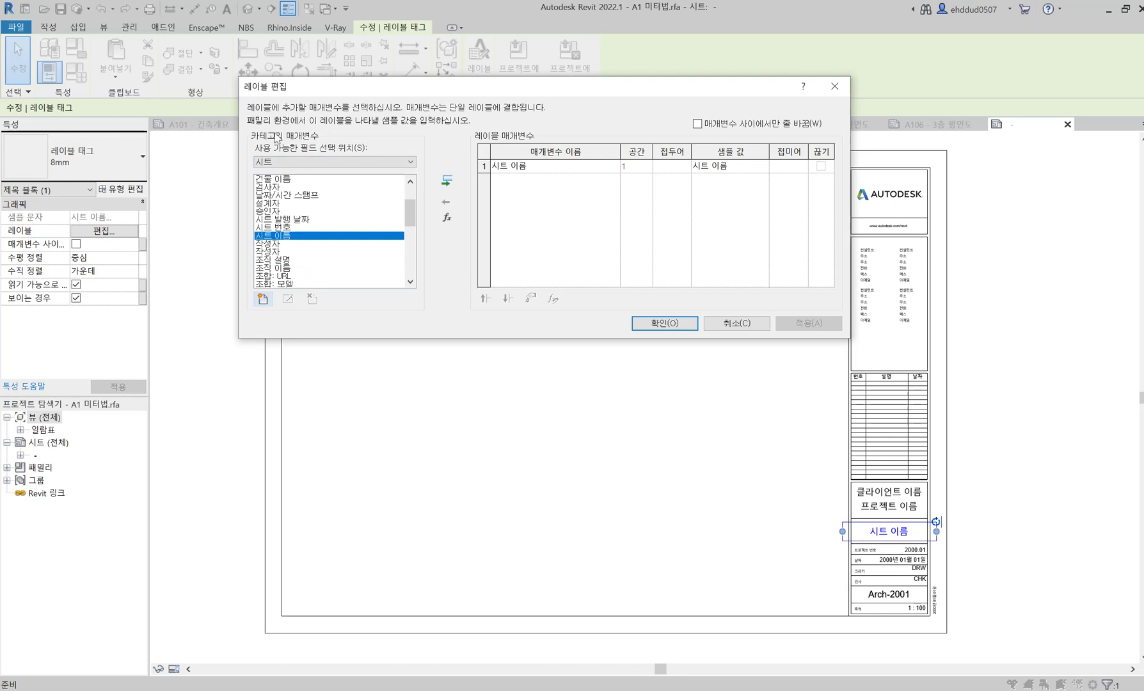
pyautogui.scroll(-3, 320, 202)
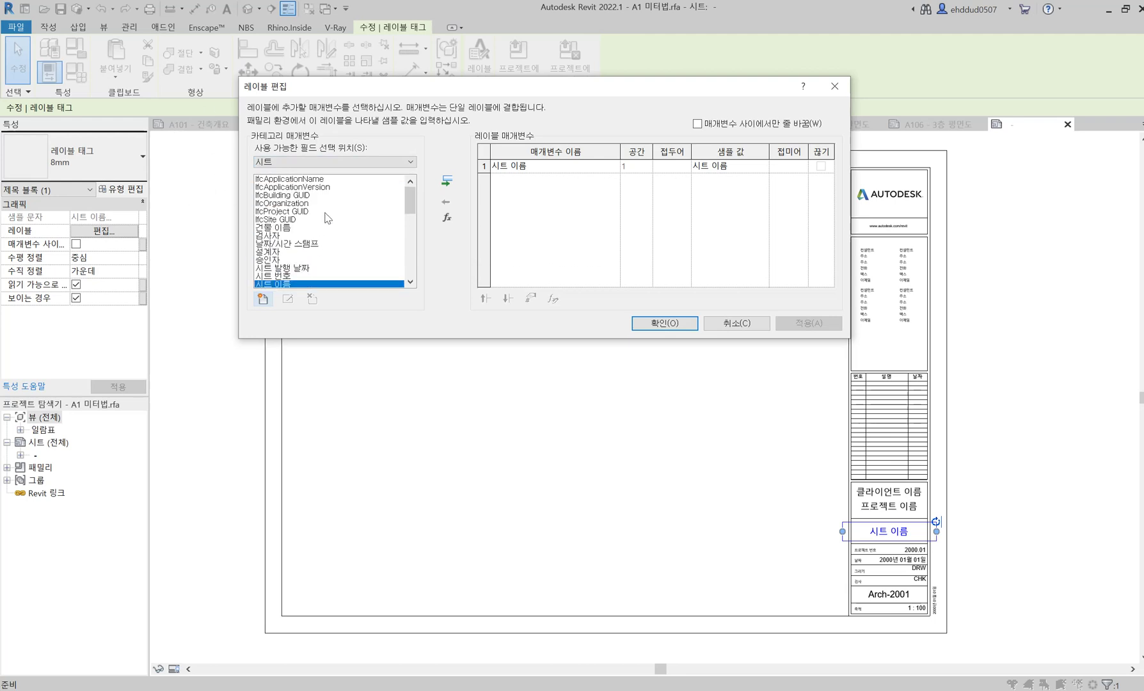
pyautogui.scroll(4, 322, 211)
pyautogui.scroll(-3, 328, 240)
pyautogui.scroll(4, 325, 249)
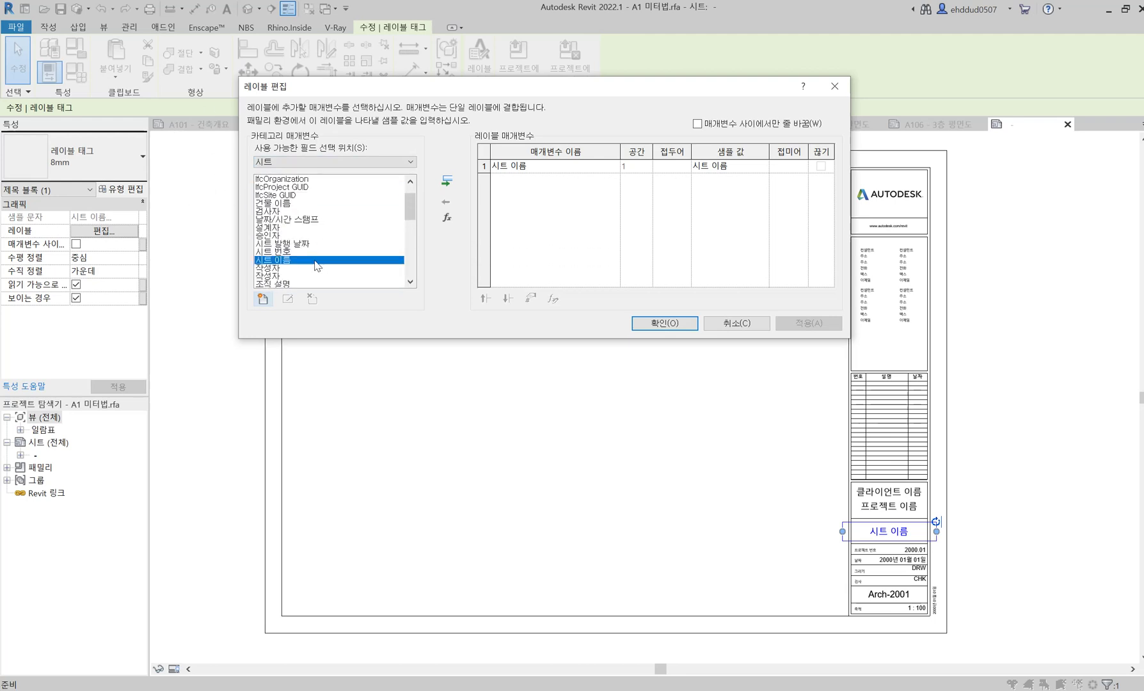
pyautogui.scroll(-3, 328, 246)
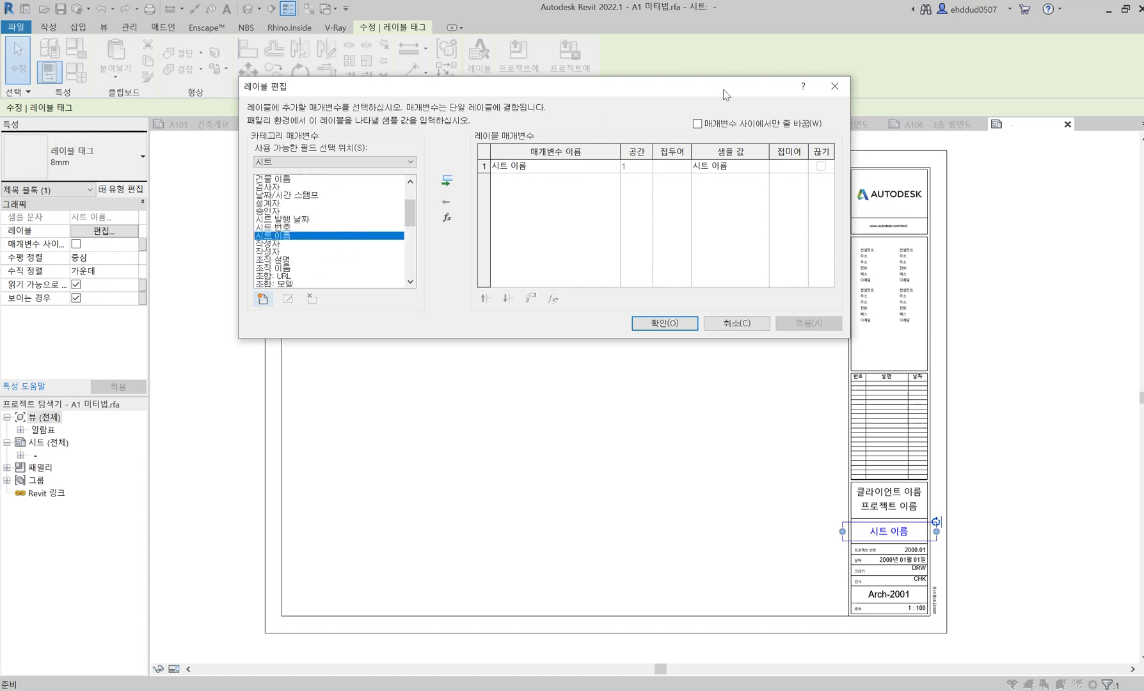
pyautogui.click(835, 88)
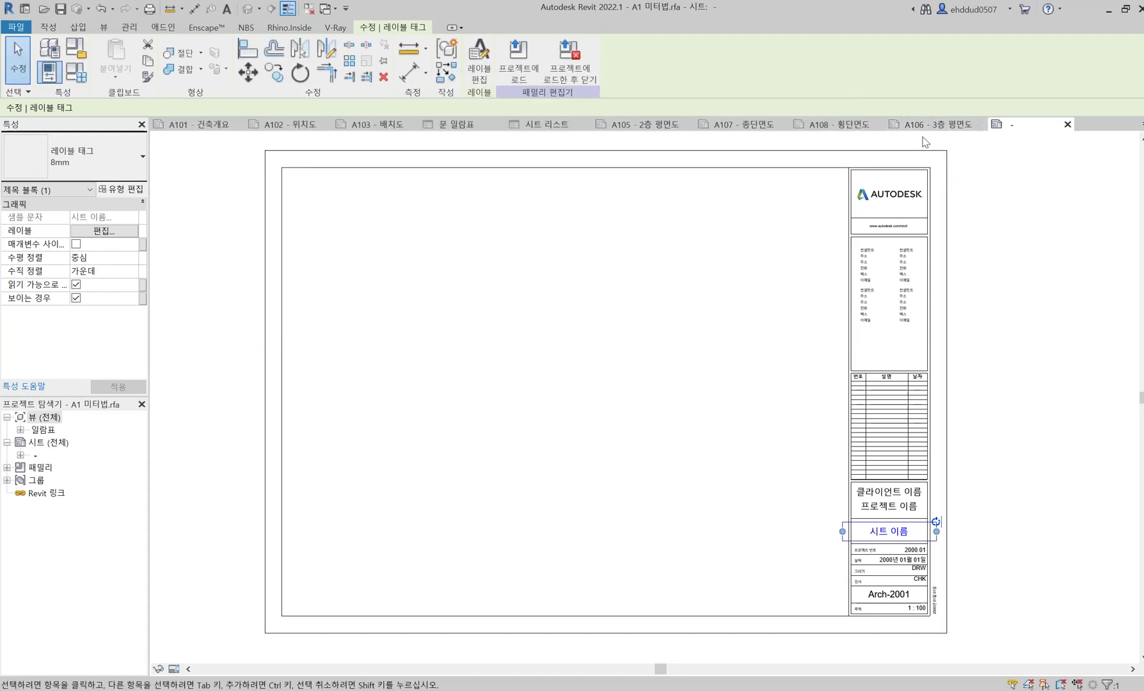
# Return to sheet A106 and review the sheet's own number and name properties.
pyautogui.click(927, 125)
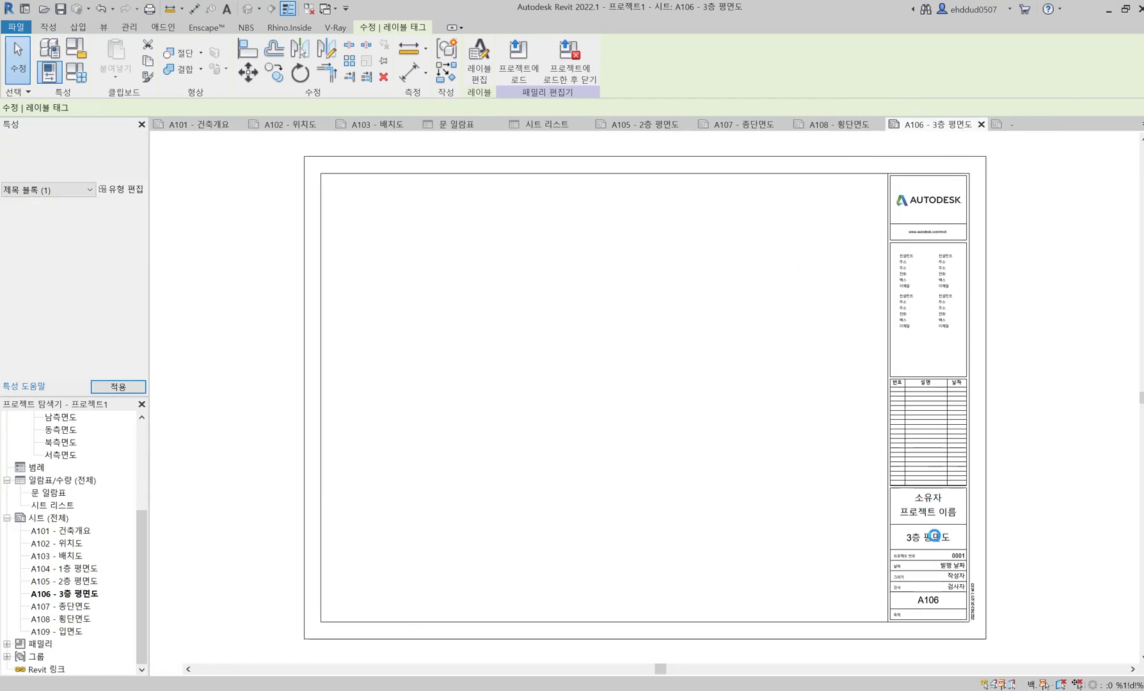
pyautogui.click(939, 533)
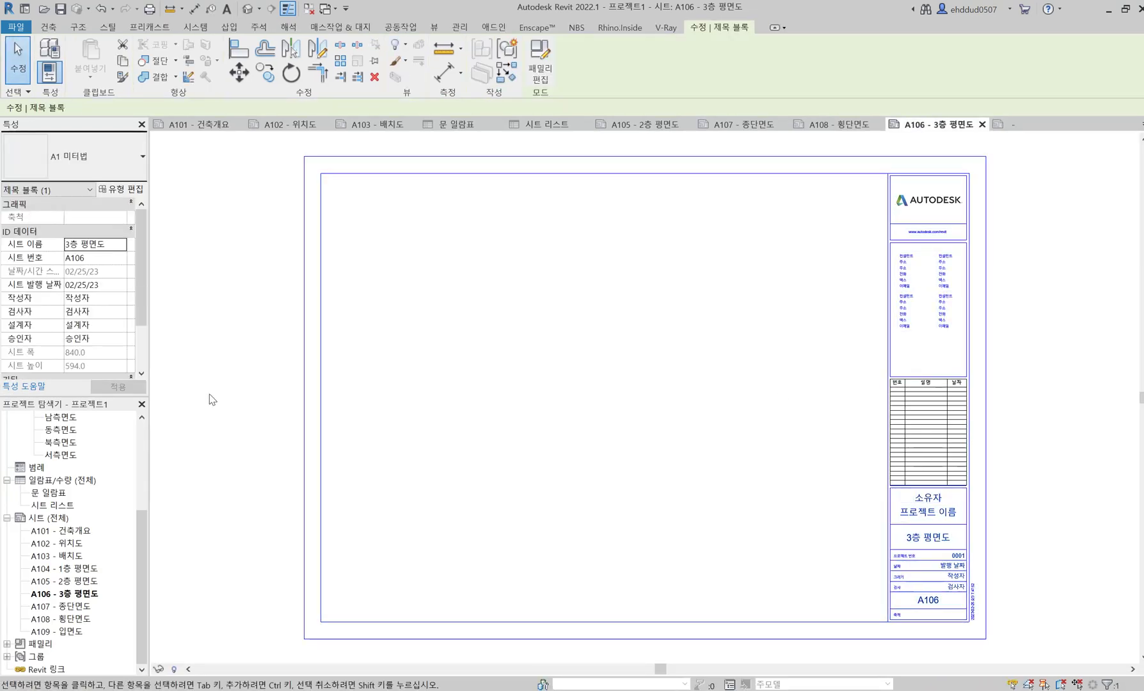
pyautogui.press('Escape')
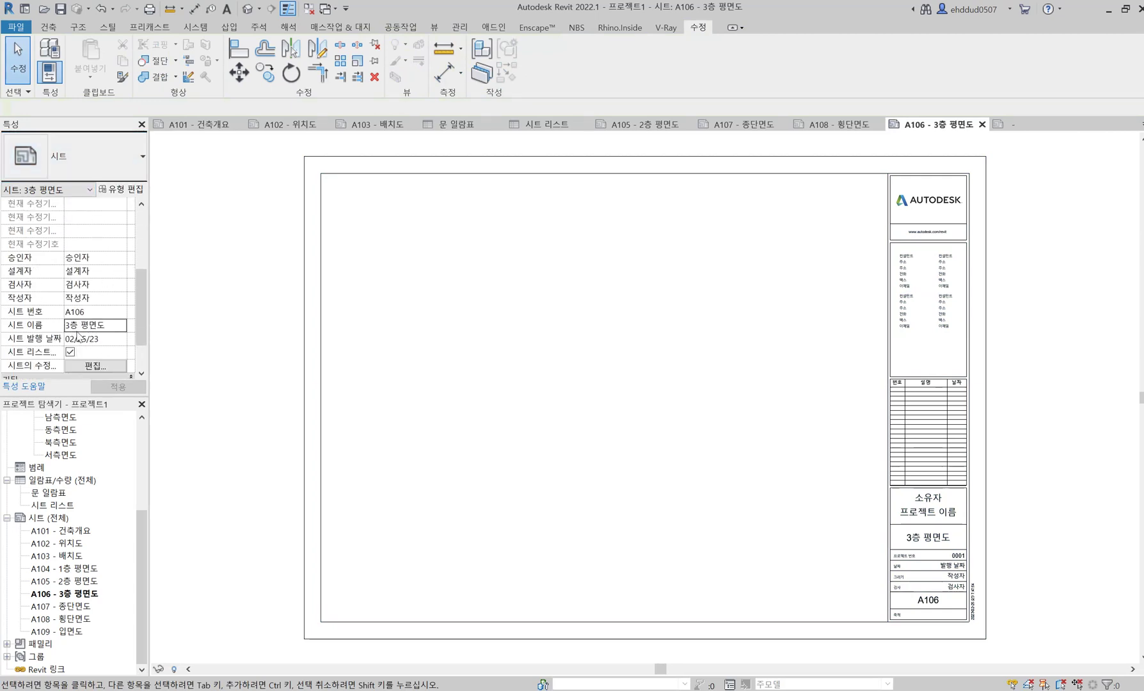
pyautogui.scroll(1, 83, 328)
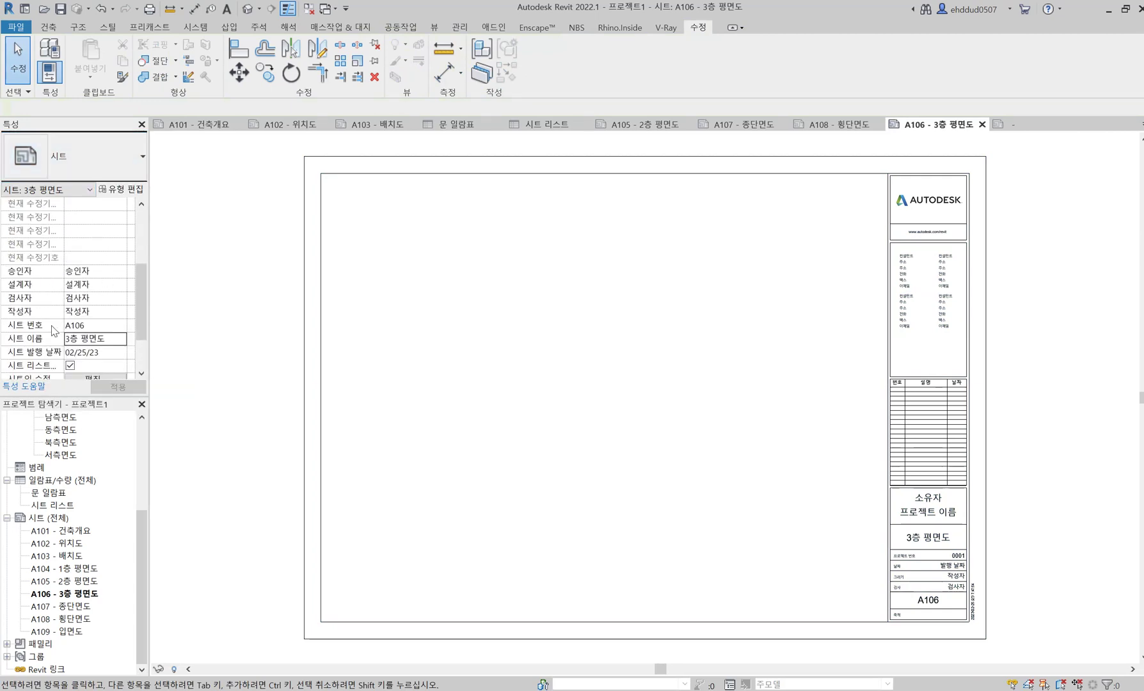
pyautogui.scroll(-3, 42, 340)
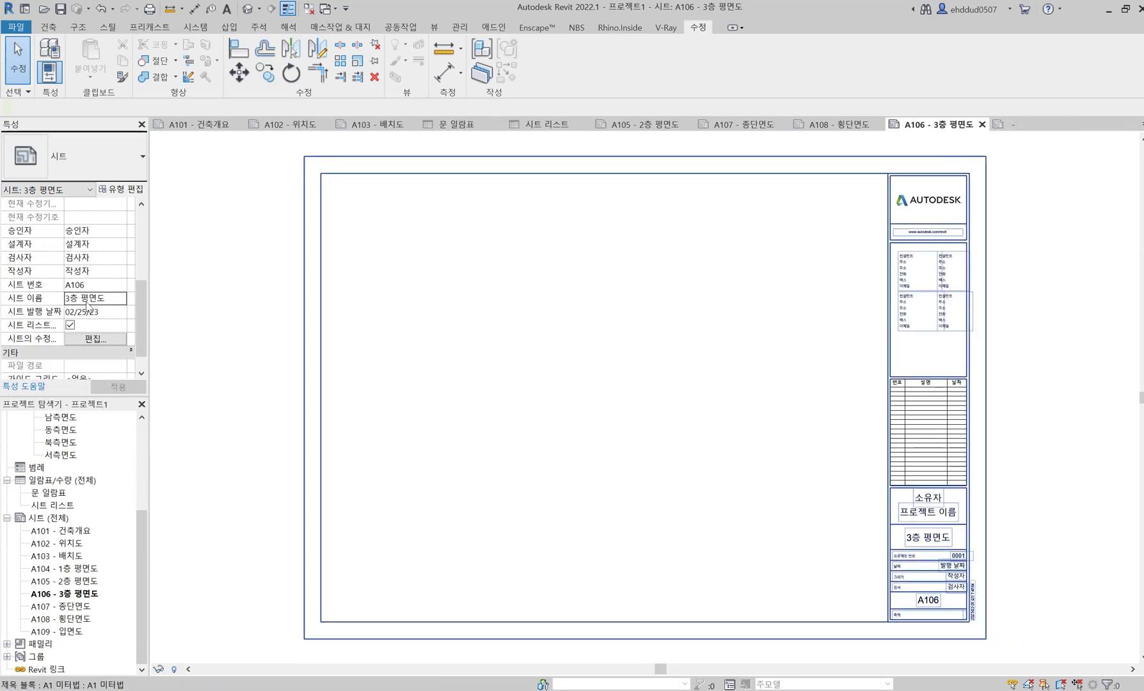
# Add the 시트 번호 field to the sheet list and place it before 시트 이름.
pyautogui.click(542, 126)
pyautogui.click(189, 250)
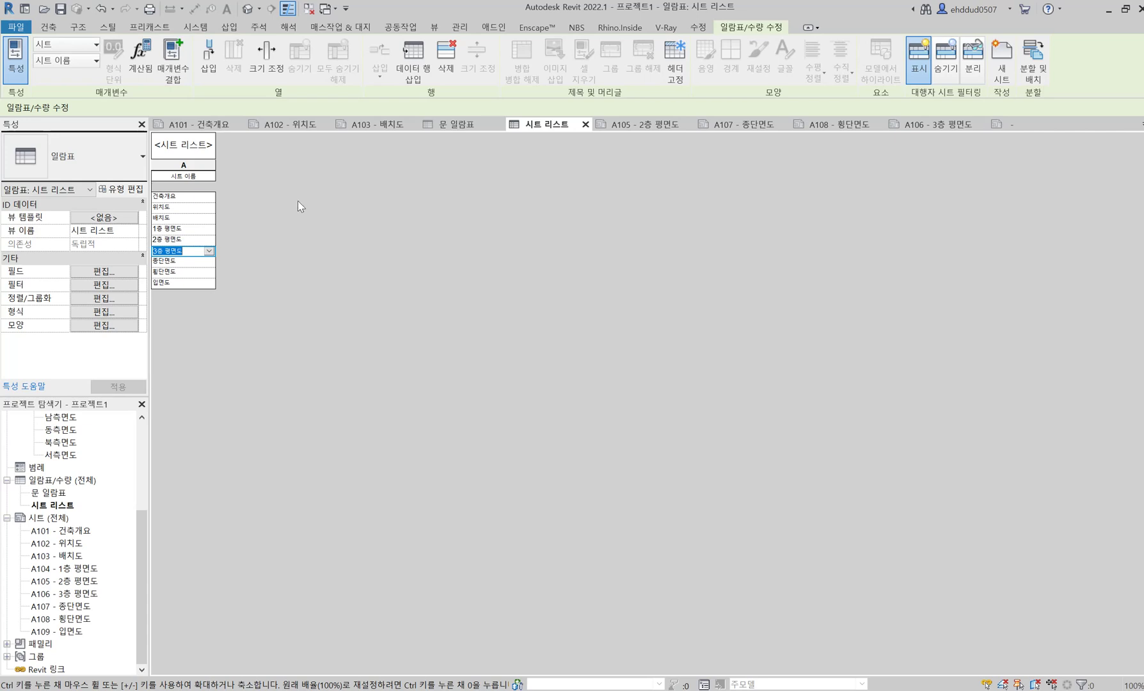
pyautogui.click(113, 298)
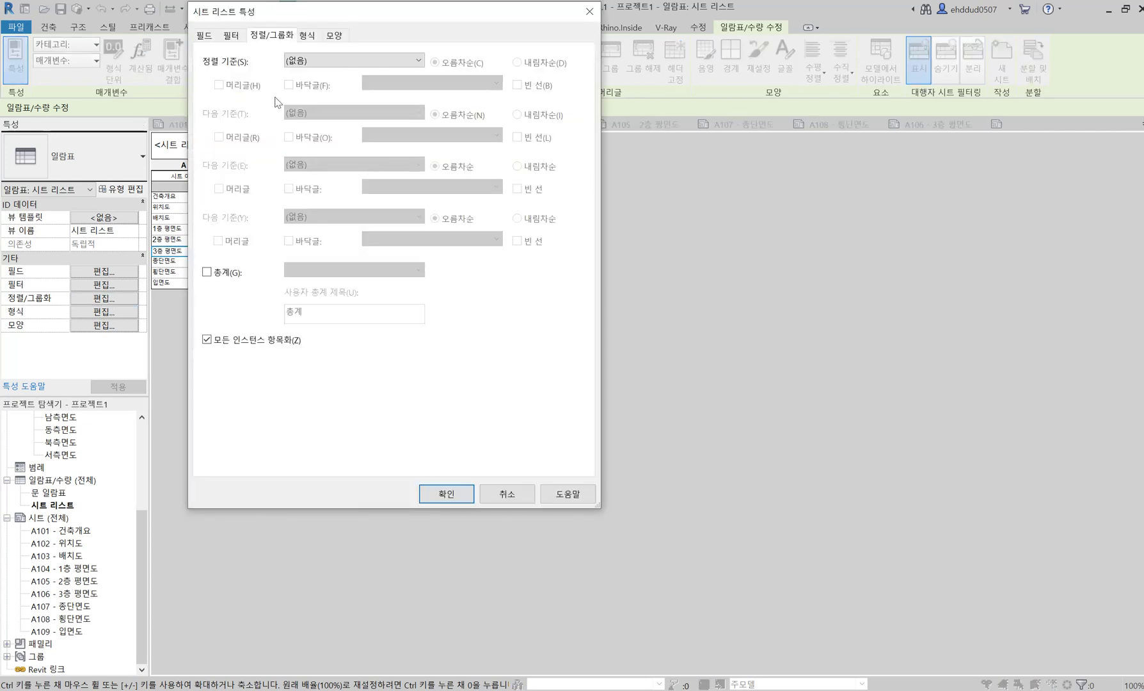
pyautogui.click(205, 35)
pyautogui.scroll(-2, 484, 276)
pyautogui.scroll(2, 492, 273)
pyautogui.click(483, 243)
pyautogui.click(627, 183)
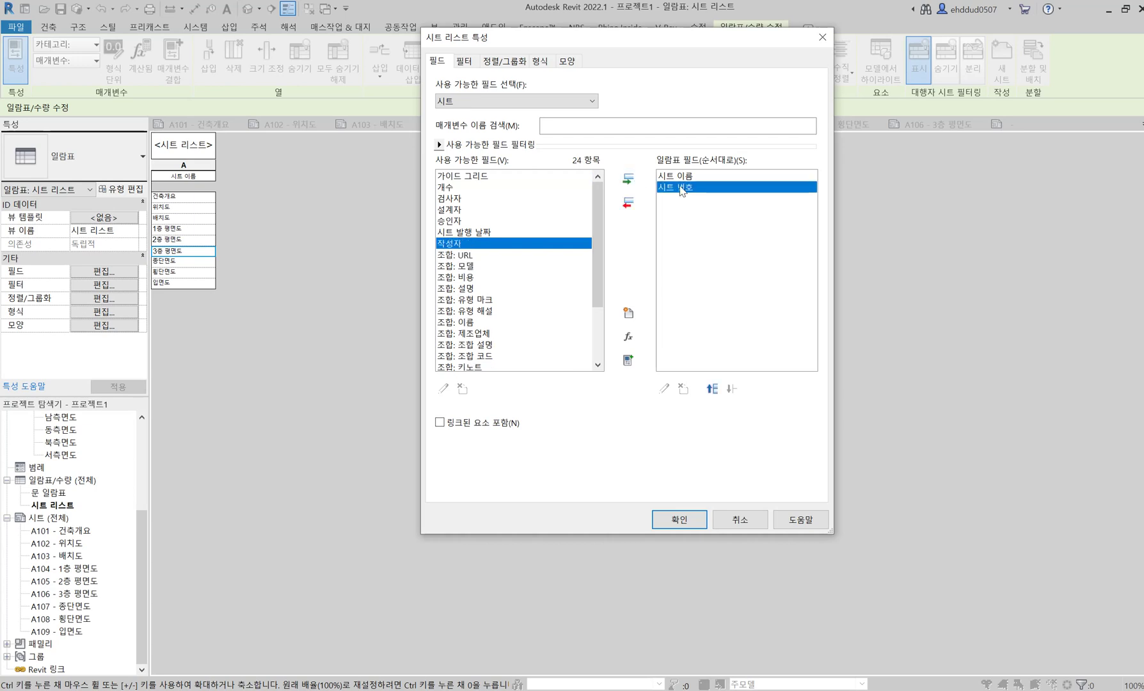
pyautogui.click(711, 388)
pyautogui.click(690, 526)
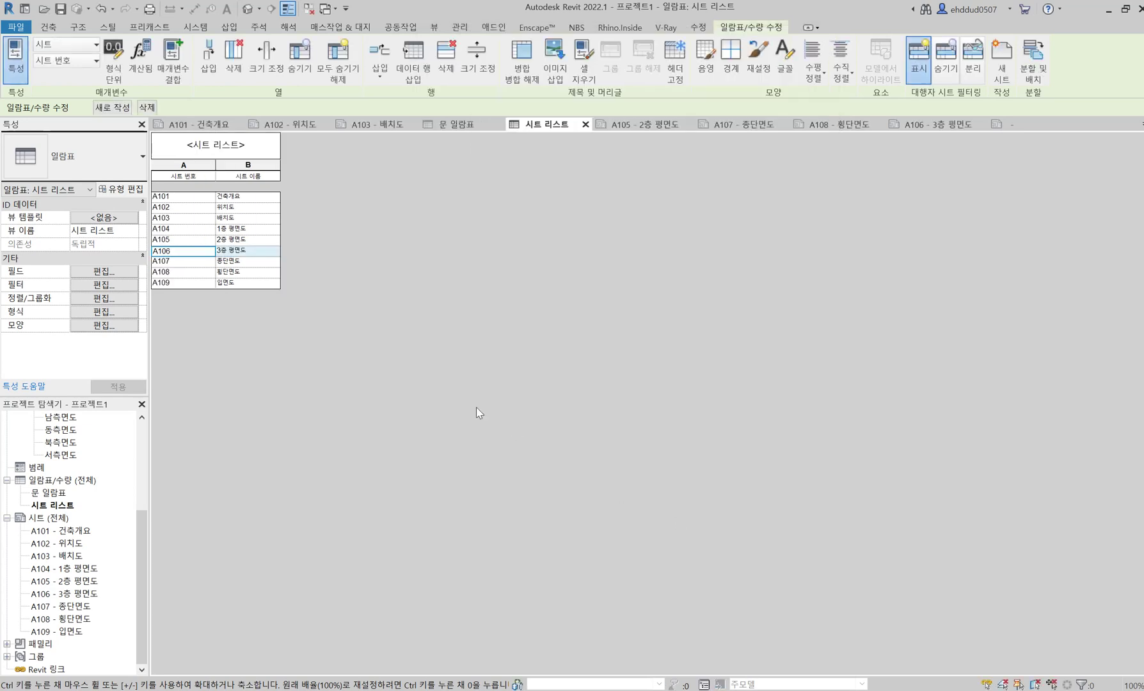
# Examine the sheet number entries in the first rows of the sheet list.
pyautogui.click(201, 197)
pyautogui.click(203, 208)
pyautogui.click(204, 232)
pyautogui.click(204, 197)
pyautogui.click(190, 204)
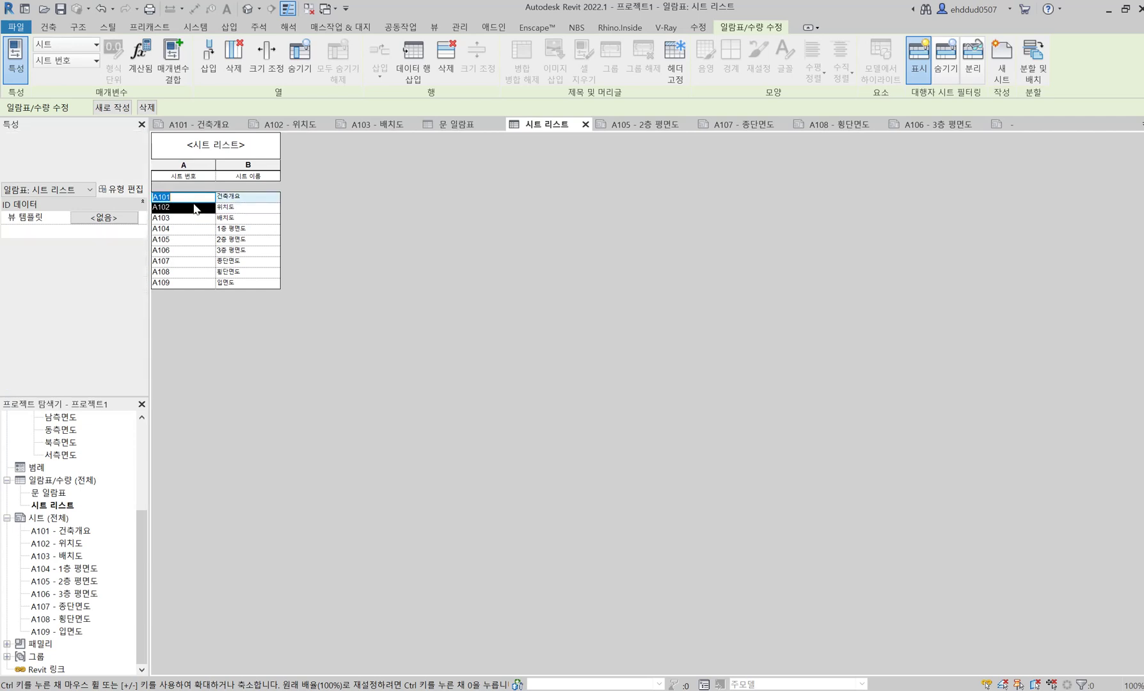
pyautogui.click(195, 197)
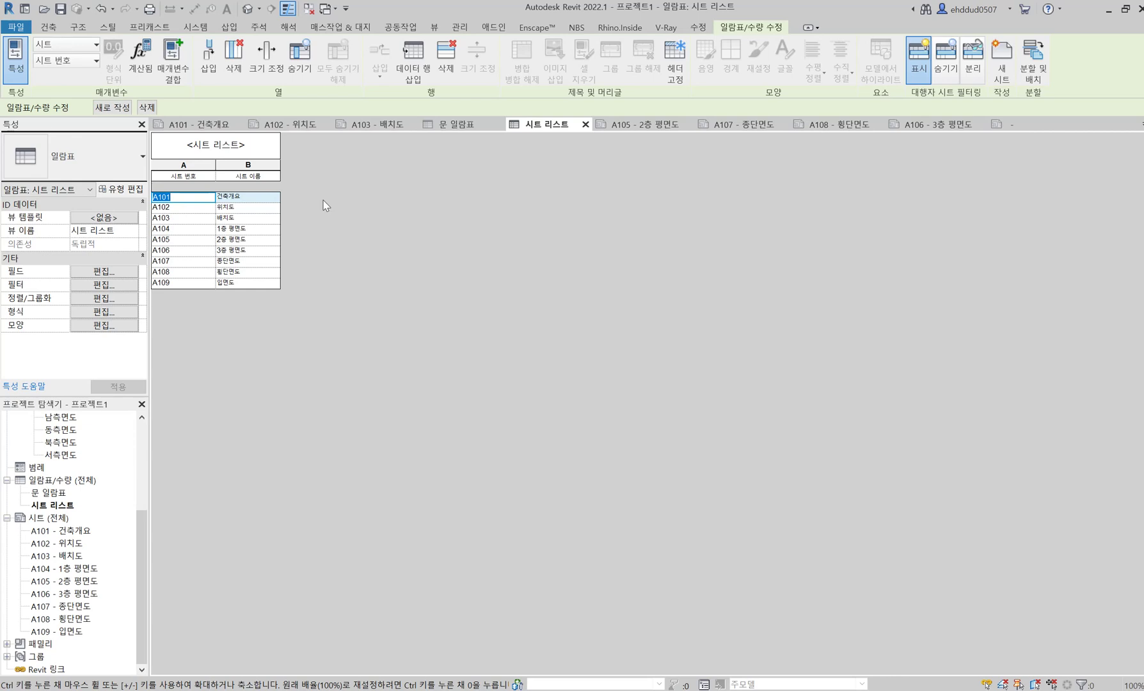
pyautogui.click(190, 208)
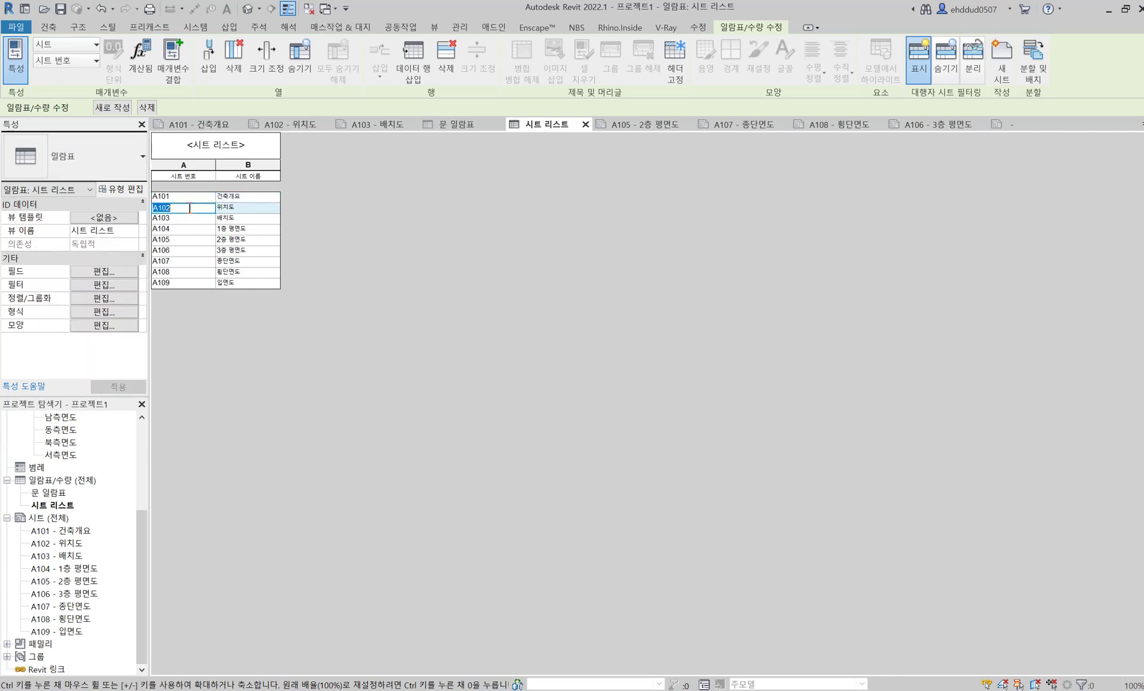
pyautogui.click(204, 197)
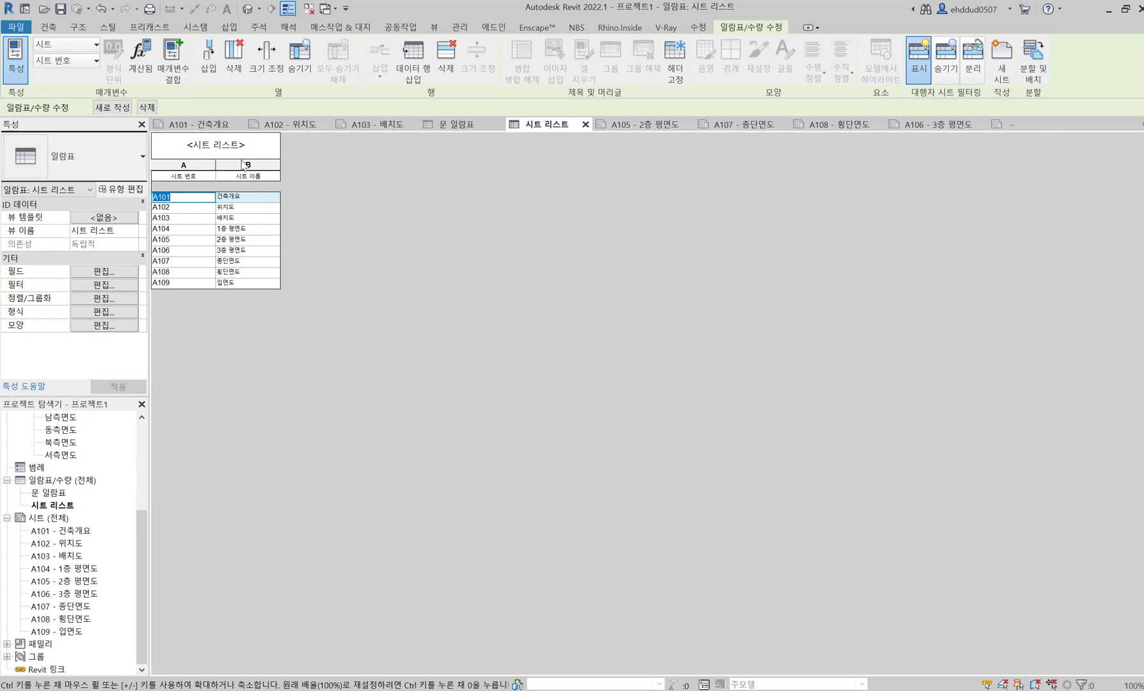
pyautogui.click(181, 219)
pyautogui.click(155, 218)
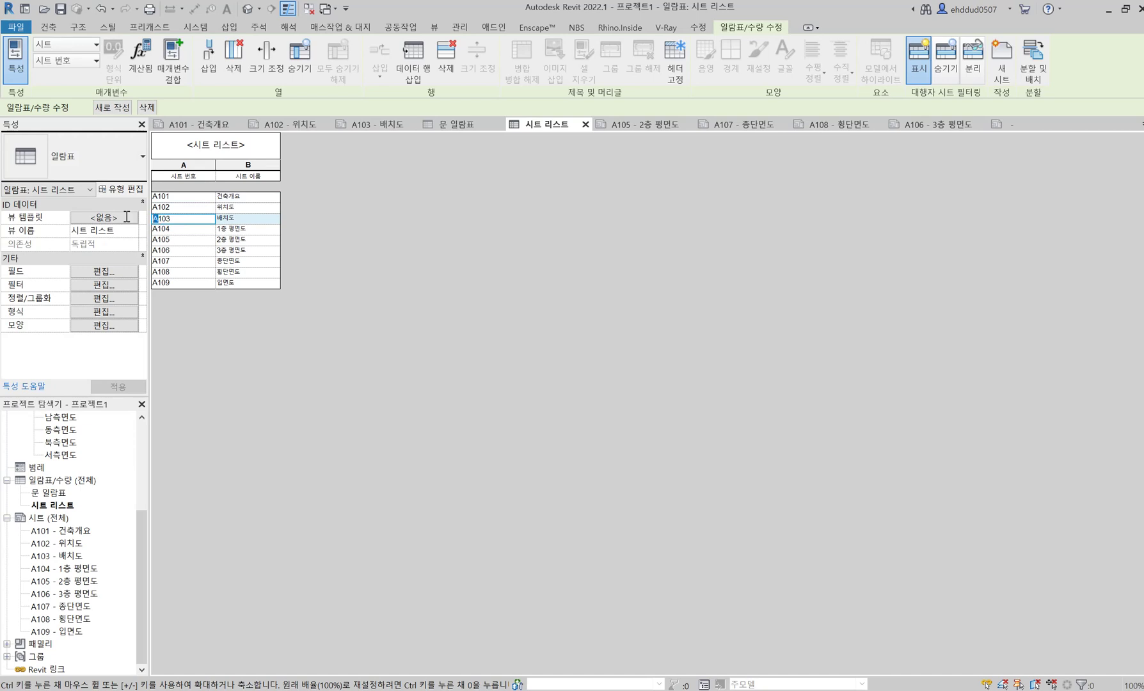
# Change the sheet numbers of 배치도 to B201 and 1층 평면도 to B202 in the sheet list.
pyautogui.write('ㅠ')
pyautogui.press('capslock')
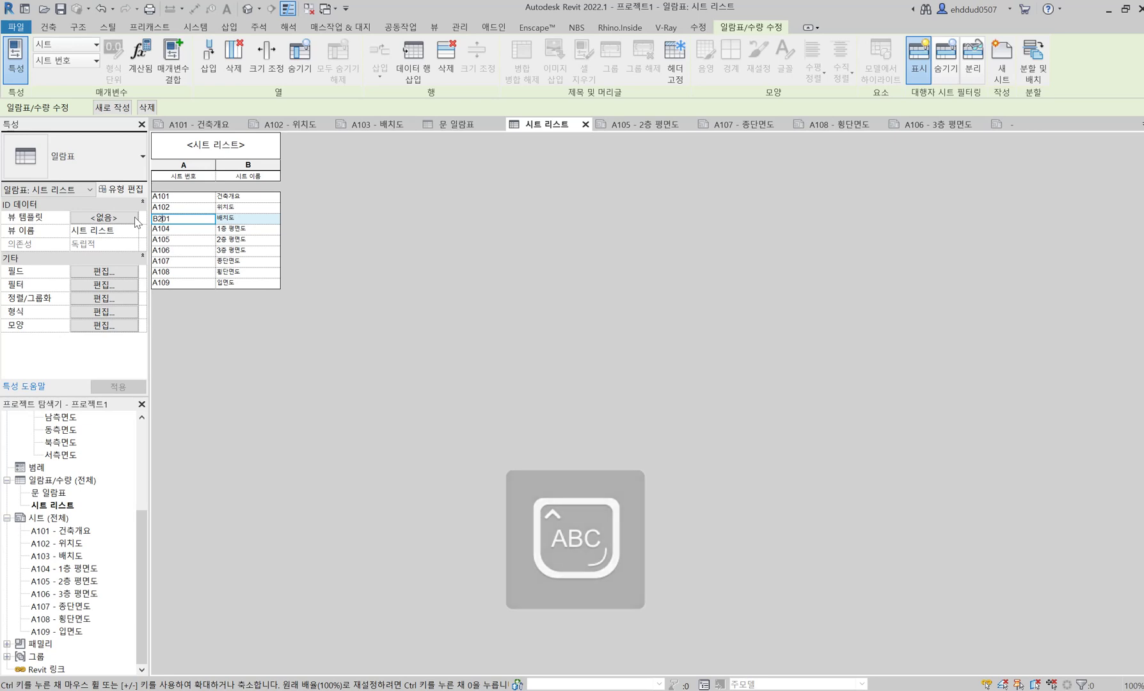
pyautogui.press('Return')
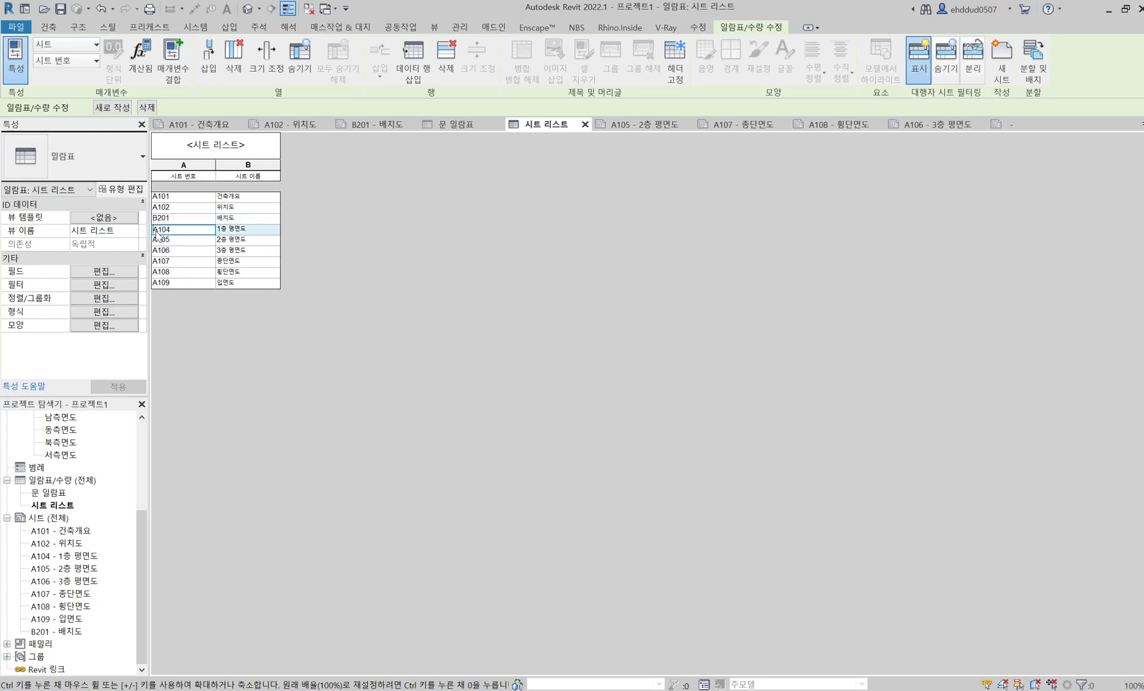
pyautogui.write('B20')
pyautogui.press('Delete')
pyautogui.write('2')
pyautogui.press('Return')
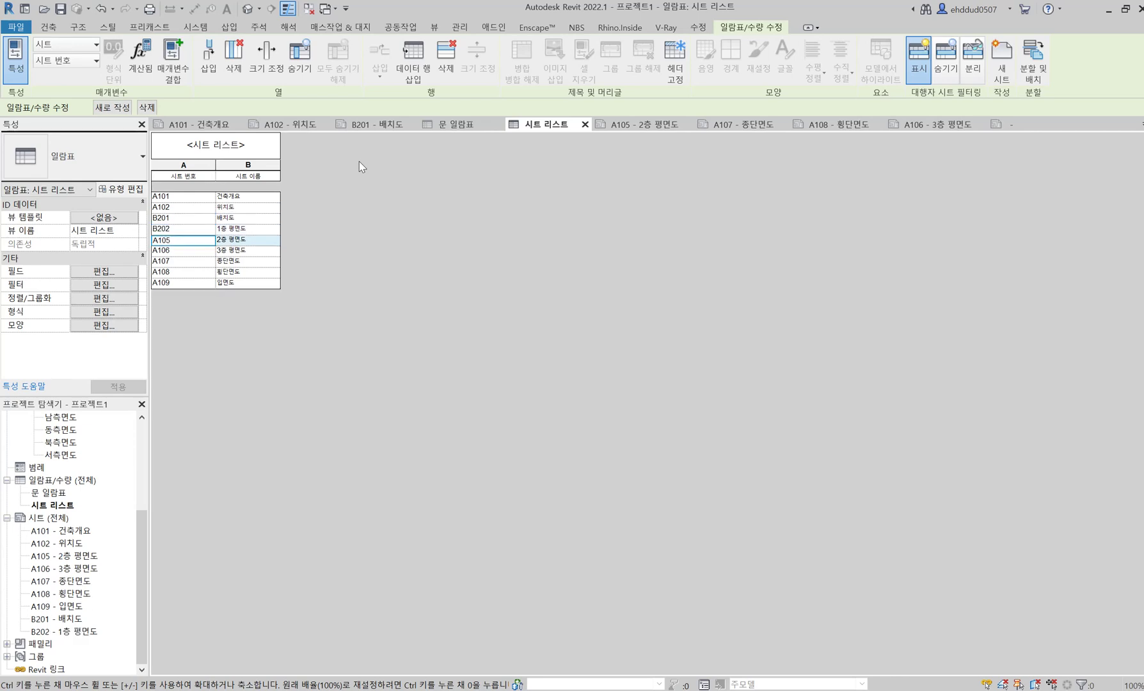
# Renumber sheets 2층 평면도 and 3층 평면도 as B203 and B204, reusing the number of the 1층 평면도 row.
pyautogui.click(177, 230)
pyautogui.click(177, 231)
pyautogui.hotkey('ctrl', 'c')
pyautogui.click(179, 241)
pyautogui.doubleClick(179, 241)
pyautogui.hotkey('ctrl', 'v')
pyautogui.write('3')
pyautogui.press('Return')
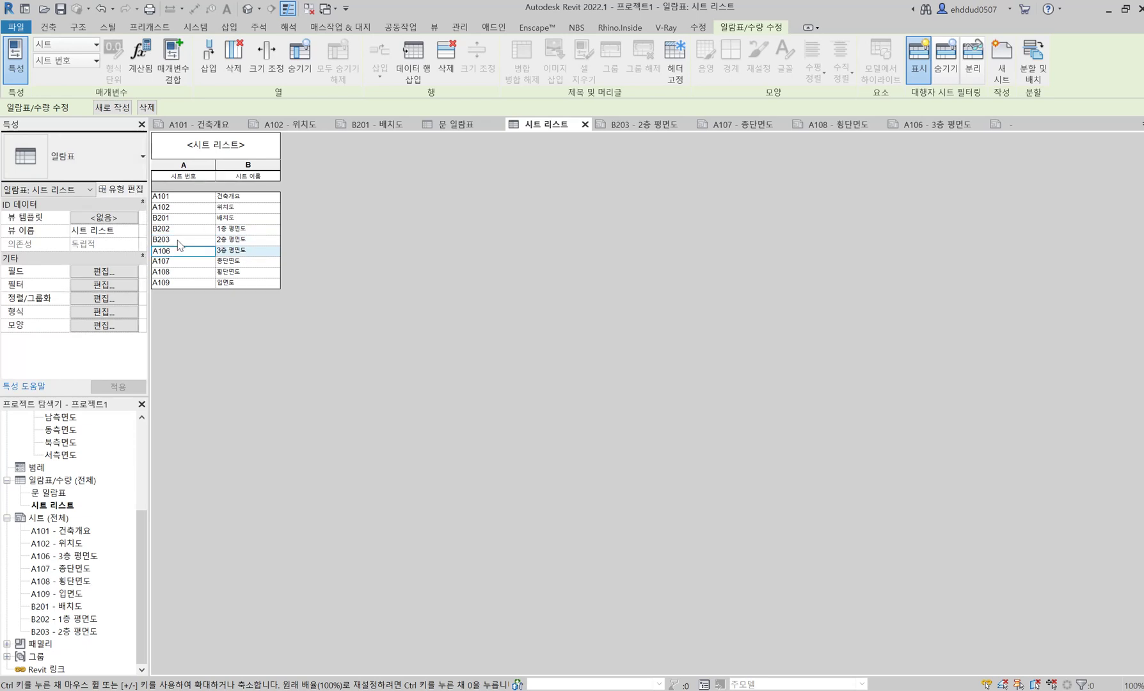
pyautogui.doubleClick(181, 250)
pyautogui.hotkey('ctrl', 'v')
pyautogui.write('4')
pyautogui.press('Return')
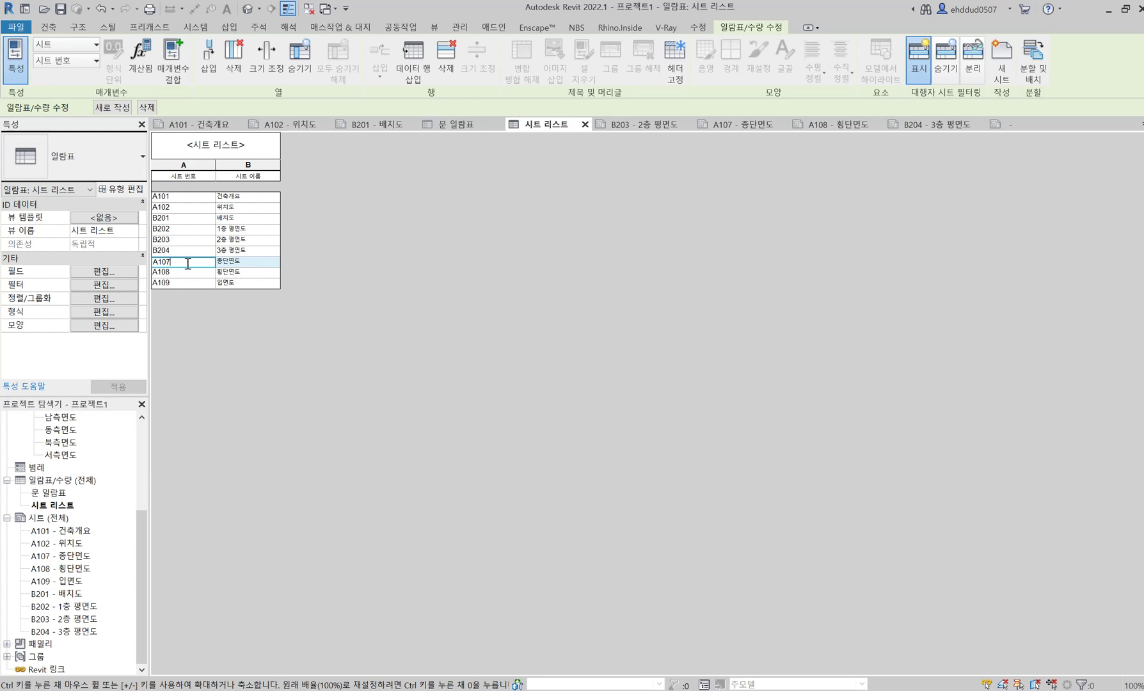
# Renumber sheets 종단면도, 횡단면도 and 입면도 as C301, C302 and C303 in the sheet list.
pyautogui.hotkey('ctrl', 'a')
pyautogui.write('c')
pyautogui.press('Return')
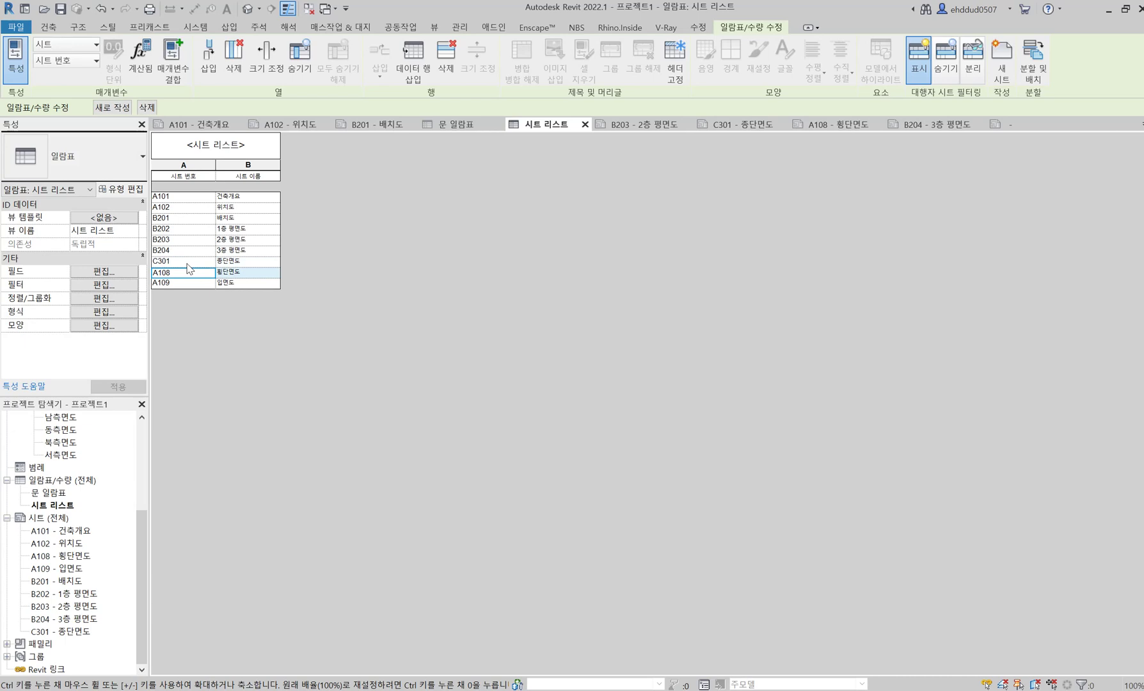
pyautogui.click(200, 274)
pyautogui.write('C302')
pyautogui.press('Return')
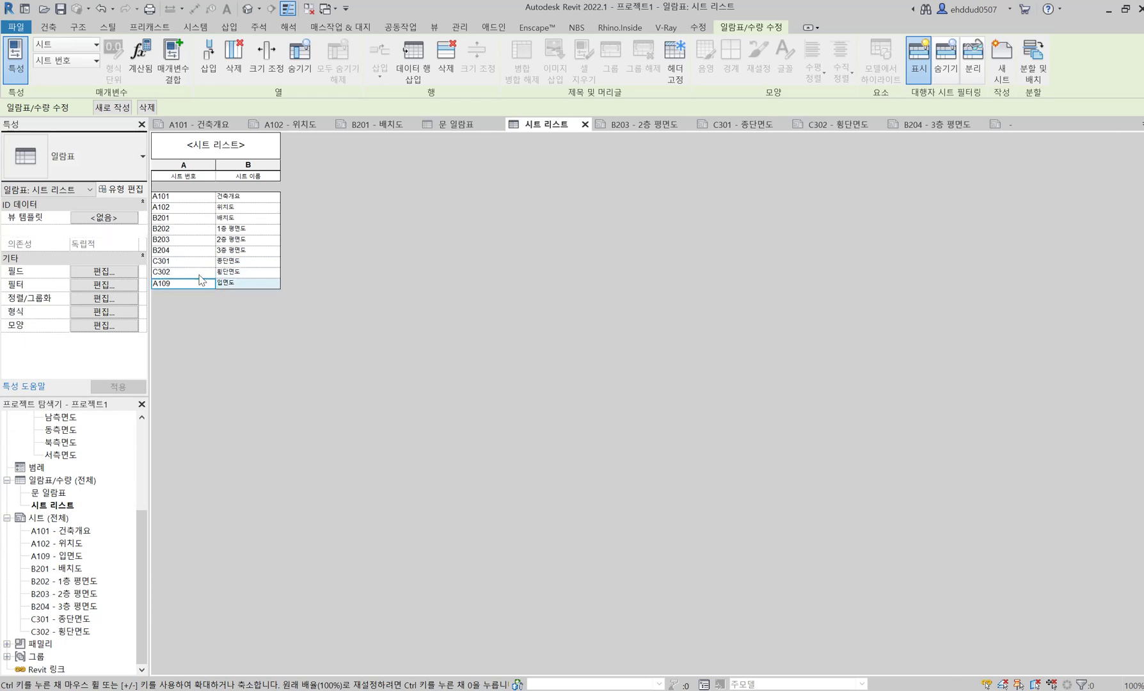
pyautogui.click(199, 284)
pyautogui.write('C303')
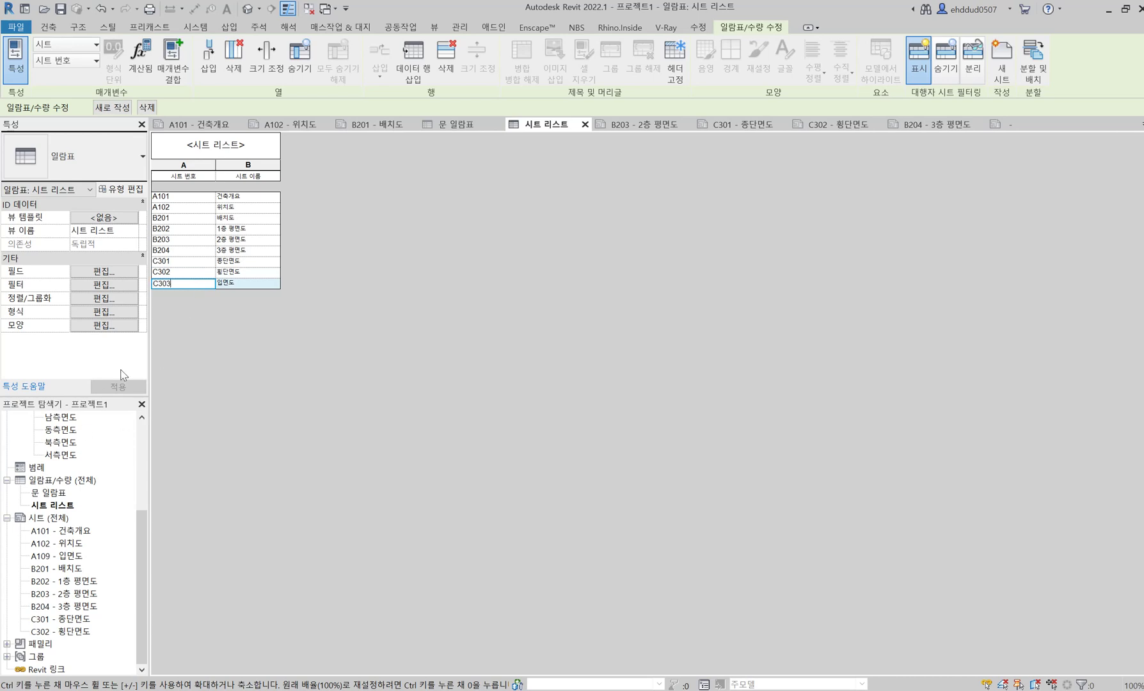
pyautogui.press('Return')
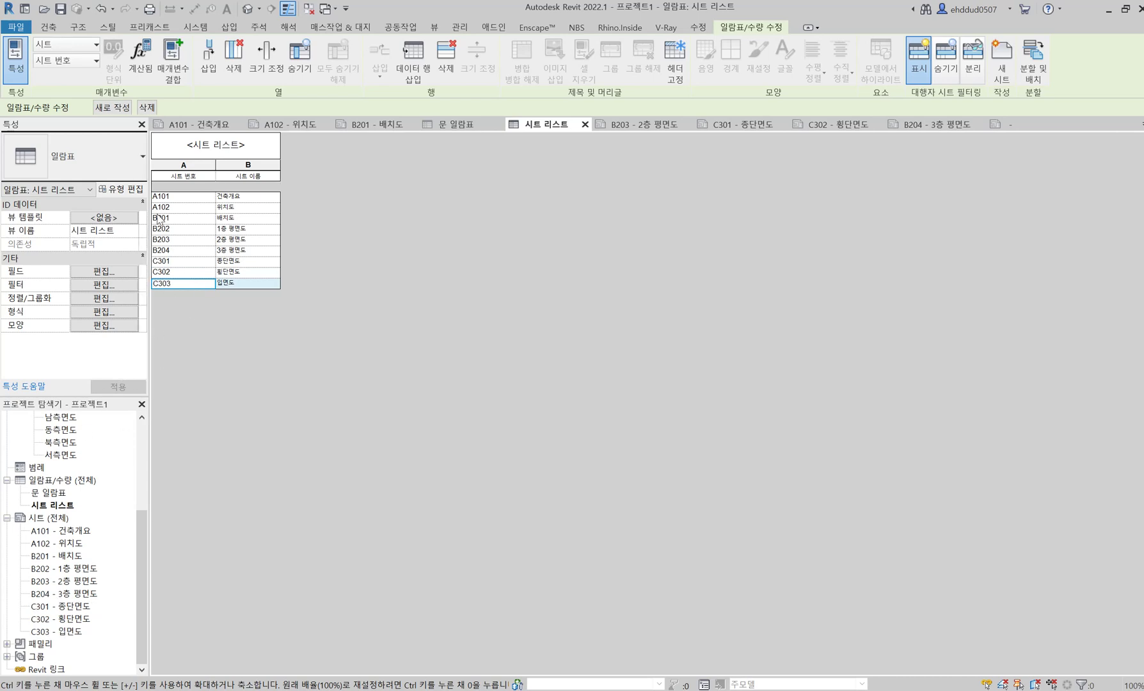
# Insert a hyphen after the letter in every A and B sheet number, from A-101 through B-204.
pyautogui.click(161, 196)
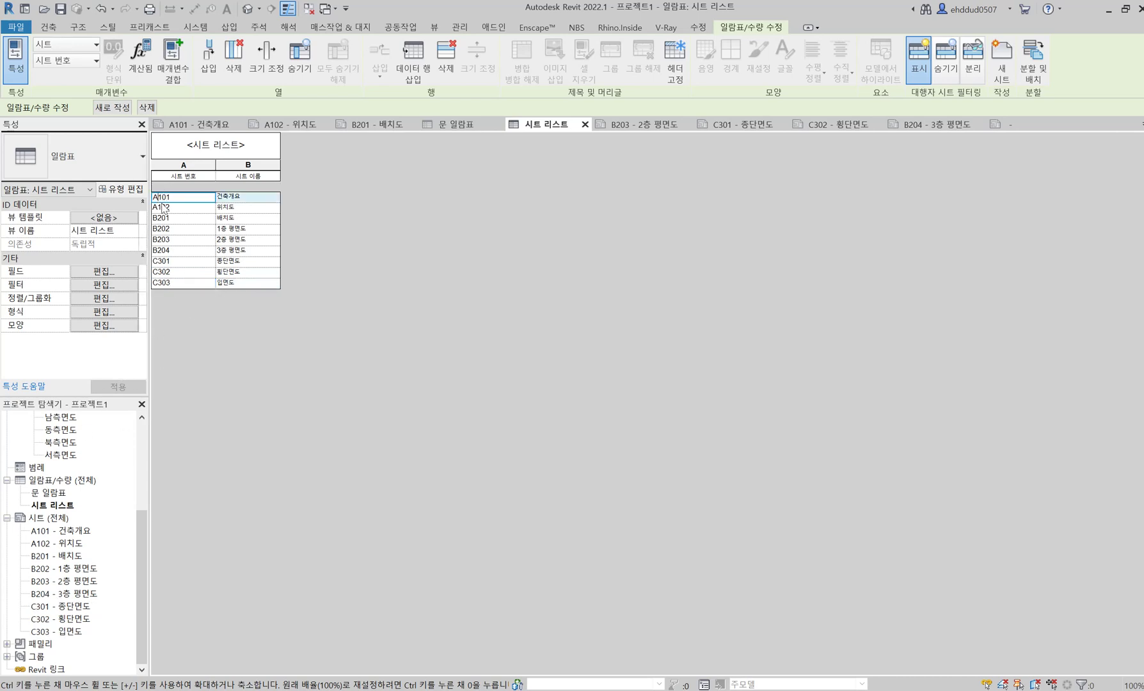
pyautogui.write('-')
pyautogui.click(170, 209)
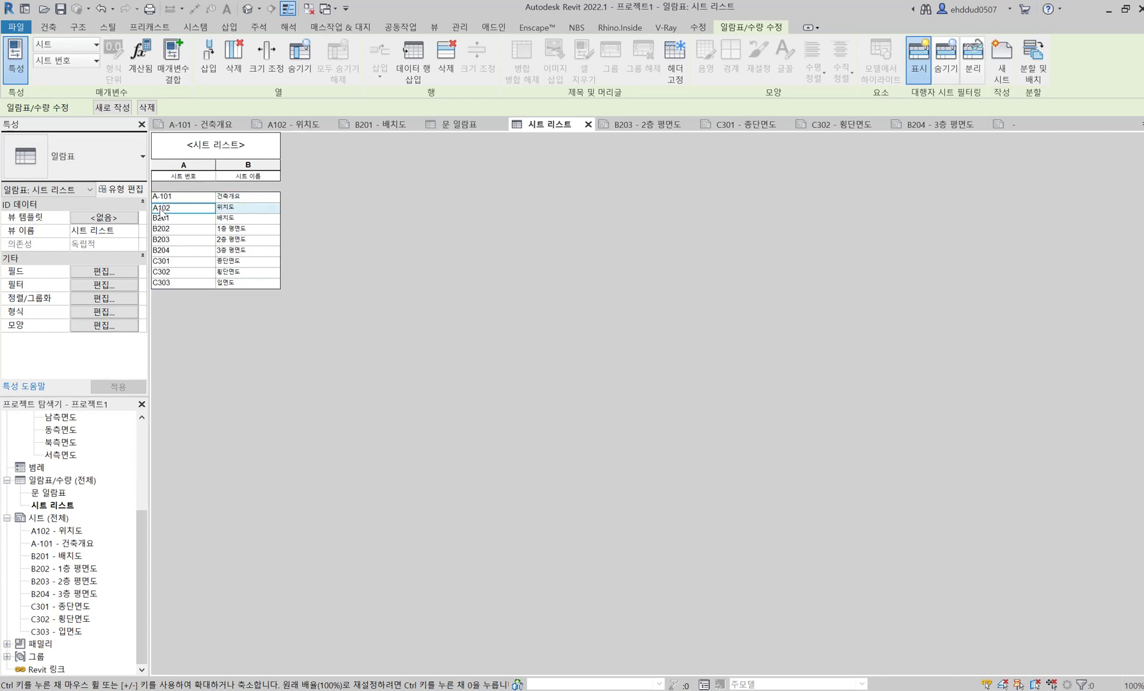
pyautogui.write('-')
pyautogui.click(157, 219)
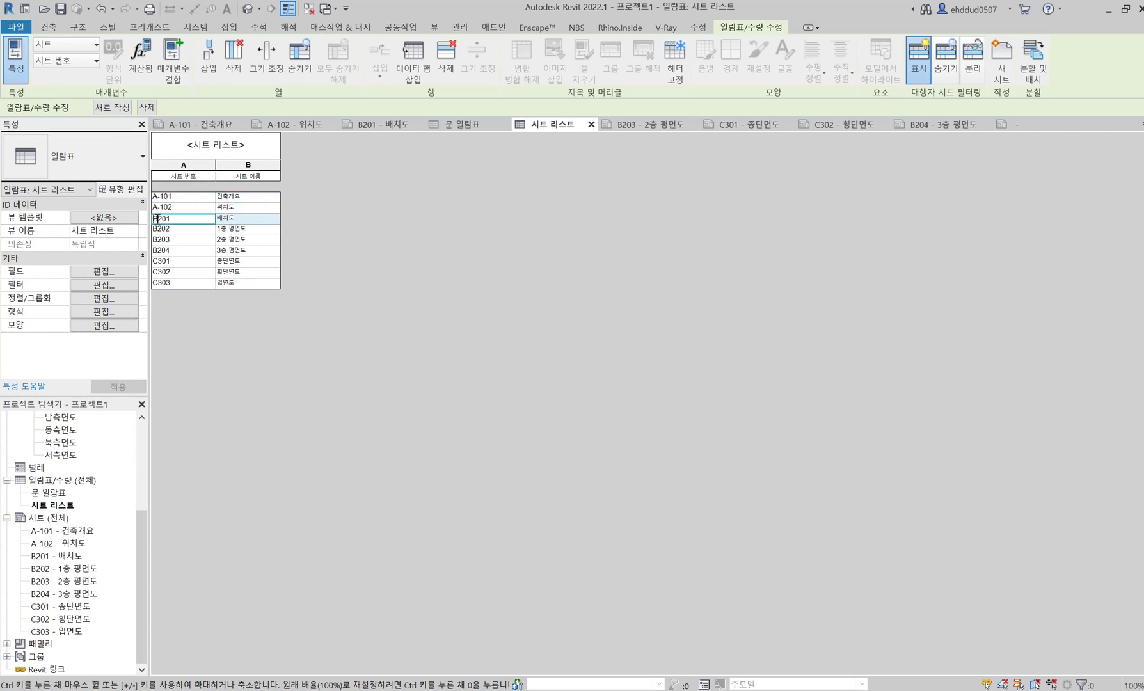
pyautogui.click(160, 229)
pyautogui.write('-')
pyautogui.click(160, 240)
pyautogui.write('-')
pyautogui.click(160, 251)
pyautogui.write('-')
# Insert a hyphen after the letter in the three C sheet numbers, giving C-301, C-302 and C-303.
pyautogui.click(160, 261)
pyautogui.write('-')
pyautogui.click(162, 272)
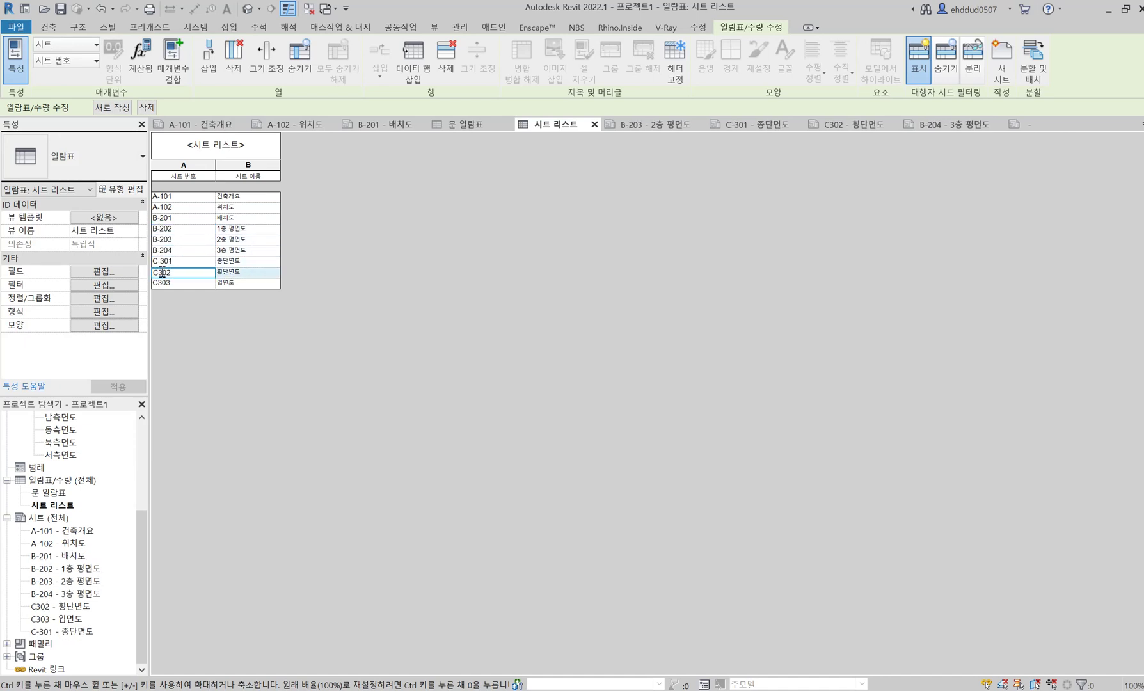
pyautogui.write('-')
pyautogui.click(160, 284)
pyautogui.click(189, 273)
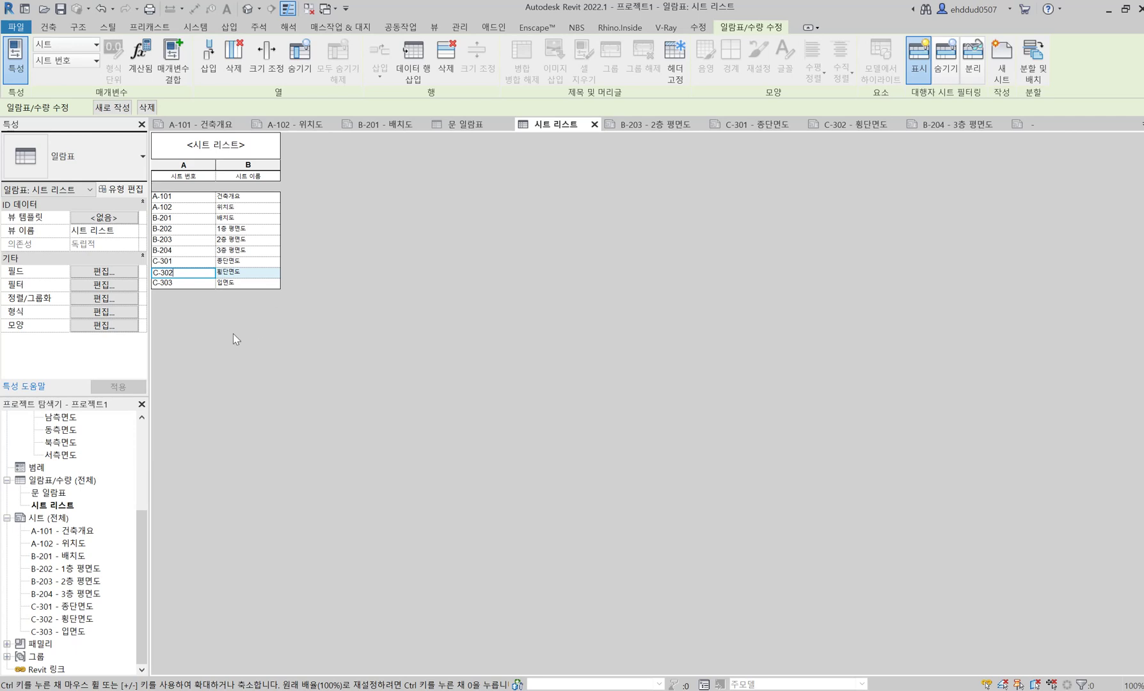
# Rename sheet B-201 as WD in the sheet list.
pyautogui.click(248, 259)
pyautogui.press('Up')
pyautogui.press('Up')
pyautogui.click(267, 219)
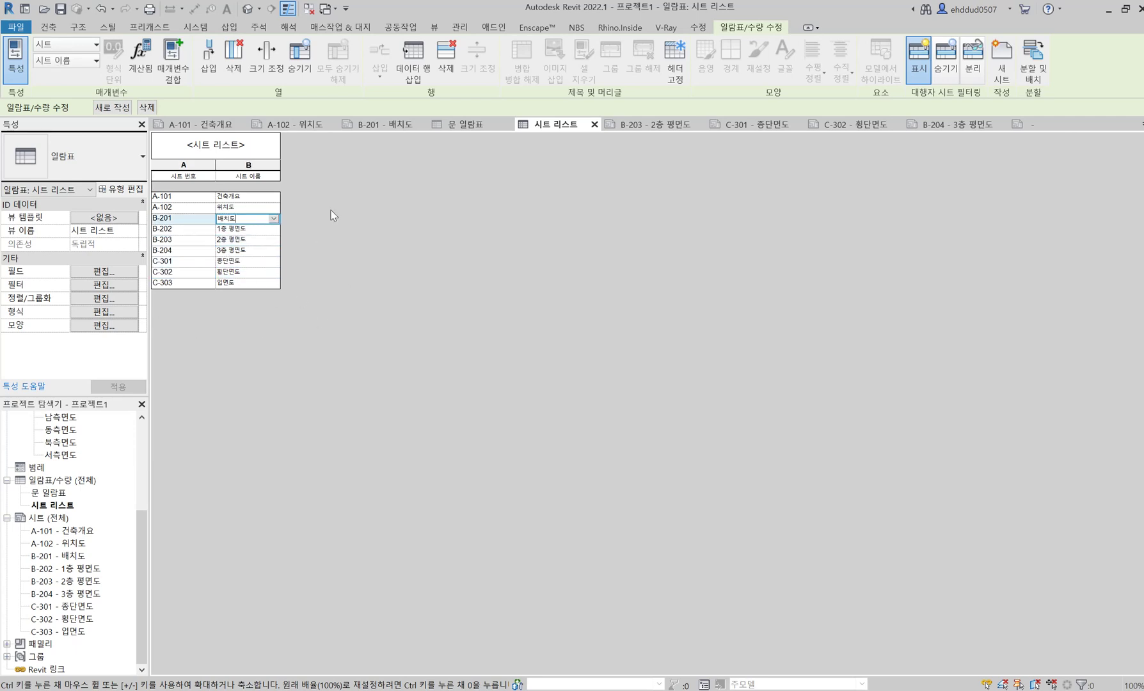
pyautogui.write('WD')
pyautogui.press('Return')
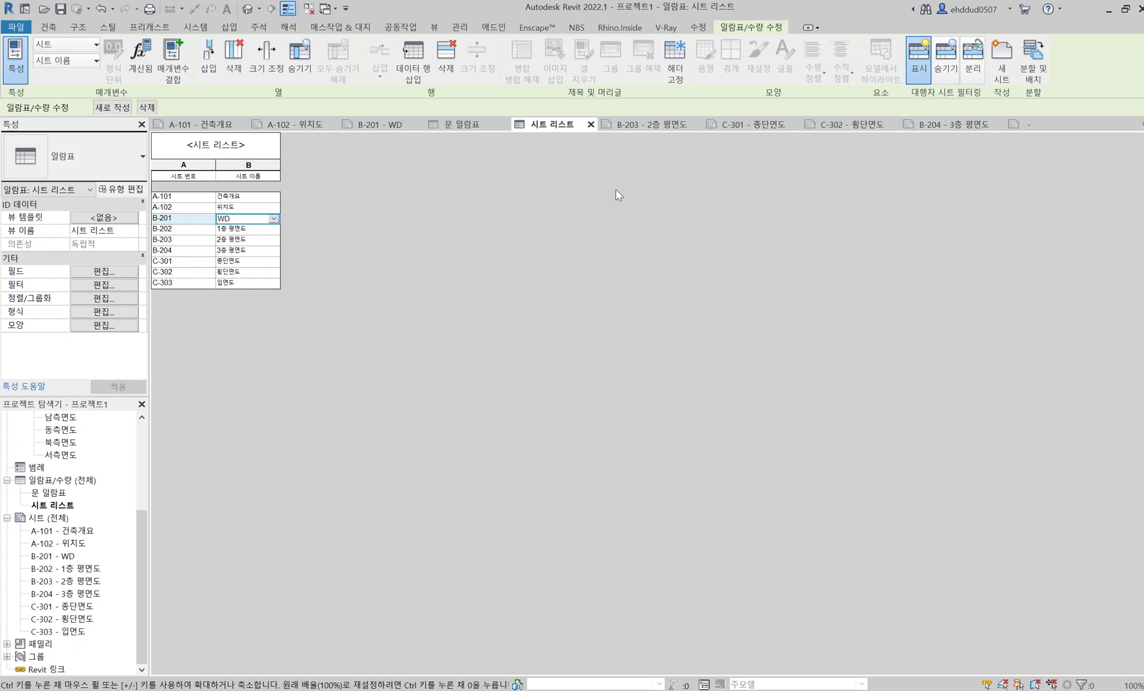
# Look through the existing names offered for sheet B-201 and set its name back to 배치도.
pyautogui.click(273, 218)
pyautogui.click(327, 237)
pyautogui.click(273, 220)
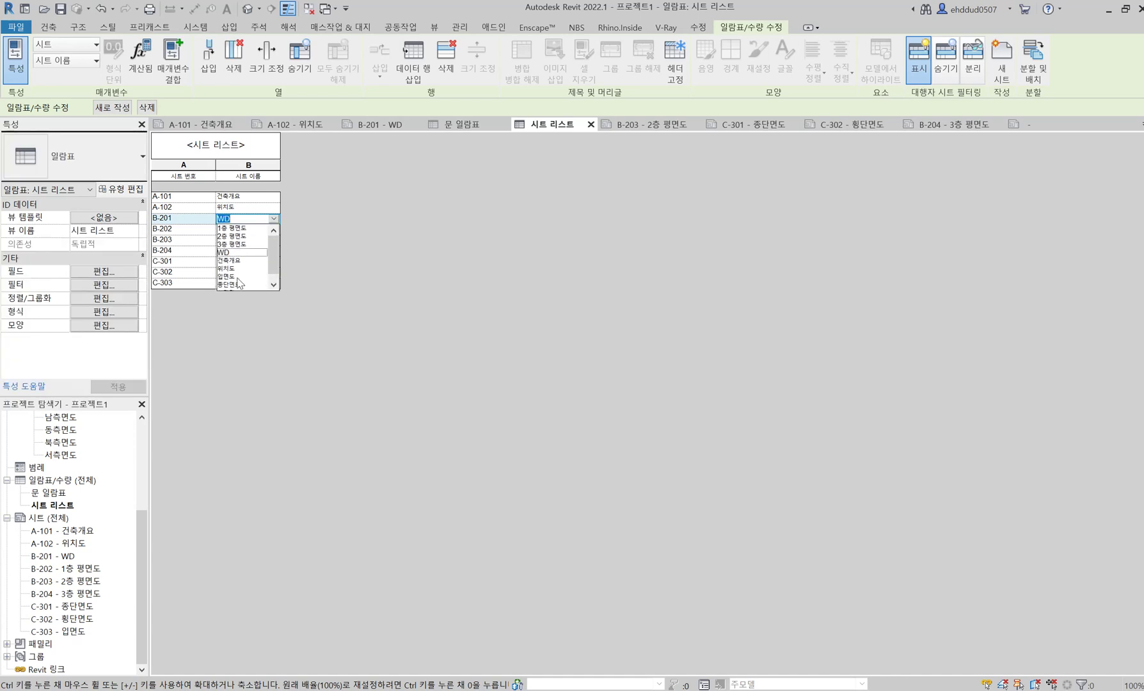
pyautogui.click(240, 252)
pyautogui.write('배치도')
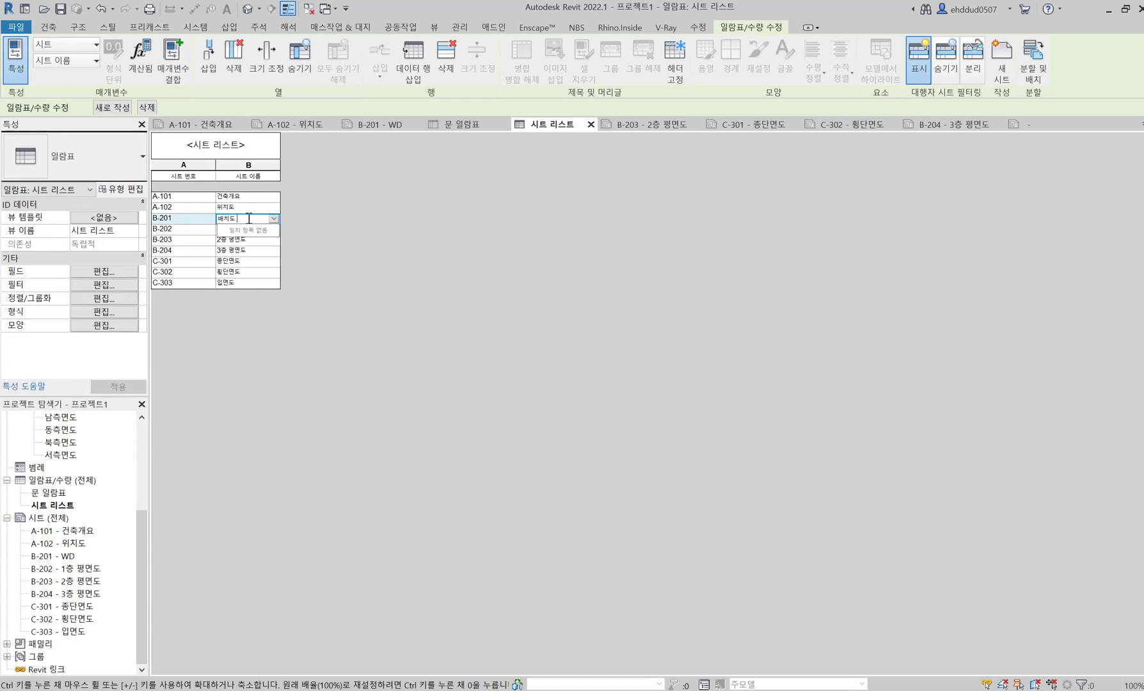
pyautogui.press('Return')
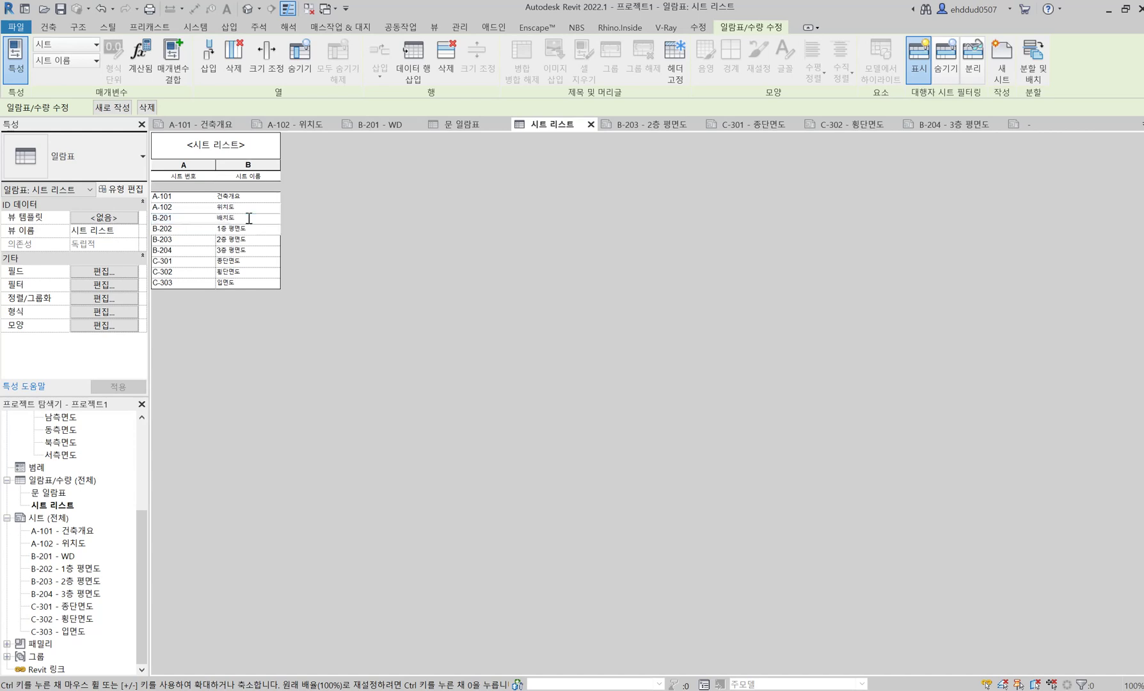
# Close the door schedule, the other open views and the title block family, keeping only sheet B-203 open.
pyautogui.click(458, 124)
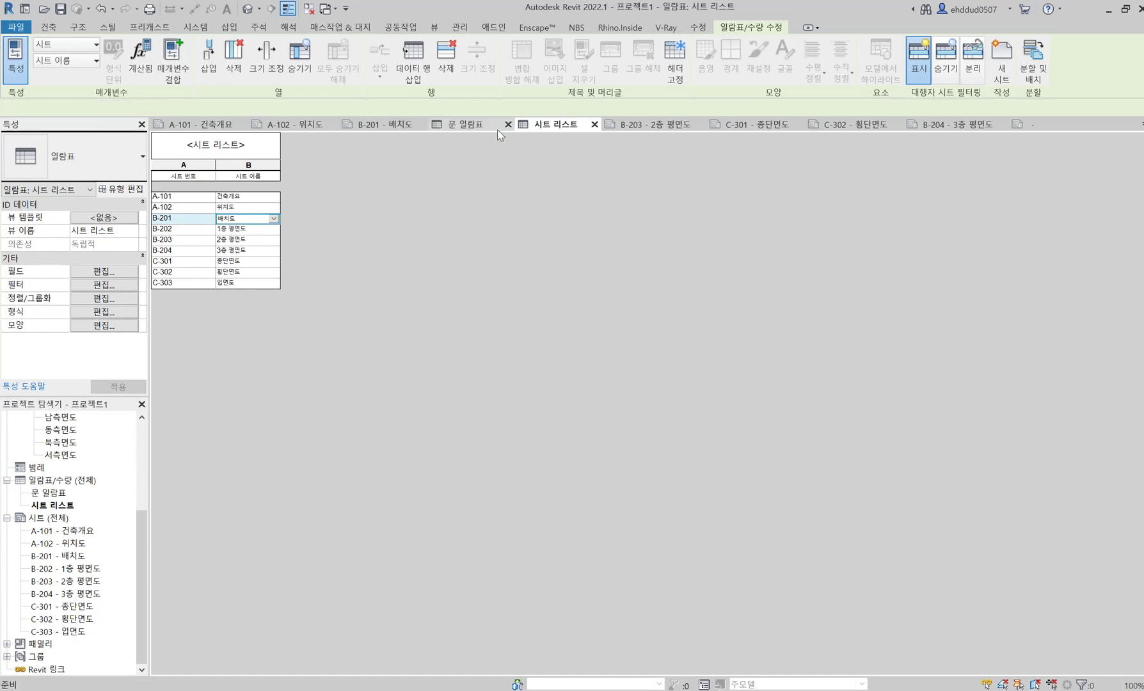
pyautogui.click(508, 124)
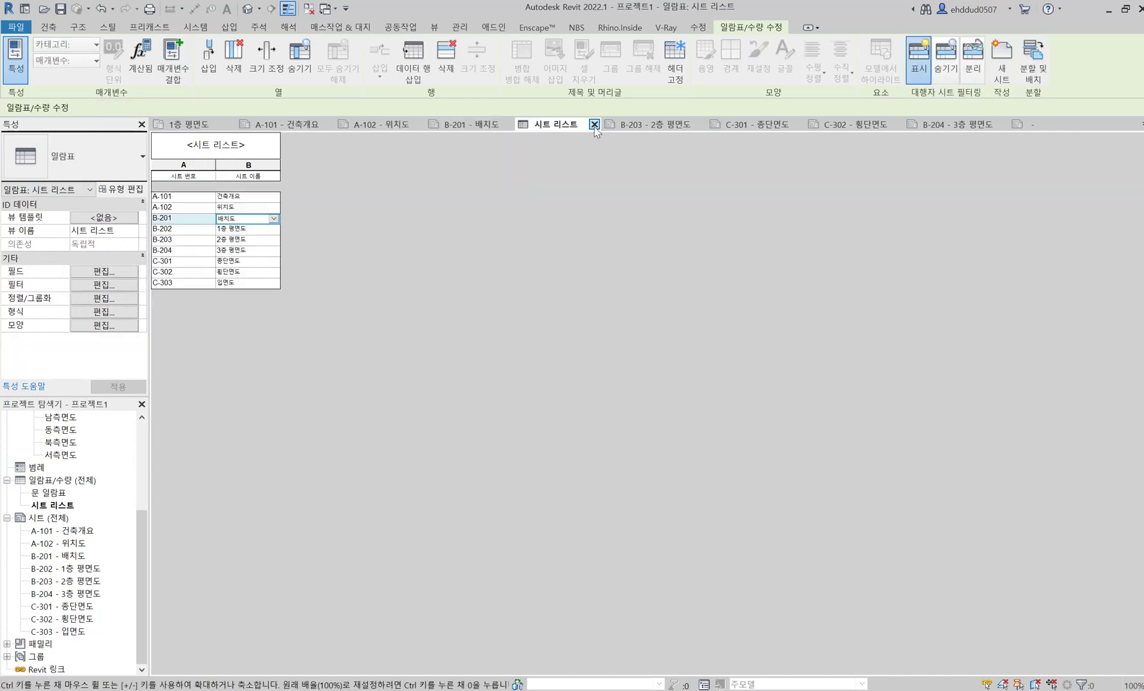
pyautogui.click(639, 131)
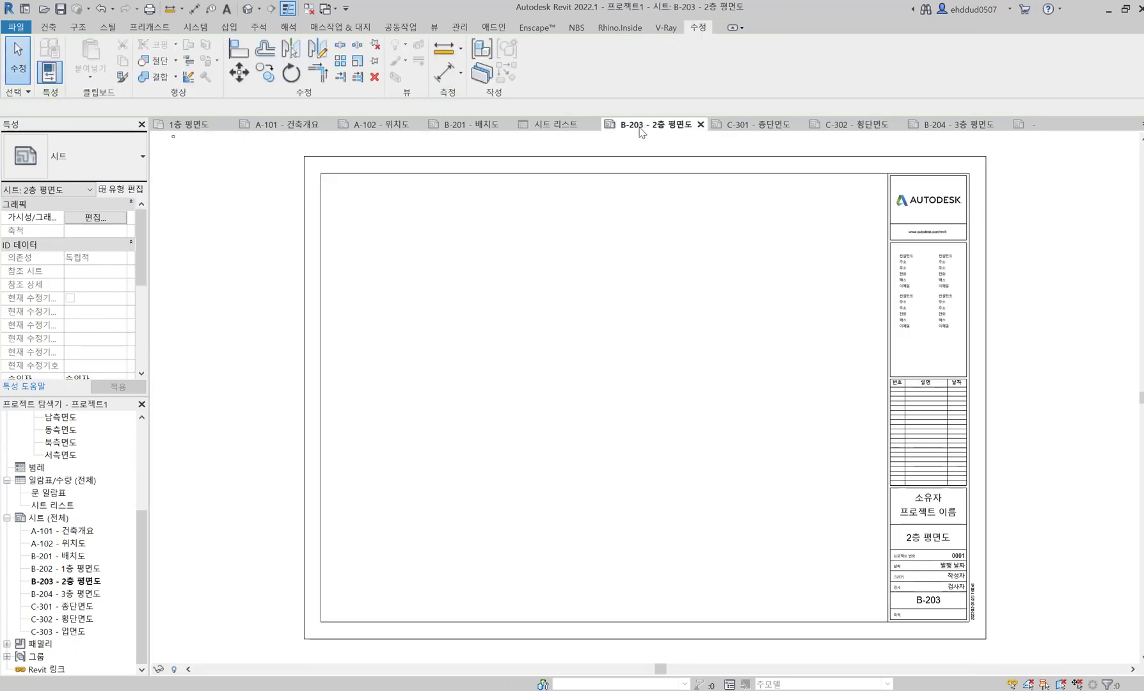
pyautogui.press('w')
pyautogui.press('c')
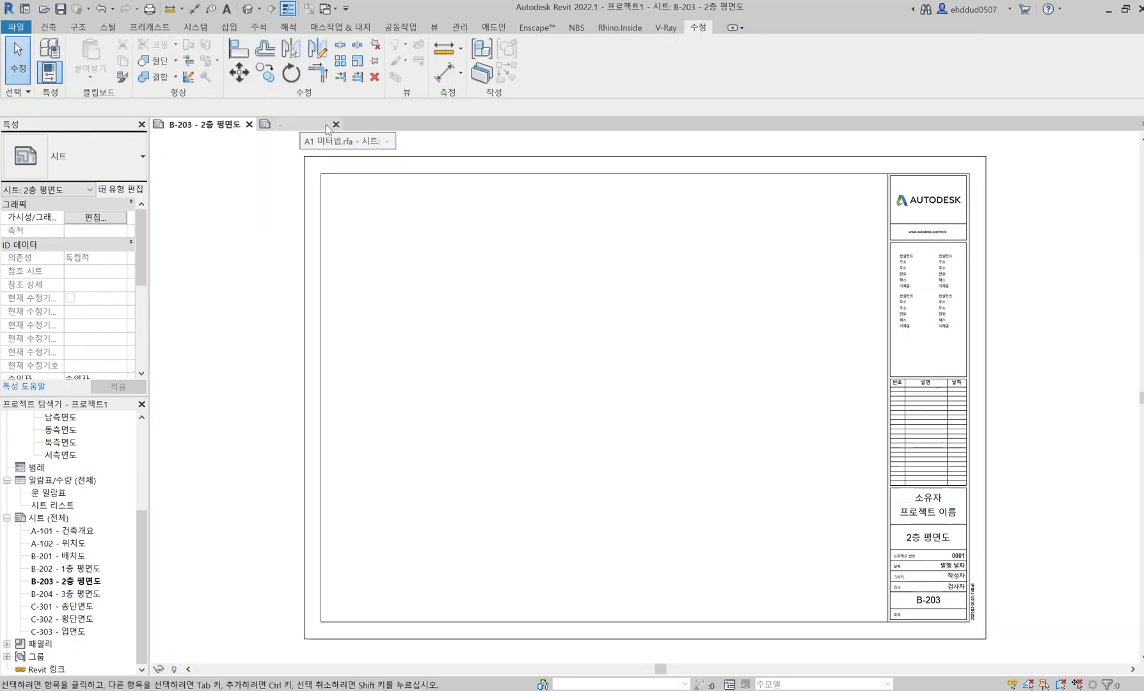
pyautogui.click(330, 124)
pyautogui.click(610, 369)
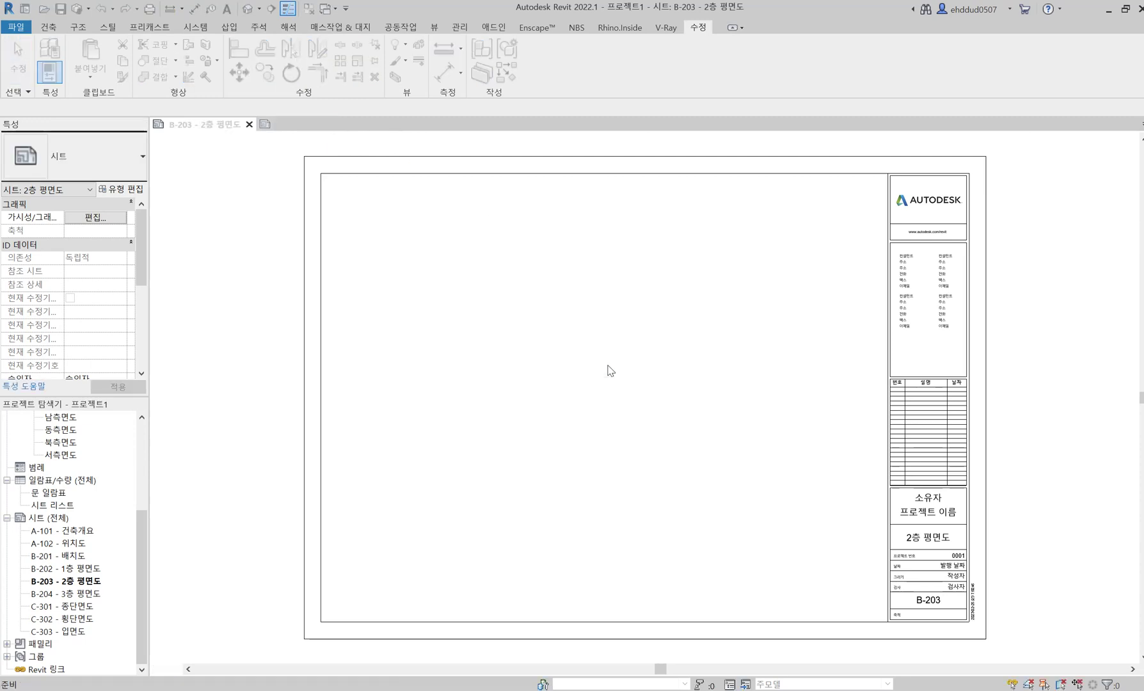
# Open sheet A-101 건축개요 from the project's sheets.
pyautogui.click(58, 535)
pyautogui.click(69, 630)
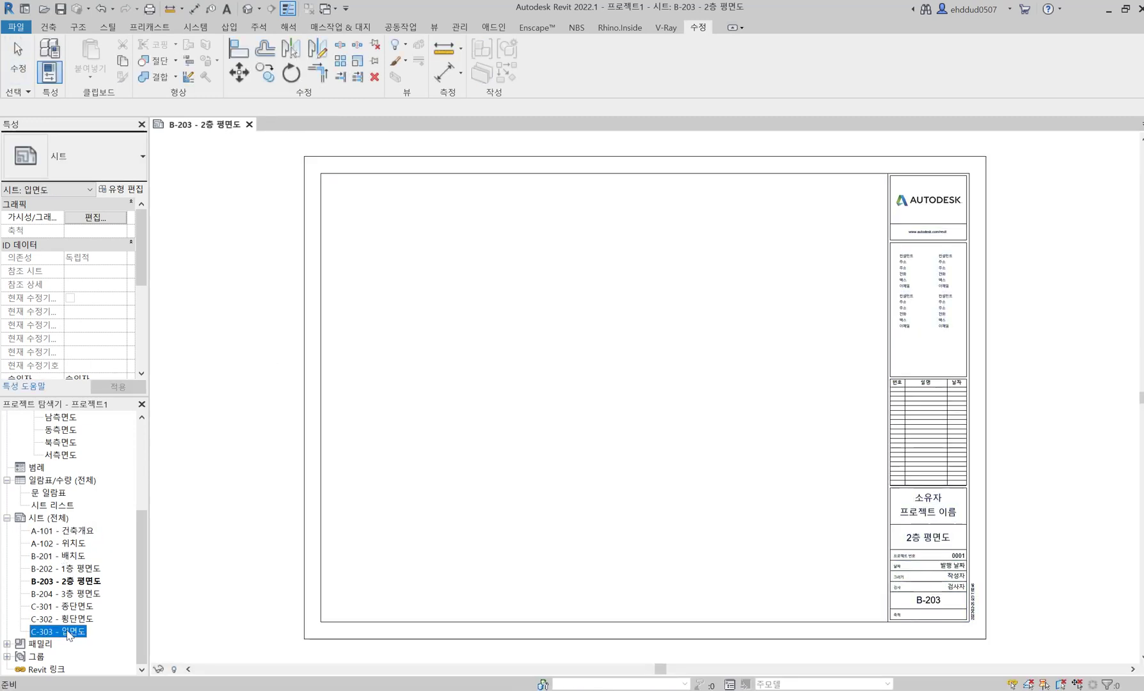
pyautogui.doubleClick(62, 530)
# Open the 1층 평면도 floor plan and the default 3D view of the project.
pyautogui.scroll(2, 76, 557)
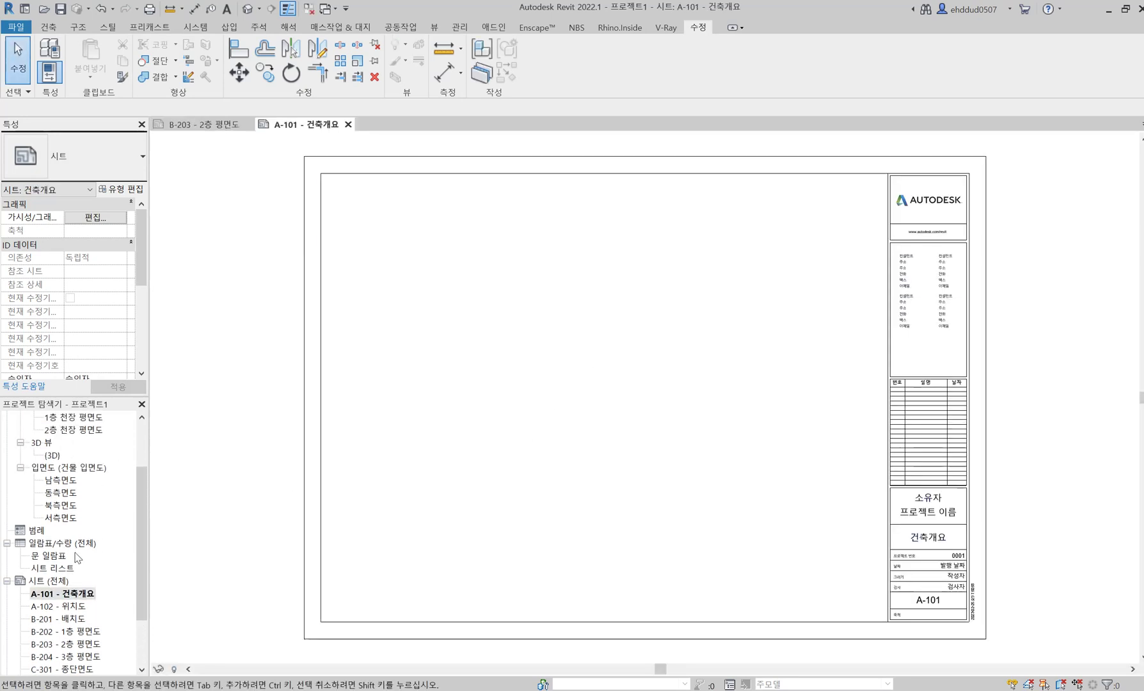
pyautogui.scroll(2, 75, 550)
pyautogui.click(75, 443)
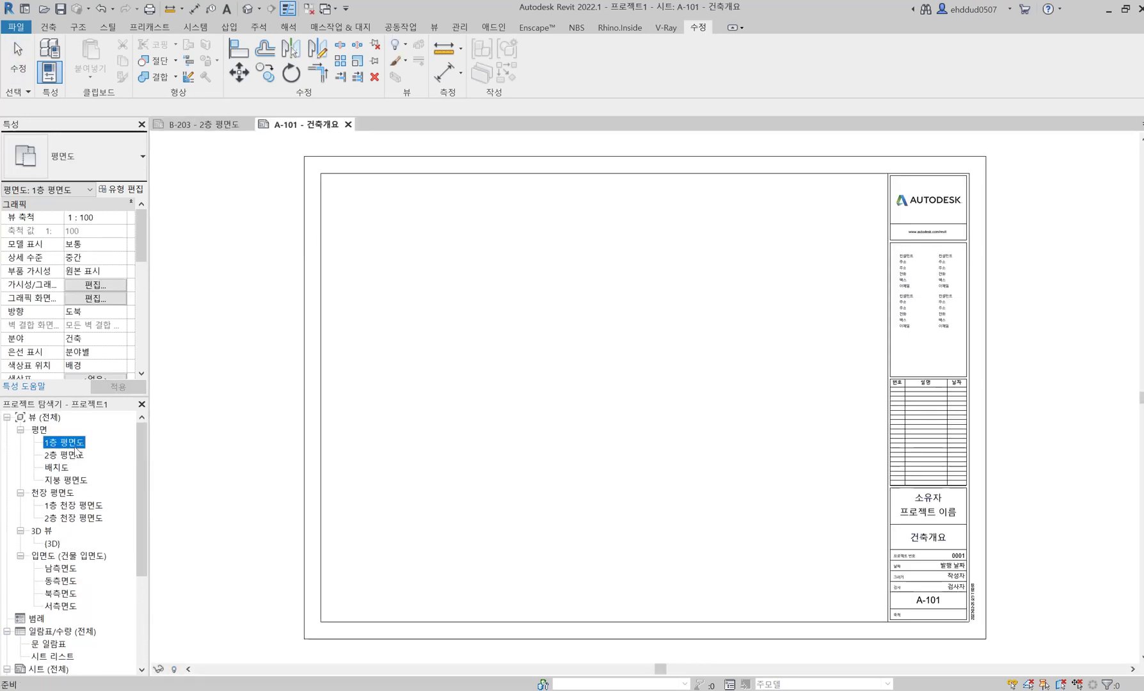
pyautogui.scroll(-4, 75, 443)
pyautogui.scroll(3, 76, 442)
pyautogui.scroll(-2, 76, 438)
pyautogui.scroll(2, 76, 438)
pyautogui.doubleClick(64, 443)
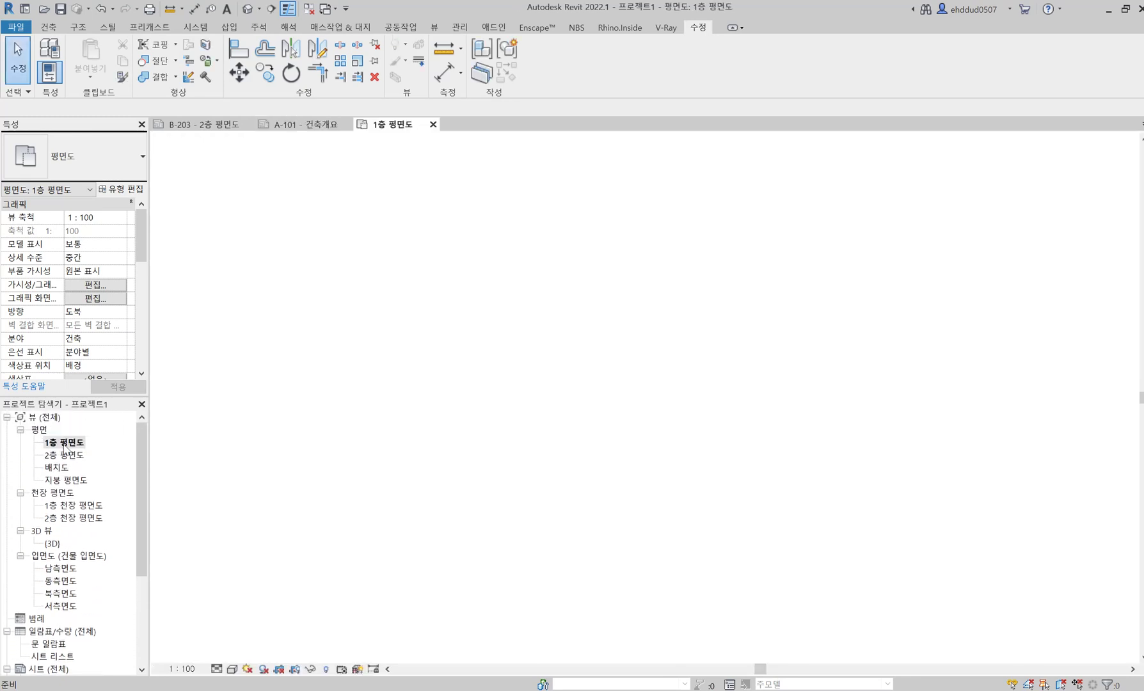
pyautogui.click(247, 9)
pyautogui.scroll(2, 558, 405)
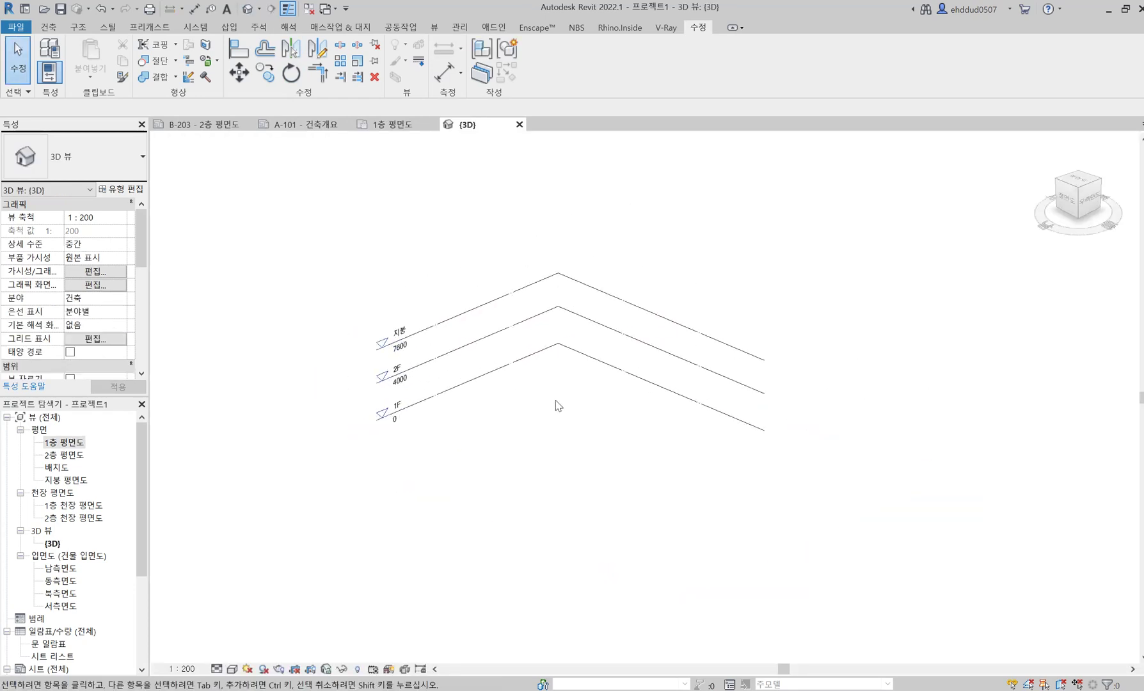
# Open the 남측면도 elevation and rename the 지붕 level as 3층 평면도.
pyautogui.scroll(-3, 89, 499)
pyautogui.doubleClick(61, 479)
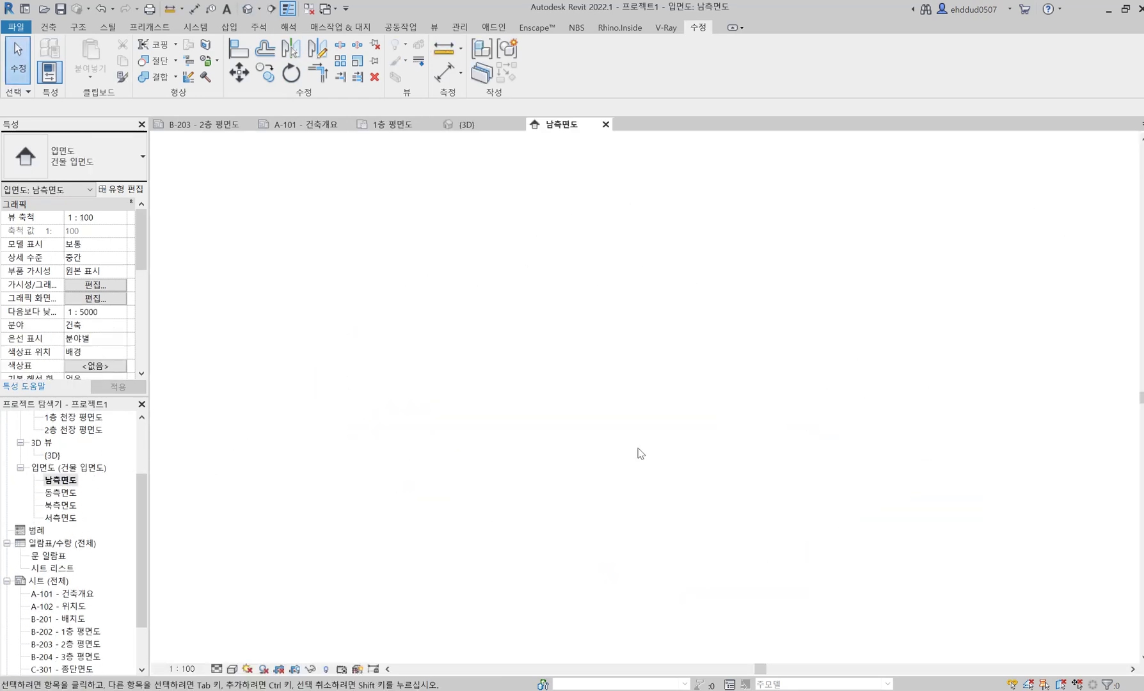
pyautogui.moveTo(961, 410); pyautogui.dragTo(801, 412, button='middle')
pyautogui.doubleClick(886, 277)
pyautogui.write('3')
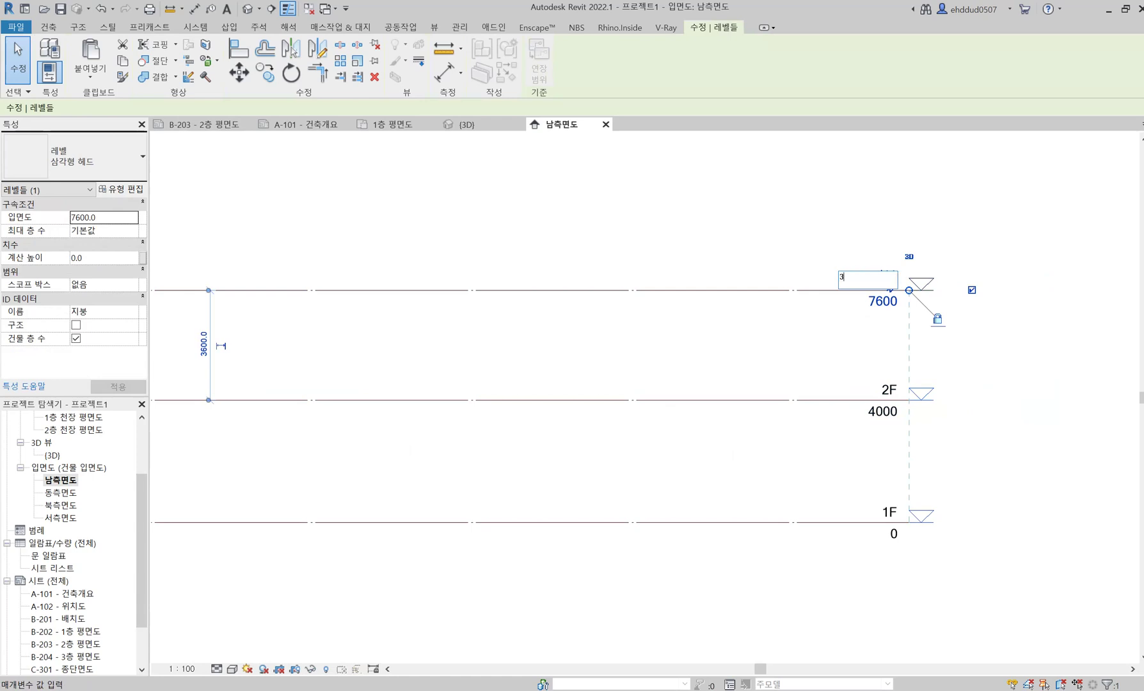
pyautogui.write('층 평면도')
pyautogui.press('Return')
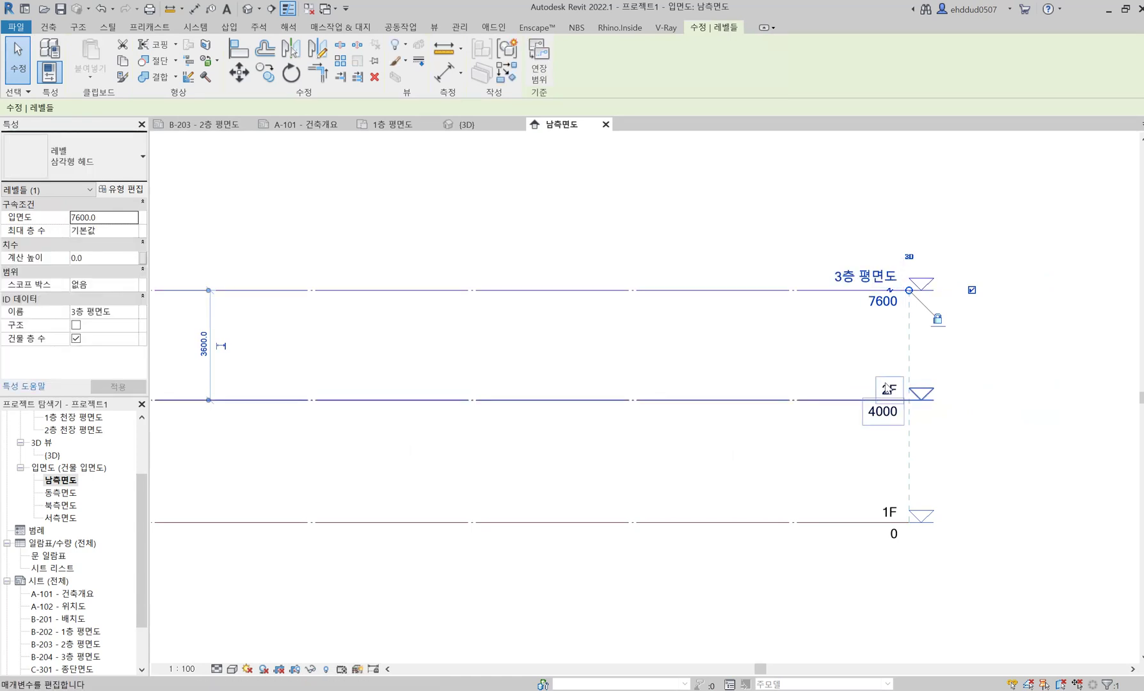
# Rename the 2F level as 2층 평면도 and the 1F level as 1층 평면도 in the elevation.
pyautogui.doubleClick(888, 388)
pyautogui.write('2층 평면도')
pyautogui.press('Return')
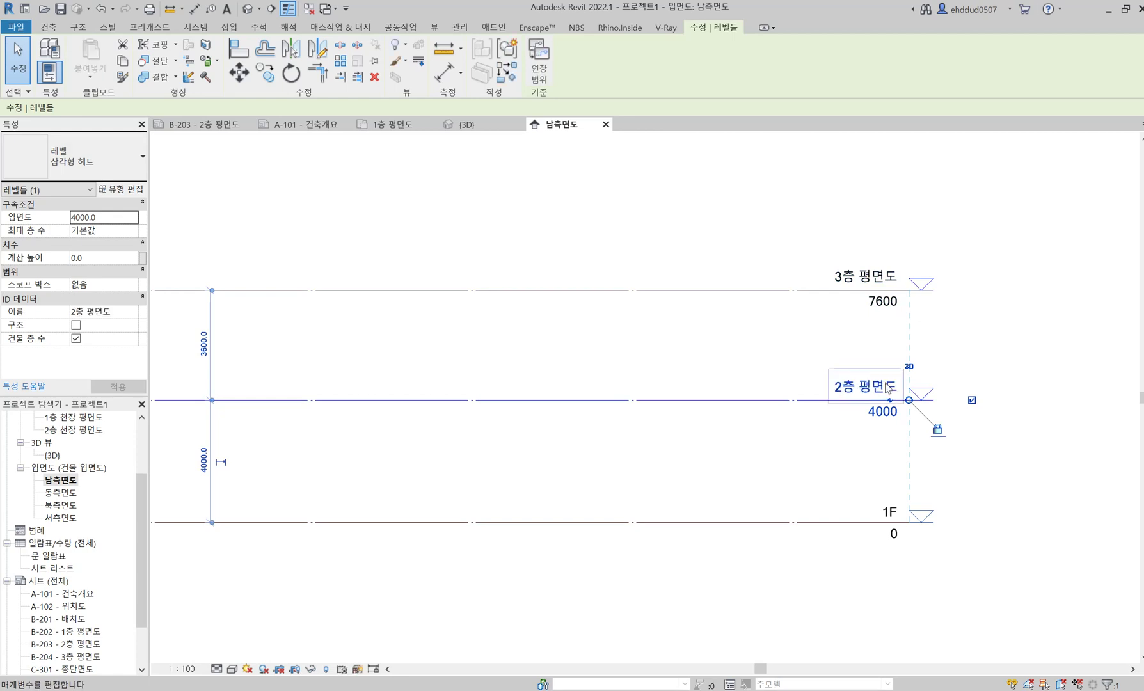
pyautogui.doubleClick(886, 512)
pyautogui.write('1층 평면도')
pyautogui.press('Return')
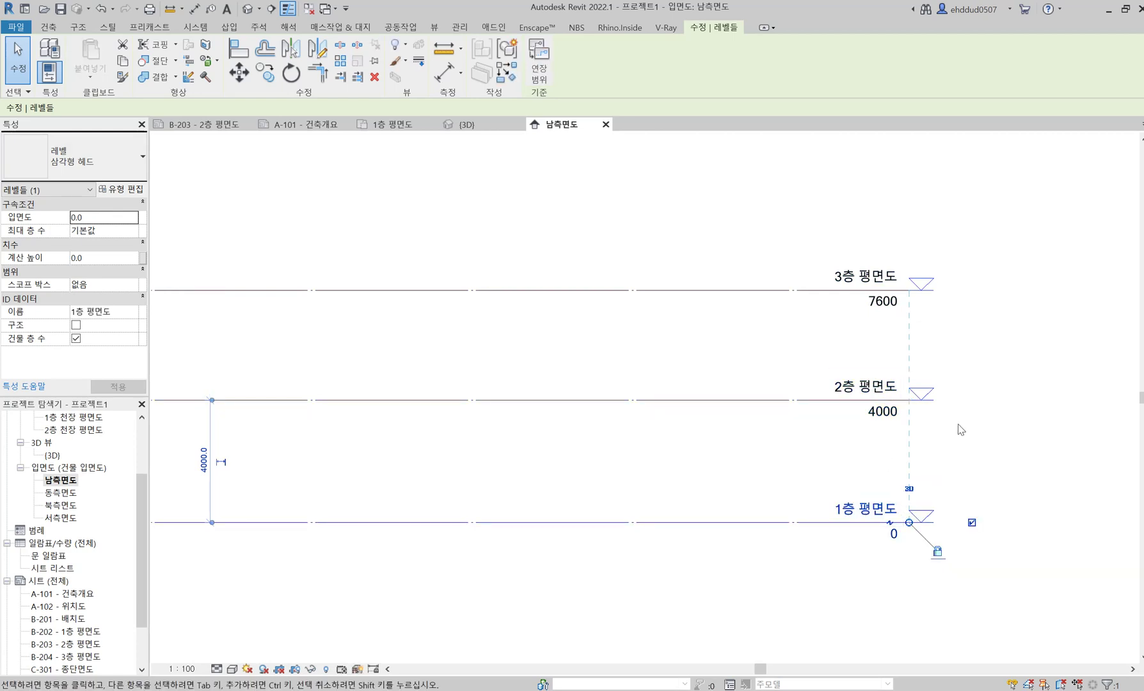
pyautogui.click(960, 429)
pyautogui.click(936, 392)
pyautogui.click(953, 352)
pyautogui.click(896, 311)
pyautogui.click(997, 311)
pyautogui.scroll(-1, 674, 375)
pyautogui.moveTo(675, 376); pyautogui.dragTo(894, 423, button='middle')
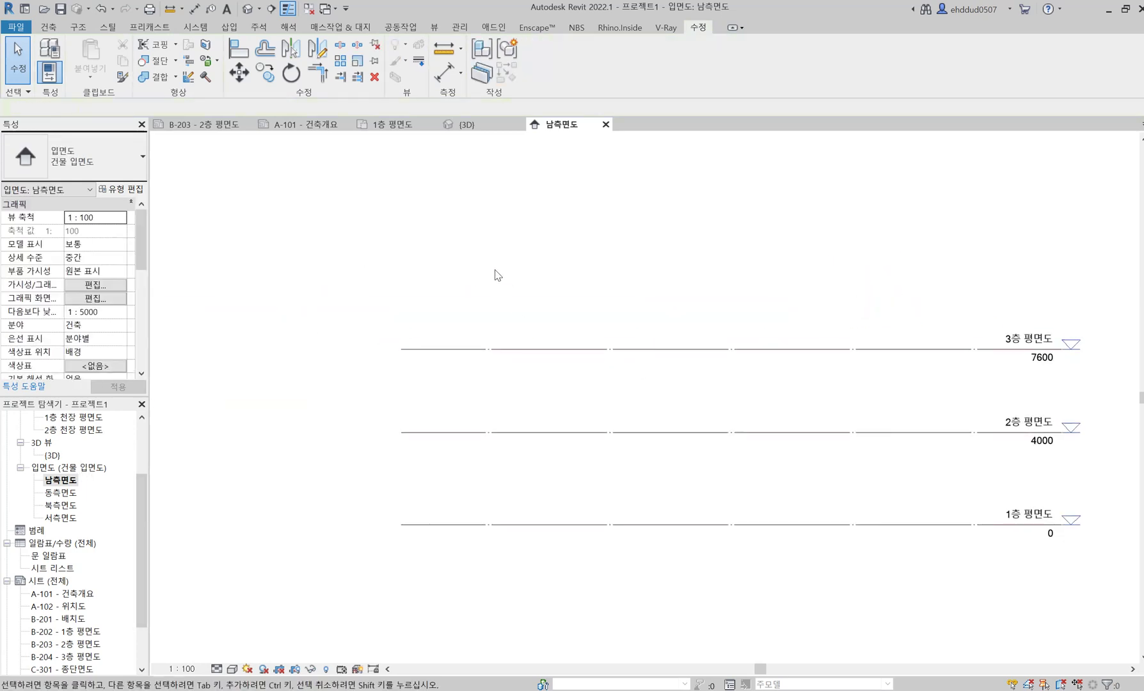
# In the 1층 평면도 floor plan, start a rectangular wall run and choose the 일반 - 200mm wall type.
pyautogui.click(407, 125)
pyautogui.moveTo(593, 327); pyautogui.dragTo(590, 360, button='middle')
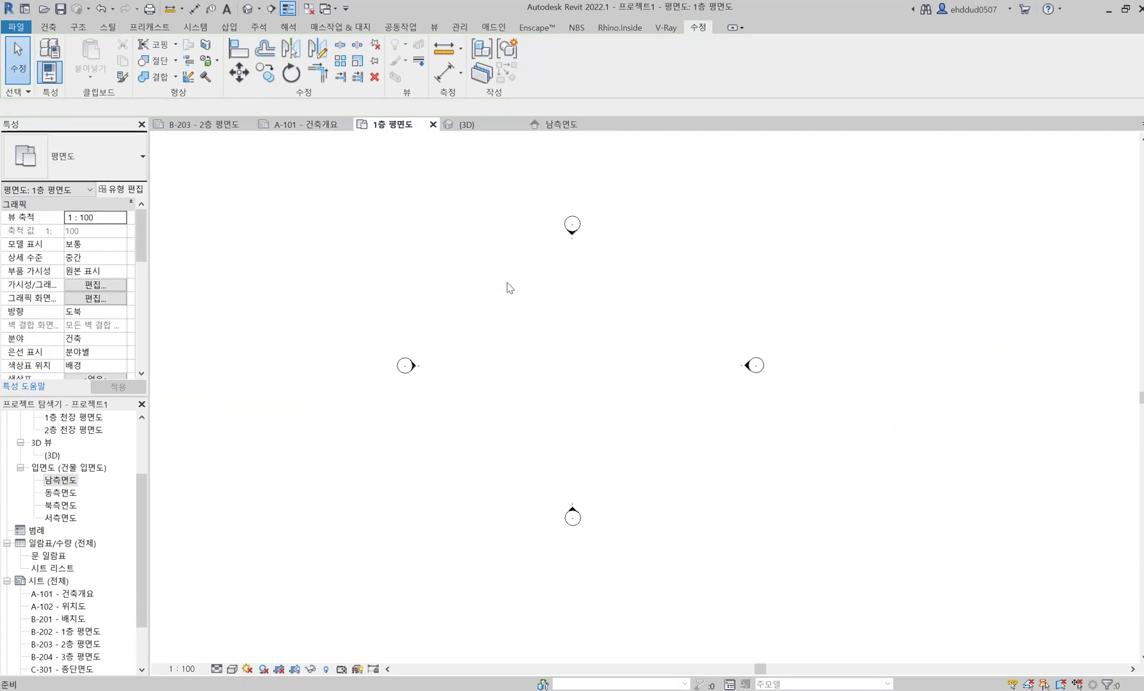
pyautogui.press('w')
pyautogui.press('a')
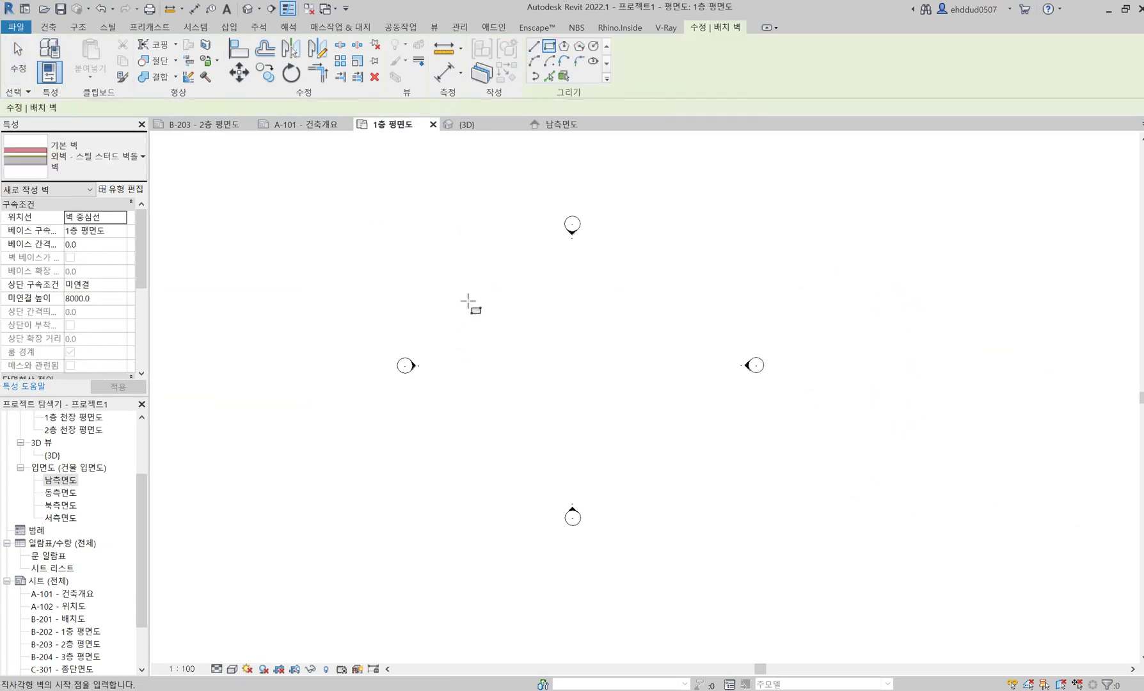
pyautogui.click(469, 302)
pyautogui.click(663, 425)
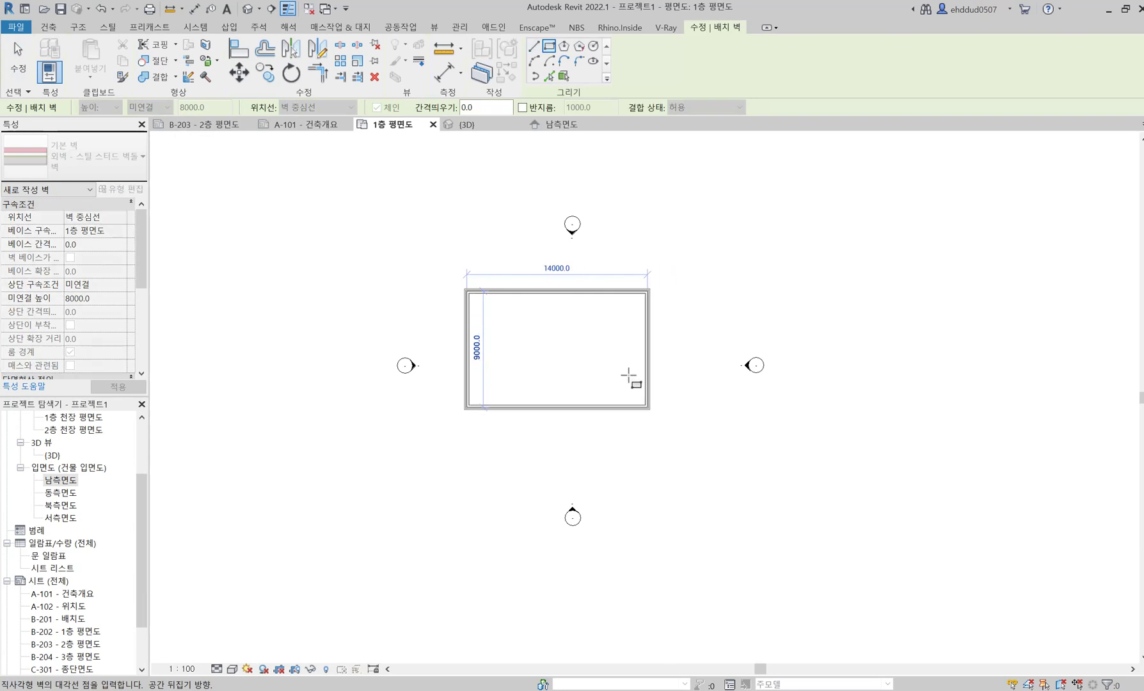
pyautogui.click(56, 171)
pyautogui.scroll(-5, 127, 433)
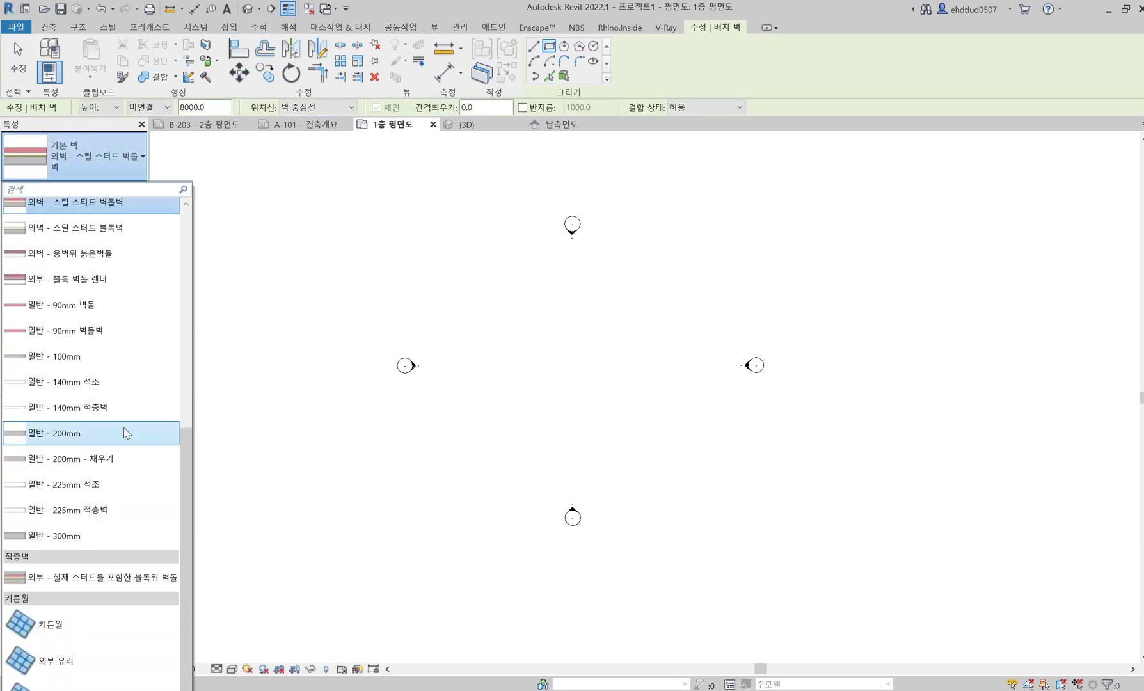
pyautogui.click(127, 433)
# Draw a rectangle of walls about 12800 mm deep in the middle of the four elevation markers.
pyautogui.click(469, 290)
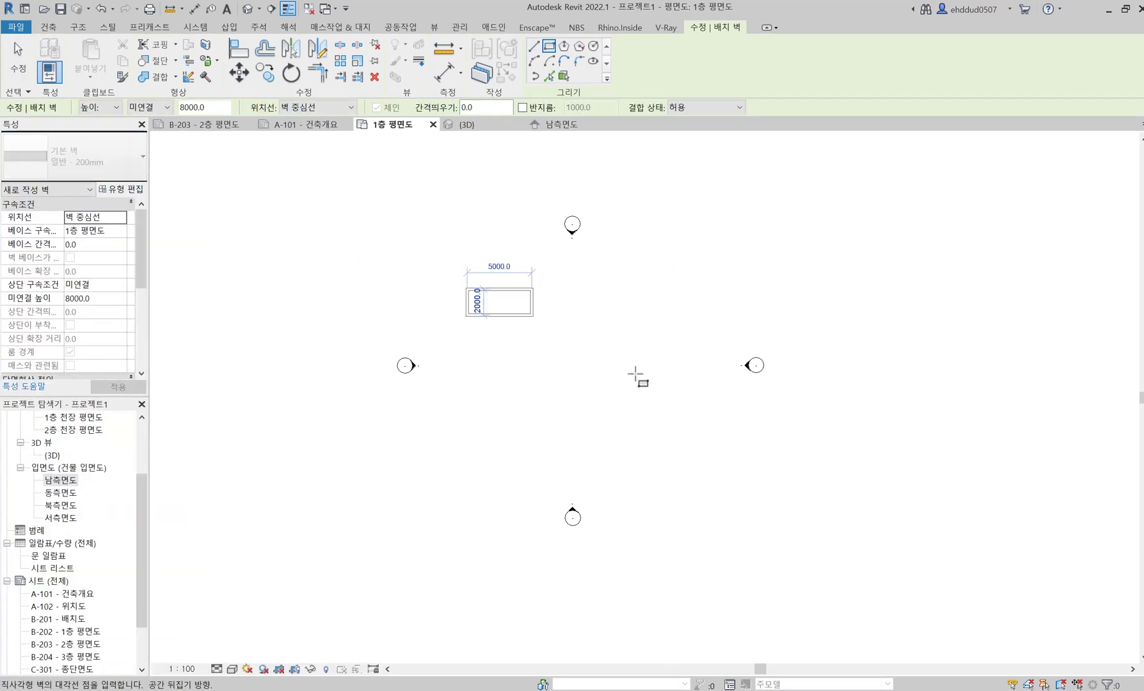
pyautogui.click(686, 457)
pyautogui.scroll(2, 556, 366)
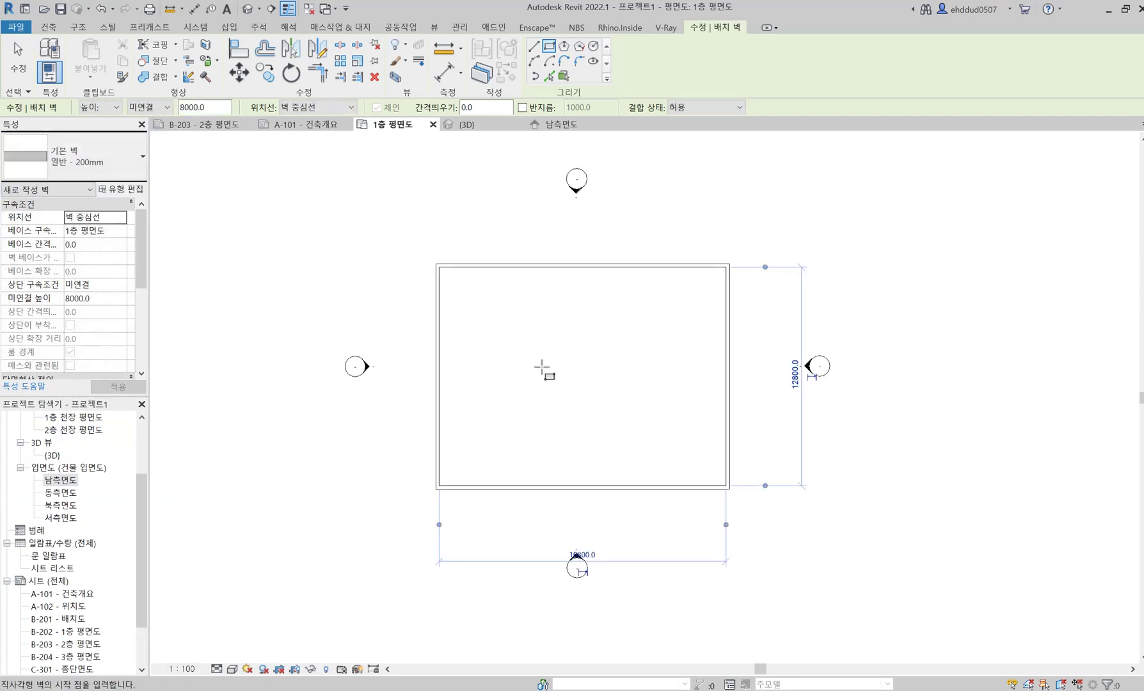
pyautogui.press('Escape')
pyautogui.press('Escape')
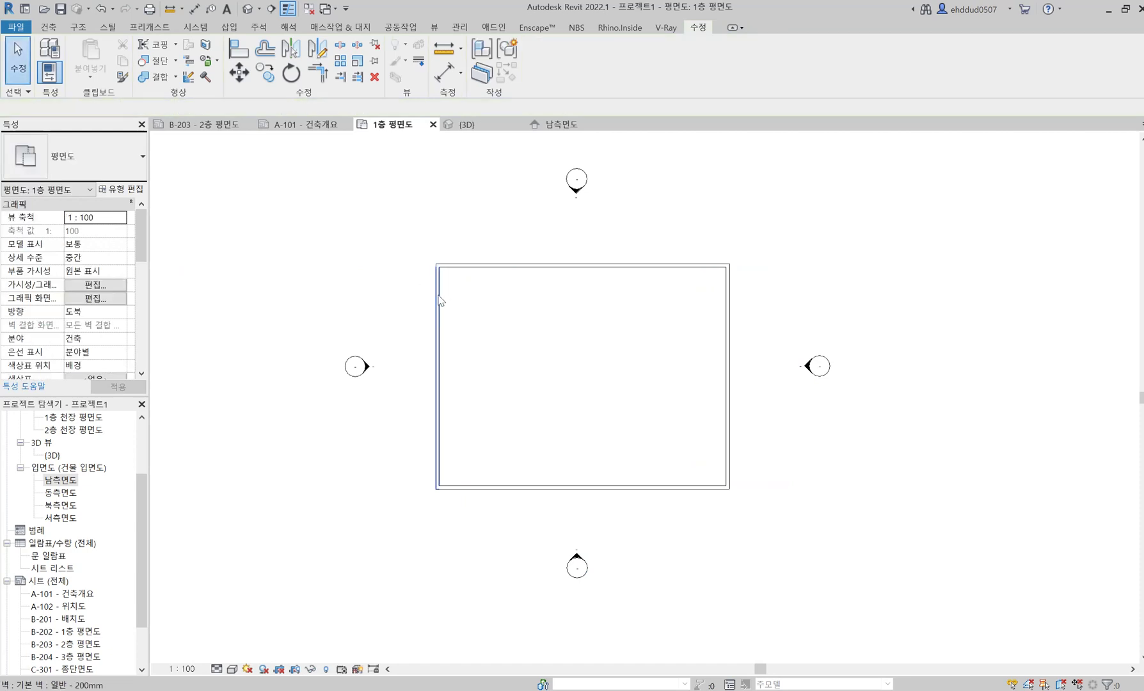
# Set the top constraint of all four chained walls to the 2층 평면도 level.
pyautogui.press('Tab')
pyautogui.click(437, 301)
pyautogui.click(122, 284)
pyautogui.click(109, 310)
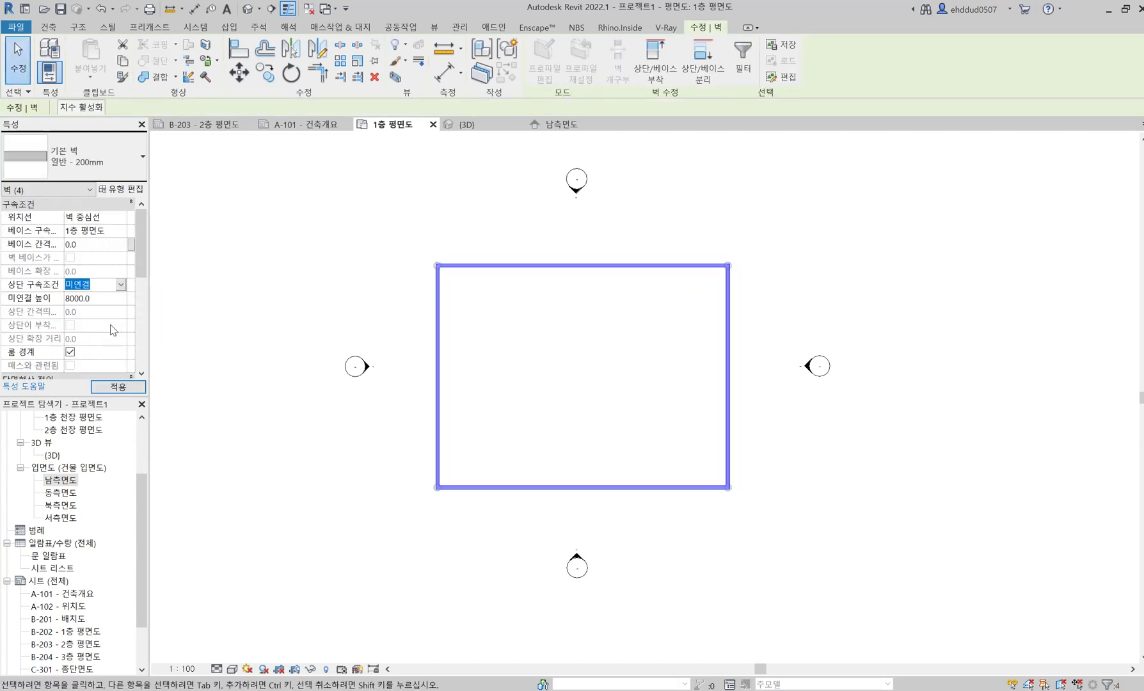
pyautogui.click(116, 387)
# Copy the four walls and paste them aligned to the 2층 평면도 level.
pyautogui.moveTo(403, 241); pyautogui.dragTo(760, 512)
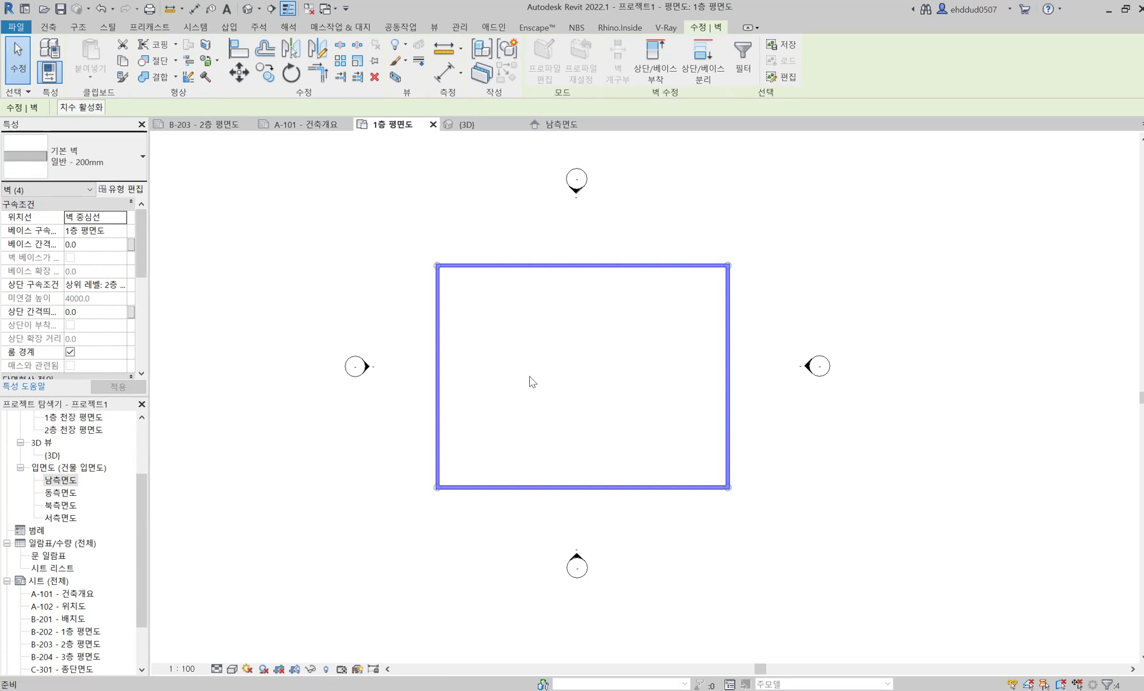
pyautogui.hotkey('ctrl', 'c')
pyautogui.click(267, 225)
pyautogui.click(90, 75)
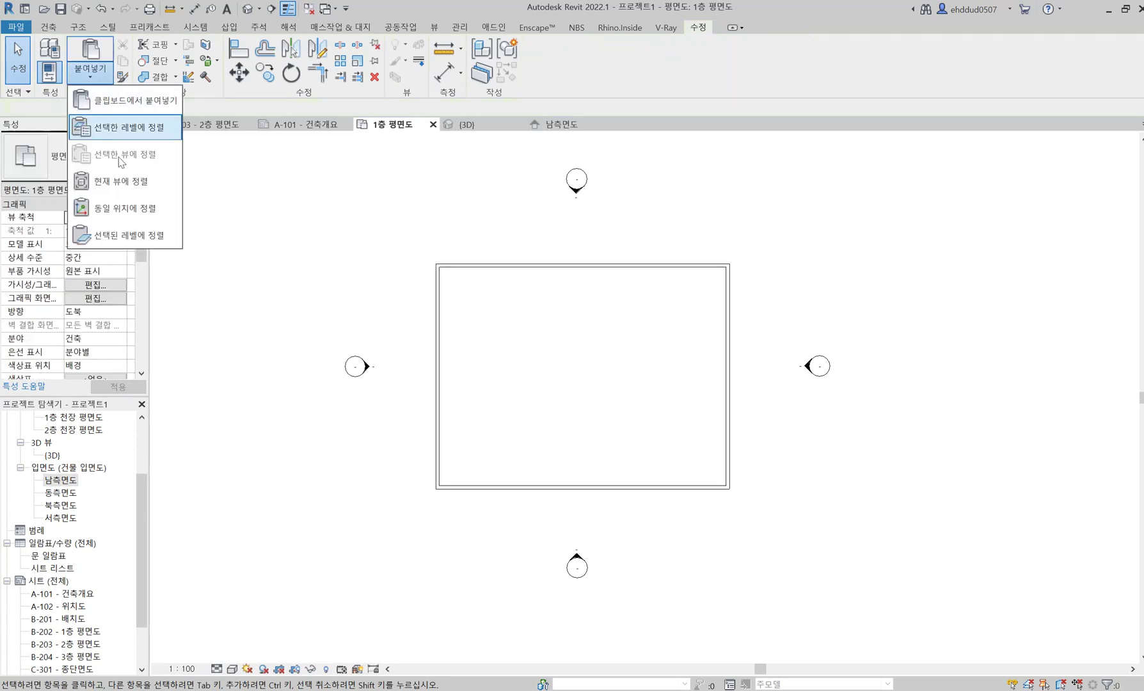
pyautogui.click(142, 127)
pyautogui.click(932, 392)
pyautogui.click(967, 551)
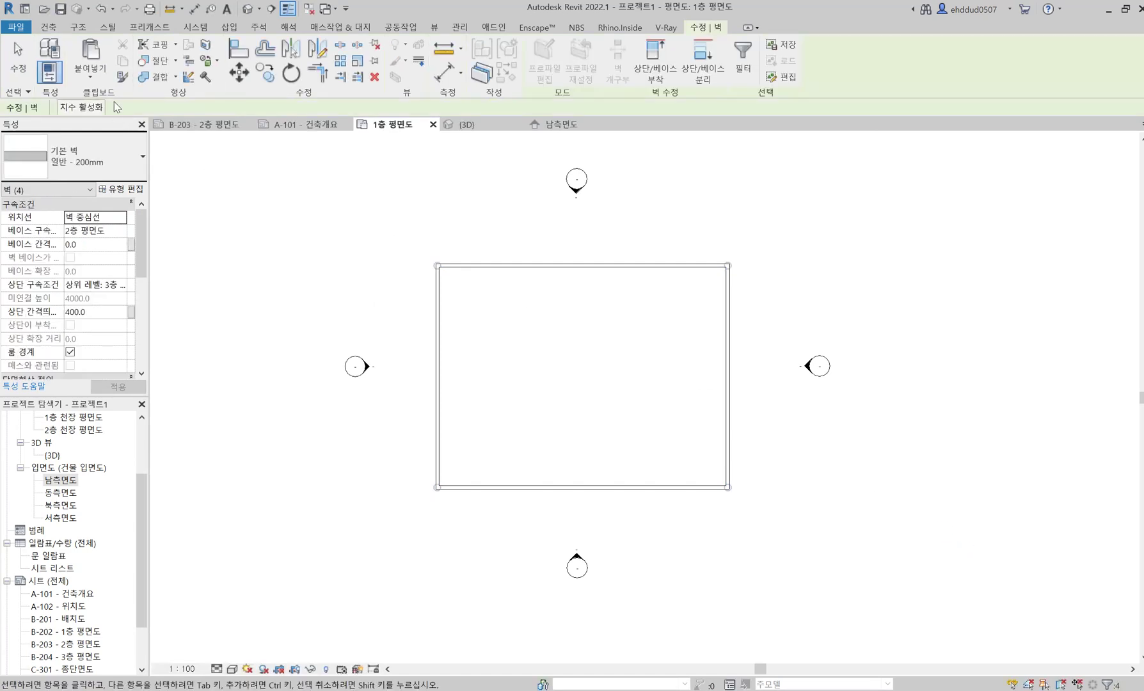
# Try to paste the copied walls aligned to the 3층 평면도 level.
pyautogui.click(919, 400)
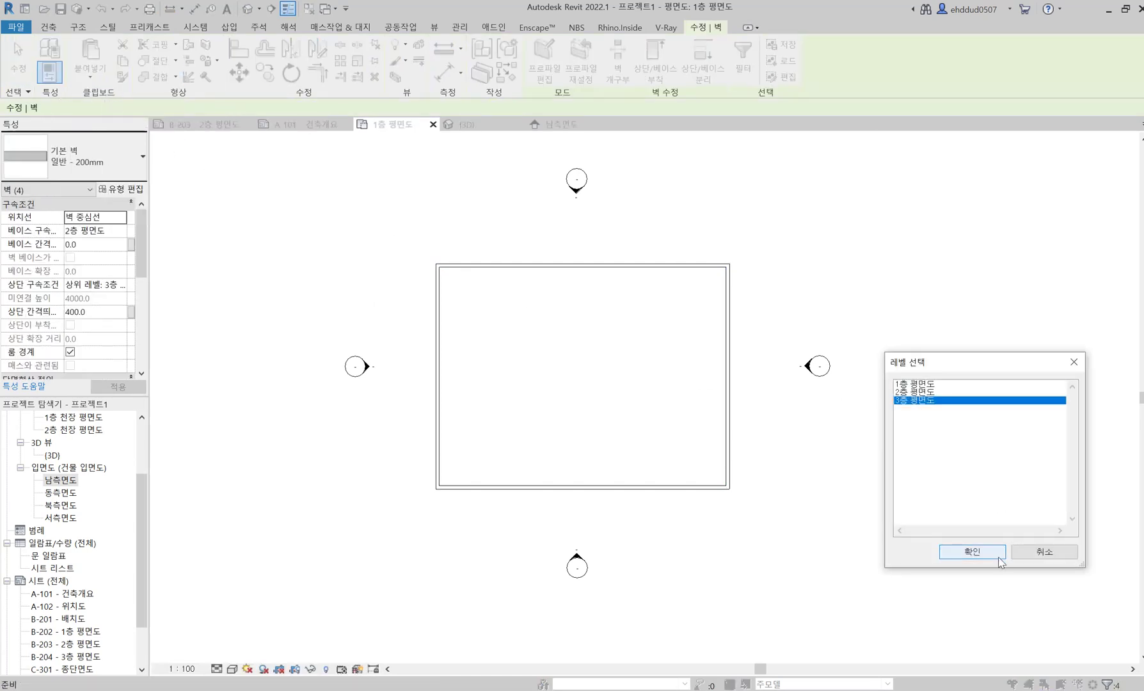
pyautogui.click(972, 553)
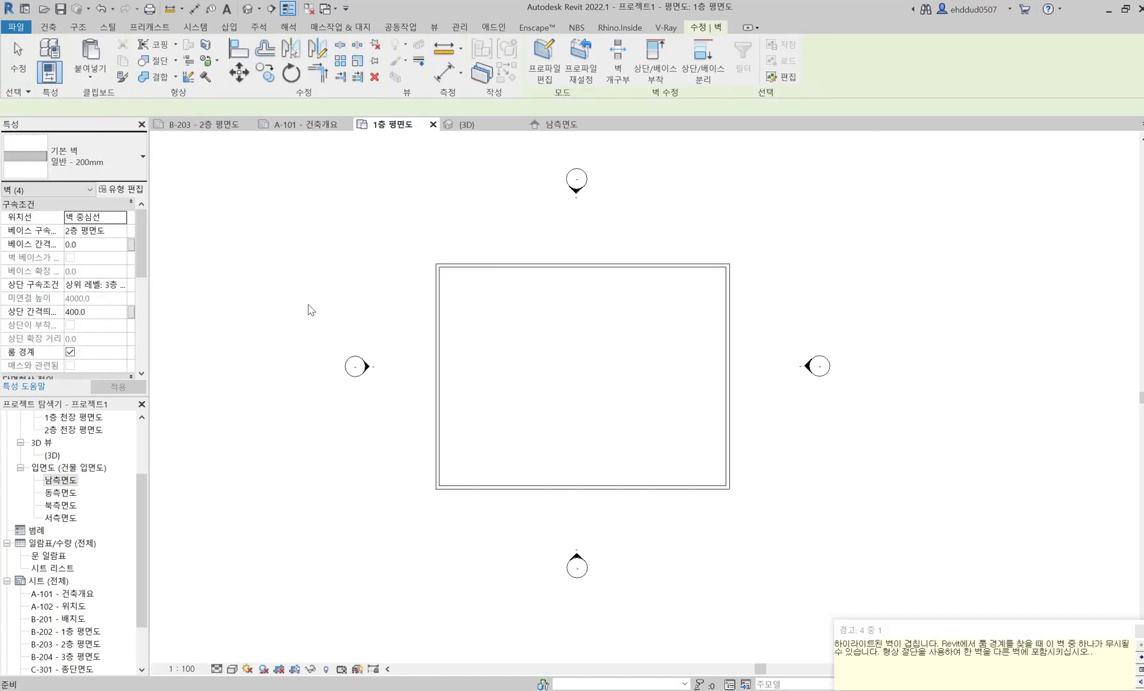
pyautogui.click(337, 284)
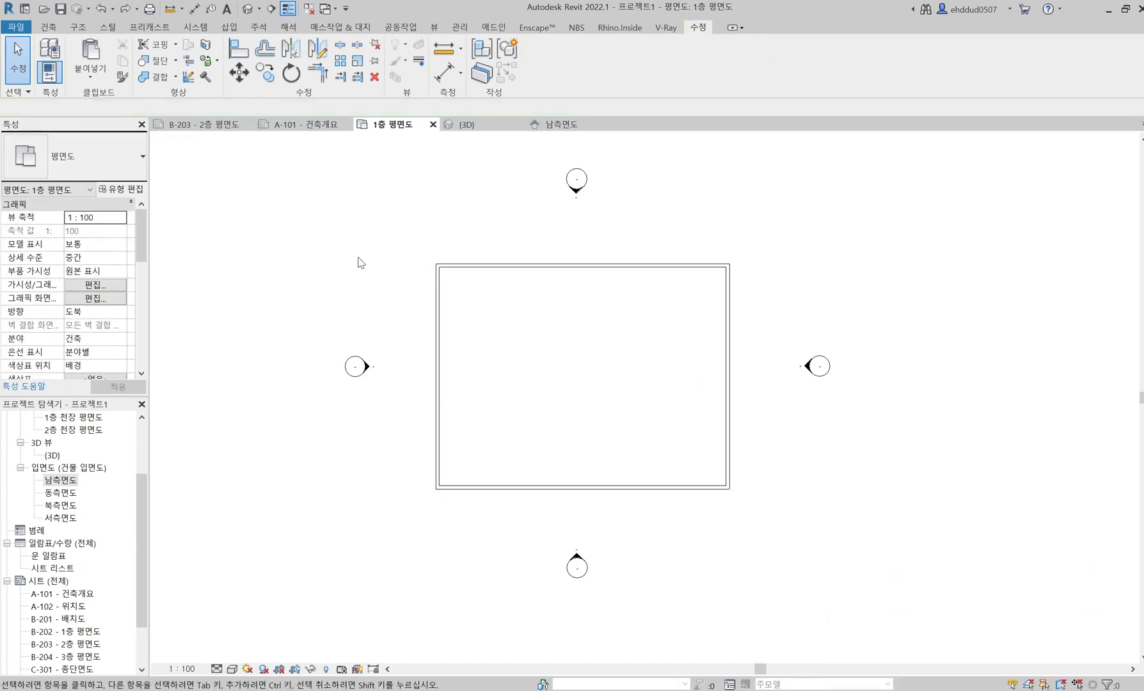
# Check the stacked walls in the default 3D view and look over the project's view list.
pyautogui.click(477, 122)
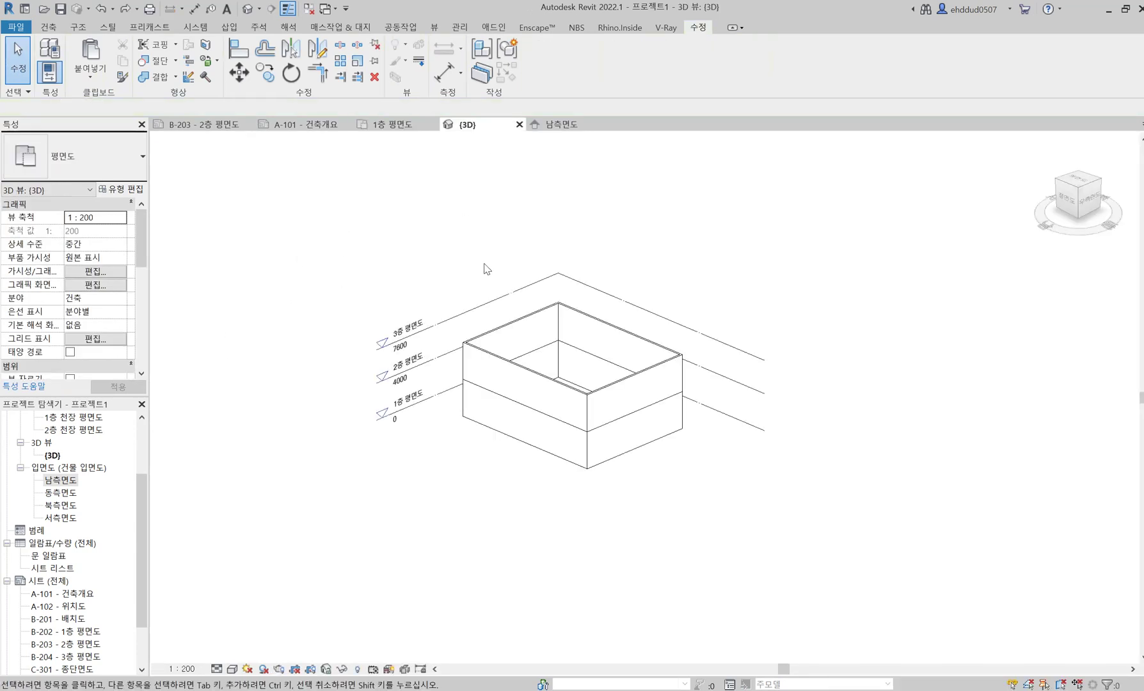
pyautogui.scroll(3, 112, 480)
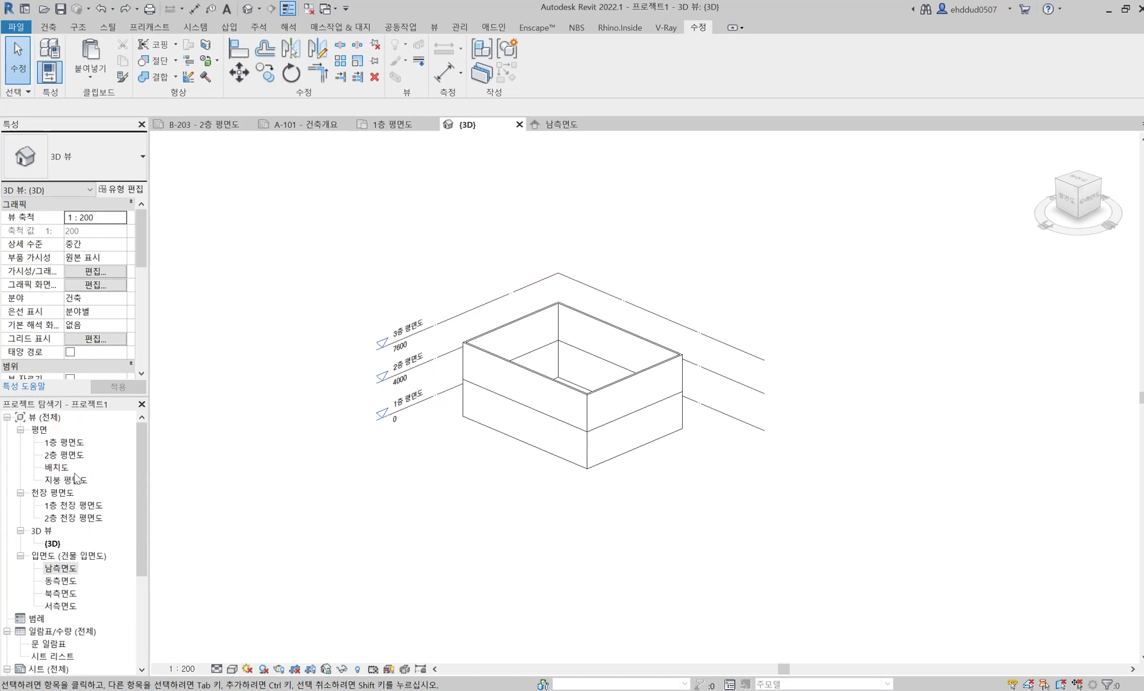
pyautogui.scroll(-2, 78, 481)
pyautogui.click(434, 27)
pyautogui.click(464, 64)
pyautogui.click(477, 96)
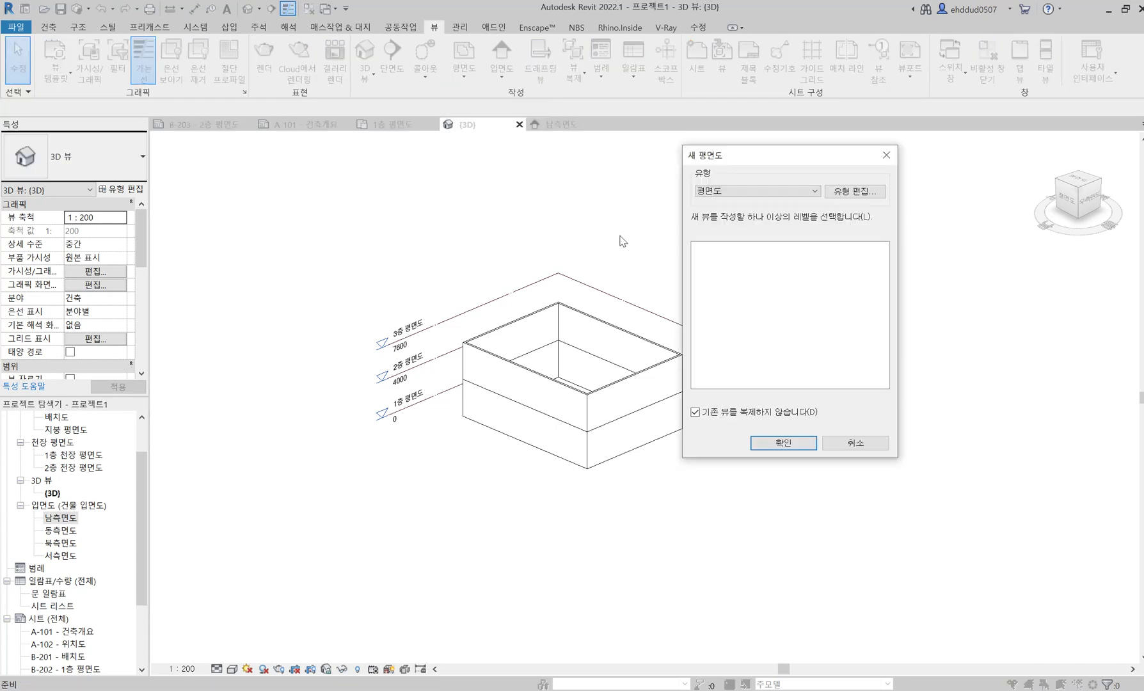
pyautogui.click(709, 411)
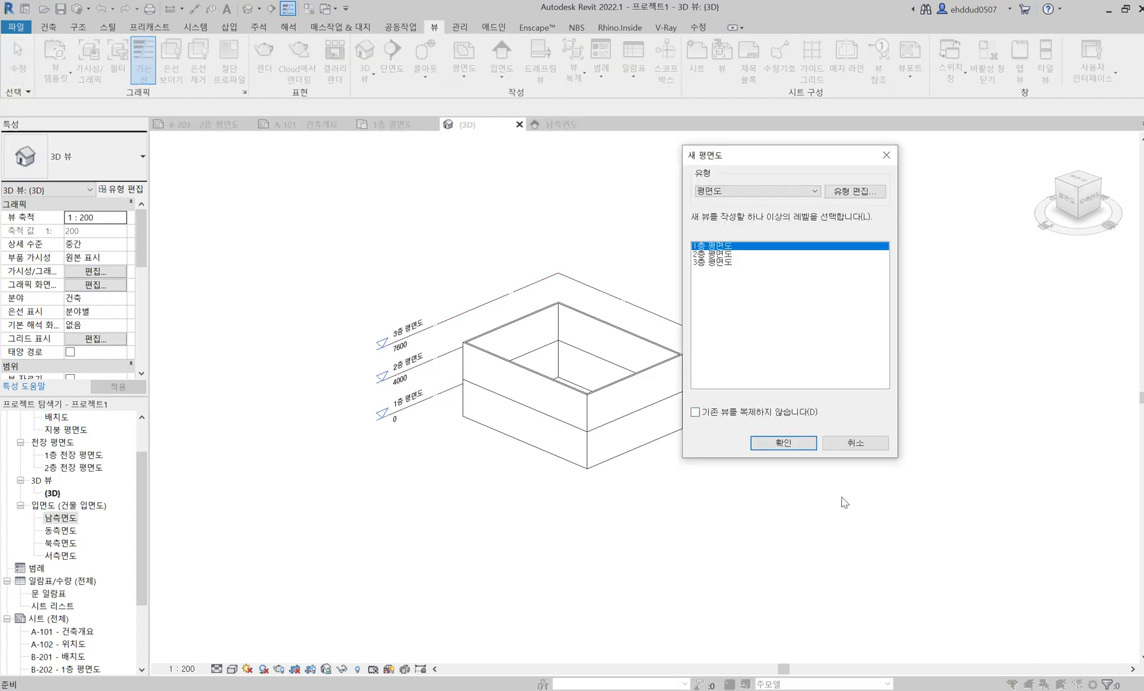
pyautogui.click(855, 443)
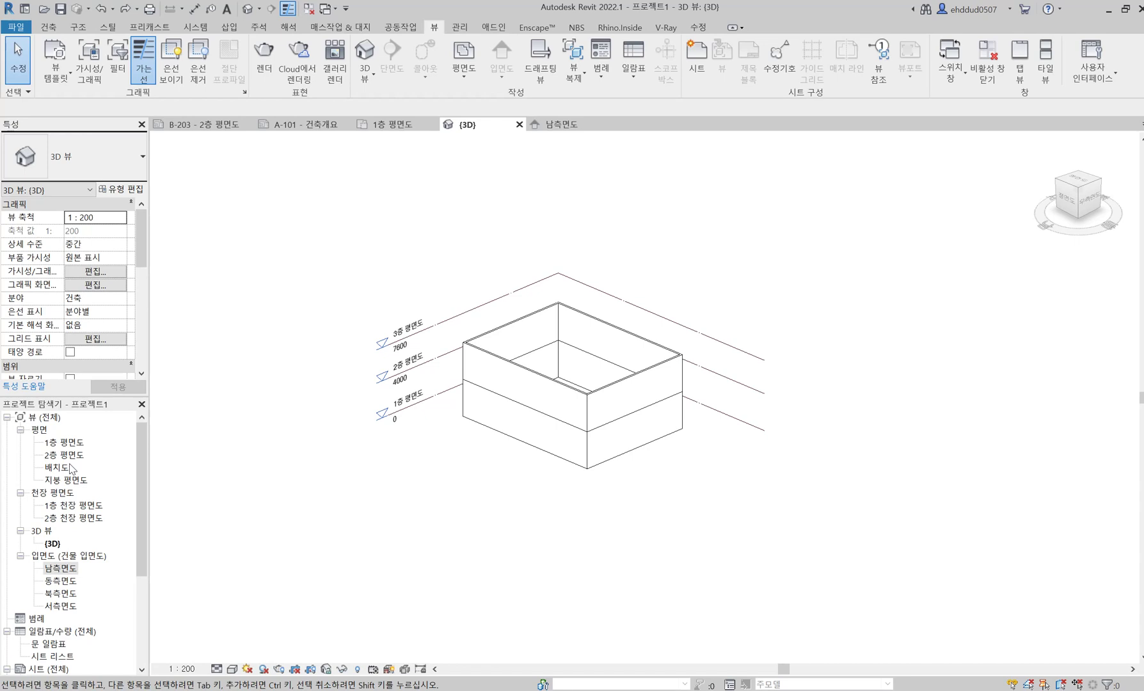
# Review the 2층 평면도 and 배치도 plans and examine the walls against the levels in the 남측면도 elevation.
pyautogui.doubleClick(64, 454)
pyautogui.doubleClick(57, 468)
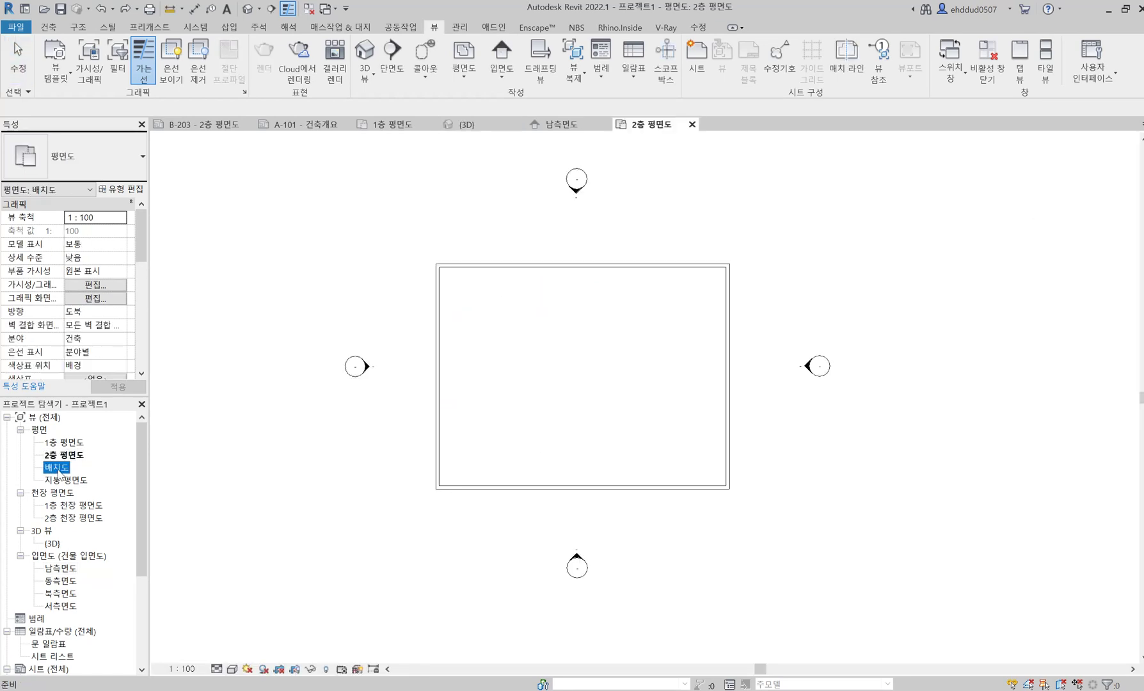
pyautogui.scroll(-2, 67, 493)
pyautogui.scroll(-2, 81, 512)
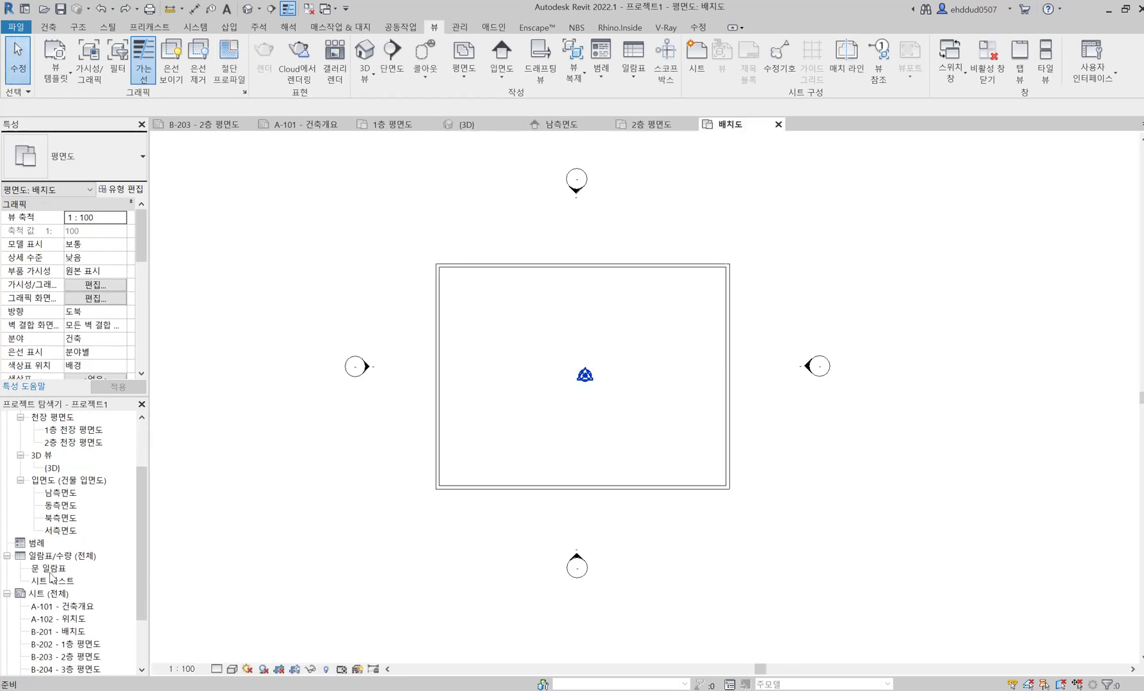
pyautogui.doubleClick(74, 493)
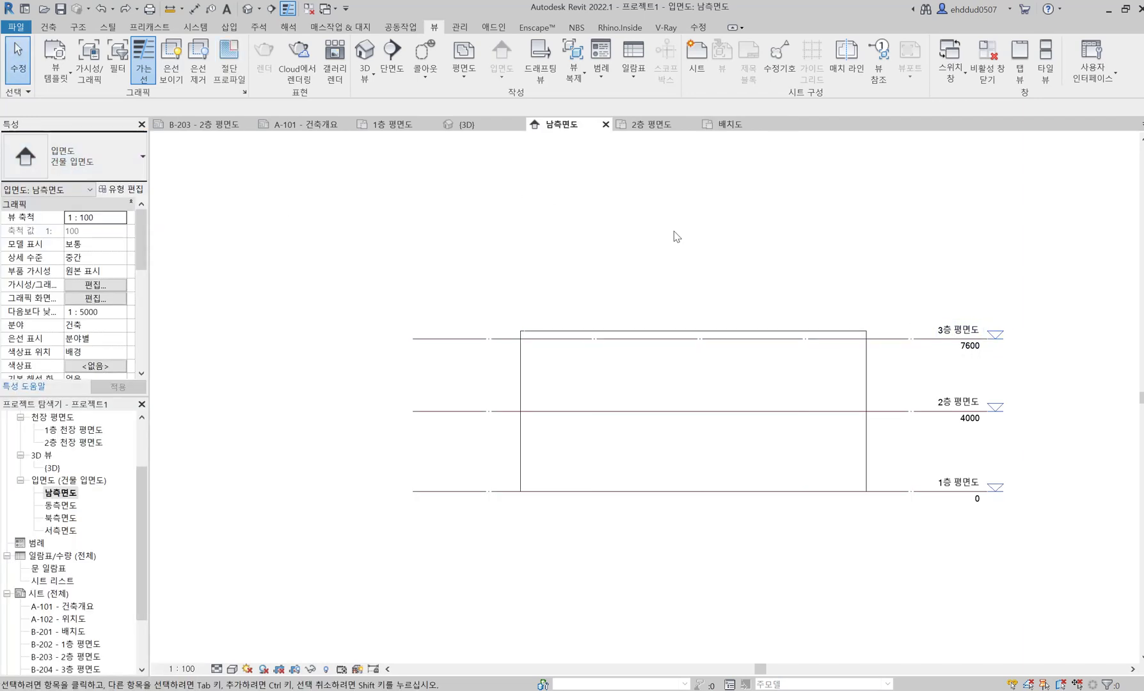
pyautogui.scroll(3, 1075, 390)
pyautogui.scroll(-1, 1024, 400)
pyautogui.scroll(3, 70, 505)
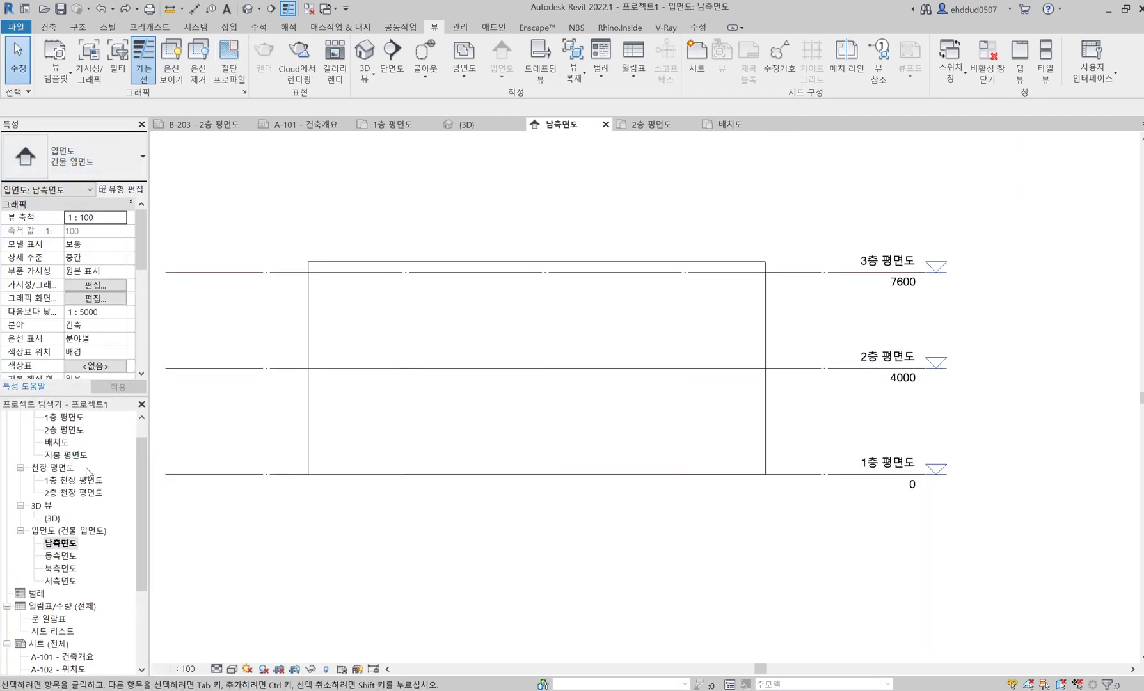
# Create a new floor plan view for the 3층 평면도 level, with the option to skip existing views turned off.
pyautogui.click(66, 480)
pyautogui.scroll(-5, 69, 521)
pyautogui.scroll(5, 64, 531)
pyautogui.click(464, 59)
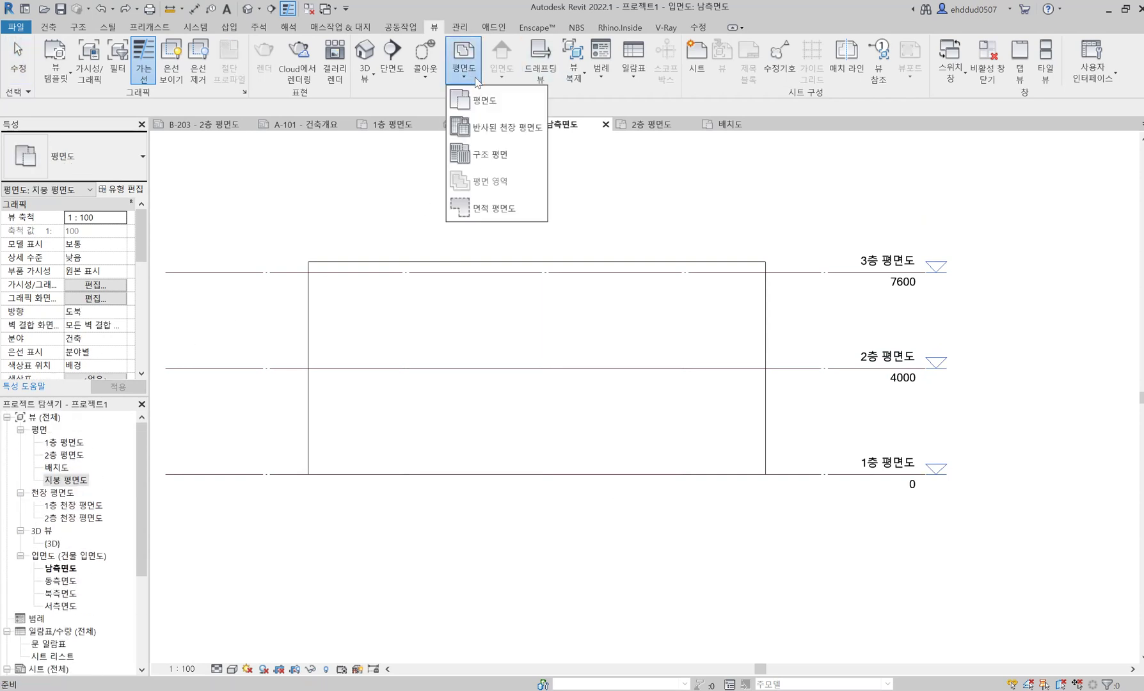
pyautogui.click(486, 101)
pyautogui.click(703, 413)
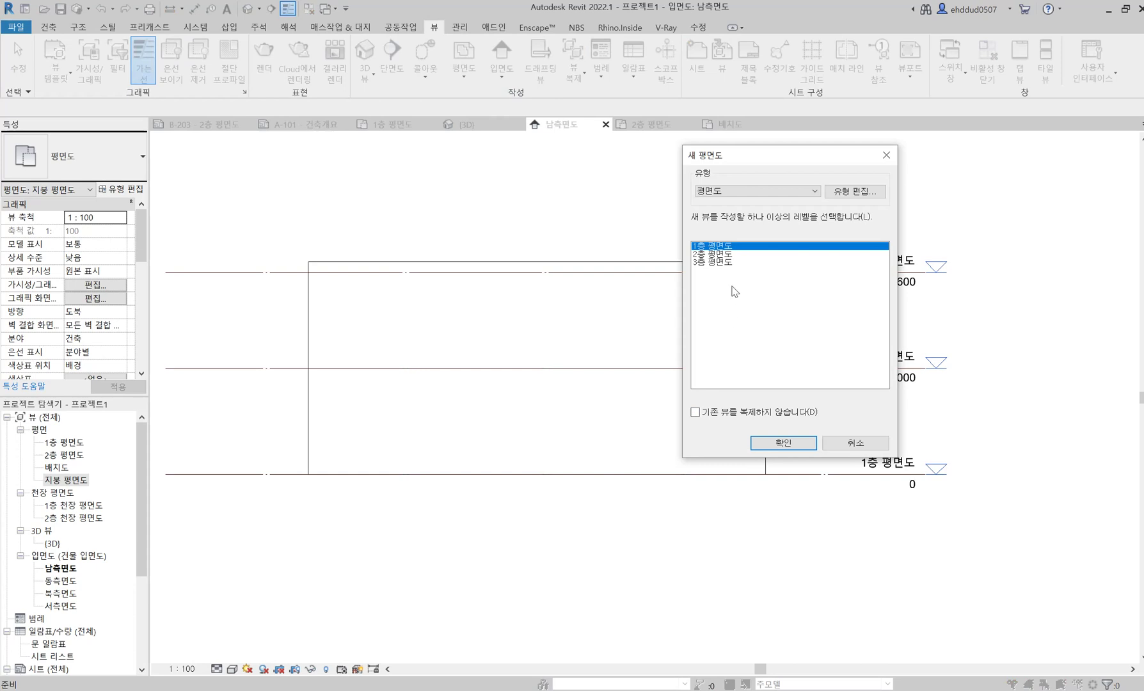
pyautogui.click(728, 263)
pyautogui.click(778, 442)
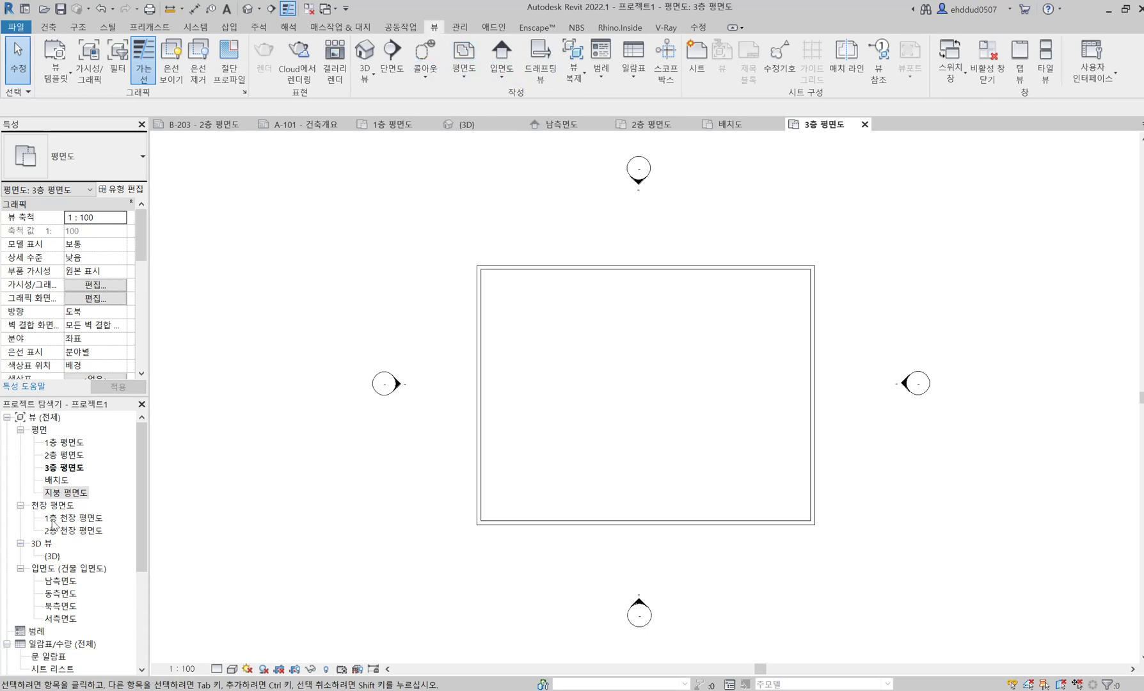
# Look through the project's elevation, ceiling plan and floor plan views.
pyautogui.scroll(-4, 108, 568)
pyautogui.scroll(4, 109, 568)
pyautogui.click(64, 617)
pyautogui.click(77, 531)
pyautogui.click(72, 506)
pyautogui.click(70, 468)
pyautogui.click(65, 456)
pyautogui.click(57, 480)
# Open the 지붕 평면도 floor plan and delete that view from the project.
pyautogui.doubleClick(61, 492)
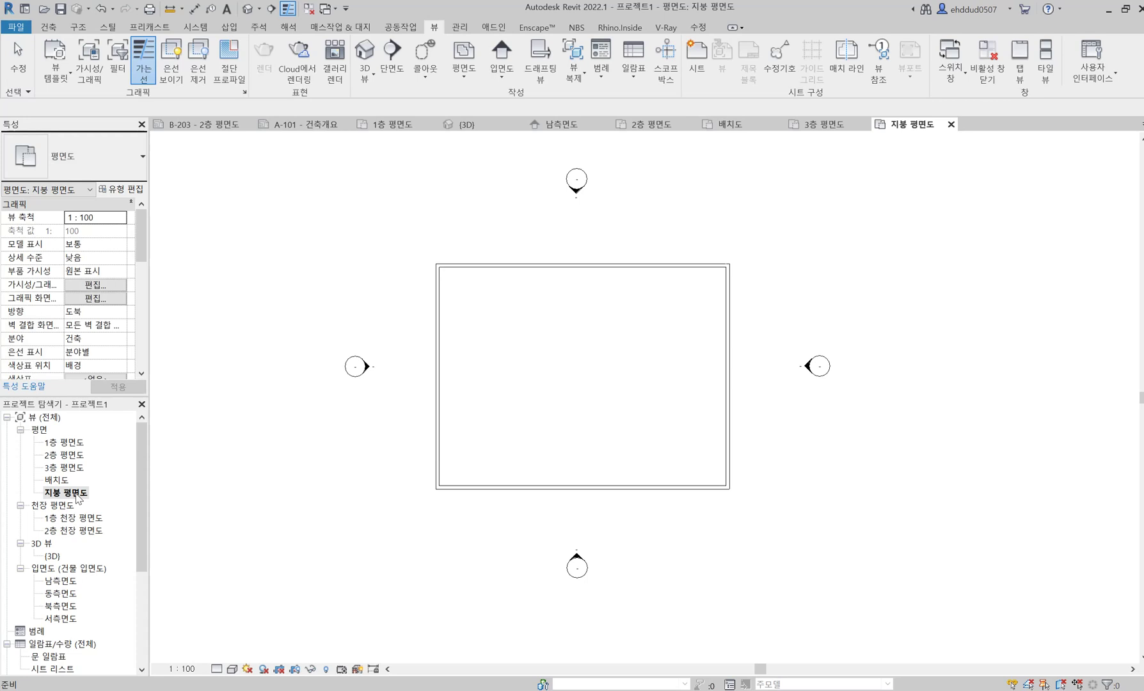
pyautogui.rightClick(77, 497)
pyautogui.click(160, 362)
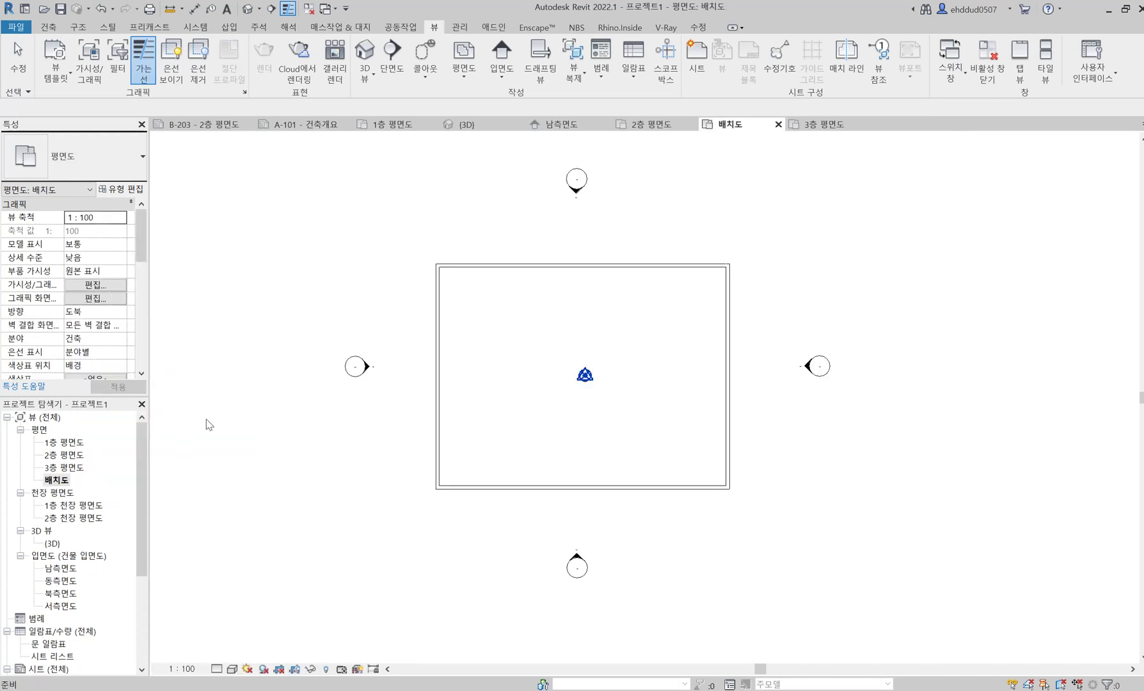
# Look through the 3층 평면도, 배치도 and 2층 평면도 floor plans.
pyautogui.doubleClick(64, 467)
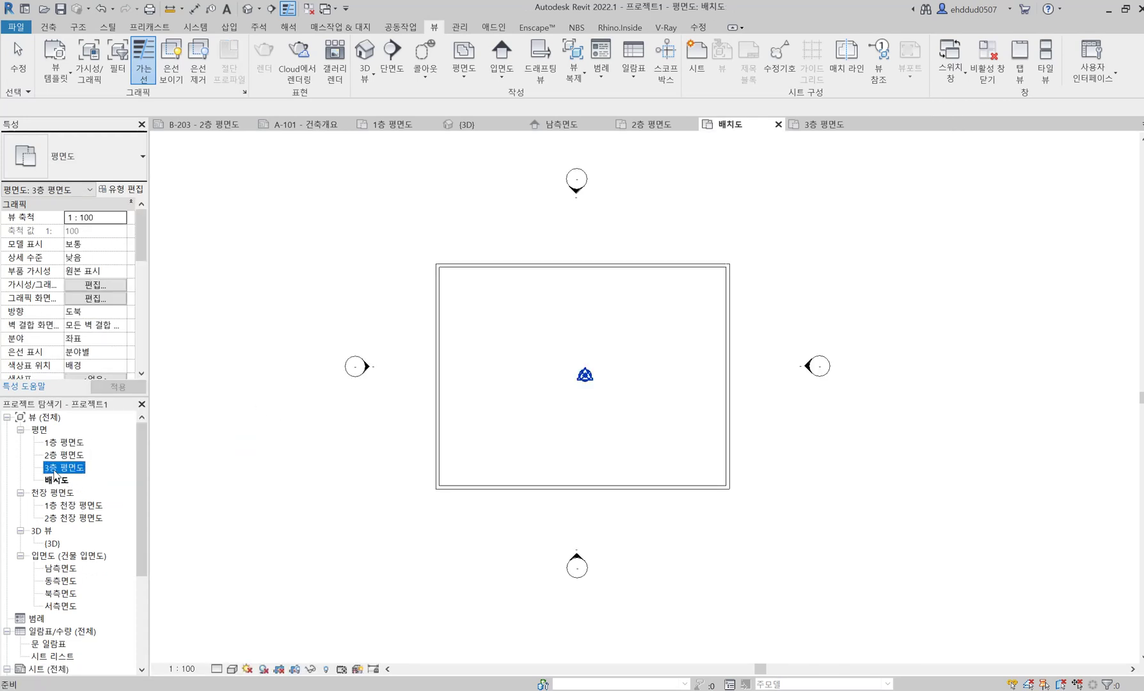
pyautogui.doubleClick(64, 480)
pyautogui.doubleClick(64, 467)
pyautogui.doubleClick(66, 453)
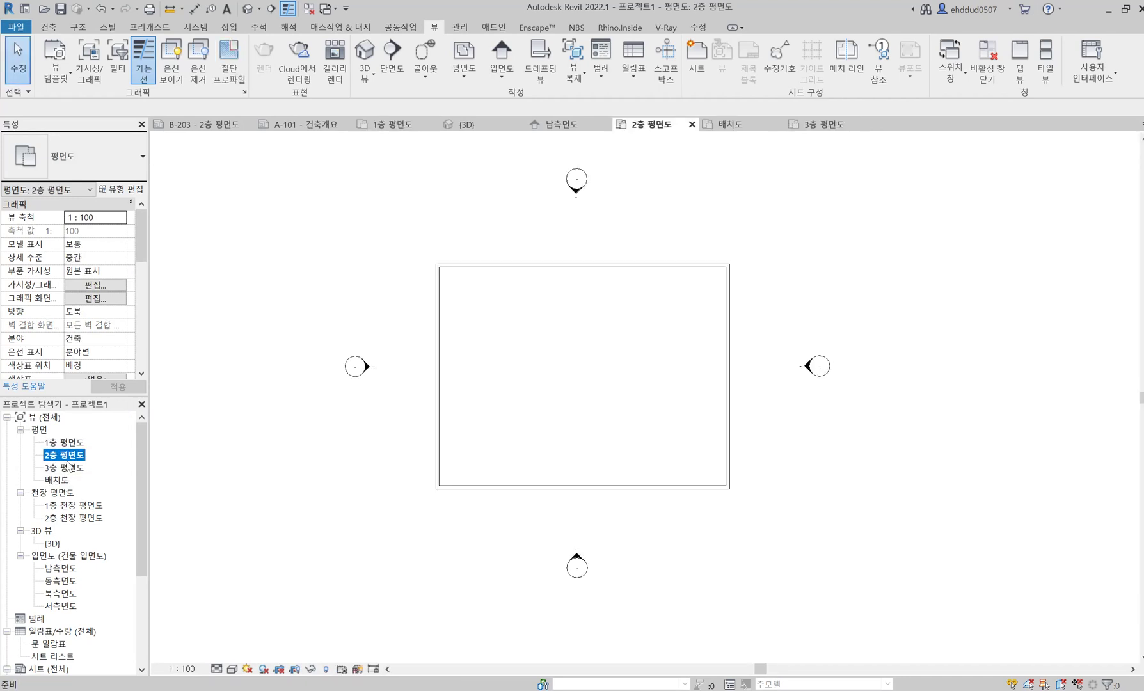
# Inspect the two storeys of walls and the three levels in the default 3D view.
pyautogui.click(497, 129)
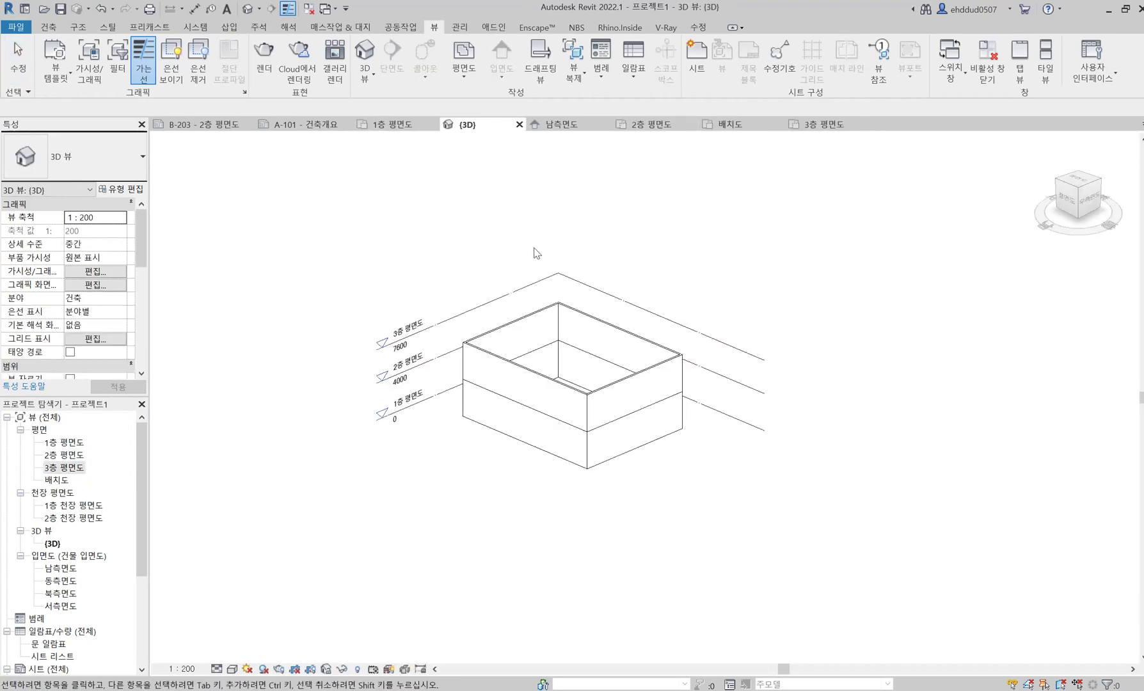
pyautogui.scroll(3, 480, 369)
pyautogui.keyDown('shift'); pyautogui.moveTo(494, 371); pyautogui.dragTo(558, 403, button='middle'); pyautogui.keyUp('shift')
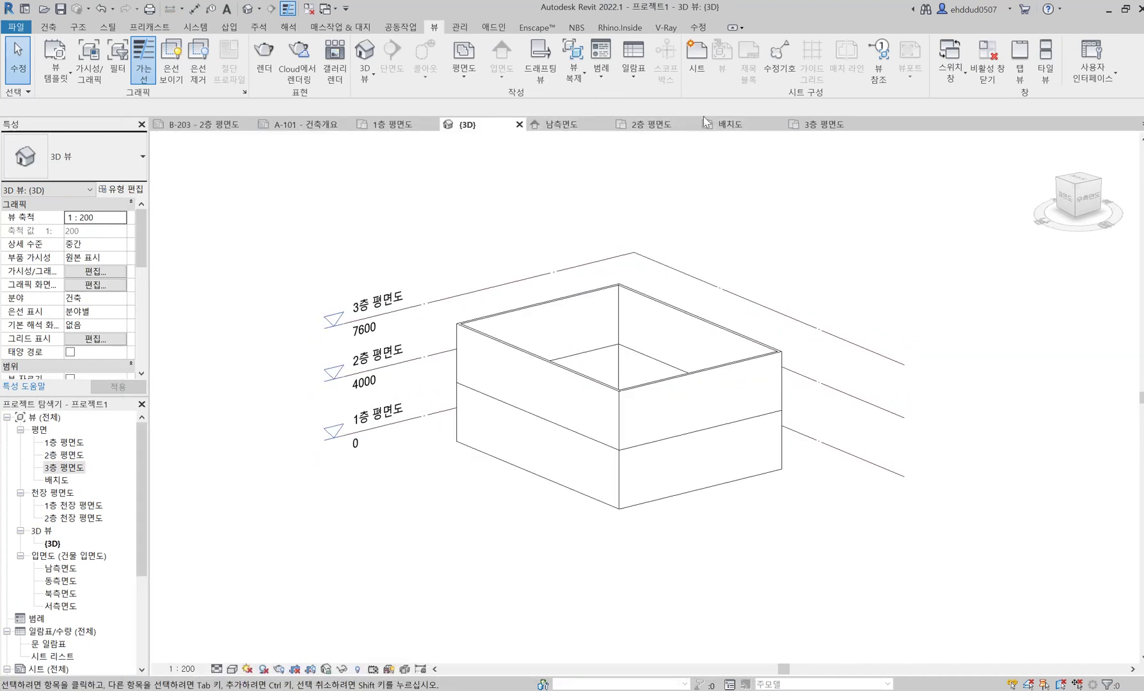
# Open the 3층 평면도 floor plan and return to the 1층 평면도 floor plan.
pyautogui.click(824, 124)
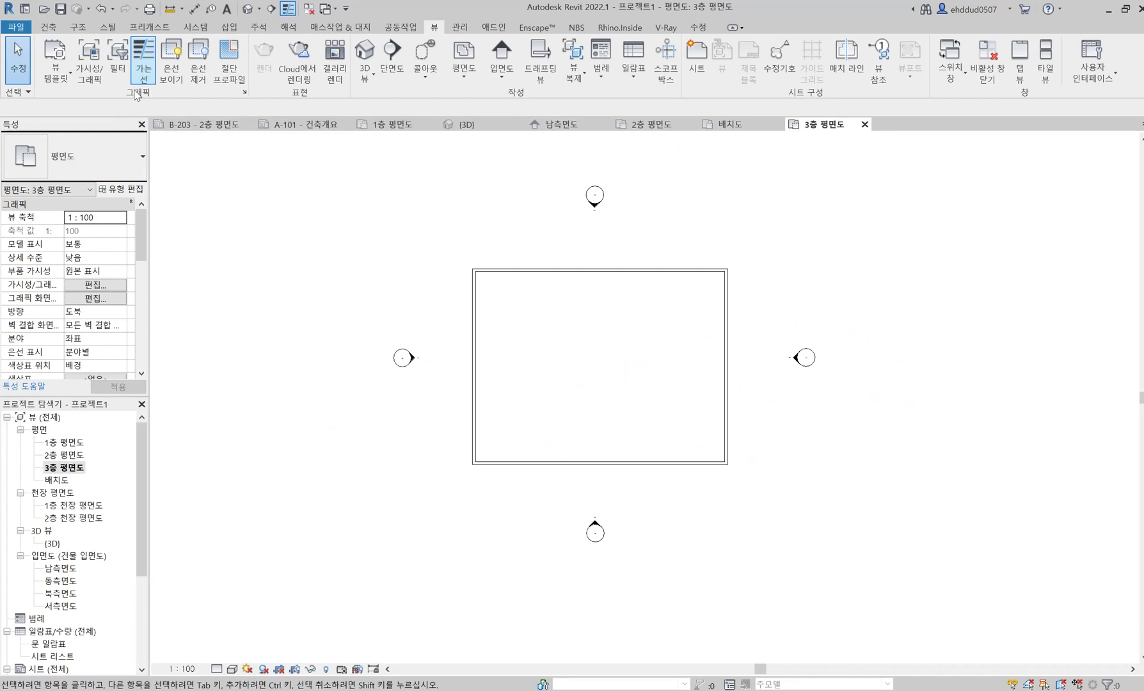
pyautogui.click(57, 27)
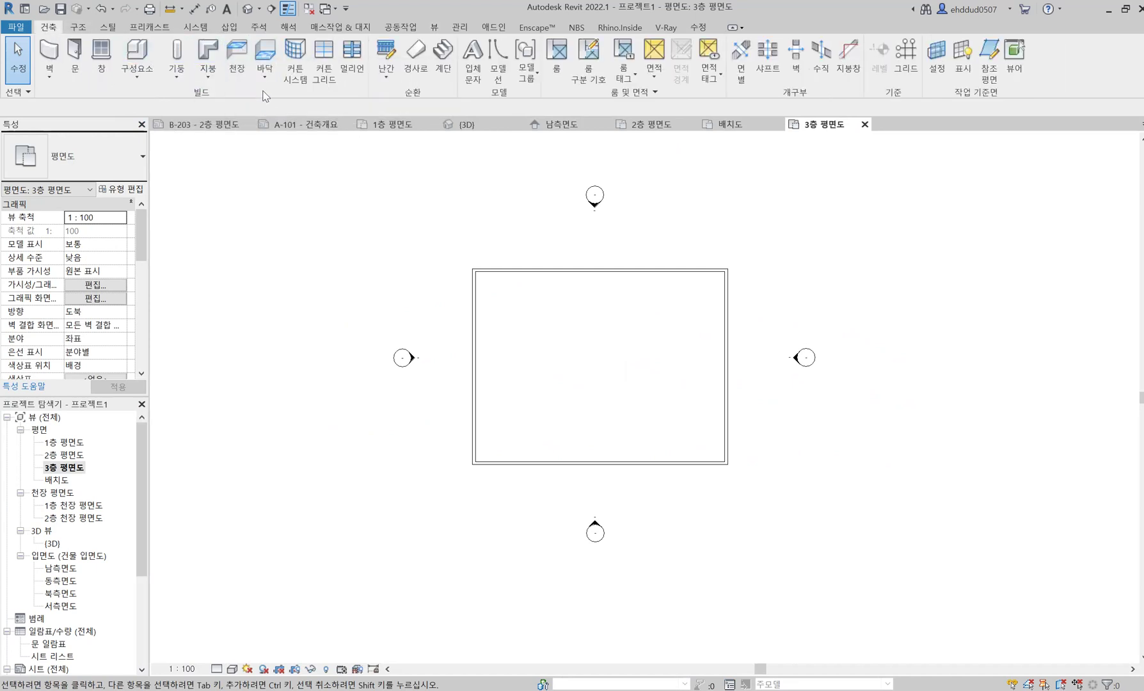
pyautogui.click(393, 124)
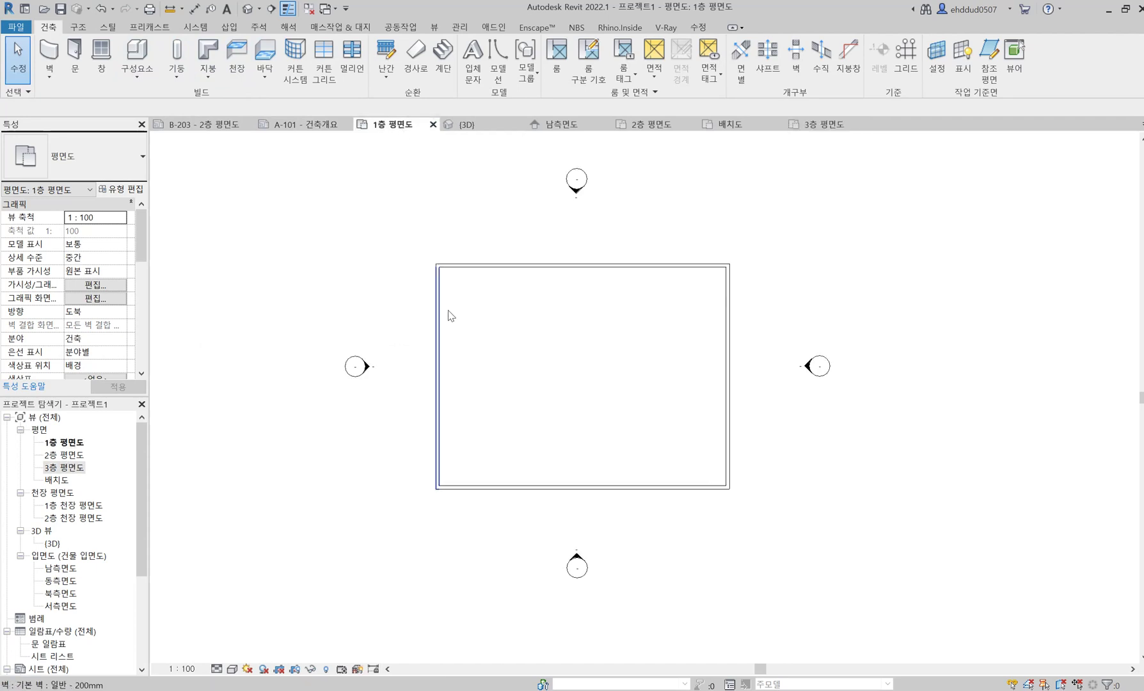
# Create a 일반 300mm floor on the 1층 평면도 level with a rectangular boundary along the outer wall faces.
pyautogui.click(271, 58)
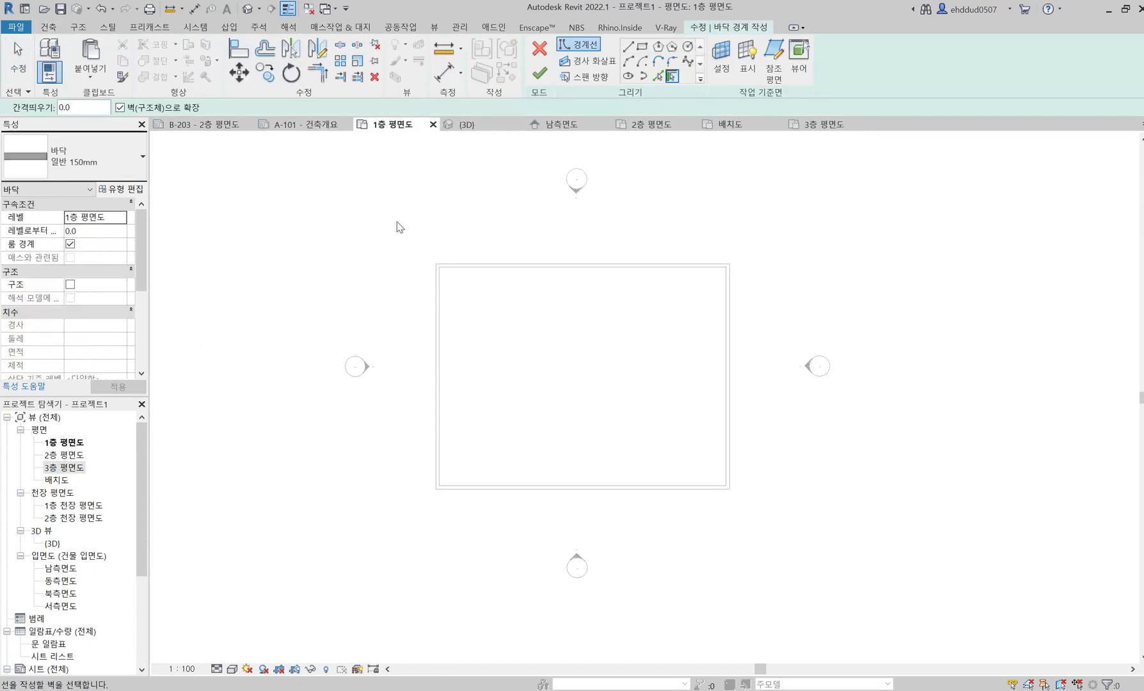
pyautogui.click(642, 47)
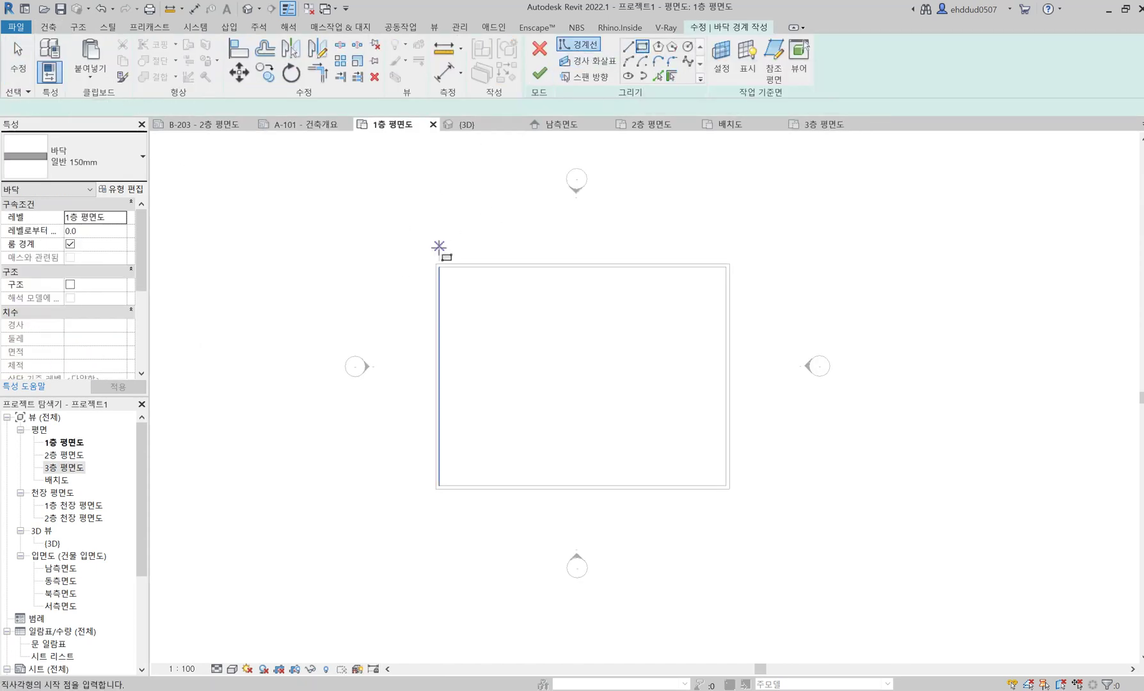
pyautogui.click(436, 263)
pyautogui.click(729, 488)
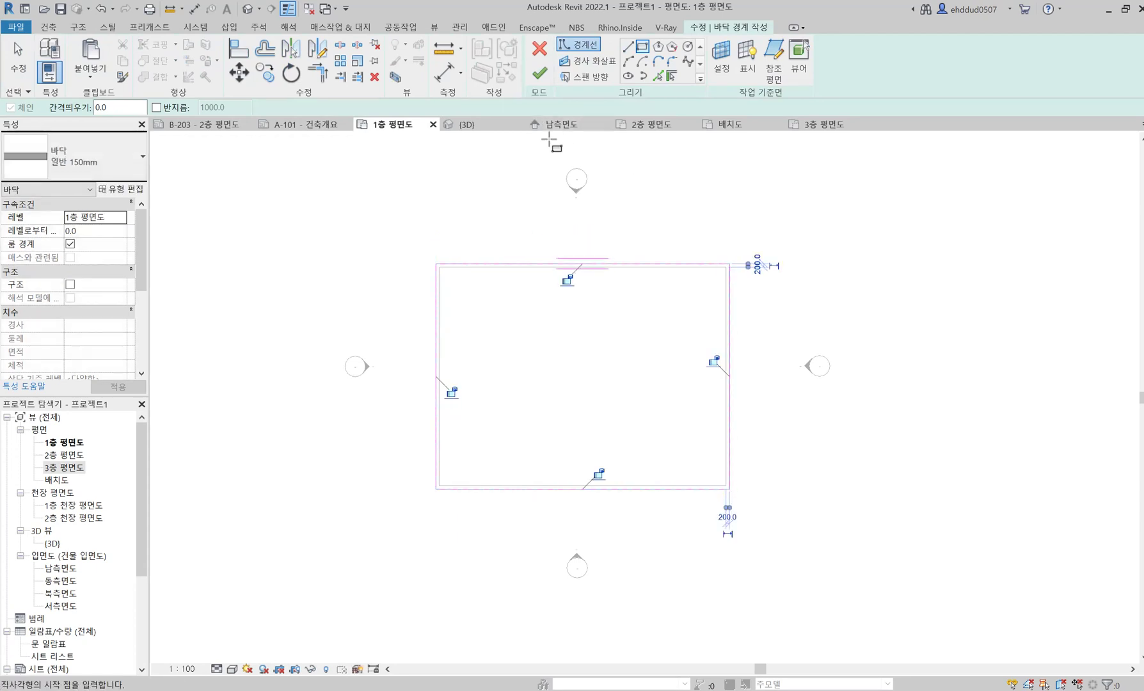
pyautogui.click(106, 163)
pyautogui.click(105, 281)
pyautogui.click(540, 72)
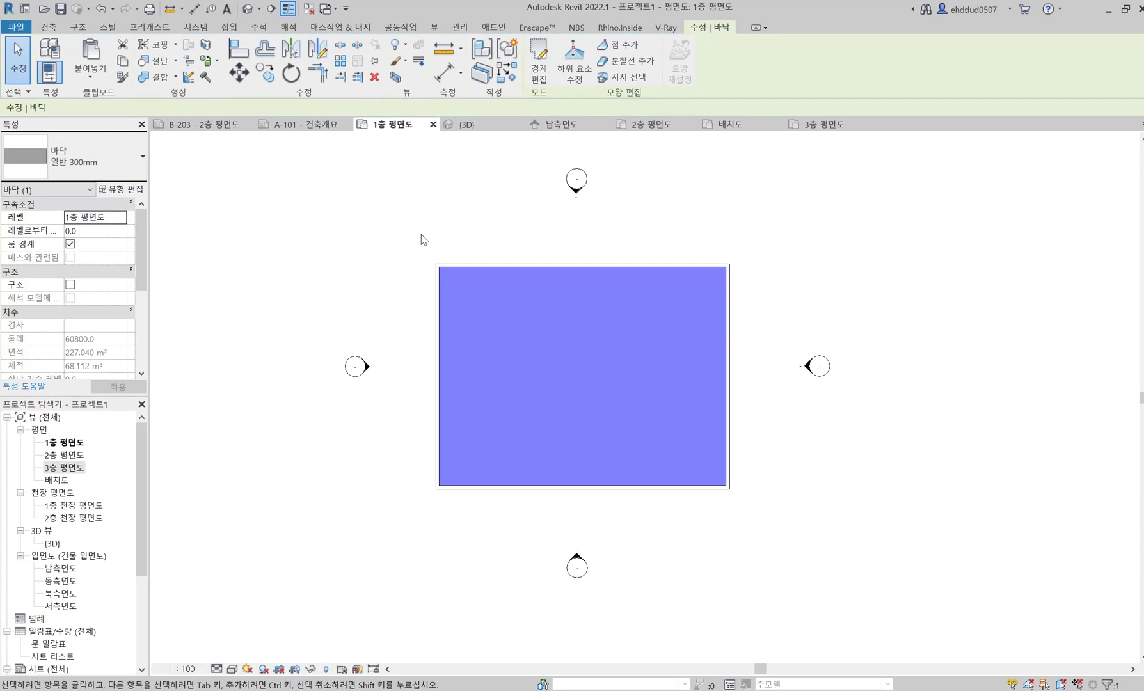
pyautogui.click(435, 209)
# Create a 일반 150mm floor in the 2층 평면도 floor plan along the outer wall faces, without attaching the walls below to it.
pyautogui.click(648, 124)
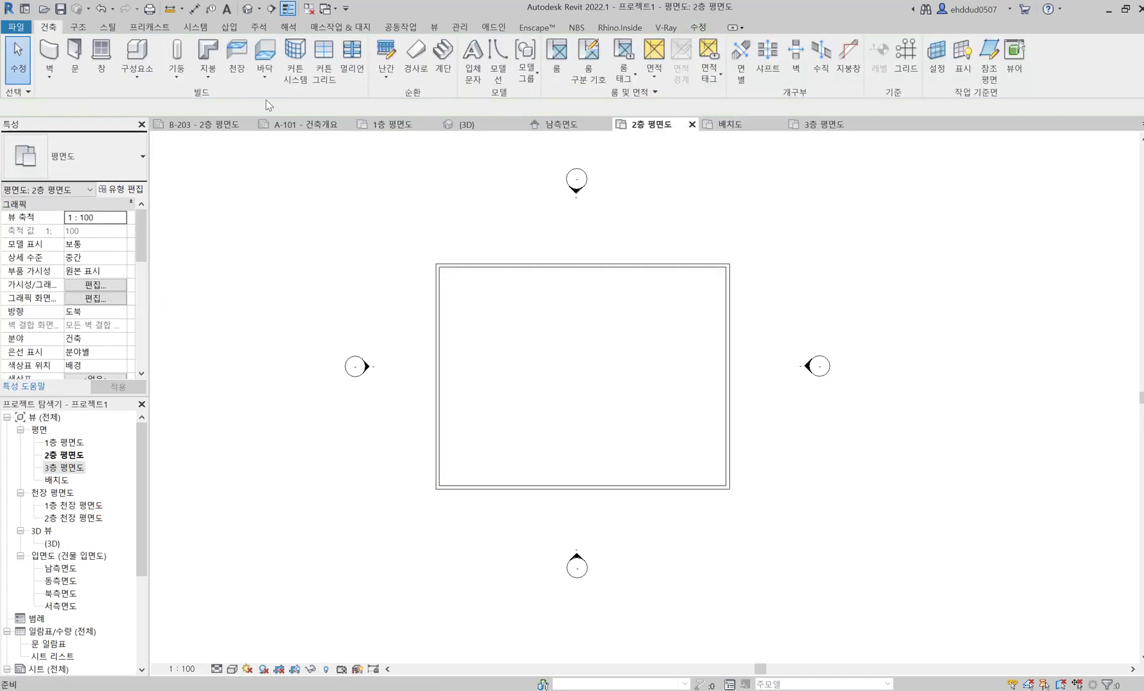
pyautogui.click(258, 64)
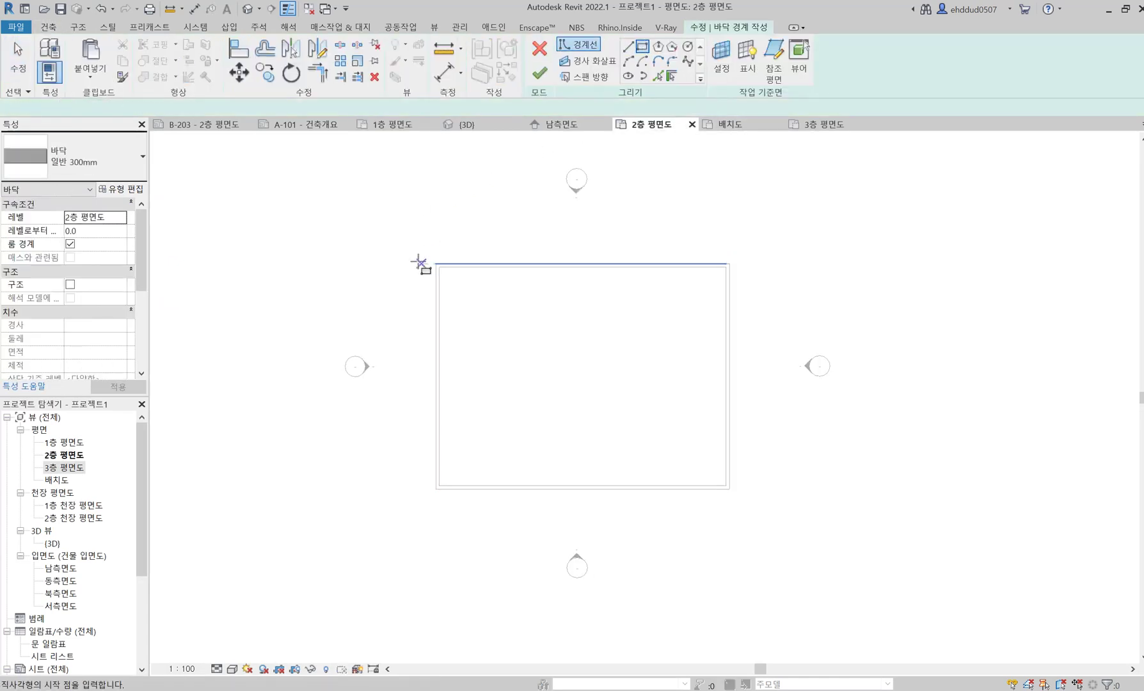
pyautogui.press('Tab')
pyautogui.click(728, 496)
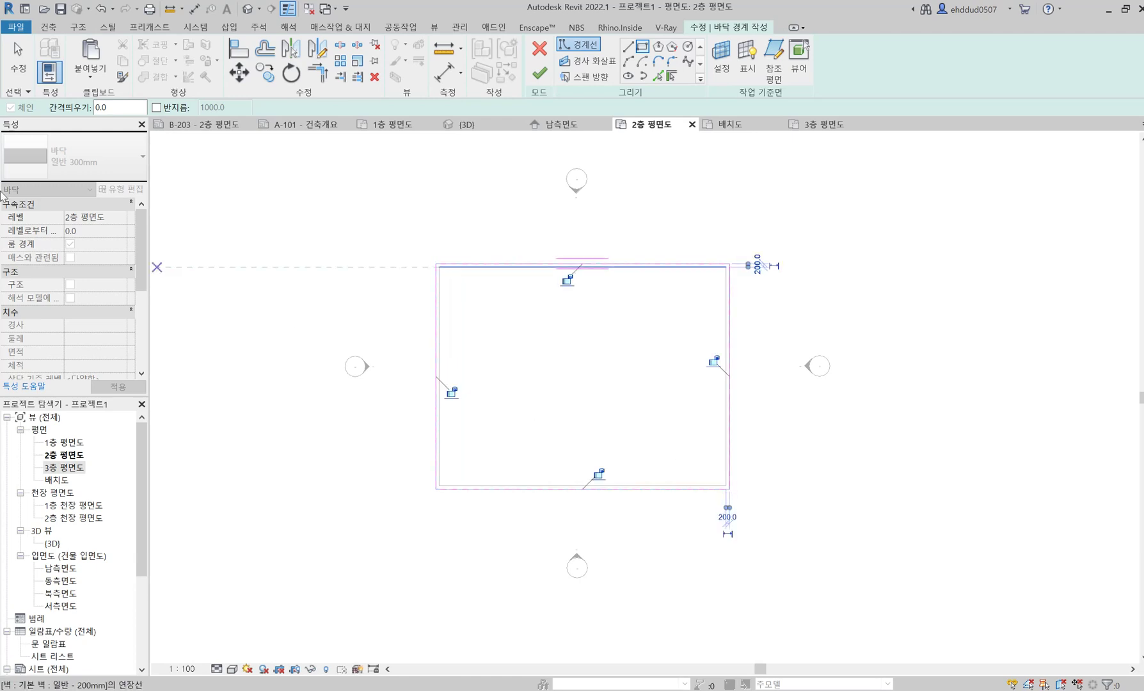
pyautogui.click(96, 156)
pyautogui.scroll(2, 134, 241)
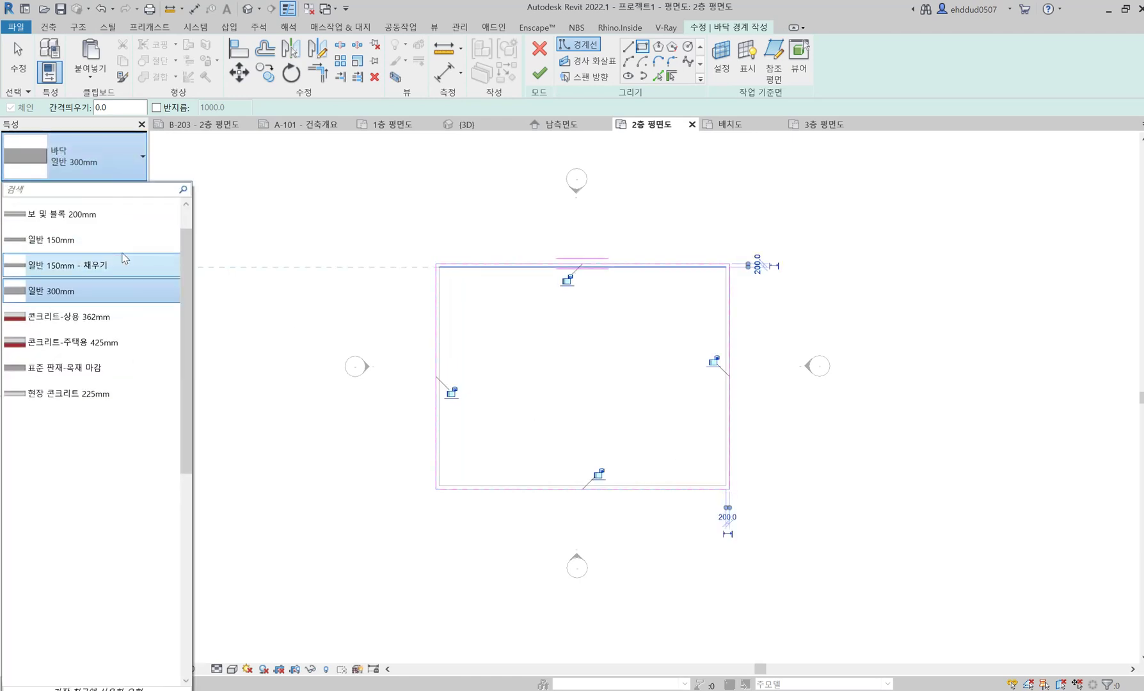
pyautogui.scroll(1, 125, 240)
pyautogui.click(125, 273)
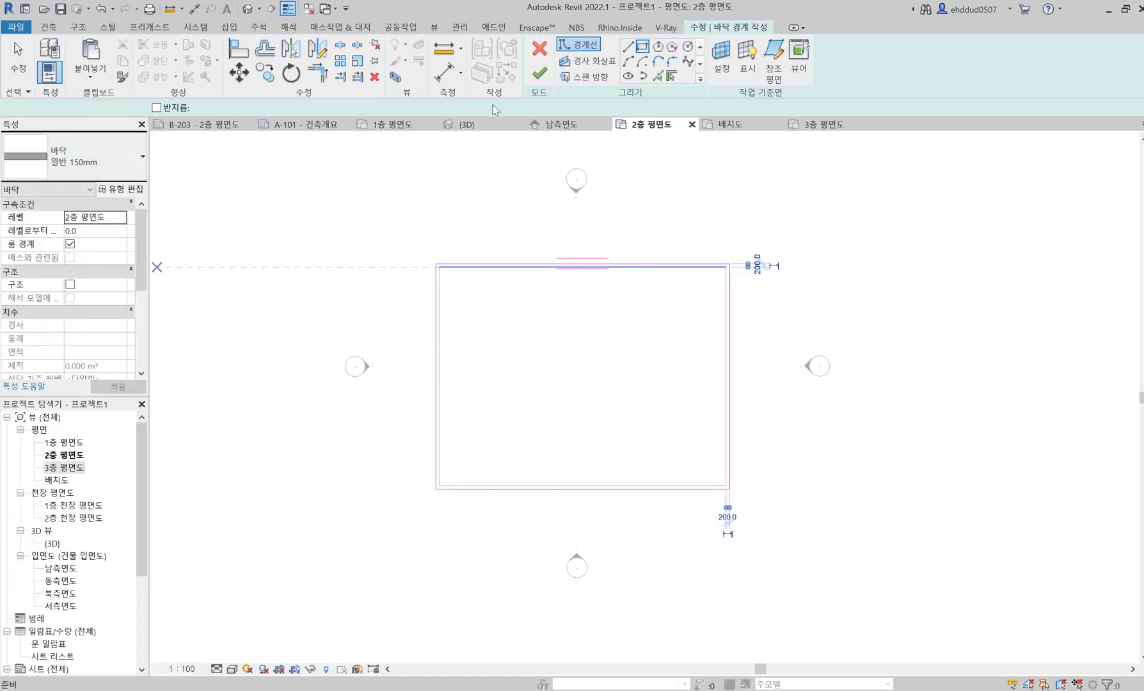
pyautogui.click(539, 72)
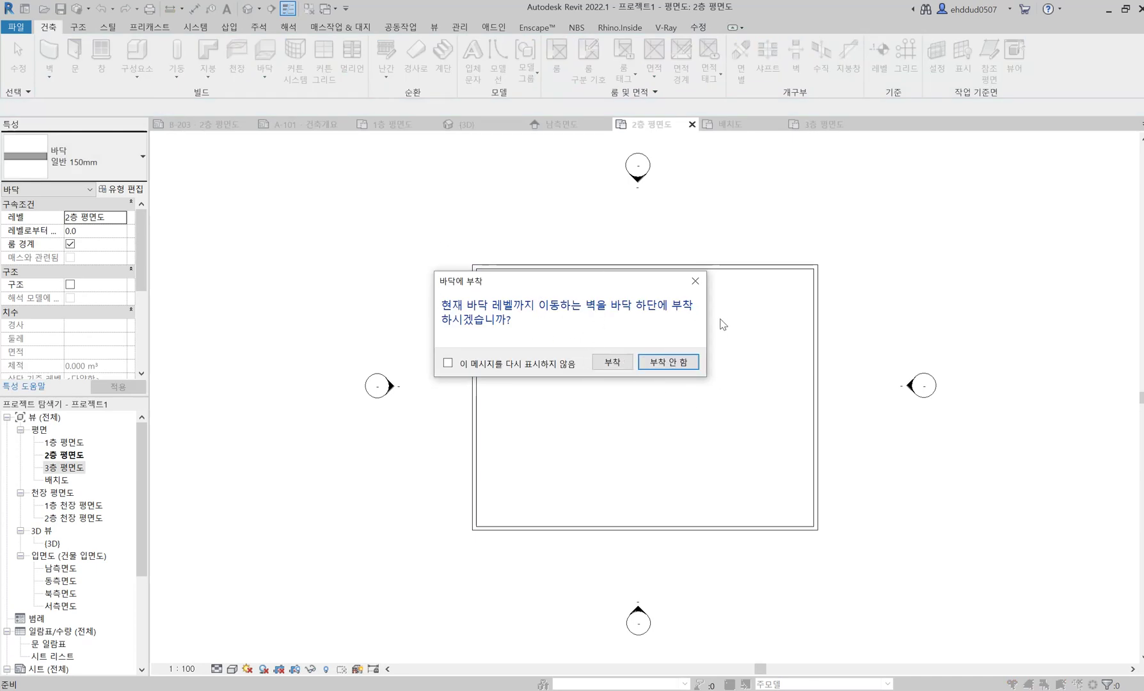
pyautogui.click(668, 362)
pyautogui.click(542, 144)
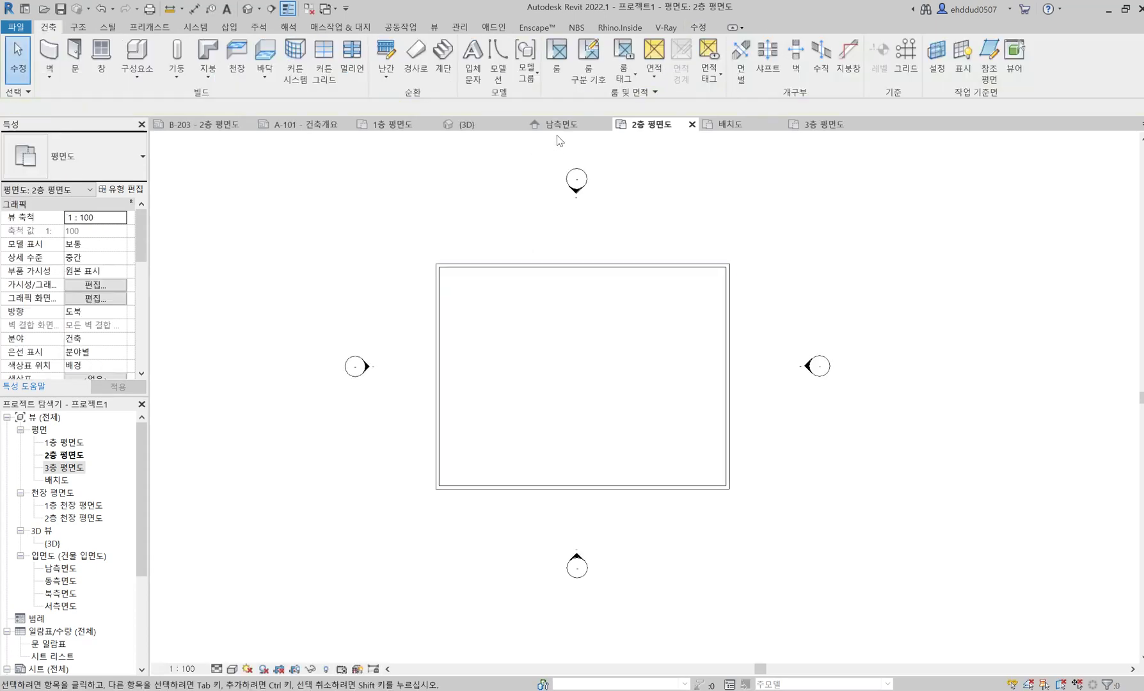
# Start a footprint roof of type 일반 - 400mm in the 3층 평면도 floor plan with a 1000 mm boundary offset.
pyautogui.click(828, 124)
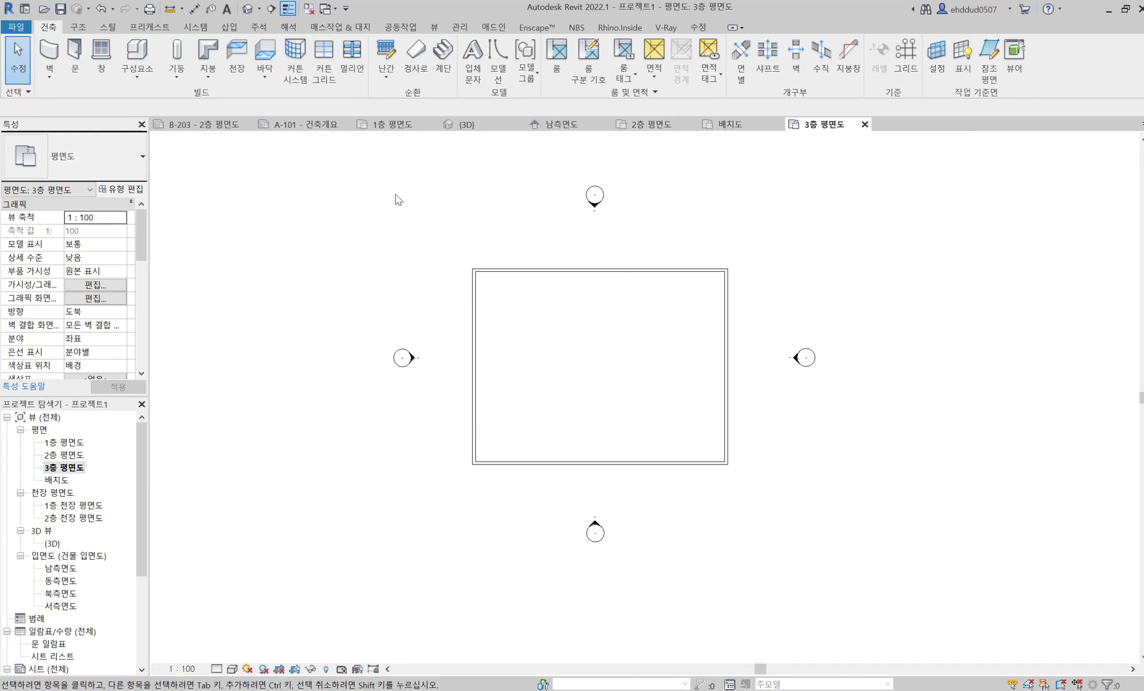
pyautogui.scroll(3, 396, 202)
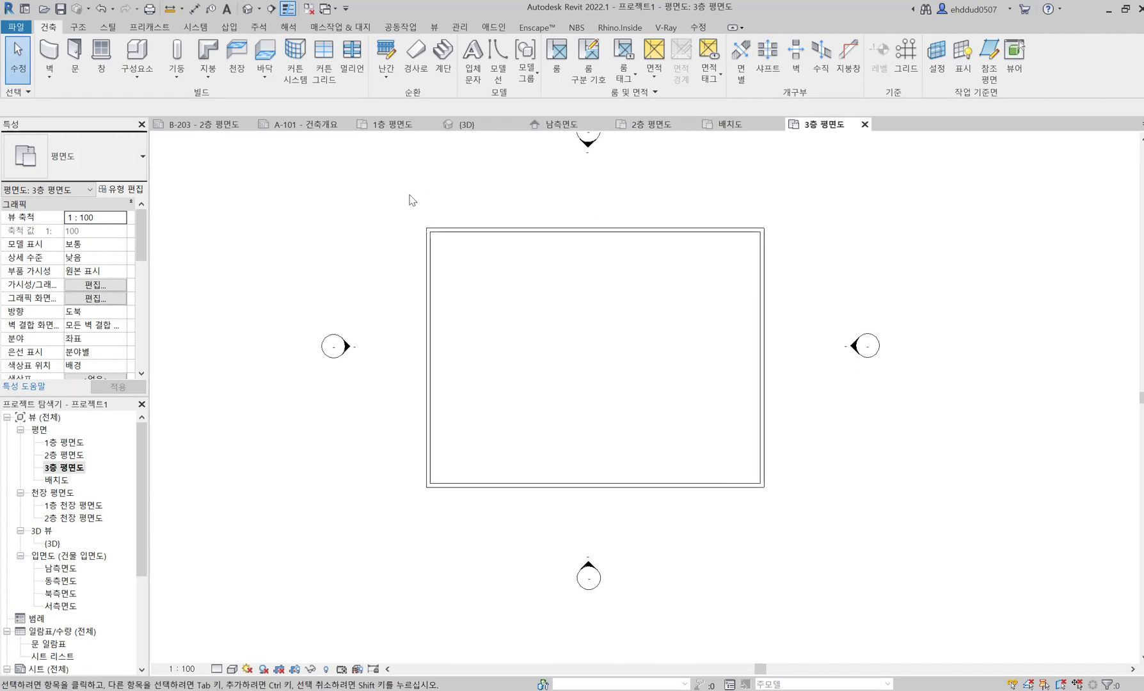
pyautogui.click(208, 54)
pyautogui.click(643, 47)
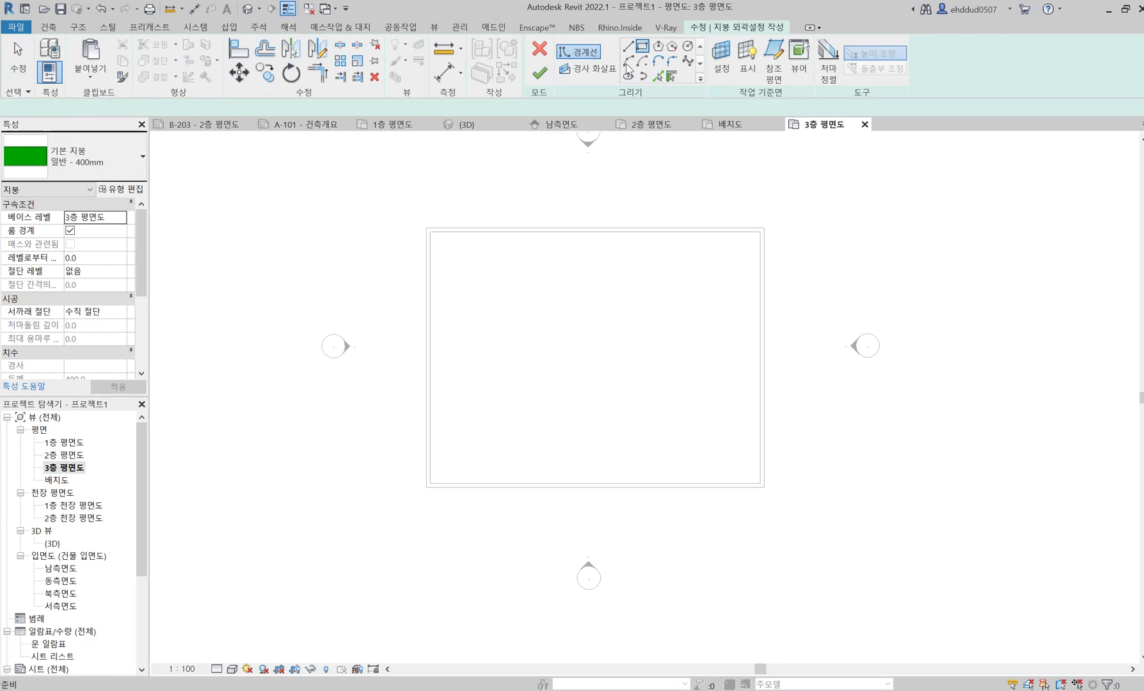
pyautogui.click(89, 156)
pyautogui.click(94, 360)
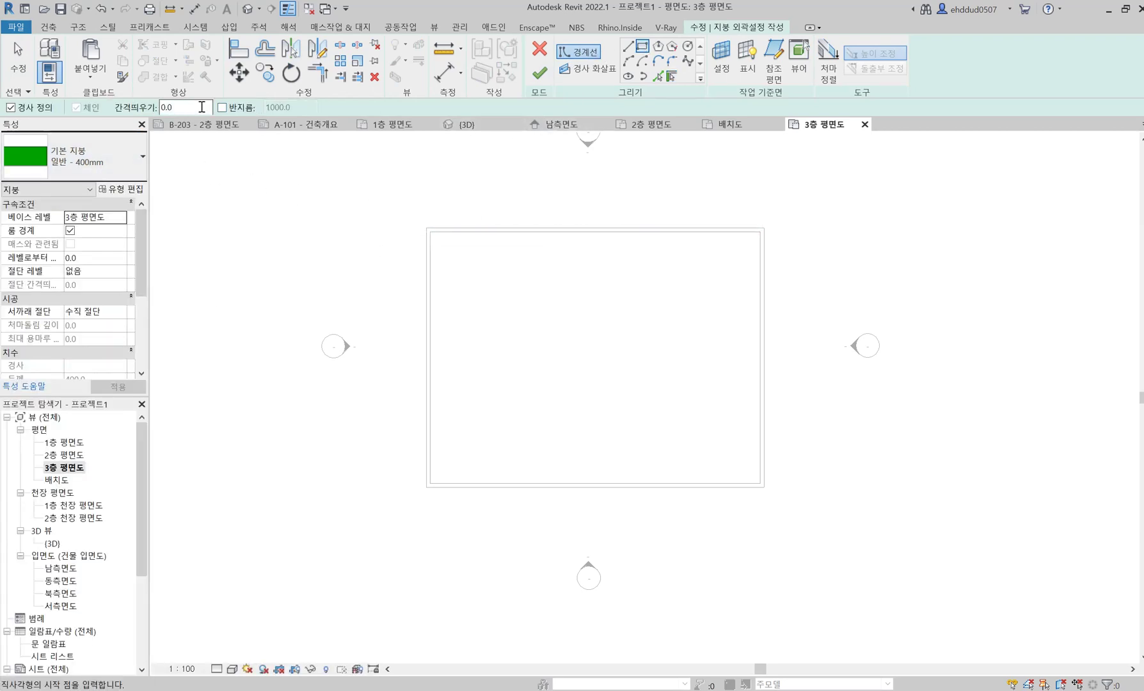
pyautogui.write('1000')
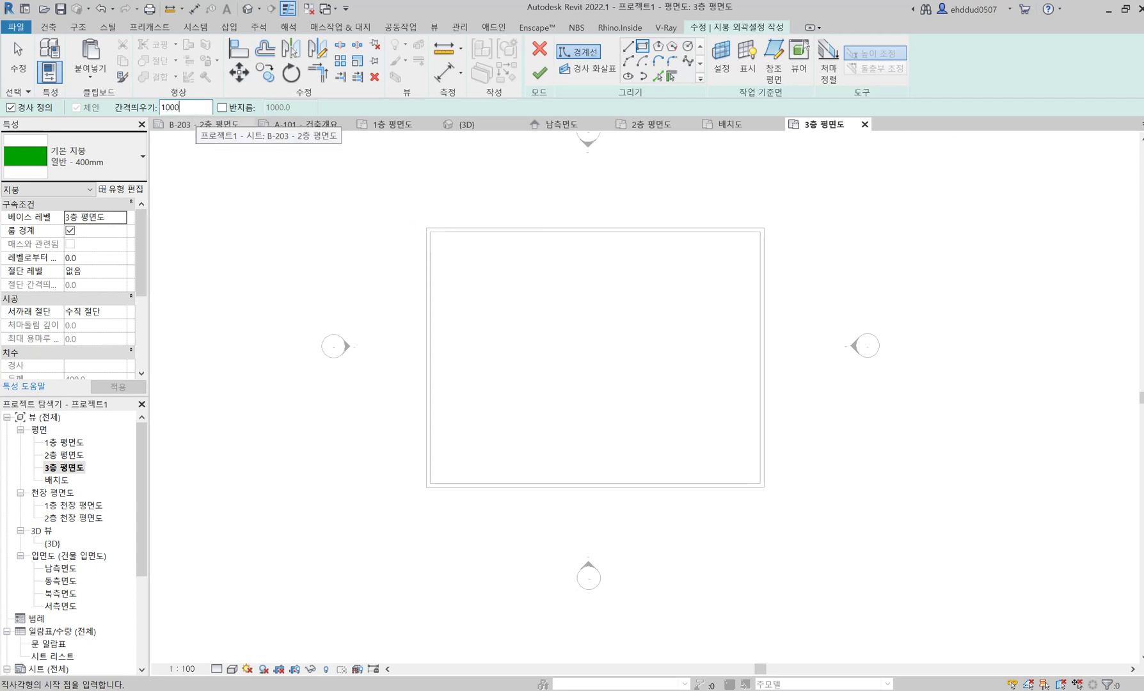
pyautogui.press('Return')
# Trace the roof outline around all four exterior walls with slope-defining edges and finish the roof.
pyautogui.click(657, 76)
pyautogui.click(608, 231)
pyautogui.click(714, 496)
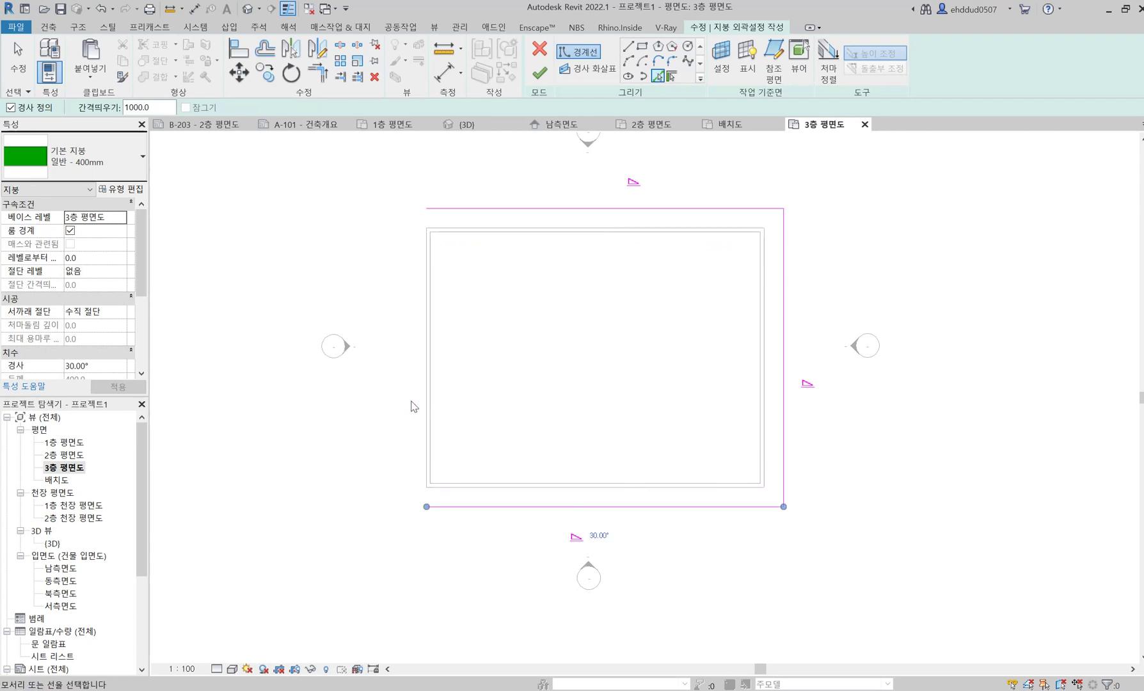
pyautogui.click(426, 405)
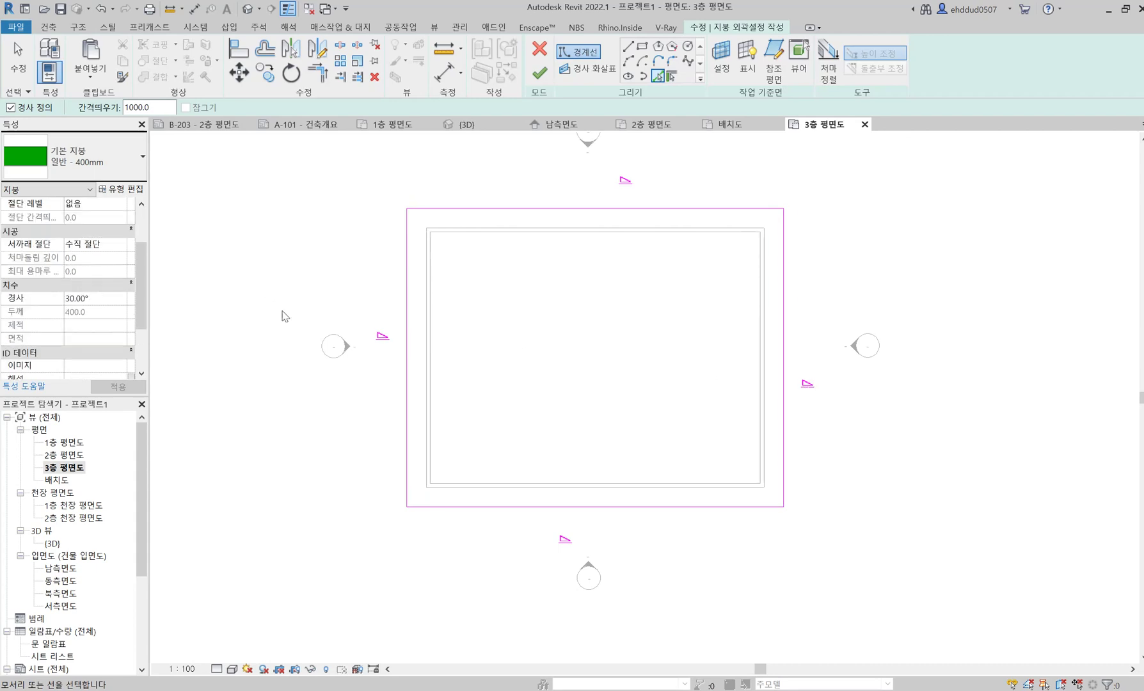
pyautogui.press('Escape')
pyautogui.click(407, 334)
pyautogui.click(778, 341)
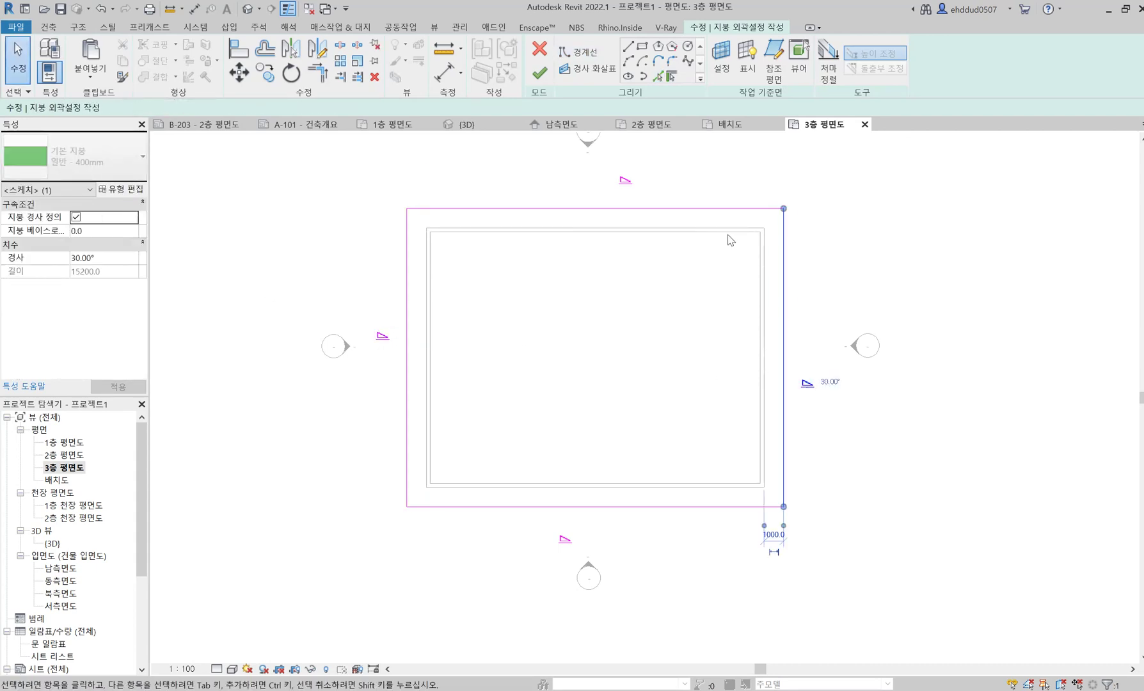
pyautogui.click(715, 210)
pyautogui.click(701, 478)
pyautogui.click(686, 518)
pyautogui.click(620, 148)
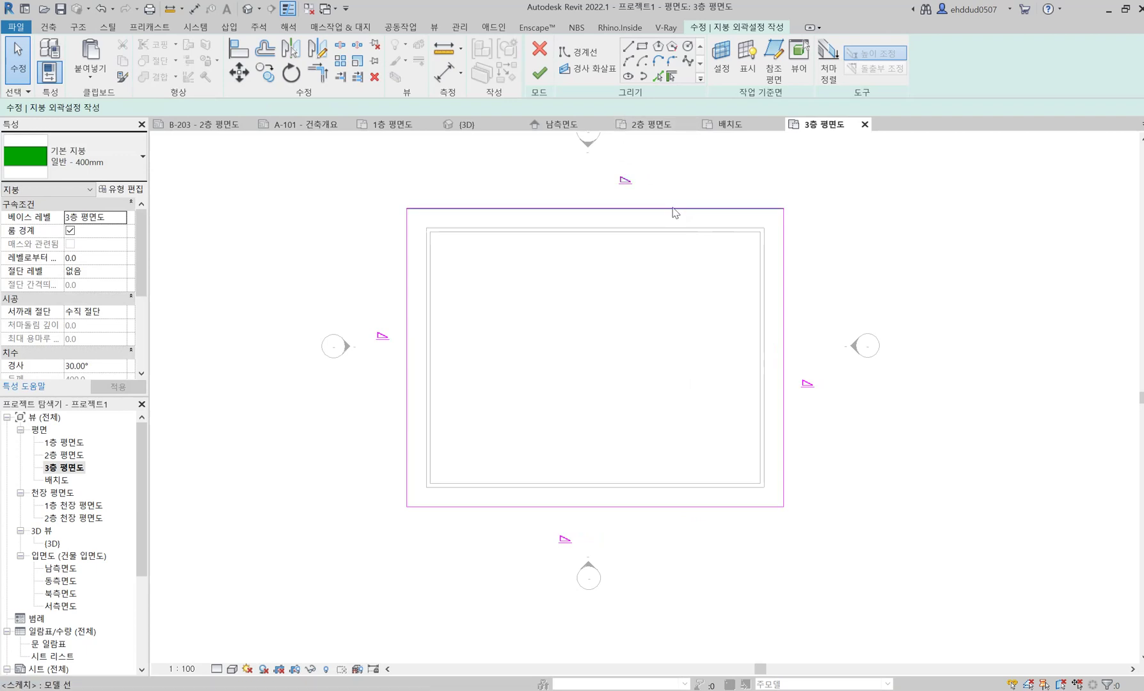
pyautogui.click(539, 73)
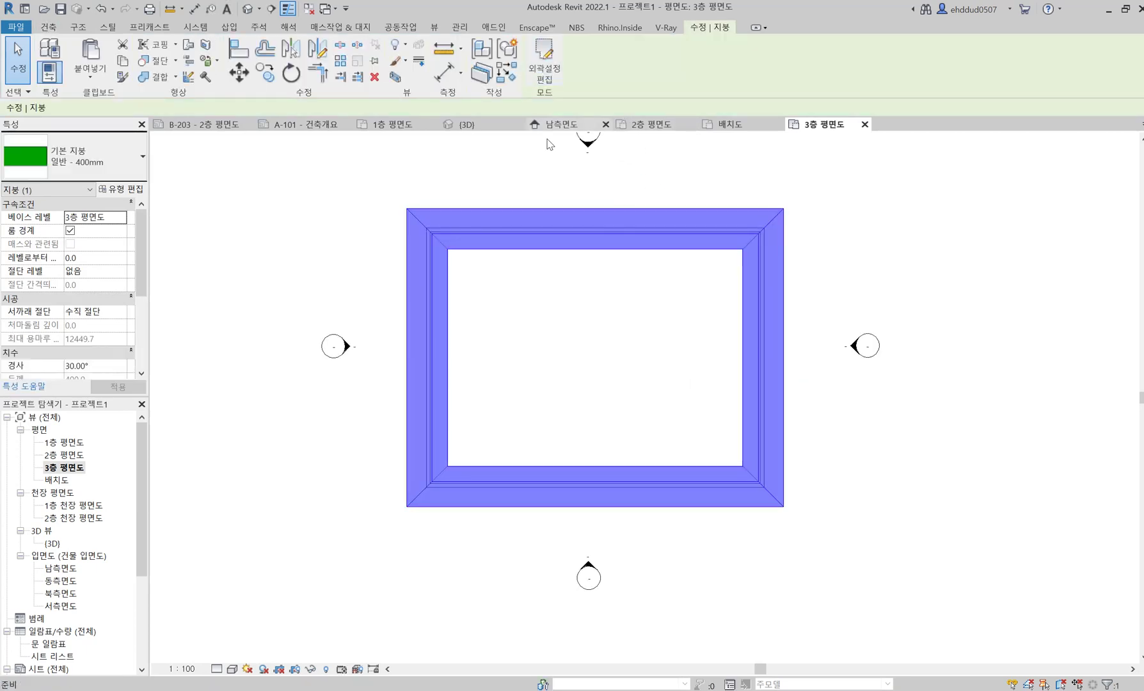
# Inspect the hip roof and both storeys from several sides in the default 3D view.
pyautogui.click(469, 126)
pyautogui.click(771, 263)
pyautogui.keyDown('shift'); pyautogui.moveTo(531, 315); pyautogui.dragTo(621, 263, button='middle'); pyautogui.keyUp('shift')
pyautogui.click(624, 292)
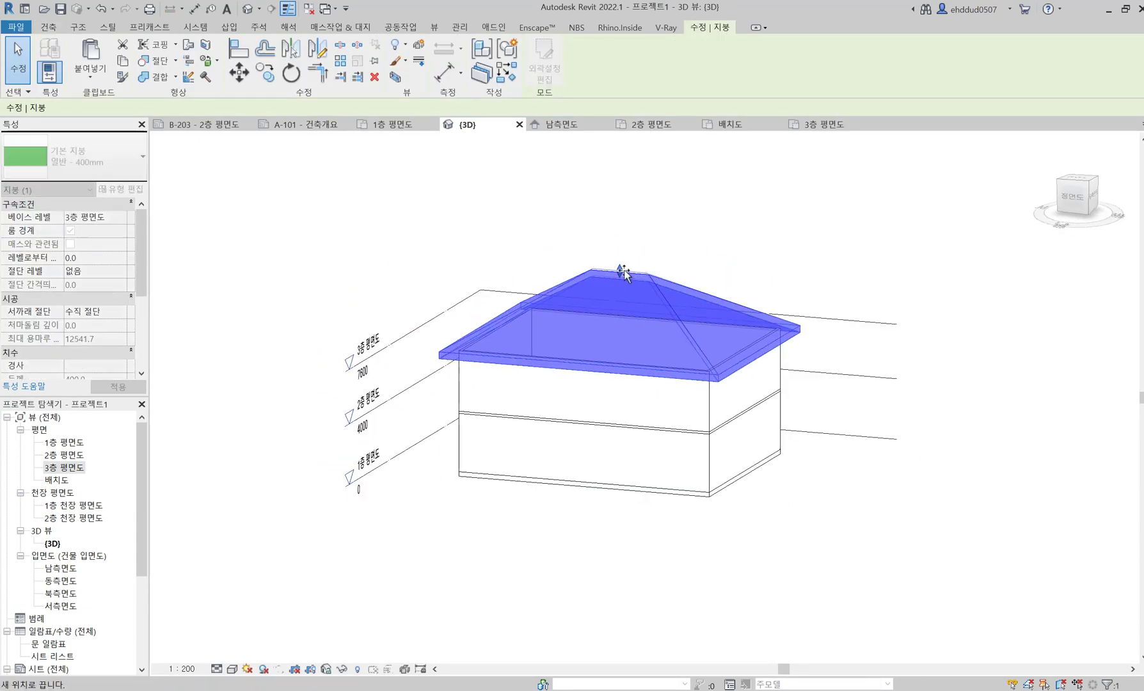
pyautogui.keyDown('shift'); pyautogui.moveTo(691, 287); pyautogui.dragTo(843, 274, button='middle'); pyautogui.keyUp('shift')
pyautogui.click(842, 274)
pyautogui.keyDown('shift'); pyautogui.moveTo(621, 294); pyautogui.dragTo(593, 449, button='middle'); pyautogui.keyUp('shift')
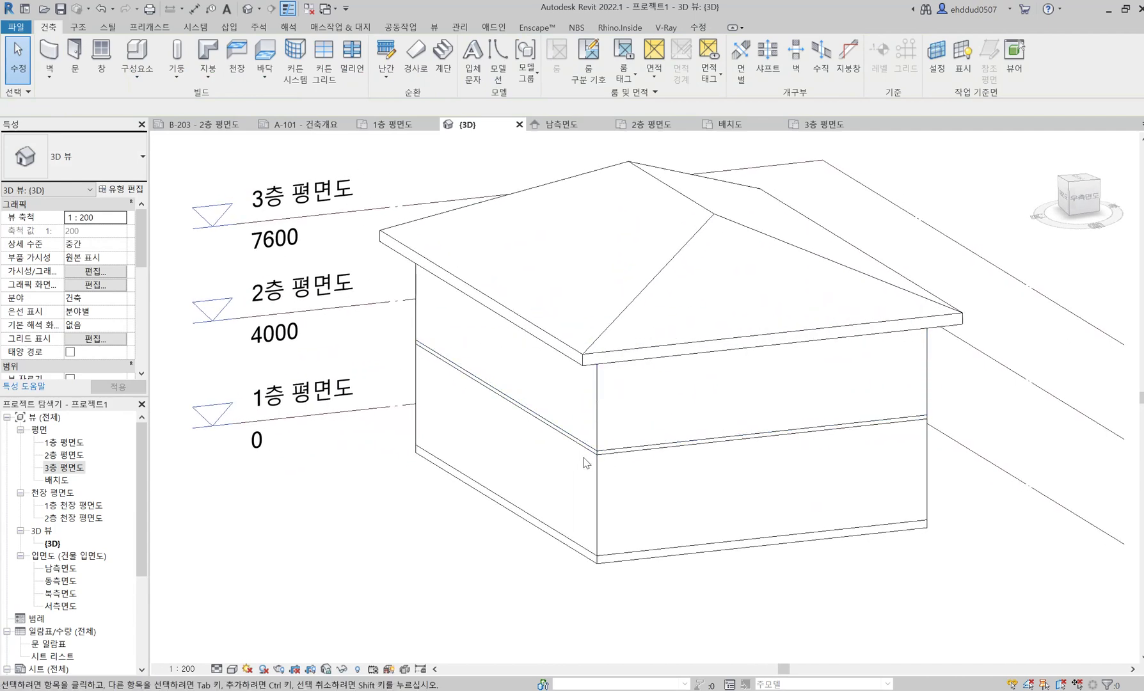
# Set the top offset of the four first-storey walls to -150 mm so they stop beneath the second-floor slab.
pyautogui.scroll(5, 614, 450)
pyautogui.scroll(2, 614, 451)
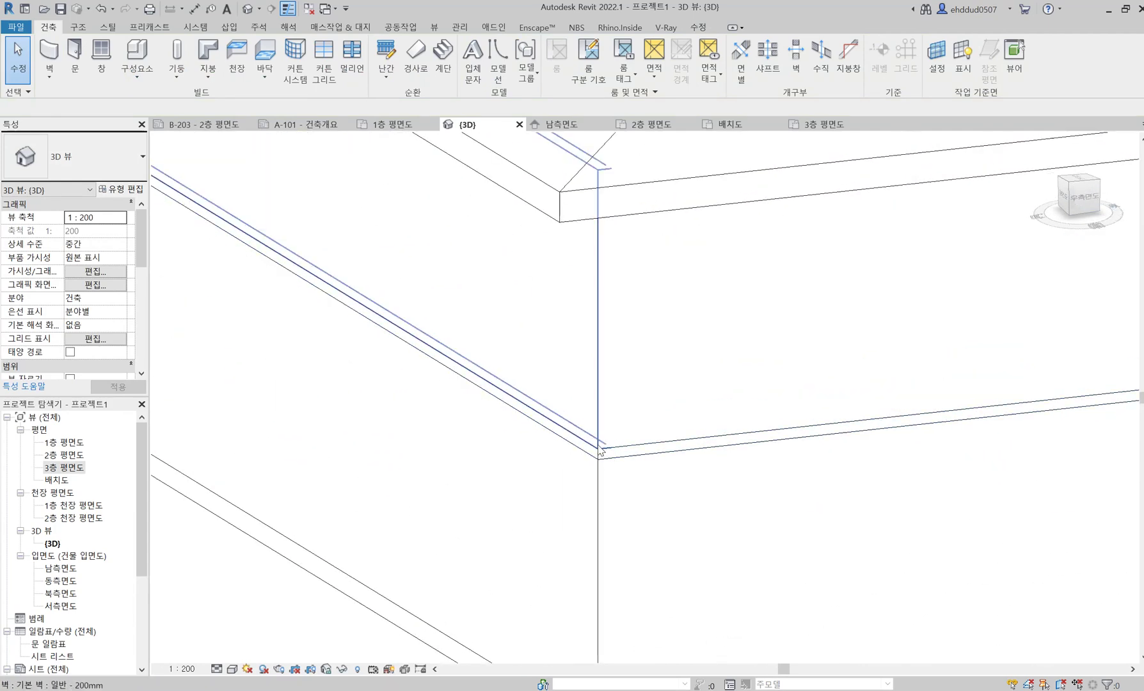
pyautogui.click(597, 460)
pyautogui.keyDown('shift'); pyautogui.moveTo(597, 461); pyautogui.dragTo(634, 409, button='middle'); pyautogui.keyUp('shift')
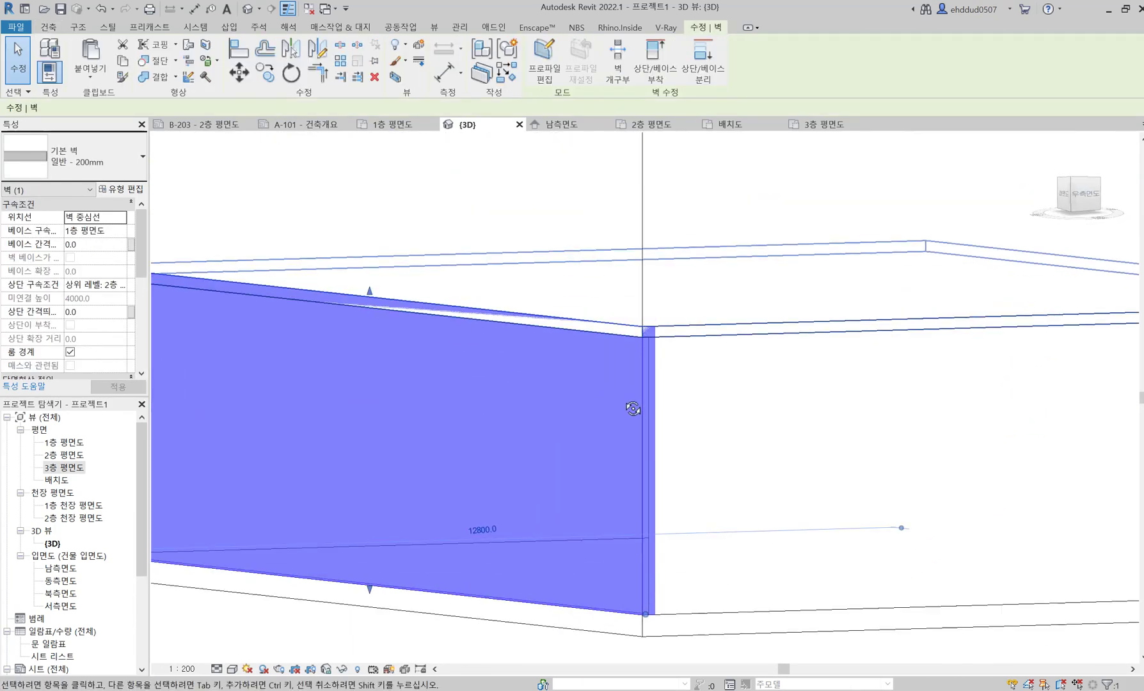
pyautogui.scroll(-3, 636, 407)
pyautogui.click(655, 396)
pyautogui.press('Tab')
pyautogui.click(637, 404)
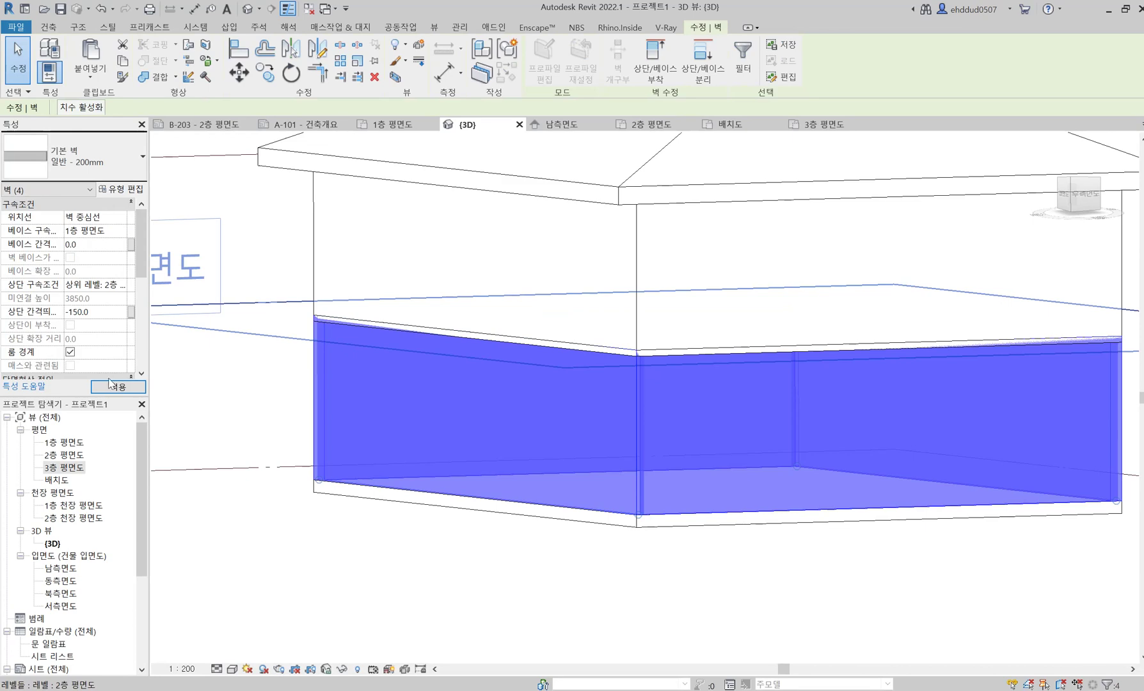
pyautogui.click(119, 387)
pyautogui.click(199, 398)
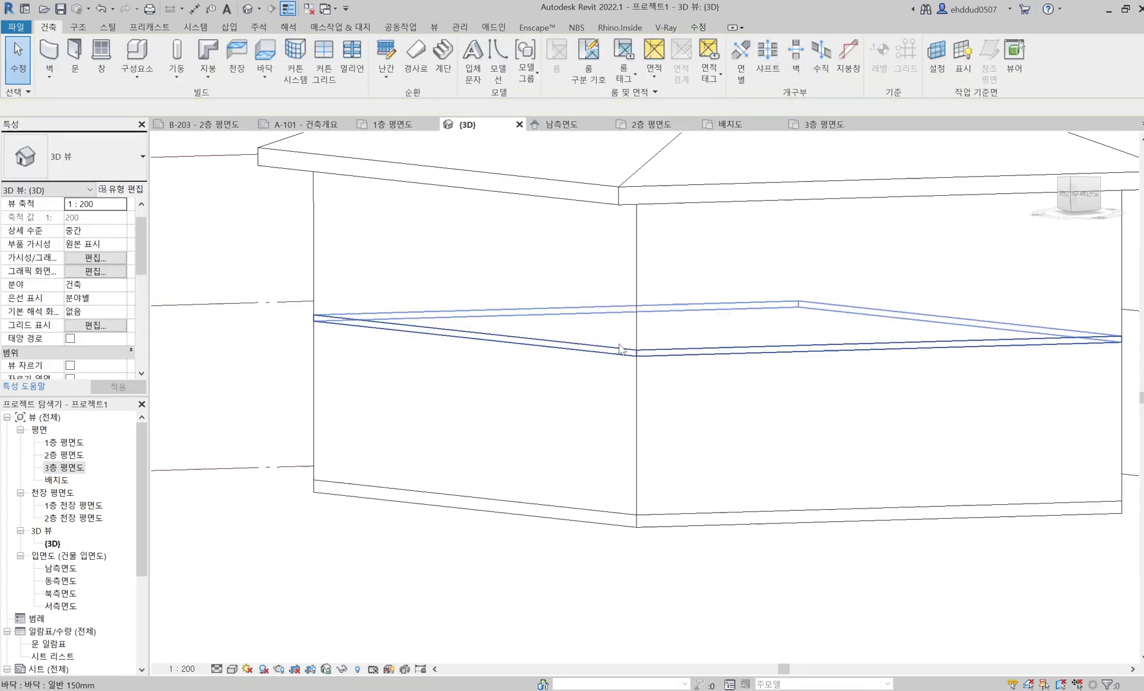
# Examine the wall and slab junctions and the whole building from different angles in the 3D view.
pyautogui.click(638, 314)
pyautogui.keyDown('shift'); pyautogui.moveTo(634, 281); pyautogui.dragTo(448, 243, button='middle'); pyautogui.keyUp('shift')
pyautogui.scroll(1, 427, 222)
pyautogui.press('Escape')
pyautogui.click(445, 190)
pyautogui.keyDown('shift'); pyautogui.moveTo(445, 190); pyautogui.dragTo(748, 392, button='middle'); pyautogui.keyUp('shift')
pyautogui.scroll(-3, 561, 295)
pyautogui.scroll(-2, 748, 392)
pyautogui.scroll(1, 787, 442)
pyautogui.click(787, 442)
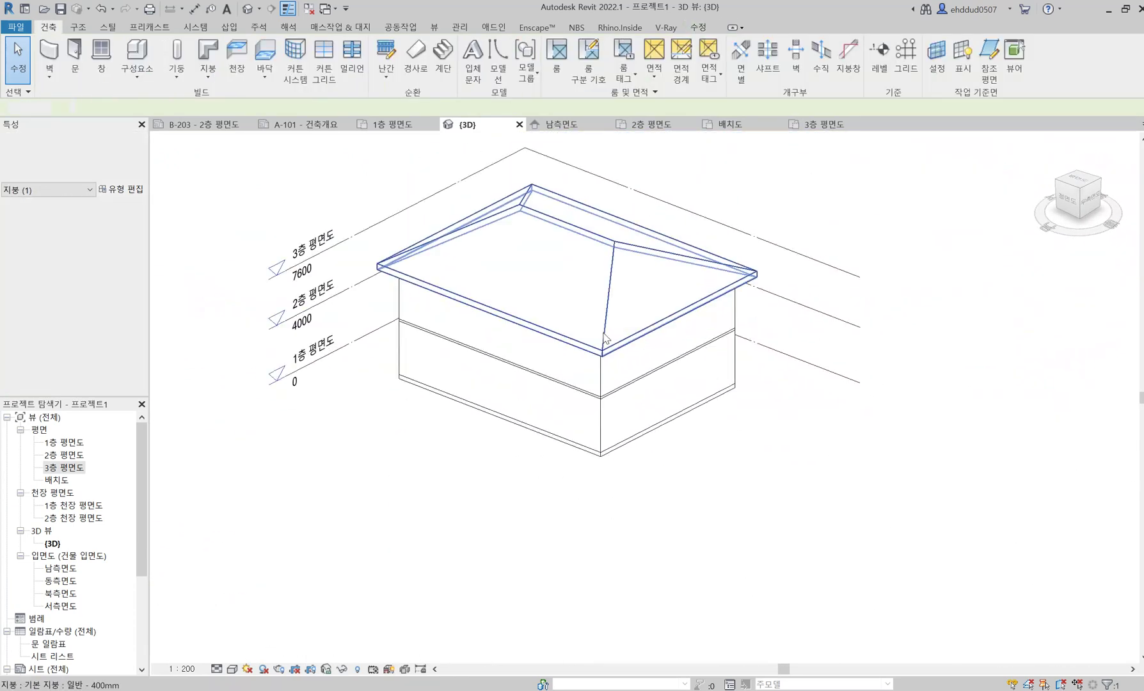
# Place an outward-opening 단일_패널 1100x2050mm door in the north wall of the 1층 평면도 plan, about 400 mm from the east wall.
pyautogui.click(385, 125)
pyautogui.moveTo(527, 338); pyautogui.dragTo(443, 311, button='middle')
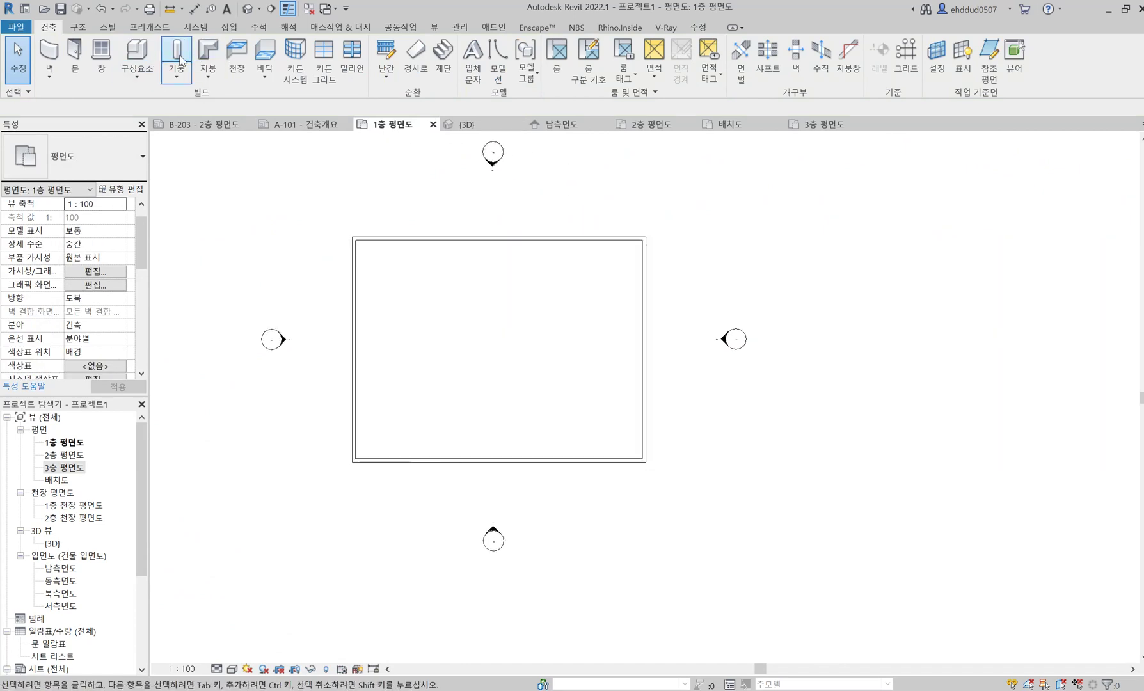
pyautogui.click(75, 53)
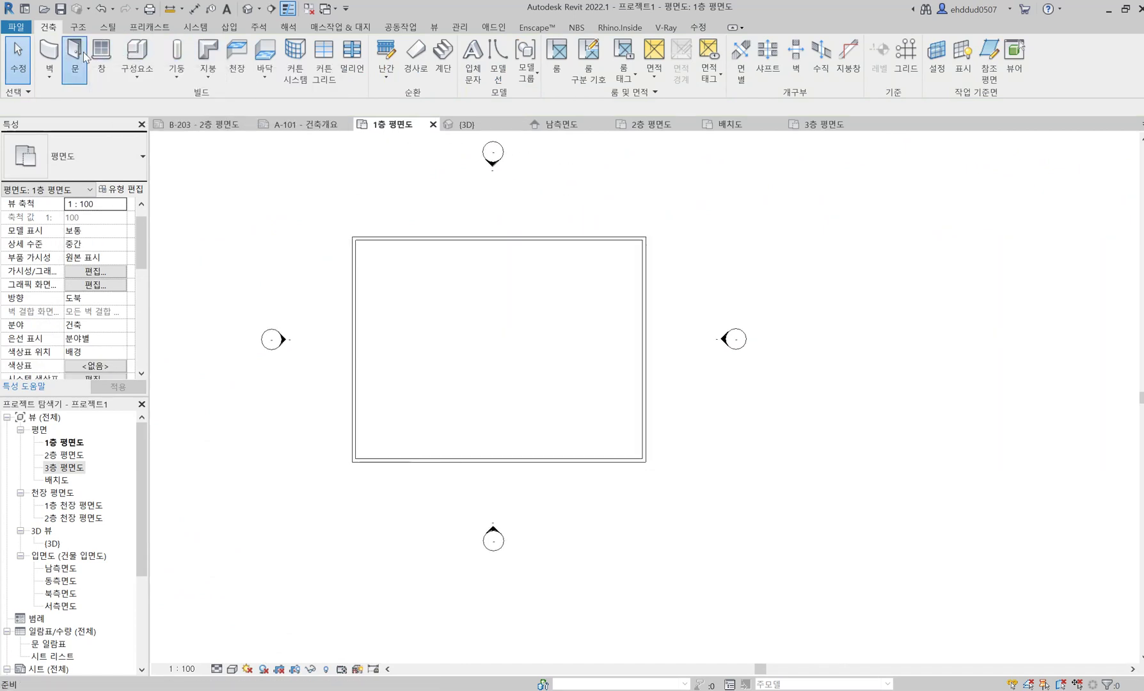
pyautogui.scroll(2, 384, 237)
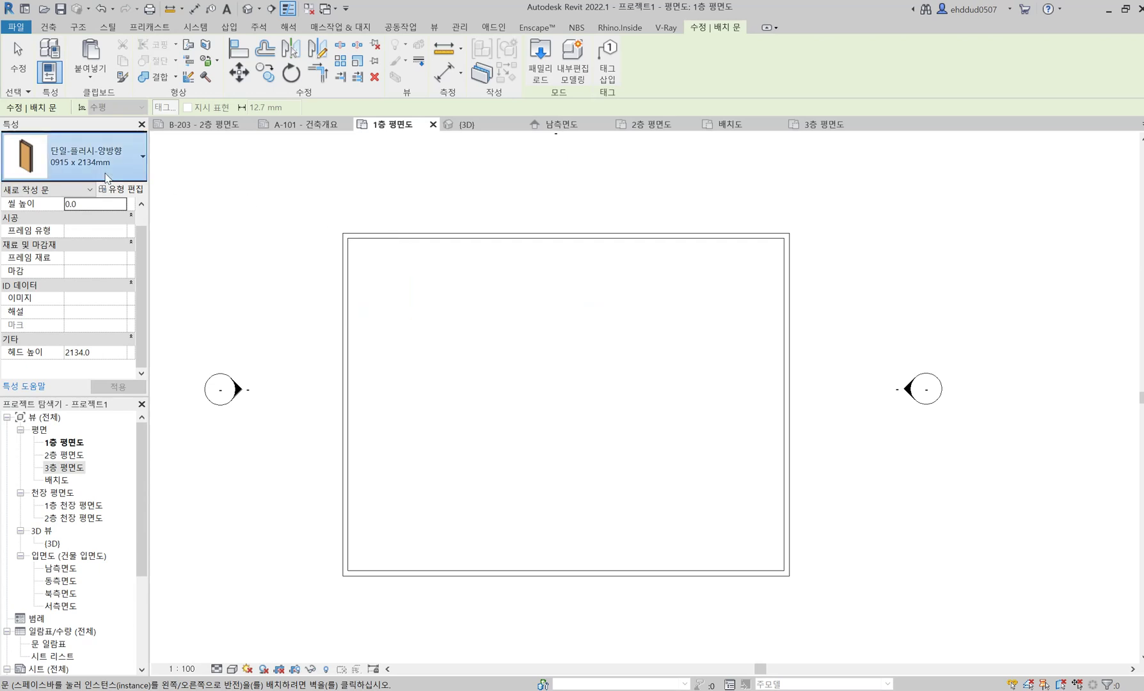
pyautogui.click(77, 157)
pyautogui.scroll(-8, 112, 395)
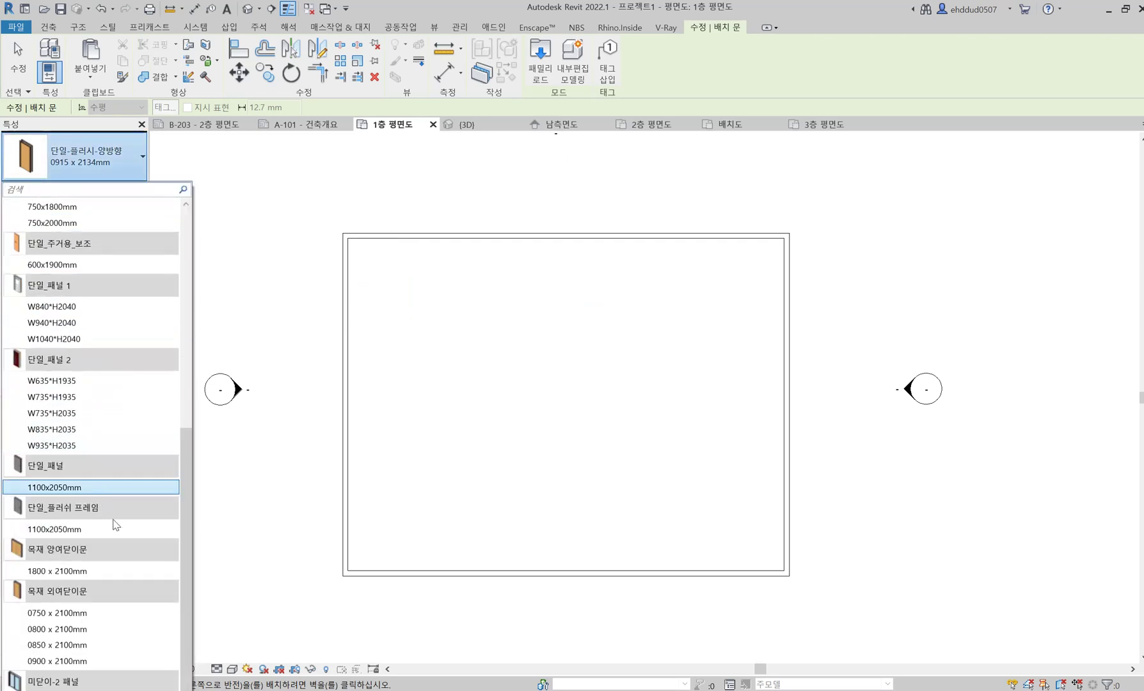
pyautogui.click(117, 487)
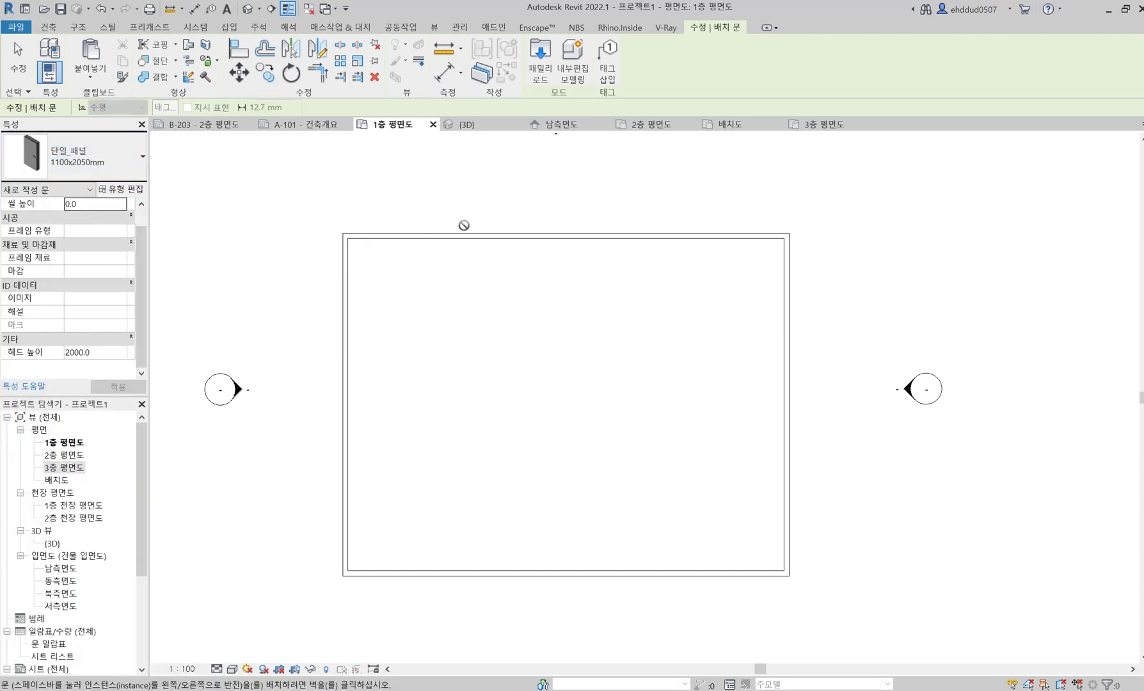
pyautogui.scroll(-2, 427, 307)
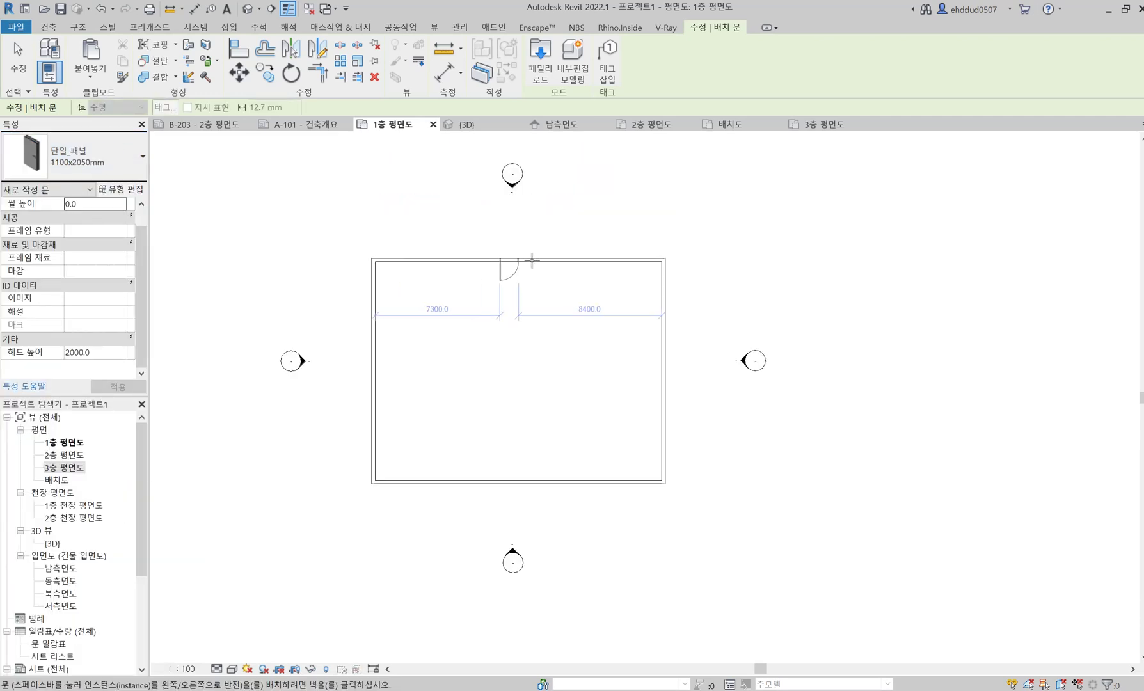
pyautogui.click(646, 255)
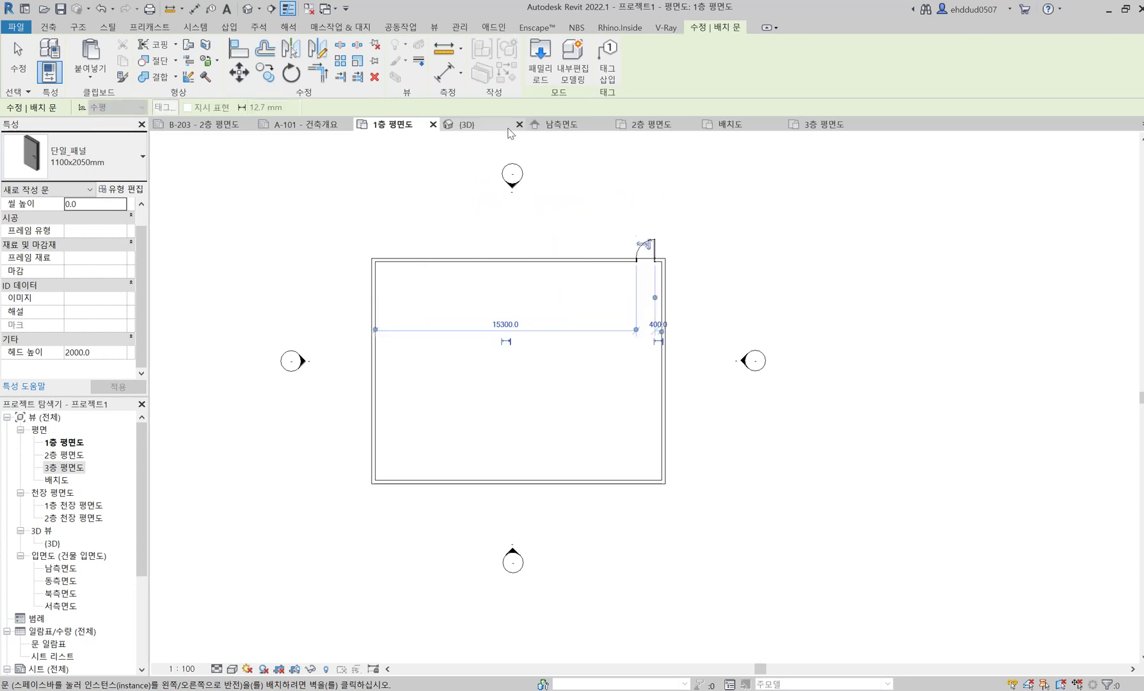
# Place two 고정 단일 1000 x 1200mm windows in the west wall of the 1층 평면도 plan, the southern one about 3200 mm from the south wall.
pyautogui.press('Escape')
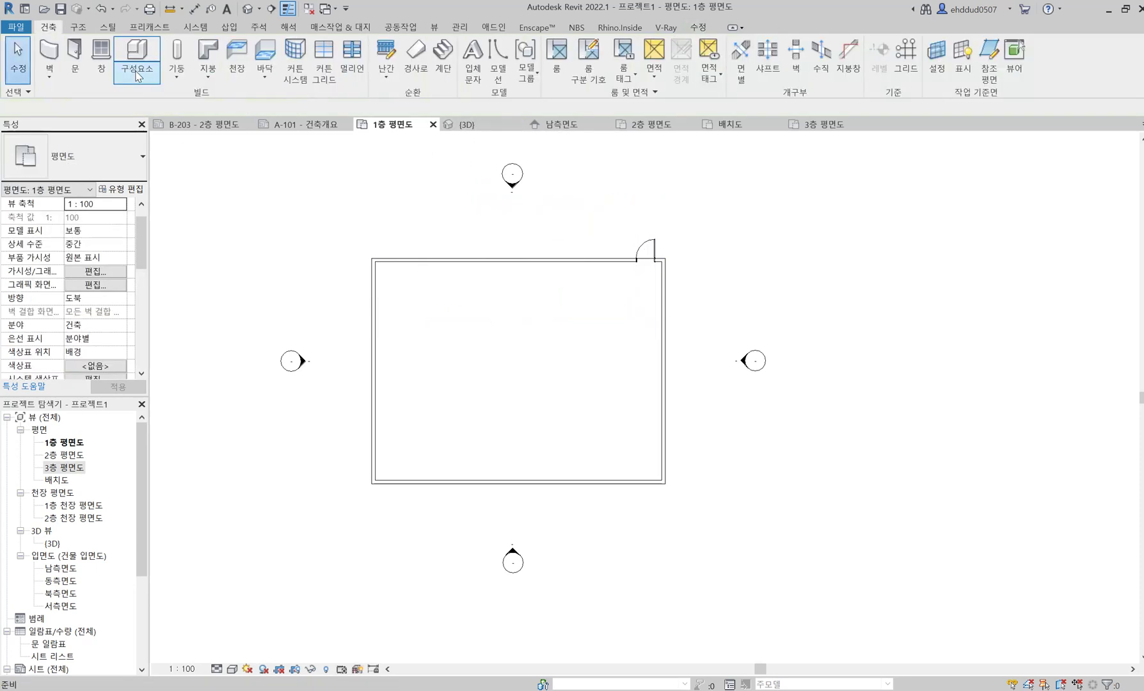
pyautogui.press('w')
pyautogui.press('n')
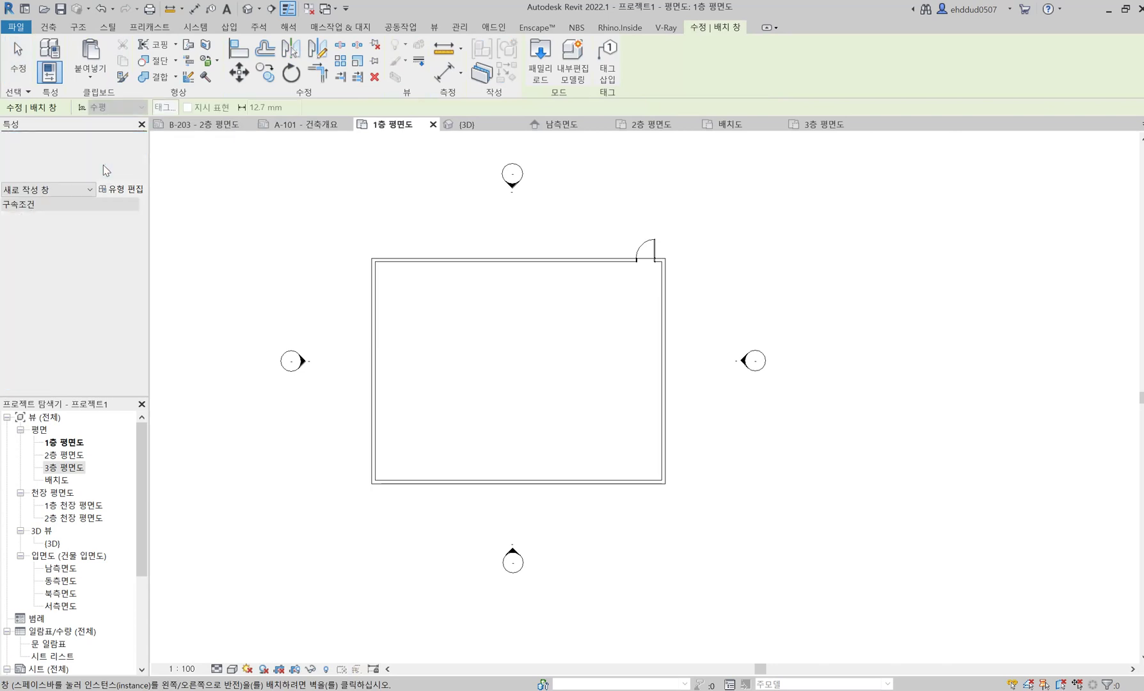
pyautogui.click(105, 171)
pyautogui.scroll(2, 96, 307)
pyautogui.scroll(5, 104, 261)
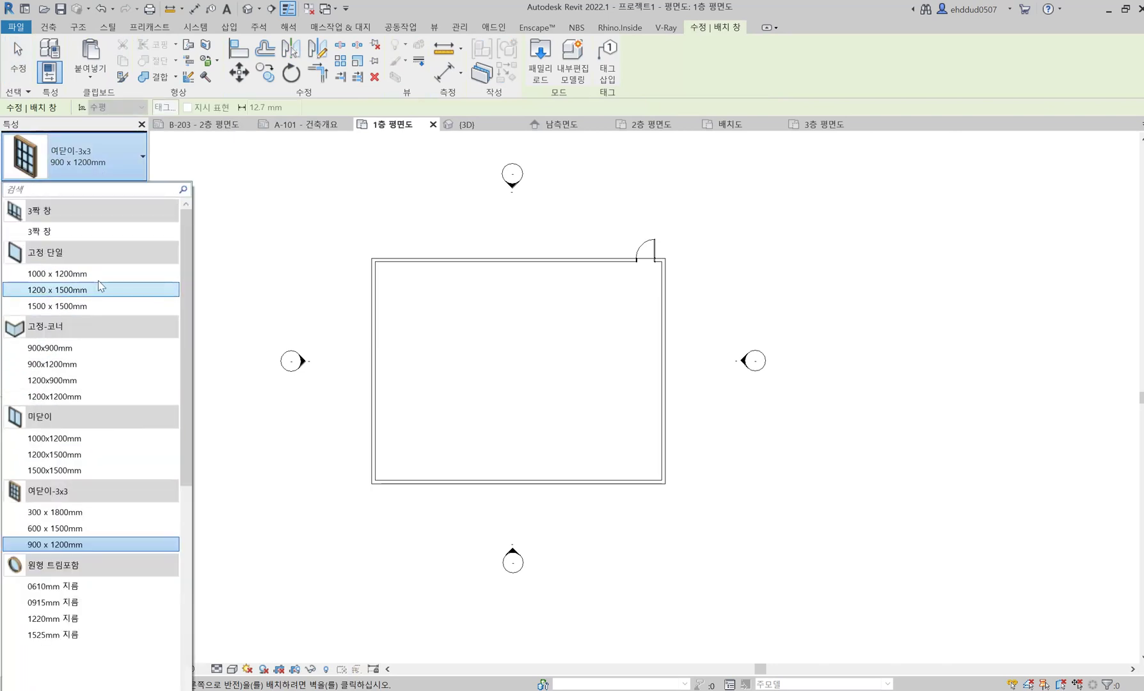
pyautogui.click(102, 274)
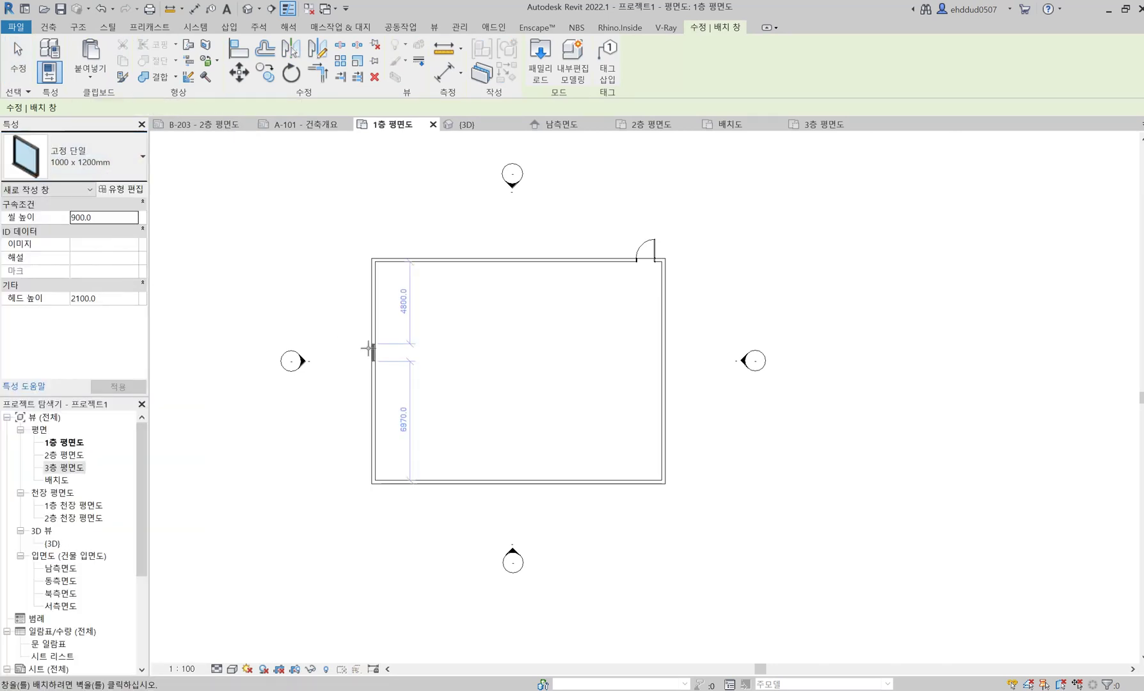
pyautogui.click(372, 312)
pyautogui.click(372, 417)
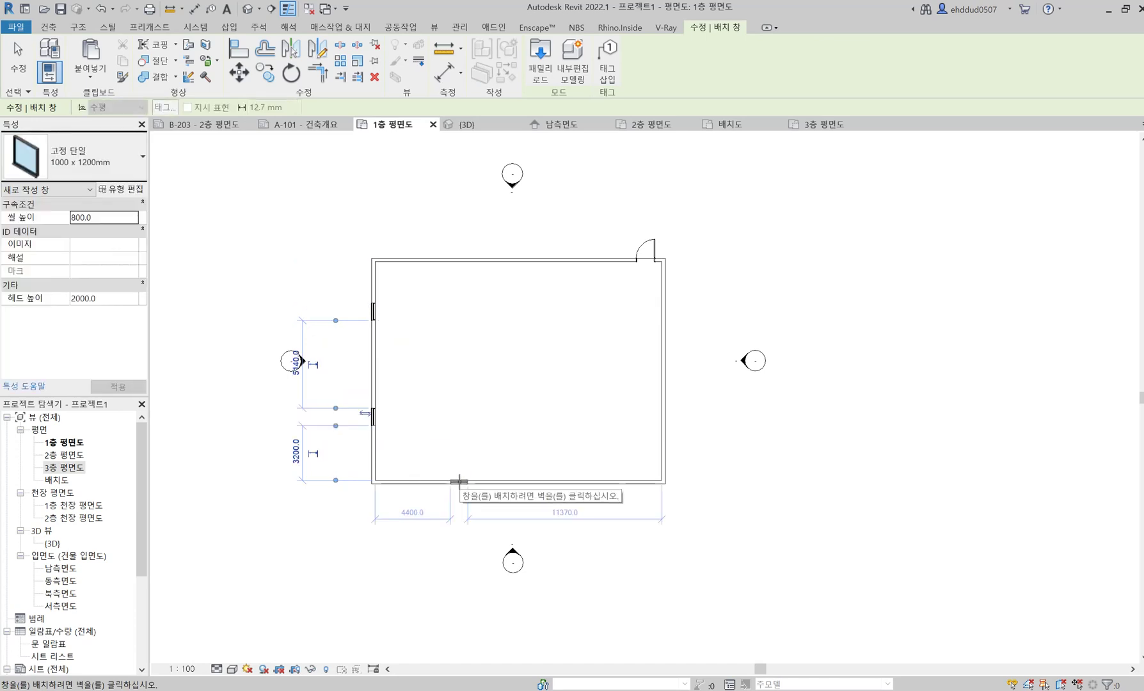
pyautogui.press('Escape')
# Mirror the two west-wall windows about the building's vertical centreline onto the east wall.
pyautogui.moveTo(336, 281); pyautogui.dragTo(450, 448)
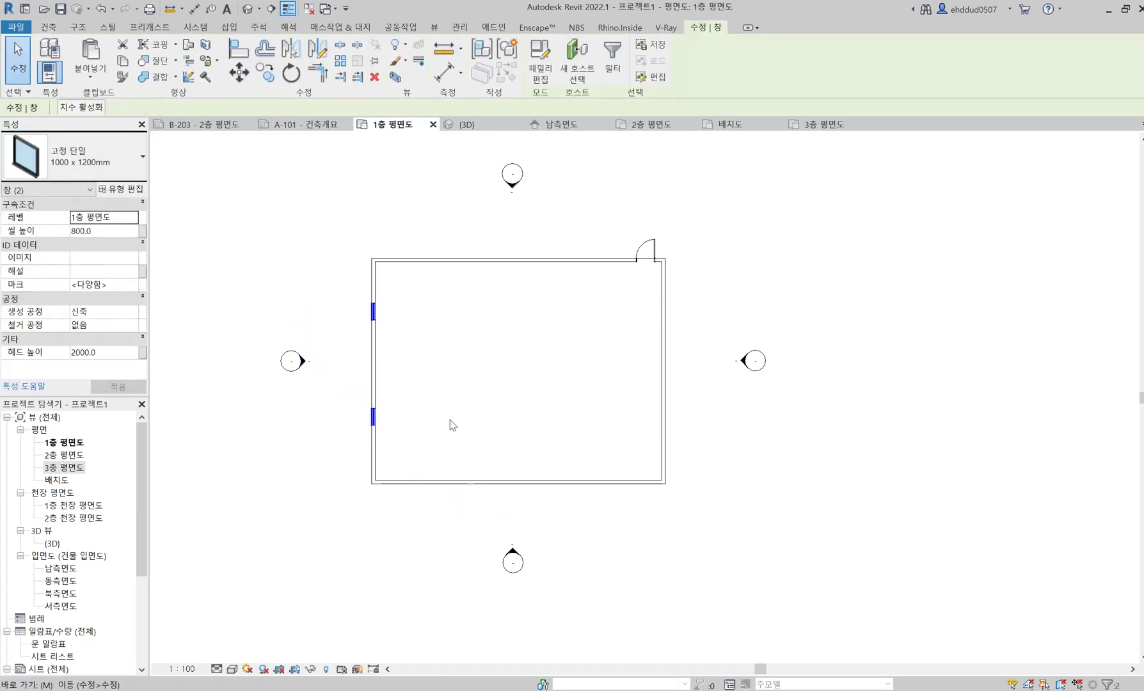
pyautogui.click(522, 258)
pyautogui.click(522, 332)
pyautogui.press('Escape')
# Copy the four first-storey windows and paste them aligned to the 2층 평면도 level, checking both storeys in the 3D view.
pyautogui.moveTo(317, 290)
pyautogui.mouseDown()
pyautogui.moveTo(640, 437)
pyautogui.moveTo(678, 419)
pyautogui.mouseUp()
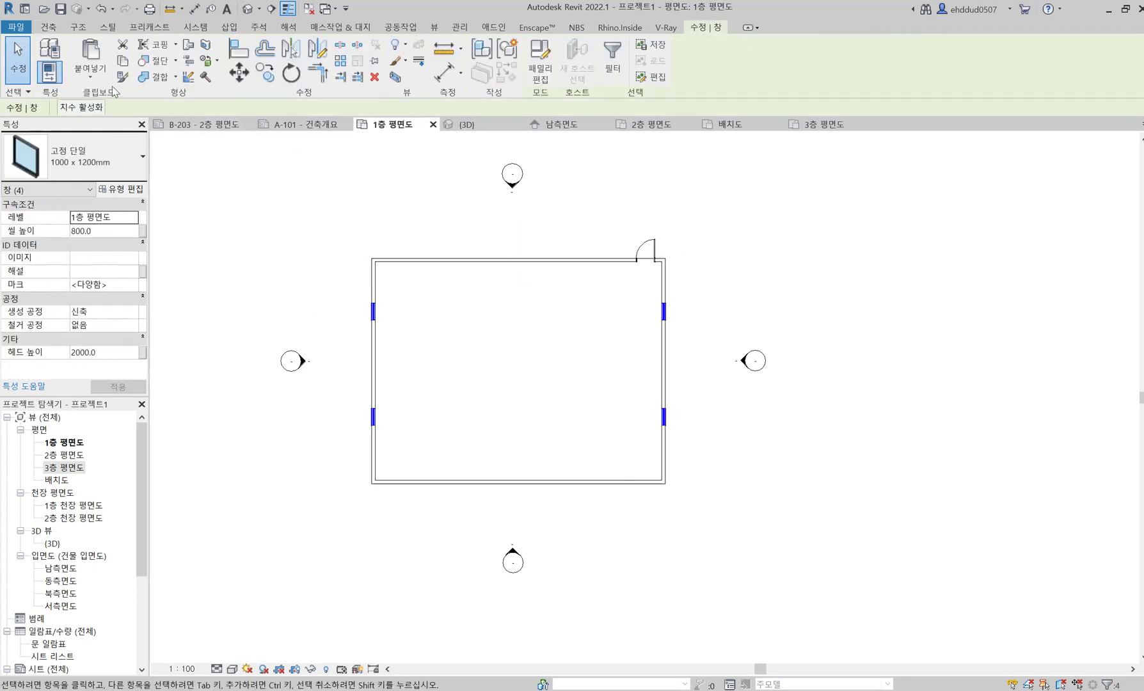
pyautogui.press('Escape')
pyautogui.click(698, 27)
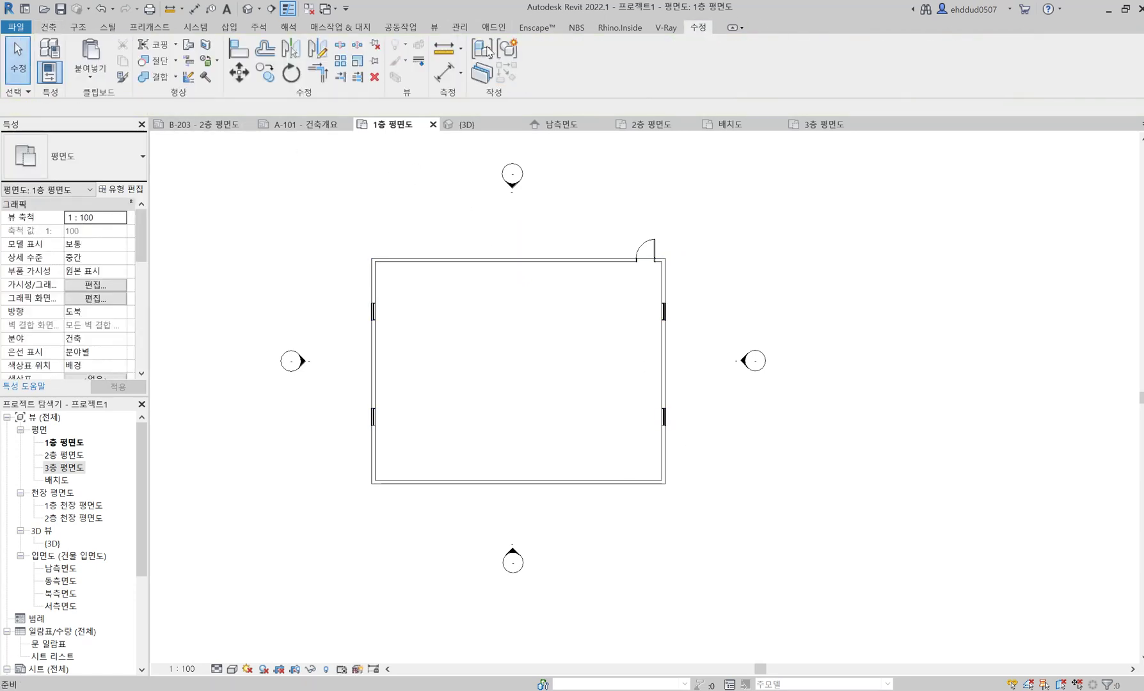
pyautogui.click(95, 72)
pyautogui.click(134, 131)
pyautogui.click(921, 393)
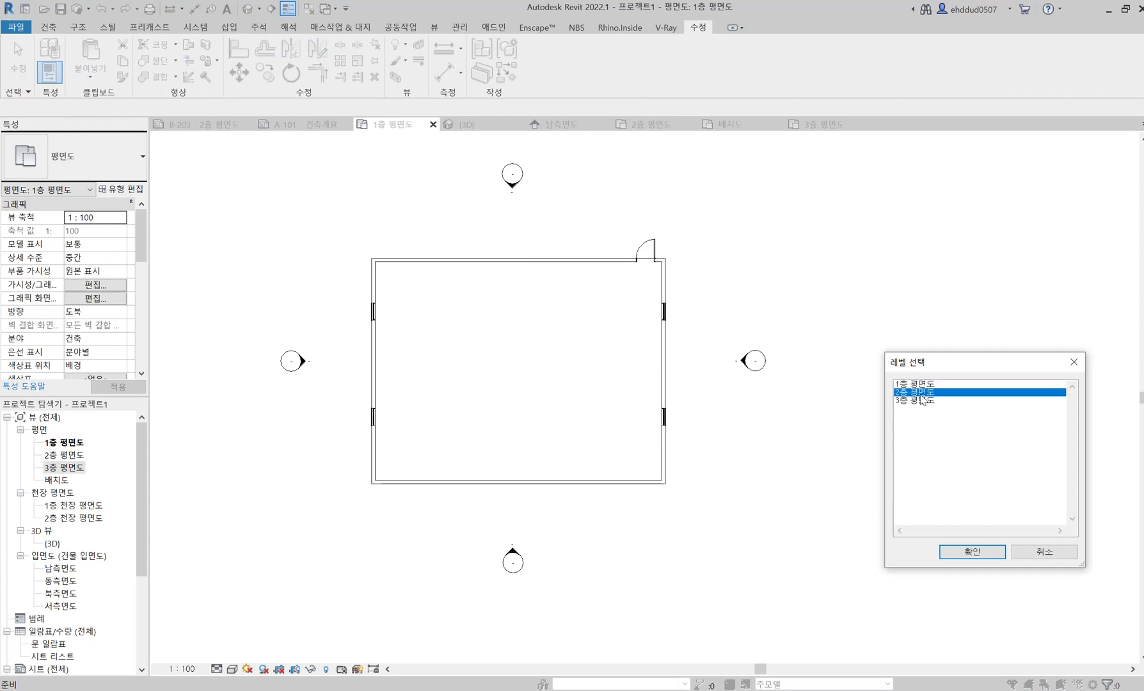
pyautogui.click(971, 551)
pyautogui.press('Escape')
pyautogui.click(493, 124)
pyautogui.keyDown('shift'); pyautogui.moveTo(912, 267); pyautogui.dragTo(522, 461, button='middle'); pyautogui.keyUp('shift')
pyautogui.scroll(2, 521, 461)
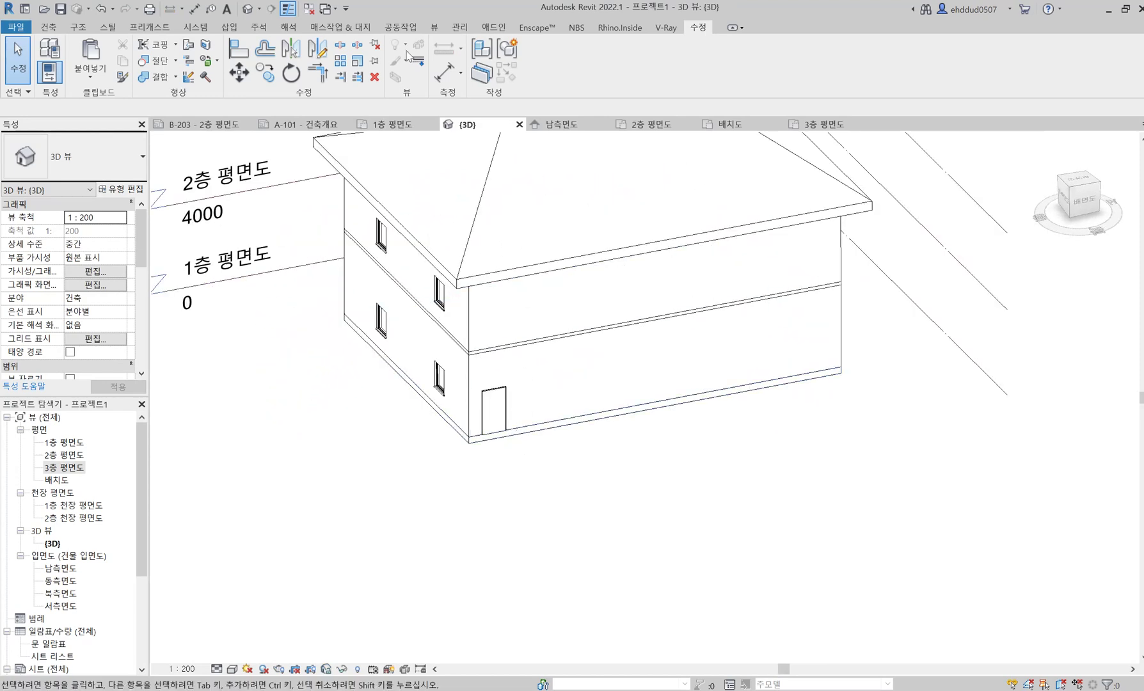
pyautogui.click(488, 274)
# In the 1층 평면도 plan, mirror the north-wall door about the building's horizontal centreline onto the south wall.
pyautogui.click(398, 124)
pyautogui.click(643, 248)
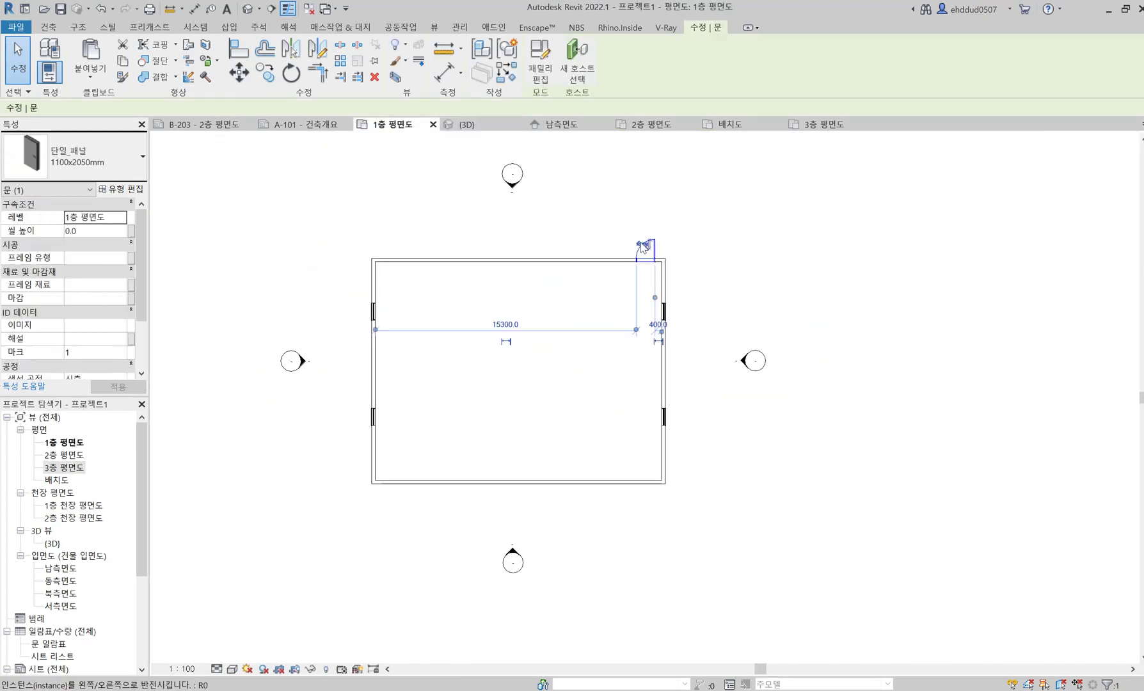
pyautogui.press('d')
pyautogui.press('m')
pyautogui.click(663, 370)
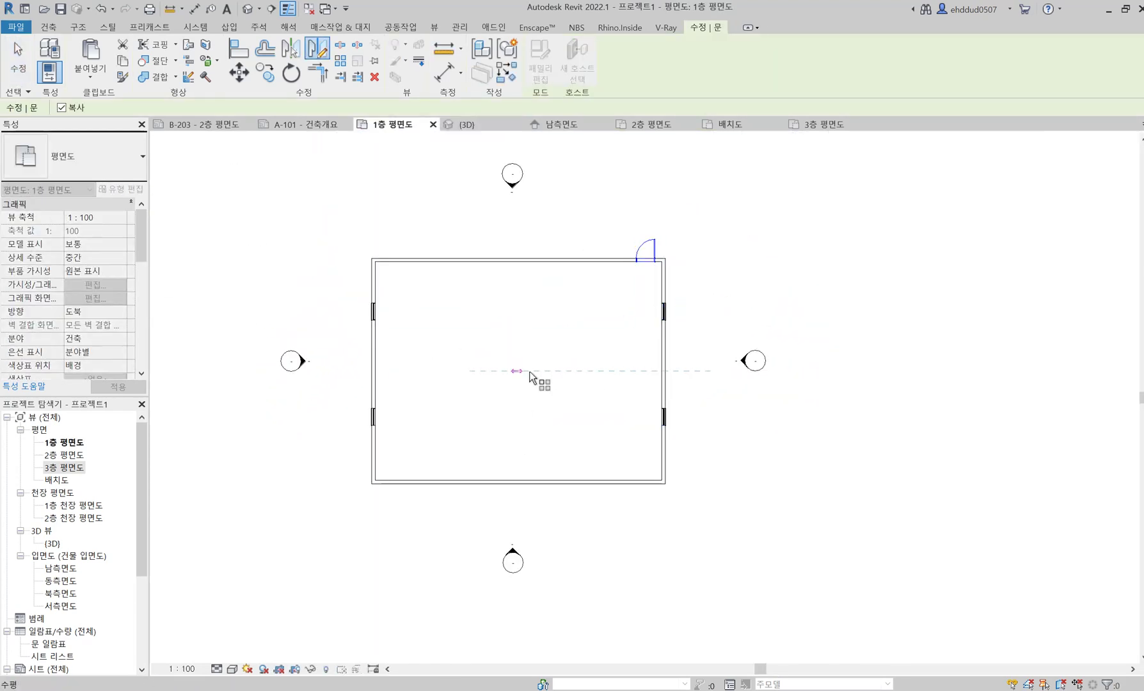
pyautogui.click(534, 378)
# Mirror the south-wall and north-wall doors about the building's vertical centreline to the west ends of both walls.
pyautogui.press('d')
pyautogui.press('m')
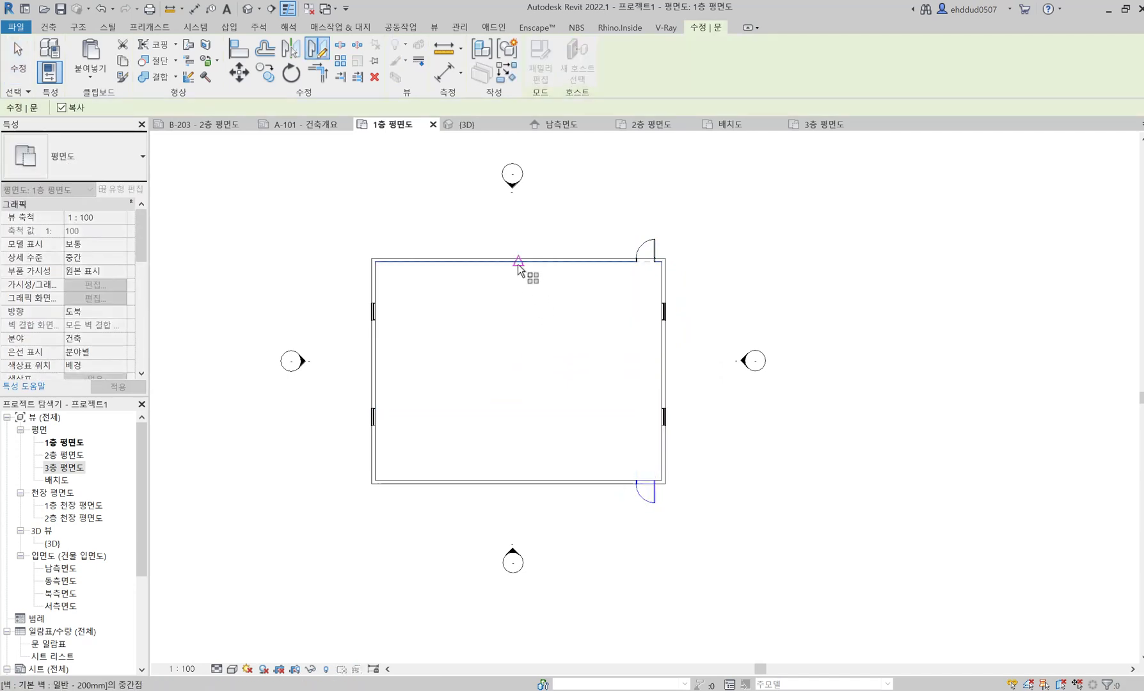
pyautogui.click(524, 261)
pyautogui.click(529, 319)
pyautogui.click(645, 251)
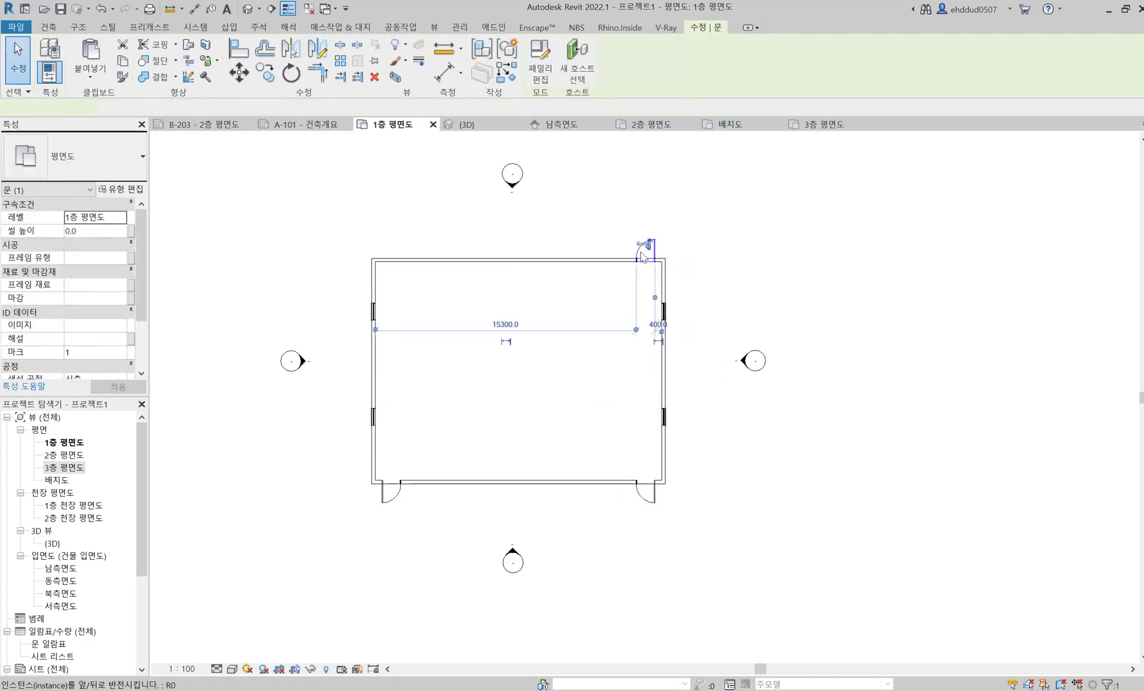
pyautogui.press('d')
pyautogui.press('m')
pyautogui.click(522, 262)
pyautogui.click(521, 299)
pyautogui.press('Escape')
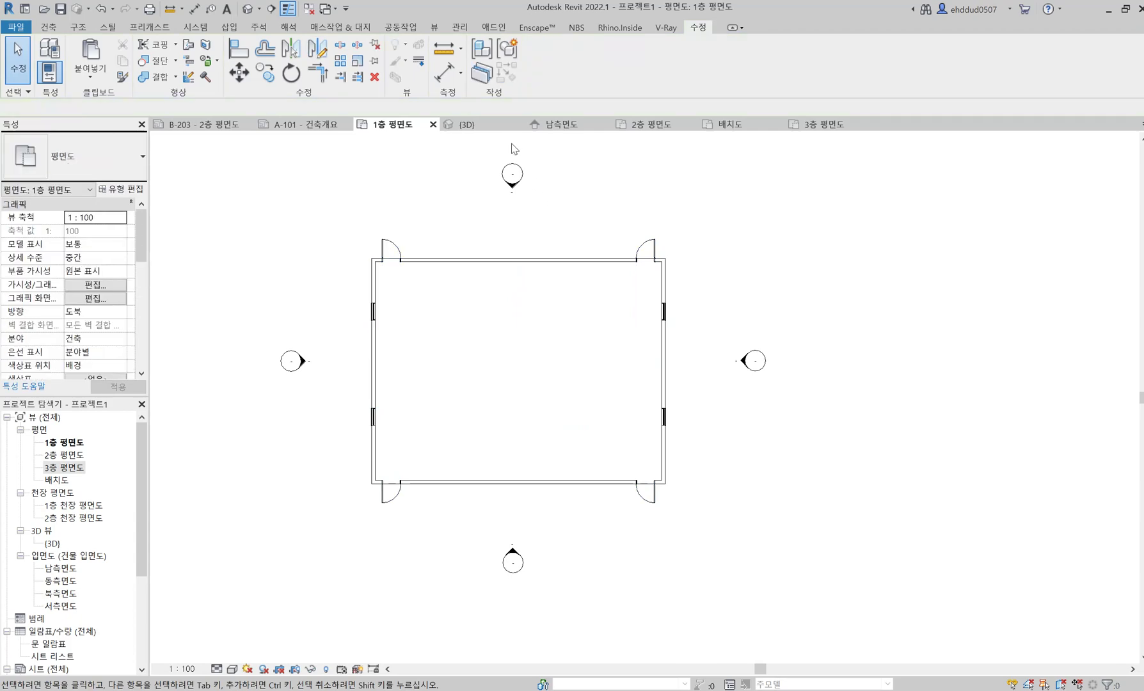
# Inspect the doors and windows on the building's sides in the 3D view.
pyautogui.click(506, 126)
pyautogui.scroll(-2, 605, 322)
pyautogui.keyDown('shift'); pyautogui.moveTo(697, 360); pyautogui.dragTo(665, 358, button='middle'); pyautogui.keyUp('shift')
pyautogui.scroll(2, 675, 368)
pyautogui.keyDown('shift'); pyautogui.moveTo(751, 417); pyautogui.dragTo(619, 339, button='middle'); pyautogui.keyUp('shift')
pyautogui.scroll(-5, 618, 331)
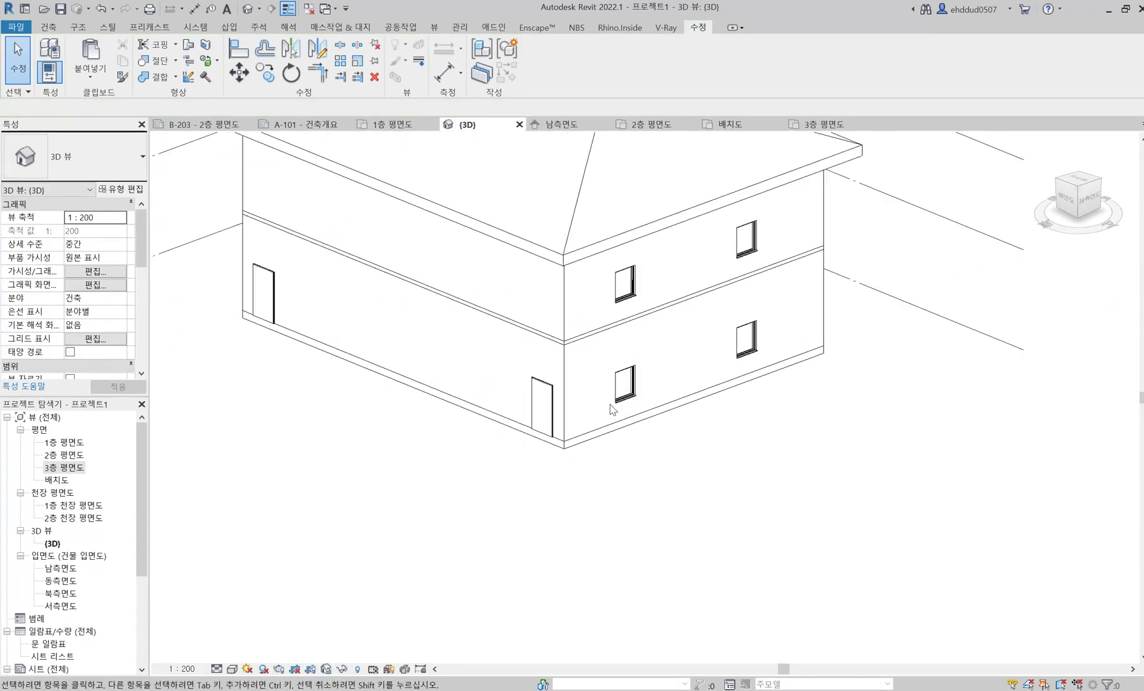
pyautogui.keyDown('shift'); pyautogui.moveTo(523, 346); pyautogui.dragTo(736, 314, button='middle'); pyautogui.keyUp('shift')
# Try to rotate the two west-wall windows of the 1층 평면도 plan 90° clockwise about the building's centre.
pyautogui.click(392, 124)
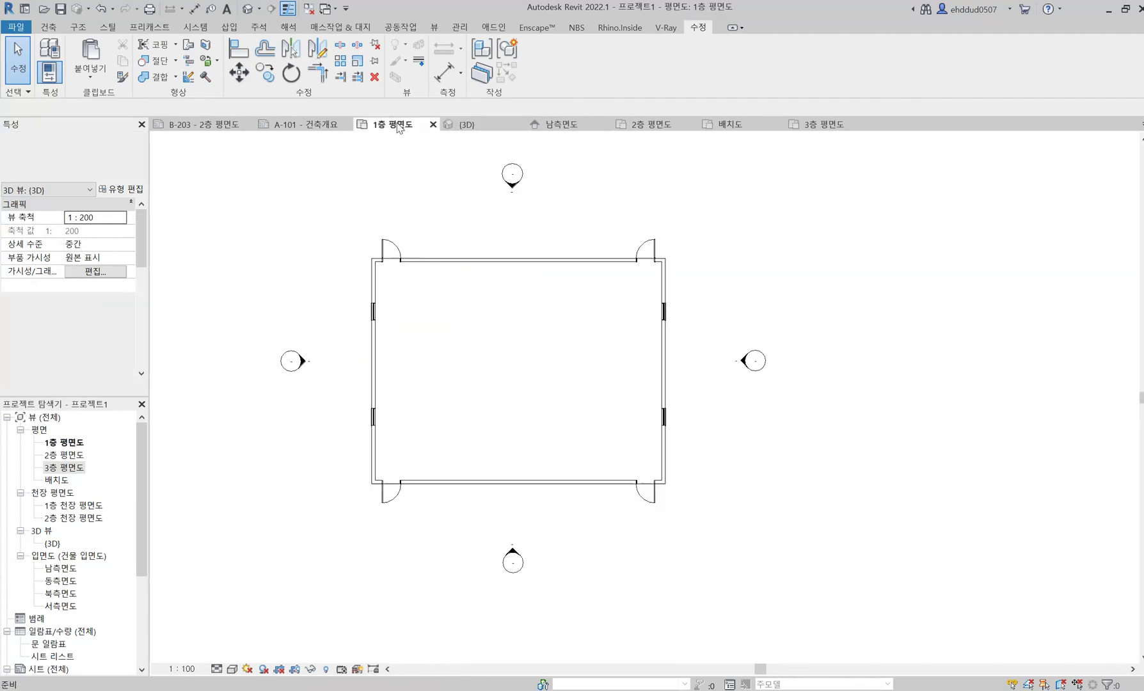
pyautogui.moveTo(336, 288); pyautogui.dragTo(458, 453)
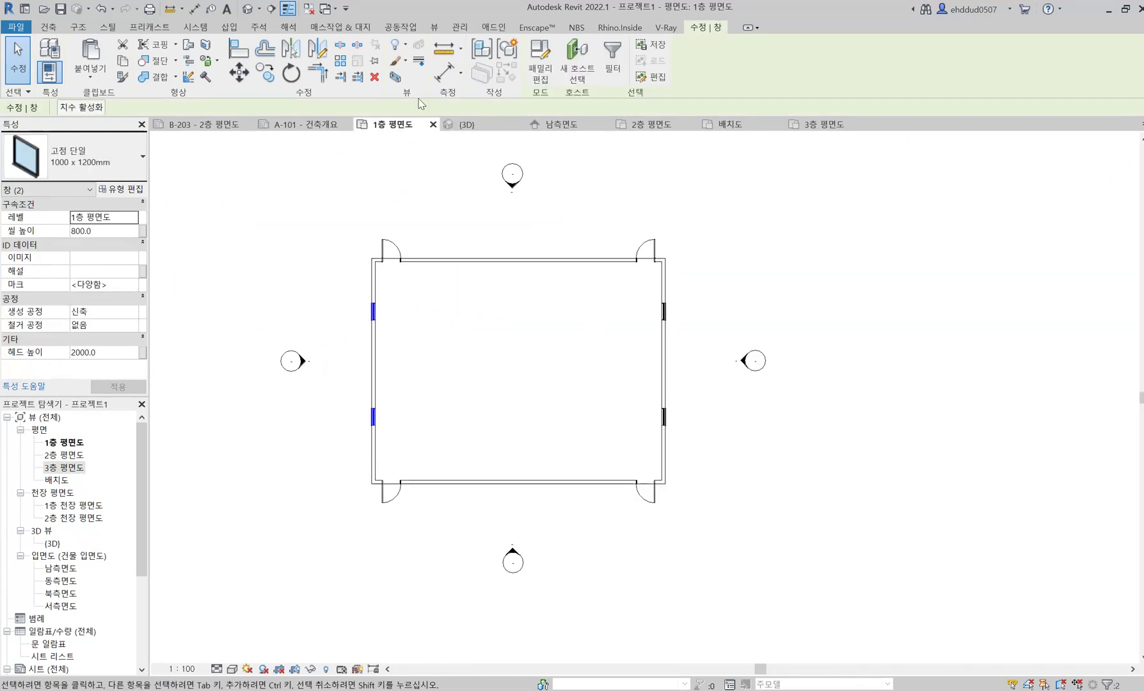
pyautogui.click(291, 73)
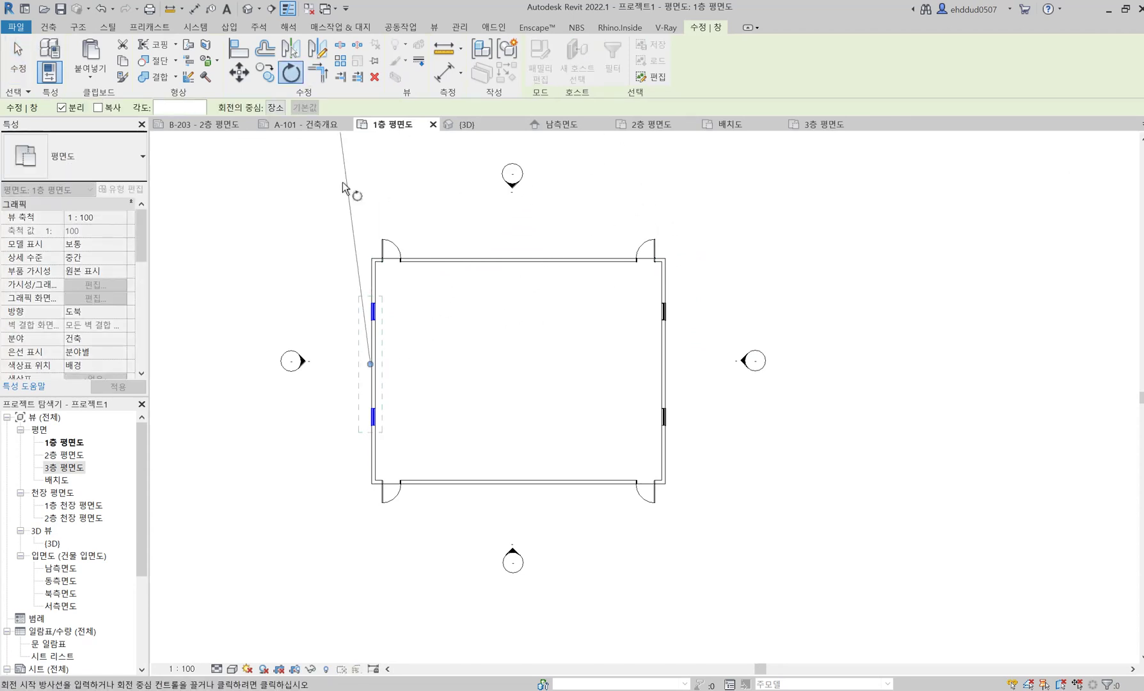
pyautogui.click(274, 108)
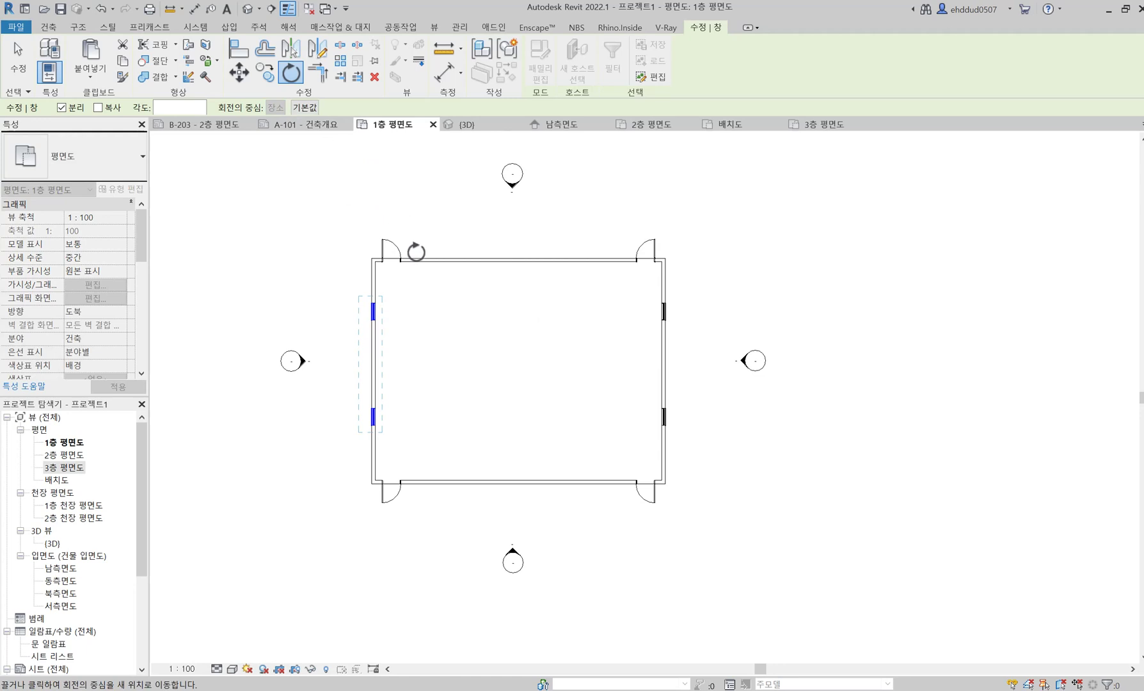
pyautogui.click(509, 368)
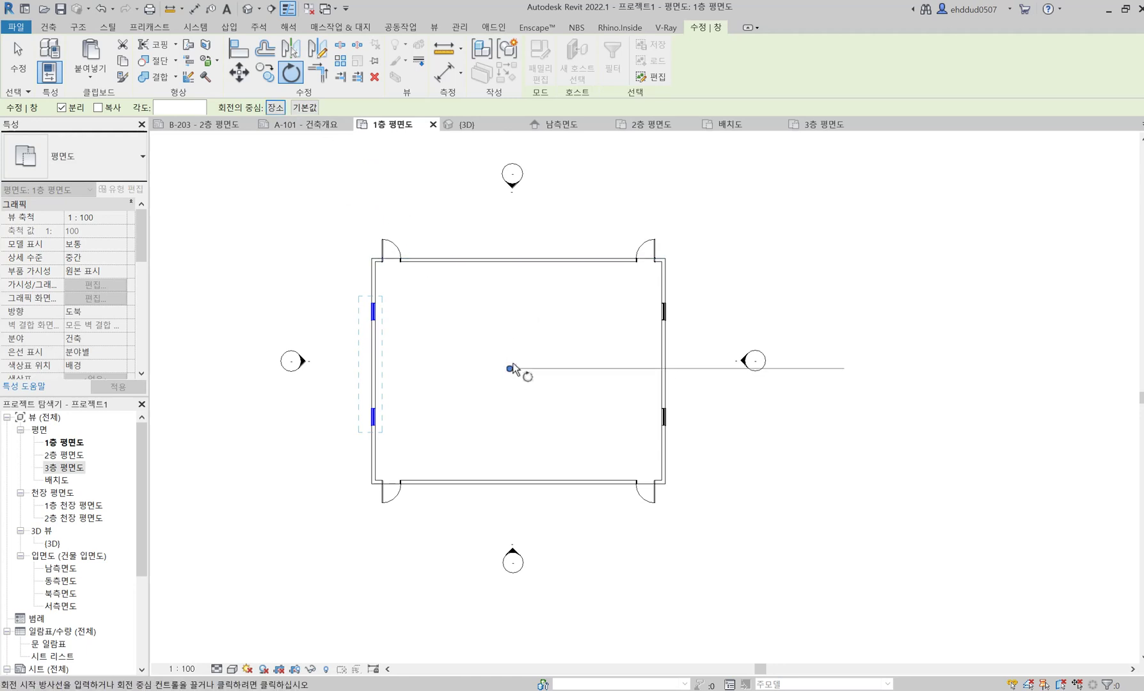
pyautogui.click(511, 298)
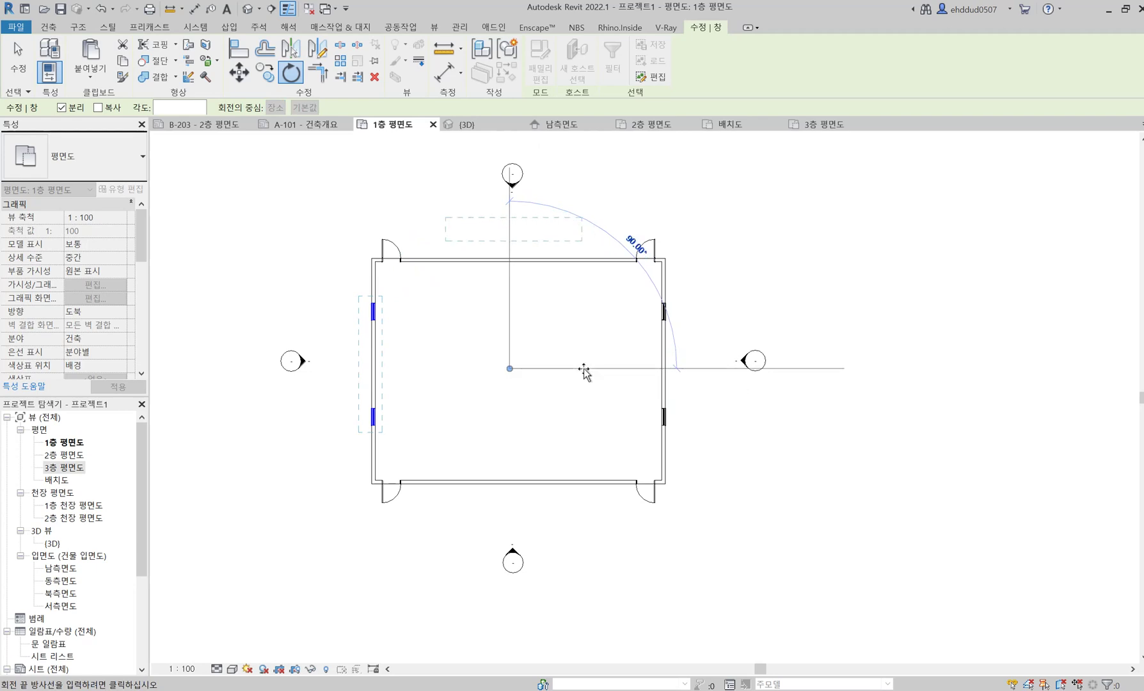
pyautogui.click(584, 370)
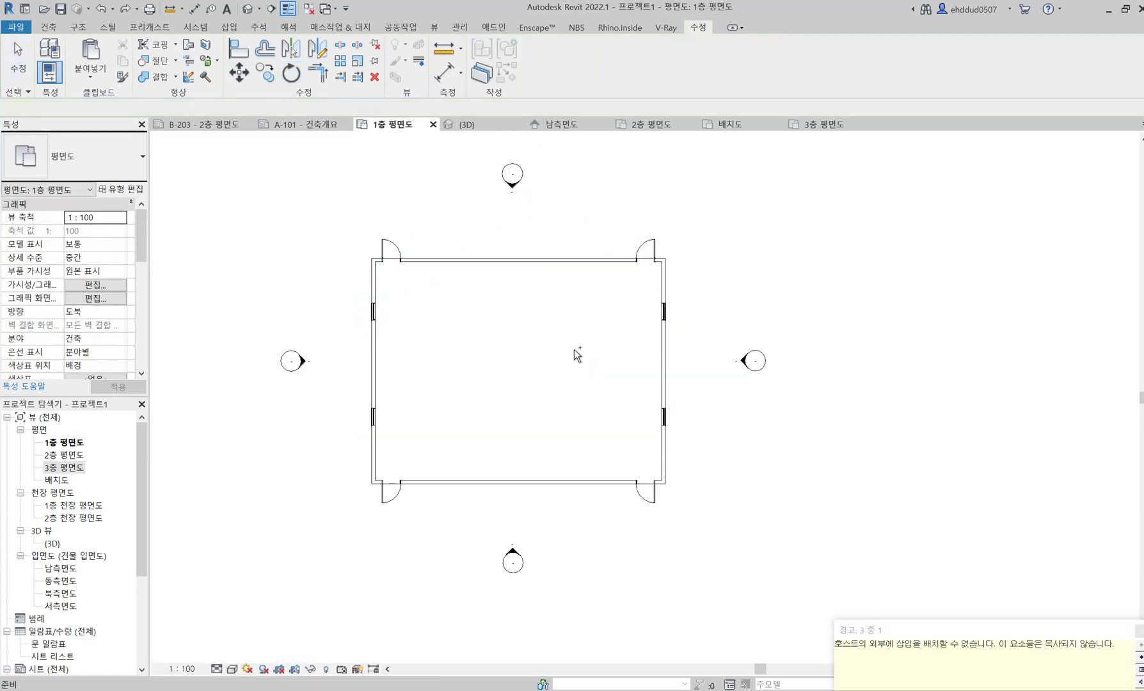
pyautogui.moveTo(337, 280); pyautogui.dragTo(407, 406)
pyautogui.scroll(1, 407, 406)
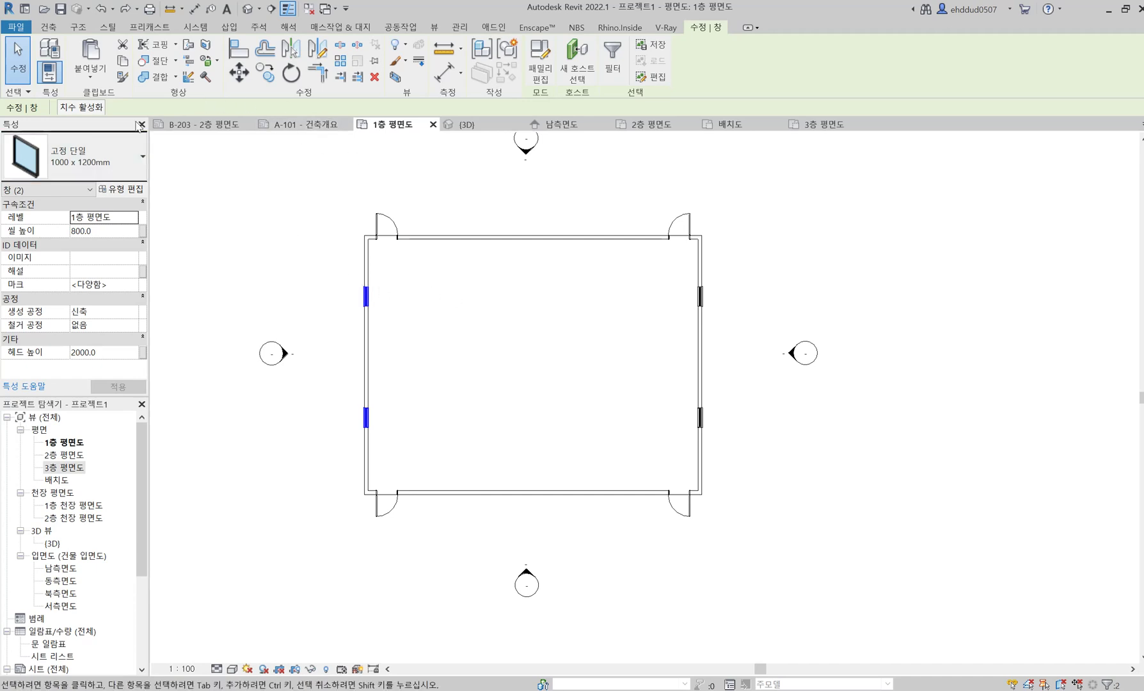
pyautogui.click(344, 278)
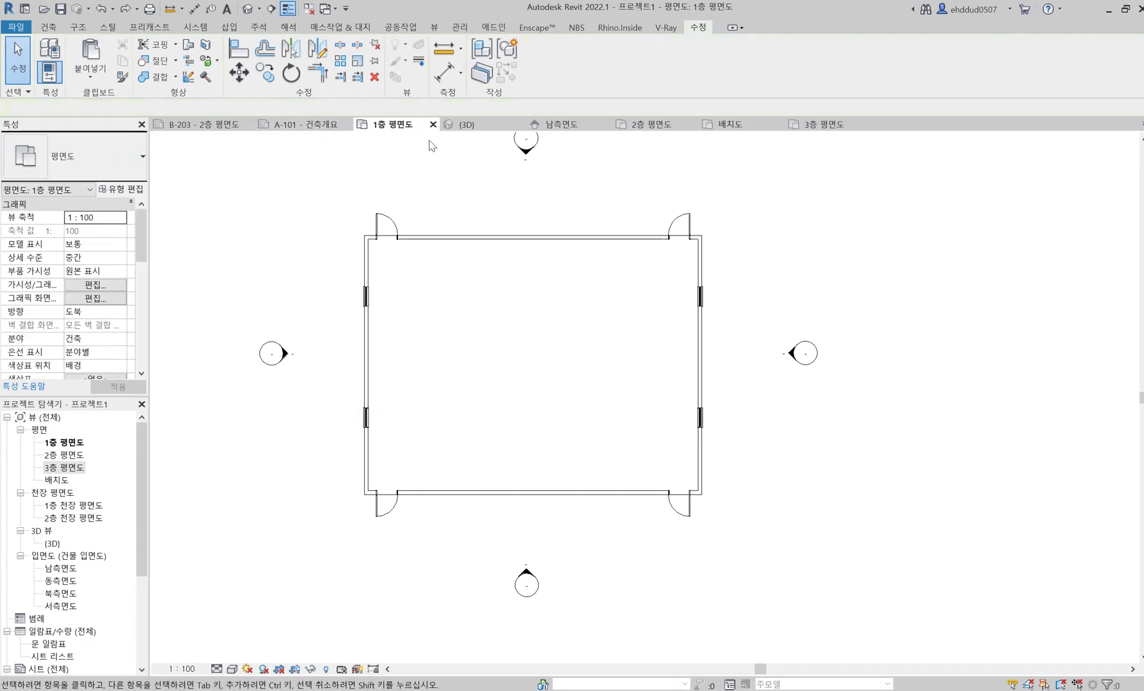
# Review the building in the 3D view, the 2층 평면도, 3층 평면도 and 배치도 plans, and the four elevations.
pyautogui.click(469, 126)
pyautogui.scroll(1, 710, 336)
pyautogui.keyDown('shift'); pyautogui.moveTo(711, 338); pyautogui.dragTo(322, 192, button='middle'); pyautogui.keyUp('shift')
pyautogui.click(387, 124)
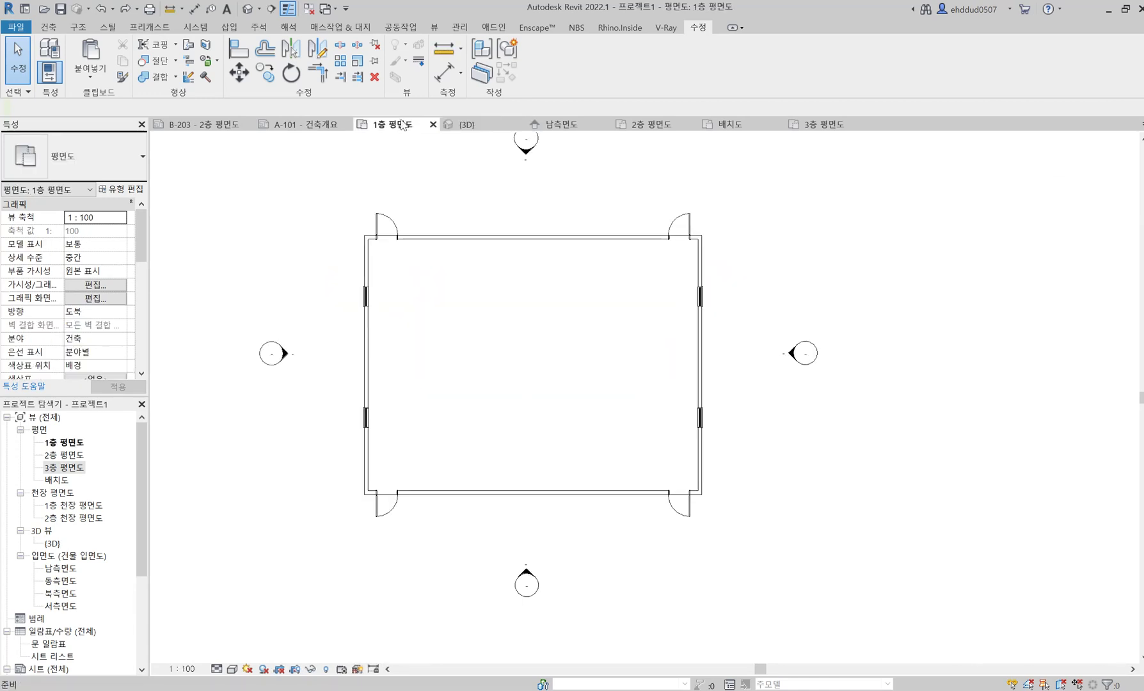
pyautogui.doubleClick(64, 455)
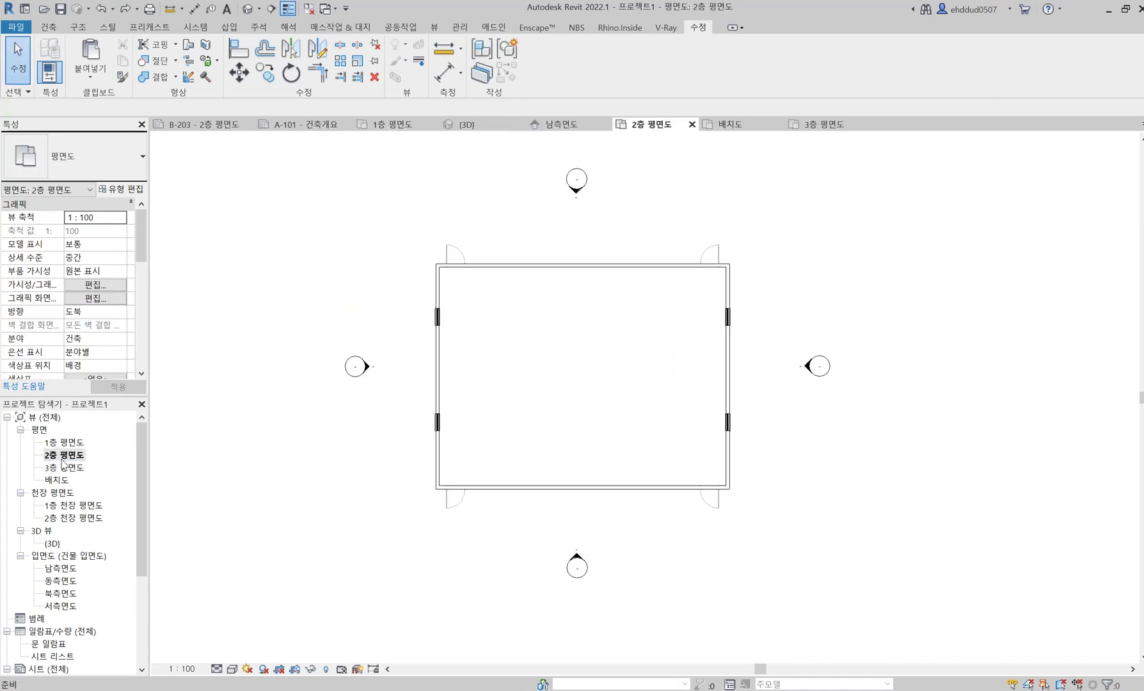
pyautogui.doubleClick(70, 468)
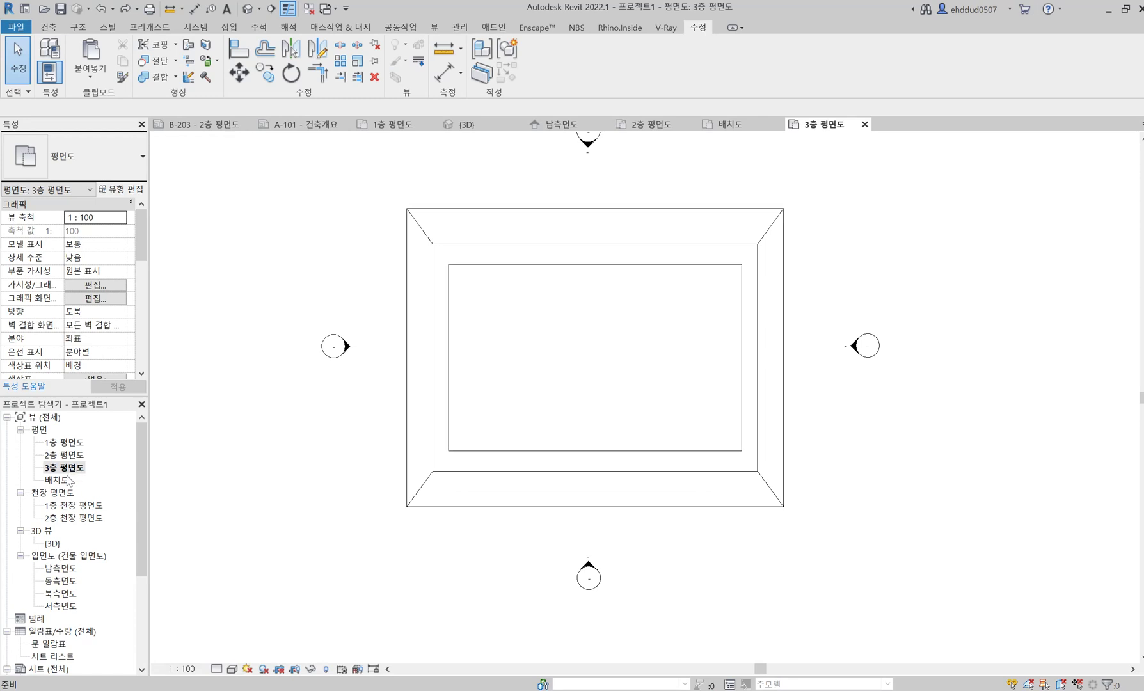
pyautogui.doubleClick(61, 480)
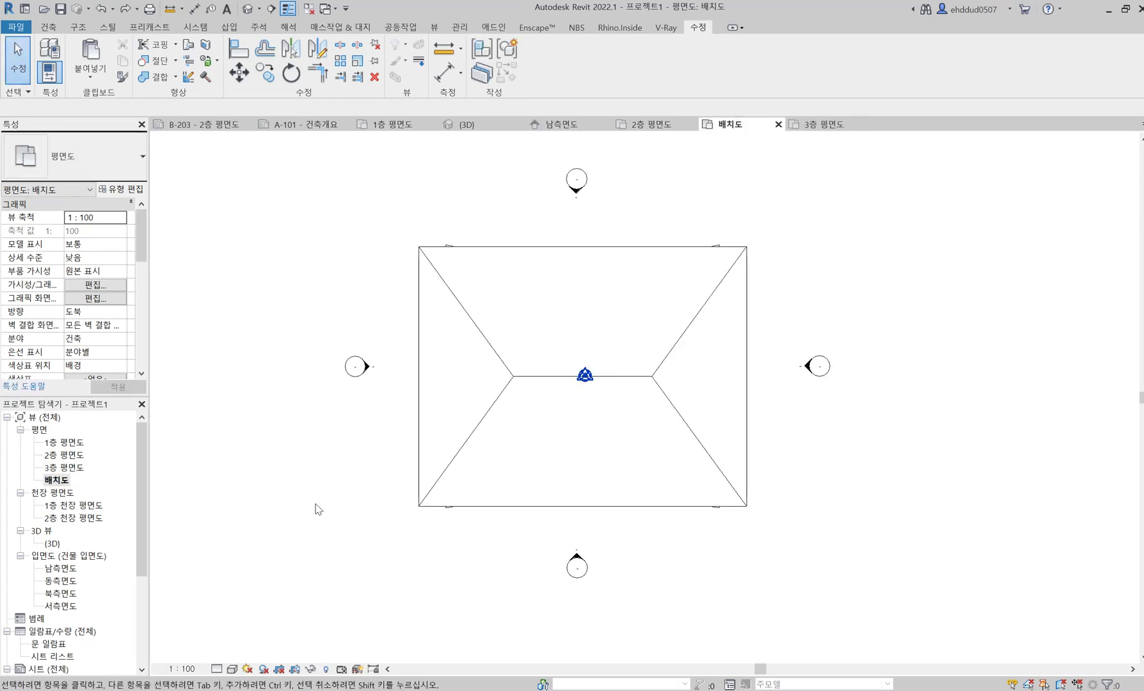
pyautogui.doubleClick(74, 569)
pyautogui.doubleClick(59, 581)
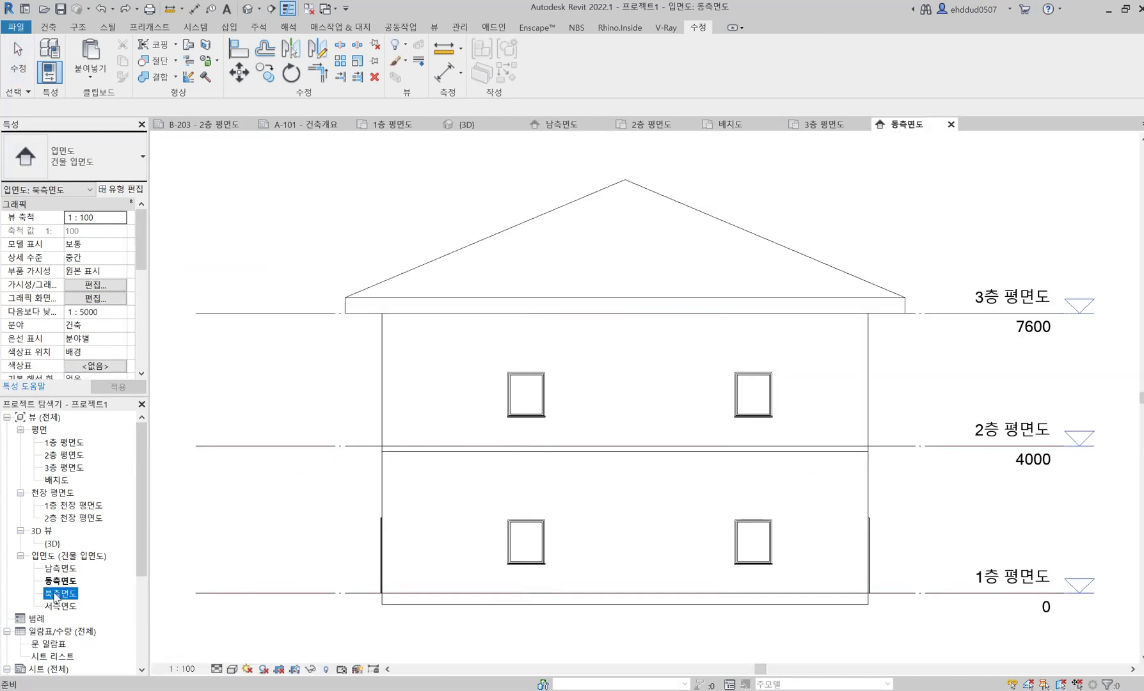
pyautogui.doubleClick(59, 594)
pyautogui.doubleClick(60, 606)
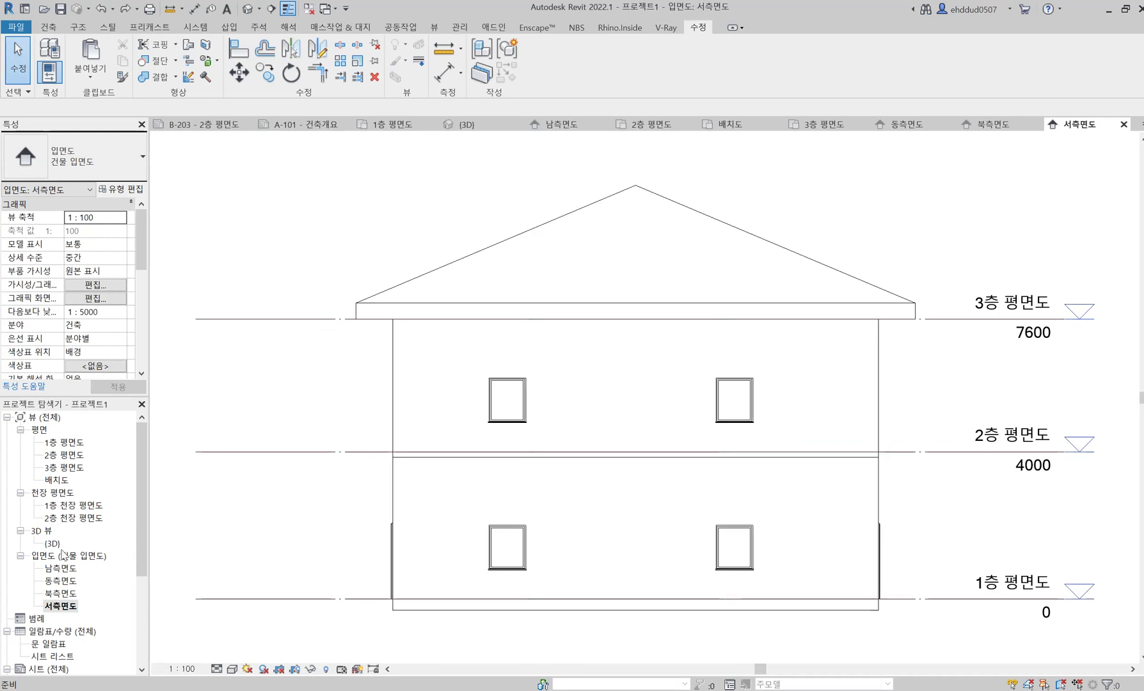
# In the 1층 평면도 plan, override the wall category's cut pattern with a black solid fill and apply it.
pyautogui.doubleClick(63, 442)
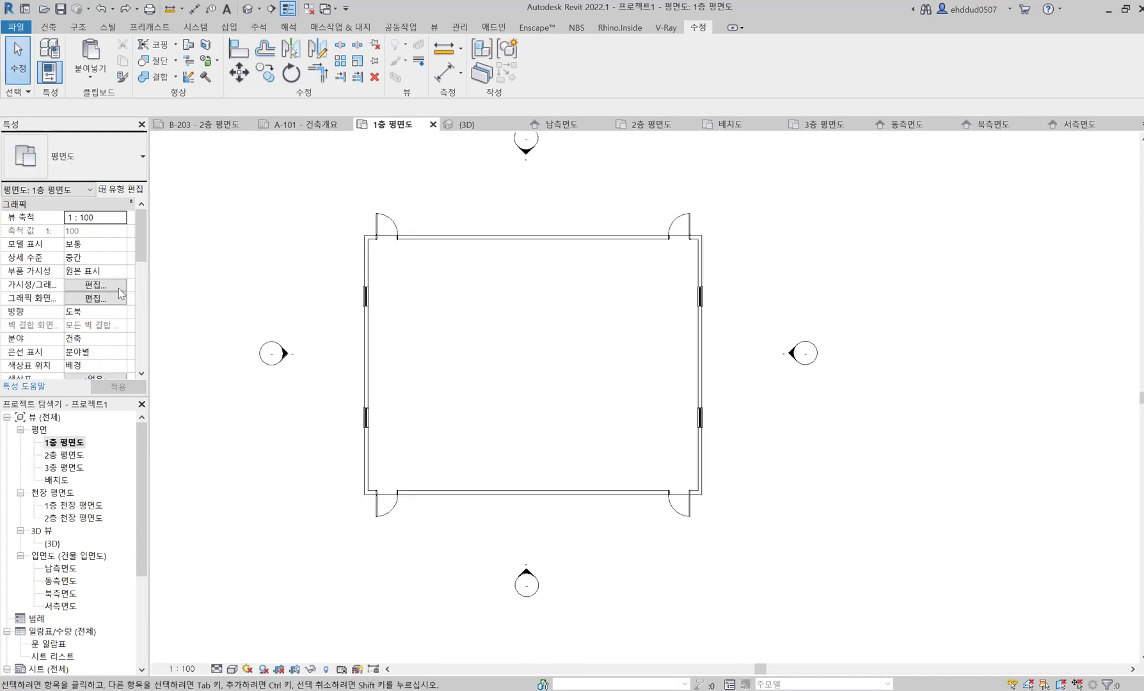
pyautogui.click(119, 287)
pyautogui.click(945, 59)
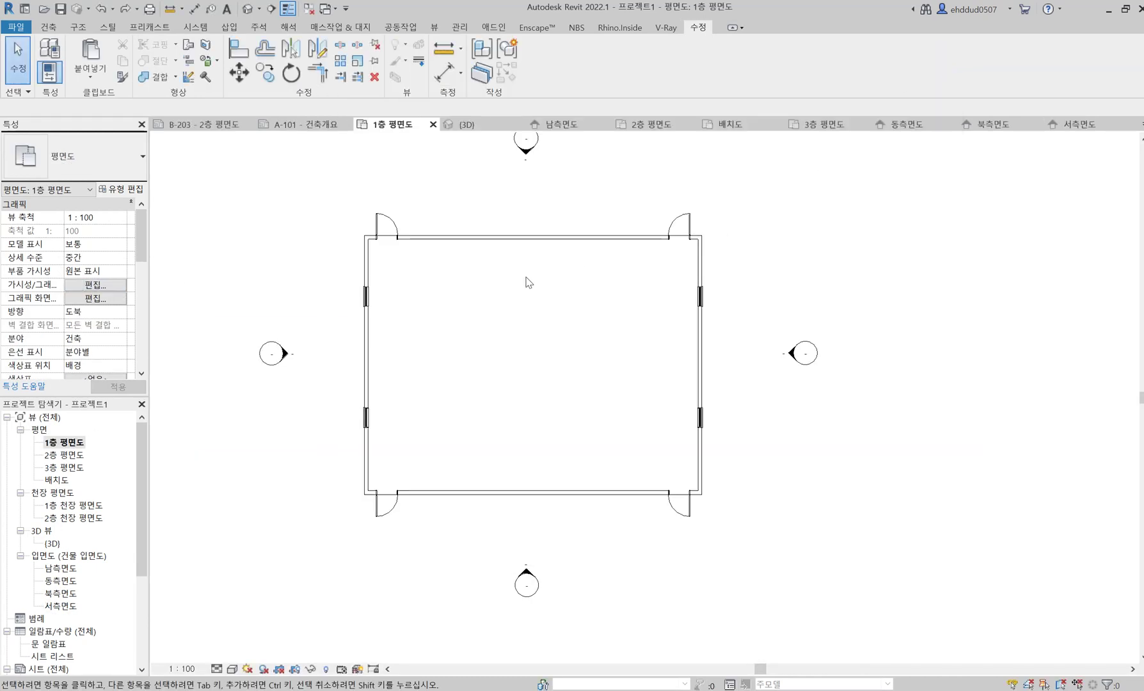
pyautogui.click(95, 284)
pyautogui.moveTo(665, 44); pyautogui.dragTo(879, 47)
pyautogui.scroll(-2, 878, 292)
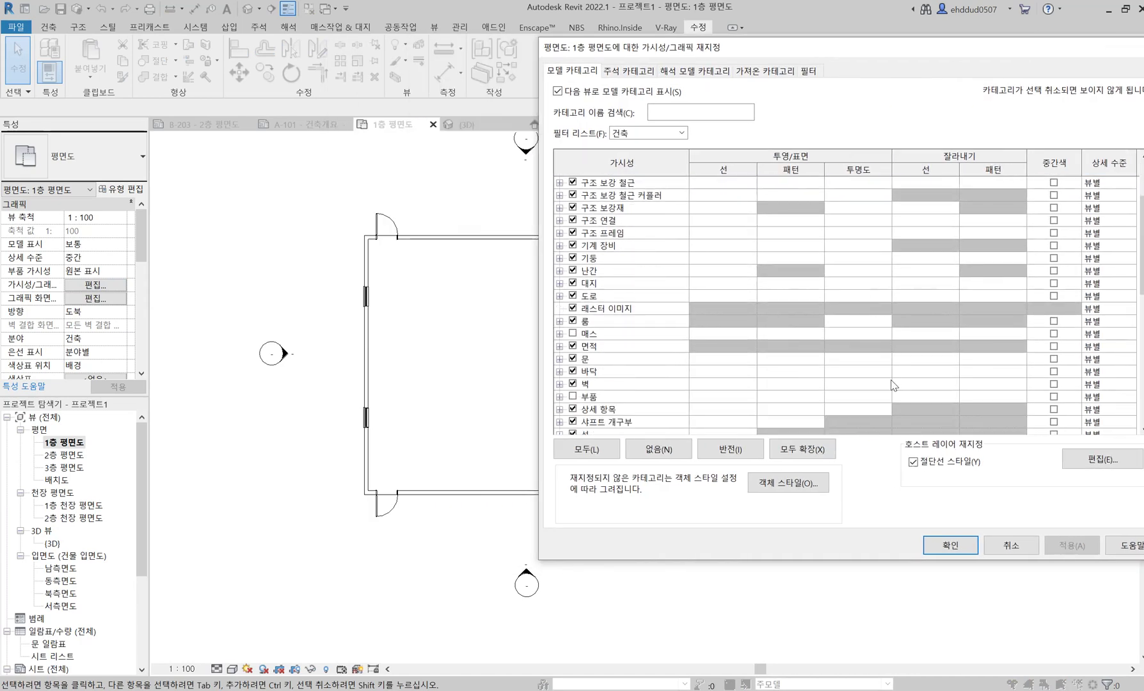
pyautogui.click(989, 397)
pyautogui.click(997, 384)
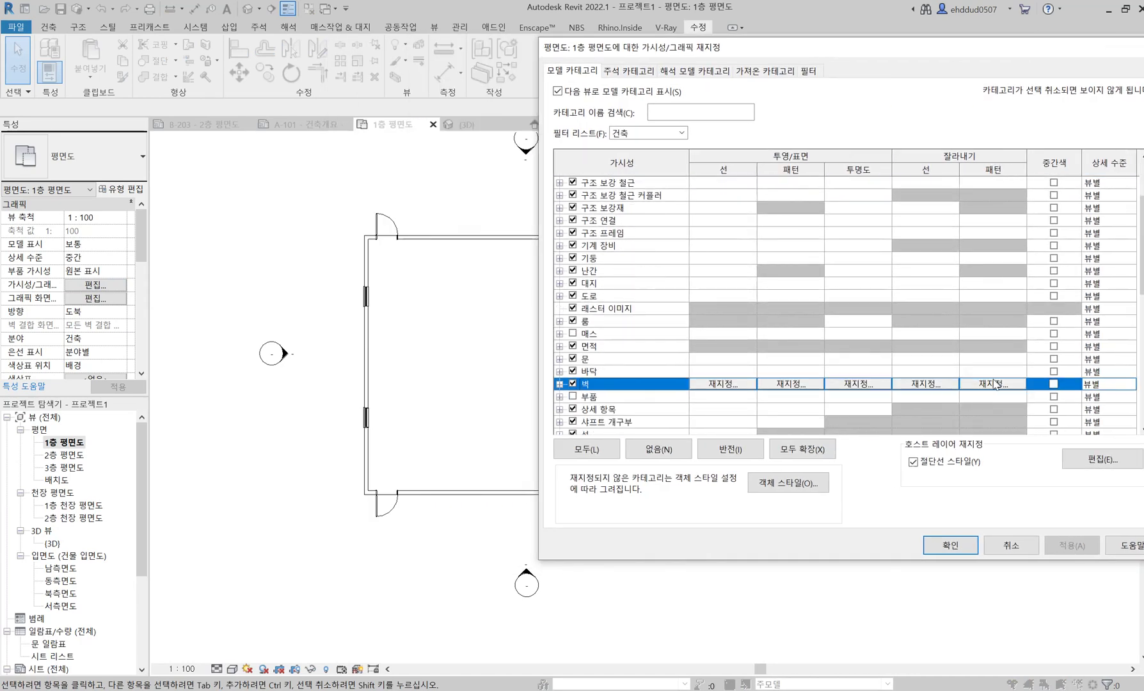
pyautogui.click(993, 383)
pyautogui.click(821, 261)
pyautogui.click(733, 280)
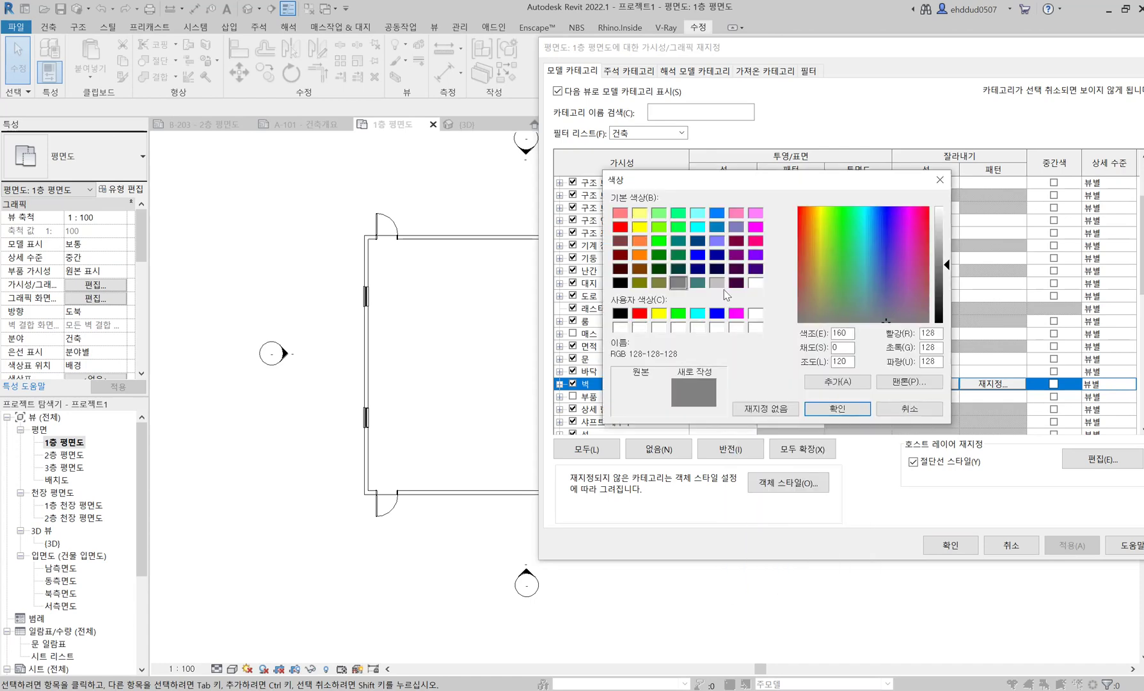
pyautogui.click(620, 282)
pyautogui.click(837, 408)
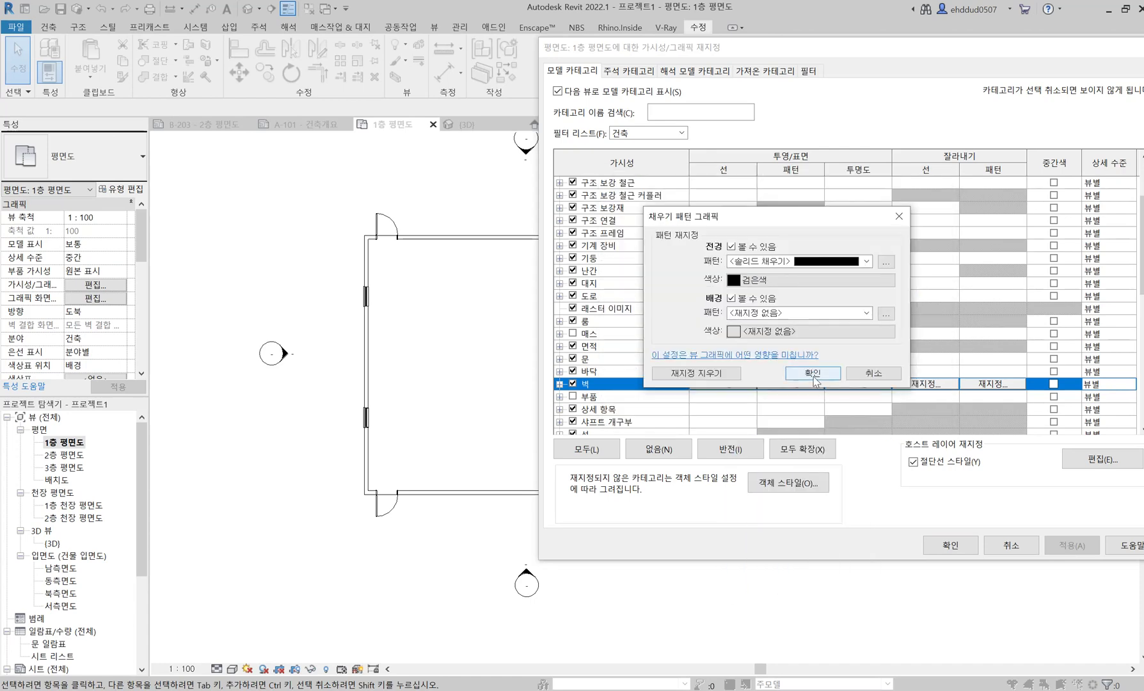
pyautogui.click(801, 376)
pyautogui.click(1070, 547)
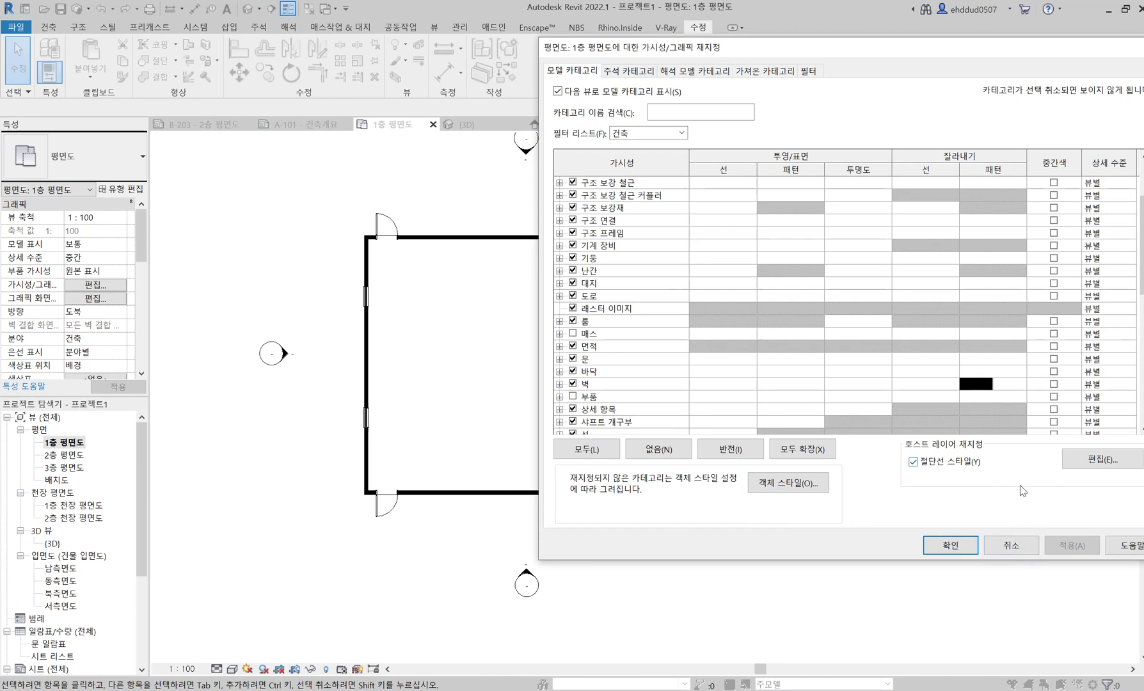
# Clear the wall category's cut pattern override in the 1층 평면도 plan and accept the graphics settings.
pyautogui.click(979, 389)
pyautogui.click(967, 388)
pyautogui.click(696, 376)
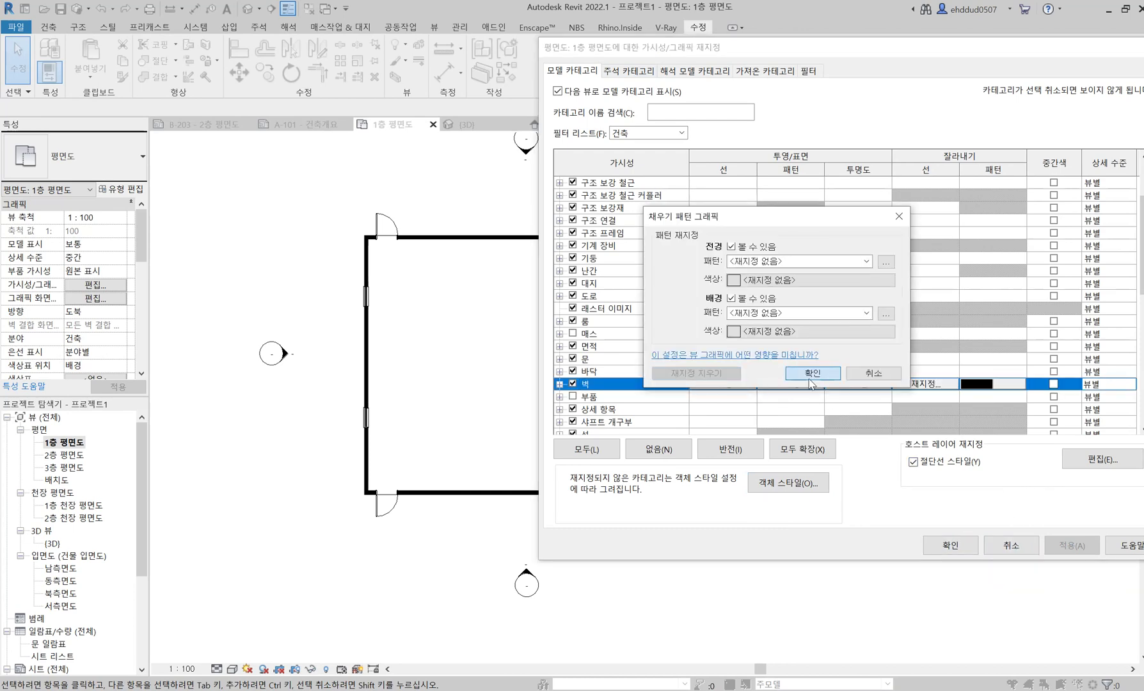
pyautogui.click(812, 378)
pyautogui.click(1064, 546)
pyautogui.click(950, 545)
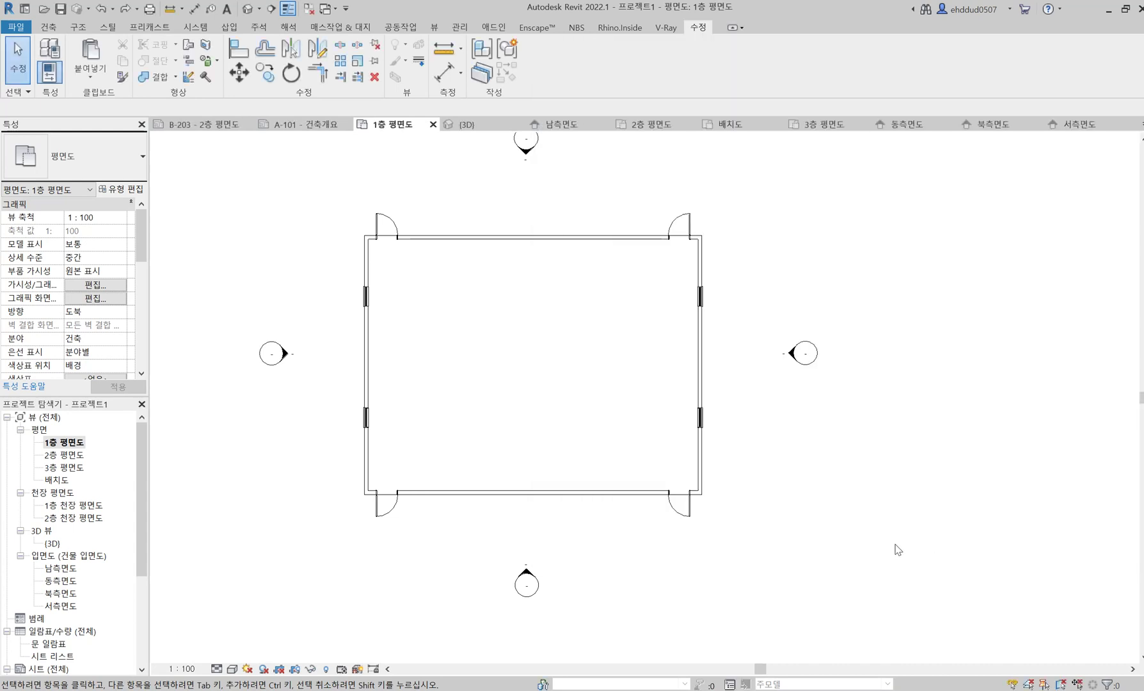
# In the 배치도 plan, create a horizontal building section running west to east across the roof near its middle, looking north.
pyautogui.scroll(-2, 63, 547)
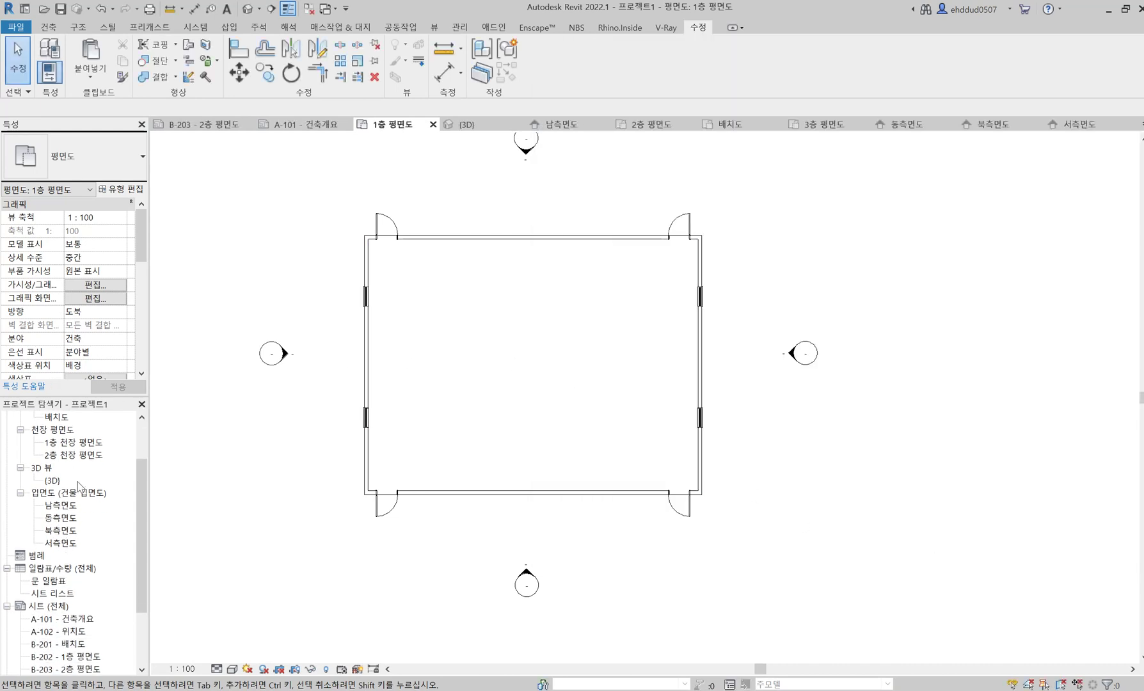
pyautogui.scroll(-2, 62, 549)
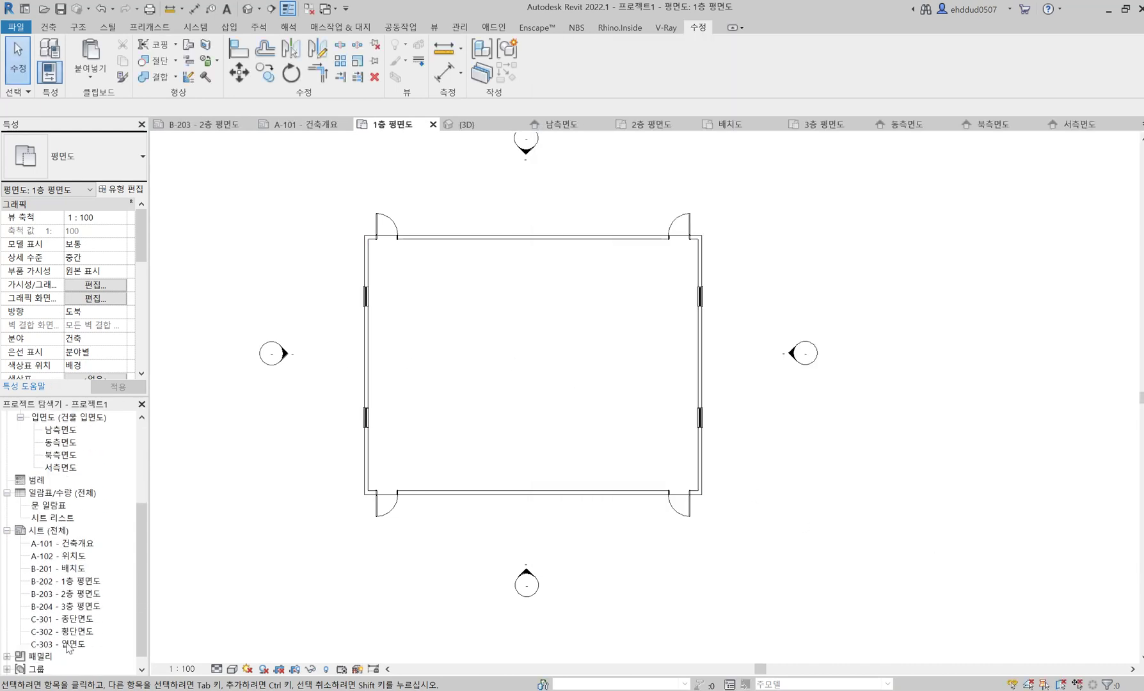
pyautogui.scroll(2, 67, 623)
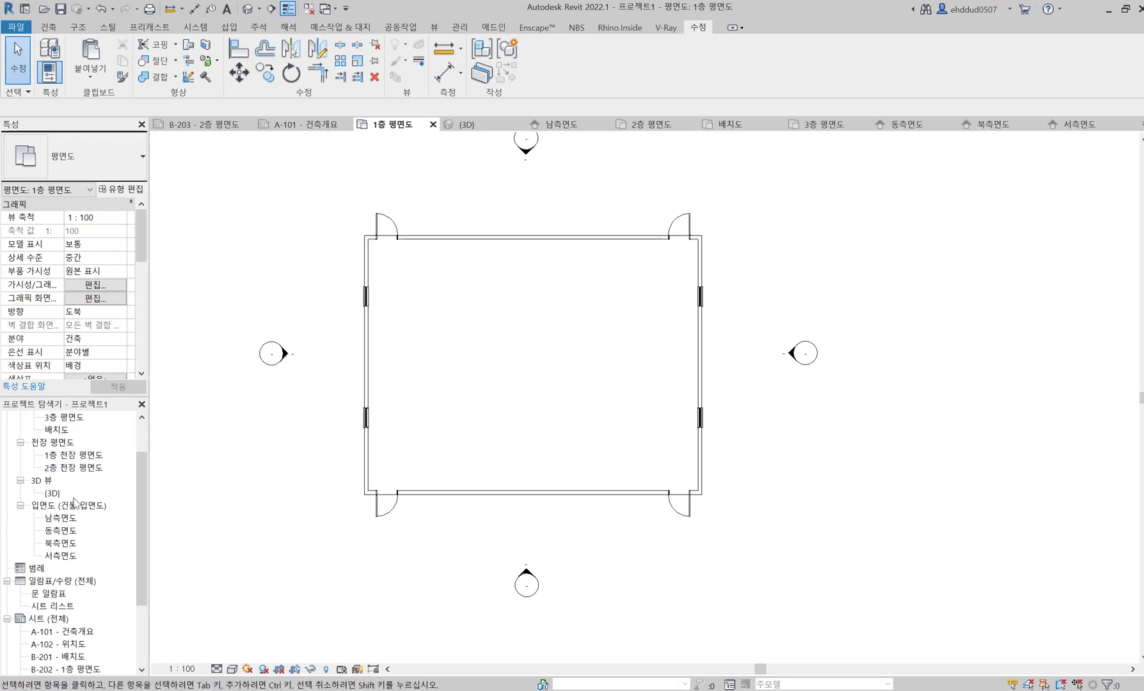
pyautogui.scroll(2, 59, 486)
pyautogui.doubleClick(56, 455)
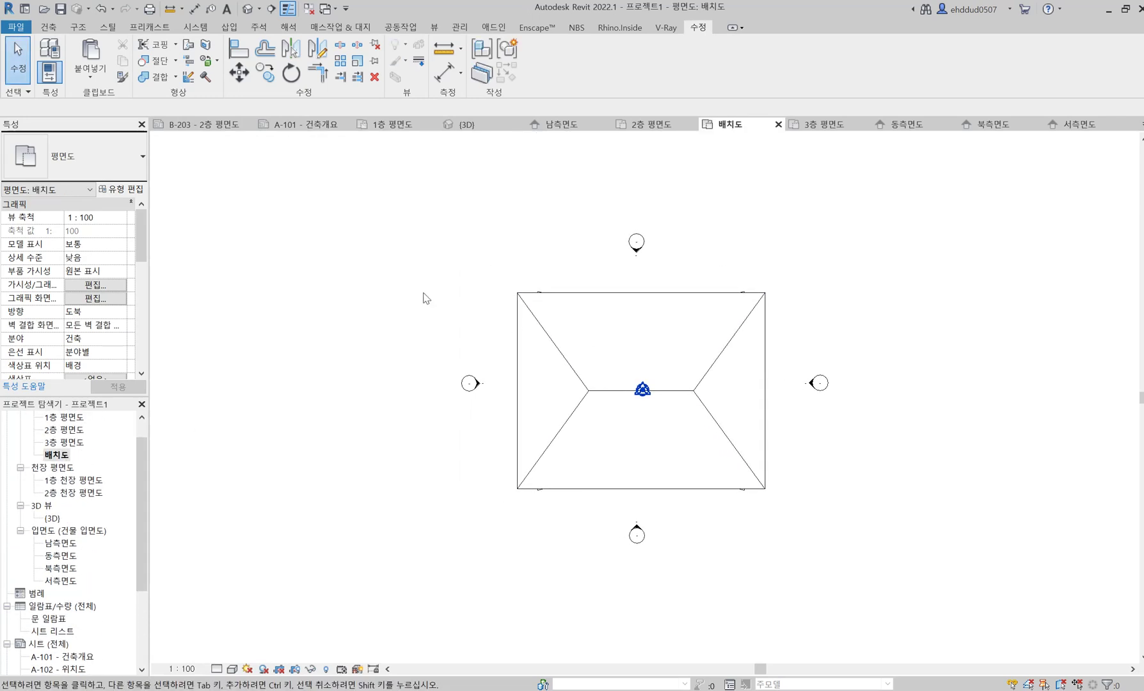
pyautogui.click(434, 27)
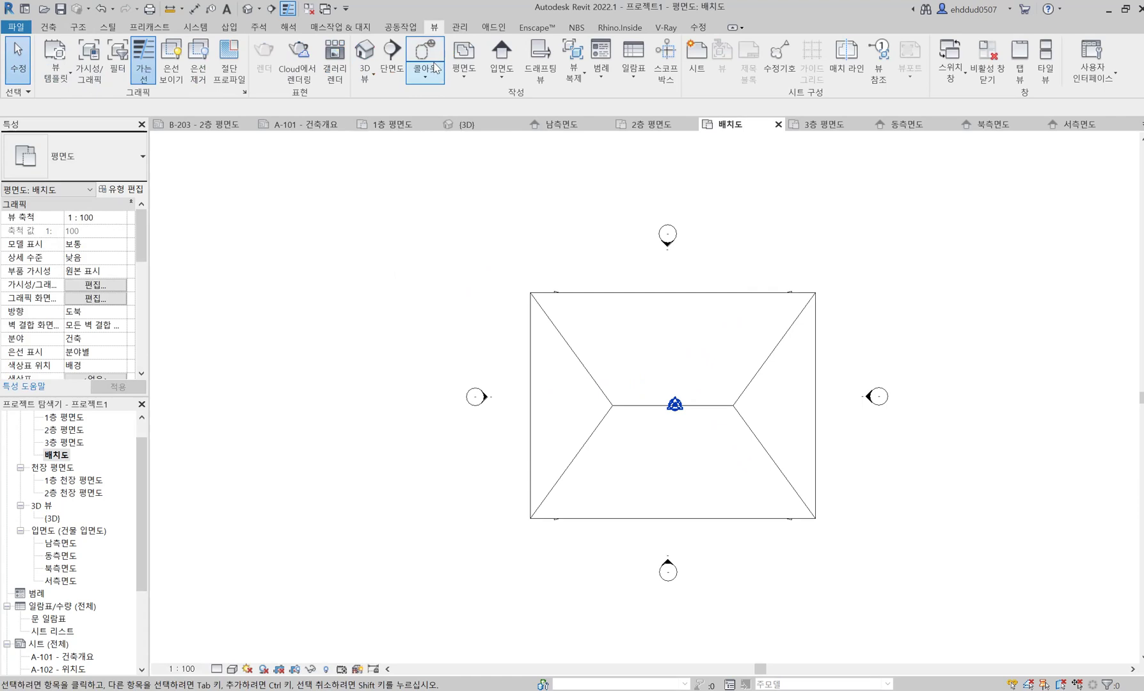
pyautogui.click(391, 57)
pyautogui.click(509, 397)
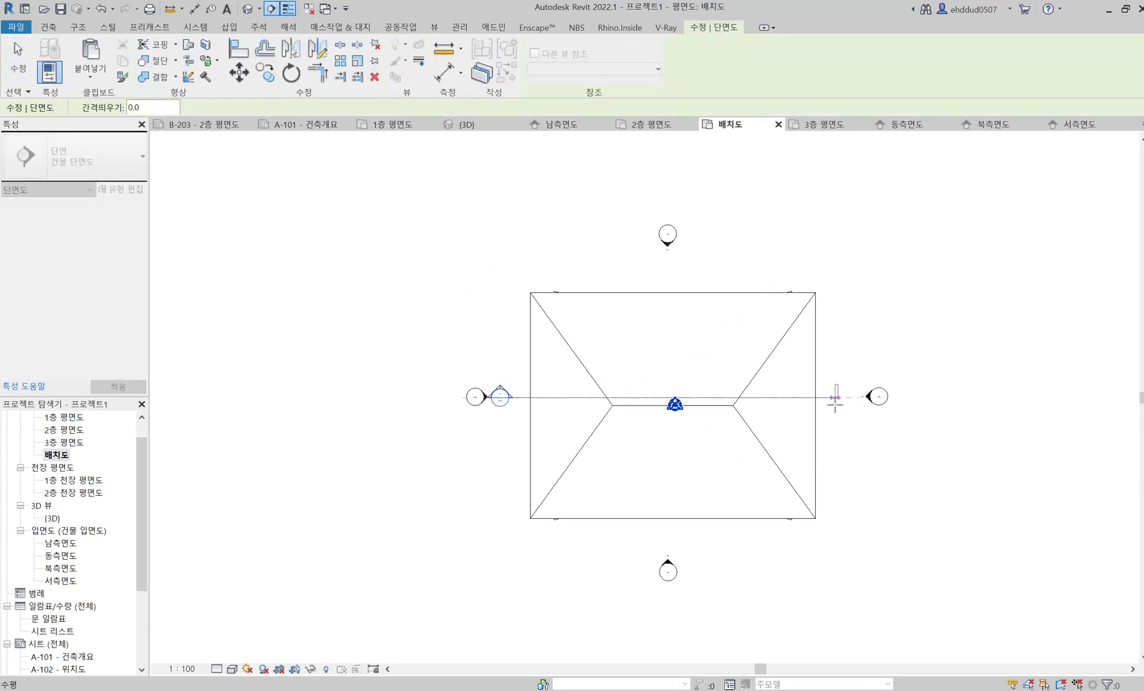
pyautogui.click(842, 397)
pyautogui.press('Escape')
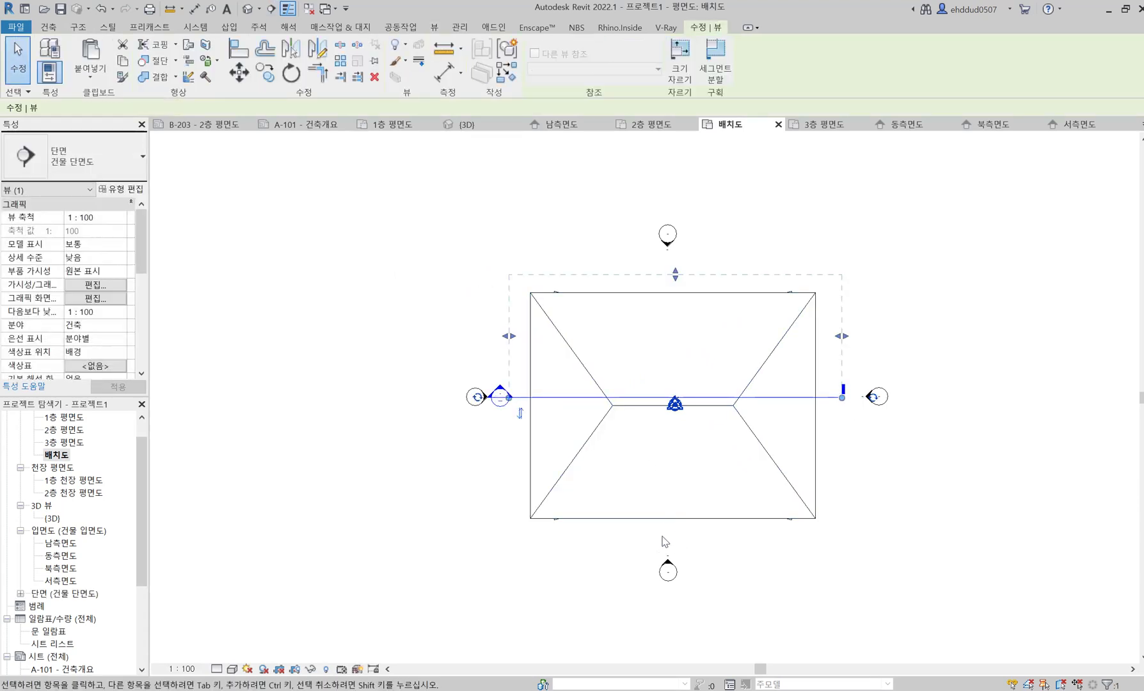
pyautogui.press('Escape')
# Create a vertical building section running south to north through the middle of the building in the 배치도 plan, looking west.
pyautogui.click(392, 60)
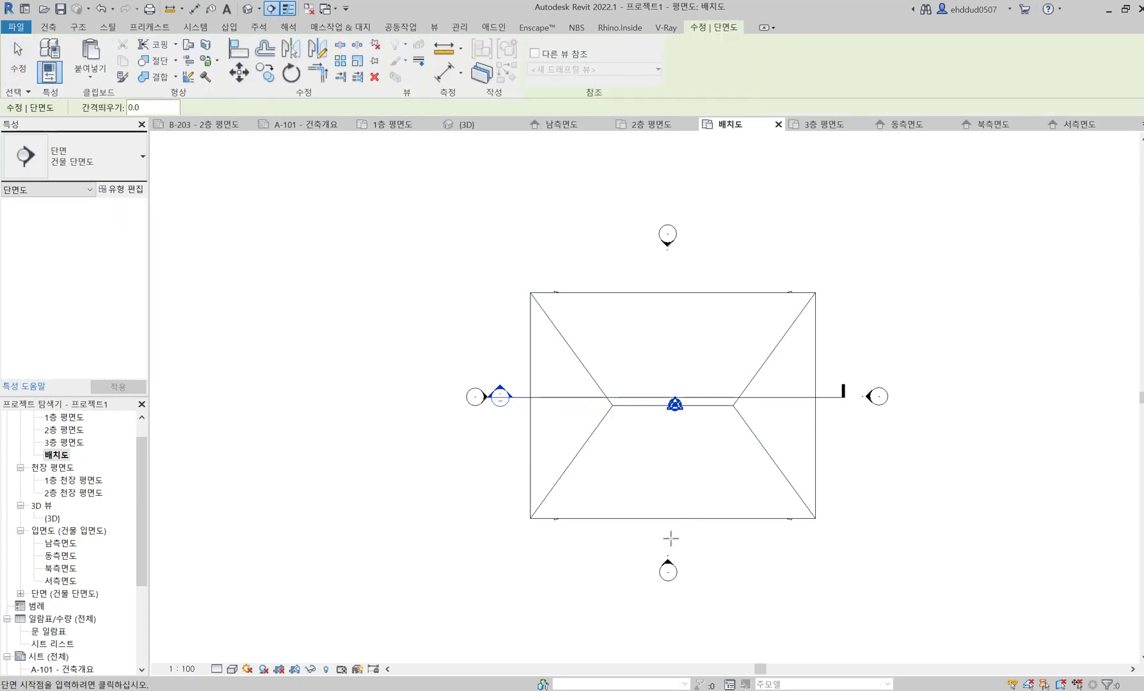
pyautogui.click(671, 547)
pyautogui.click(669, 269)
pyautogui.press('Escape')
pyautogui.press('Escape')
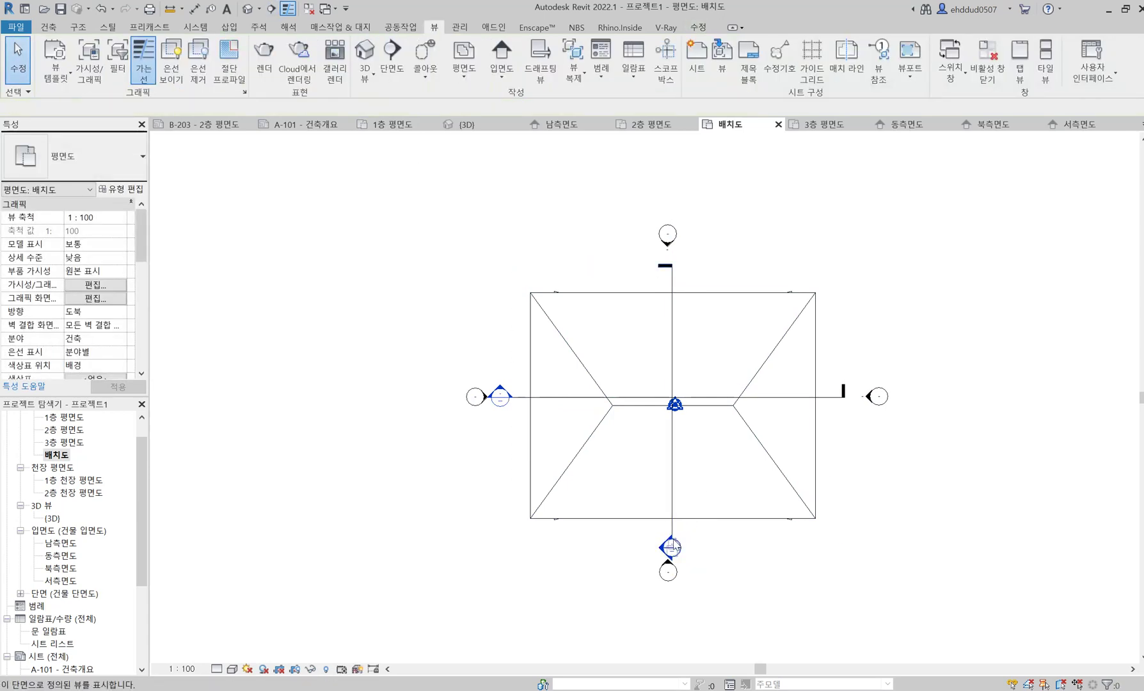
# Inspect the section view of the horizontal cut from its section head and close that view.
pyautogui.scroll(2, 669, 544)
pyautogui.doubleClick(441, 350)
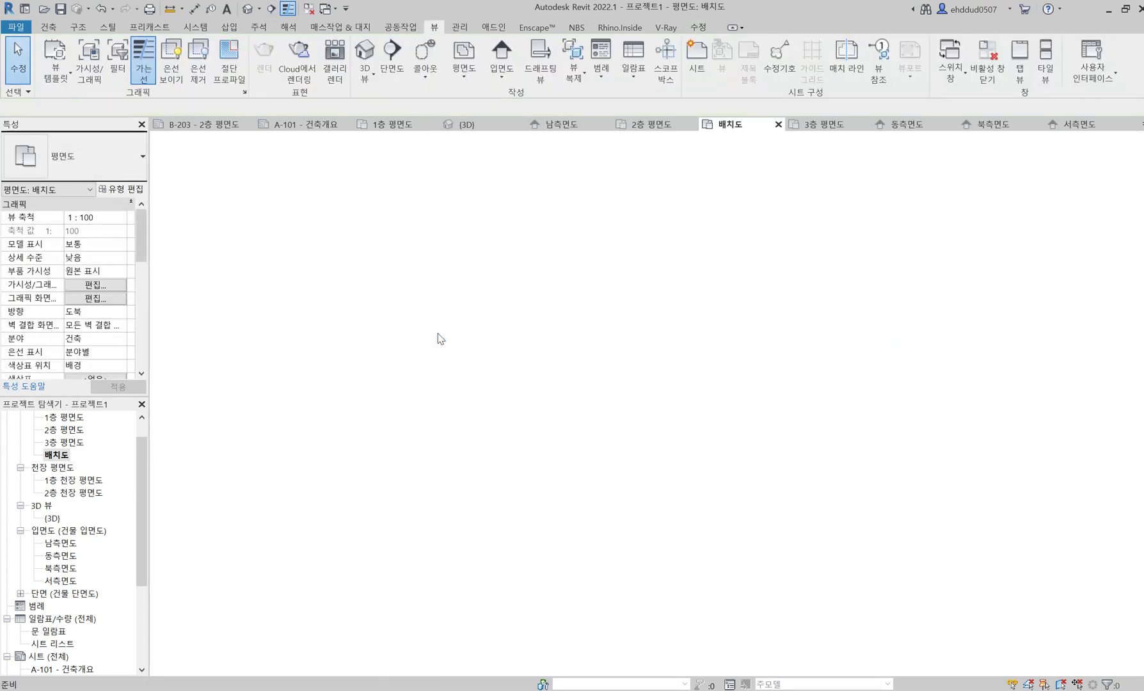
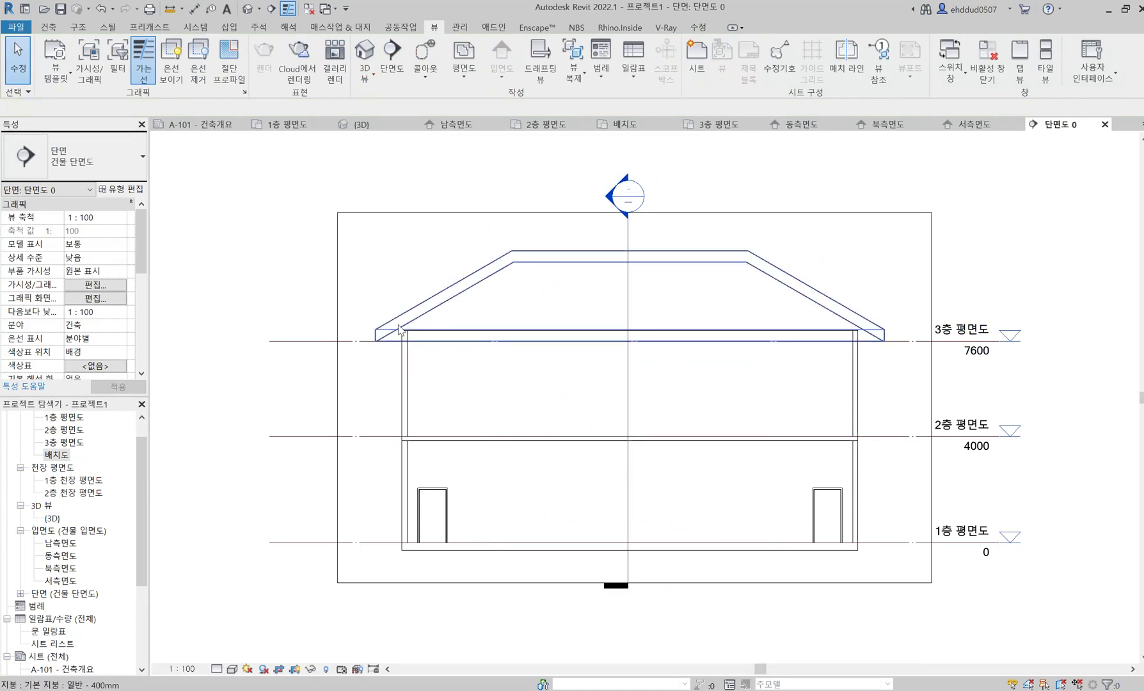
pyautogui.click(1105, 124)
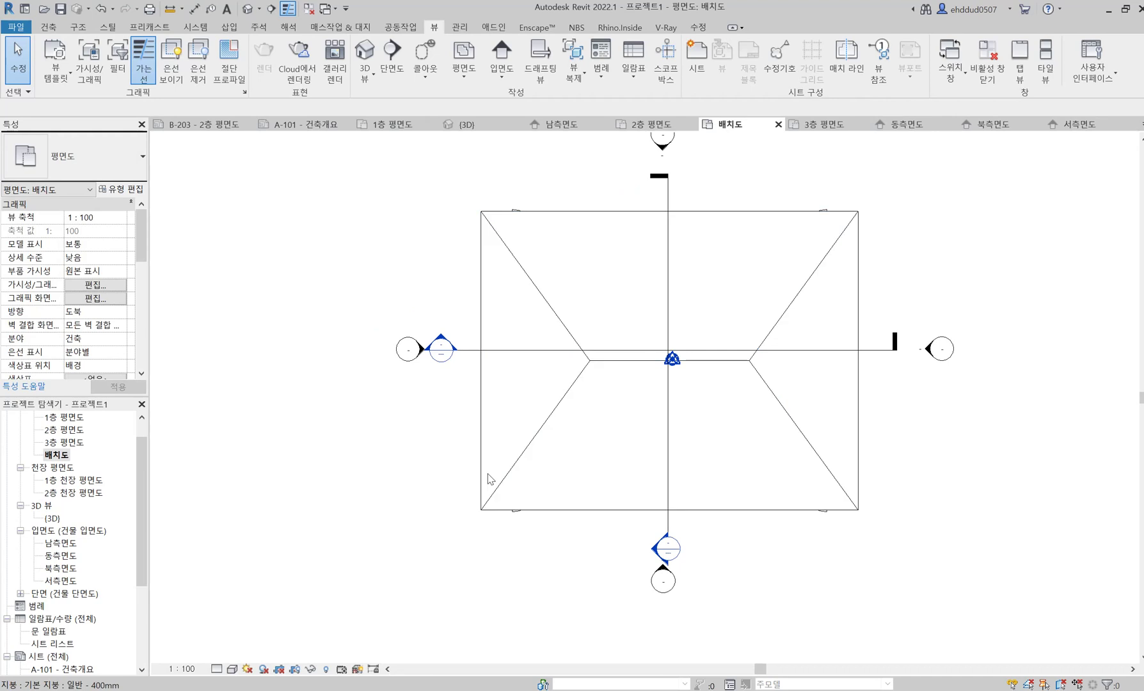
# Expand the building sections in the project browser and review the section views alongside the sheet list.
pyautogui.scroll(-2, 34, 564)
pyautogui.scroll(2, 30, 565)
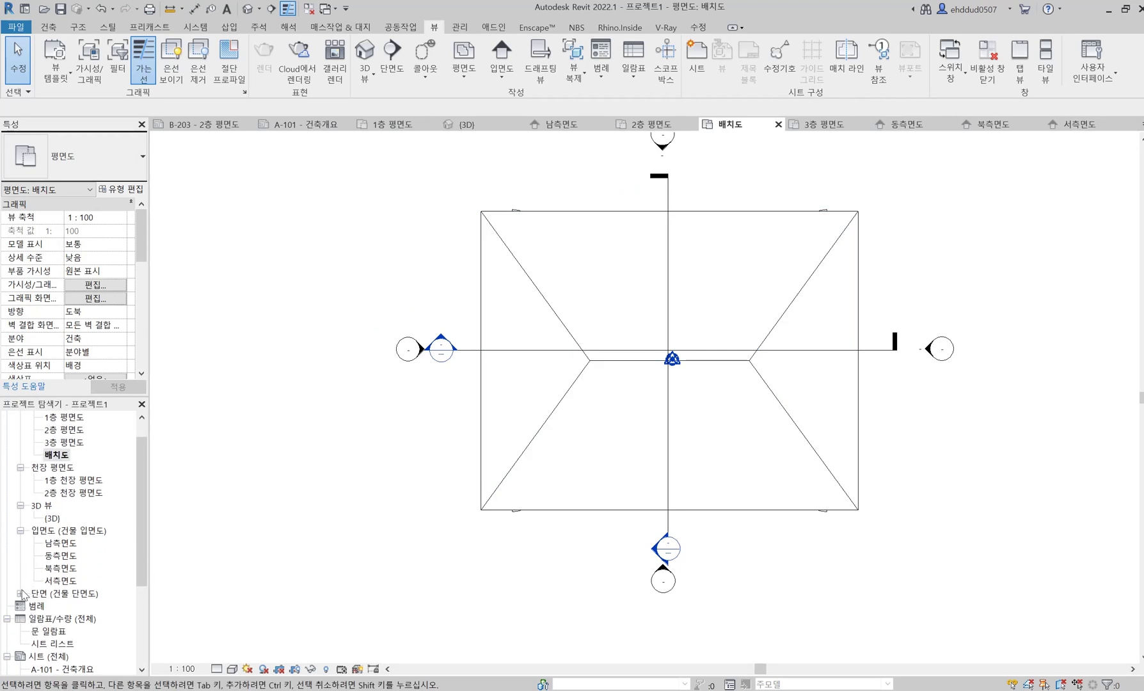
pyautogui.click(20, 593)
pyautogui.click(60, 606)
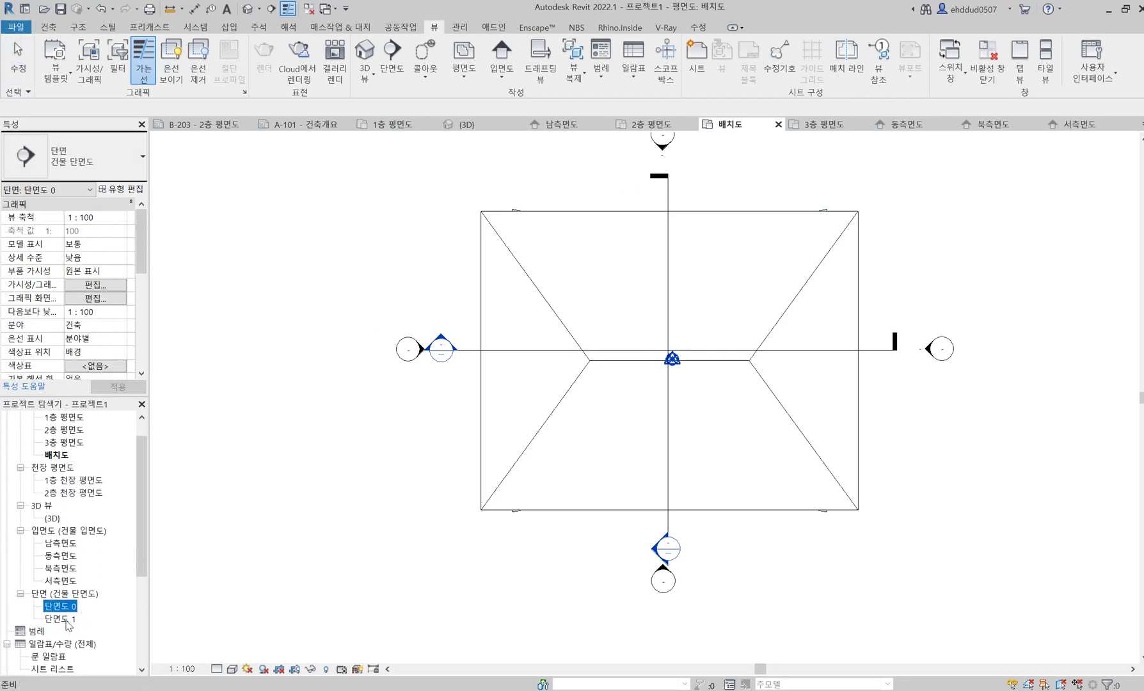
pyautogui.scroll(-5, 67, 614)
pyautogui.click(362, 458)
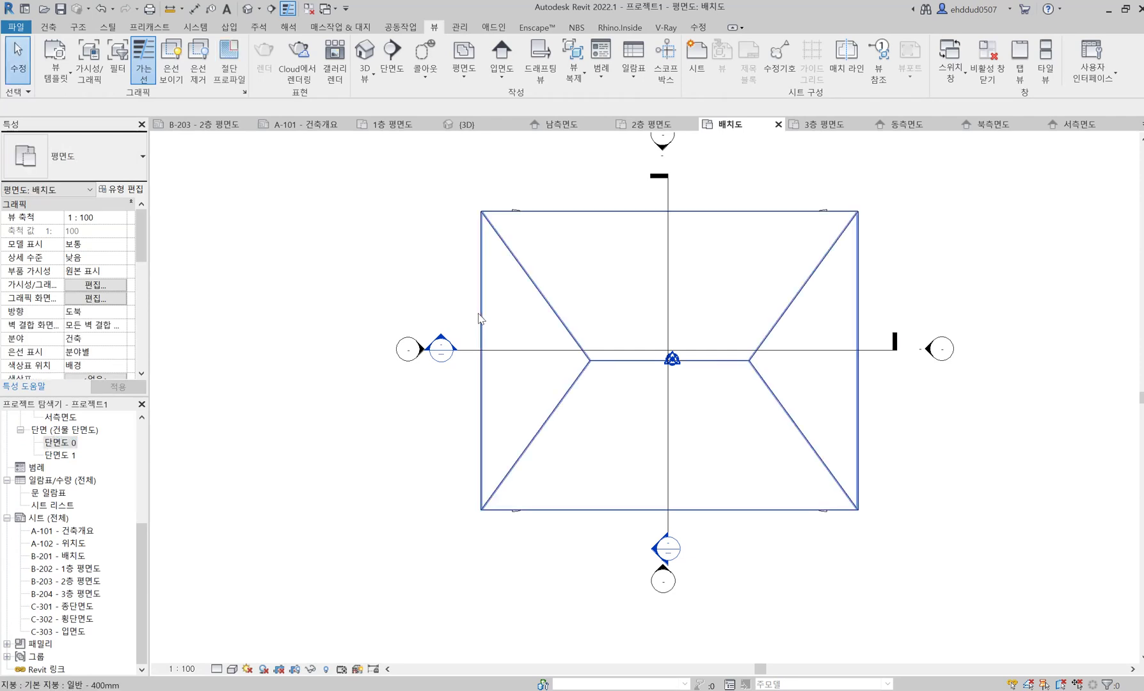
# Open the A-101 - 건축개요 sheet from the project browser.
pyautogui.scroll(-2, 481, 316)
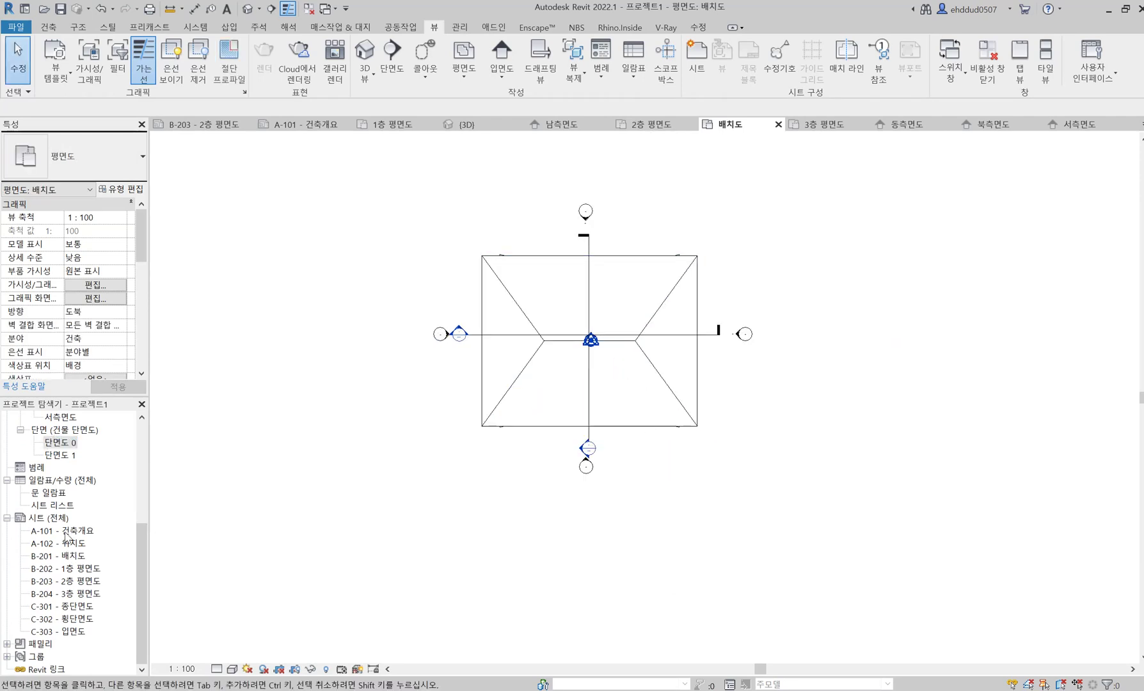
pyautogui.scroll(2, 106, 546)
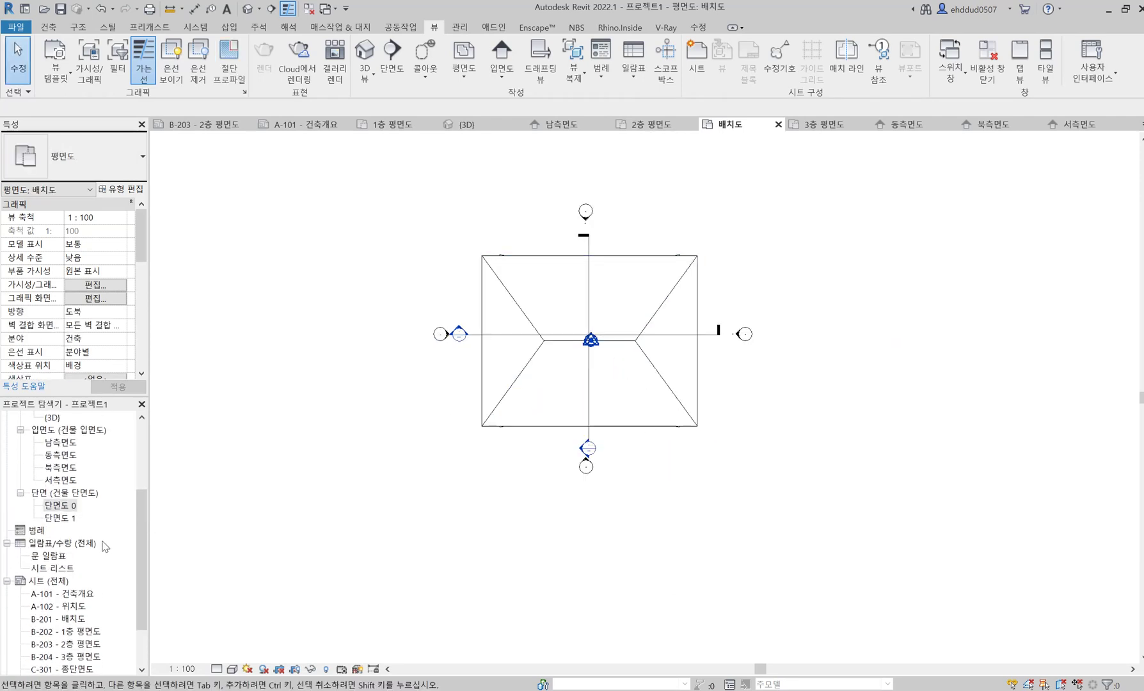
pyautogui.click(50, 543)
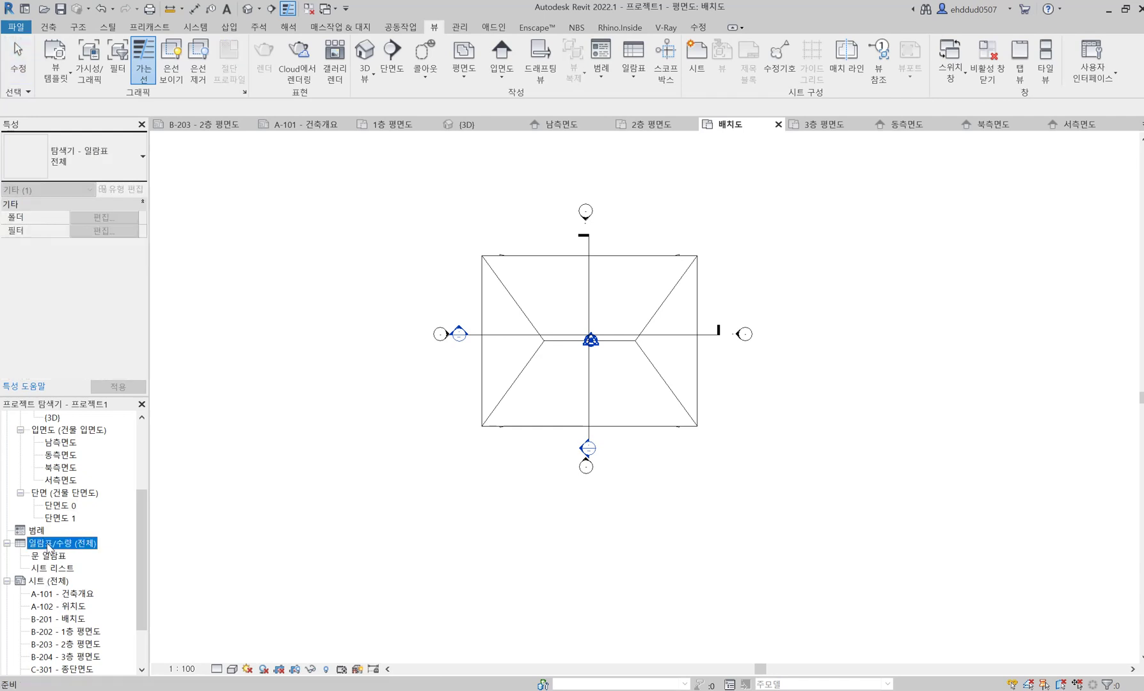
pyautogui.doubleClick(71, 595)
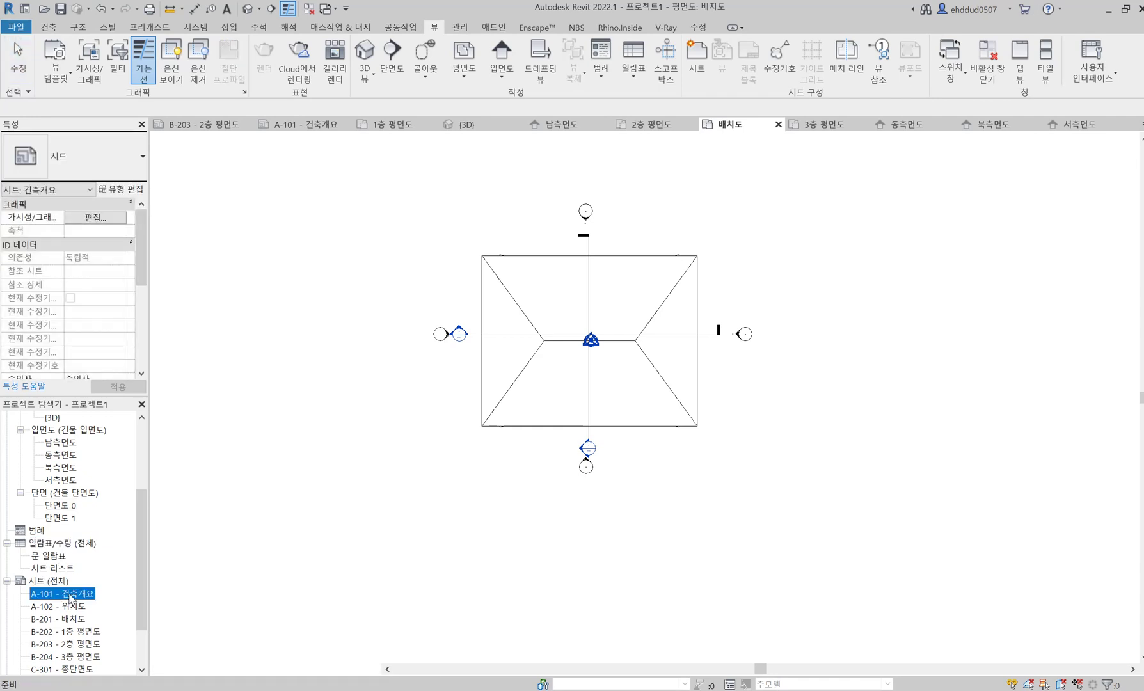
pyautogui.rightClick(83, 549)
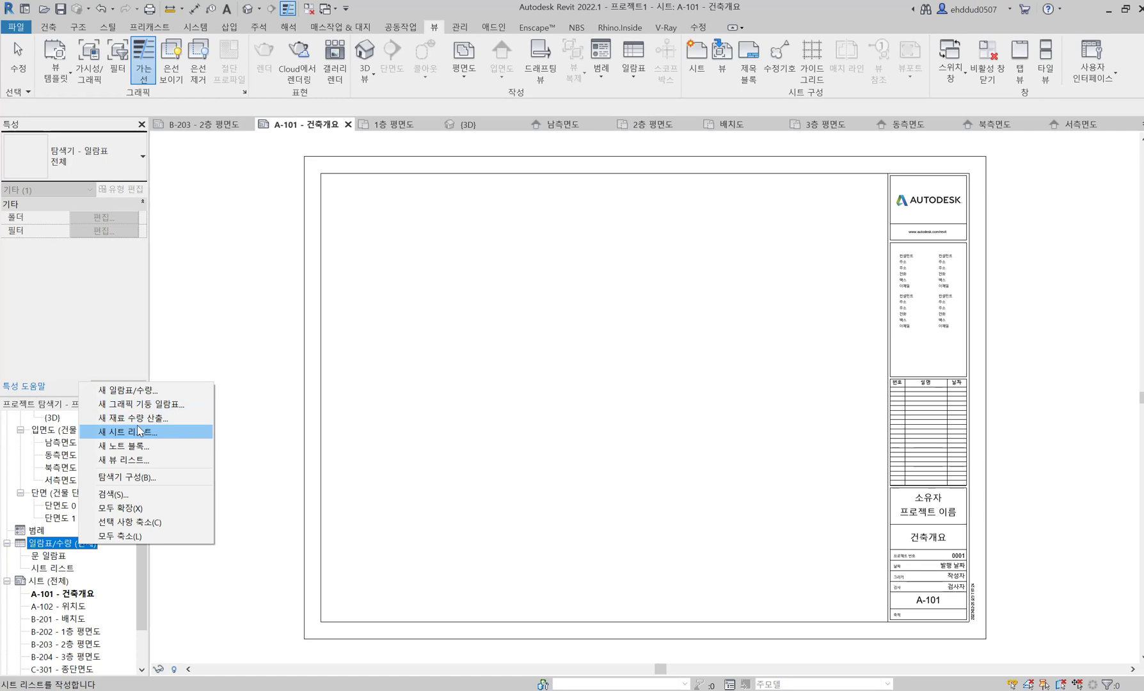
pyautogui.click(222, 428)
pyautogui.scroll(-1, 199, 518)
pyautogui.scroll(-1, 75, 584)
pyautogui.scroll(1, 89, 568)
pyautogui.scroll(-1, 102, 565)
pyautogui.scroll(-2, 157, 544)
pyautogui.scroll(1, 314, 481)
pyautogui.moveTo(392, 465); pyautogui.dragTo(502, 399, button='middle')
pyautogui.scroll(3, 222, 513)
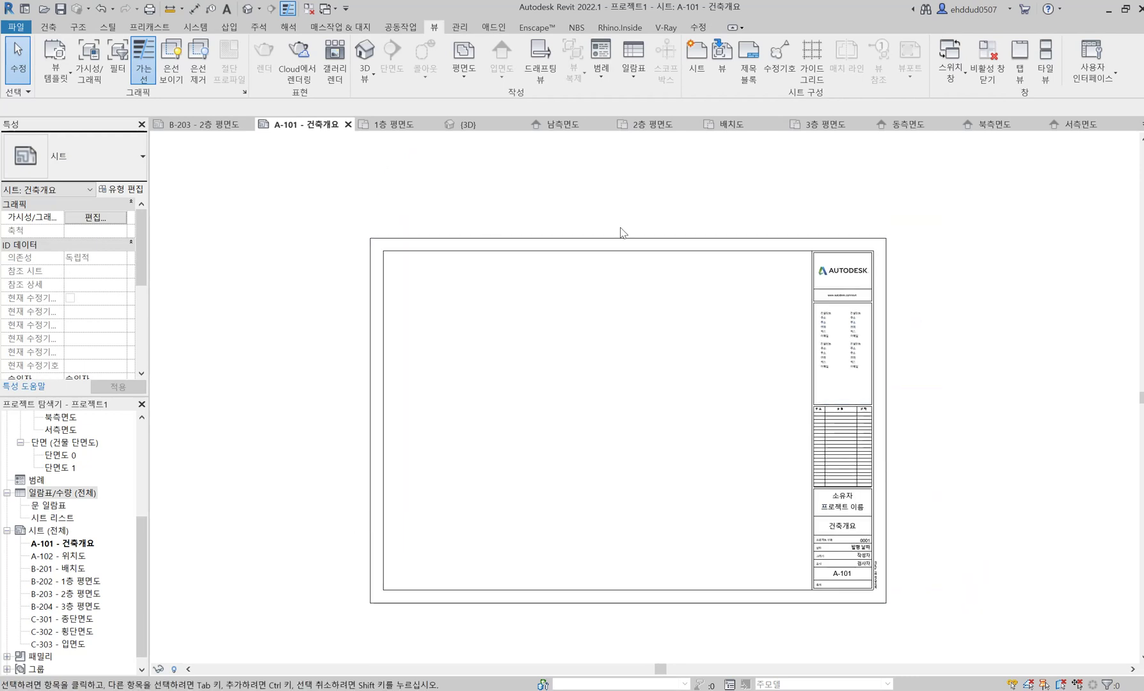
# Open sheet B-202 - 1층 평면도 and place the 1층 평면도 floor plan view in the middle of the drawing area.
pyautogui.scroll(5, 76, 462)
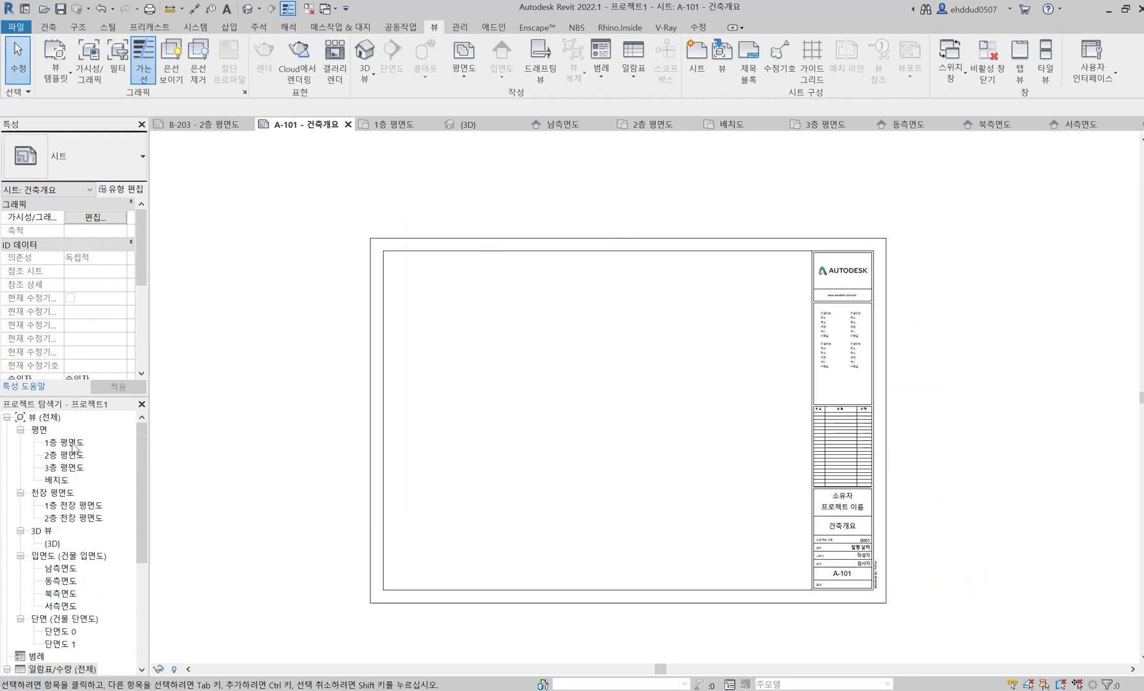
pyautogui.scroll(-3, 71, 537)
pyautogui.doubleClick(66, 581)
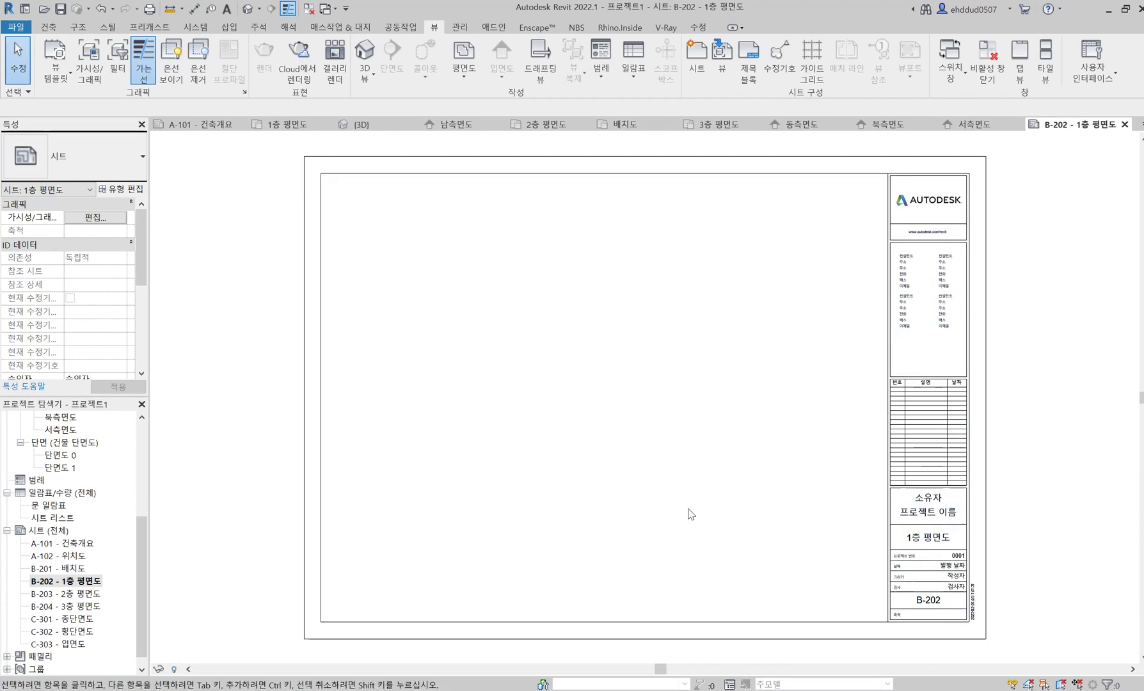
pyautogui.scroll(5, 57, 490)
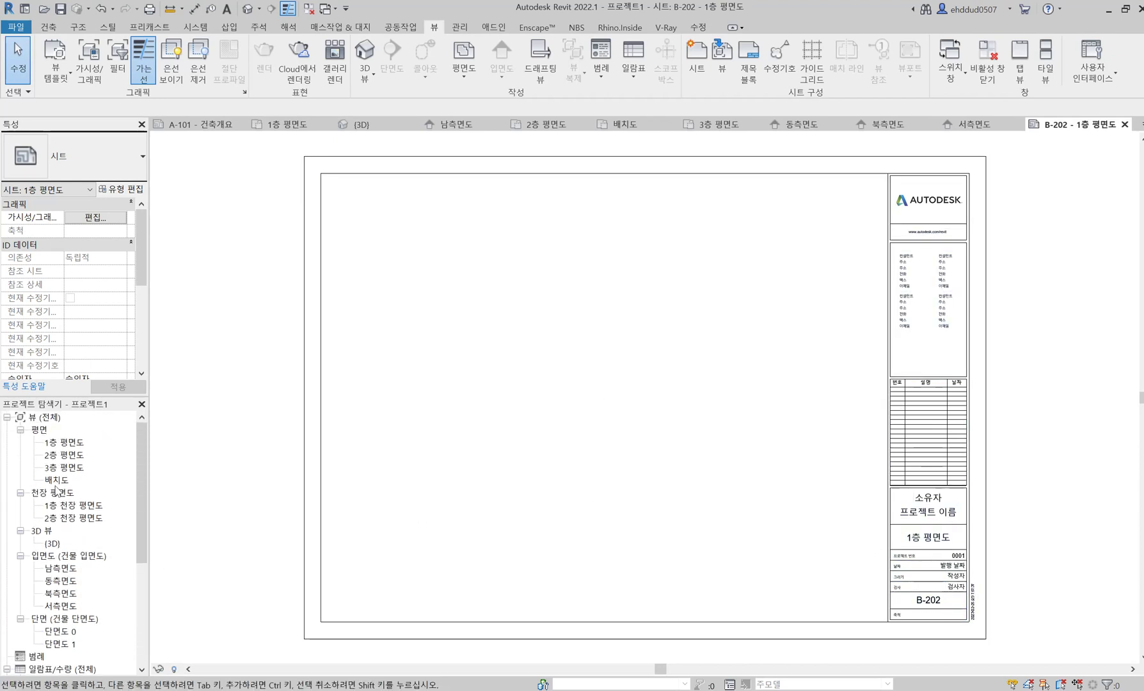
pyautogui.click(64, 442)
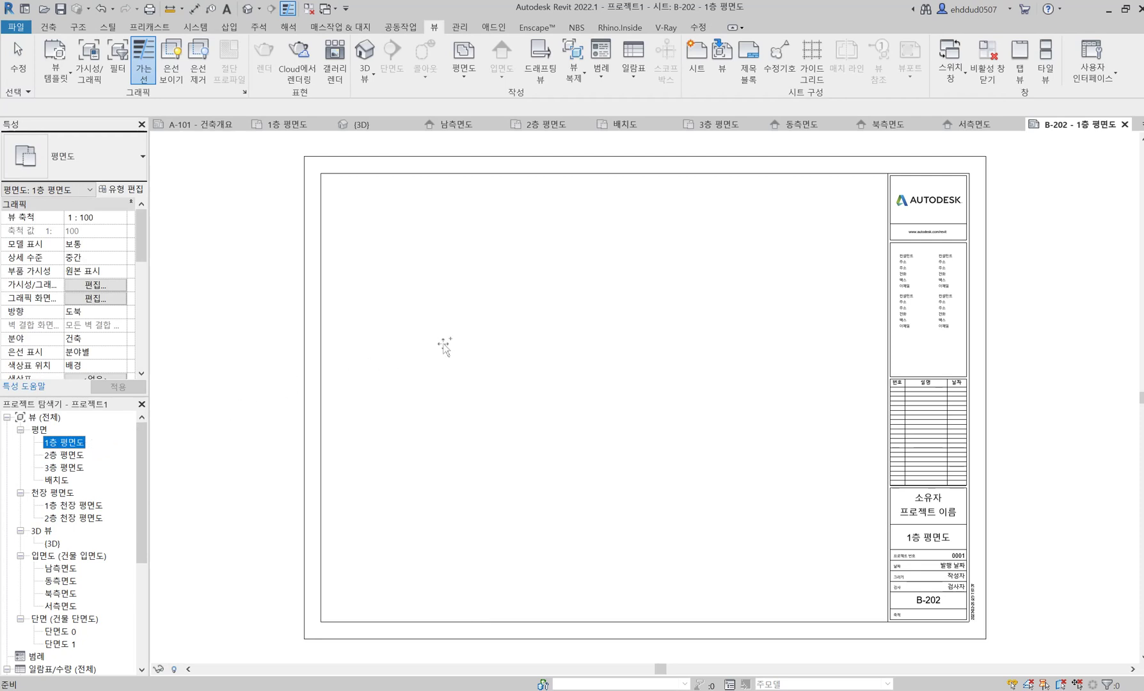
pyautogui.click(611, 372)
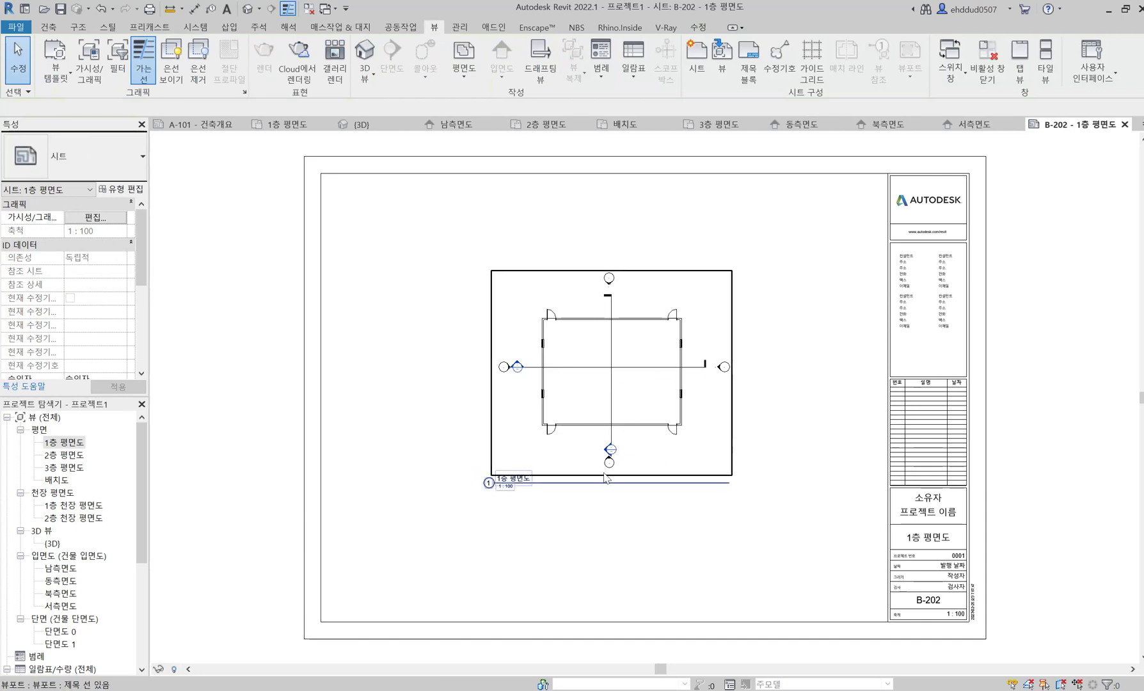
pyautogui.click(628, 613)
# Open the 1층 평면도 floor plan and set its view scale to 1:50.
pyautogui.scroll(2, 579, 429)
pyautogui.scroll(-3, 603, 534)
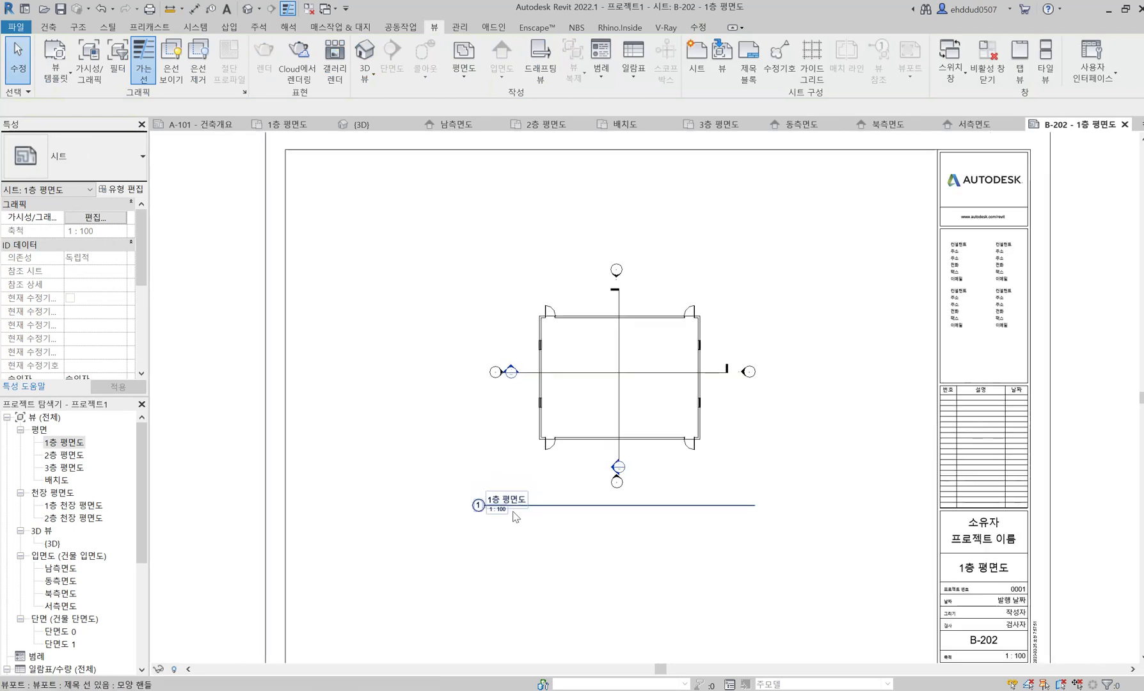
pyautogui.moveTo(537, 451); pyautogui.dragTo(532, 473, button='middle')
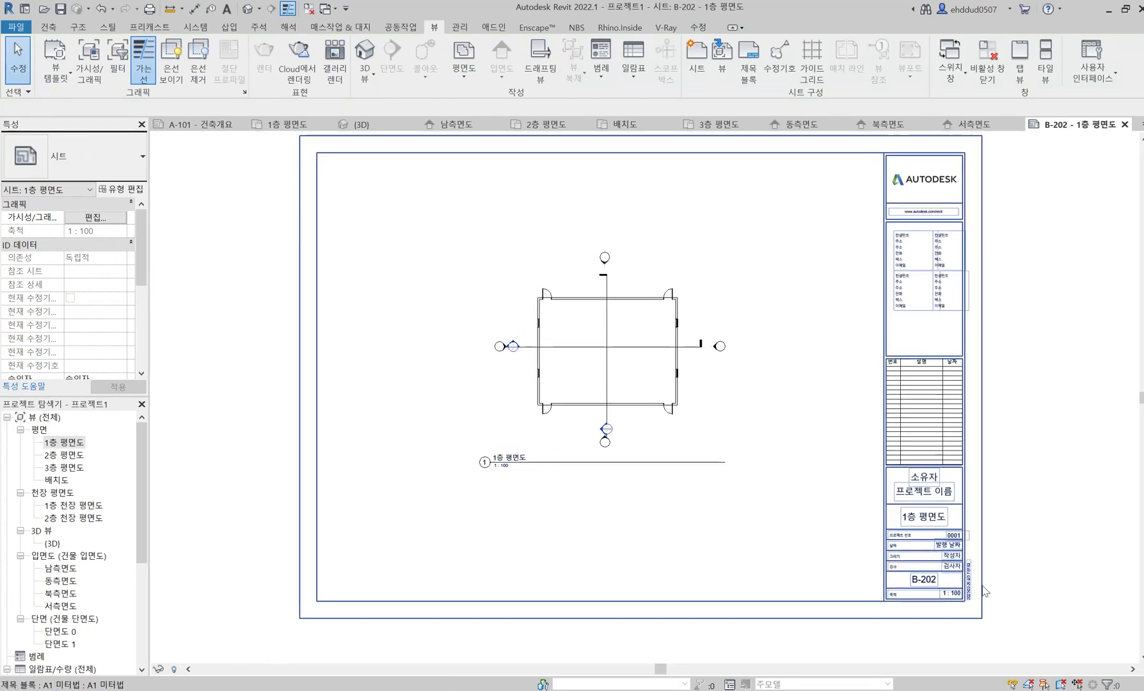
pyautogui.click(287, 124)
pyautogui.click(182, 668)
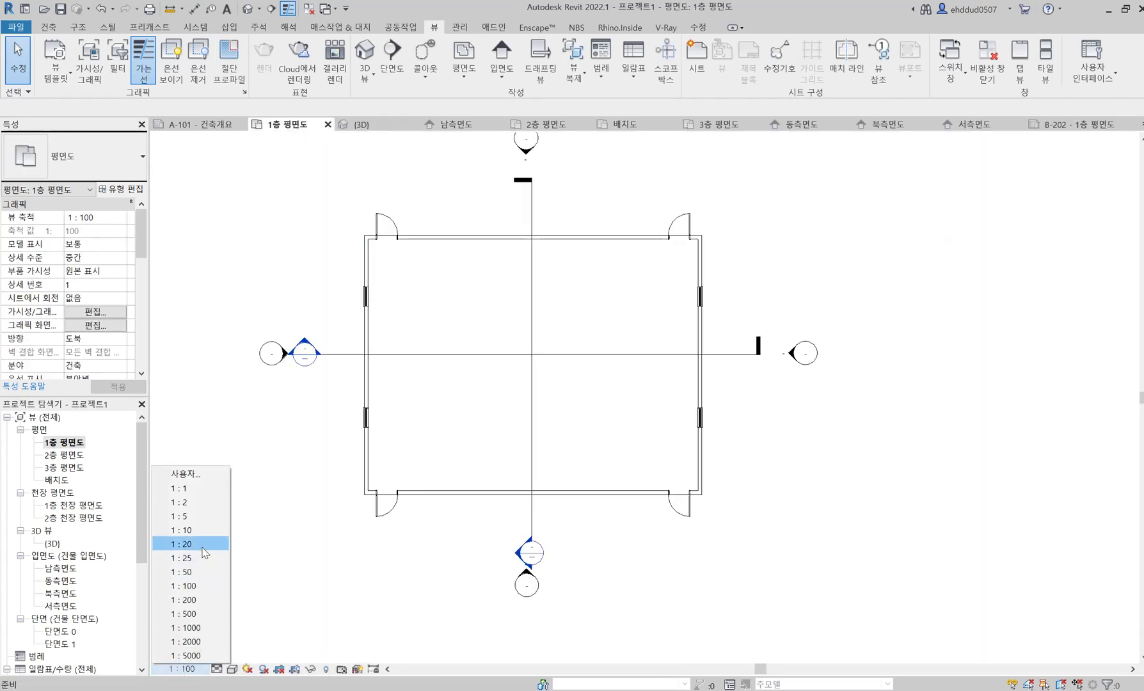
pyautogui.click(198, 569)
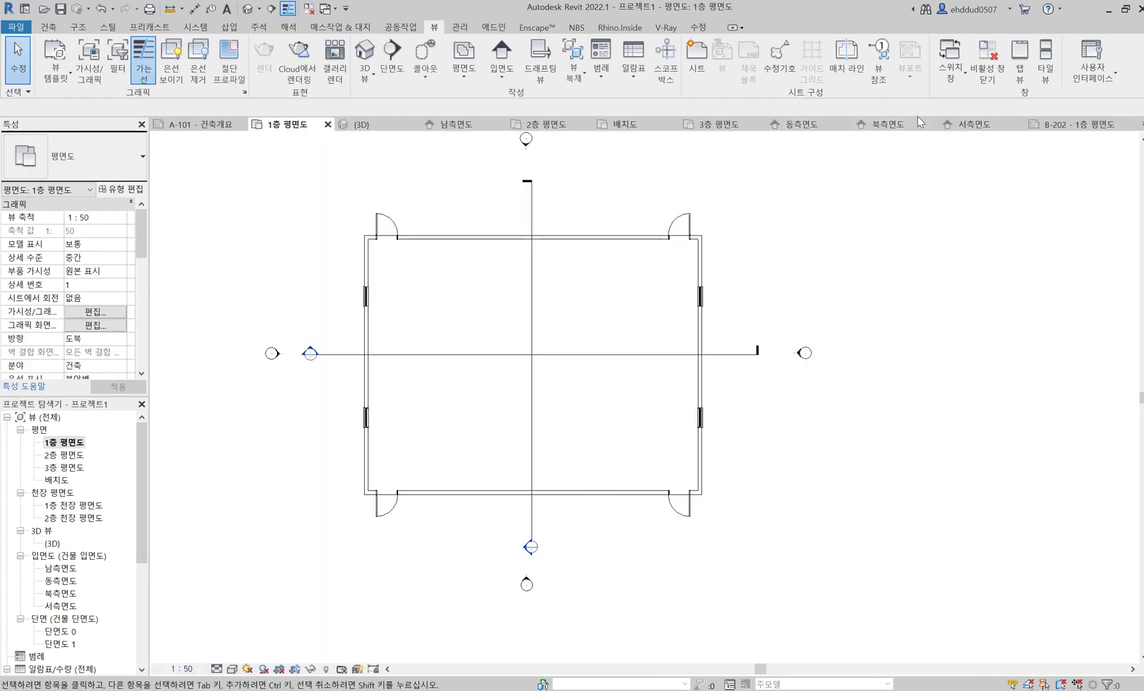
# Move the floor plan viewport on sheet B-202 to centre it within the title block, and close all inactive views.
pyautogui.click(1054, 126)
pyautogui.scroll(-2, 659, 416)
pyautogui.moveTo(583, 451); pyautogui.dragTo(610, 372)
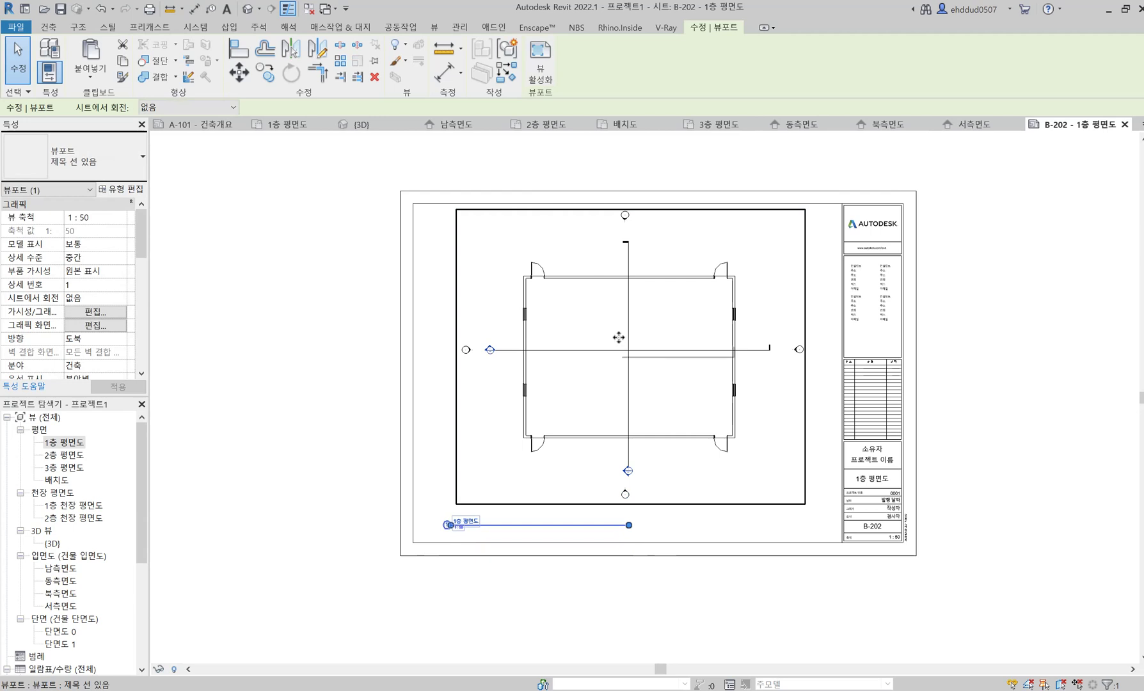
pyautogui.press('Escape')
pyautogui.scroll(1, 604, 320)
pyautogui.scroll(-2, 682, 467)
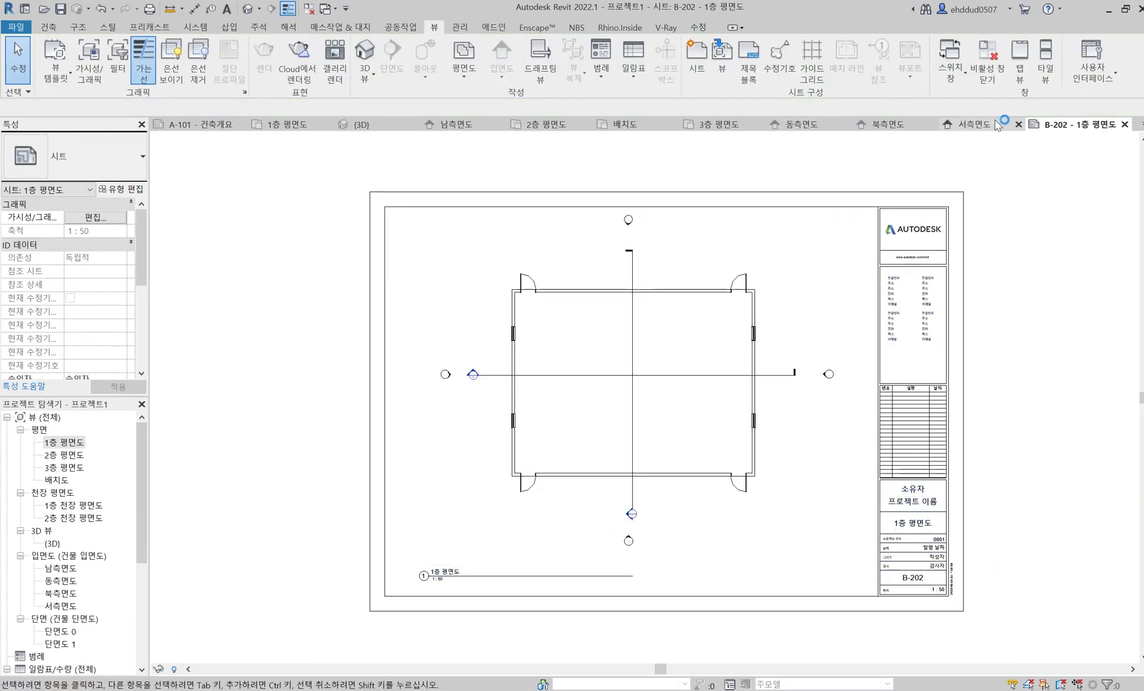
pyautogui.click(988, 57)
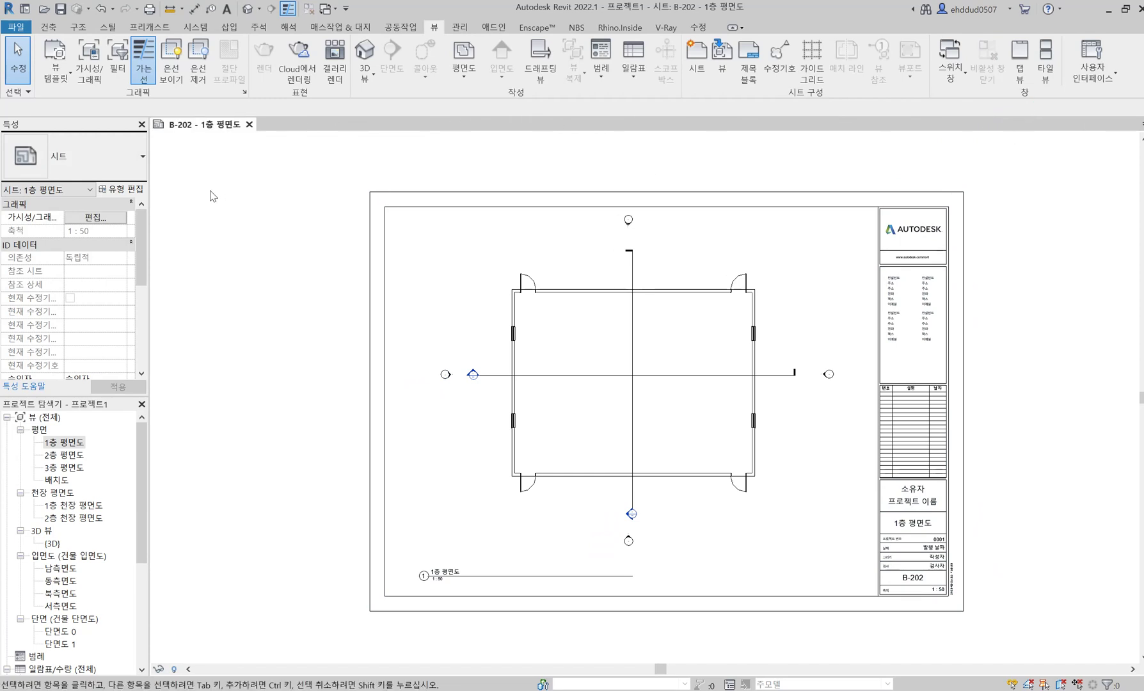
# Set the 1층 평면도 floor plan's view scale to 1:200 and check its size on sheet B-202.
pyautogui.doubleClick(64, 443)
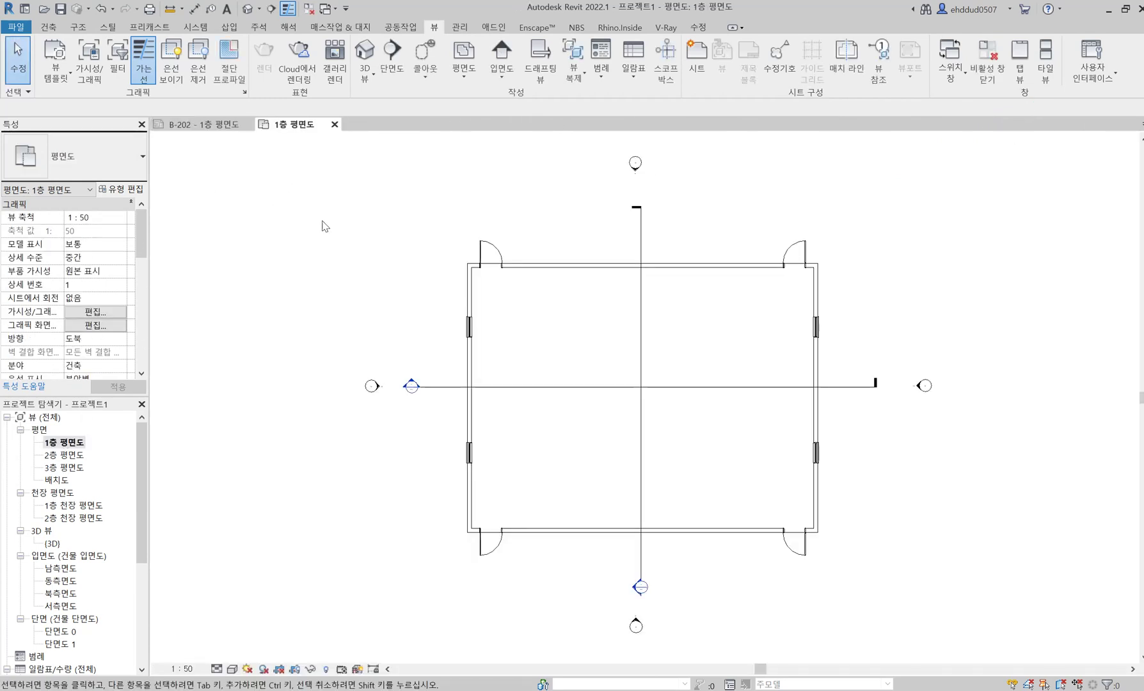
pyautogui.click(183, 668)
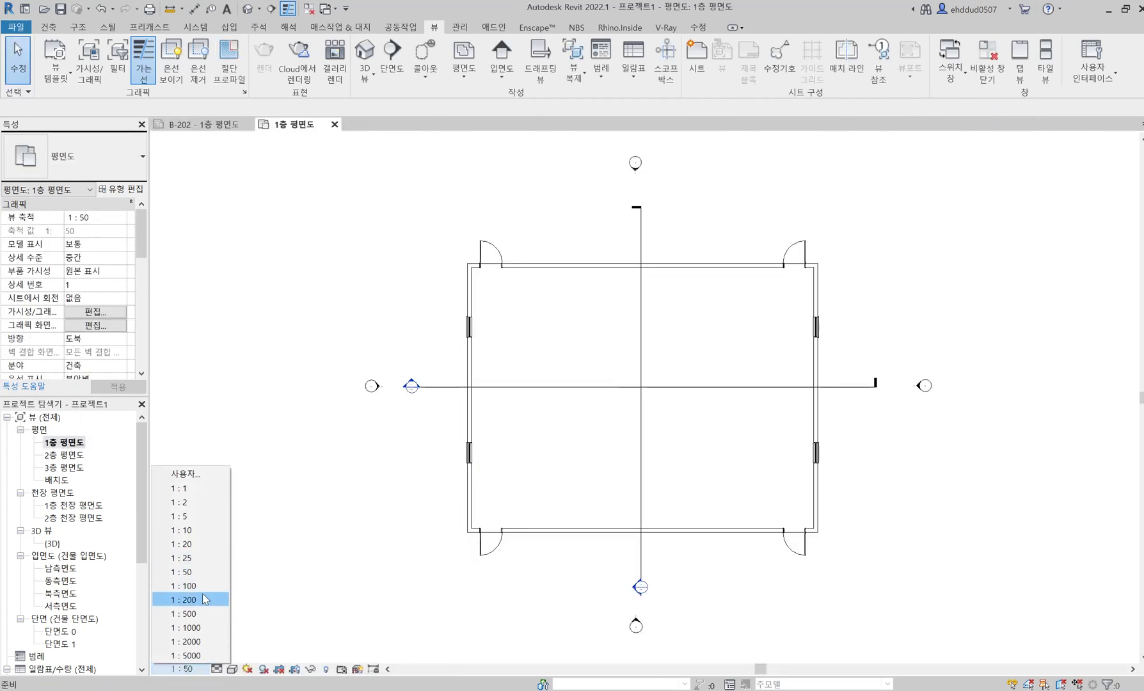
pyautogui.click(192, 600)
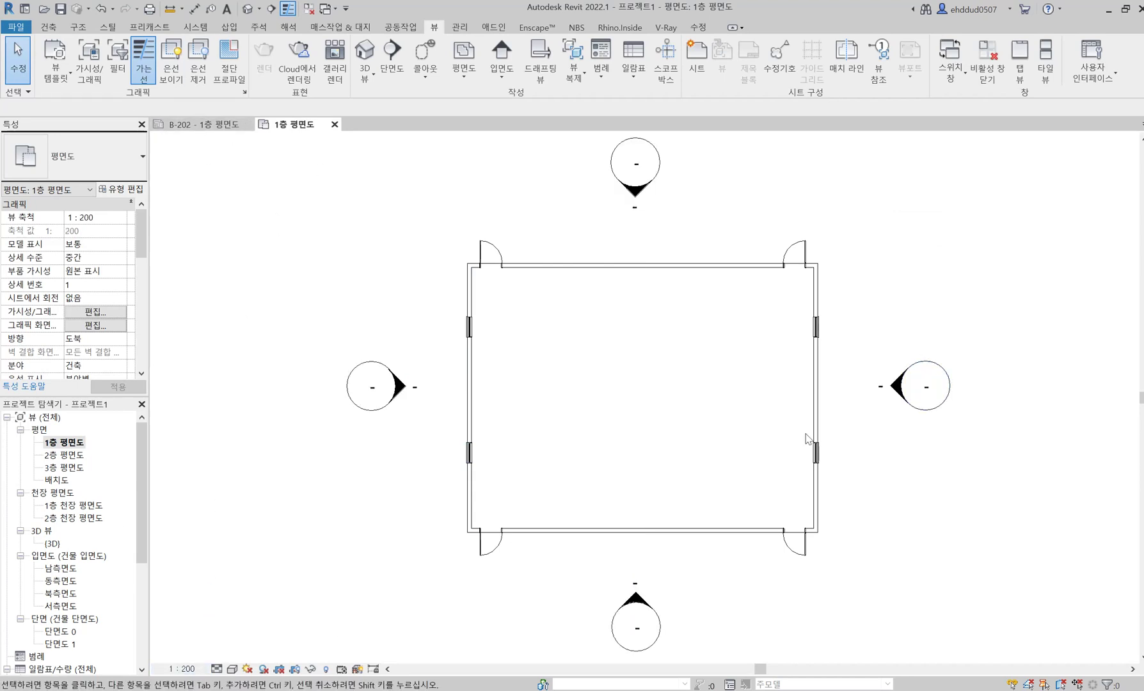
pyautogui.click(398, 386)
pyautogui.moveTo(260, 277); pyautogui.dragTo(423, 415)
pyautogui.press('Escape')
pyautogui.hotkey('ctrl', 'Tab')
pyautogui.click(515, 524)
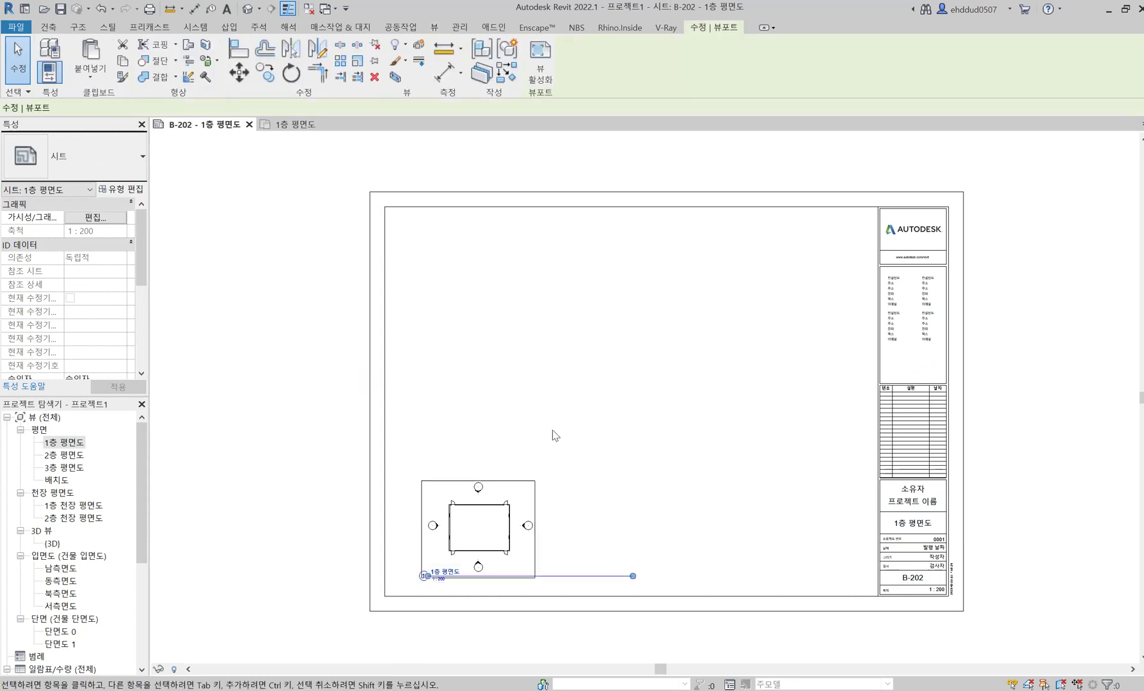
pyautogui.press('Escape')
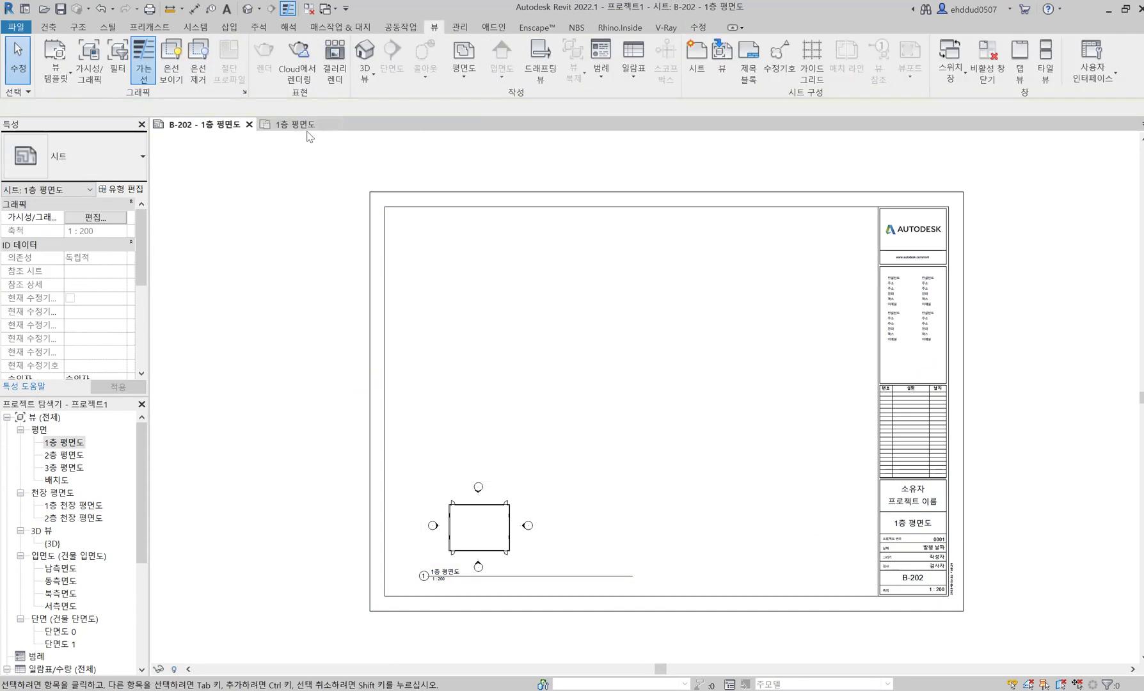
# Set the view scale of the viewport on sheet B-202 to 1:50 and check the 1층 평면도 view.
pyautogui.click(524, 542)
pyautogui.click(120, 219)
pyautogui.click(97, 243)
pyautogui.click(119, 387)
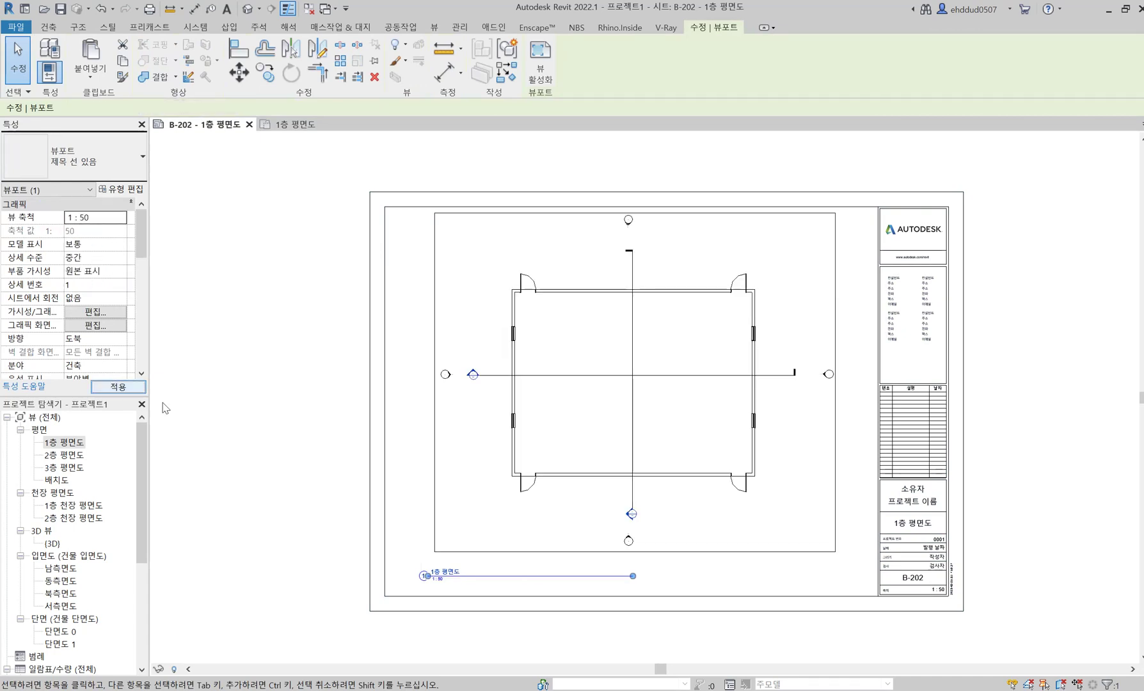
pyautogui.click(288, 126)
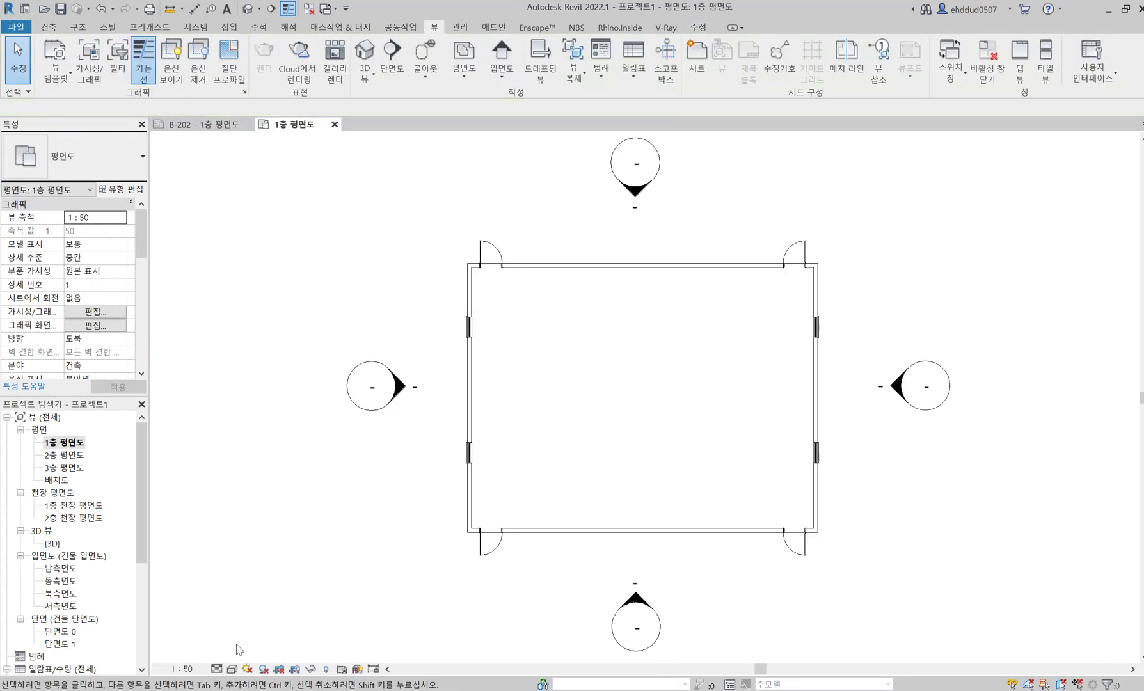
# Activate the 1층 평면도 view in place on sheet B-202, deactivate it, and activate it once more.
pyautogui.click(192, 124)
pyautogui.doubleClick(670, 371)
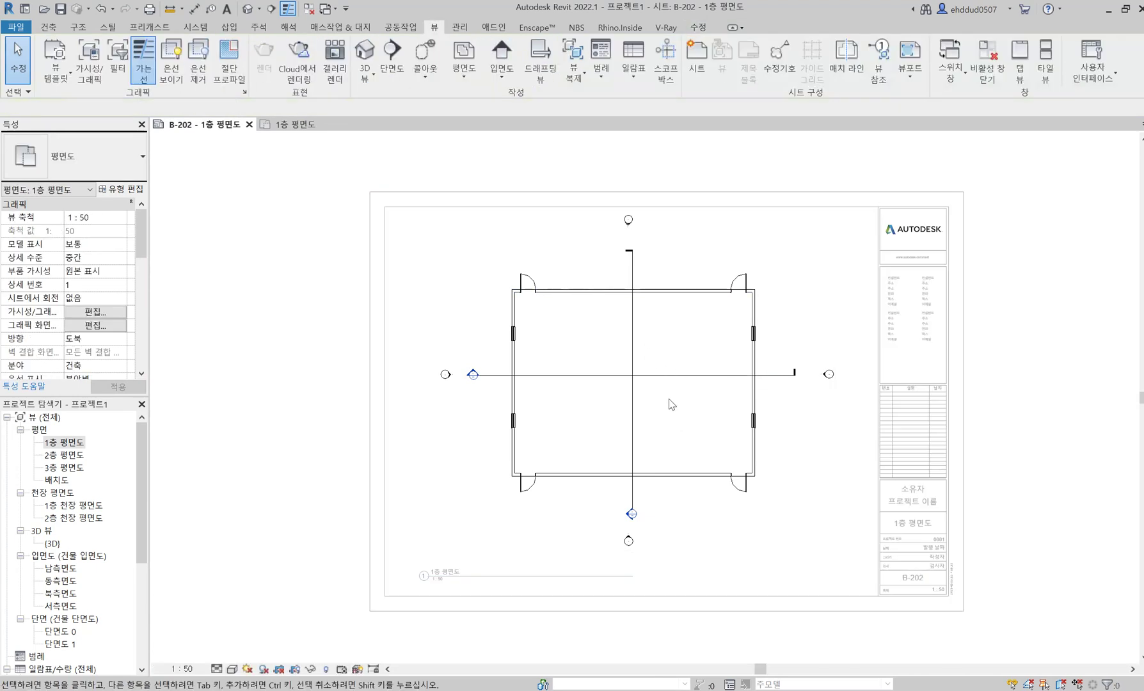
pyautogui.scroll(2, 778, 393)
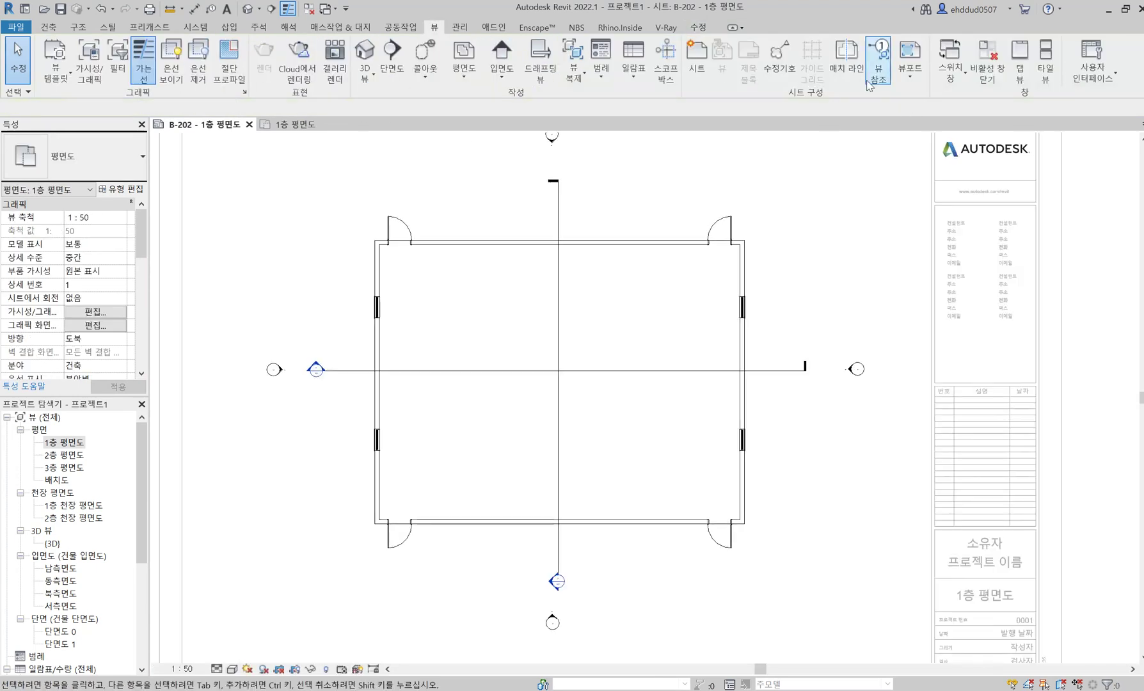
pyautogui.scroll(-2, 865, 240)
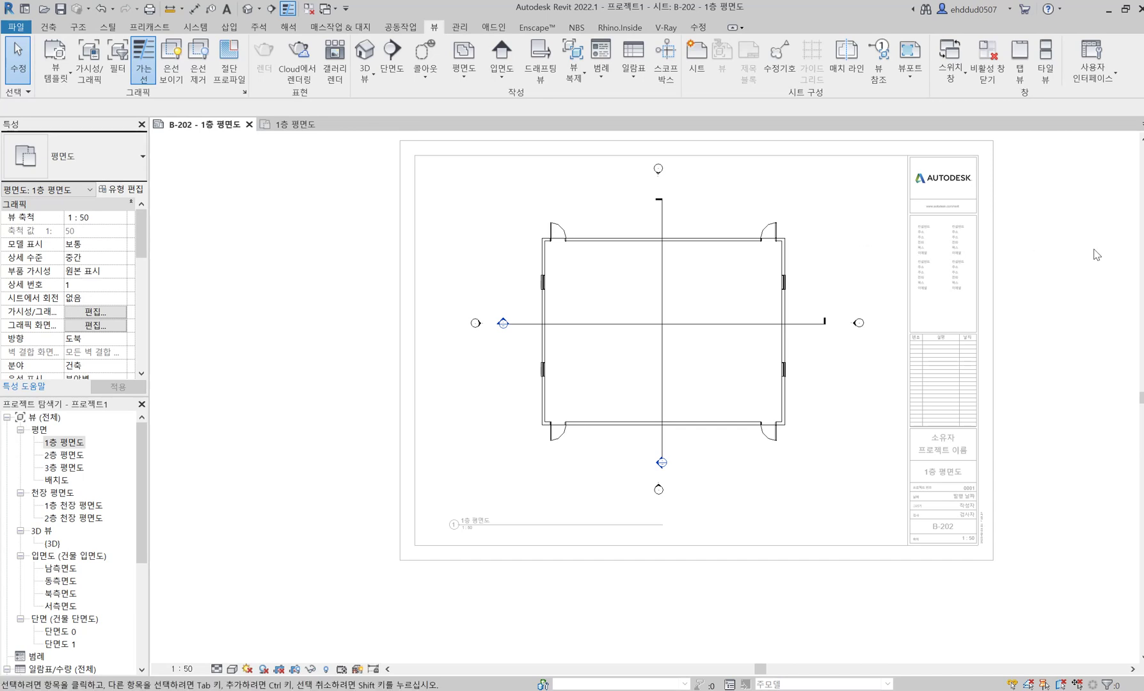
pyautogui.click(755, 305)
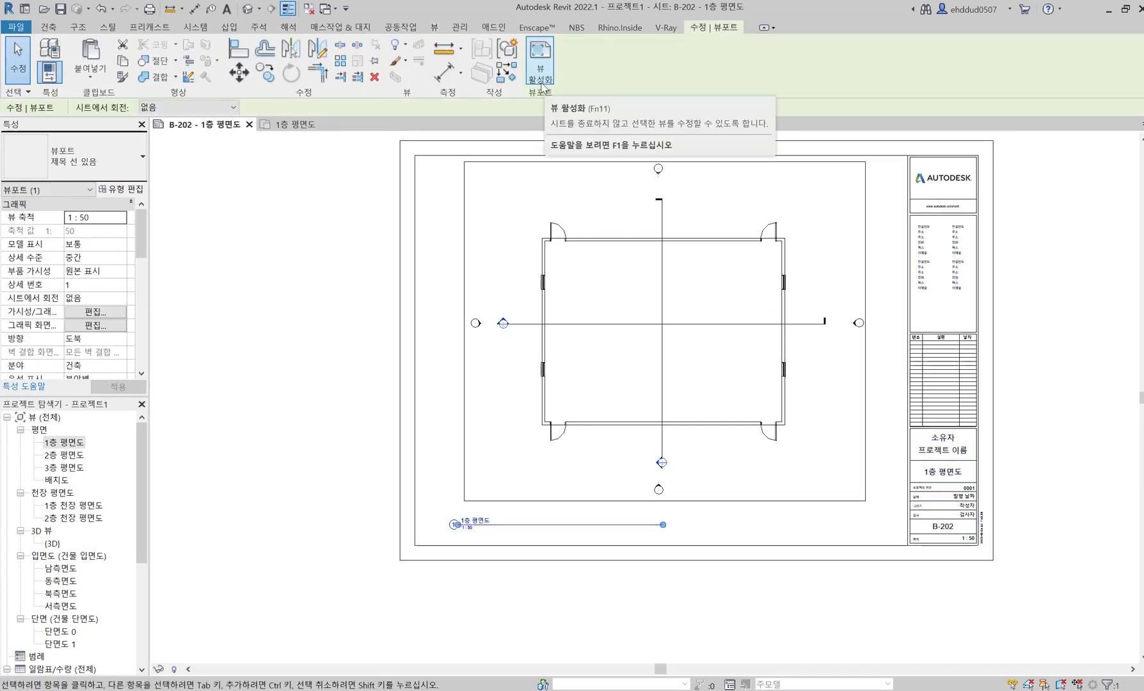
pyautogui.click(541, 85)
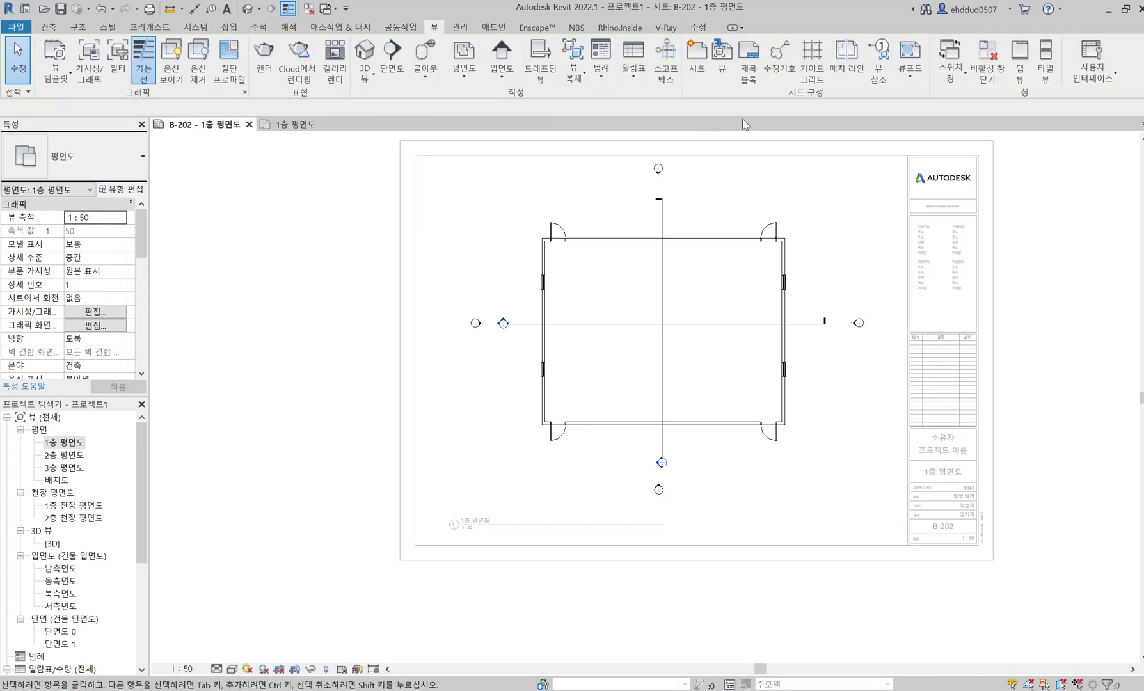
pyautogui.doubleClick(1043, 258)
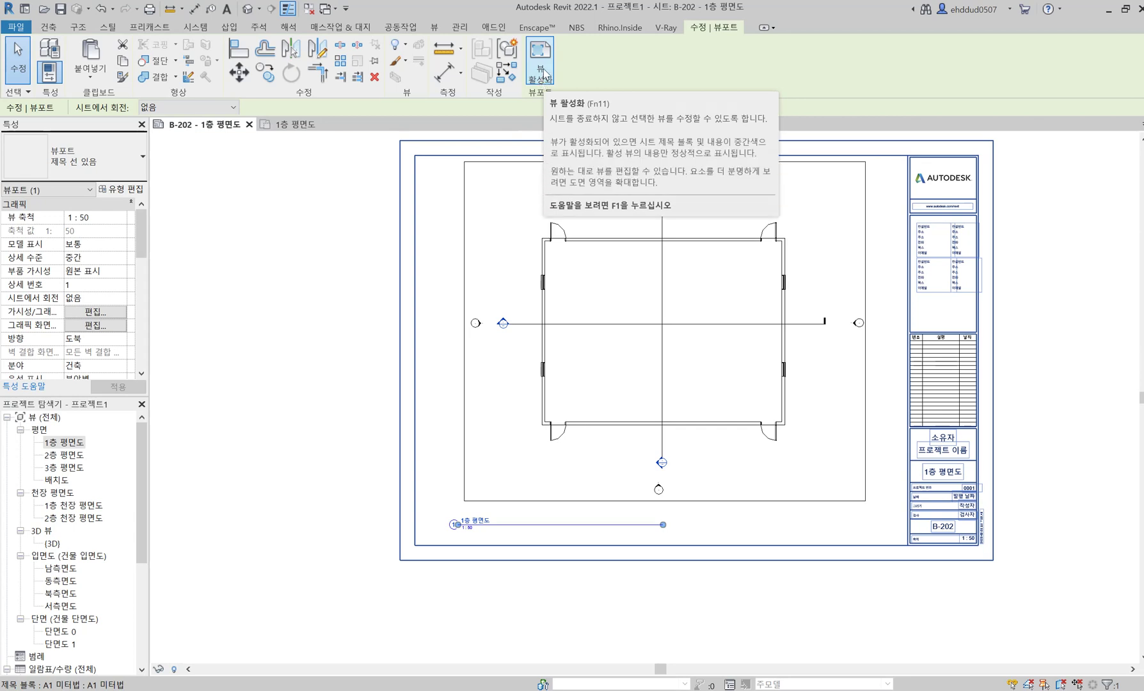
pyautogui.click(540, 71)
pyautogui.scroll(3, 697, 335)
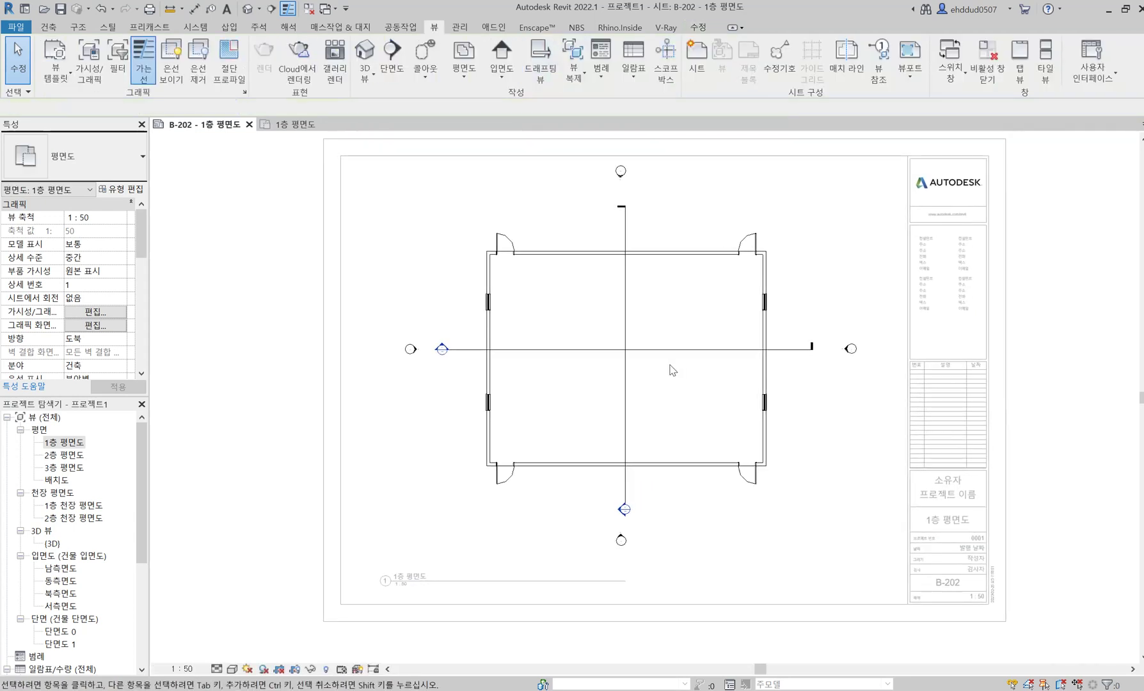
# Temporarily hide the two crossing section lines in the activated floor plan view, and undo the hiding.
pyautogui.click(616, 350)
pyautogui.moveTo(656, 395); pyautogui.dragTo(601, 330)
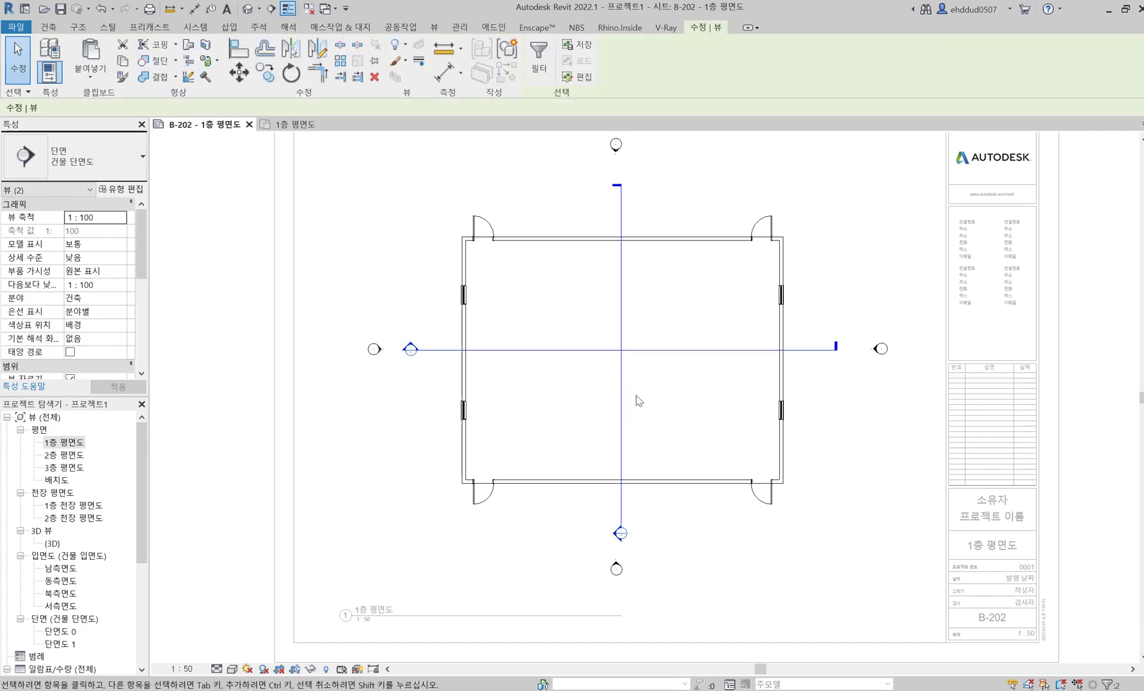
pyautogui.press('h')
pyautogui.press('h')
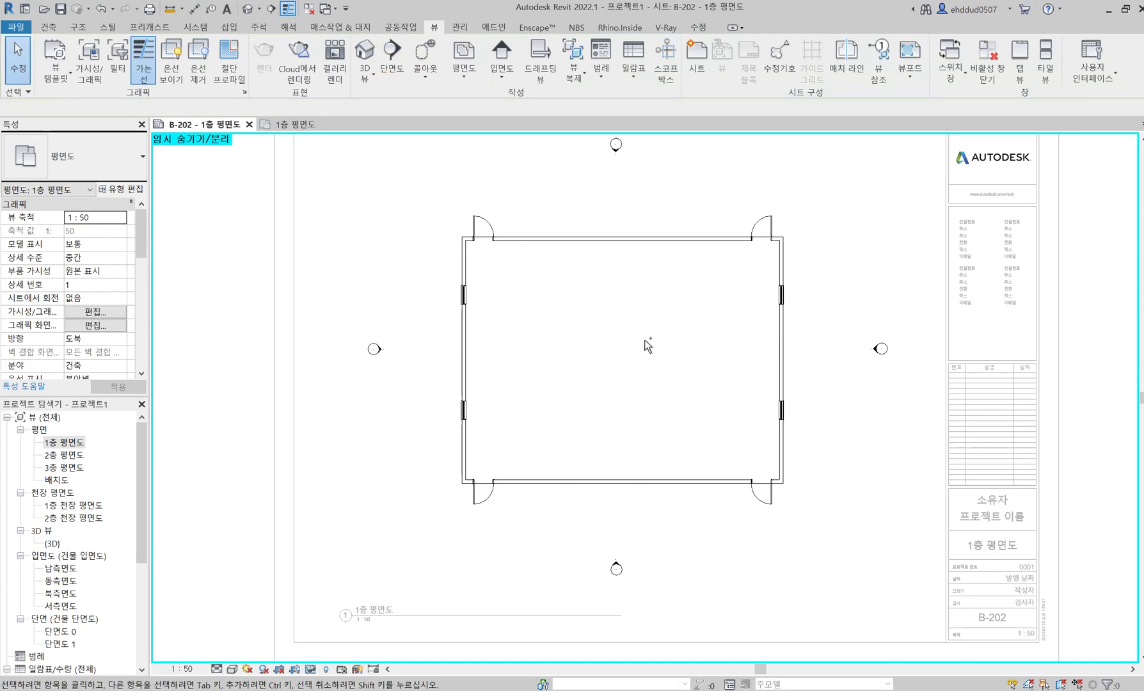
pyautogui.hotkey('ctrl', 'z')
# Hide both section lines by element in the activated floor plan view, and deactivate the view.
pyautogui.moveTo(657, 396); pyautogui.dragTo(605, 330)
pyautogui.rightClick(626, 353)
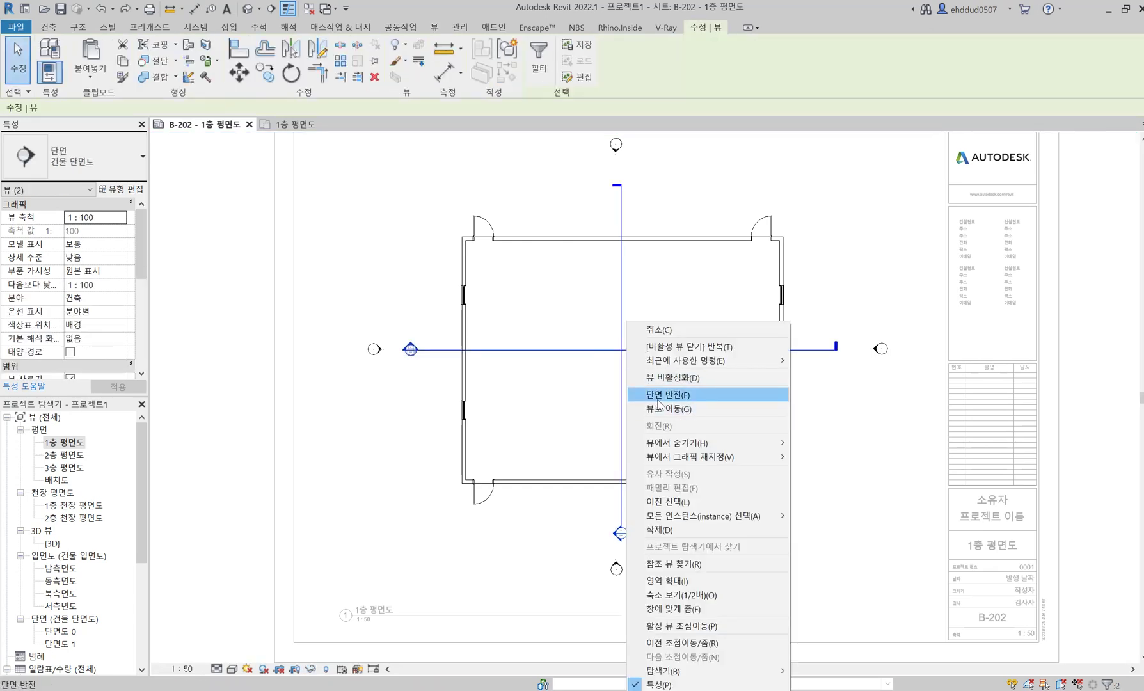
pyautogui.moveTo(704, 446)
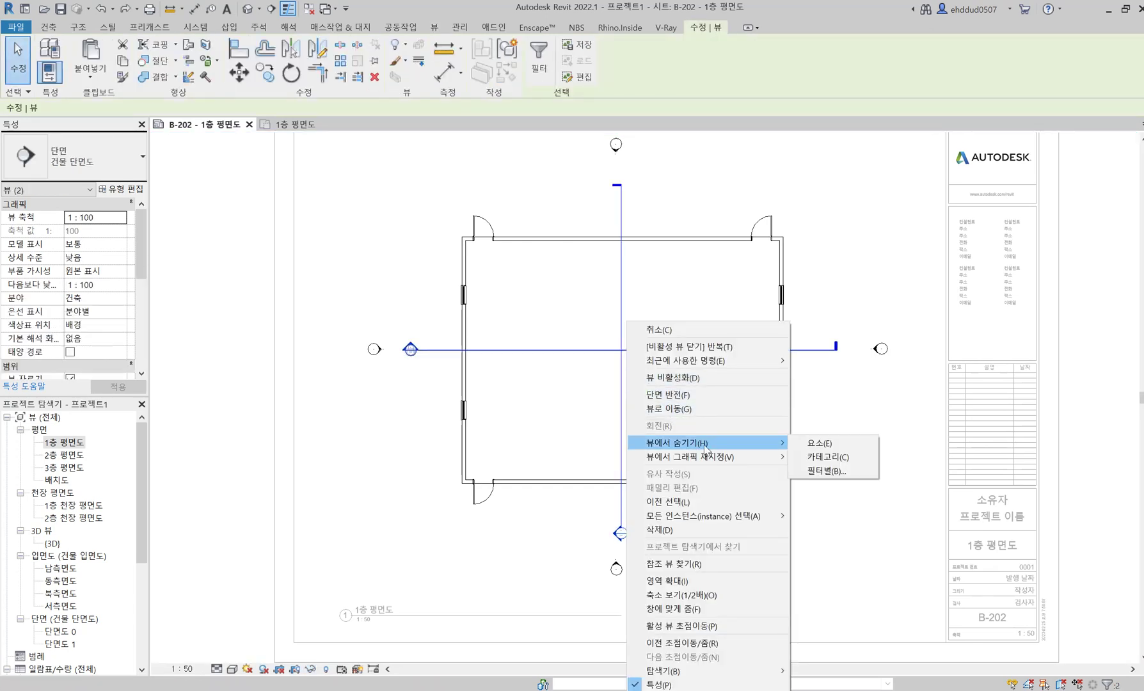
pyautogui.click(815, 443)
pyautogui.scroll(-2, 639, 403)
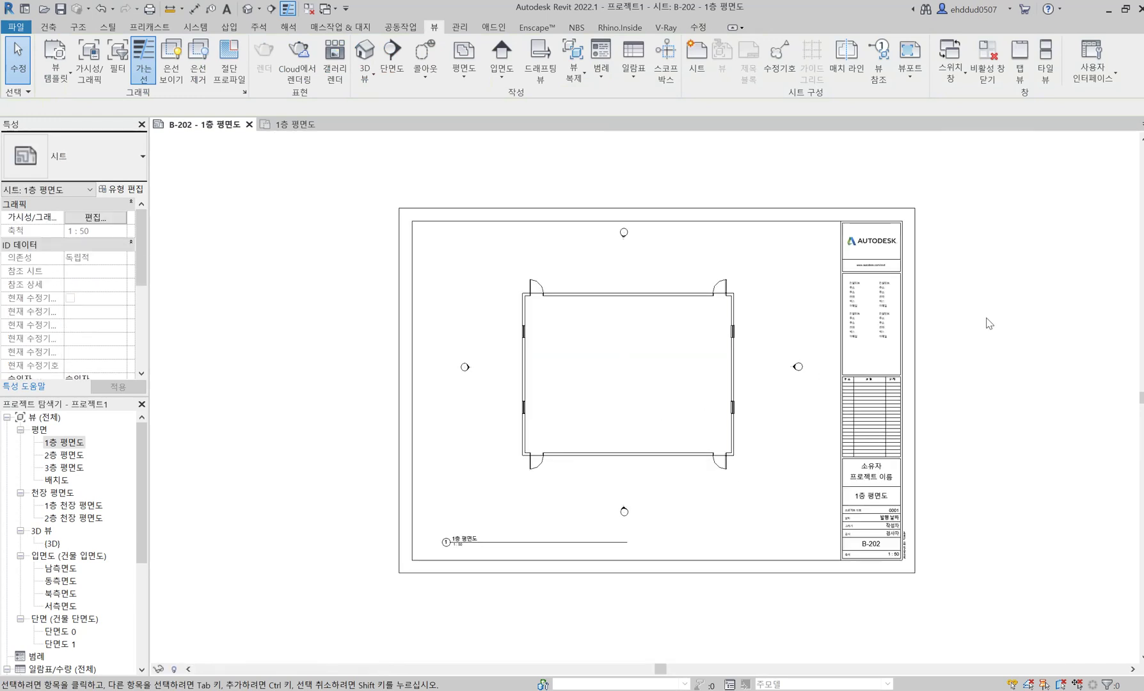
# Examine the annotation categories in the visibility/graphics overrides of the 1층 평면도 view, and leave them as they are.
pyautogui.click(289, 124)
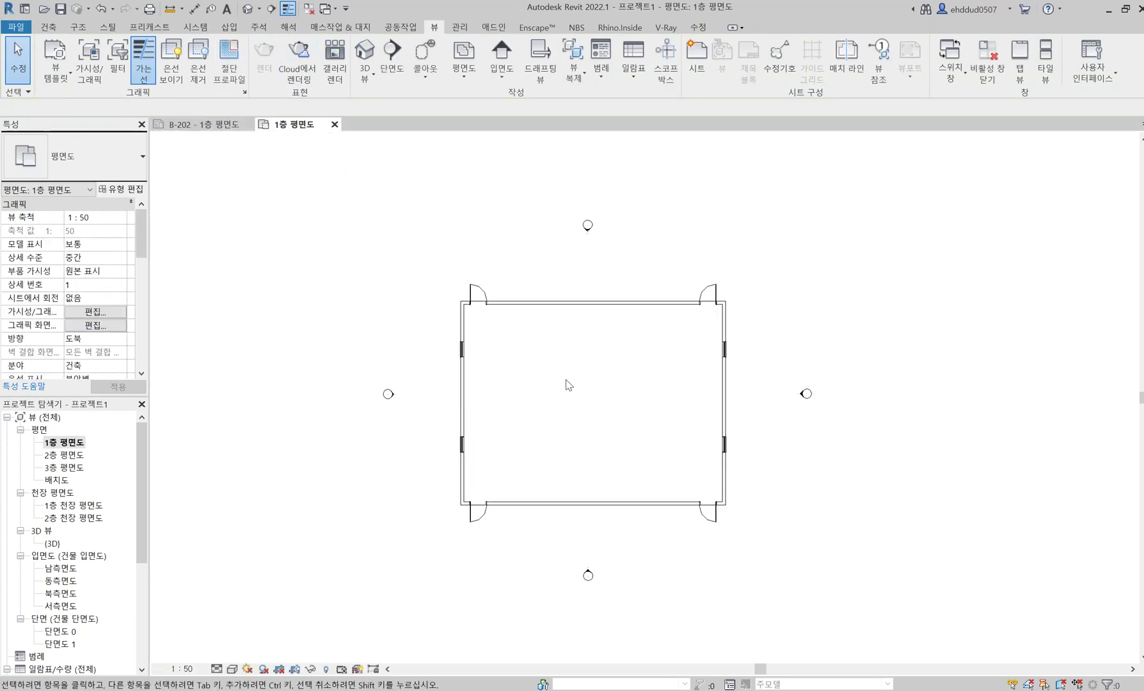
pyautogui.press('v')
pyautogui.press('g')
pyautogui.click(555, 57)
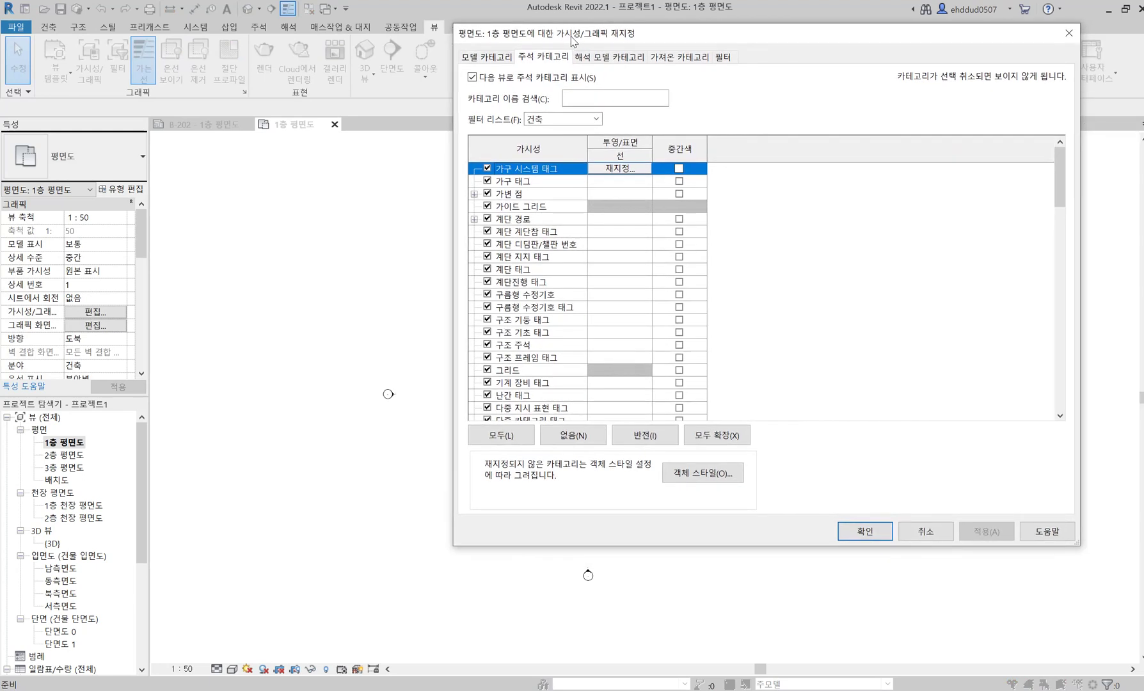
pyautogui.moveTo(1059, 190)
pyautogui.mouseDown()
pyautogui.moveTo(1055, 384)
pyautogui.moveTo(1052, 230)
pyautogui.mouseUp()
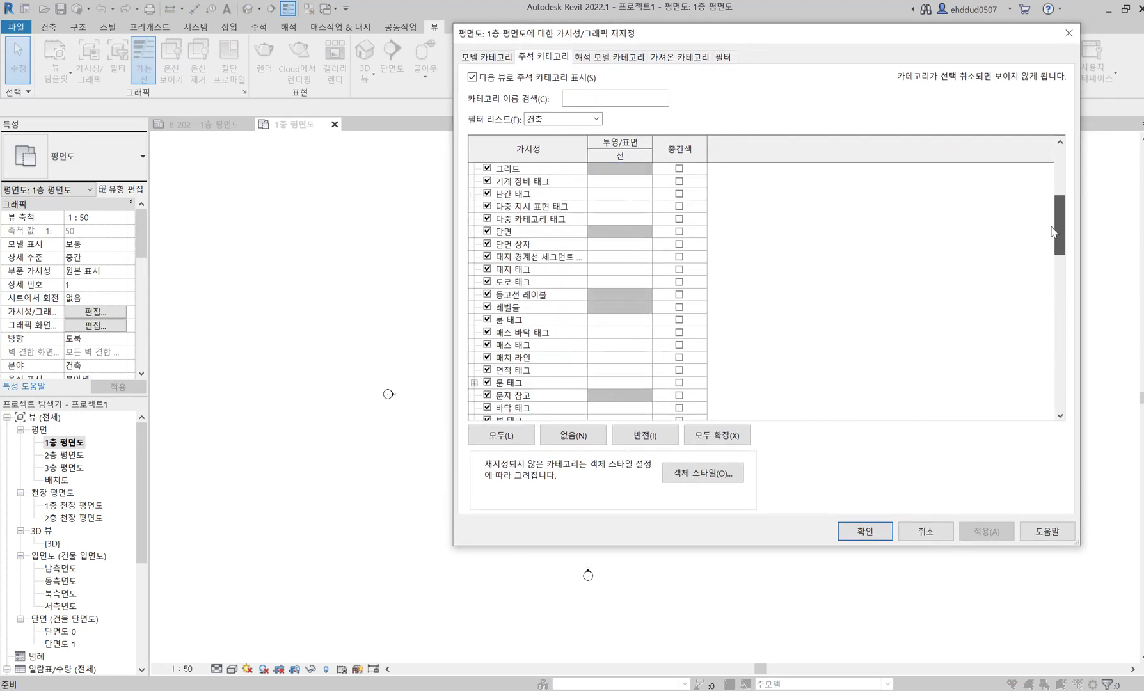
pyautogui.press('Escape')
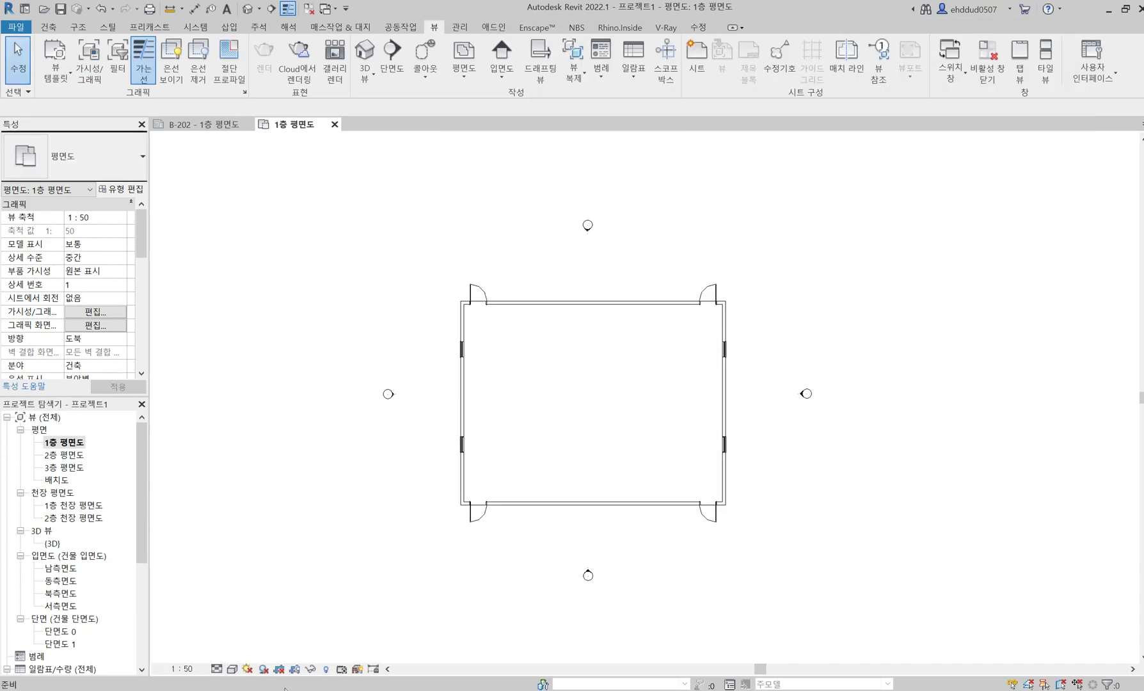
# Check the 1층 평면도 view for hidden elements using the reveal mode, and return to sheet B-202.
pyautogui.click(325, 670)
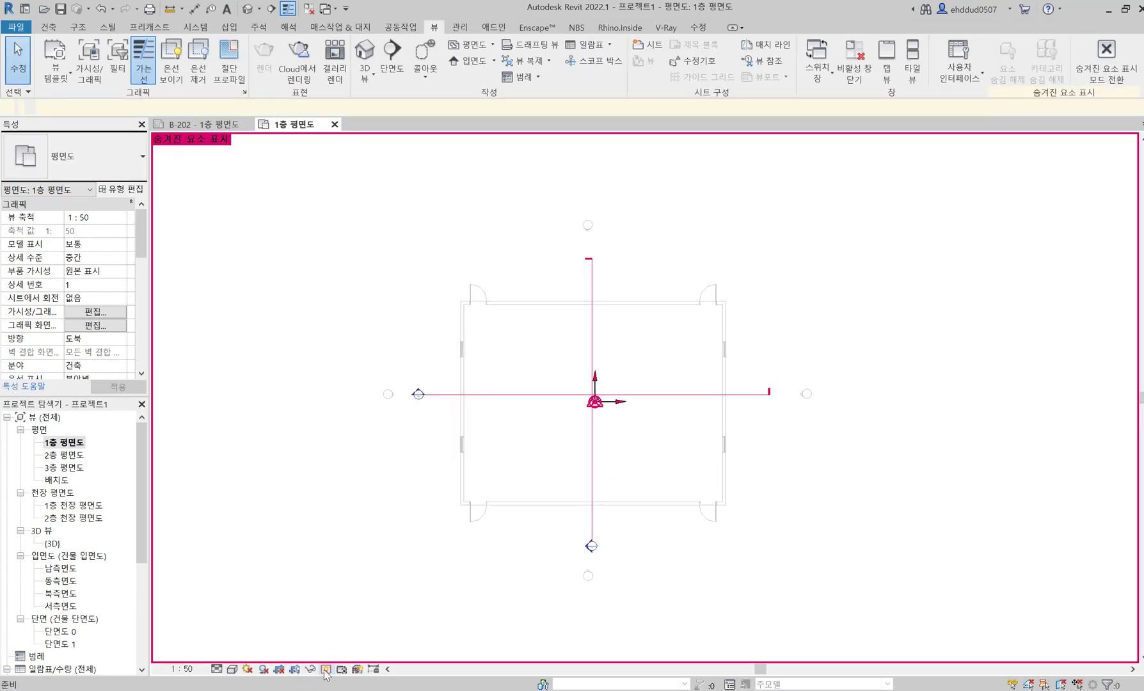
pyautogui.click(325, 670)
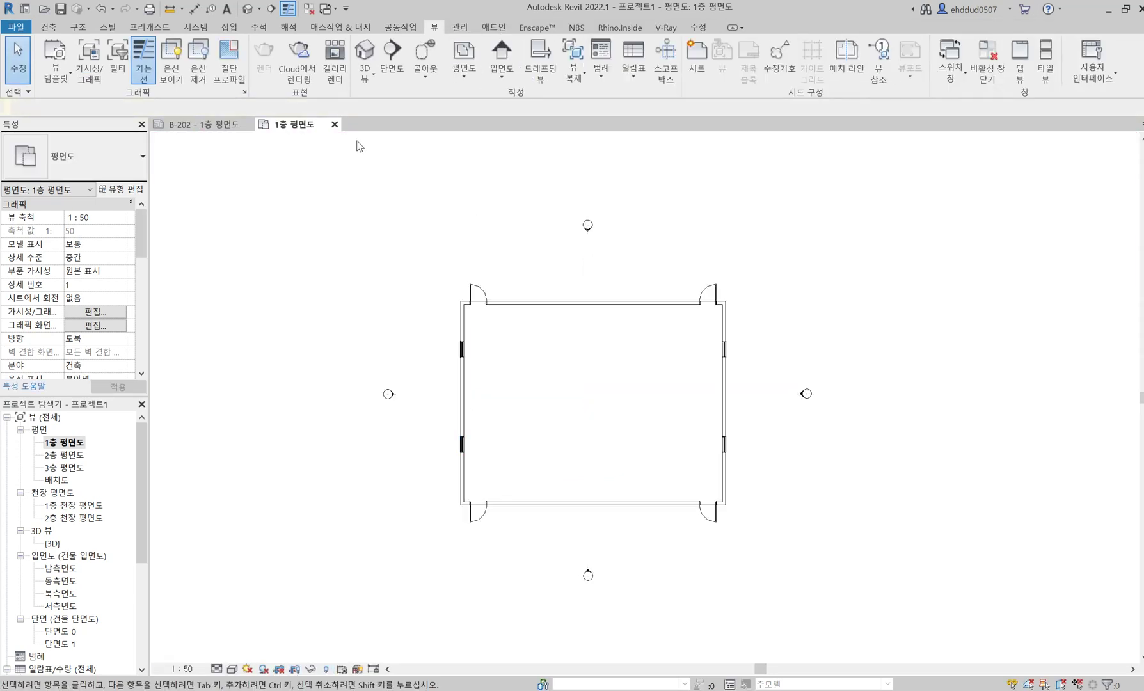
pyautogui.click(205, 124)
# Move the floor plan viewport to the middle of the drawing area on sheet B-202.
pyautogui.click(633, 367)
pyautogui.moveTo(632, 367)
pyautogui.mouseDown()
pyautogui.moveTo(635, 396)
pyautogui.moveTo(638, 377)
pyautogui.mouseUp()
pyautogui.moveTo(622, 388); pyautogui.dragTo(613, 388)
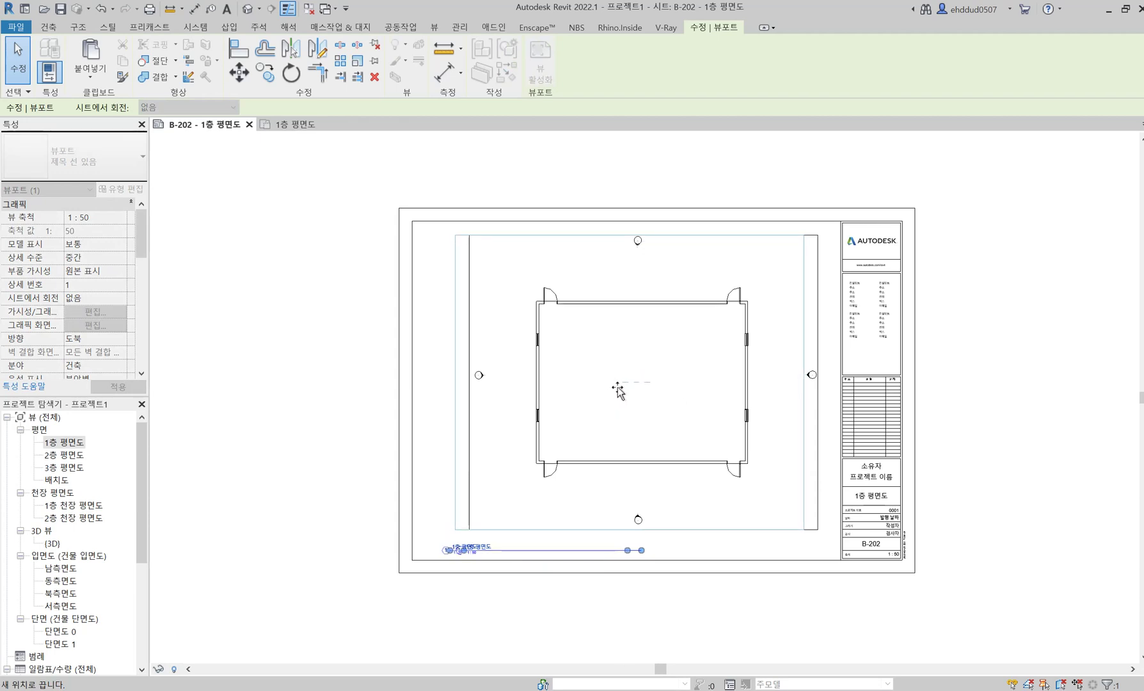
pyautogui.click(517, 583)
# Move the viewport title directly beneath the floor plan, aligned with the plan's left wall.
pyautogui.scroll(3, 518, 583)
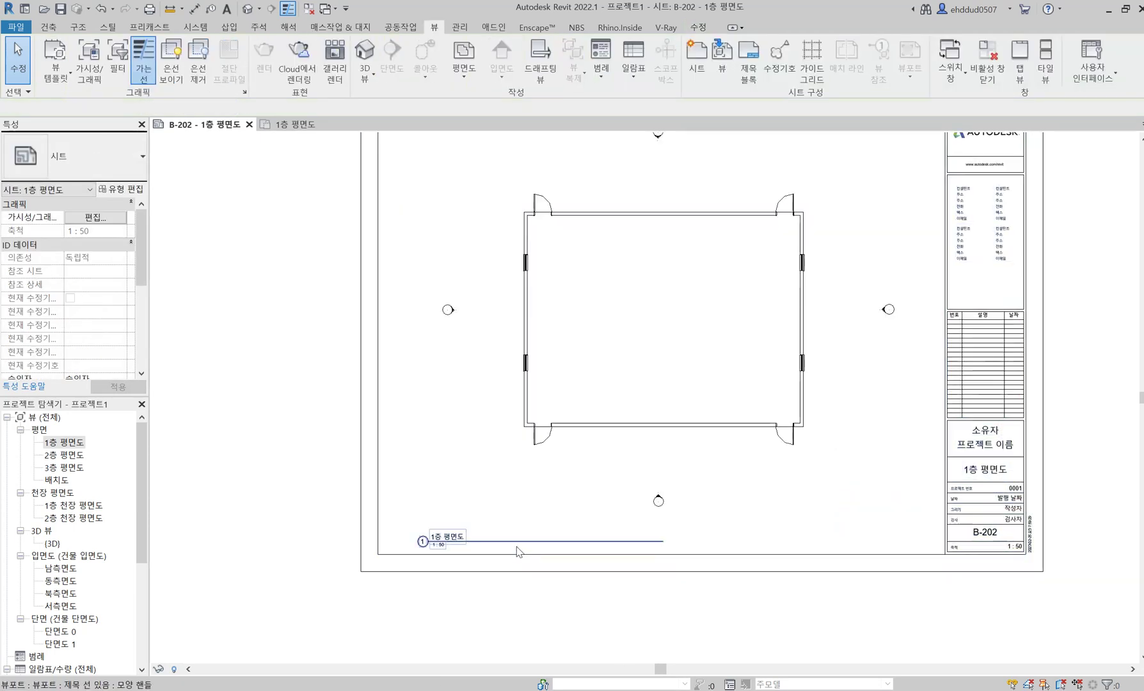
pyautogui.click(475, 575)
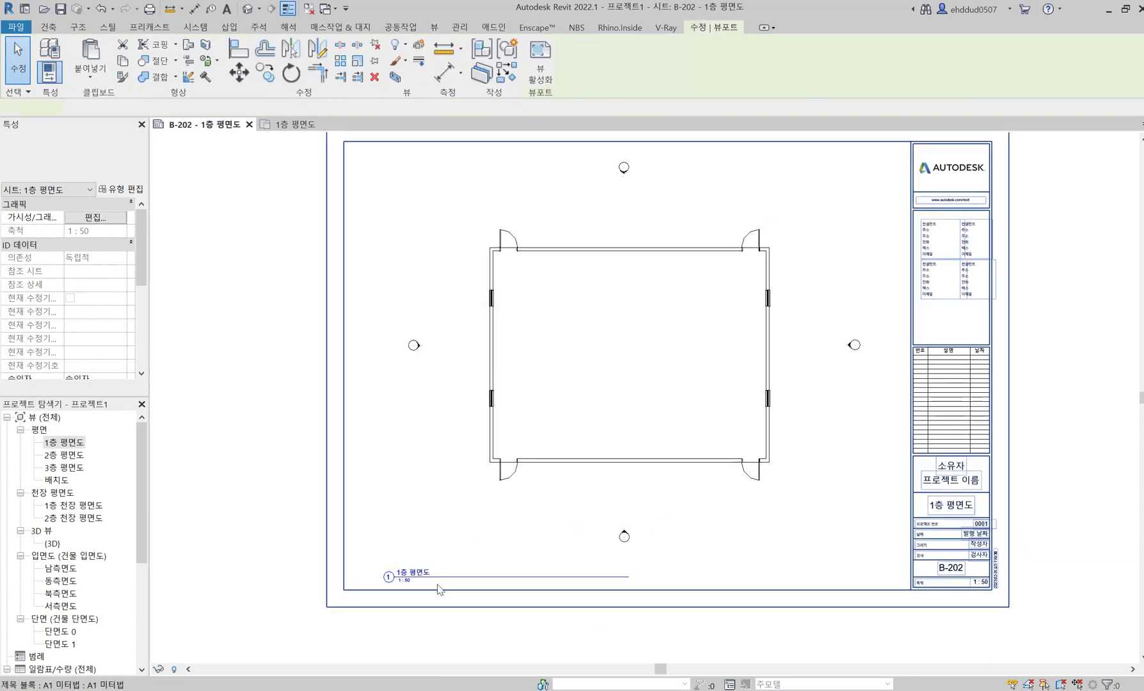
pyautogui.scroll(2, 402, 571)
pyautogui.moveTo(395, 564); pyautogui.dragTo(556, 452)
pyautogui.scroll(-1, 560, 497)
pyautogui.moveTo(559, 498); pyautogui.dragTo(533, 533, button='middle')
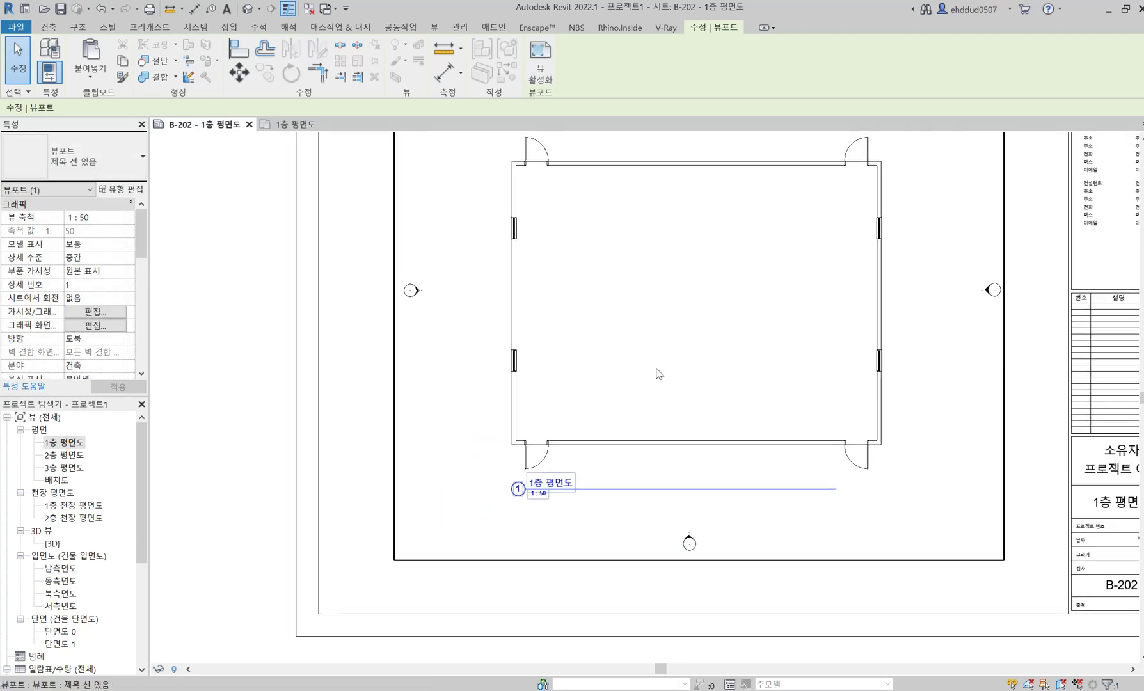
# Activate the floor plan view on the sheet and hide the four elevation markers around the building.
pyautogui.doubleClick(657, 373)
pyautogui.scroll(-1, 689, 541)
pyautogui.moveTo(726, 568); pyautogui.dragTo(647, 522)
pyautogui.moveTo(953, 385); pyautogui.dragTo(915, 459, button='middle')
pyautogui.keyDown('ctrl'); pyautogui.moveTo(921, 441); pyautogui.dragTo(873, 351); pyautogui.keyUp('ctrl')
pyautogui.keyDown('ctrl'); pyautogui.moveTo(941, 442); pyautogui.dragTo(874, 358); pyautogui.keyUp('ctrl')
pyautogui.keyDown('ctrl'); pyautogui.moveTo(679, 235); pyautogui.dragTo(617, 169); pyautogui.keyUp('ctrl')
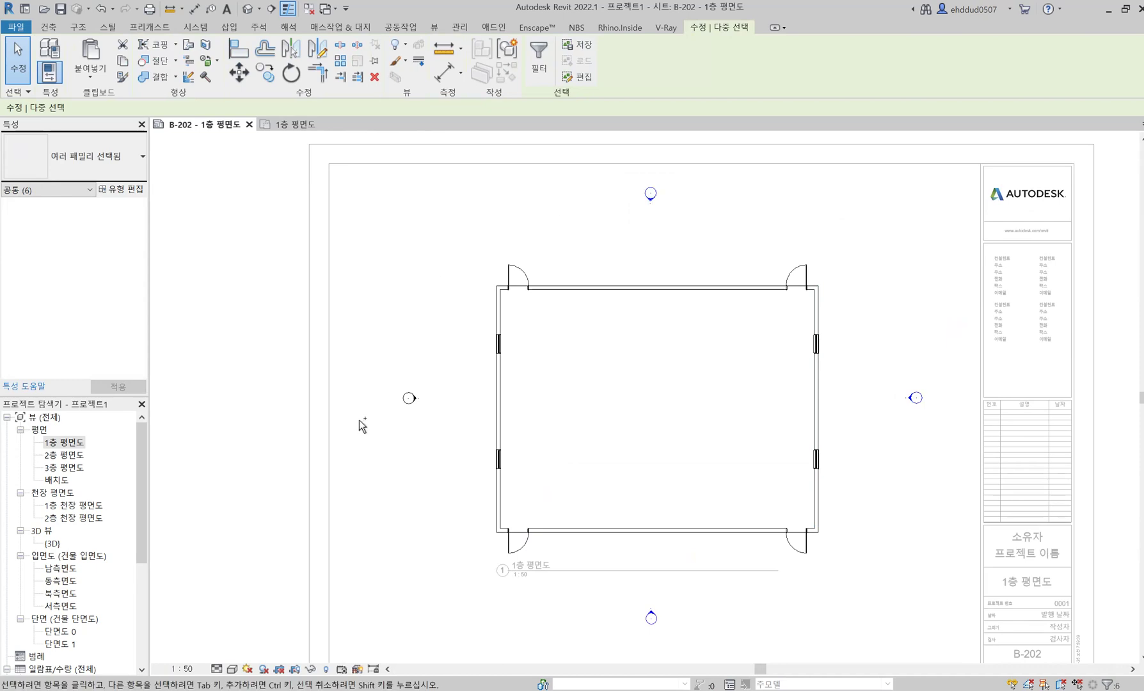
pyautogui.keyDown('ctrl'); pyautogui.click(414, 400); pyautogui.keyUp('ctrl')
pyautogui.rightClick(415, 401)
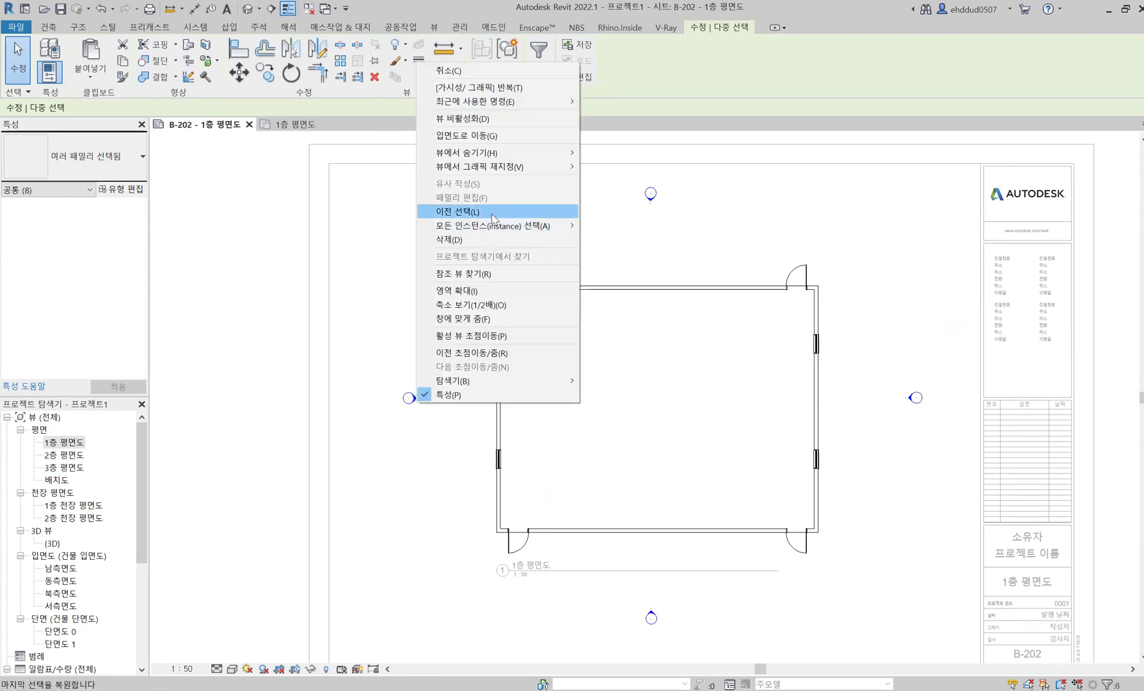
pyautogui.moveTo(550, 157)
pyautogui.click(608, 155)
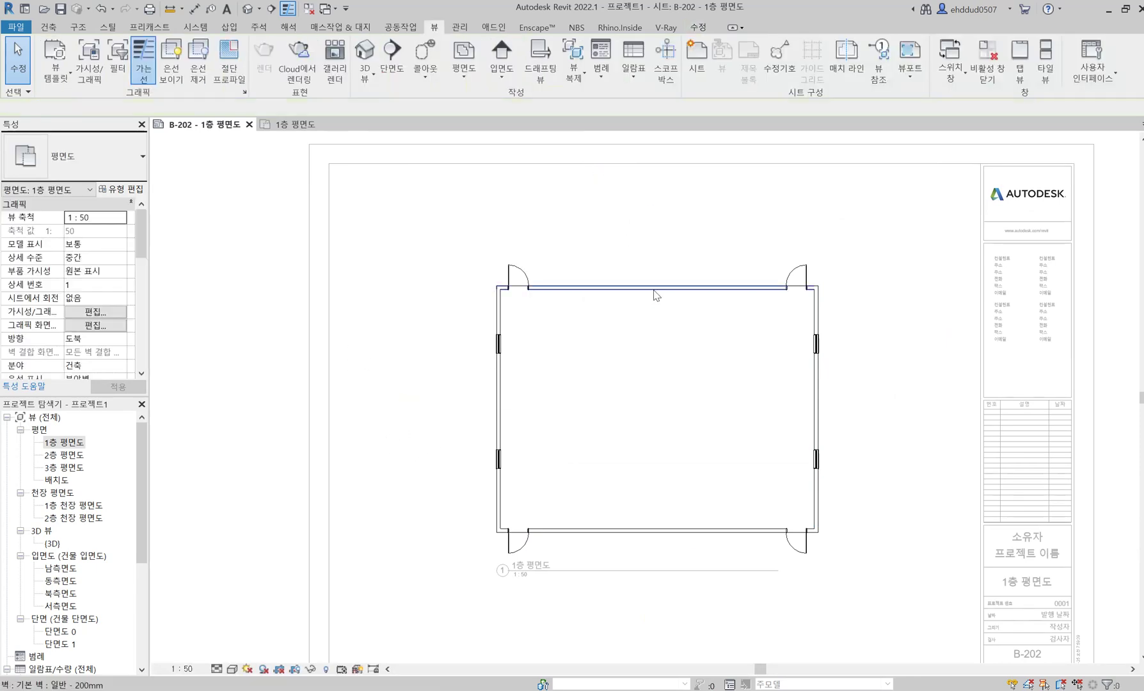
# Deactivate the floor plan view and shift its viewport slightly to centre it on sheet B-202.
pyautogui.scroll(-2, 659, 289)
pyautogui.doubleClick(344, 276)
pyautogui.scroll(-2, 724, 423)
pyautogui.click(725, 423)
pyautogui.moveTo(685, 378)
pyautogui.mouseDown()
pyautogui.moveTo(727, 388)
pyautogui.moveTo(674, 387)
pyautogui.moveTo(687, 387)
pyautogui.mouseUp()
pyautogui.press('Escape')
pyautogui.scroll(4, 594, 371)
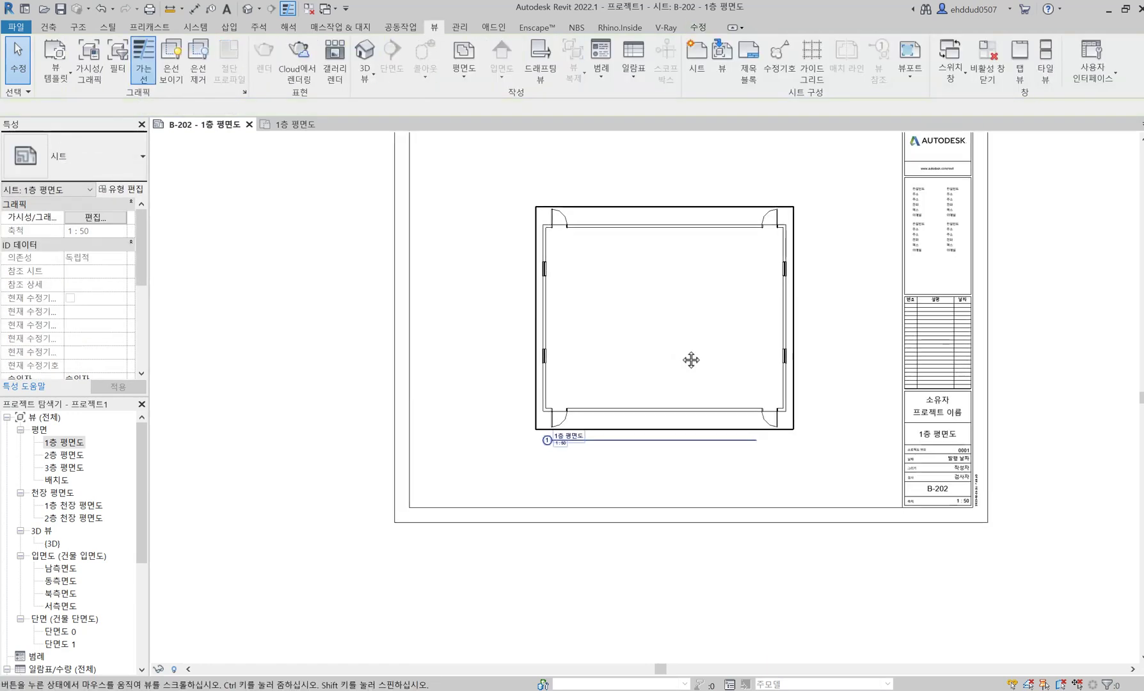
pyautogui.click(579, 472)
# Activate and deactivate the floor plan view in place, and examine the layout of sheet B-202.
pyautogui.doubleClick(734, 471)
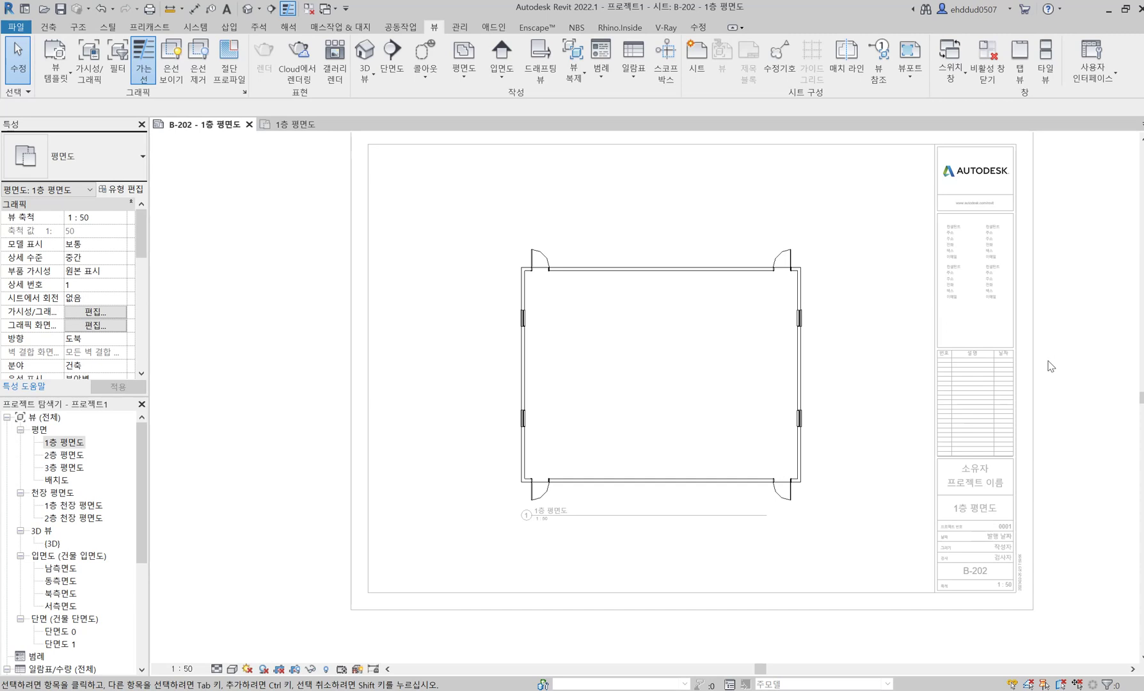
pyautogui.doubleClick(1044, 336)
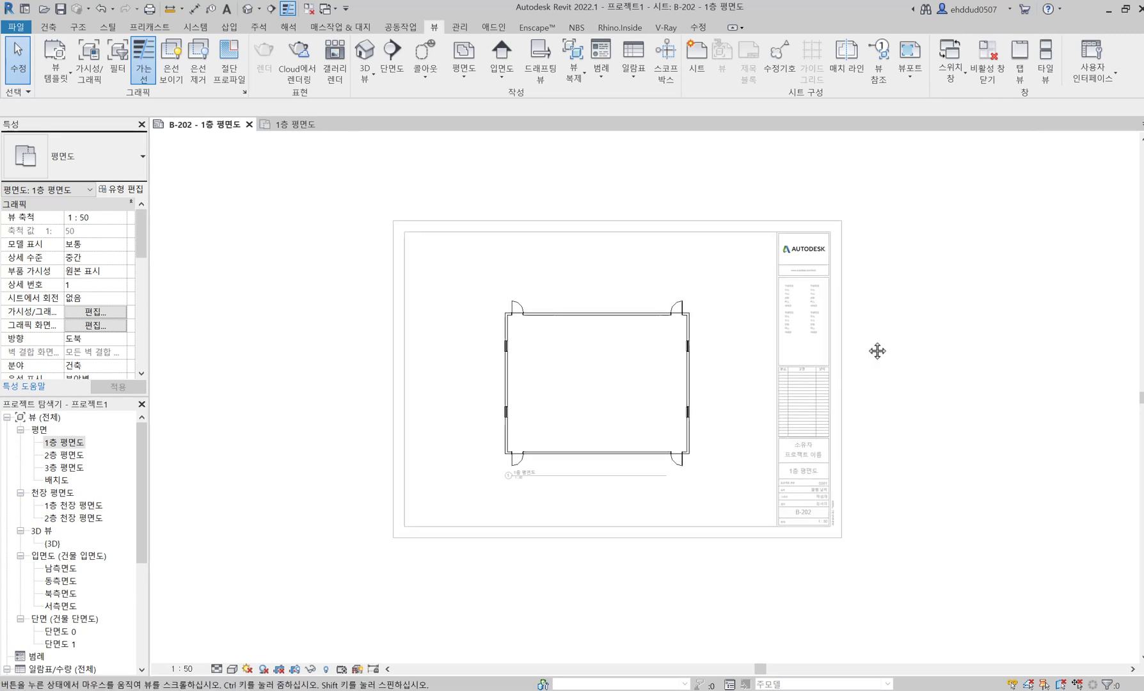
pyautogui.scroll(2, 766, 442)
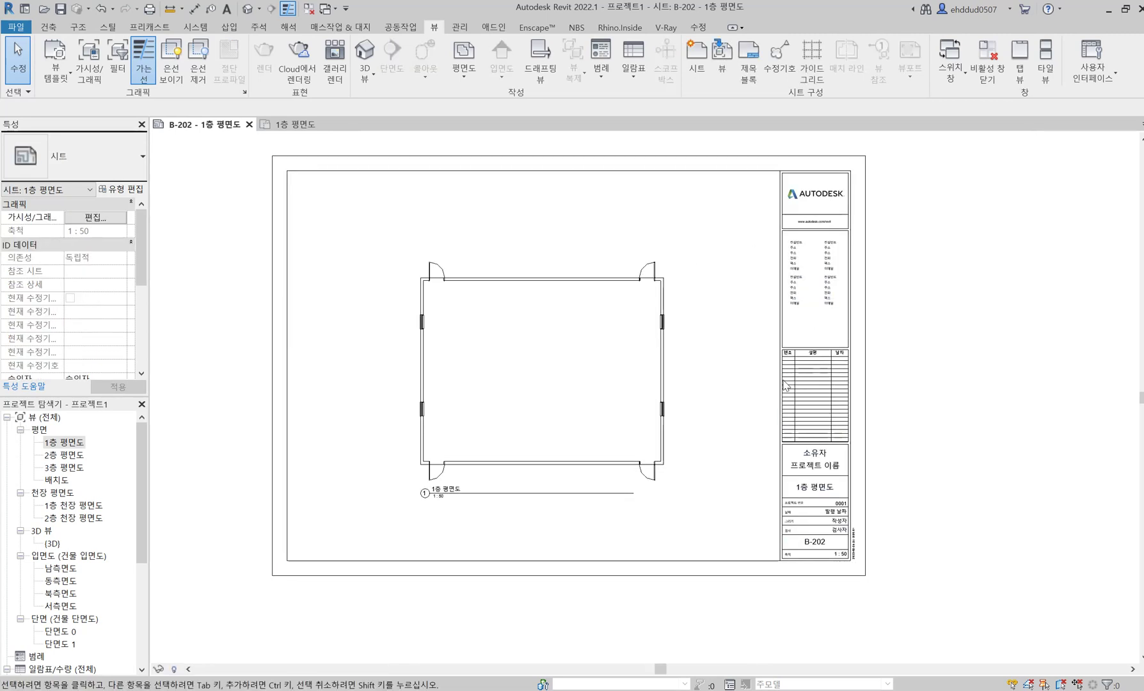
pyautogui.scroll(1, 661, 472)
pyautogui.scroll(-2, 662, 471)
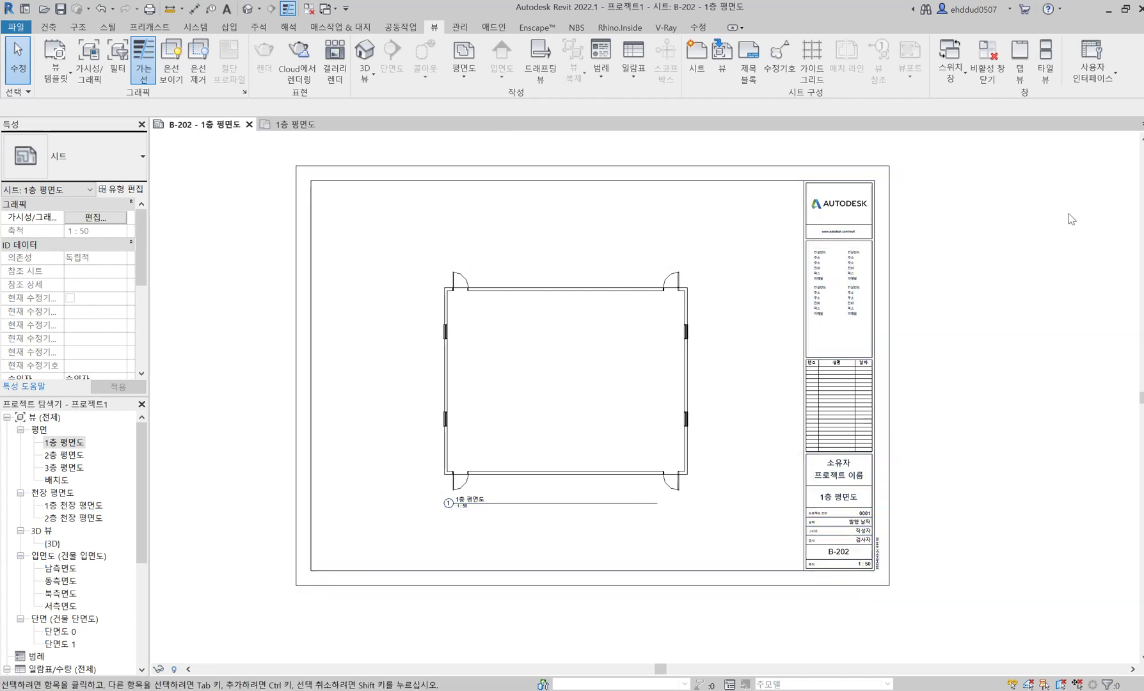
pyautogui.scroll(1, 503, 438)
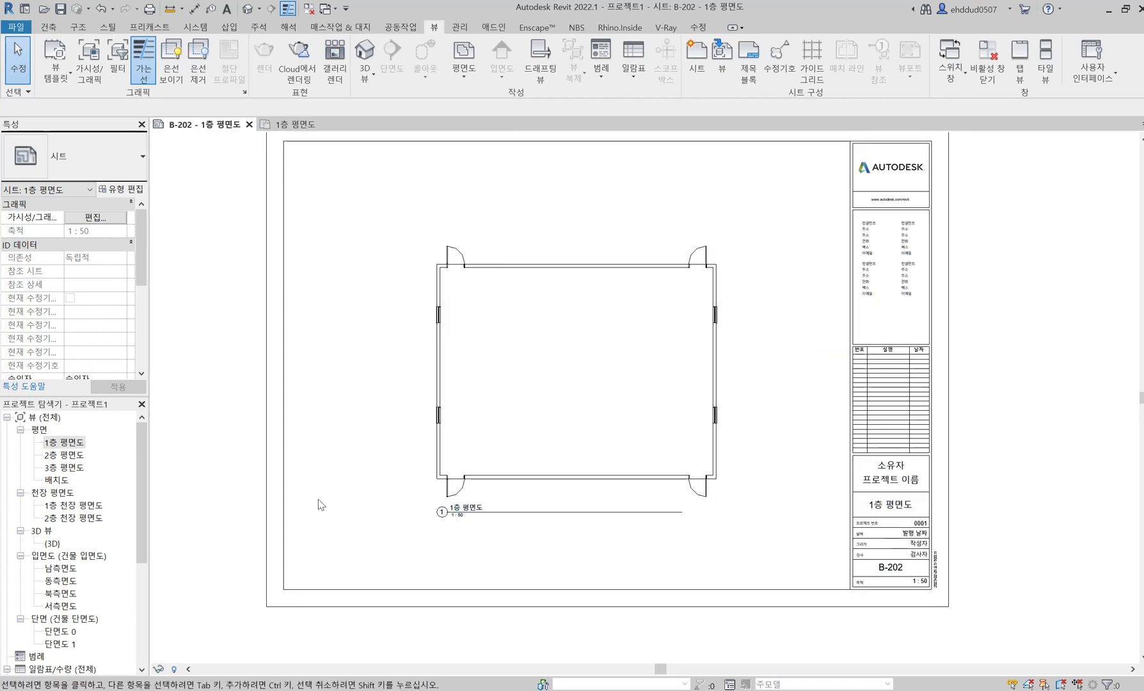
pyautogui.scroll(-1, 316, 503)
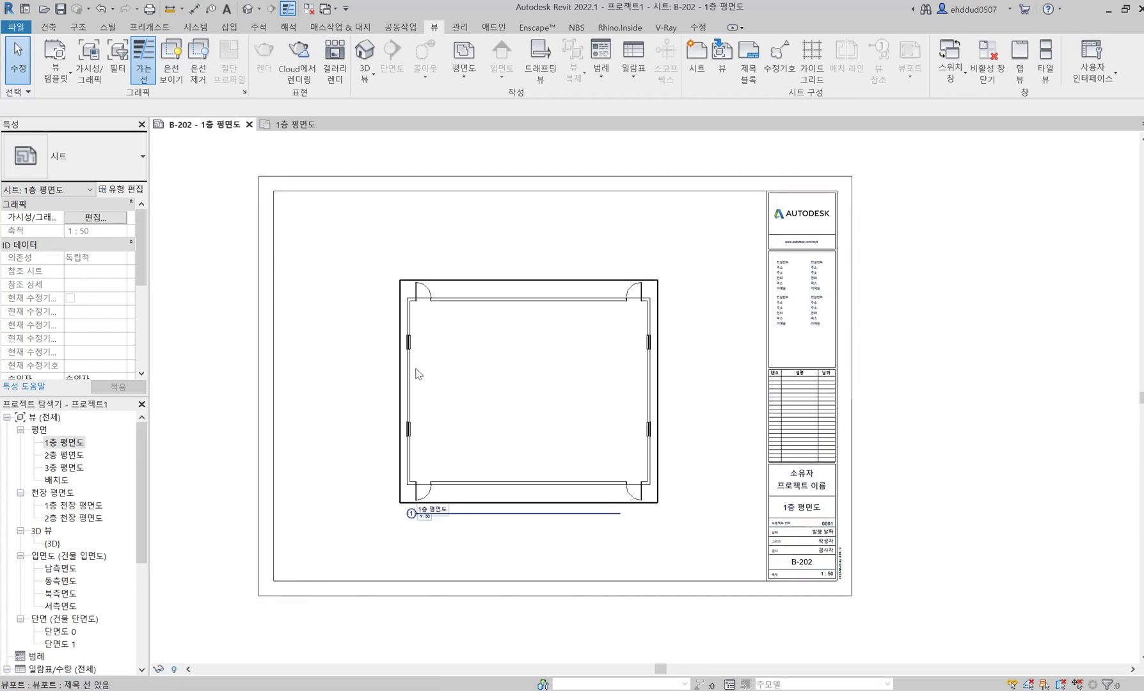
pyautogui.moveTo(405, 400); pyautogui.dragTo(489, 383, button='middle')
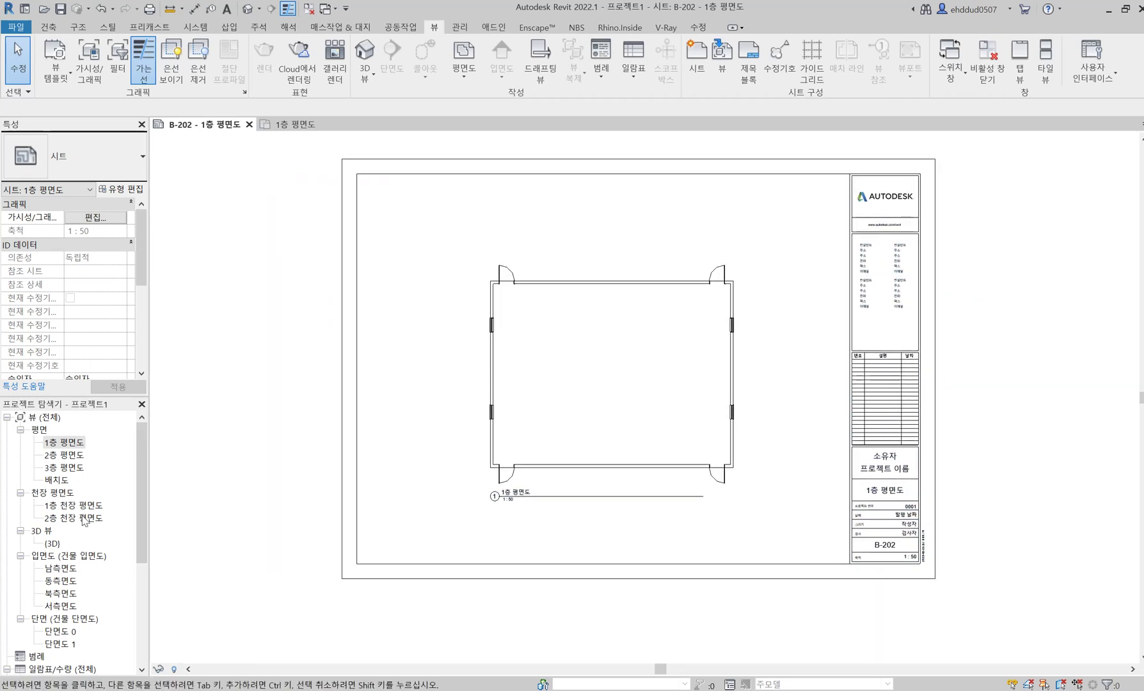
# Open the 시트 리스트 schedule from the project's schedules.
pyautogui.scroll(-2, 86, 526)
pyautogui.scroll(-3, 88, 530)
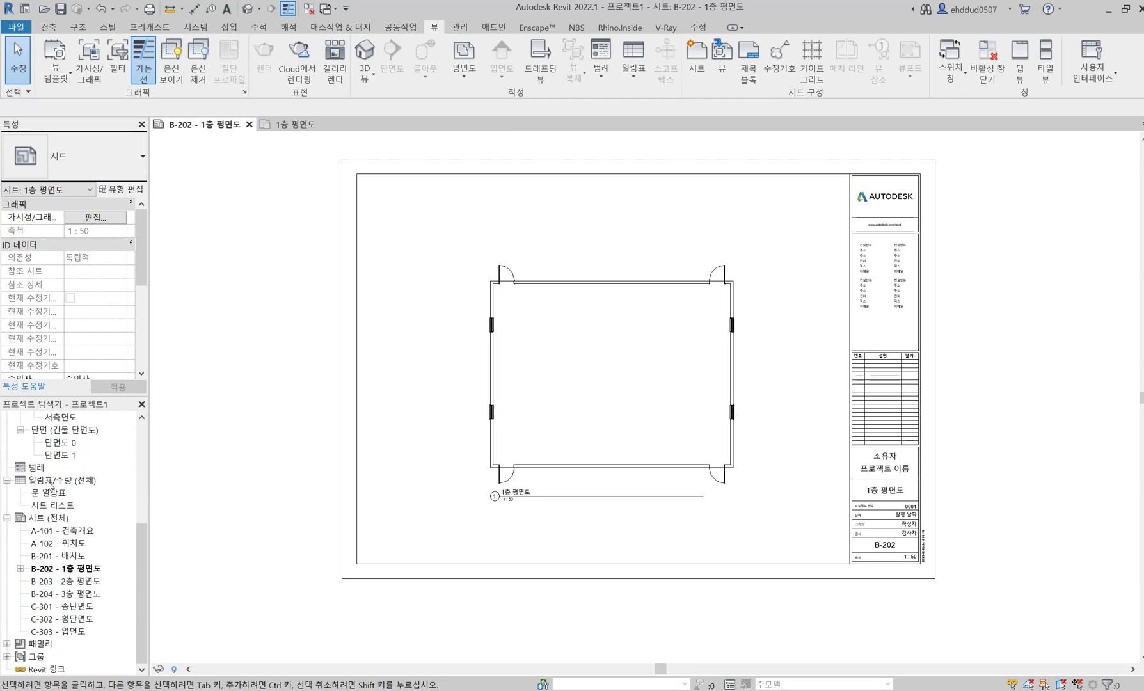
pyautogui.rightClick(48, 481)
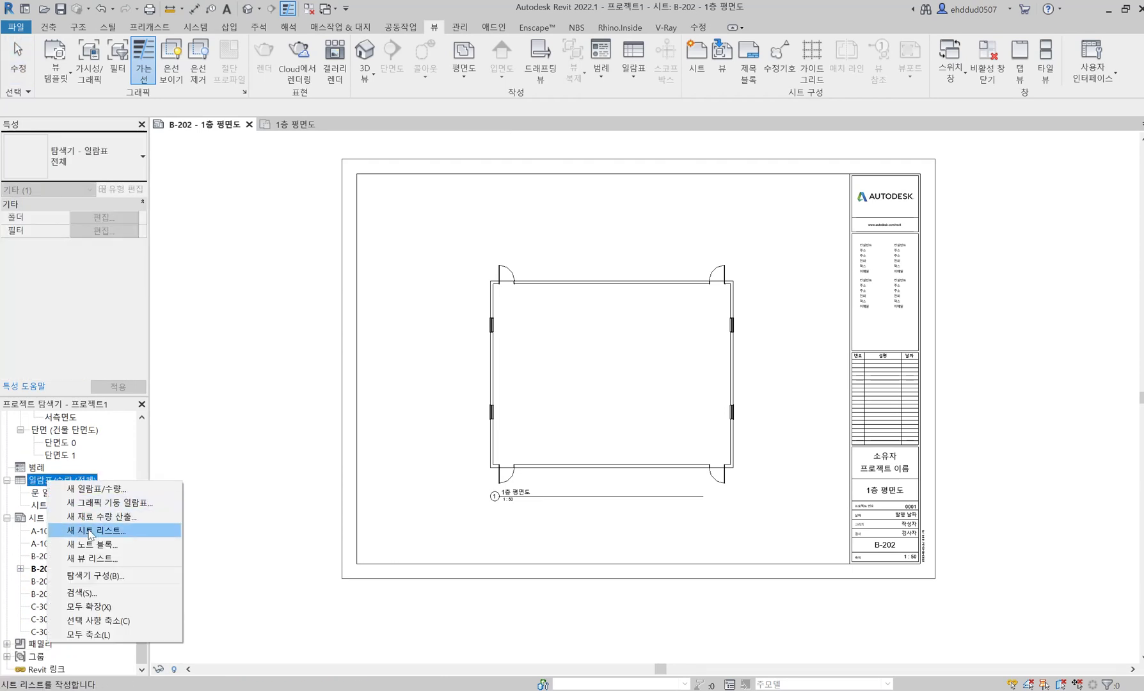
pyautogui.click(38, 561)
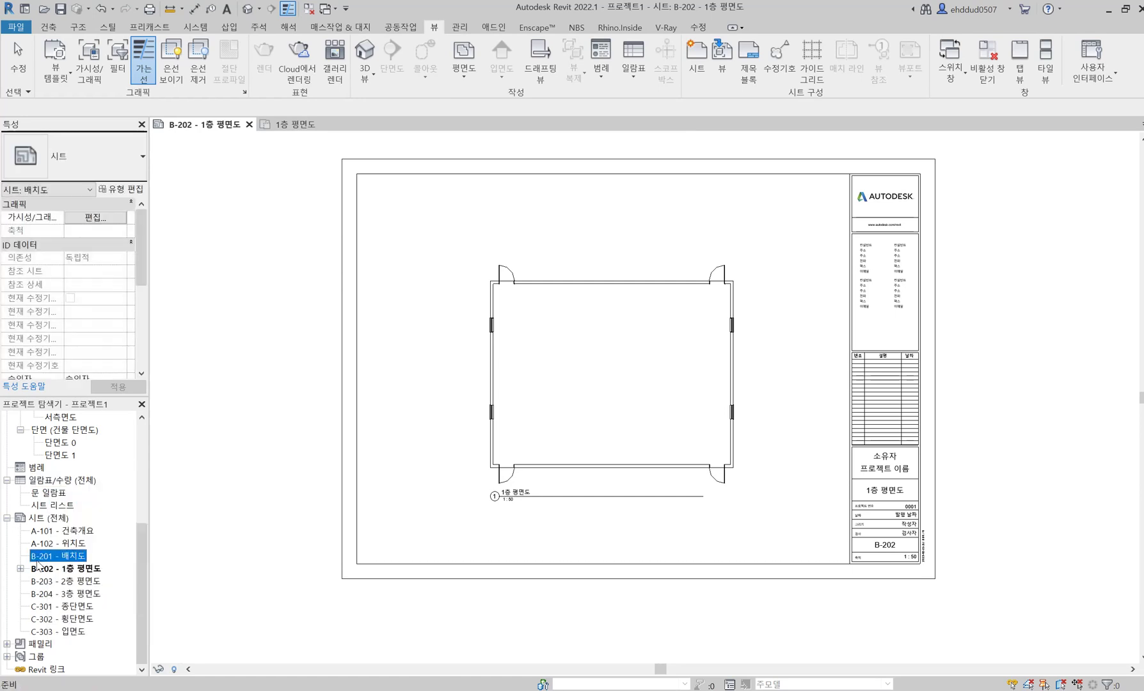
pyautogui.rightClick(53, 505)
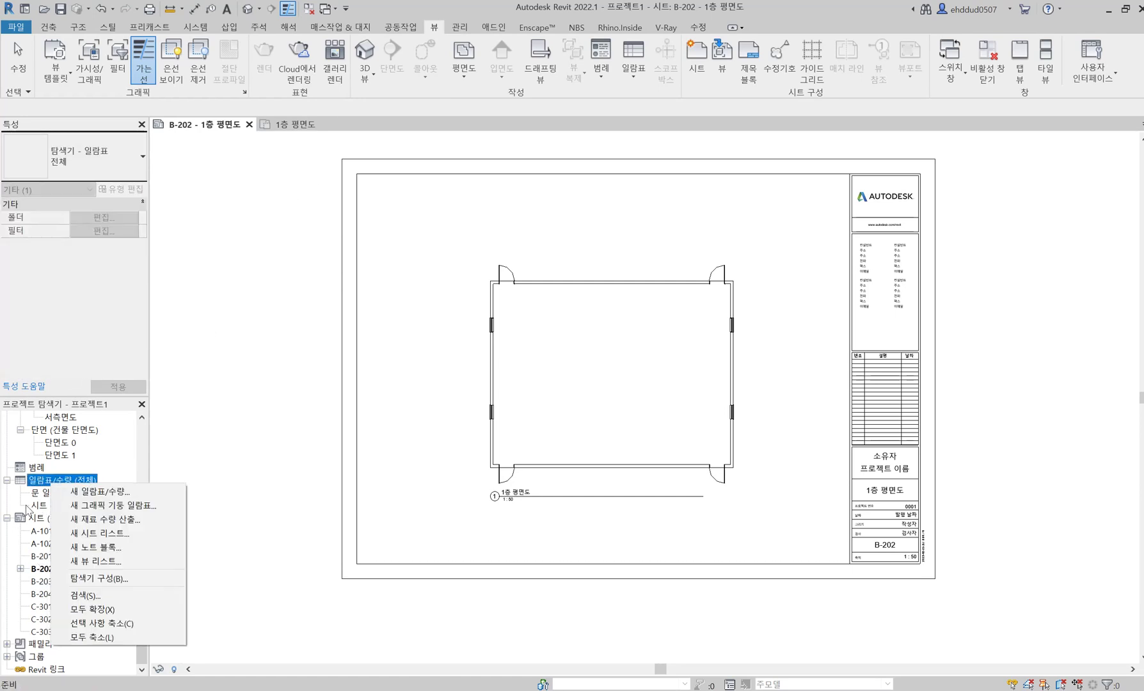
pyautogui.click(70, 514)
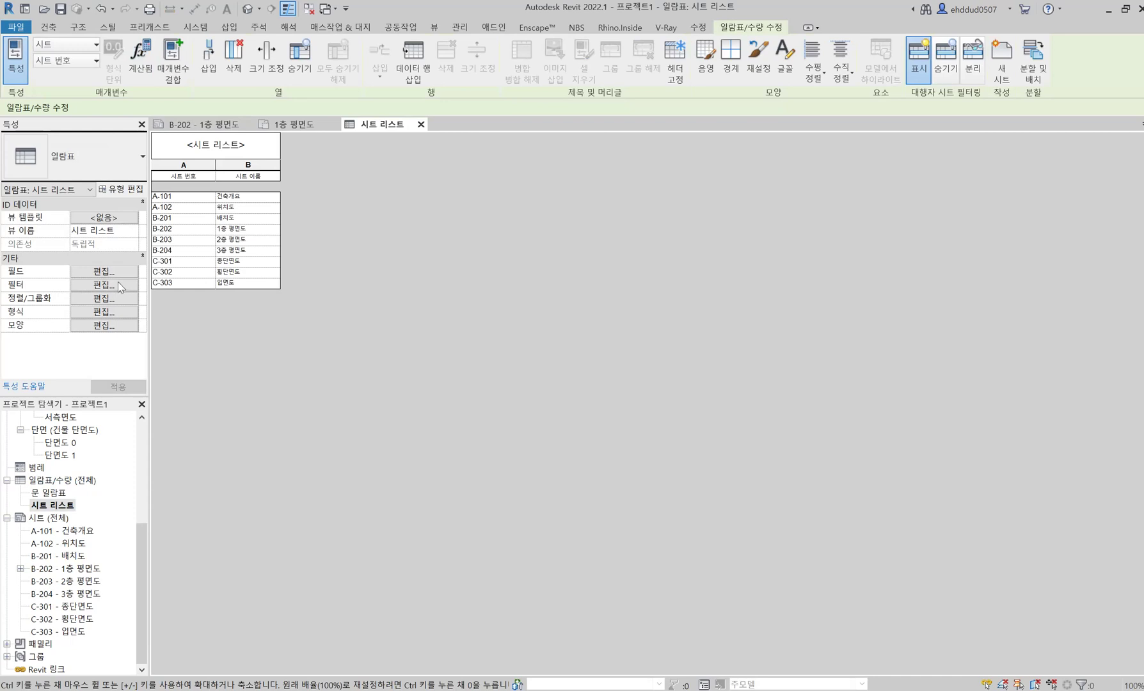
# Review the sorting options and available fields of the sheet list, and close its properties without changes.
pyautogui.click(123, 301)
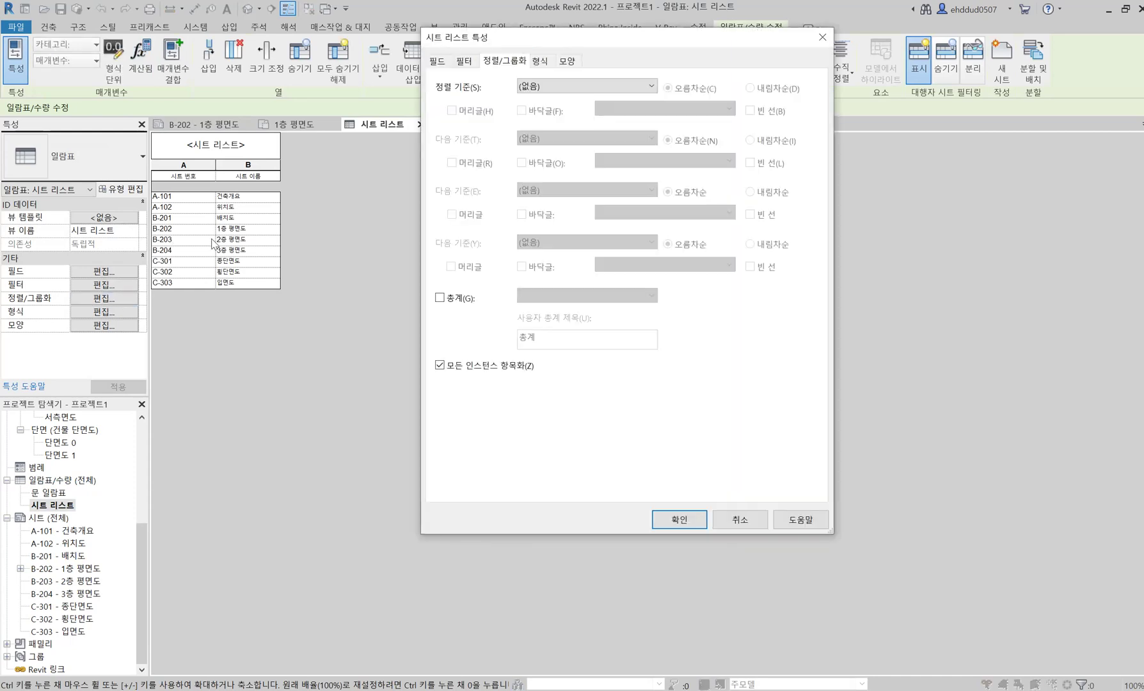
pyautogui.click(441, 59)
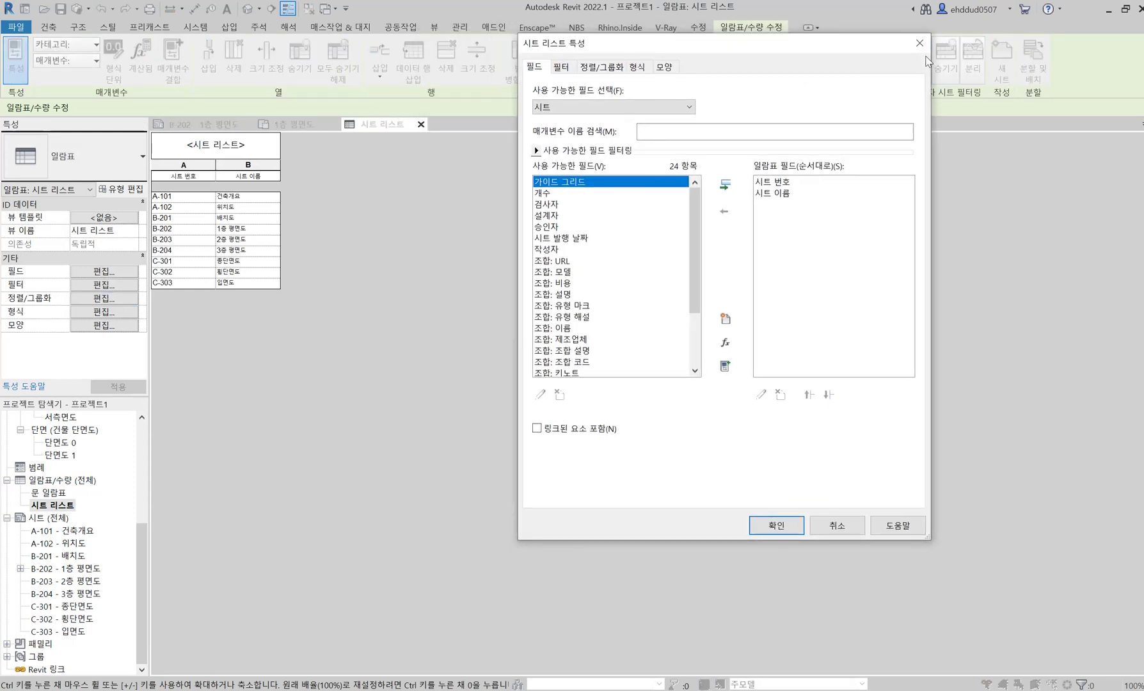
pyautogui.scroll(-3, 629, 277)
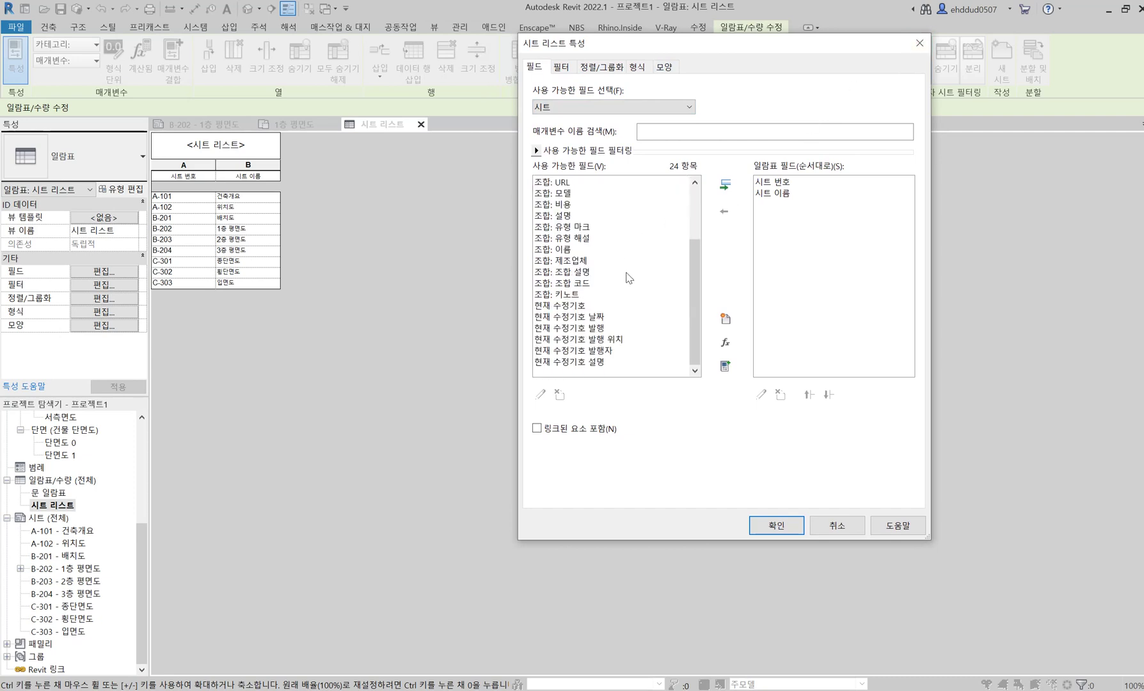
pyautogui.scroll(5, 629, 277)
pyautogui.click(919, 43)
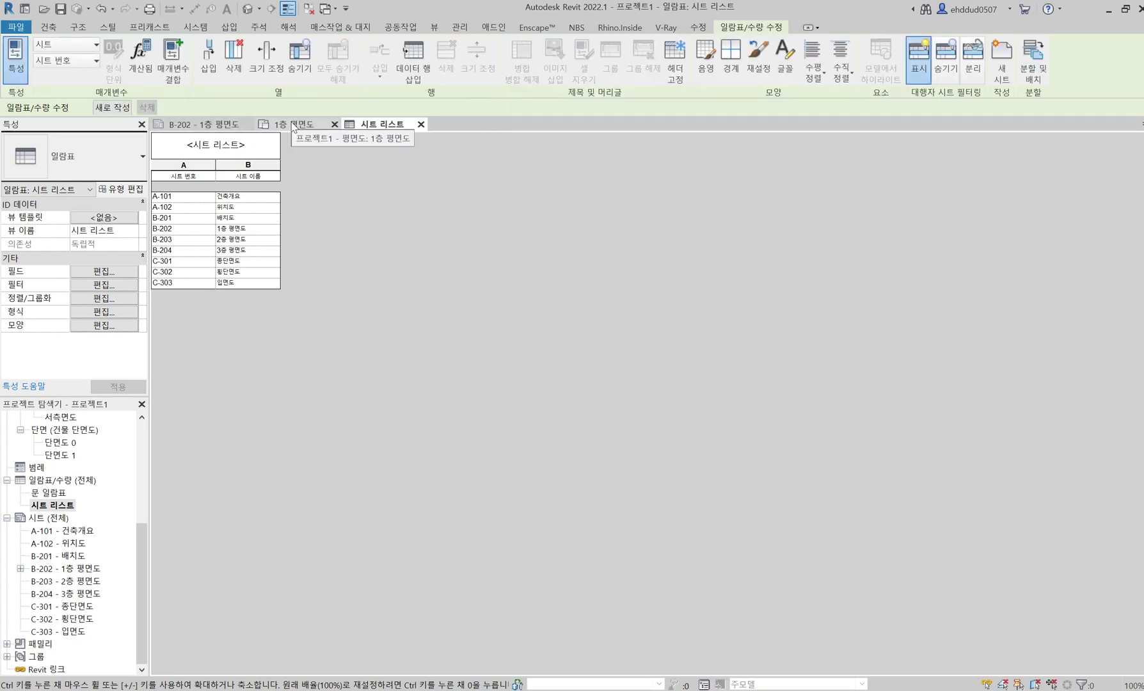
# Return to sheet B-202 and examine its approver, designer, checker, author and issue date properties.
pyautogui.click(224, 125)
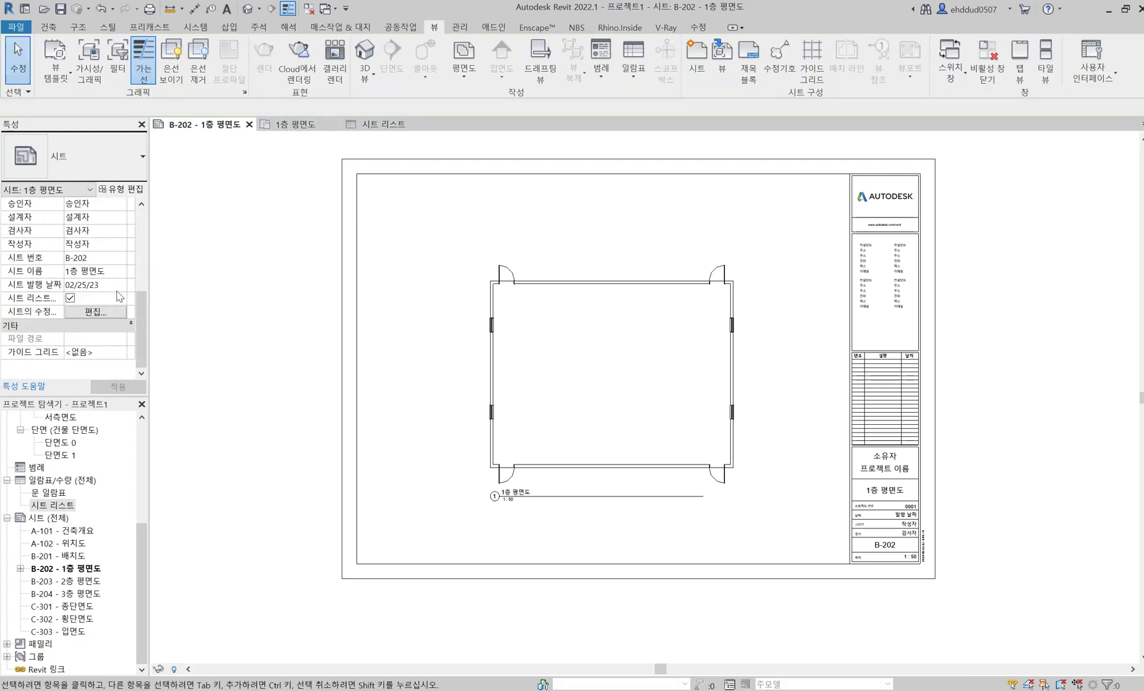
pyautogui.scroll(1, 89, 262)
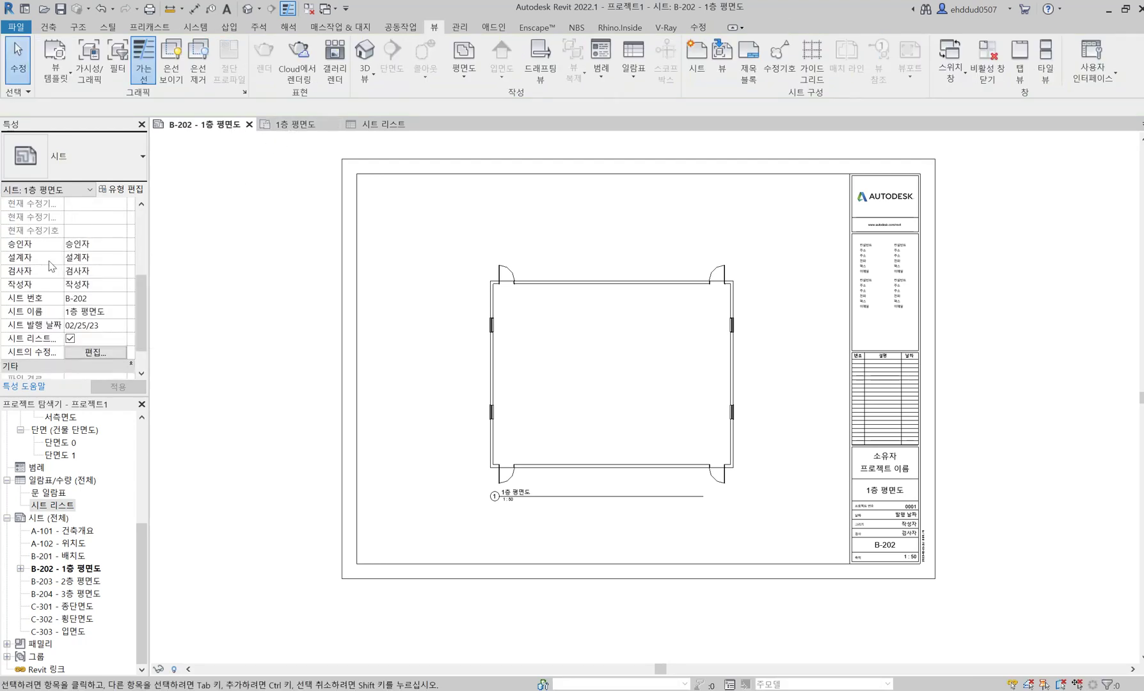
pyautogui.click(100, 286)
pyautogui.click(102, 272)
pyautogui.click(103, 244)
pyautogui.click(104, 273)
pyautogui.click(102, 285)
pyautogui.click(104, 272)
pyautogui.click(105, 258)
pyautogui.click(107, 245)
pyautogui.click(107, 259)
pyautogui.click(109, 246)
pyautogui.click(102, 256)
pyautogui.click(101, 272)
pyautogui.click(101, 258)
pyautogui.click(100, 247)
pyautogui.click(95, 258)
pyautogui.doubleClick(95, 258)
pyautogui.click(104, 271)
pyautogui.click(98, 284)
pyautogui.scroll(-1, 94, 302)
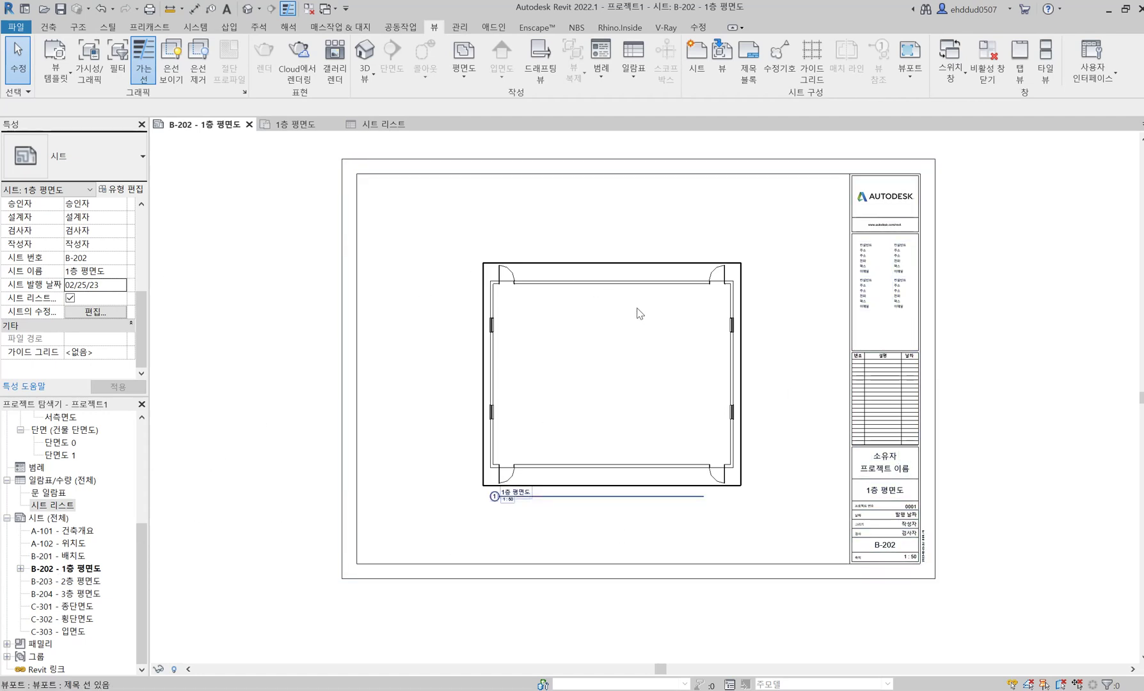
# Compare the 시트 리스트 schedule with the open views, and go back to sheet B-202.
pyautogui.click(386, 131)
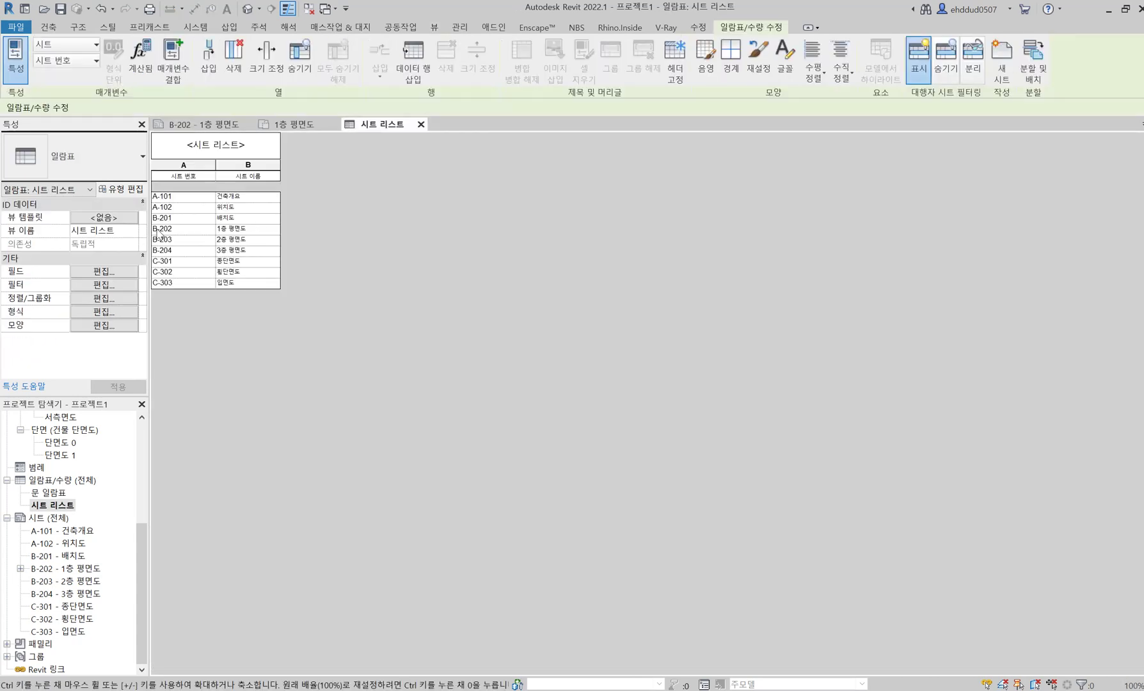
pyautogui.click(288, 125)
pyautogui.click(212, 126)
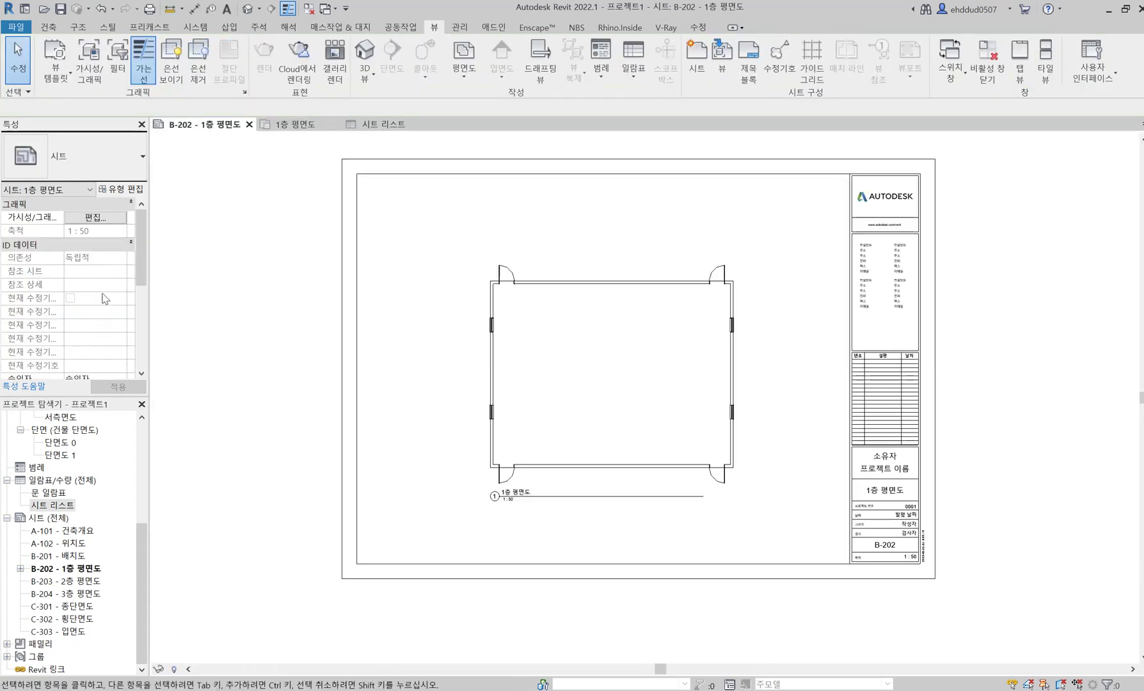
# Exclude sheet B-202 from the sheet list and check the 시트 리스트 schedule.
pyautogui.click(70, 298)
pyautogui.click(124, 388)
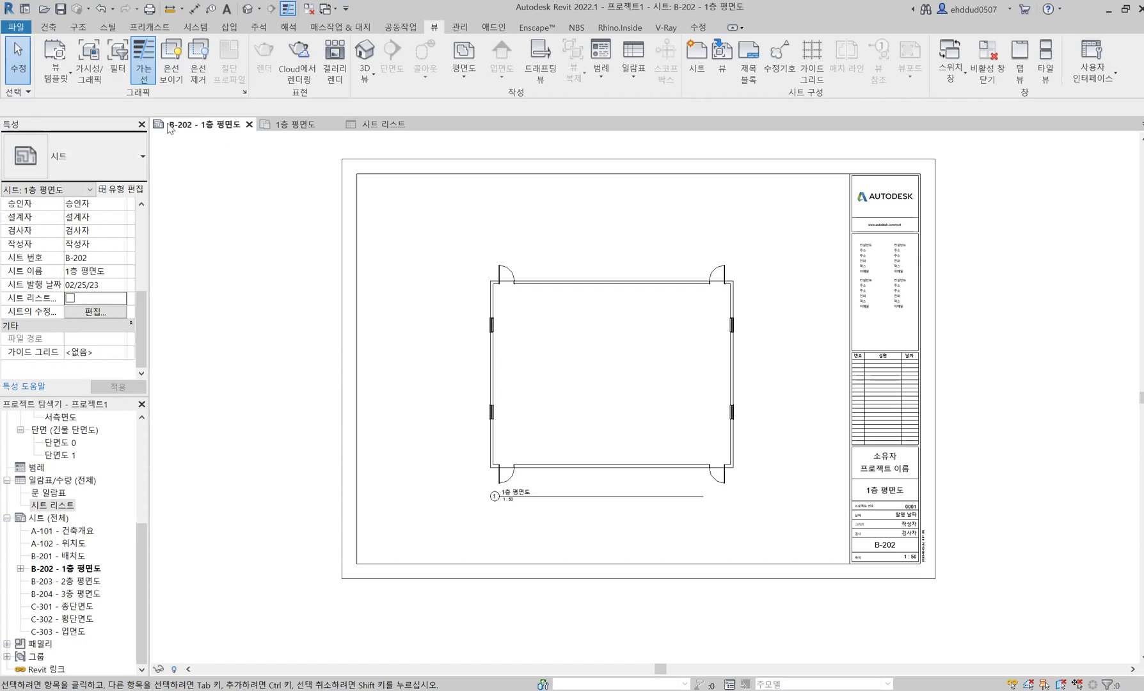
pyautogui.click(358, 124)
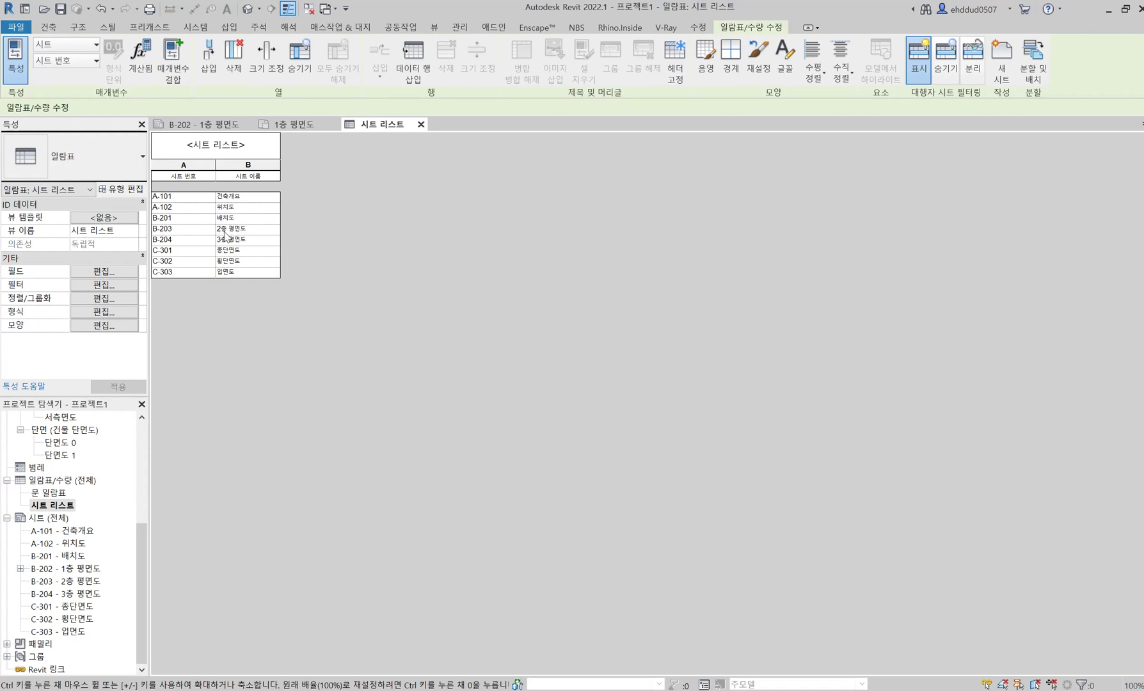
# Include sheet B-202 in the sheet list again and check the 시트 리스트 schedule.
pyautogui.click(200, 124)
pyautogui.click(70, 297)
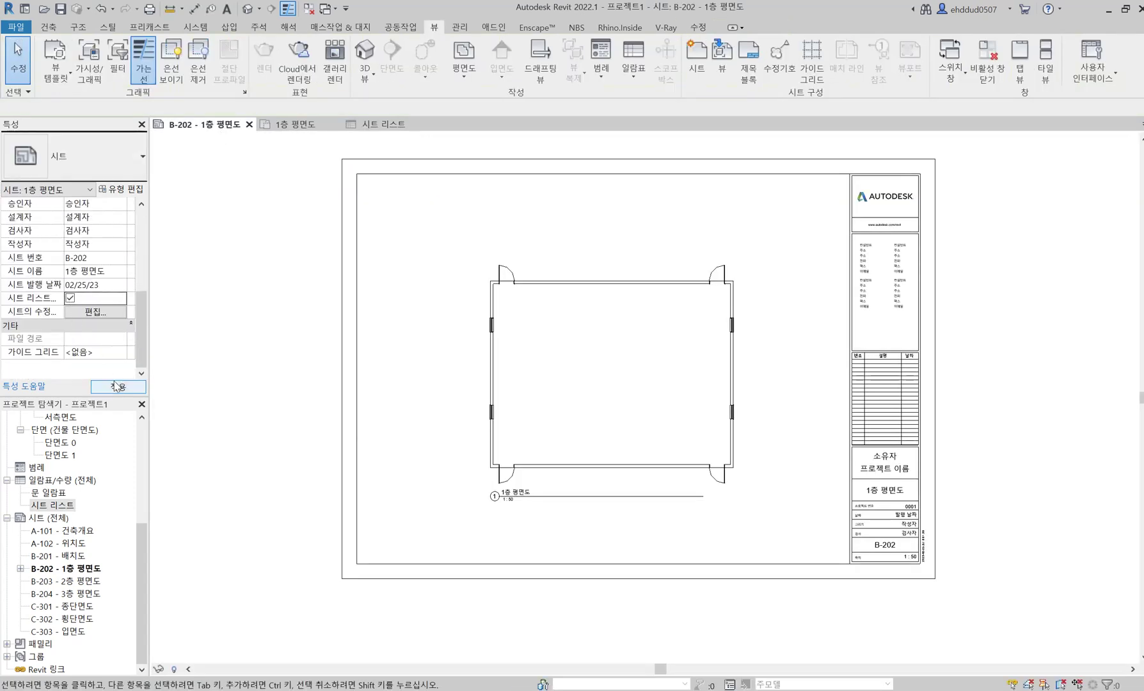
pyautogui.click(363, 126)
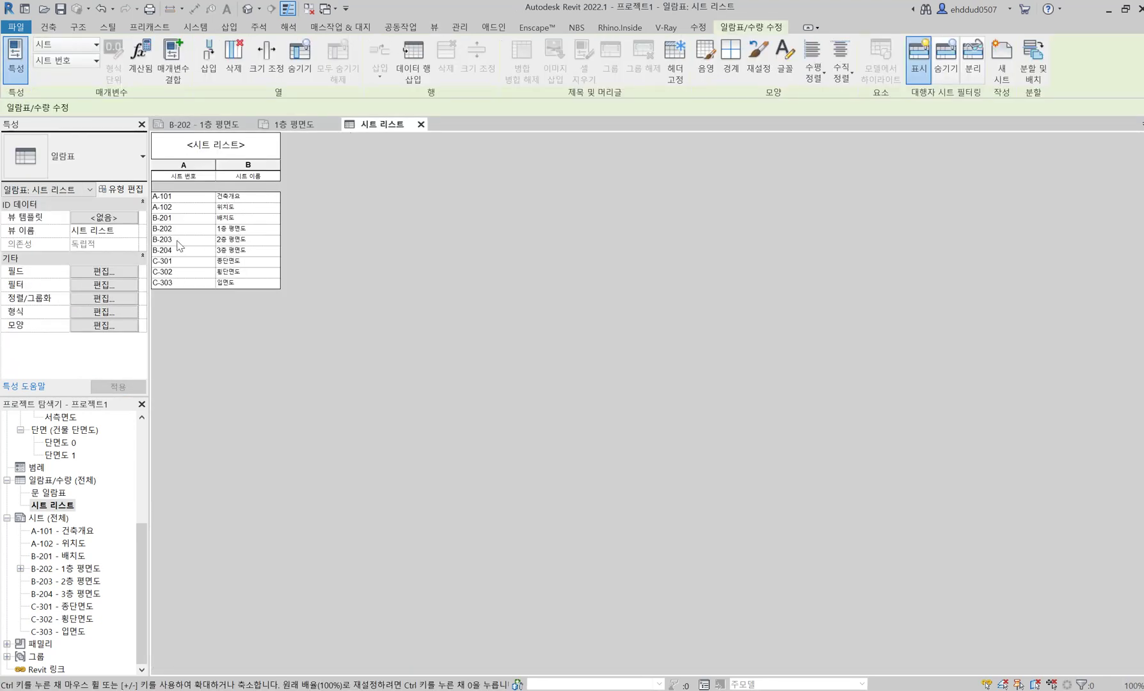
# Review the sheet list's property settings without changes, and examine the sheet properties of B-202.
pyautogui.click(202, 125)
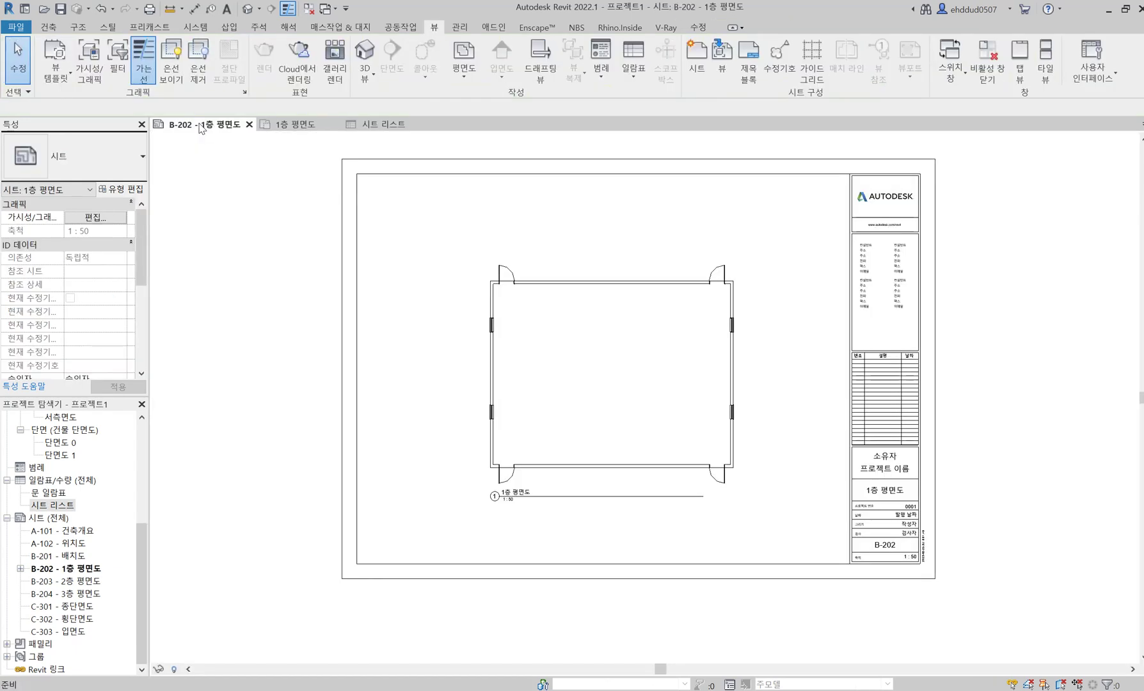
pyautogui.click(367, 126)
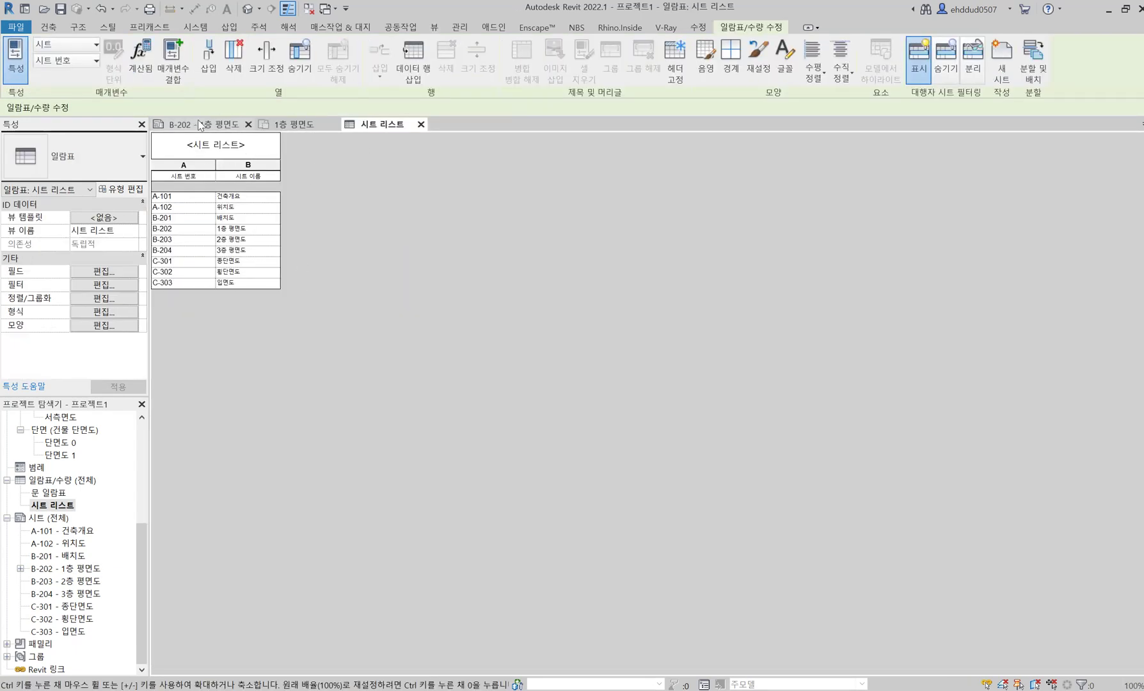
pyautogui.click(107, 298)
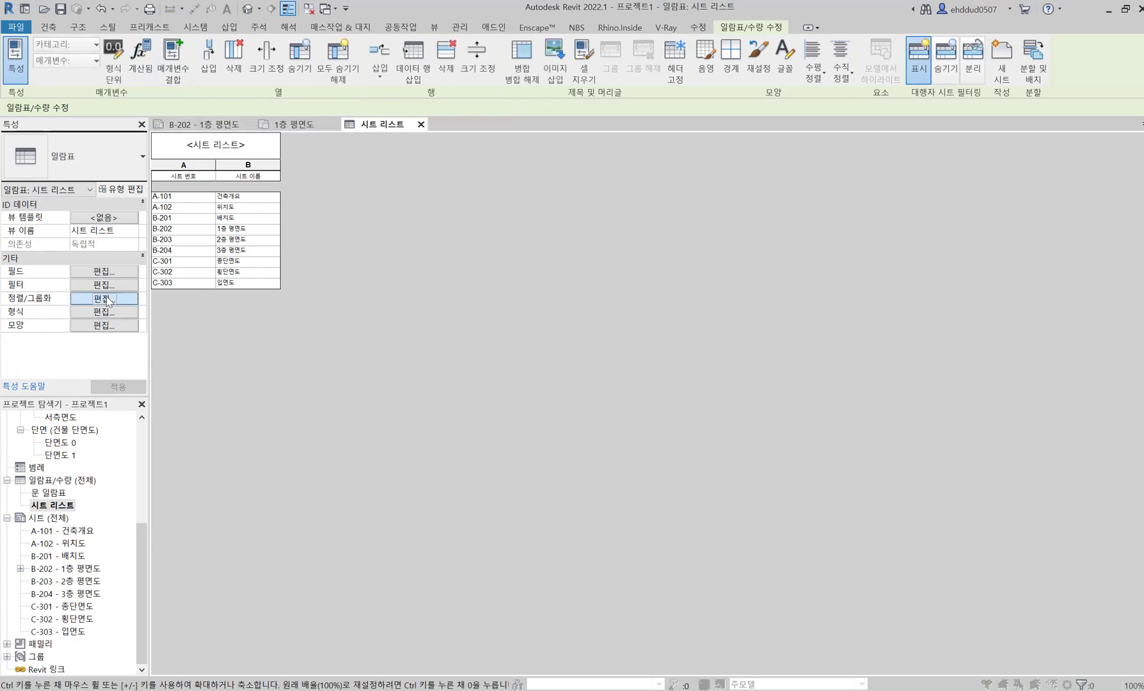
pyautogui.click(535, 67)
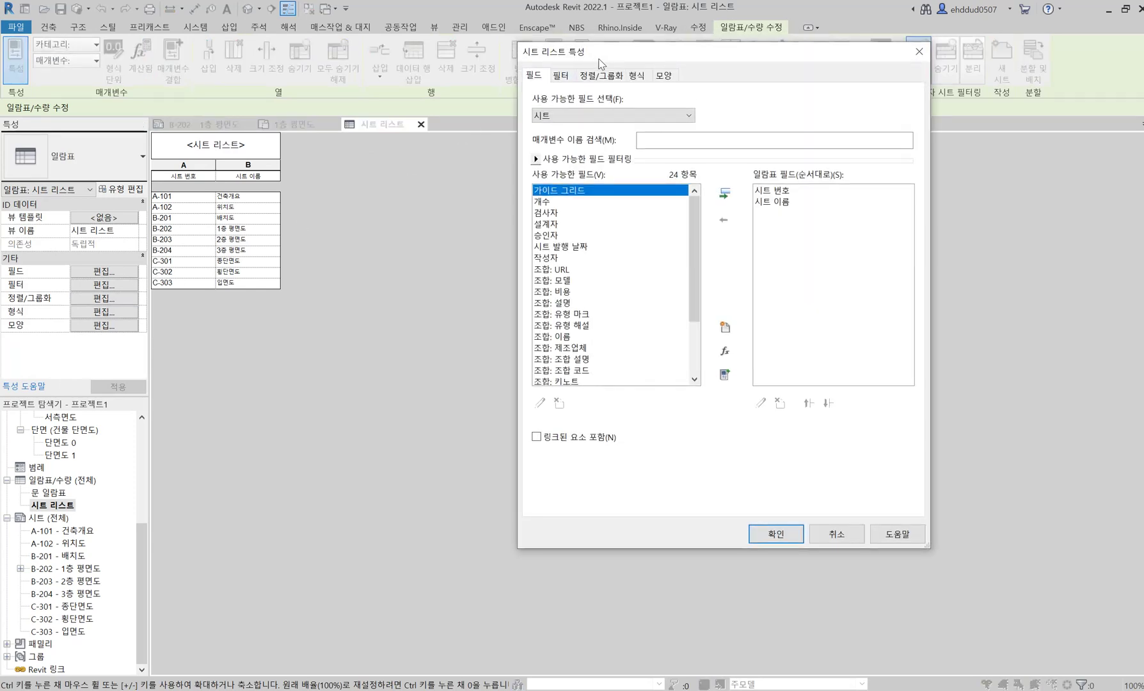
pyautogui.click(920, 43)
pyautogui.click(305, 125)
pyautogui.click(199, 126)
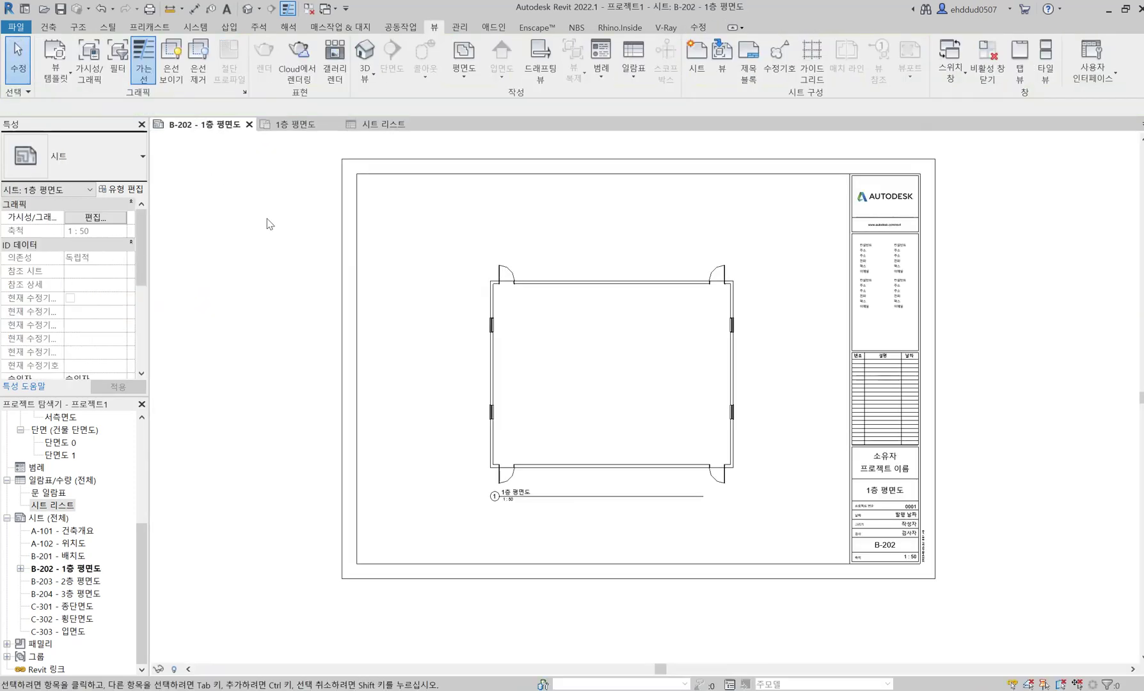
pyautogui.scroll(-5, 98, 301)
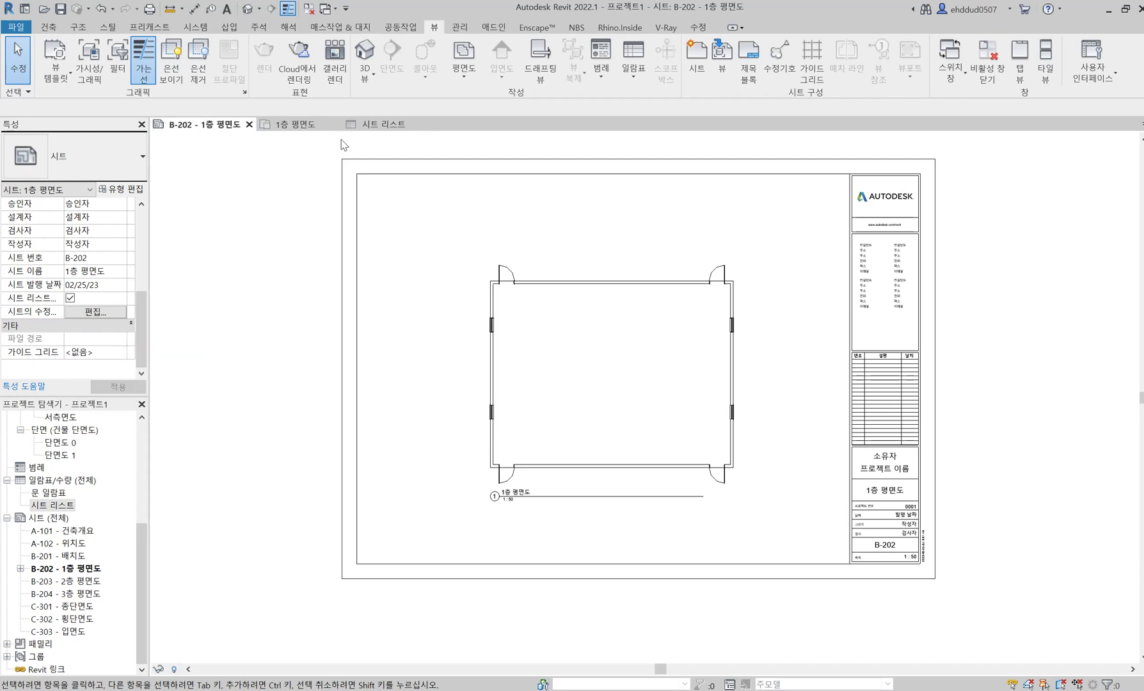
# Examine the available fields of the 시트 리스트 schedule and close its properties without changes.
pyautogui.click(382, 123)
pyautogui.click(104, 271)
pyautogui.scroll(-2, 604, 294)
pyautogui.scroll(2, 605, 294)
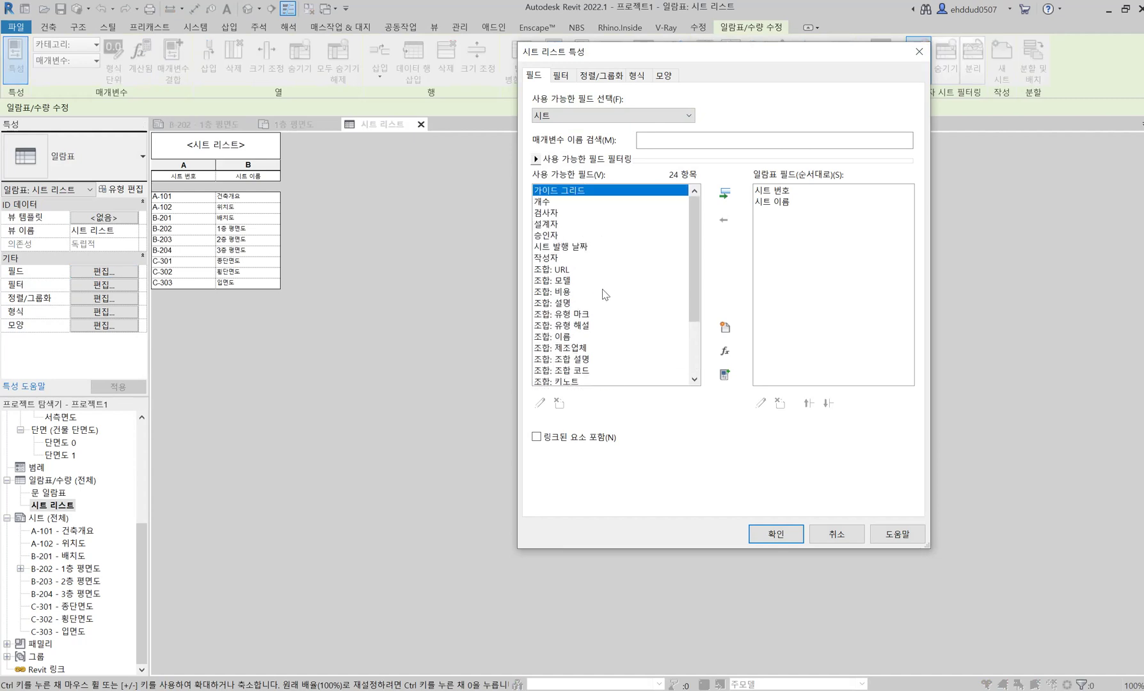
pyautogui.click(918, 52)
# Return to sheet B-202 and inspect the properties of the 시트 (전체) category and sheet A-101 건축개요.
pyautogui.click(198, 123)
pyautogui.scroll(2, 60, 560)
pyautogui.scroll(-2, 59, 561)
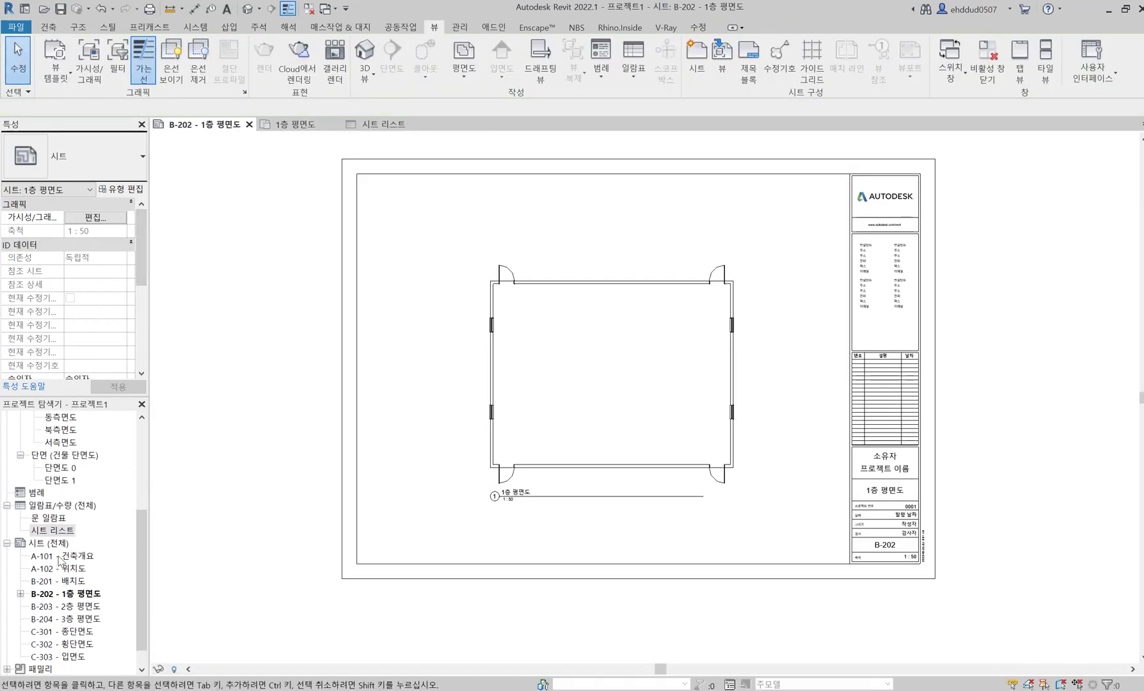
pyautogui.click(49, 530)
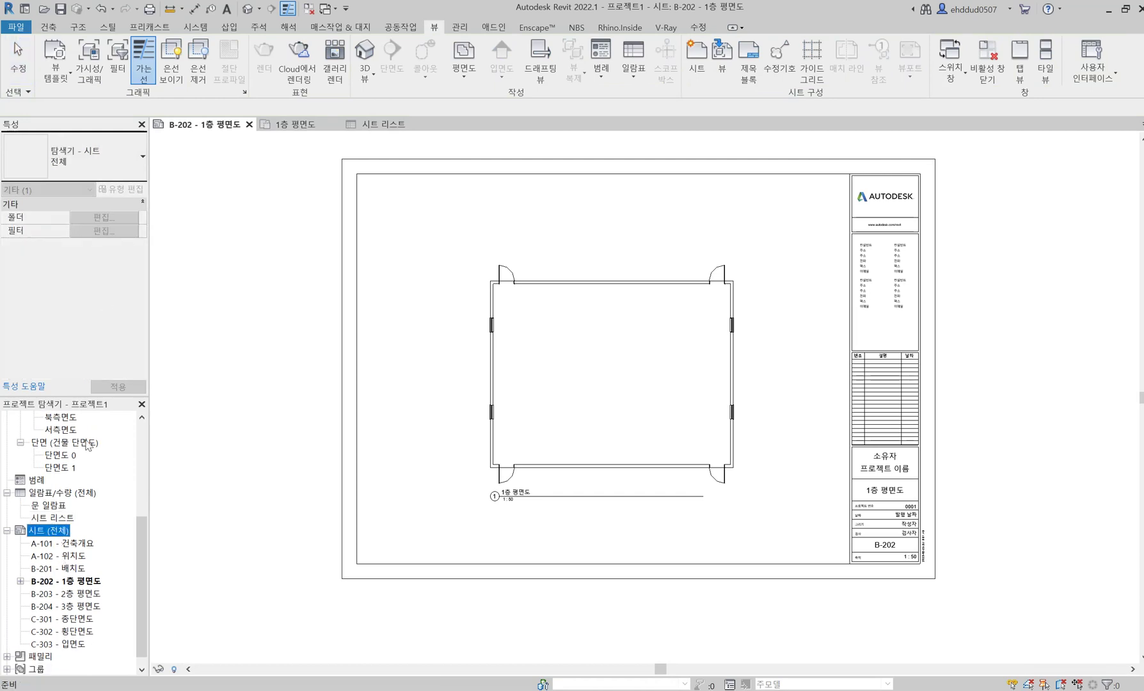
pyautogui.click(63, 544)
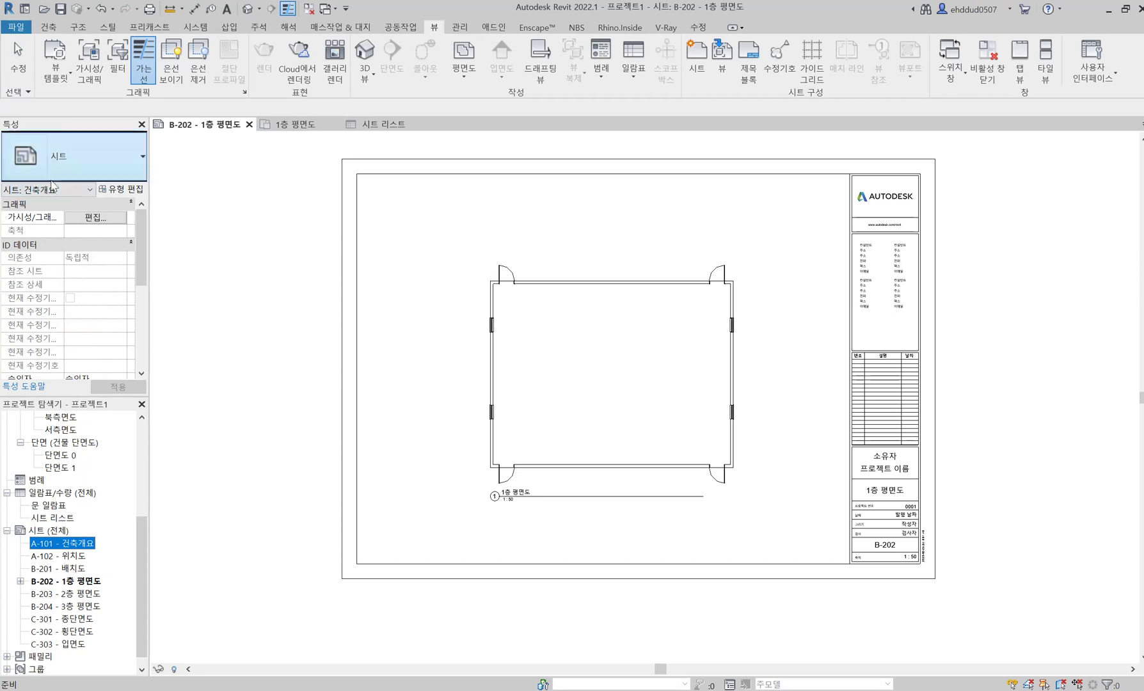
# Create a new shared parameter file named 시트구속조건 on the desktop.
pyautogui.click(460, 26)
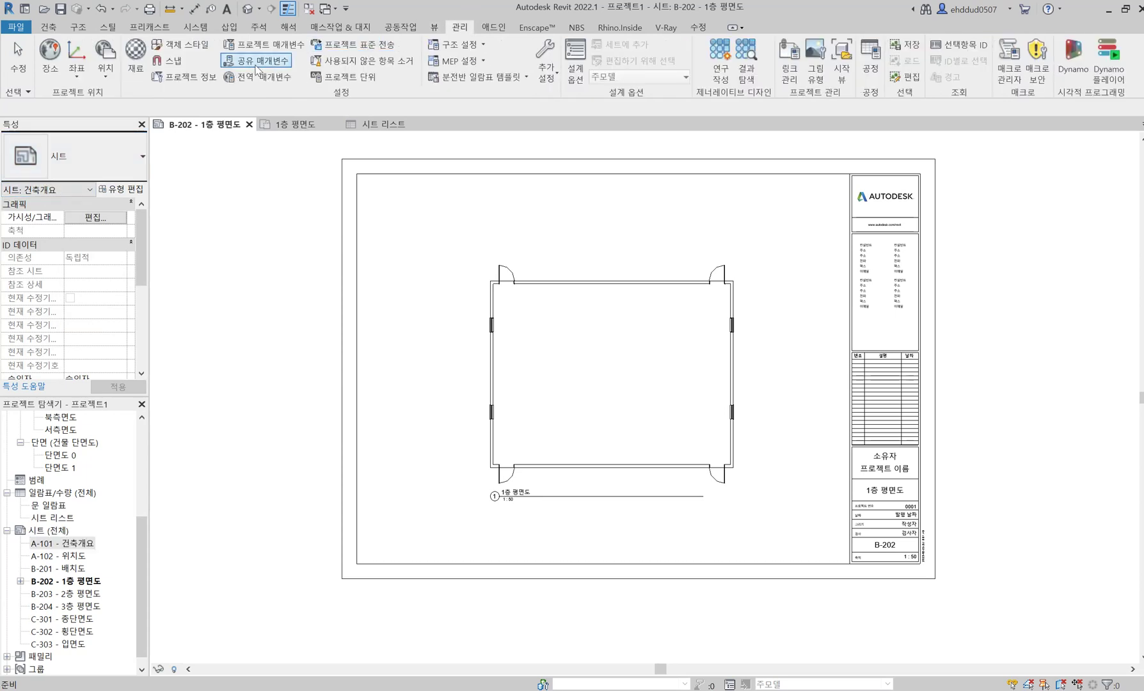
pyautogui.click(256, 60)
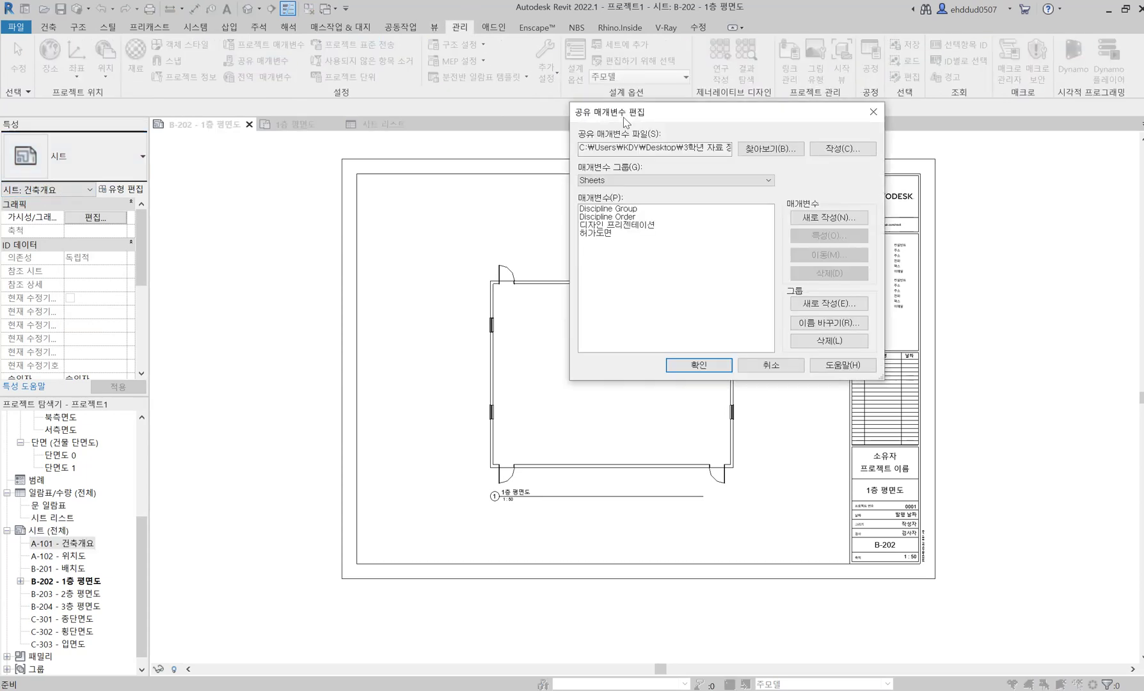
pyautogui.click(576, 273)
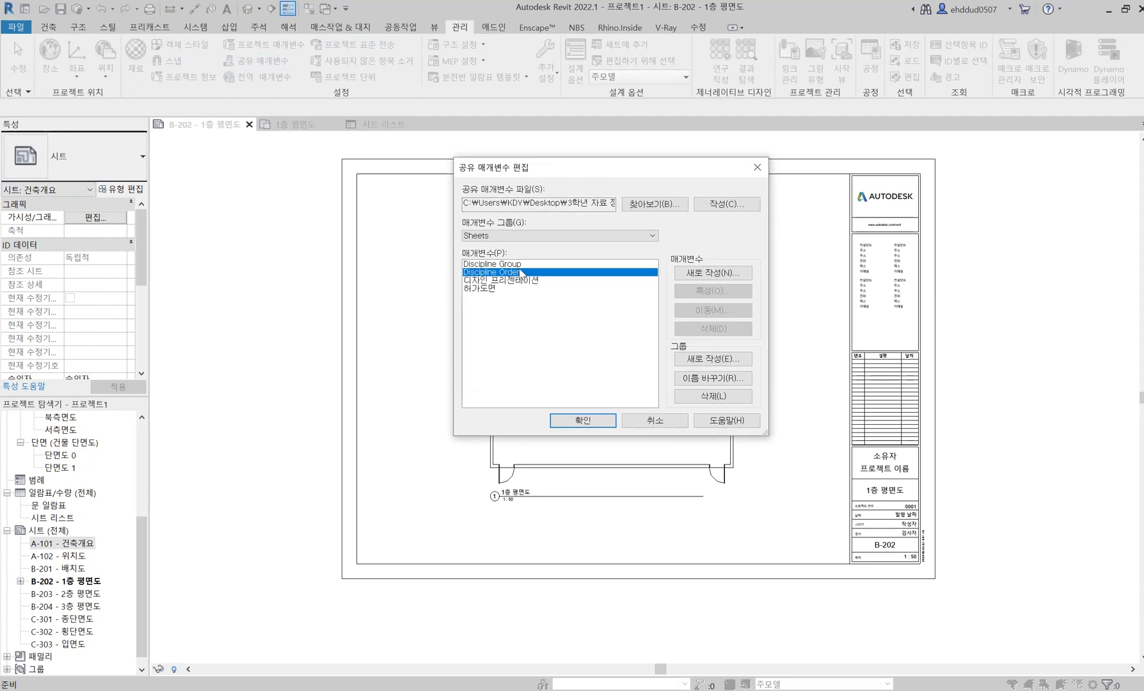
pyautogui.click(673, 206)
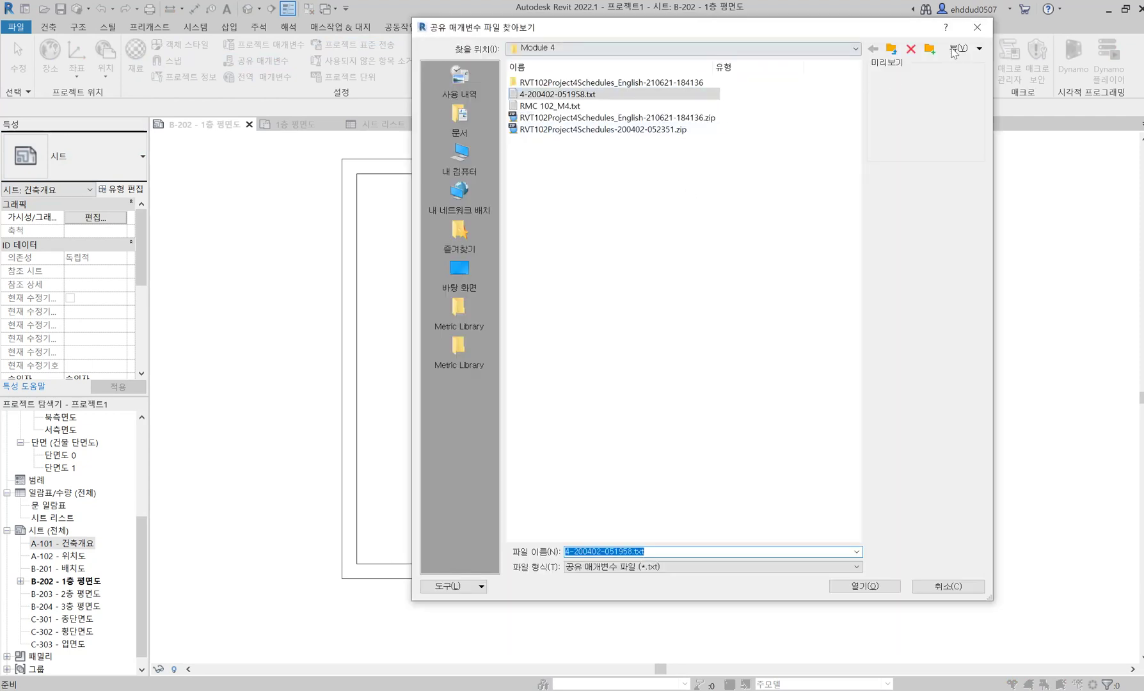
pyautogui.click(978, 37)
pyautogui.click(711, 212)
pyautogui.moveTo(726, 94); pyautogui.dragTo(506, 132)
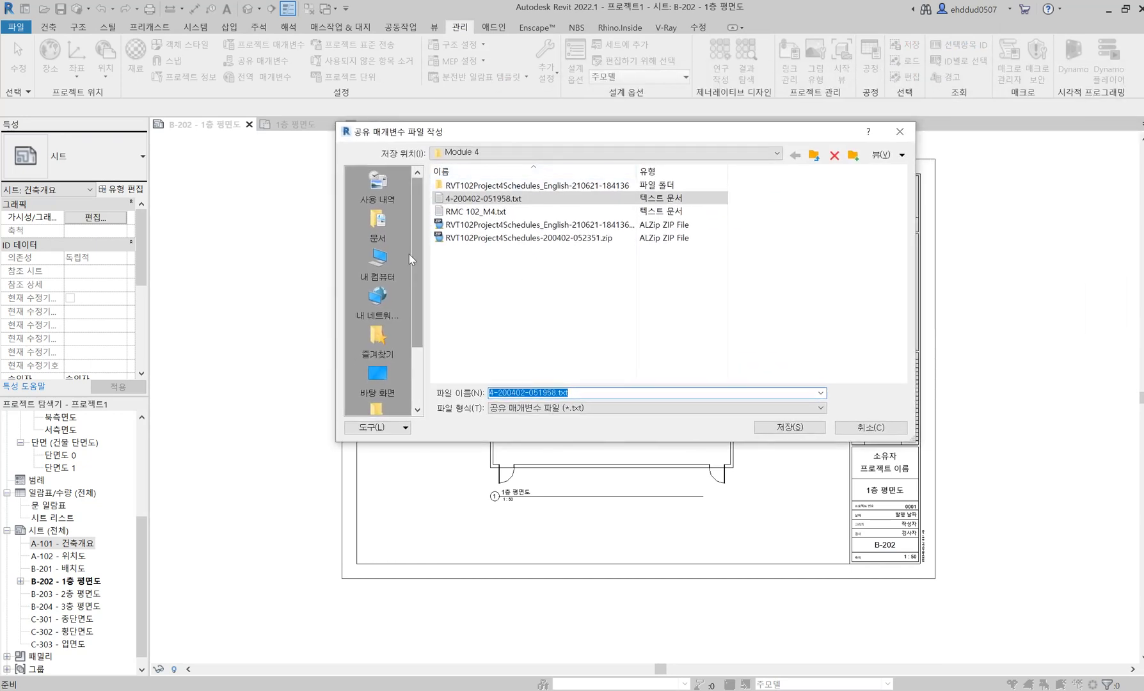
pyautogui.click(378, 378)
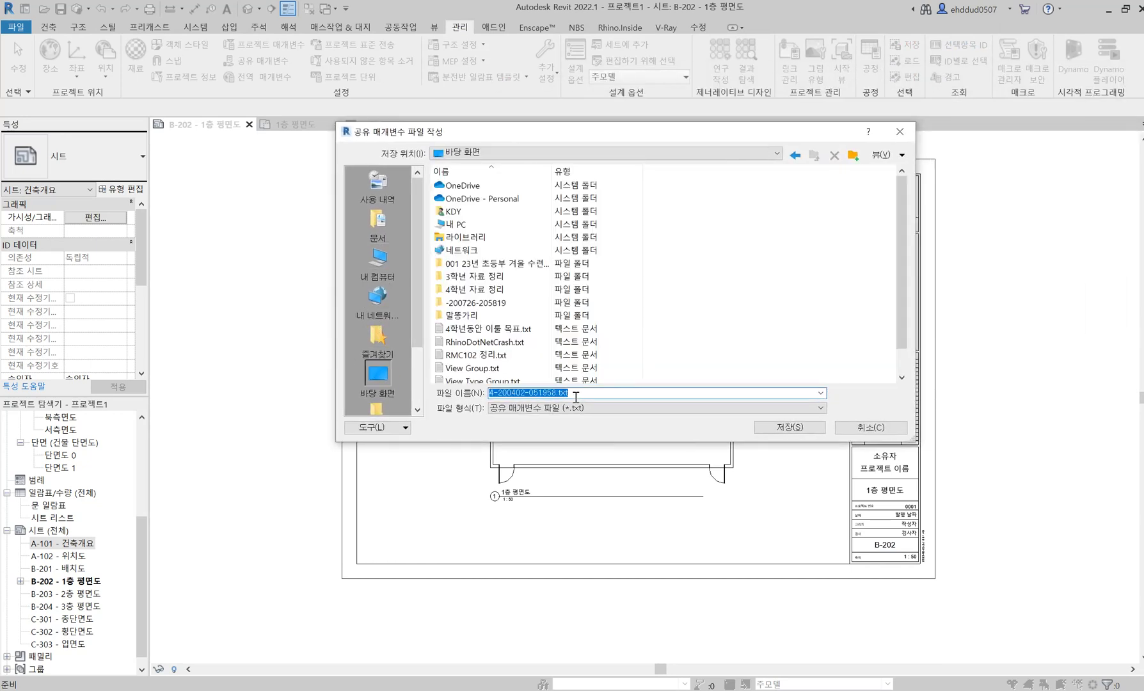
pyautogui.write('D')
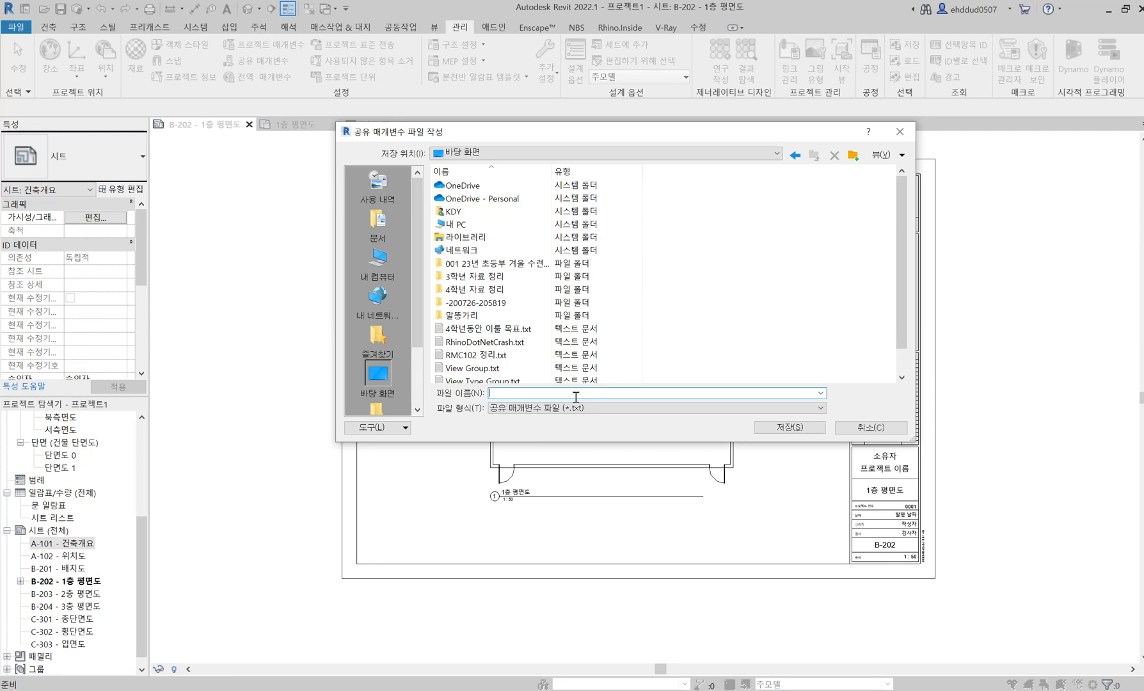
pyautogui.write('시트구속조건')
pyautogui.press('Return')
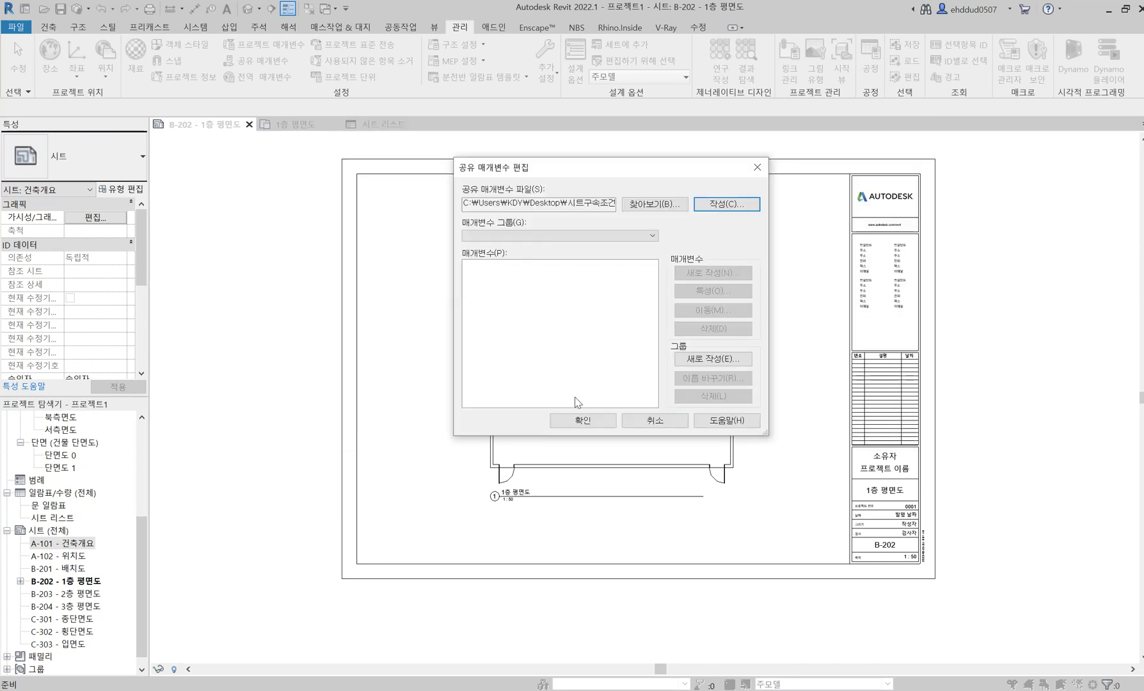
# Add a parameter group named 시트 to the shared parameter file.
pyautogui.click(712, 358)
pyautogui.write('sH')
pyautogui.press('BackSpace')
pyautogui.press('BackSpace')
pyautogui.write('s')
pyautogui.press('BackSpace')
pyautogui.press('capslock')
pyautogui.write('Shee')
pyautogui.press('BackSpace')
pyautogui.press('BackSpace')
pyautogui.press('BackSpace')
pyautogui.press('BackSpace')
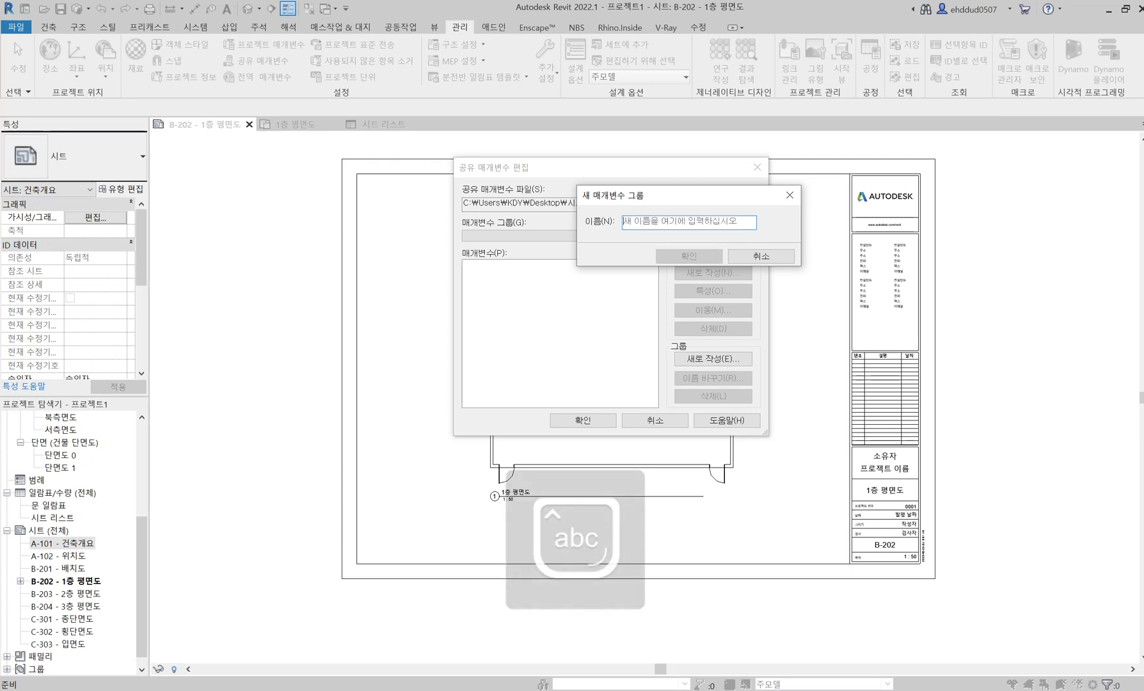
pyautogui.write('시트')
pyautogui.press('Return')
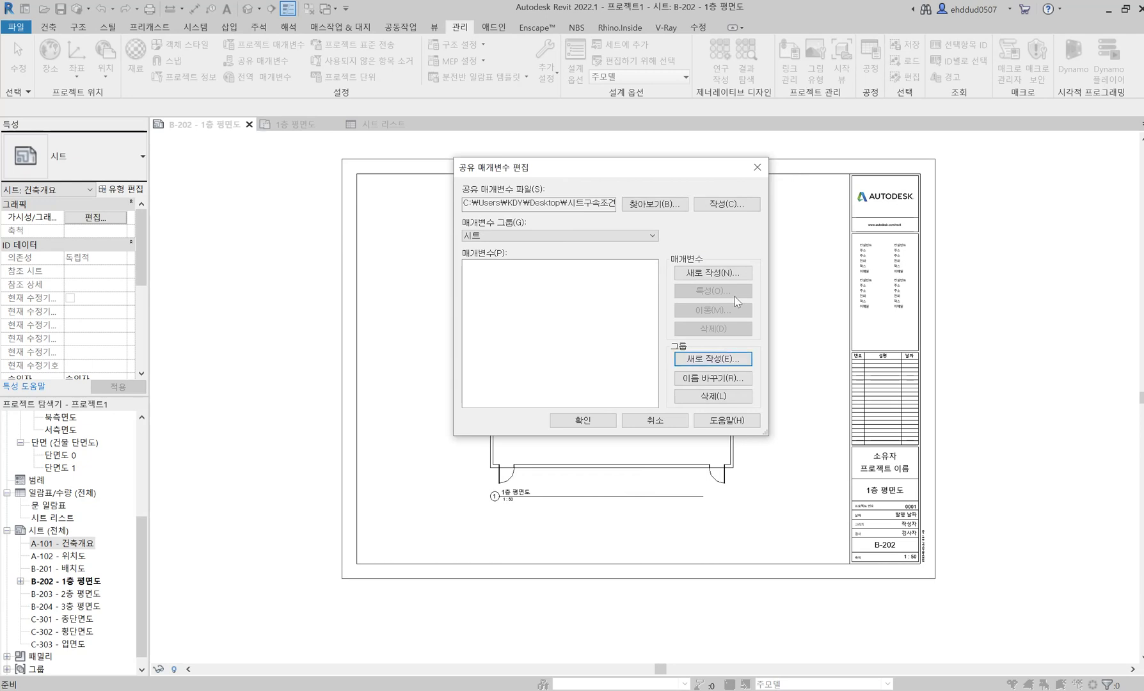
# Create a shared parameter named 도면이름 in the 시트 group with the parameter type 문자.
pyautogui.click(734, 271)
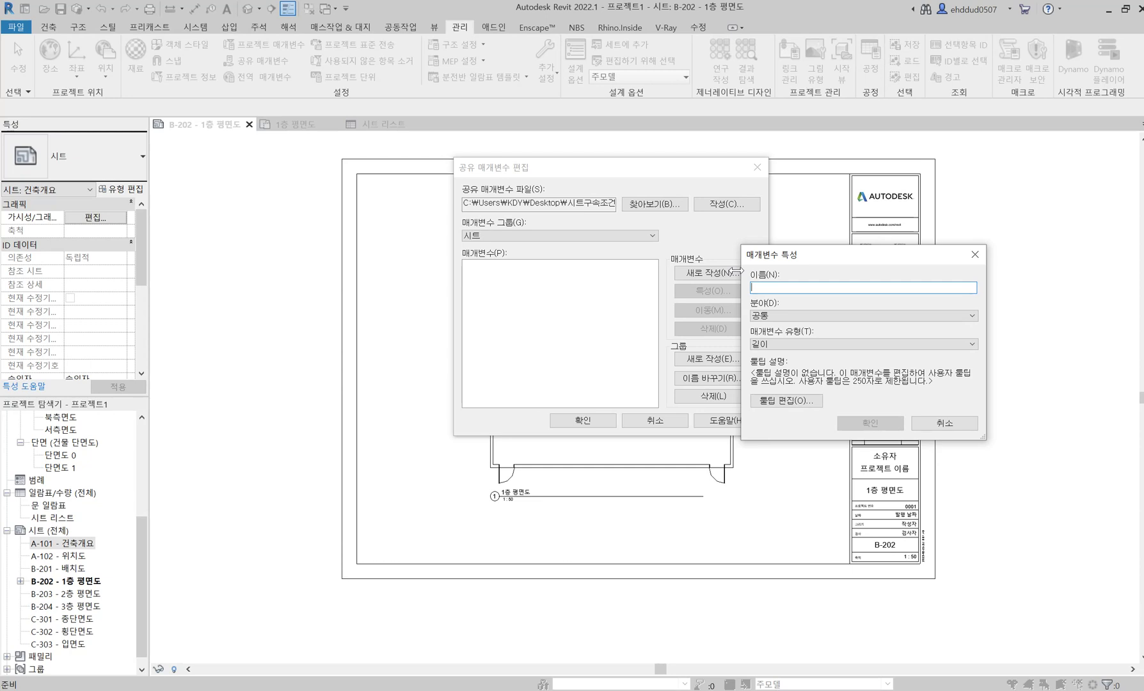
pyautogui.write('Di')
pyautogui.press('BackSpace')
pyautogui.press('BackSpace')
pyautogui.write('분야 그')
pyautogui.press('BackSpace')
pyautogui.press('BackSpace')
pyautogui.press('BackSpace')
pyautogui.press('BackSpace')
pyautogui.press('BackSpace')
pyautogui.press('BackSpace')
pyautogui.press('BackSpace')
pyautogui.write('ㅈ')
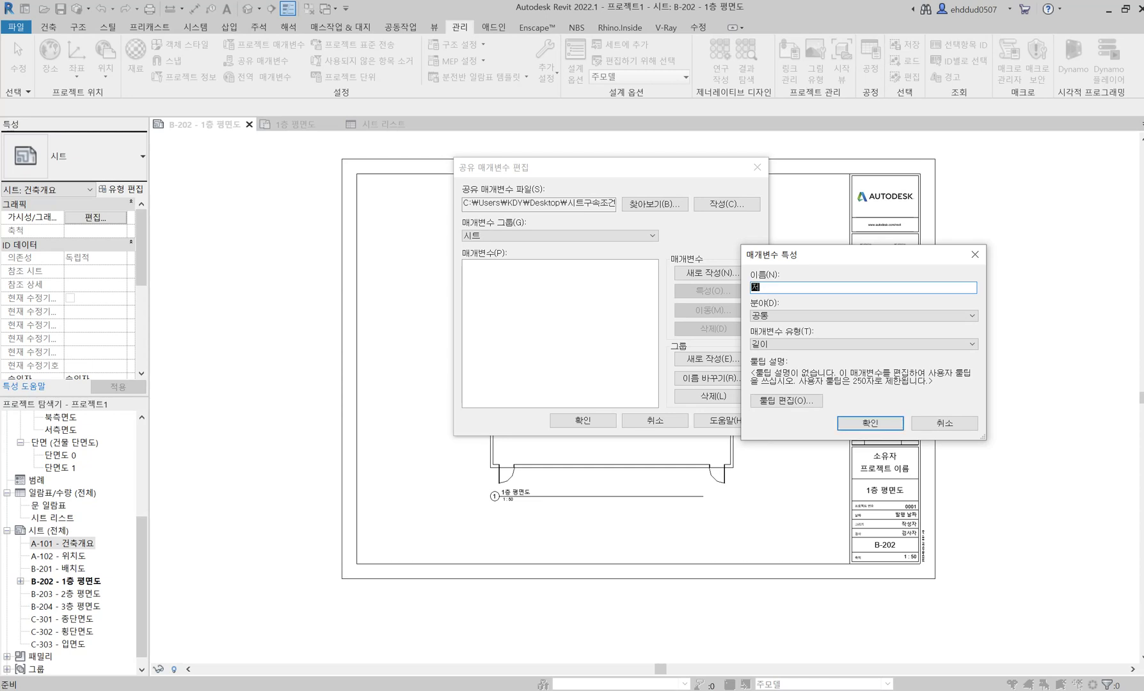
pyautogui.press('BackSpace')
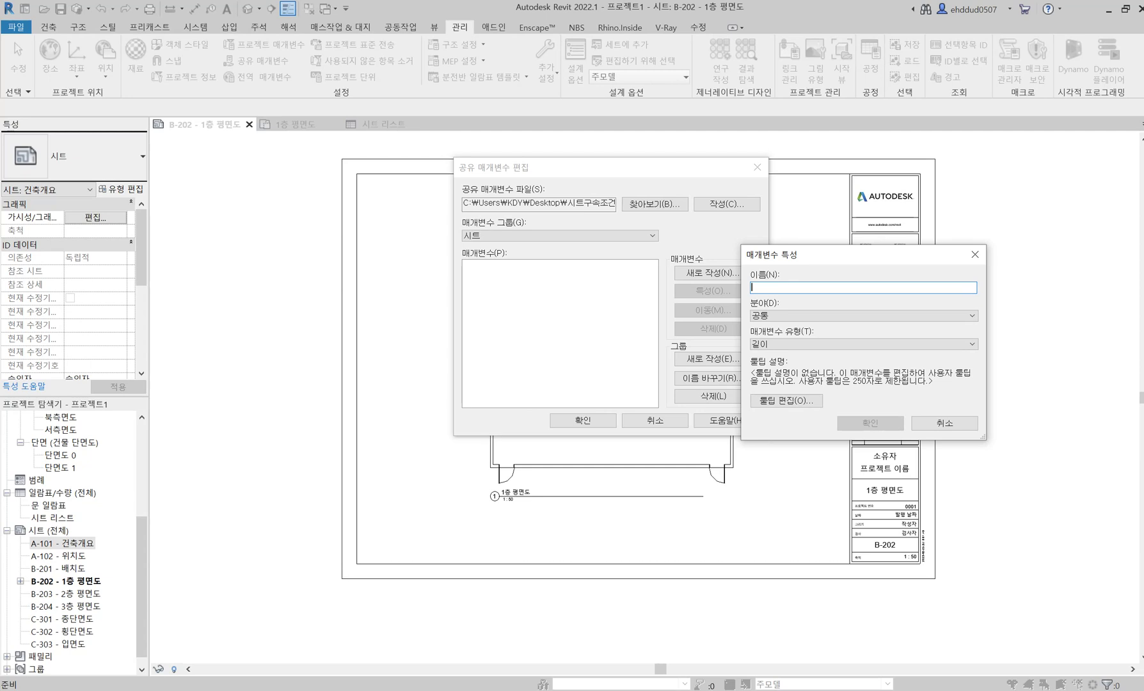
pyautogui.write('도면이름')
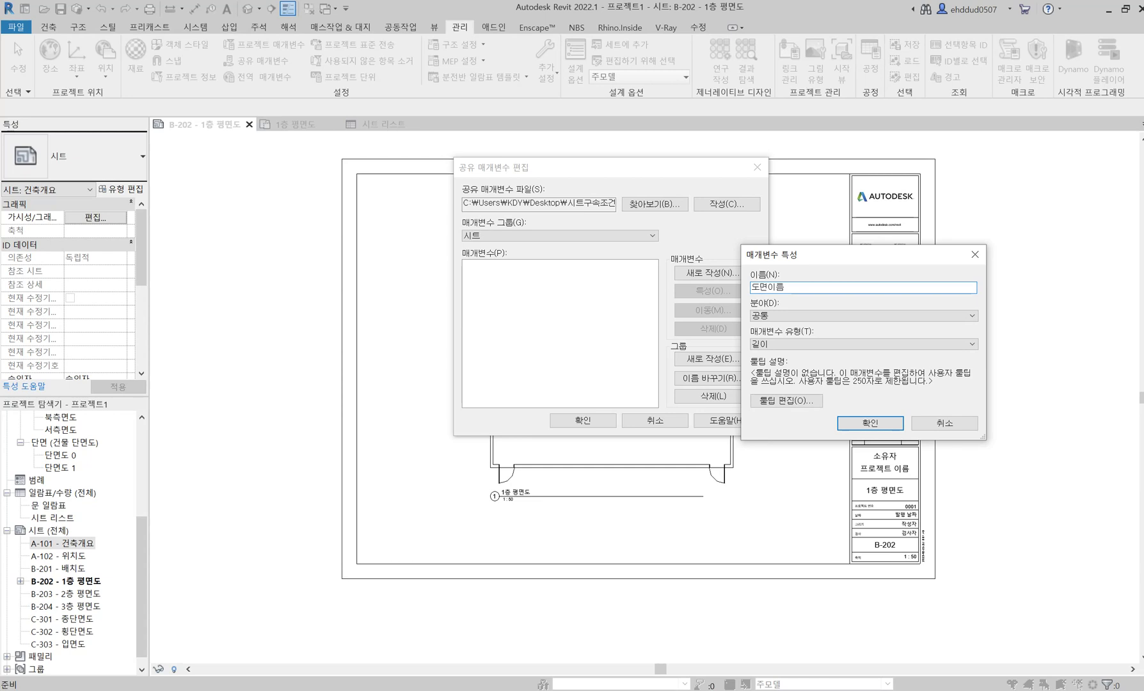
pyautogui.click(819, 345)
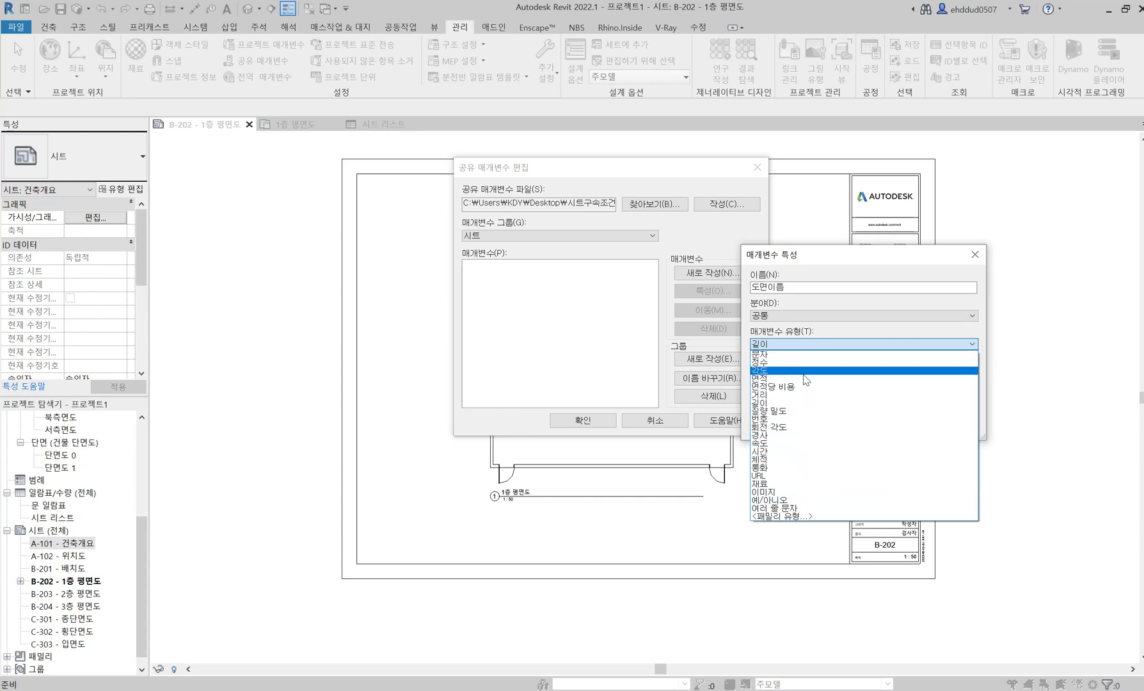
pyautogui.click(810, 354)
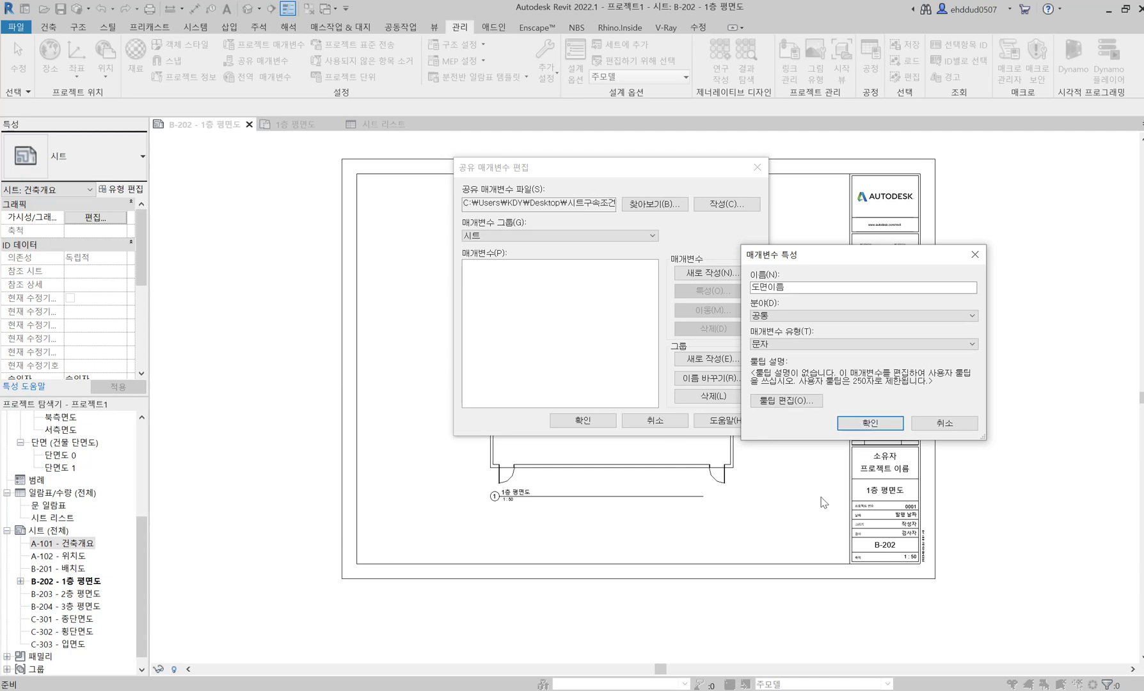
pyautogui.click(869, 425)
# Create a second shared parameter named 도면 이름별 번호 in the 시트 group with the parameter type 정수.
pyautogui.click(707, 273)
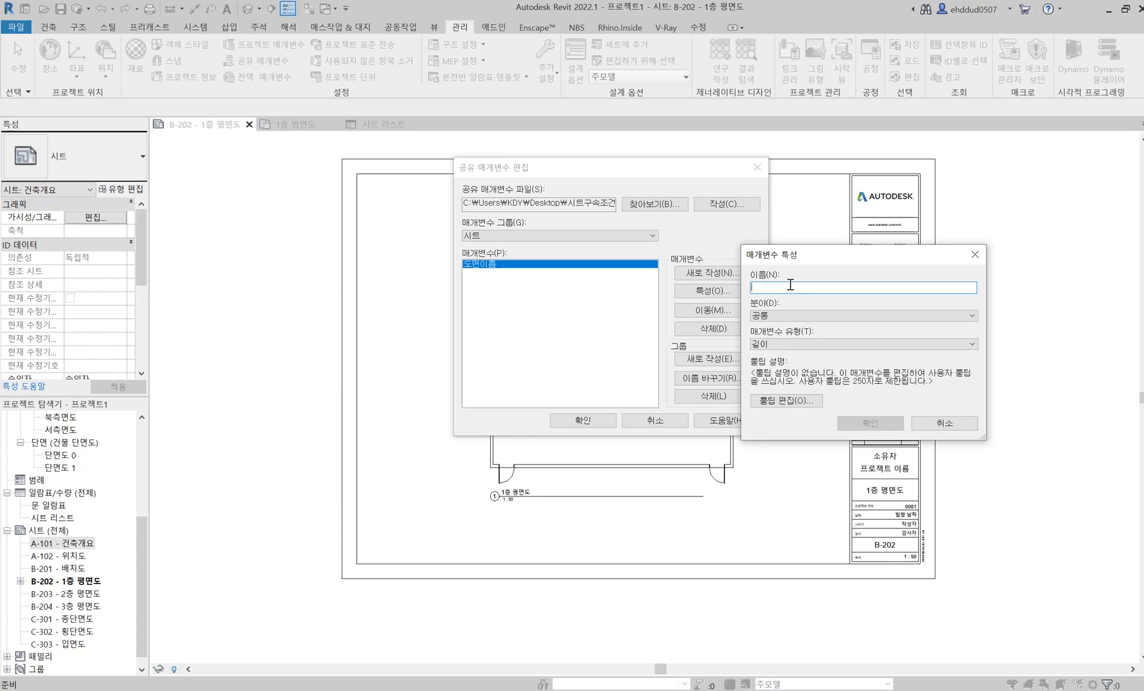
pyautogui.write('도면번')
pyautogui.press('BackSpace')
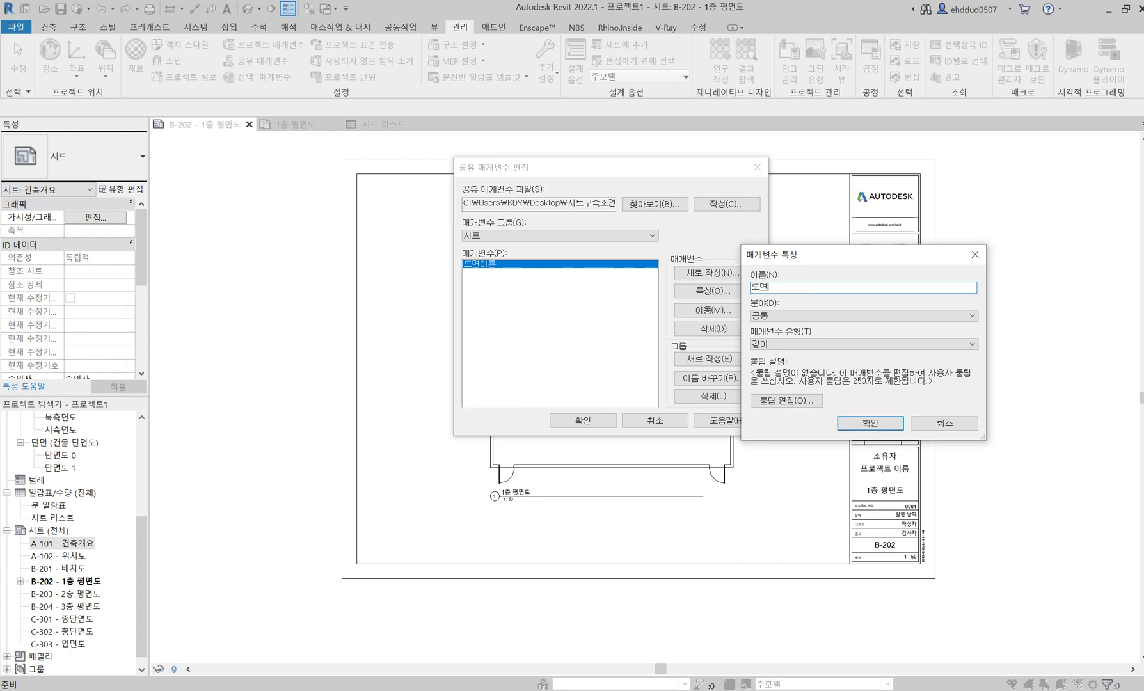
pyautogui.press('BackSpace')
pyautogui.press('BackSpace')
pyautogui.write('이름별 ')
pyautogui.write('번호')
pyautogui.write('도면')
pyautogui.click(827, 344)
pyautogui.click(807, 363)
pyautogui.click(864, 426)
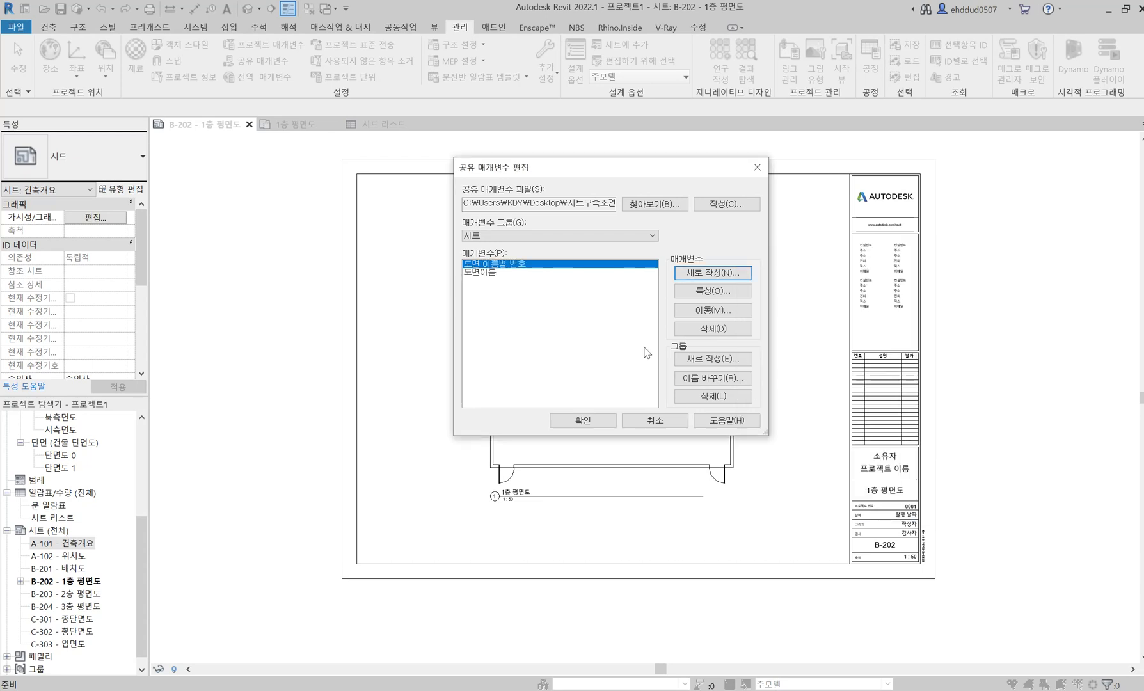
# Review and accept both shared parameters in the 시트 group, and open the project parameters.
pyautogui.click(480, 274)
pyautogui.click(480, 266)
pyautogui.click(488, 271)
pyautogui.click(490, 266)
pyautogui.click(491, 272)
pyautogui.click(491, 265)
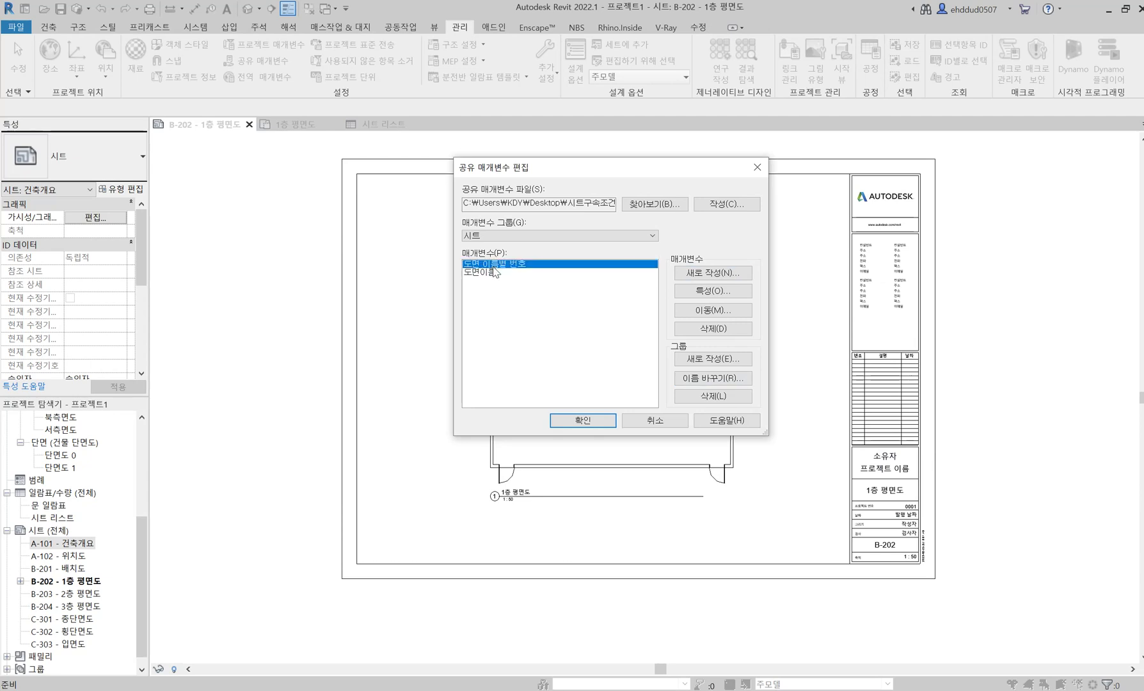
pyautogui.click(579, 421)
pyautogui.click(274, 46)
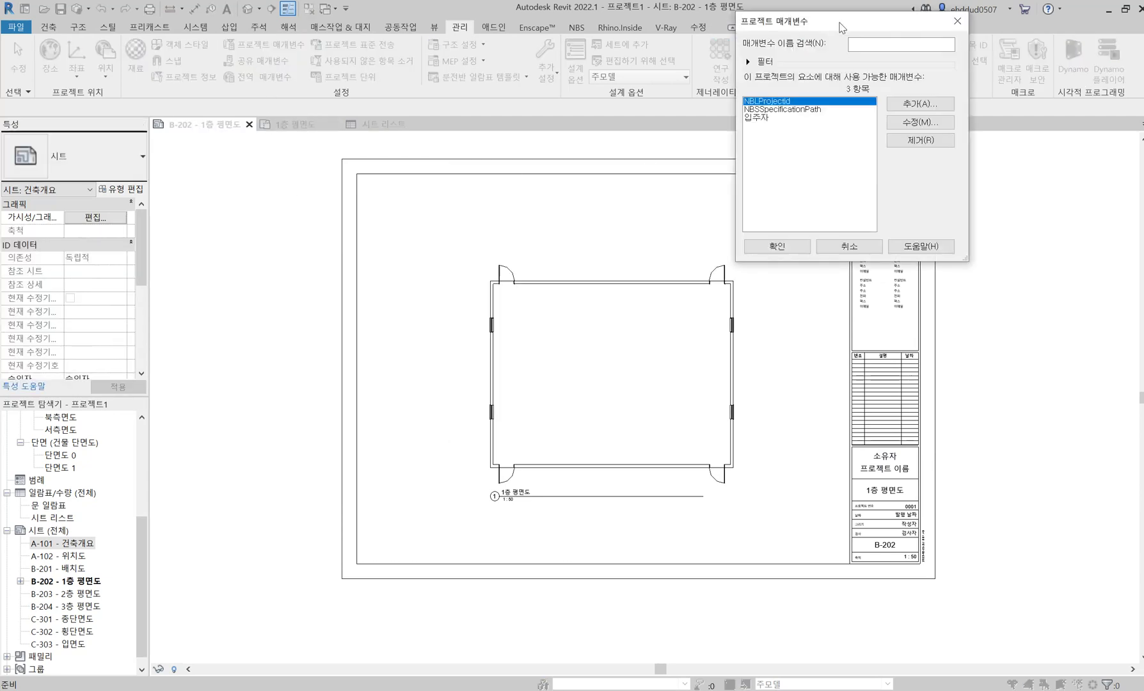
# Start a new project parameter based on the shared parameter 도면이름 from the 시트 group.
pyautogui.click(766, 182)
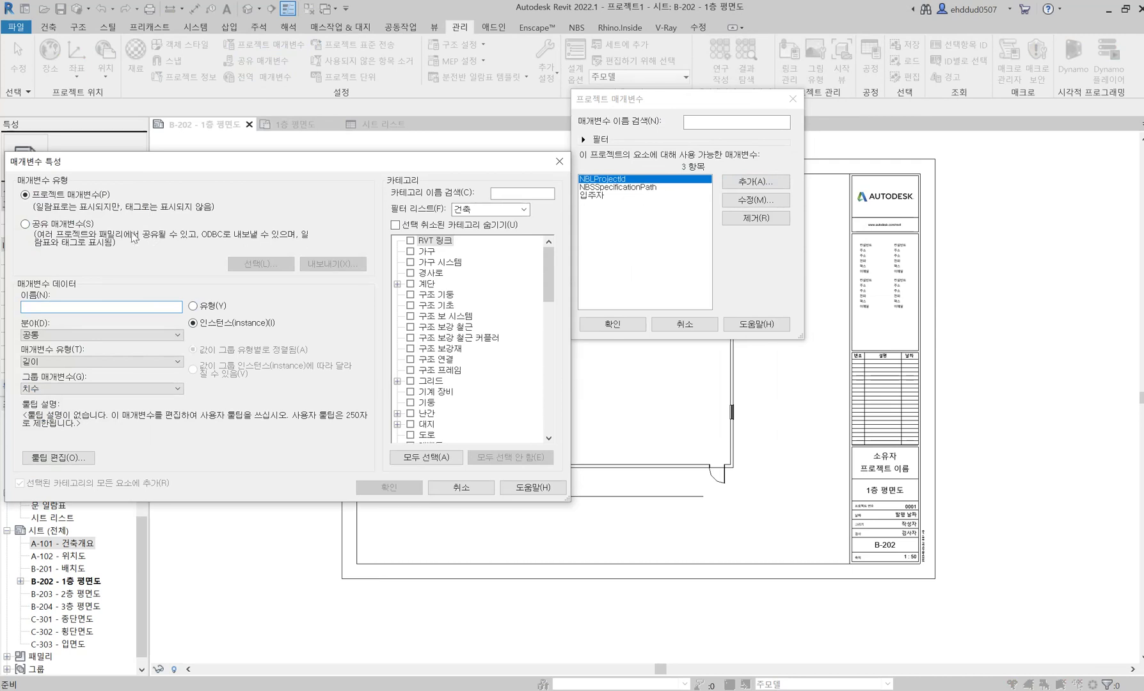
pyautogui.moveTo(146, 172); pyautogui.dragTo(406, 160)
pyautogui.click(521, 252)
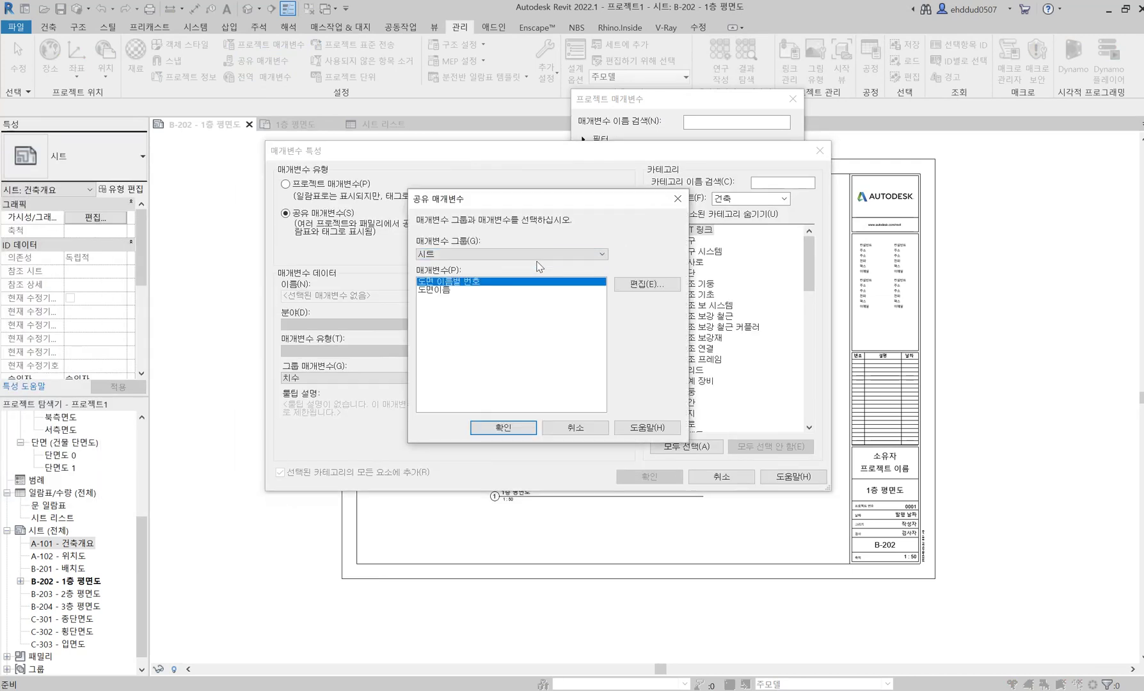
pyautogui.click(470, 292)
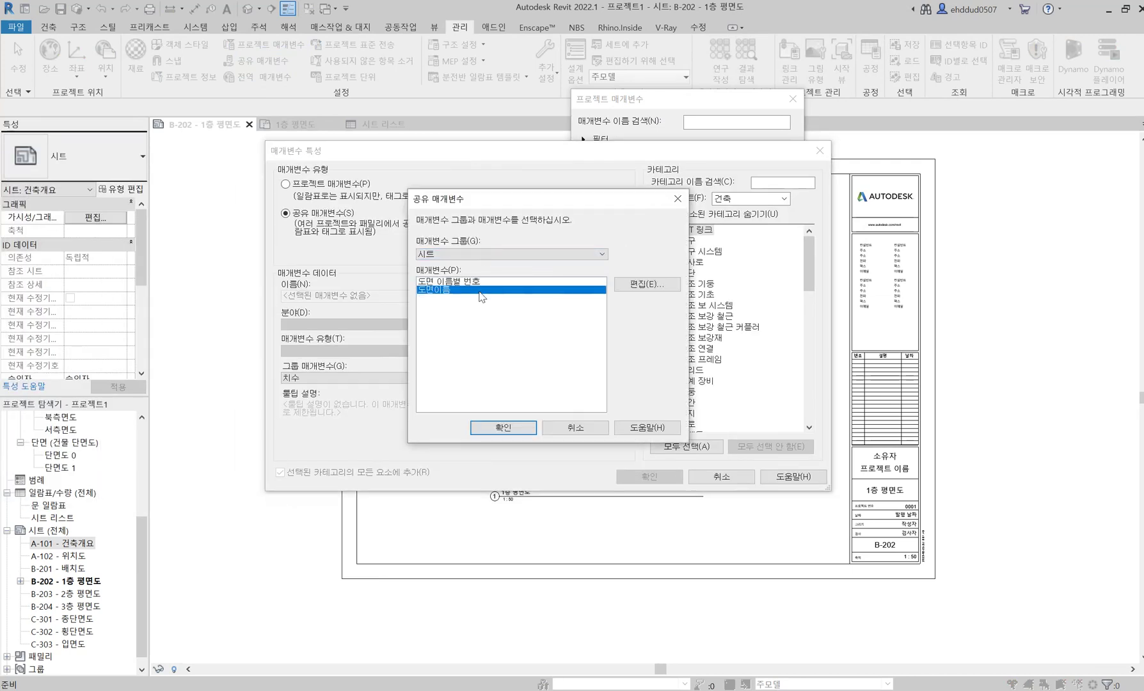
pyautogui.click(502, 428)
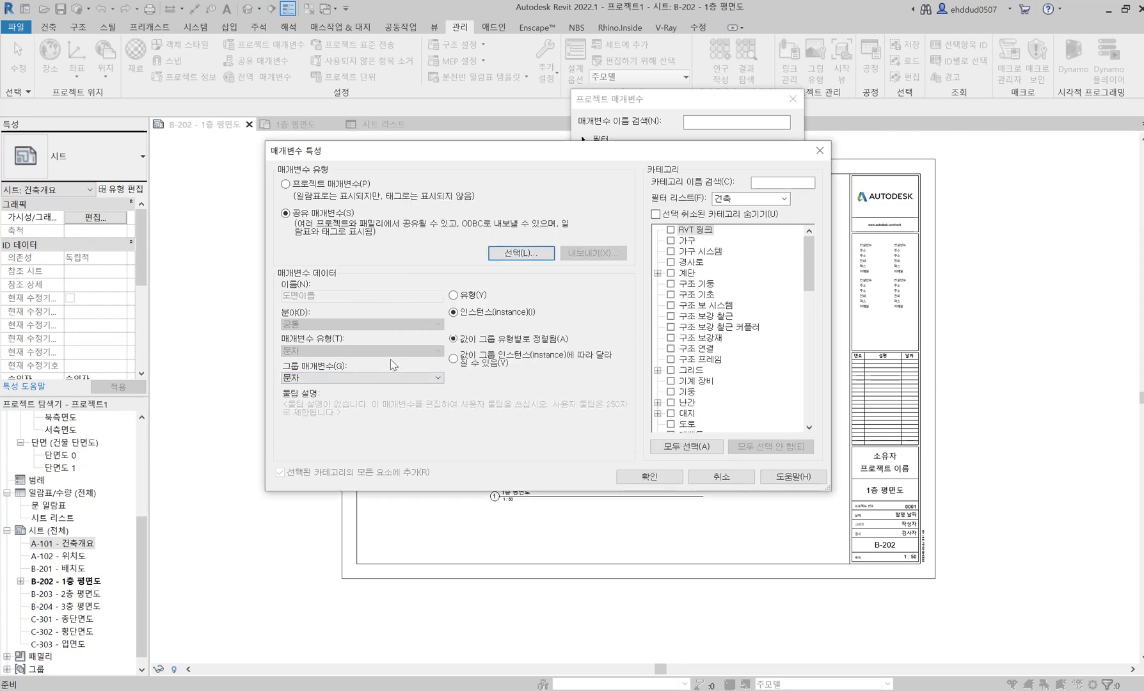
# Group the 도면이름 parameter under 구속조건, assign it to the 시트 category, and accept it.
pyautogui.click(349, 377)
pyautogui.scroll(5, 342, 416)
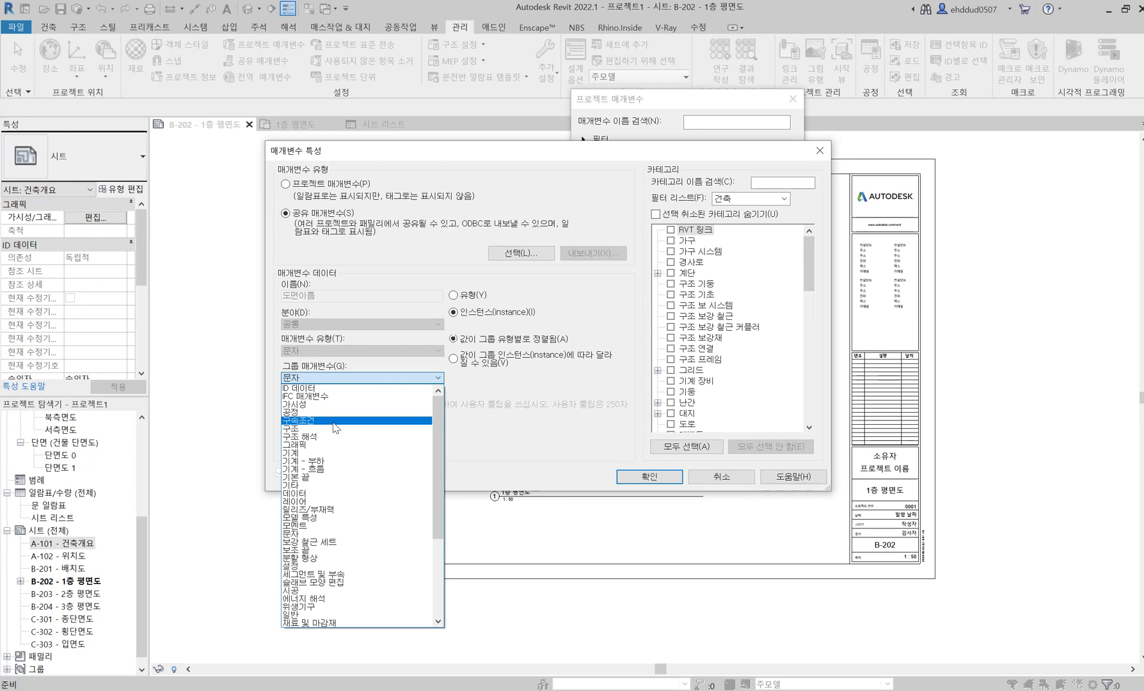
pyautogui.click(318, 422)
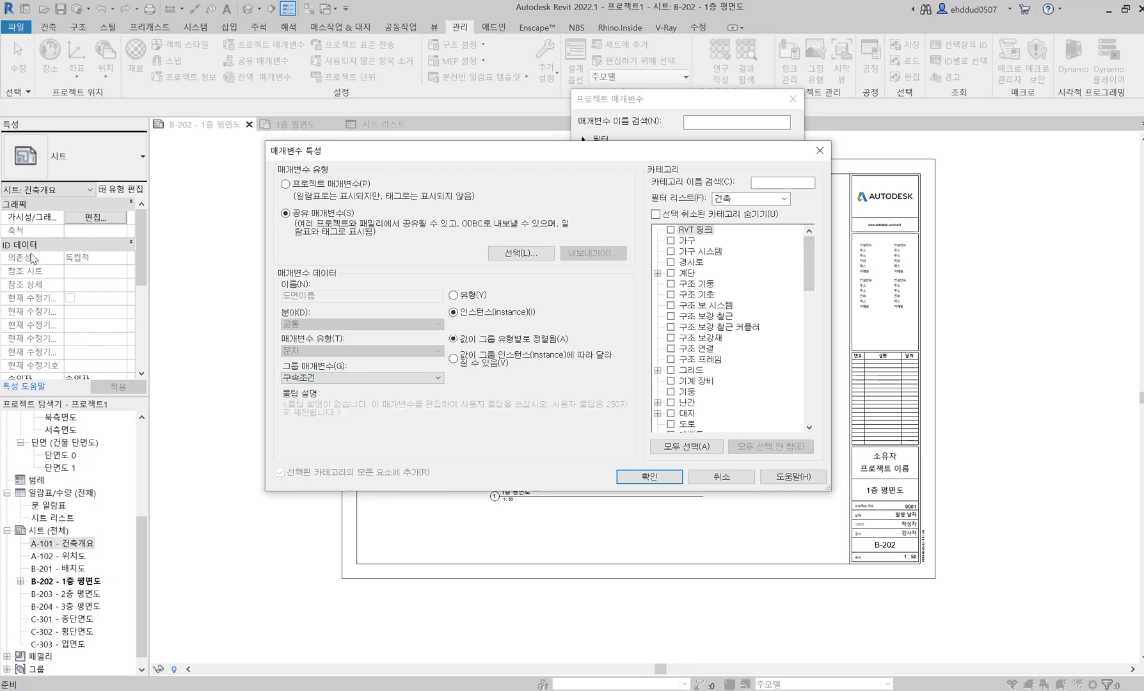
pyautogui.moveTo(809, 266); pyautogui.dragTo(808, 344)
pyautogui.click(670, 294)
pyautogui.click(650, 476)
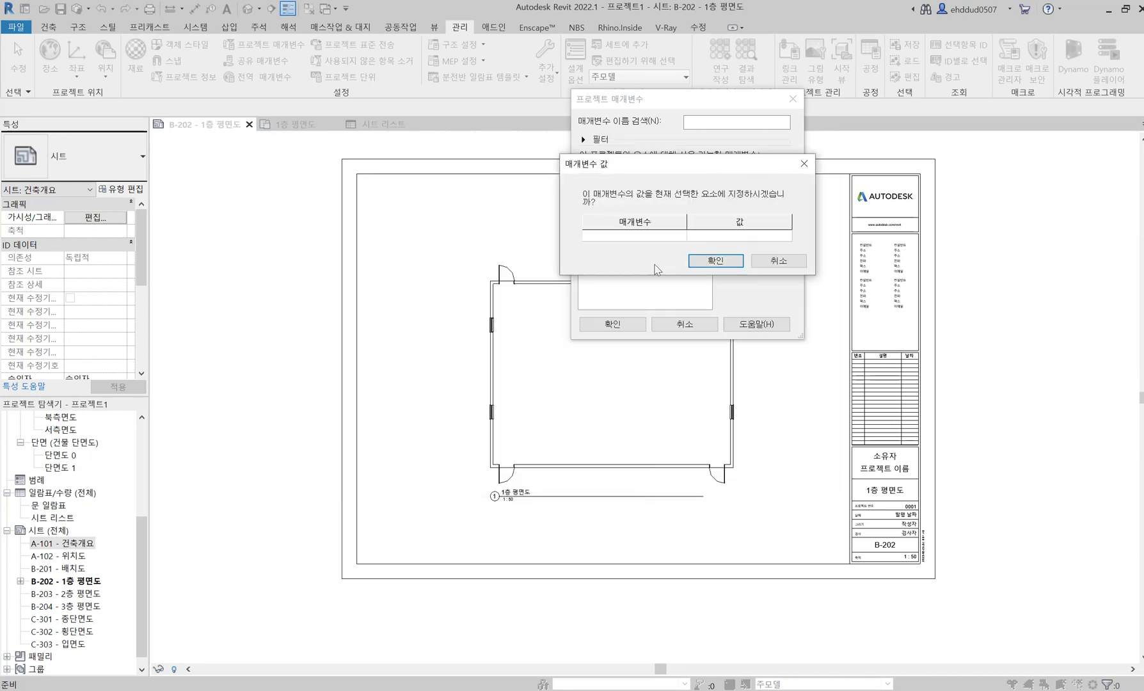
pyautogui.click(705, 259)
# Start another project parameter based on the shared parameter 도면 이름별 번호.
pyautogui.click(736, 182)
pyautogui.click(286, 213)
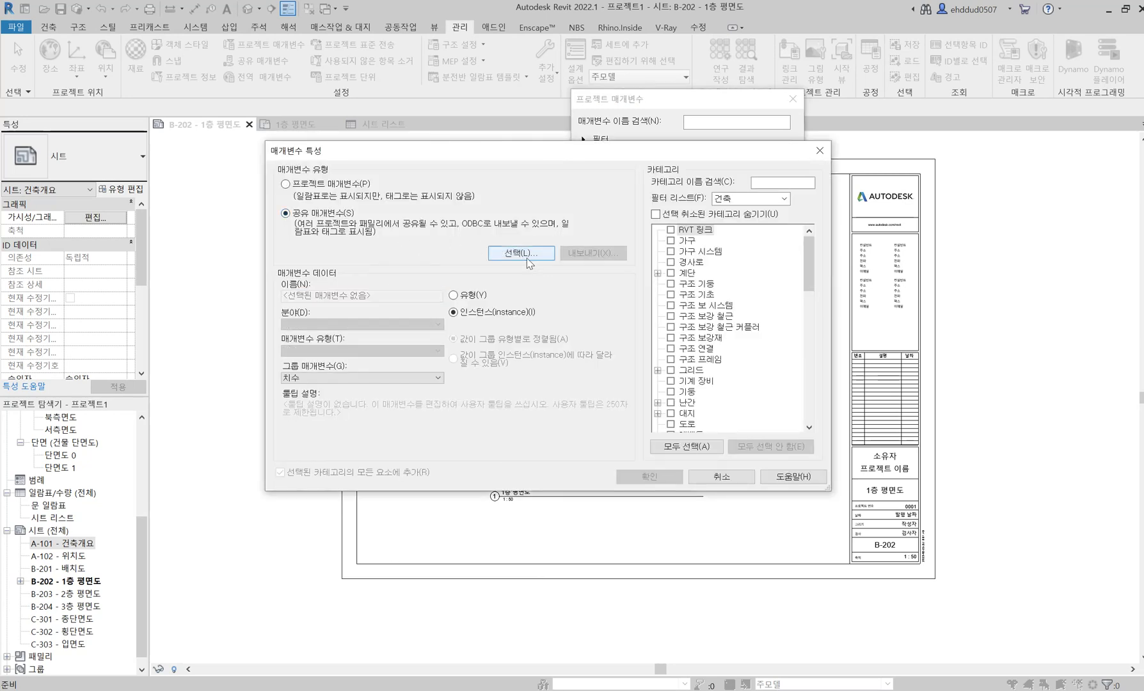
pyautogui.click(524, 255)
pyautogui.click(488, 289)
pyautogui.click(486, 281)
pyautogui.click(503, 427)
# Group the 도면 이름별 번호 parameter under 구속조건, assign it to the 시트 category, and accept the project parameters.
pyautogui.click(385, 379)
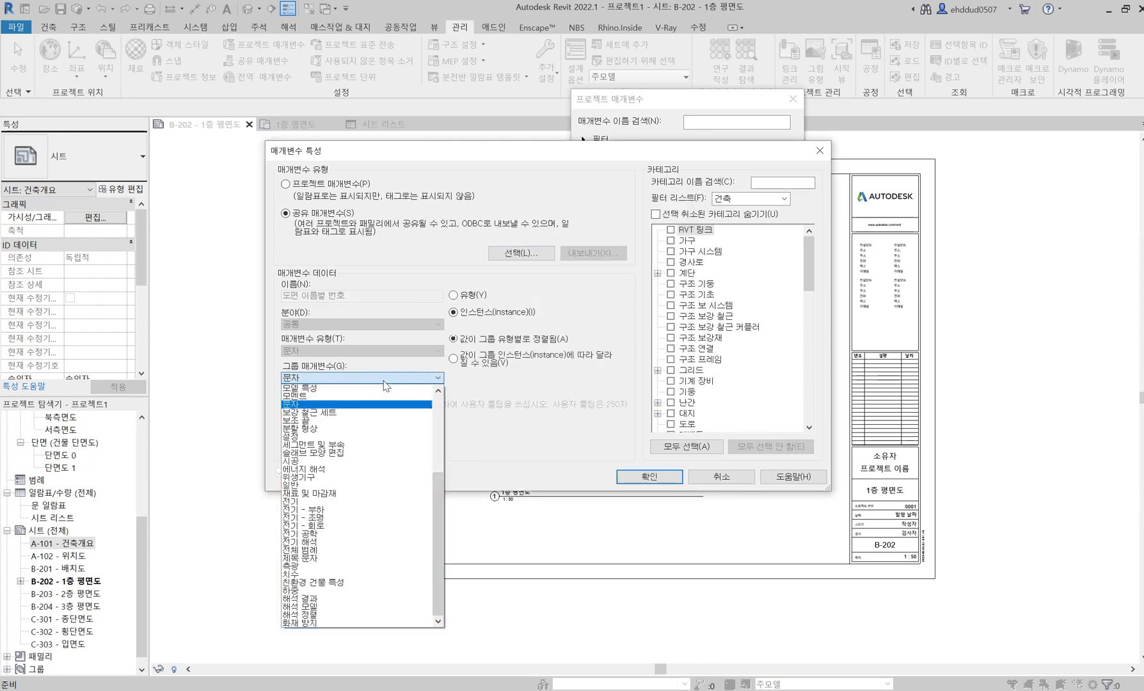
pyautogui.scroll(2, 385, 390)
pyautogui.click(370, 419)
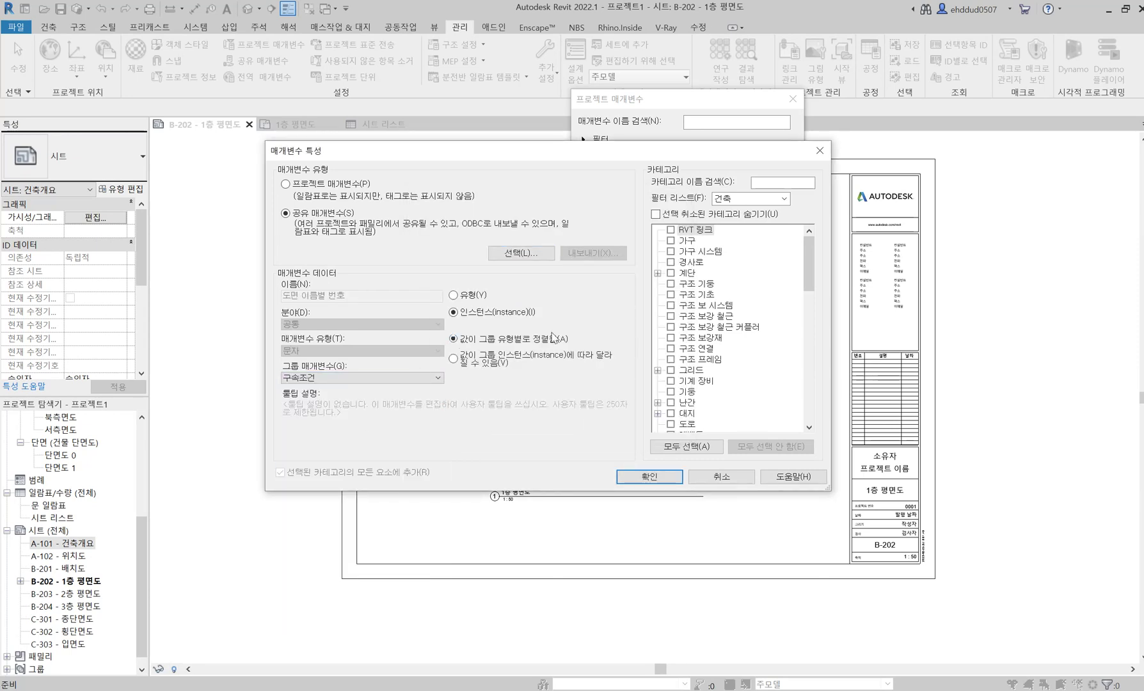
pyautogui.moveTo(809, 264); pyautogui.dragTo(814, 356)
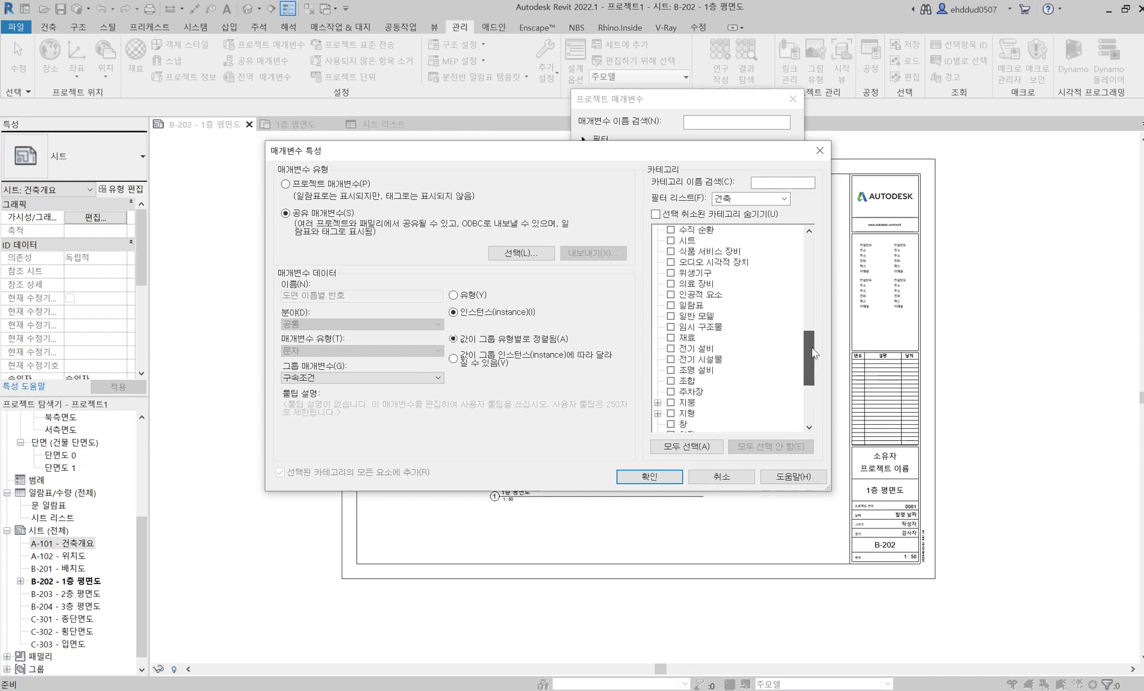
pyautogui.scroll(4, 691, 301)
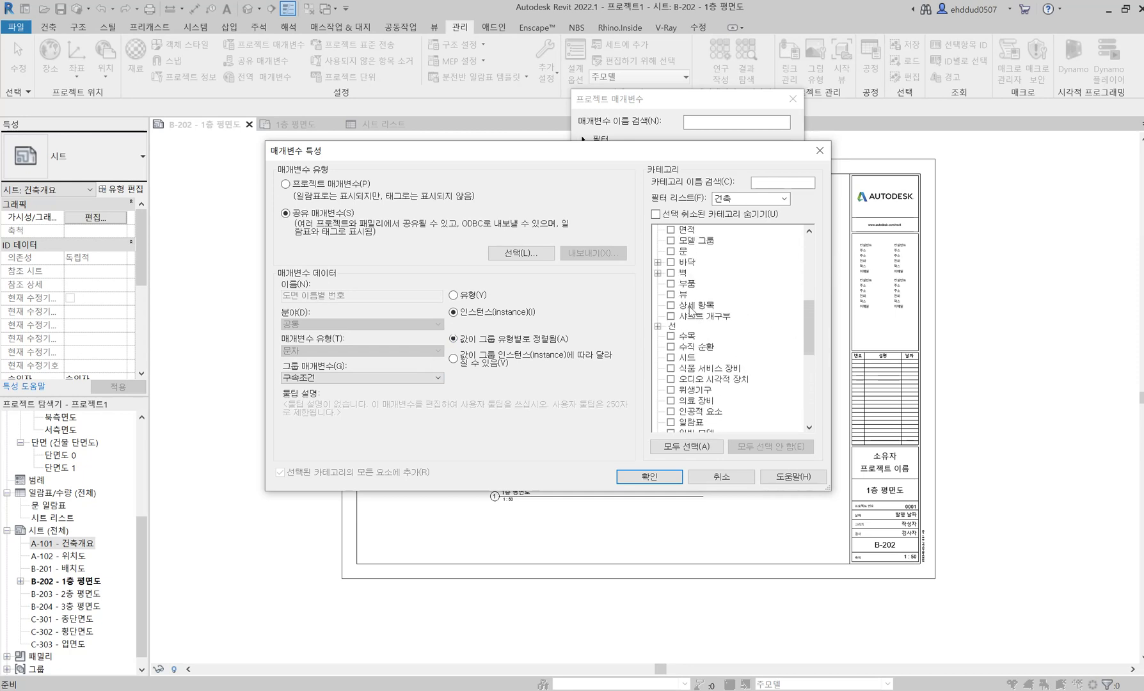
pyautogui.scroll(-3, 710, 336)
pyautogui.scroll(1, 710, 339)
pyautogui.click(671, 293)
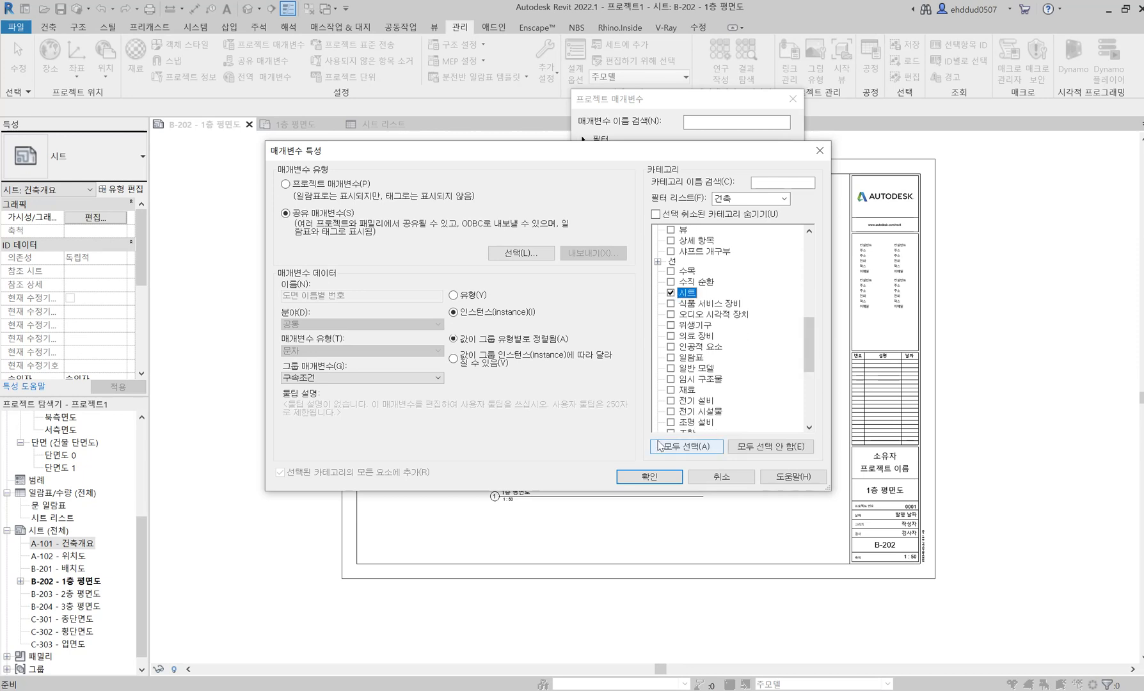
pyautogui.click(650, 476)
pyautogui.click(716, 269)
pyautogui.click(613, 324)
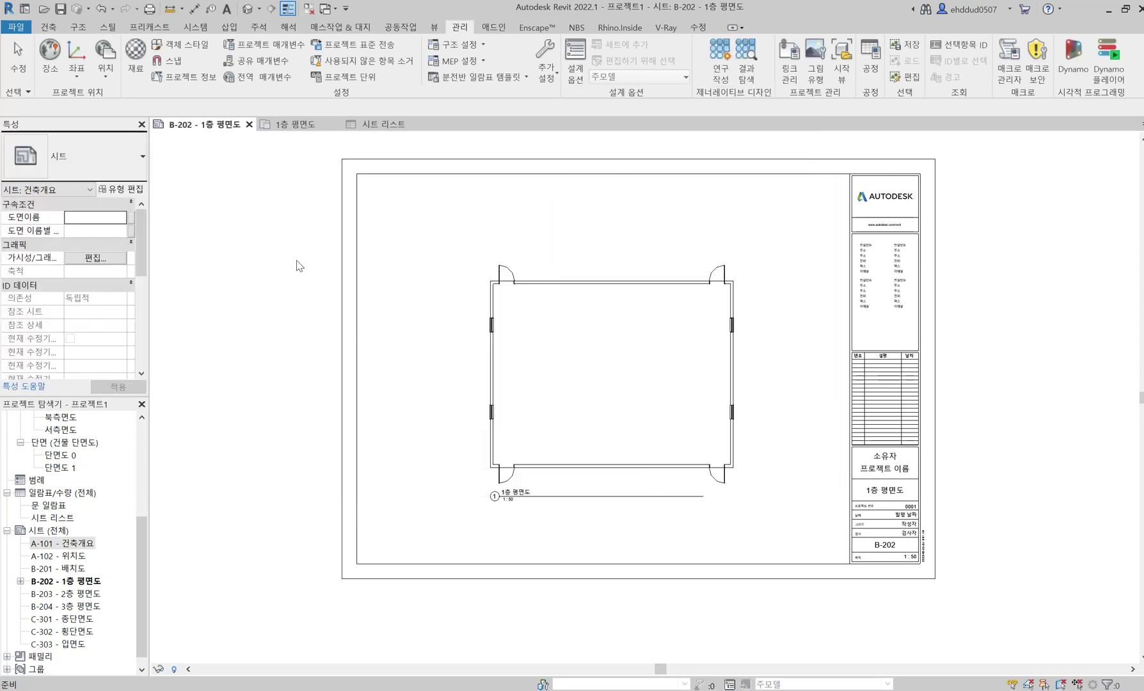
# Open sheets A-101, A-102 and B-201 to check their properties for the two new parameters.
pyautogui.doubleClick(70, 543)
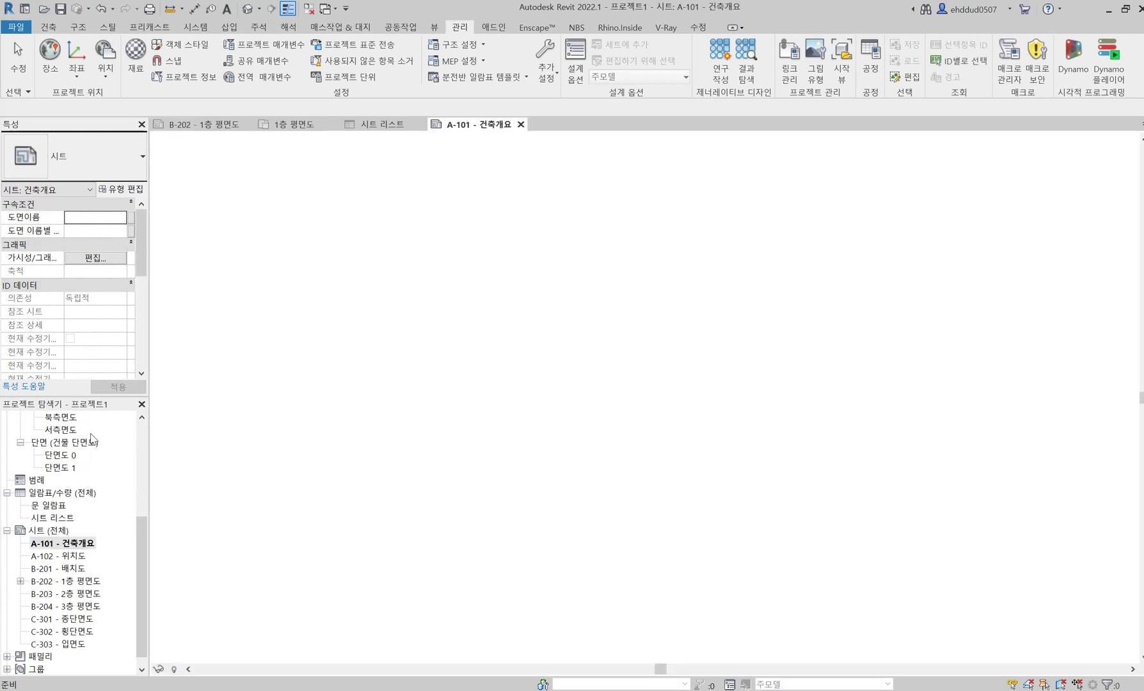
pyautogui.doubleClick(57, 556)
pyautogui.doubleClick(57, 568)
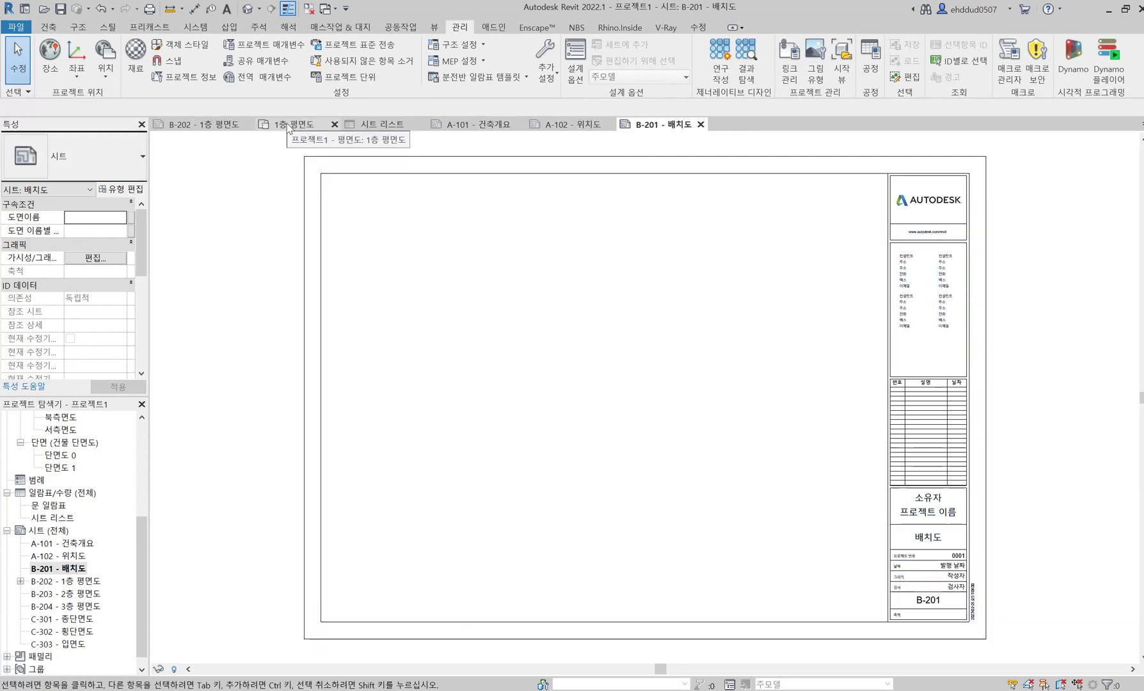
# Add the fields 도면이름 and 도면 이름별 번호 to the 시트 리스트 schedule.
pyautogui.click(398, 125)
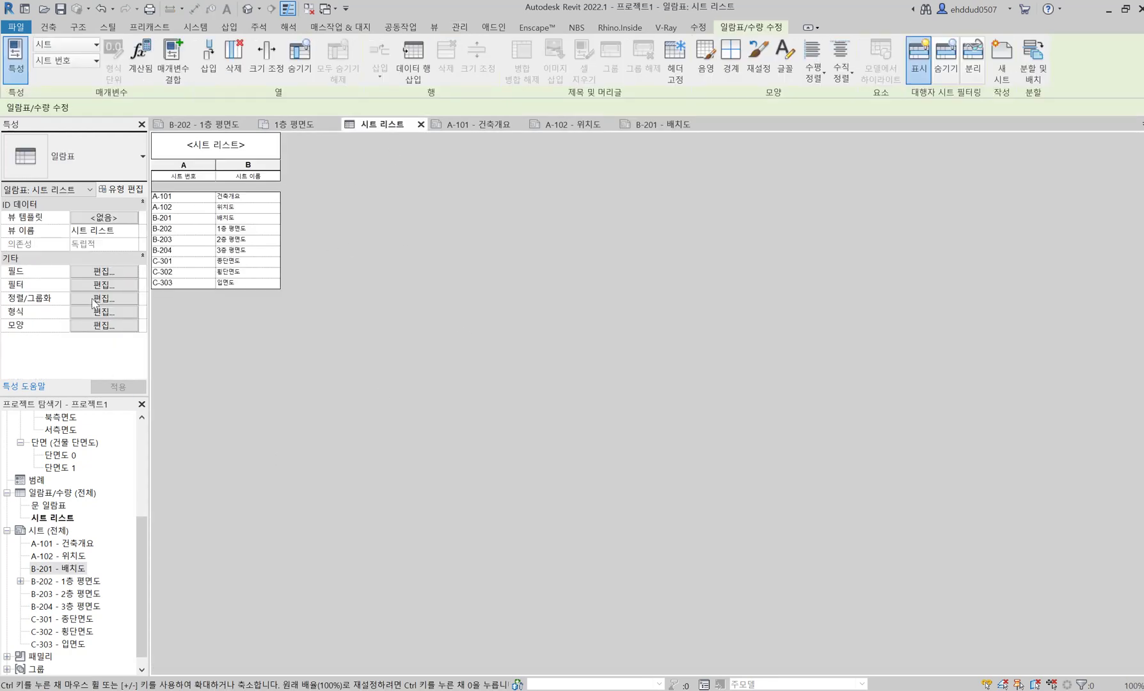
pyautogui.click(103, 272)
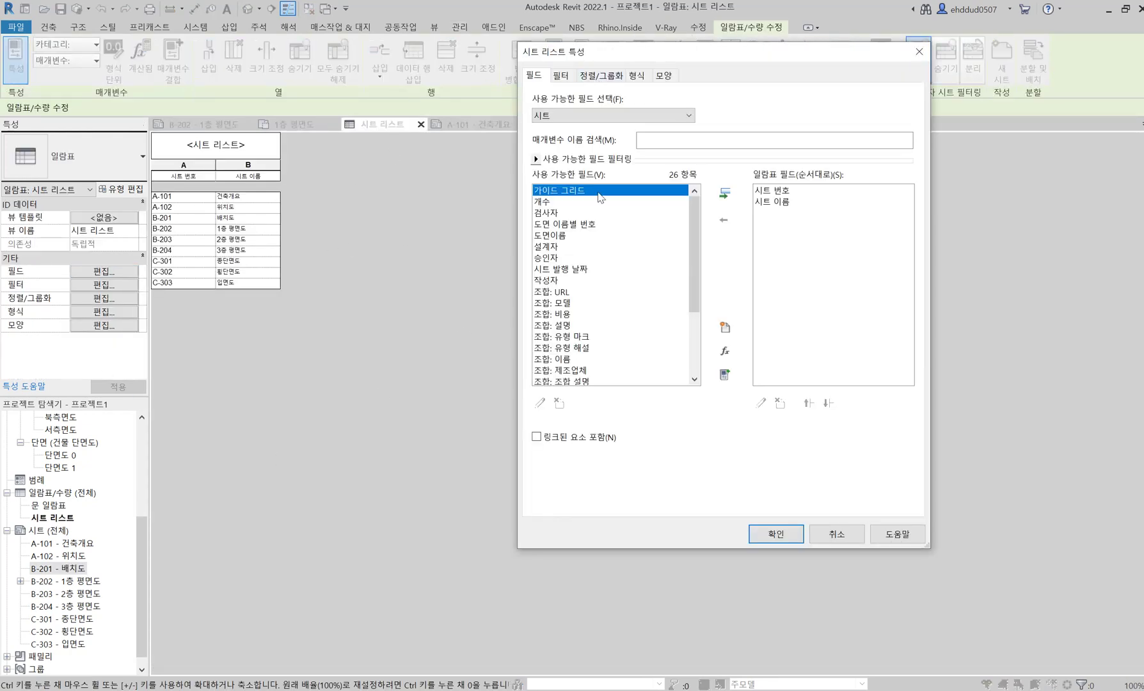
pyautogui.scroll(-3, 601, 247)
pyautogui.scroll(-2, 599, 243)
pyautogui.scroll(3, 598, 275)
pyautogui.click(554, 237)
pyautogui.click(724, 193)
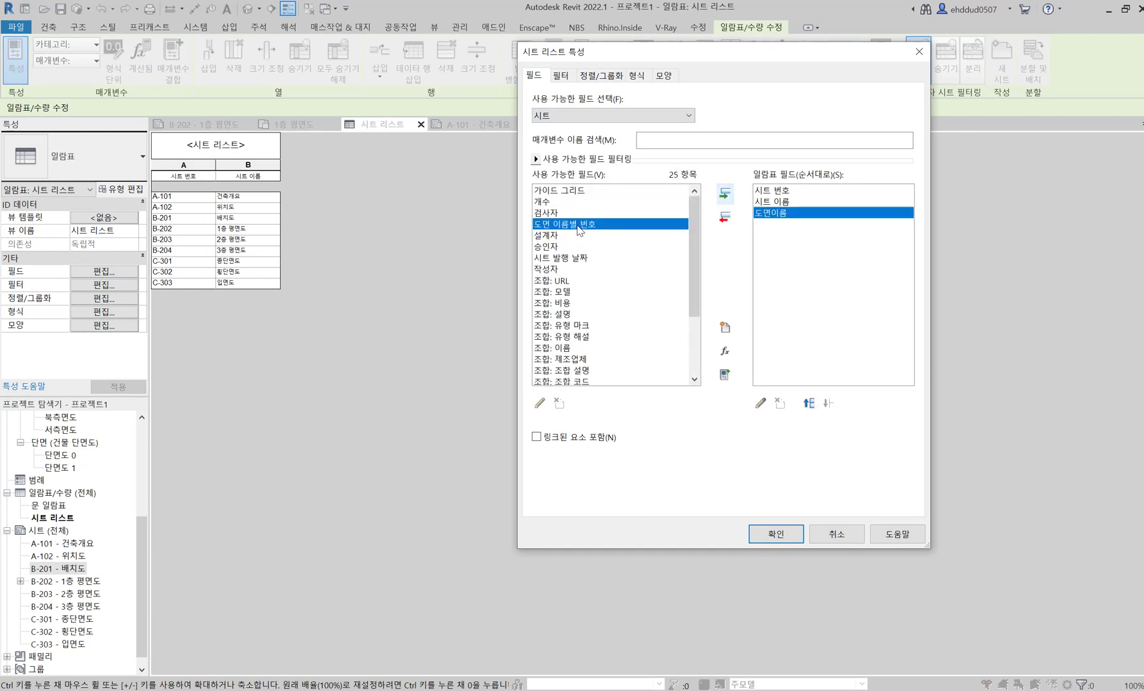
pyautogui.click(725, 193)
# Reorder the schedule fields to 도면이름, 도면 이름별 번호, 시트 번호, 시트 이름 and apply them.
pyautogui.click(809, 403)
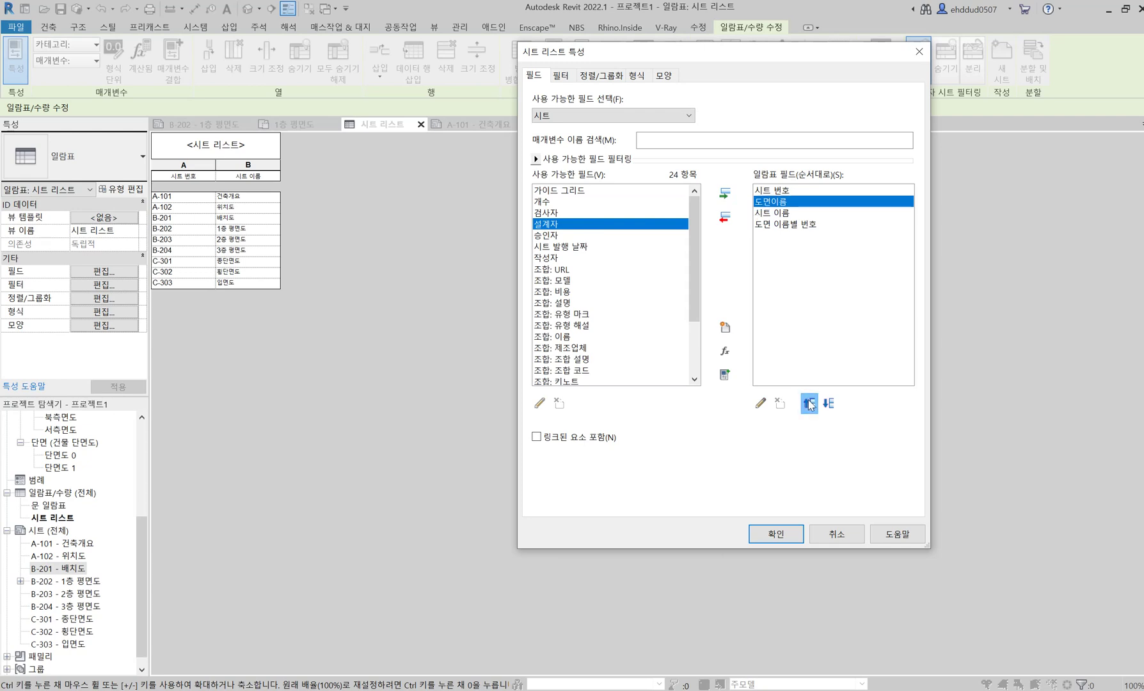
pyautogui.click(808, 403)
pyautogui.click(786, 224)
pyautogui.click(808, 403)
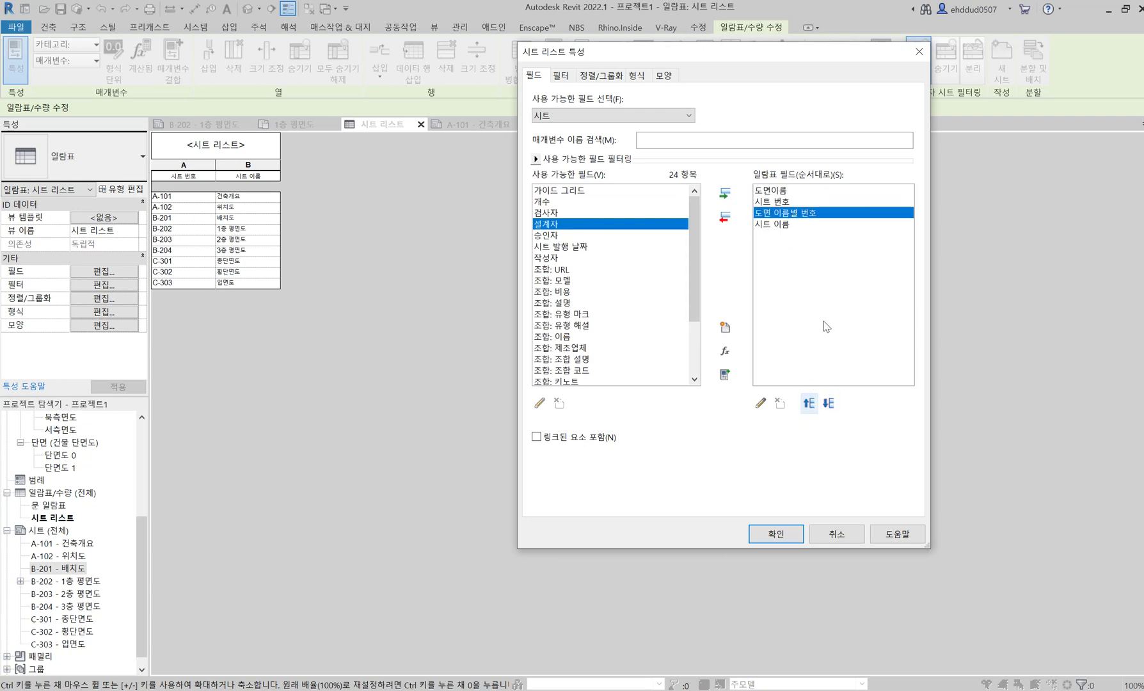
pyautogui.click(809, 403)
pyautogui.click(775, 533)
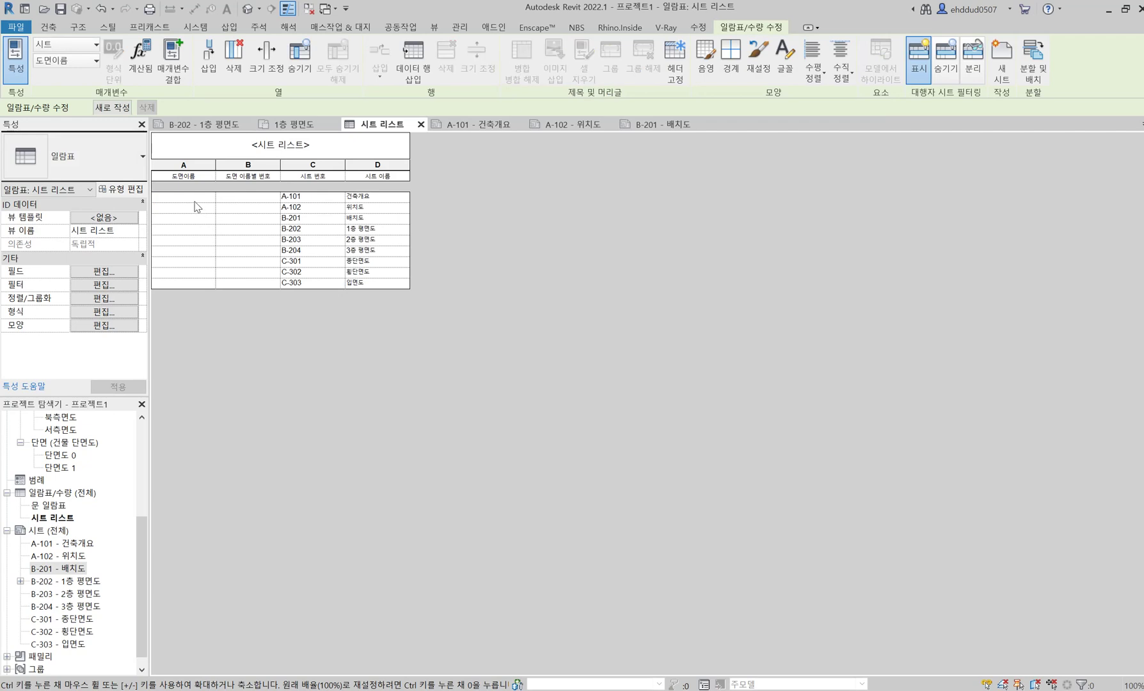
# Enter the 도면이름 values 개요 for sheet A-101 and 사이트 for sheet A-102.
pyautogui.click(195, 198)
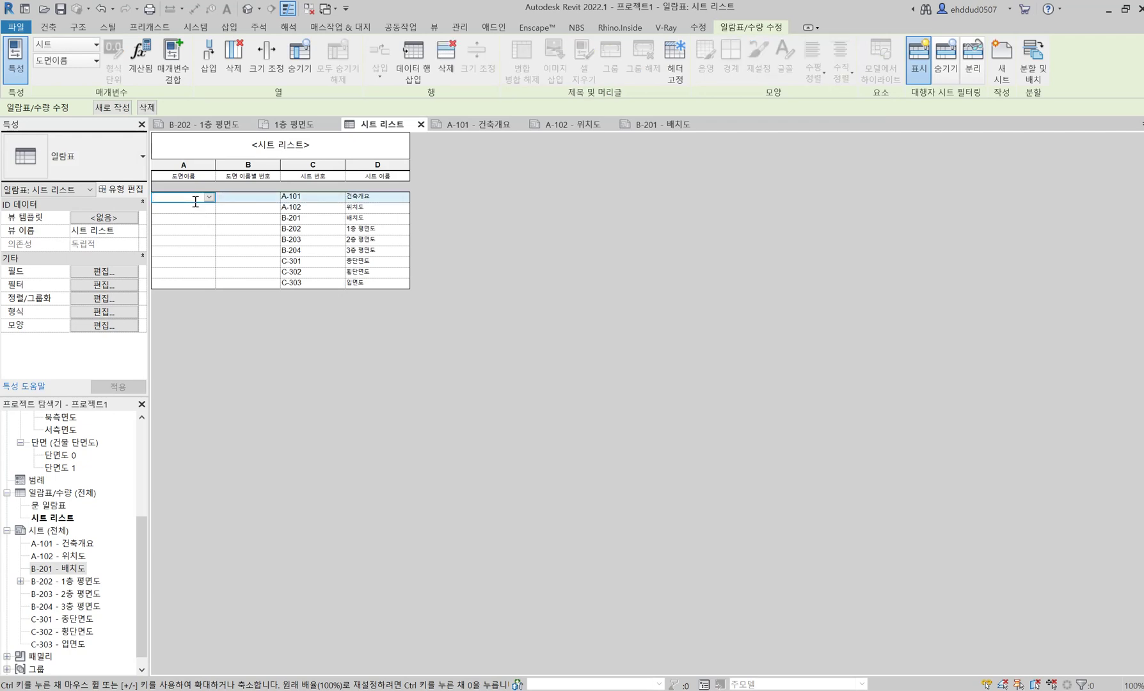
pyautogui.write('개요')
pyautogui.click(189, 208)
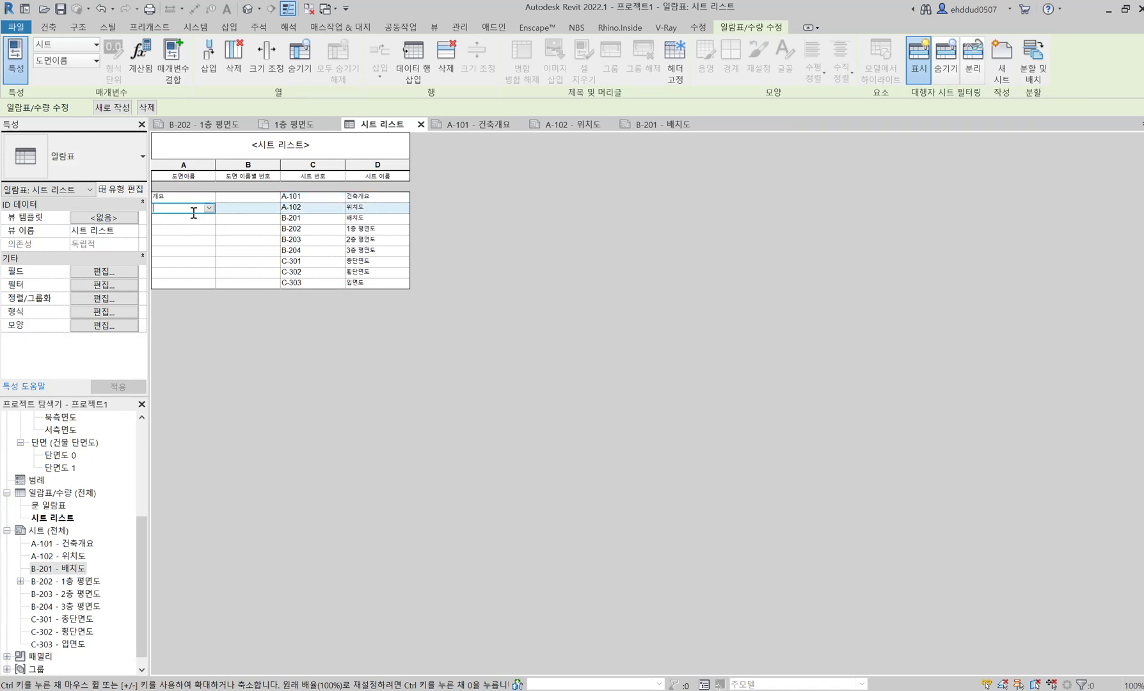
pyautogui.write('사이')
pyautogui.press('Return')
pyautogui.doubleClick(190, 206)
pyautogui.write('사이트')
# Change the 도면이름 value of sheet A-101 to 문서.
pyautogui.click(193, 199)
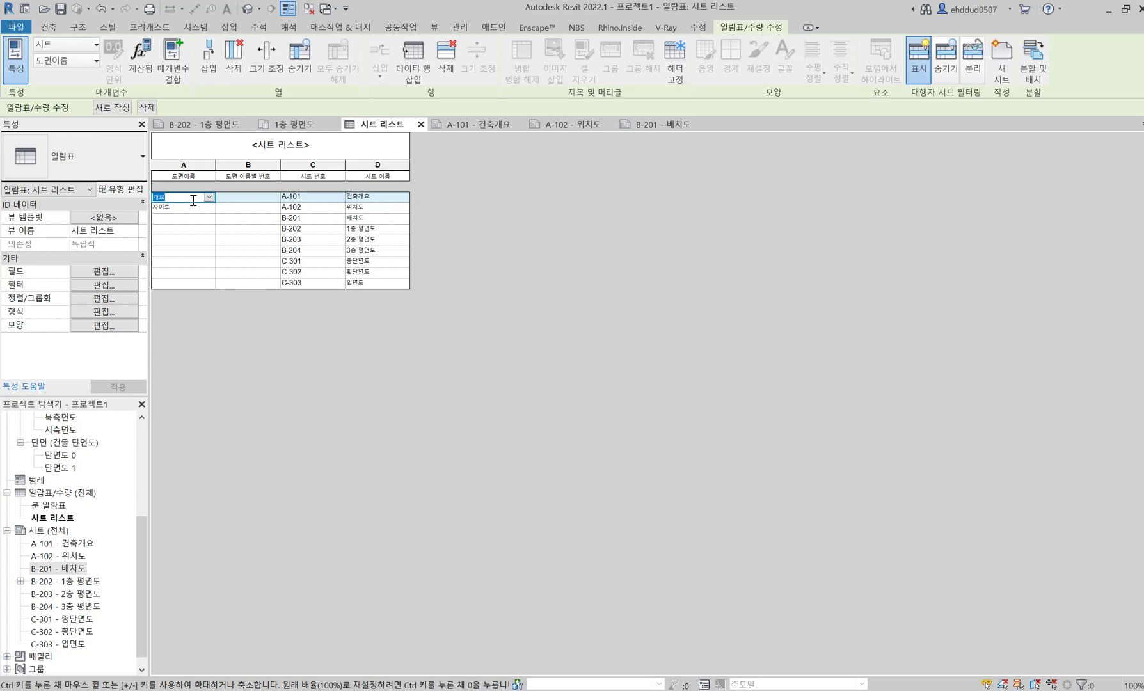
pyautogui.write('문ㅅ')
pyautogui.write('ㅓ')
pyautogui.write('서')
pyautogui.press('Return')
# Enter 도면 as the 도면이름 value of sheet B-201.
pyautogui.click(195, 219)
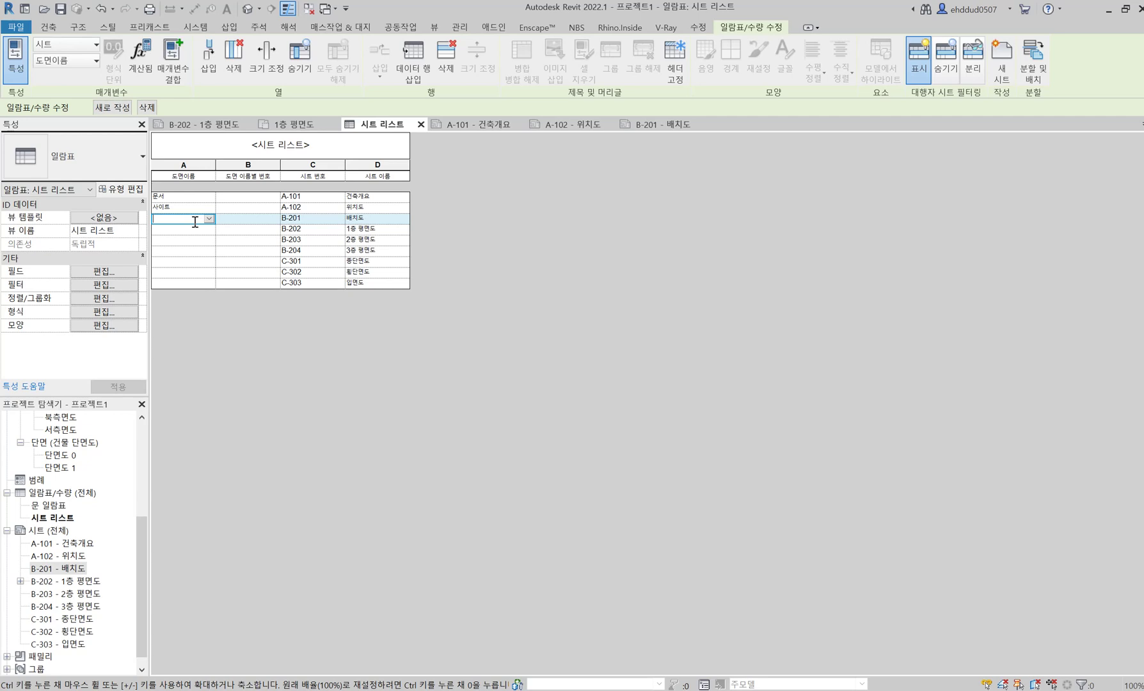
pyautogui.write('도ㄴ며')
pyautogui.moveTo(194, 222); pyautogui.dragTo(185, 201)
pyautogui.write('돔')
pyautogui.press('BackSpace')
pyautogui.press('BackSpace')
pyautogui.write('면')
pyautogui.press('Return')
# Assign the existing 도면이름 value 도면 to sheets B-202 through C-303.
pyautogui.click(208, 229)
pyautogui.click(208, 229)
pyautogui.click(216, 242)
pyautogui.click(212, 241)
pyautogui.click(209, 241)
pyautogui.click(203, 258)
pyautogui.click(208, 241)
pyautogui.click(210, 250)
pyautogui.doubleClick(210, 251)
pyautogui.click(210, 261)
pyautogui.doubleClick(210, 262)
pyautogui.click(210, 272)
pyautogui.click(210, 272)
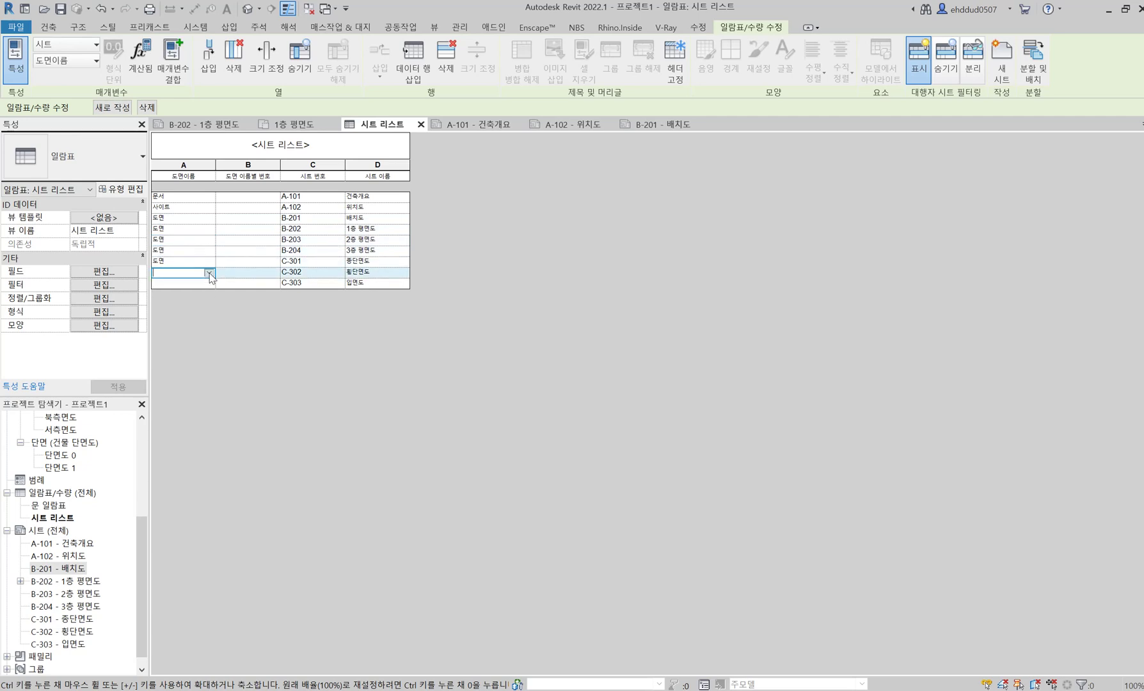
pyautogui.click(210, 272)
pyautogui.click(209, 283)
pyautogui.click(208, 286)
pyautogui.click(209, 283)
pyautogui.click(192, 294)
# Set 도면 이름별 번호 to 1 for both sheets A-101 and A-102.
pyautogui.click(235, 198)
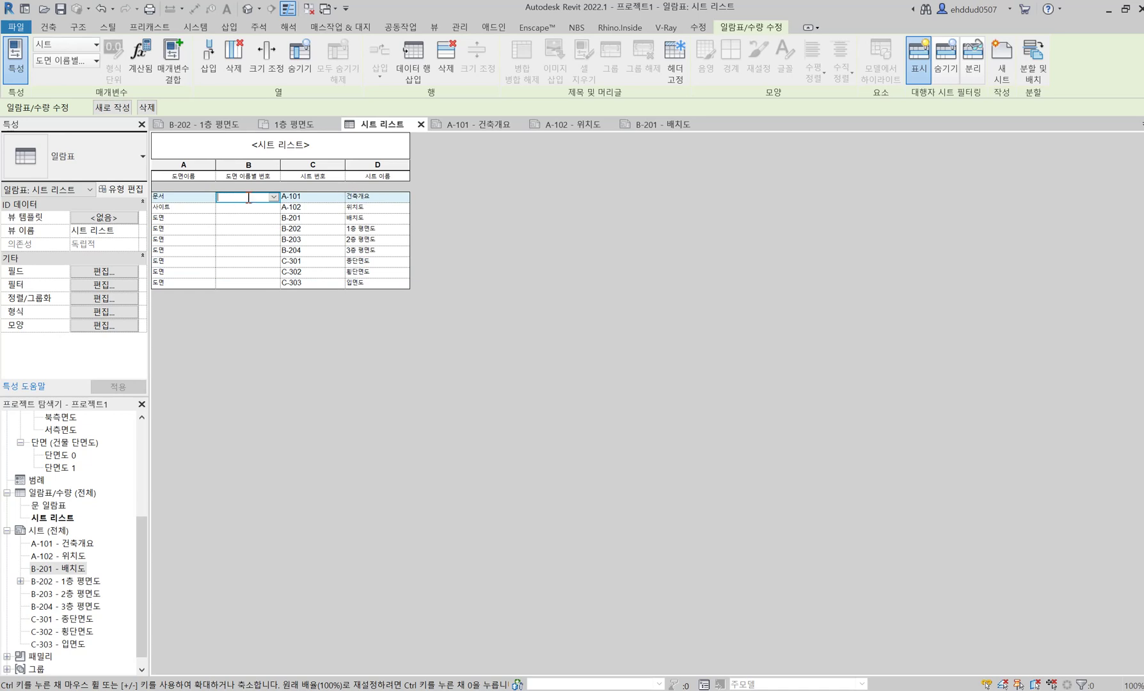
pyautogui.write('1')
pyautogui.click(248, 207)
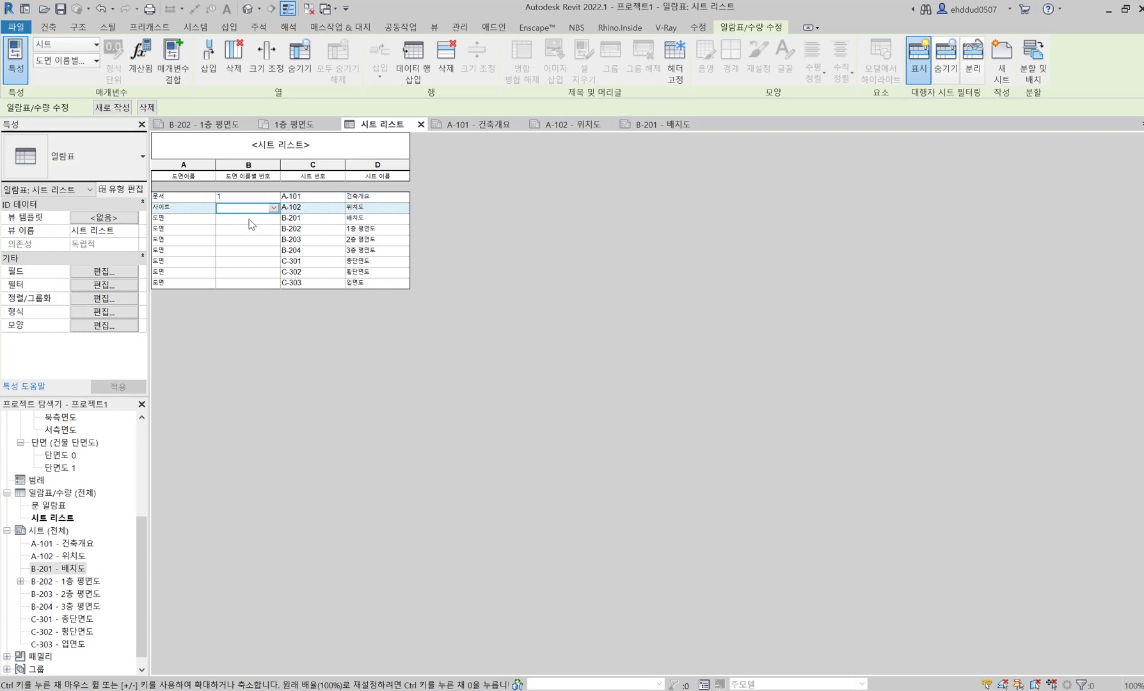
pyautogui.write('1')
# Number the 도면 sheets B-201 through C-303 consecutively from 1 to 7 in the 도면 이름별 번호 column.
pyautogui.click(249, 218)
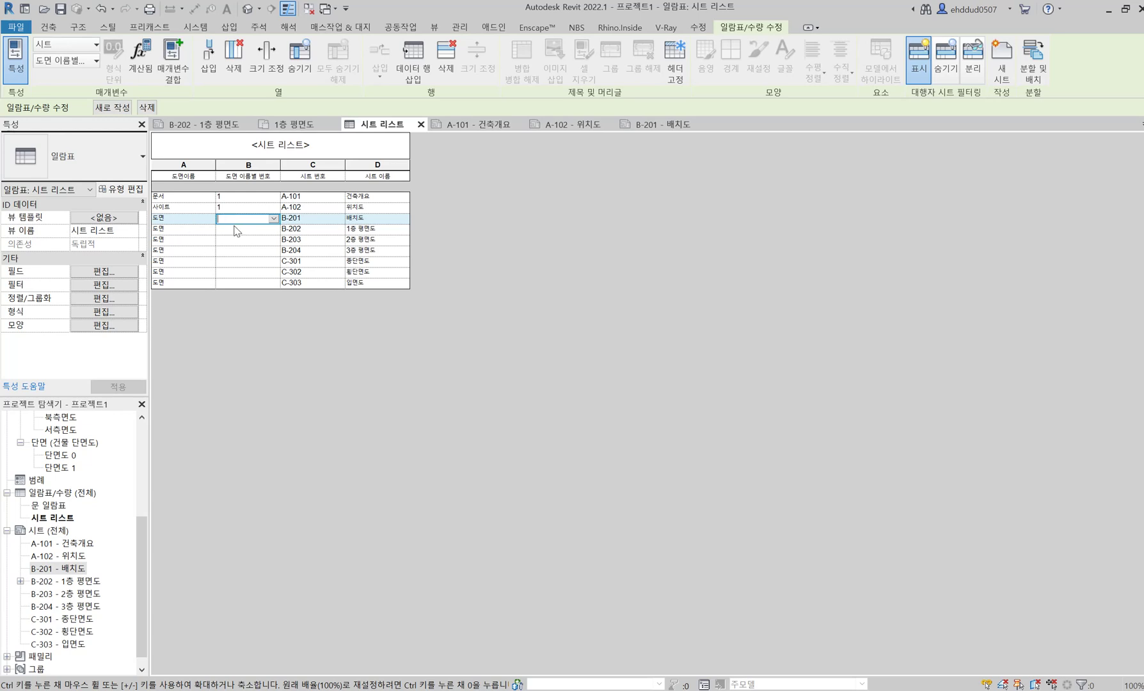
pyautogui.write('1')
pyautogui.press('Return')
pyautogui.write('2')
pyautogui.press('Return')
pyautogui.write('3')
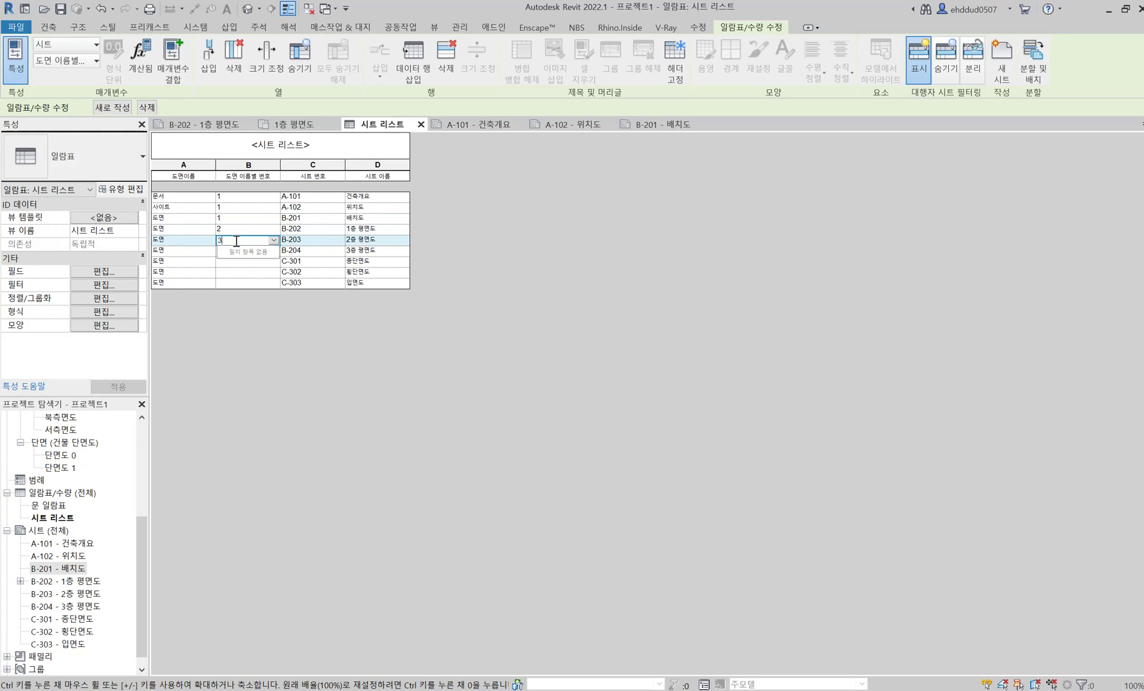
pyautogui.press('Return')
pyautogui.write('4')
pyautogui.press('Return')
pyautogui.write('5')
pyautogui.press('Return')
pyautogui.write('6')
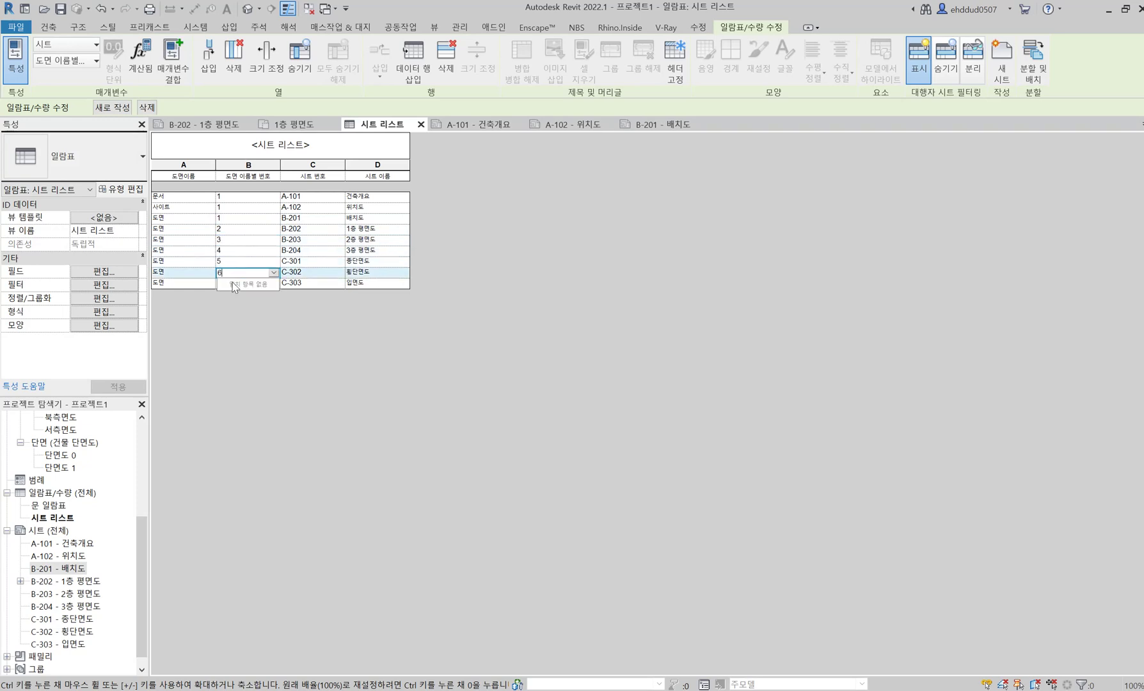
pyautogui.press('Return')
pyautogui.write('7')
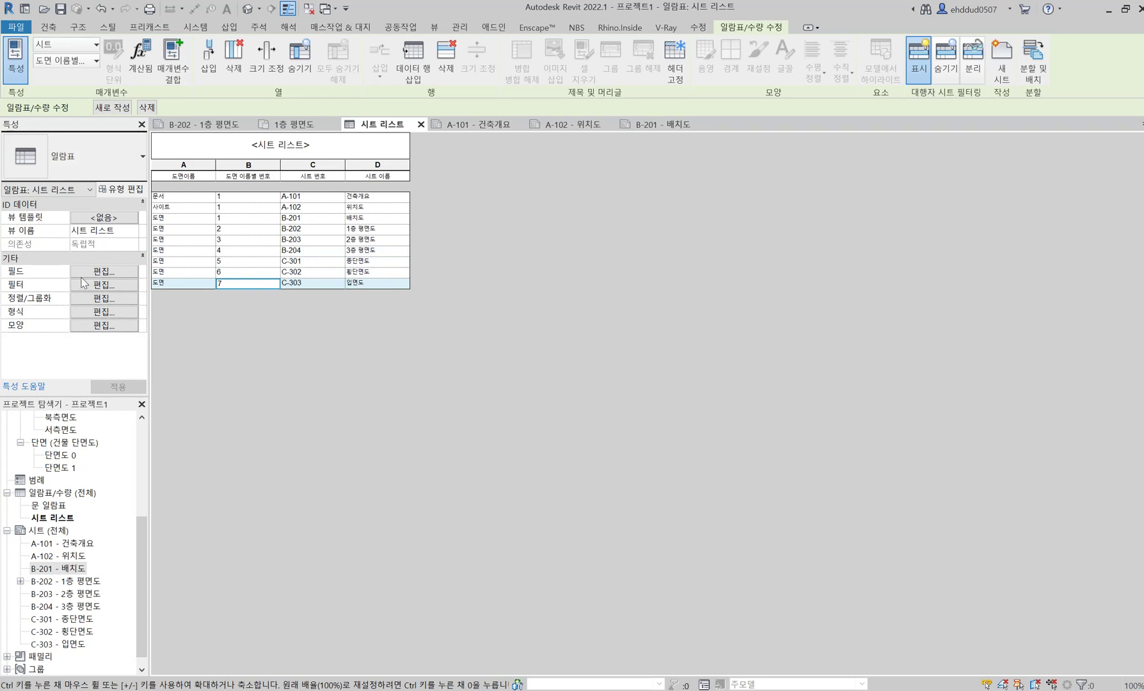
# Review the fields available to the sheet list and those already included in it.
pyautogui.click(103, 271)
pyautogui.scroll(-2, 598, 262)
pyautogui.scroll(2, 599, 263)
pyautogui.scroll(-3, 599, 282)
pyautogui.scroll(2, 599, 298)
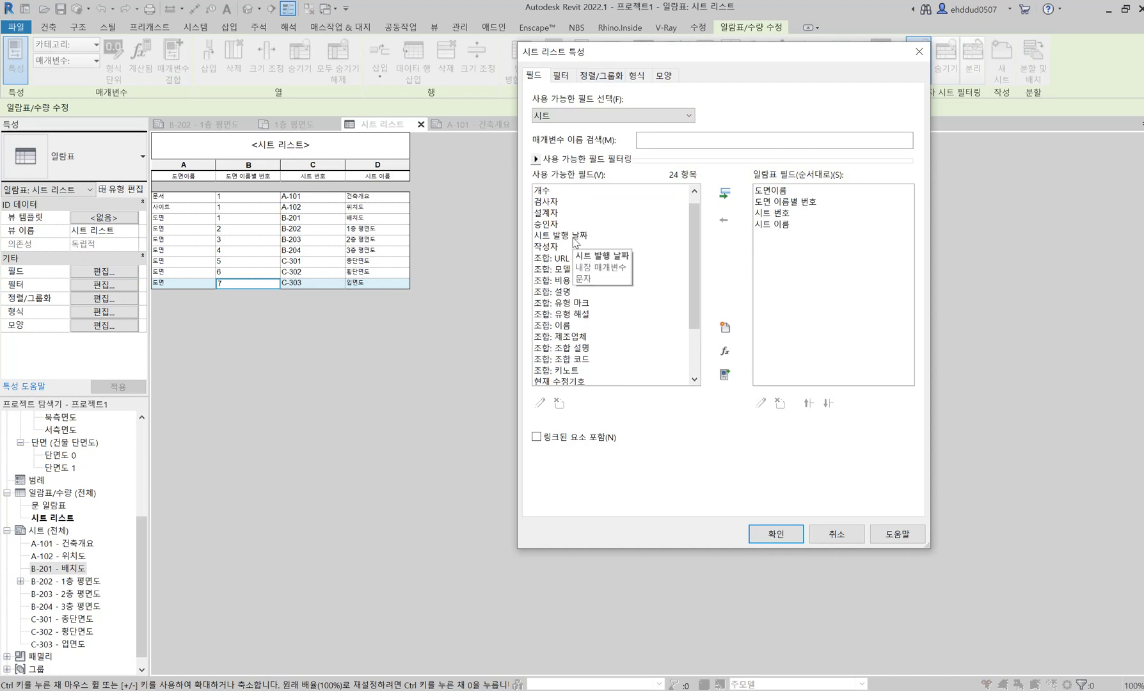
pyautogui.scroll(-2, 574, 238)
pyautogui.scroll(3, 572, 247)
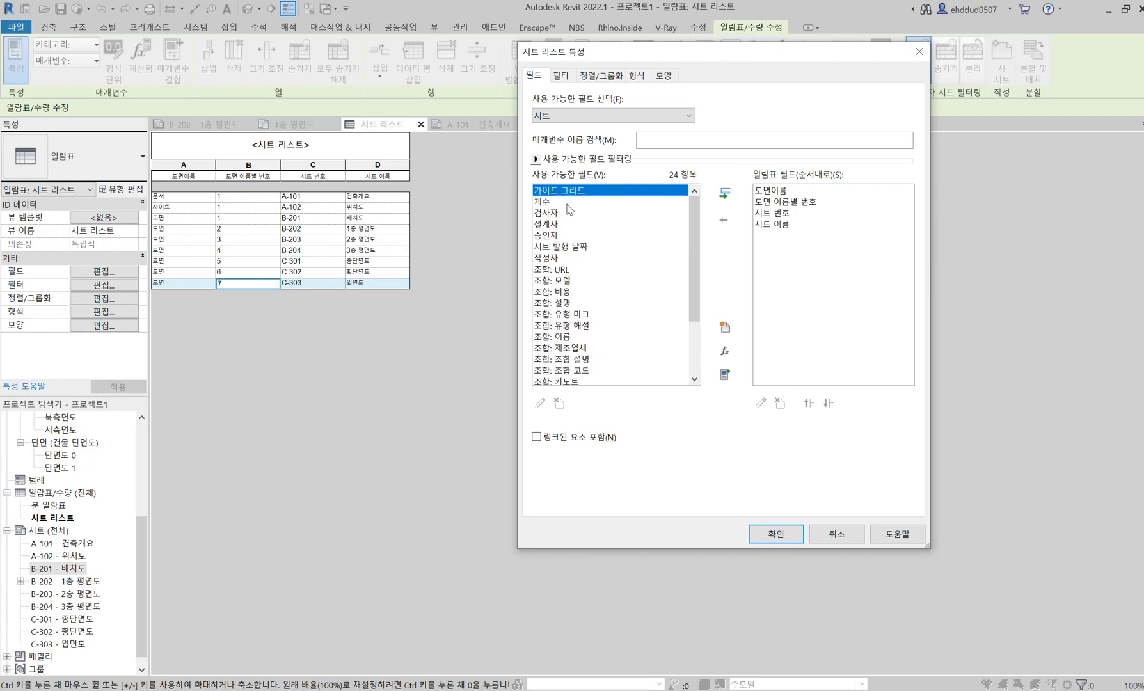
pyautogui.scroll(-2, 576, 256)
pyautogui.scroll(3, 678, 237)
pyautogui.click(601, 75)
pyautogui.click(650, 101)
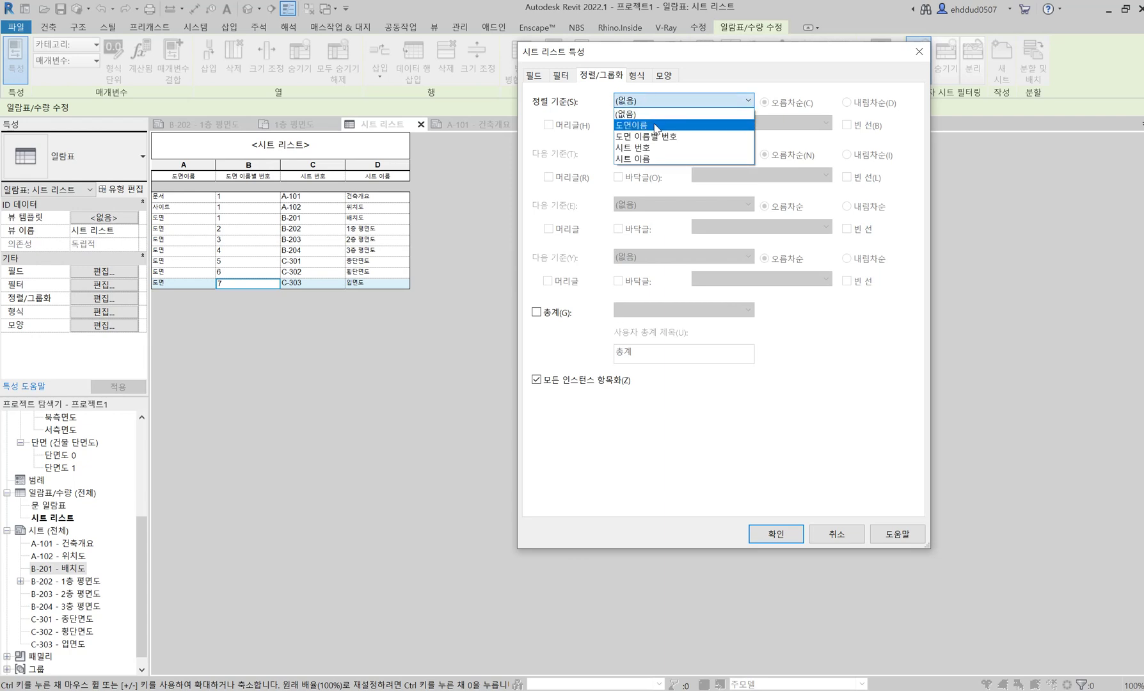
pyautogui.click(656, 126)
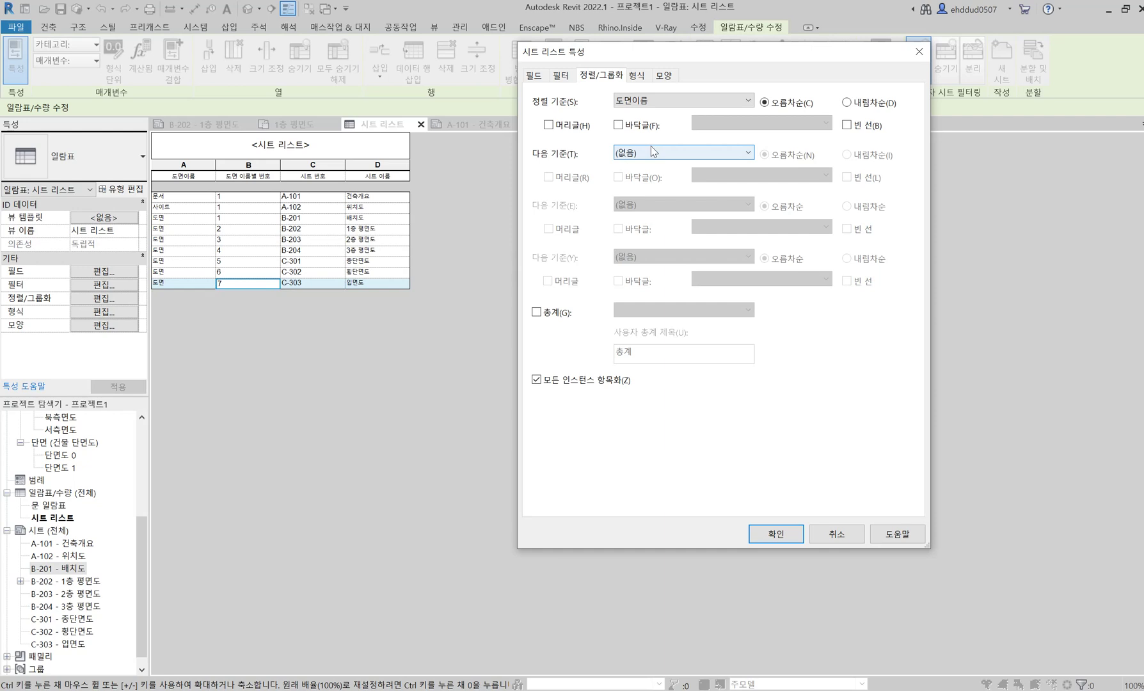
pyautogui.click(646, 101)
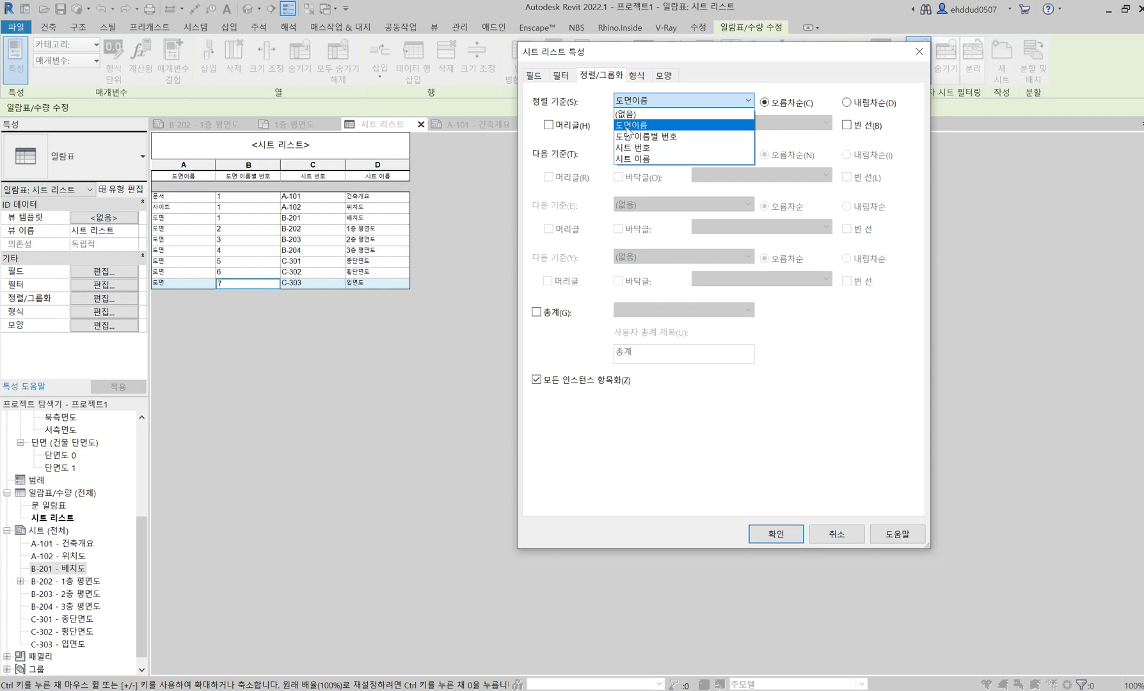
pyautogui.click(918, 52)
pyautogui.click(918, 51)
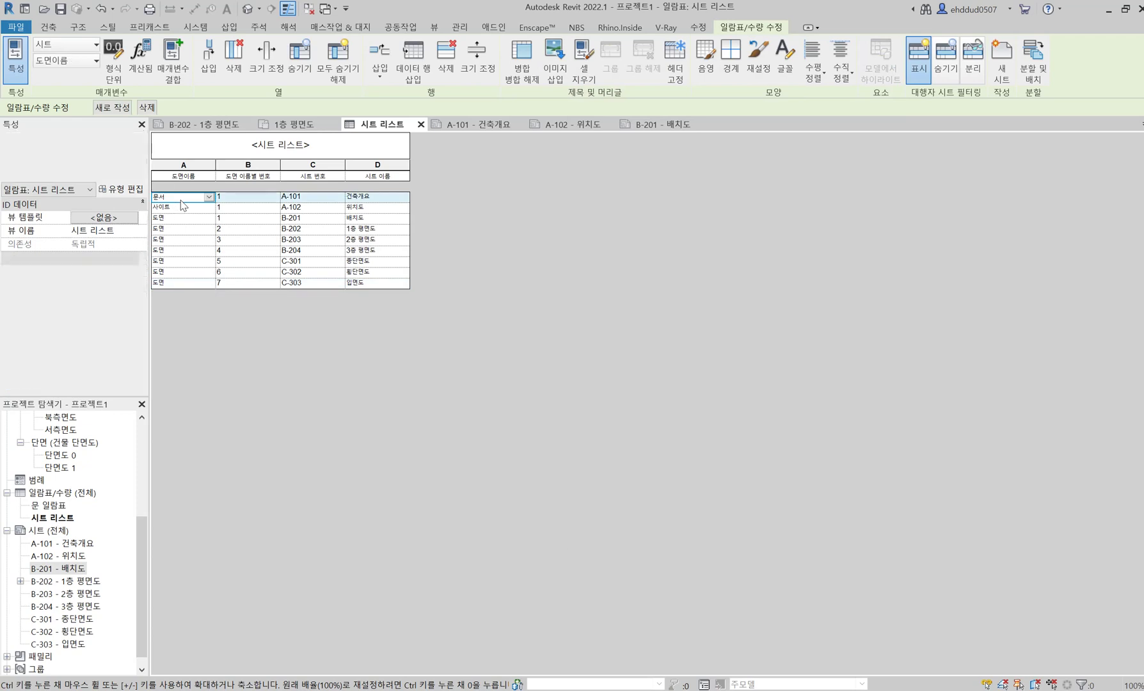
# Add number prefixes to the 도면이름 values: 01.문서 for A-101, 02.사이트 for A-102 and 03.도면 for B-201.
pyautogui.write('01')
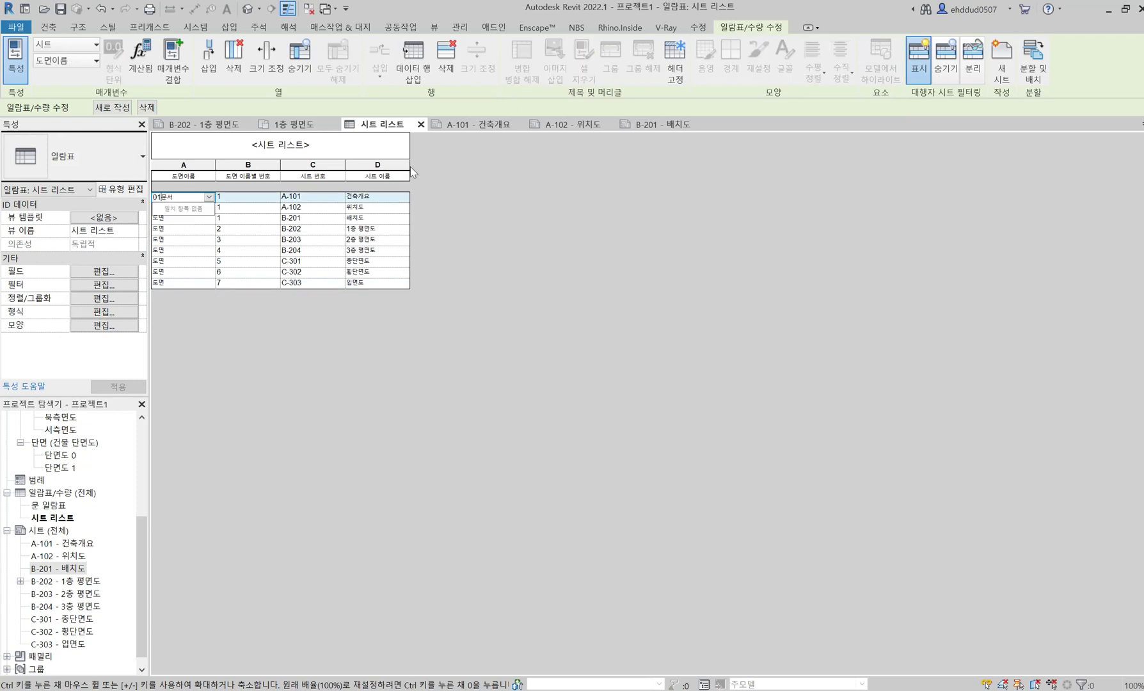
pyautogui.click(192, 208)
pyautogui.write('사이트')
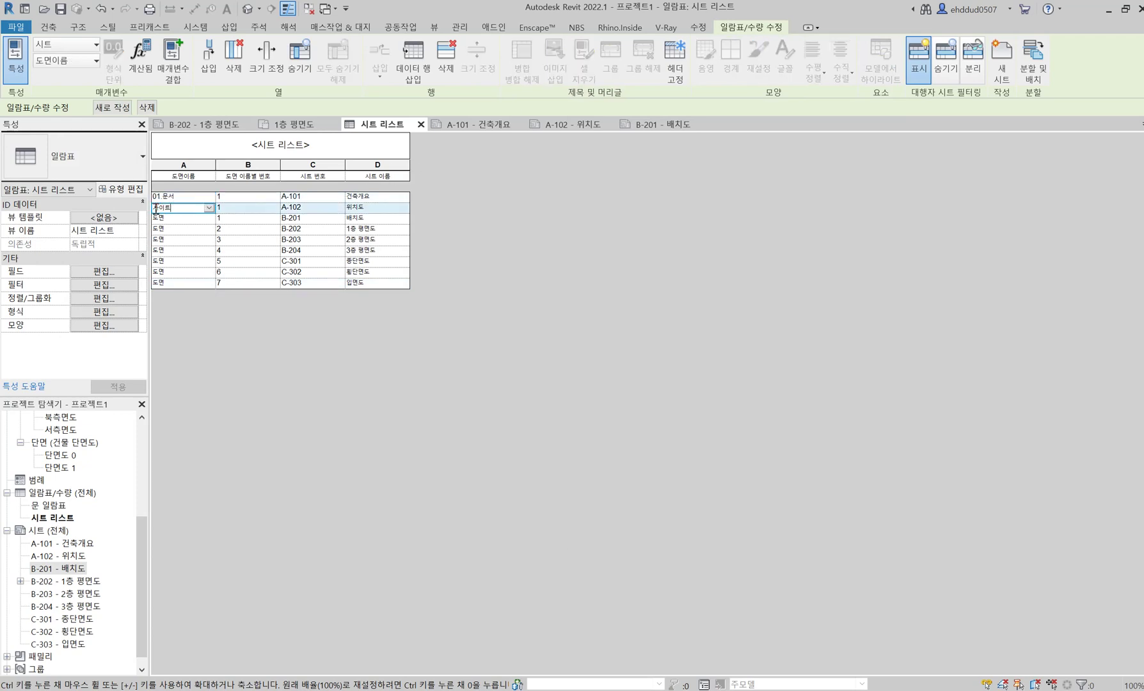
pyautogui.write('02')
pyautogui.click(159, 218)
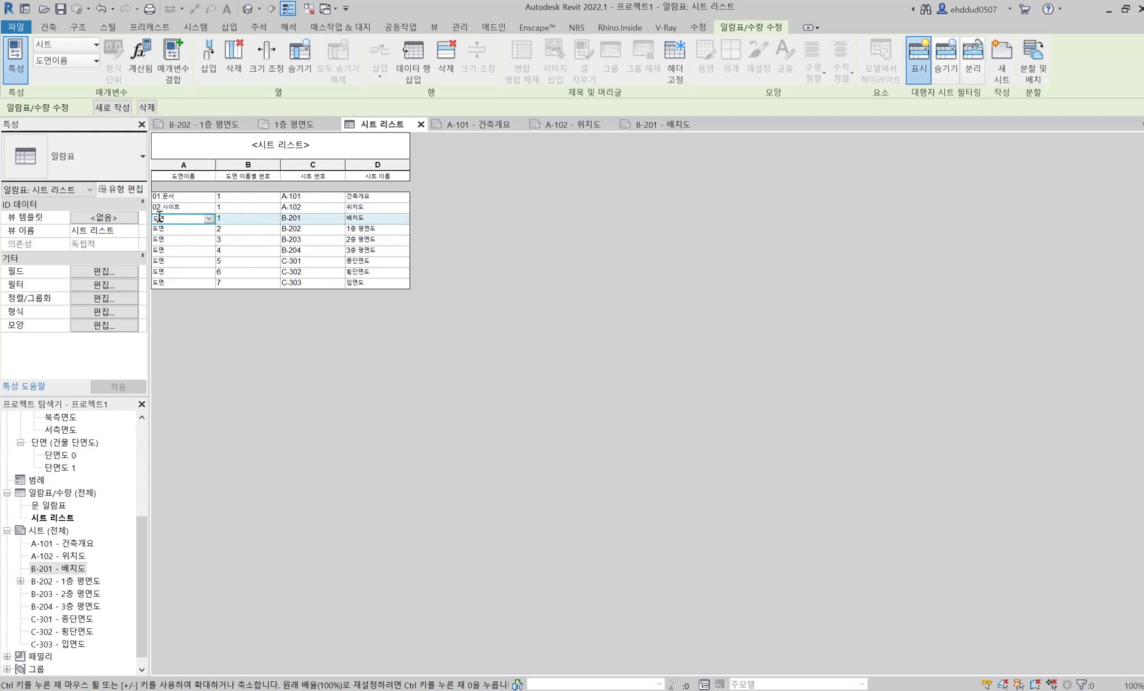
pyautogui.write('03.')
# Assign the existing 도면이름 value 03.도면 to sheets B-202 through C-303.
pyautogui.click(206, 229)
pyautogui.click(208, 229)
pyautogui.click(182, 255)
pyautogui.click(208, 240)
pyautogui.click(198, 264)
pyautogui.click(209, 250)
pyautogui.click(192, 275)
pyautogui.click(207, 261)
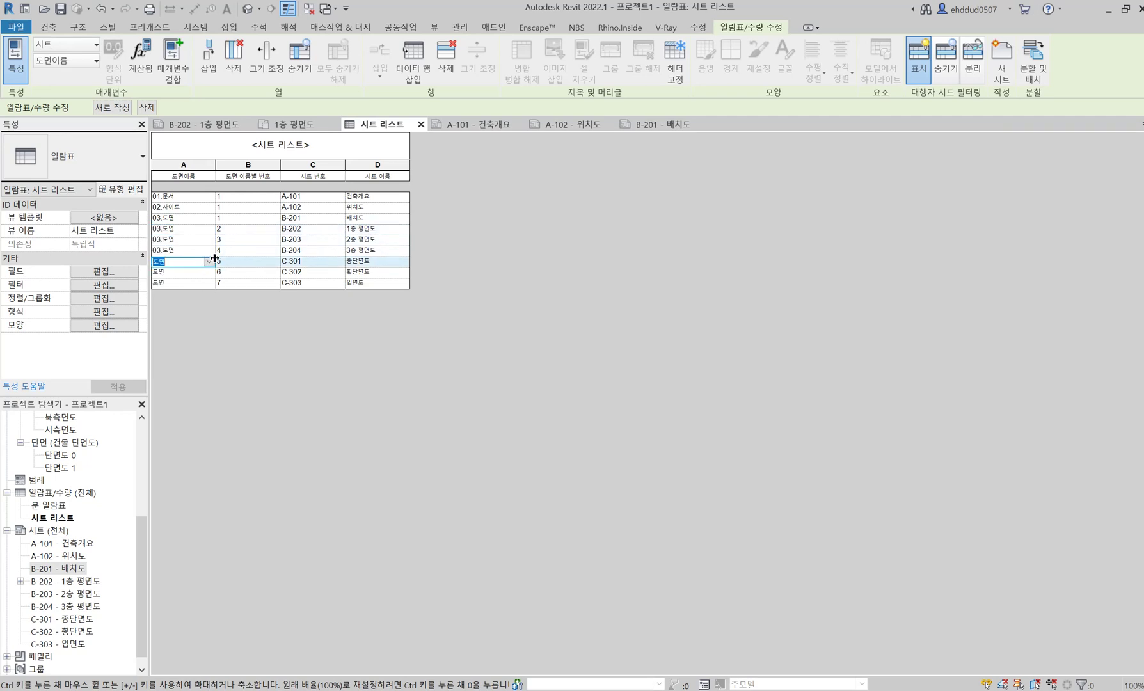
pyautogui.click(205, 261)
pyautogui.click(199, 286)
pyautogui.click(206, 272)
pyautogui.click(208, 286)
pyautogui.click(206, 272)
pyautogui.click(196, 306)
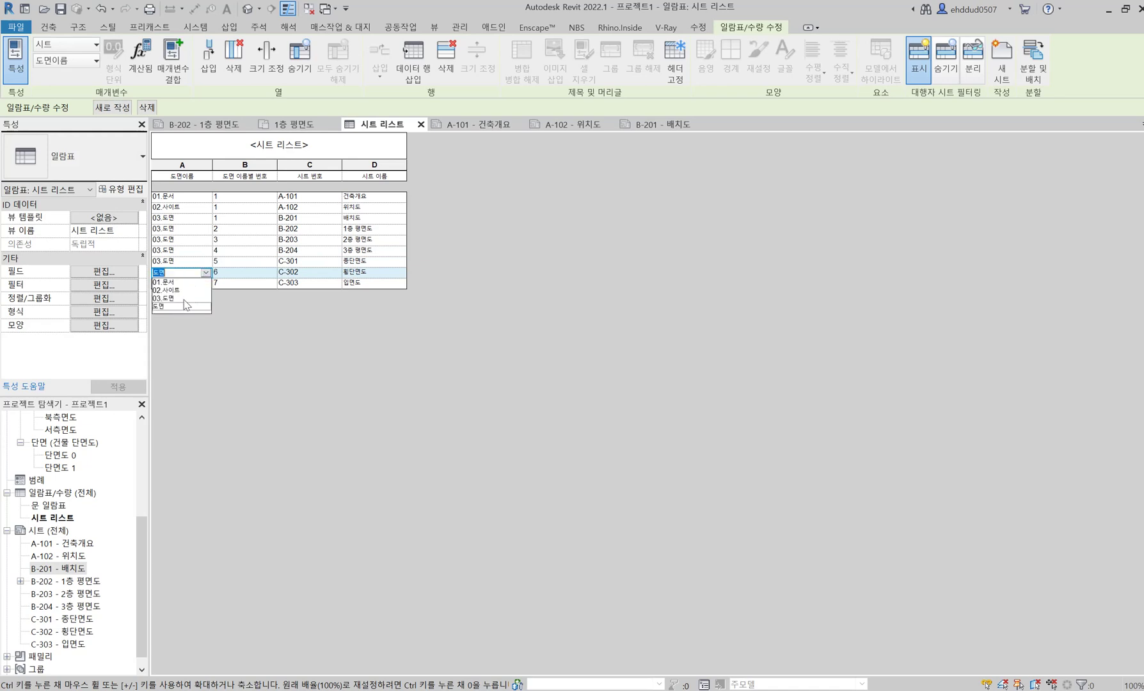
pyautogui.click(206, 286)
pyautogui.click(206, 286)
pyautogui.click(192, 315)
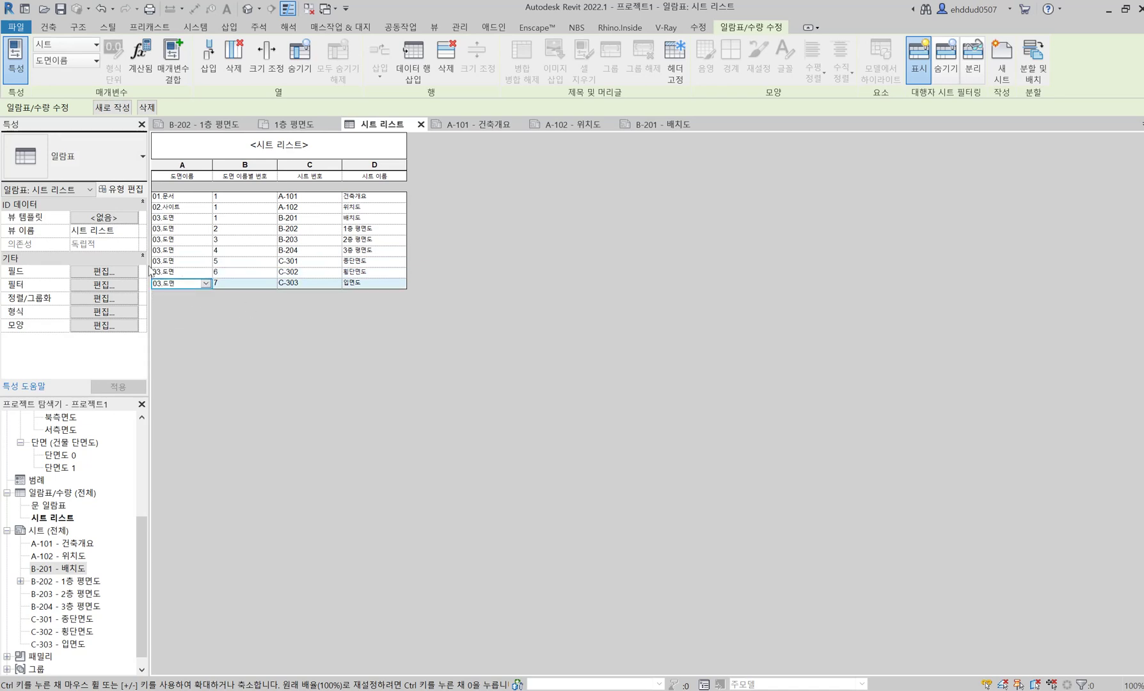
# Sort the sheet list by 도면이름 with a header for each group, then by 도면 이름별 번호, both ascending.
pyautogui.click(104, 298)
pyautogui.click(659, 101)
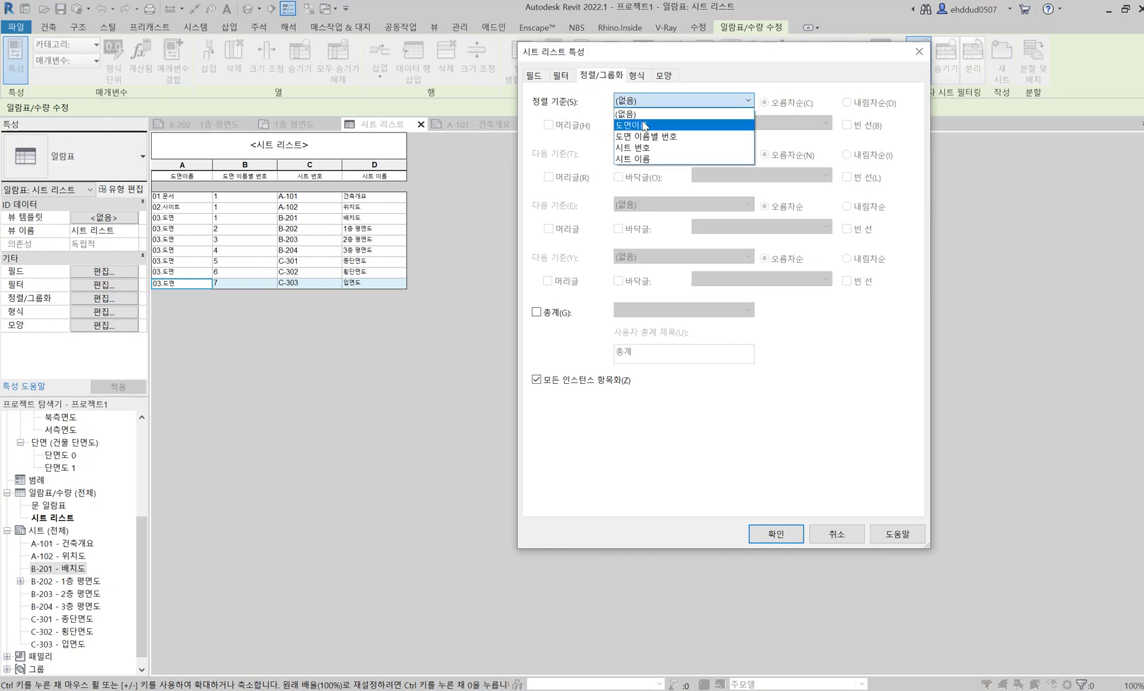
pyautogui.click(655, 125)
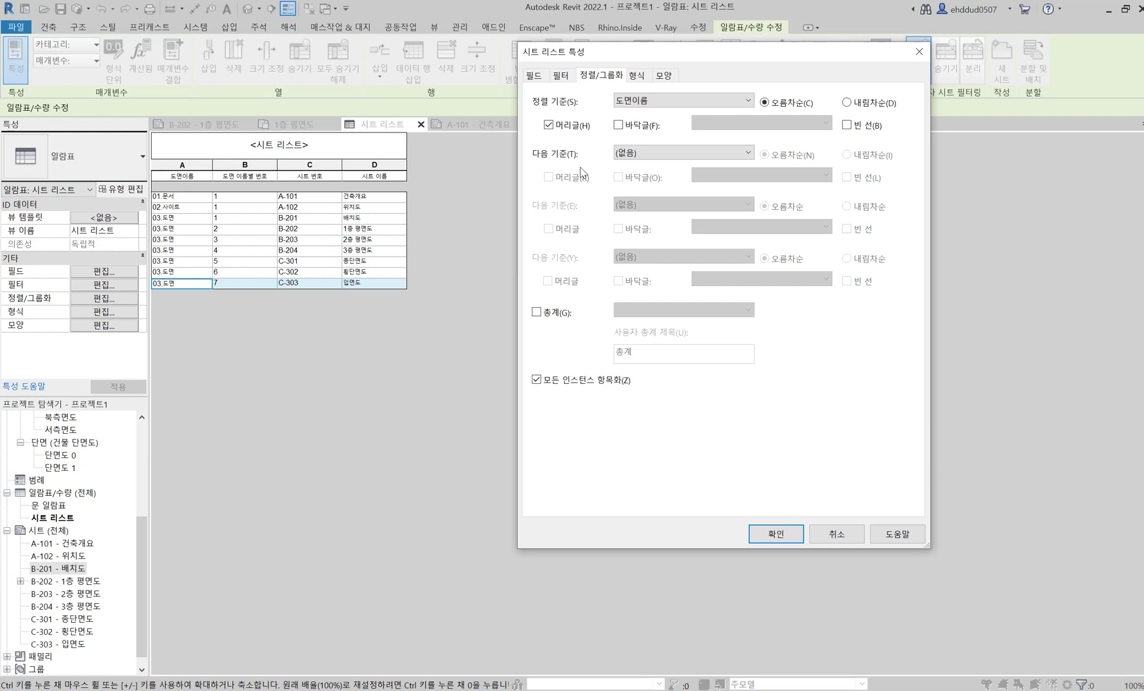
pyautogui.click(662, 157)
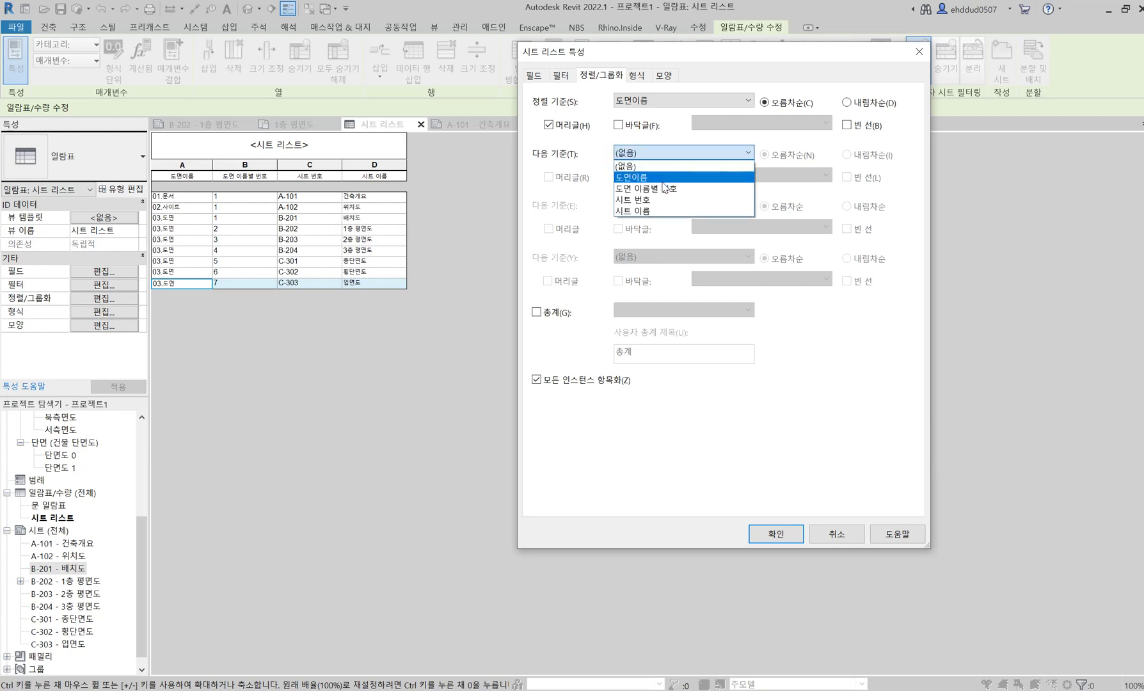
pyautogui.click(664, 188)
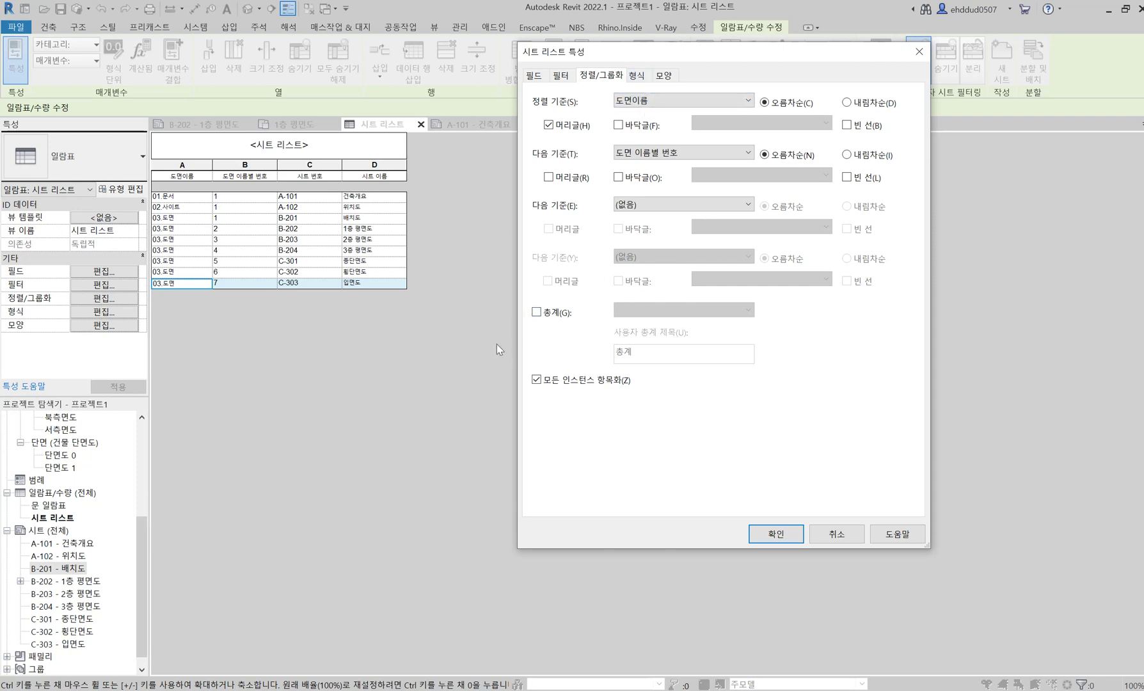
# Mark the 도면이름 and 도면 이름별 번호 fields as hidden in the sheet list and apply the settings.
pyautogui.click(633, 75)
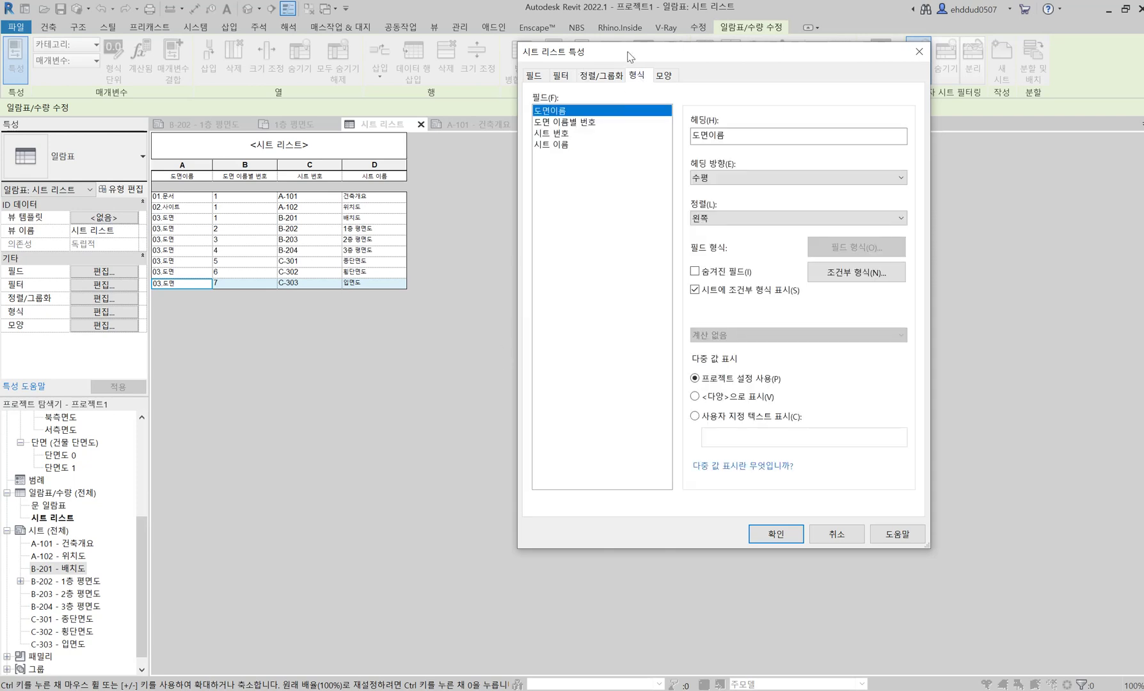
pyautogui.moveTo(627, 56); pyautogui.dragTo(626, 43)
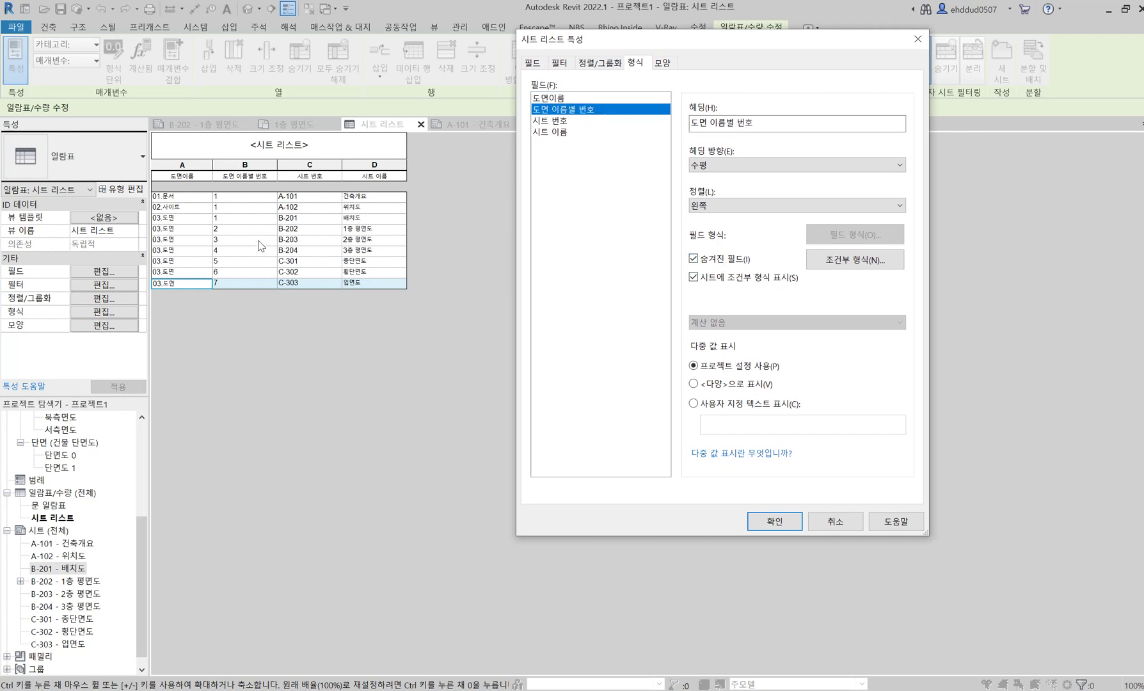
pyautogui.press('Up')
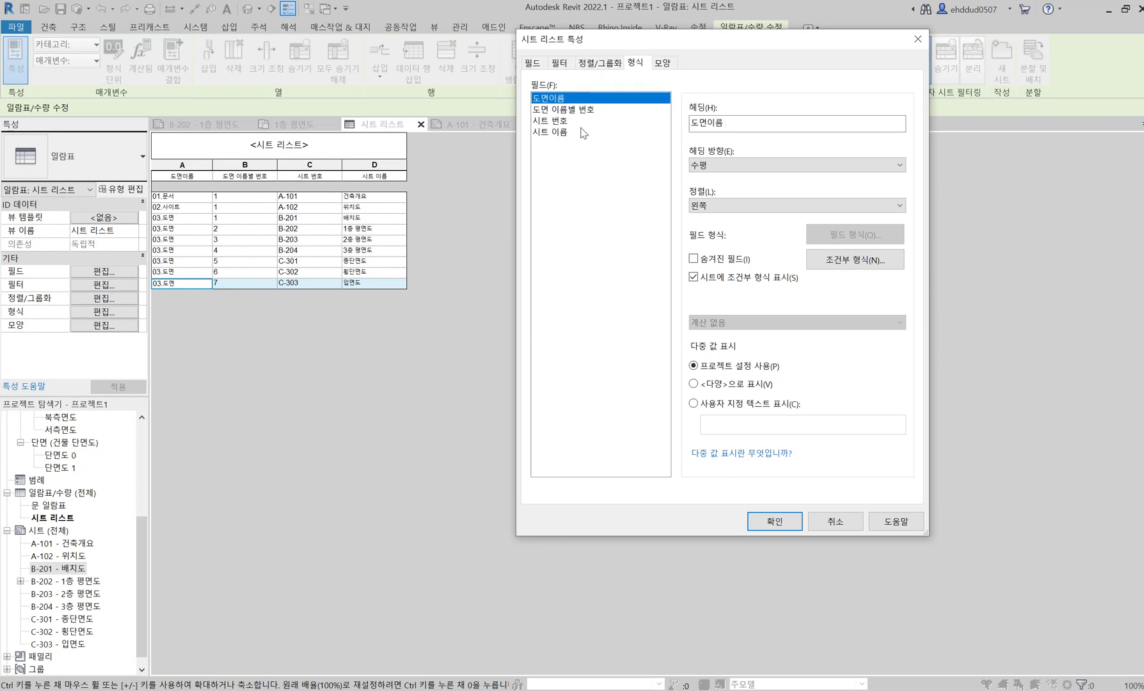
pyautogui.click(608, 61)
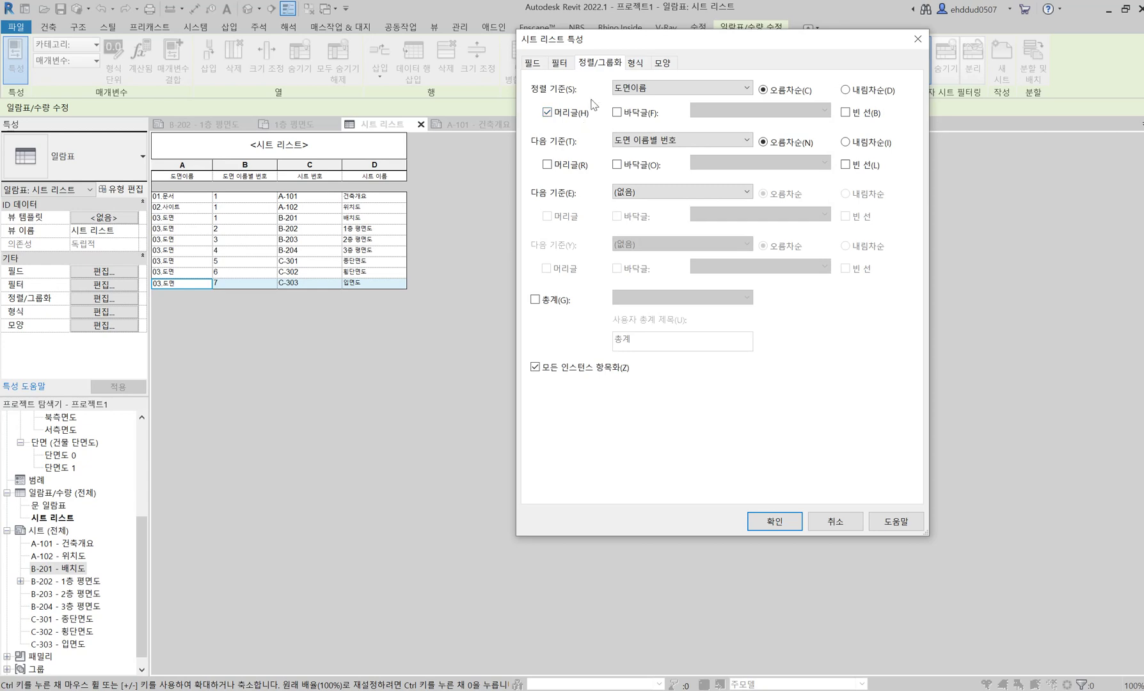
pyautogui.click(636, 63)
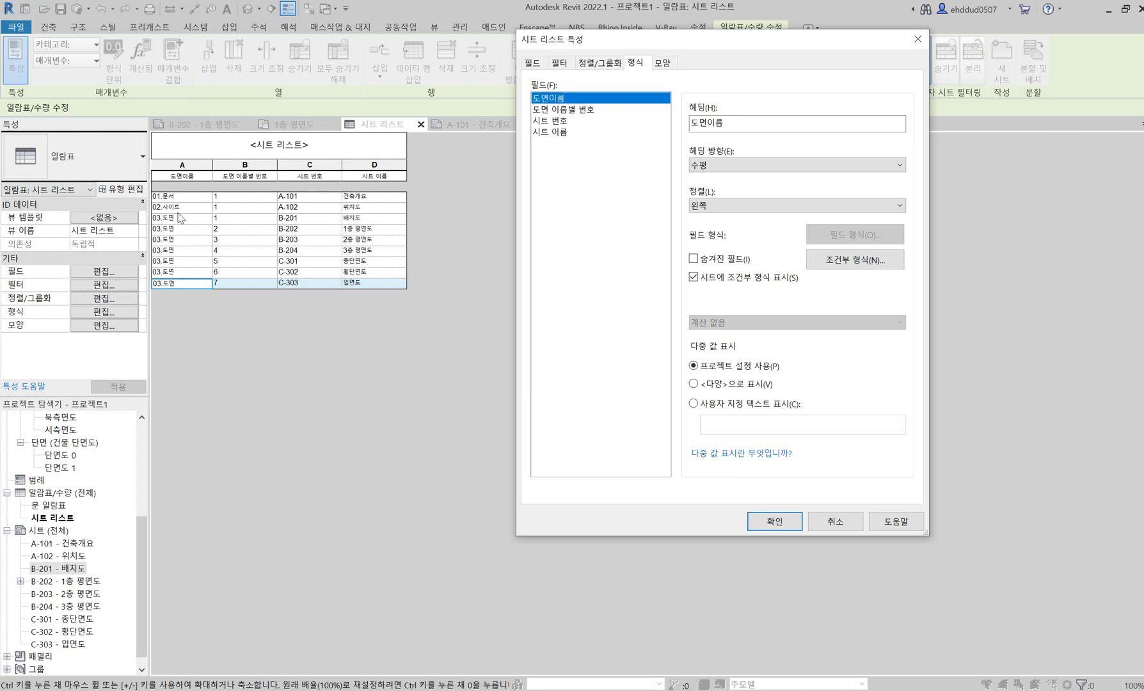
pyautogui.click(733, 262)
pyautogui.click(772, 521)
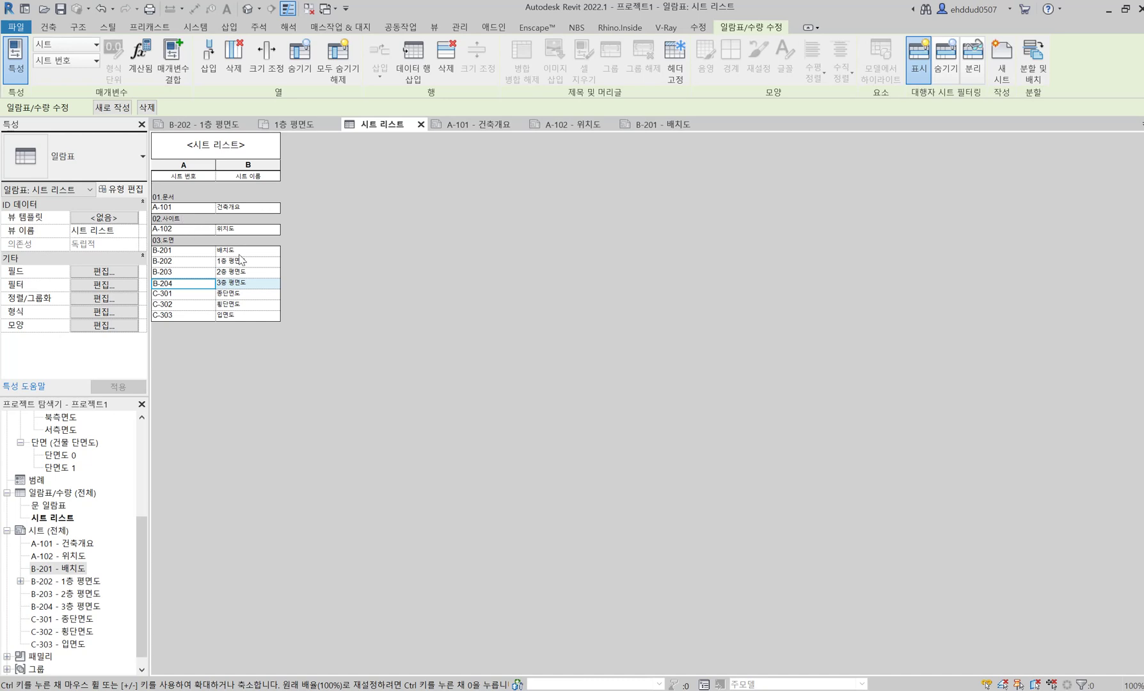
pyautogui.click(227, 207)
pyautogui.click(219, 228)
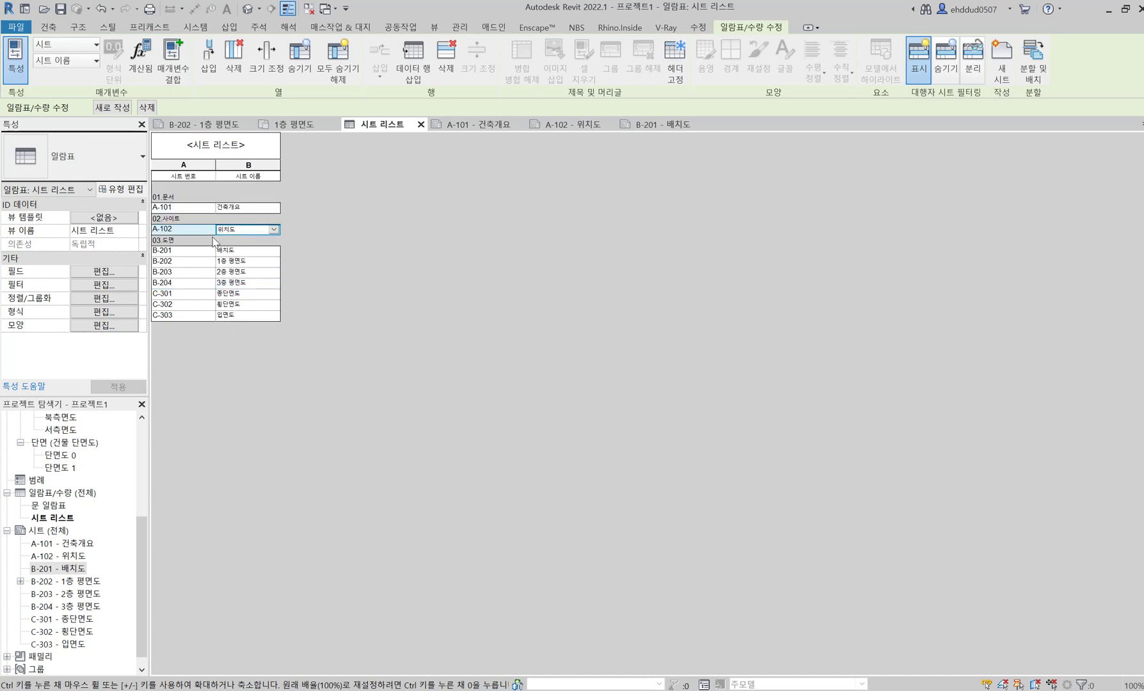
pyautogui.click(242, 294)
pyautogui.doubleClick(242, 294)
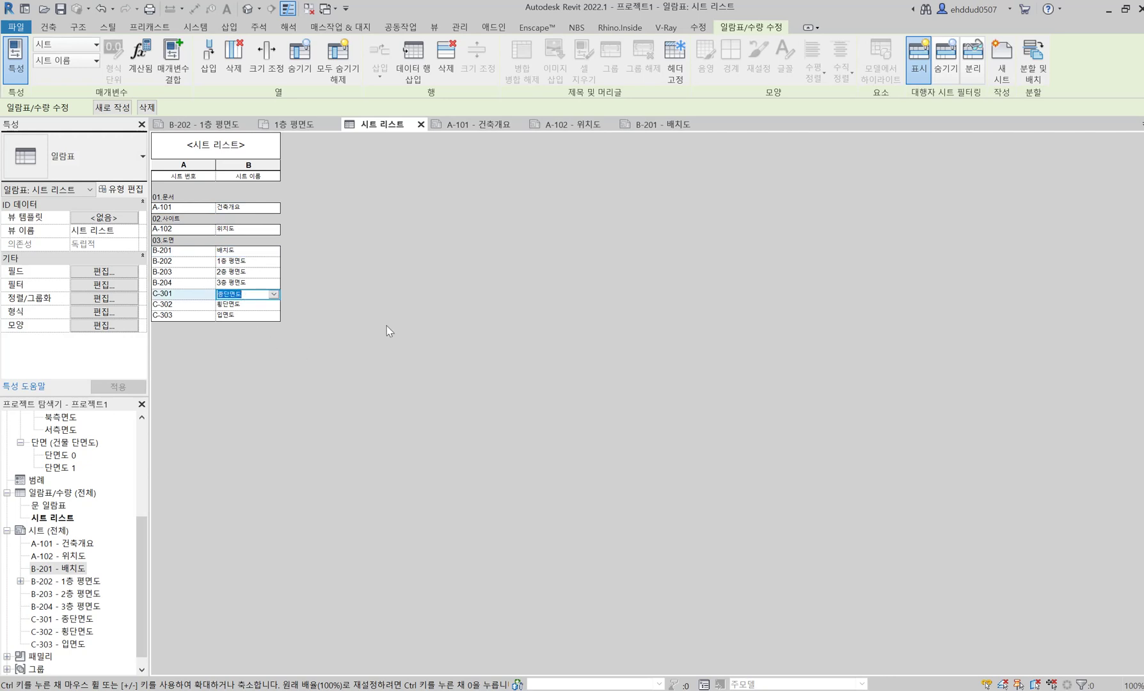
# Open sheet A-101 and place the 시트 리스트 schedule in the upper-right part of its drawing area.
pyautogui.doubleClick(58, 544)
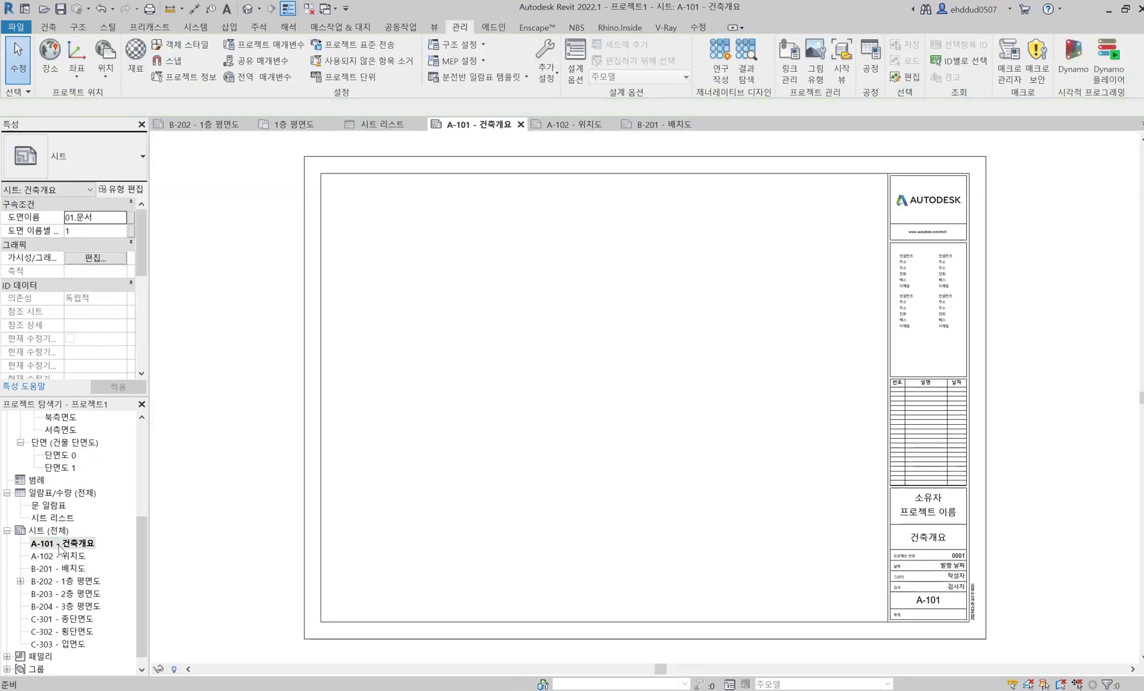
pyautogui.moveTo(58, 519); pyautogui.dragTo(747, 263)
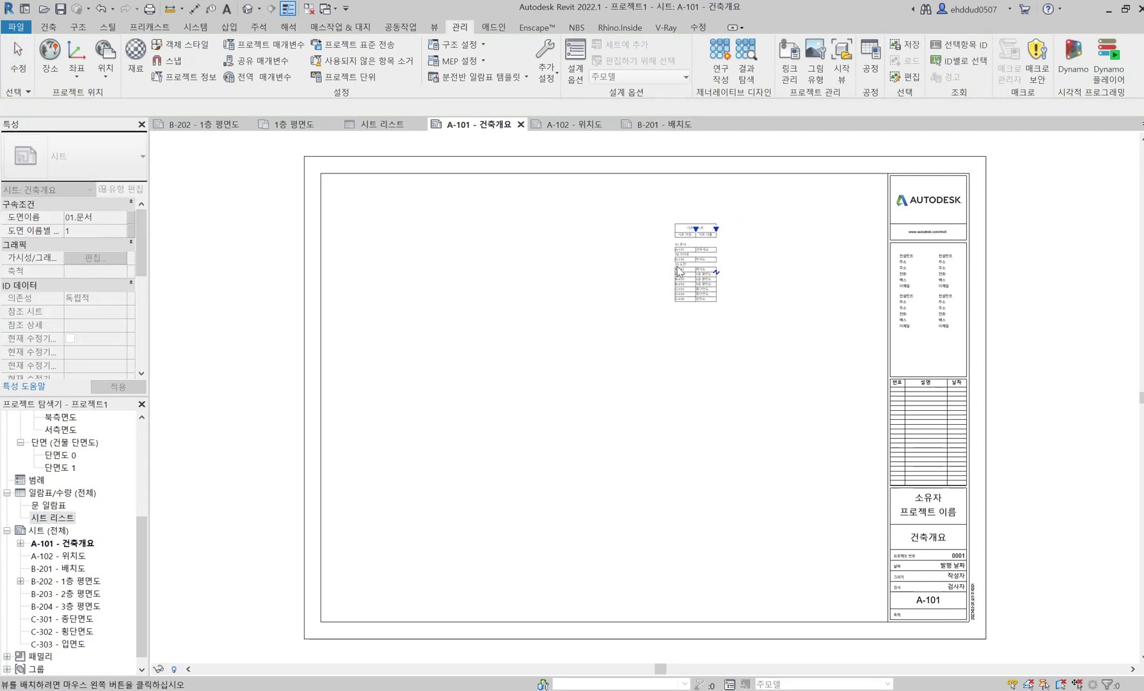
pyautogui.click(716, 269)
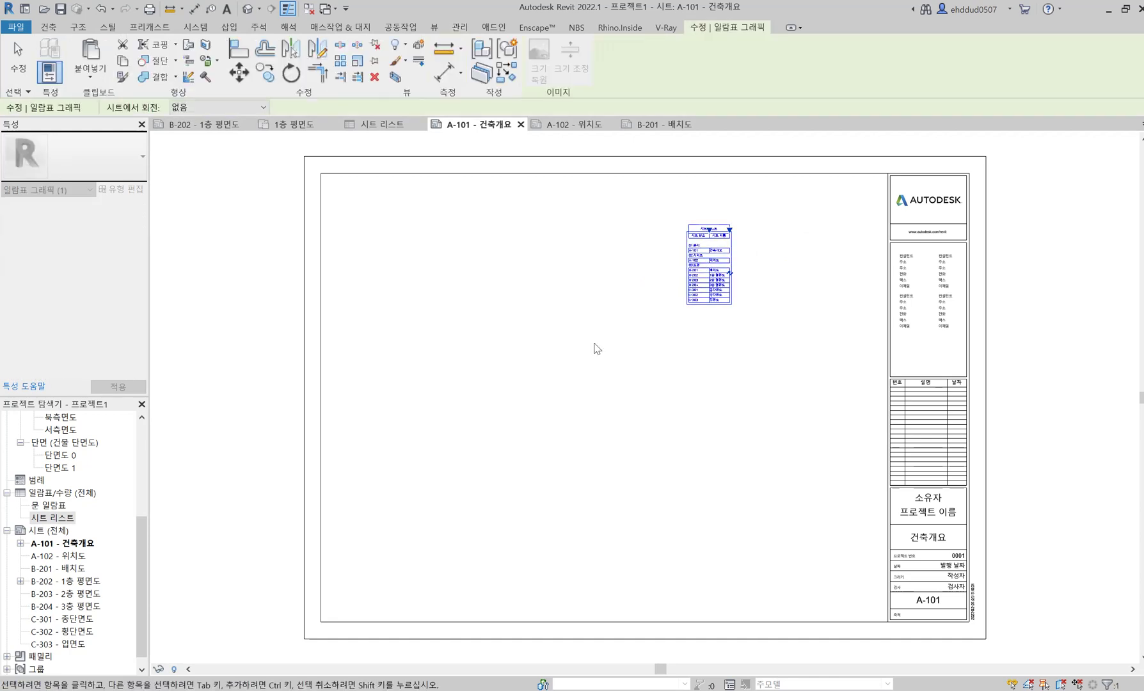
pyautogui.click(707, 318)
pyautogui.scroll(4, 736, 250)
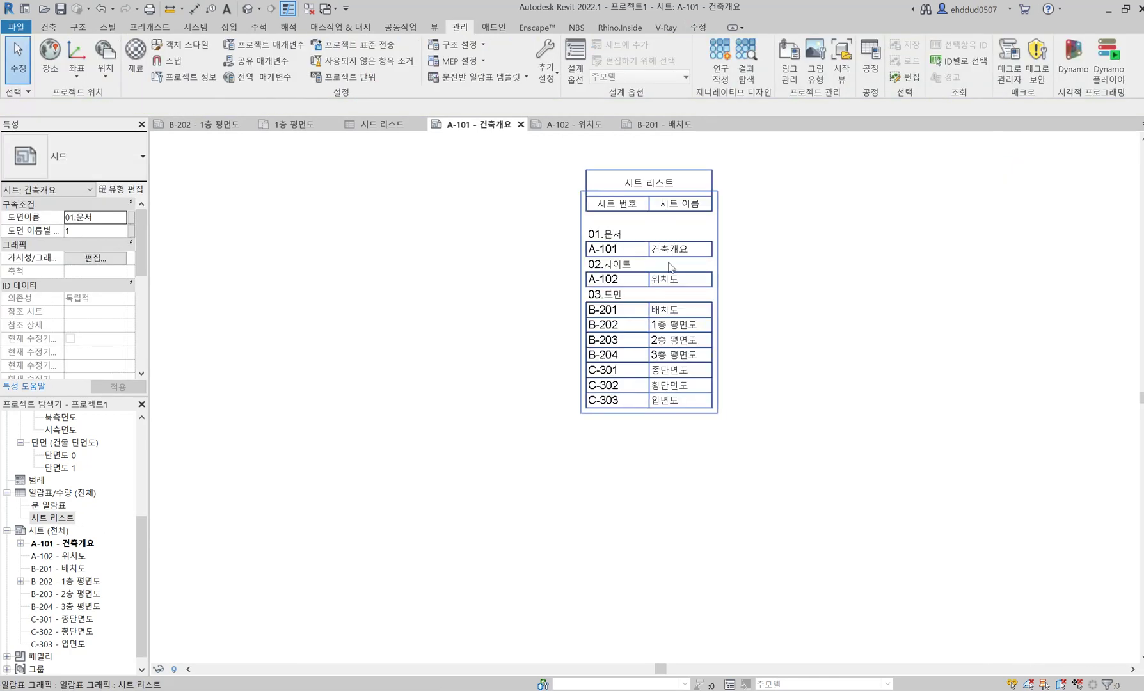
pyautogui.click(694, 349)
pyautogui.moveTo(652, 335); pyautogui.dragTo(682, 360)
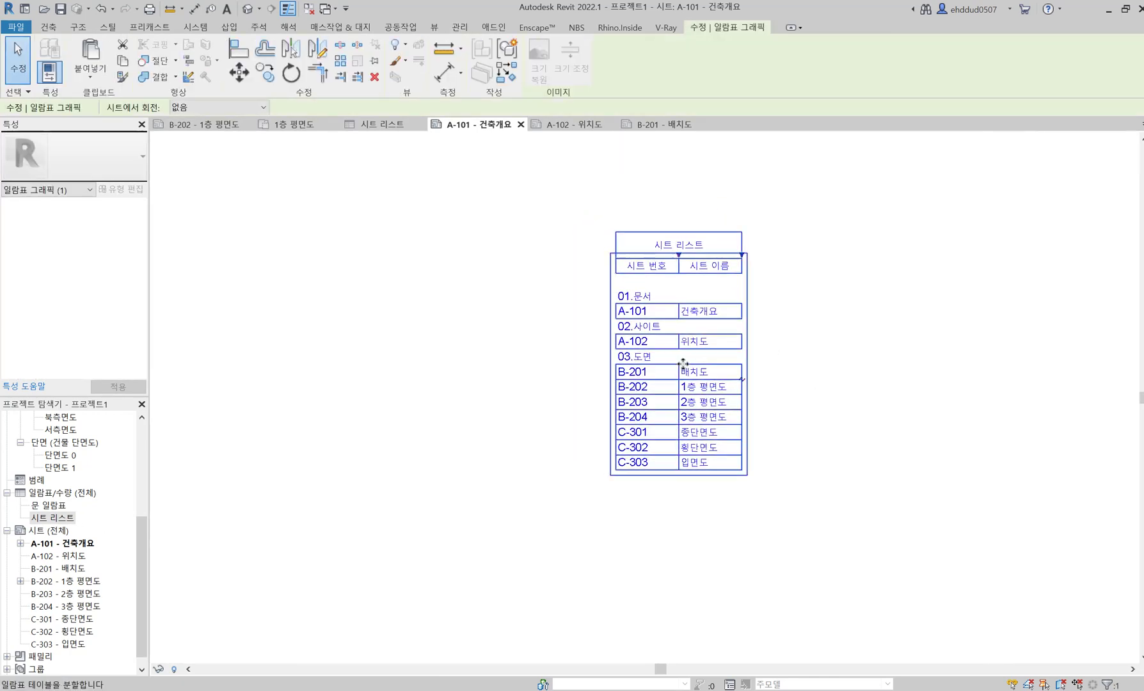
pyautogui.click(765, 371)
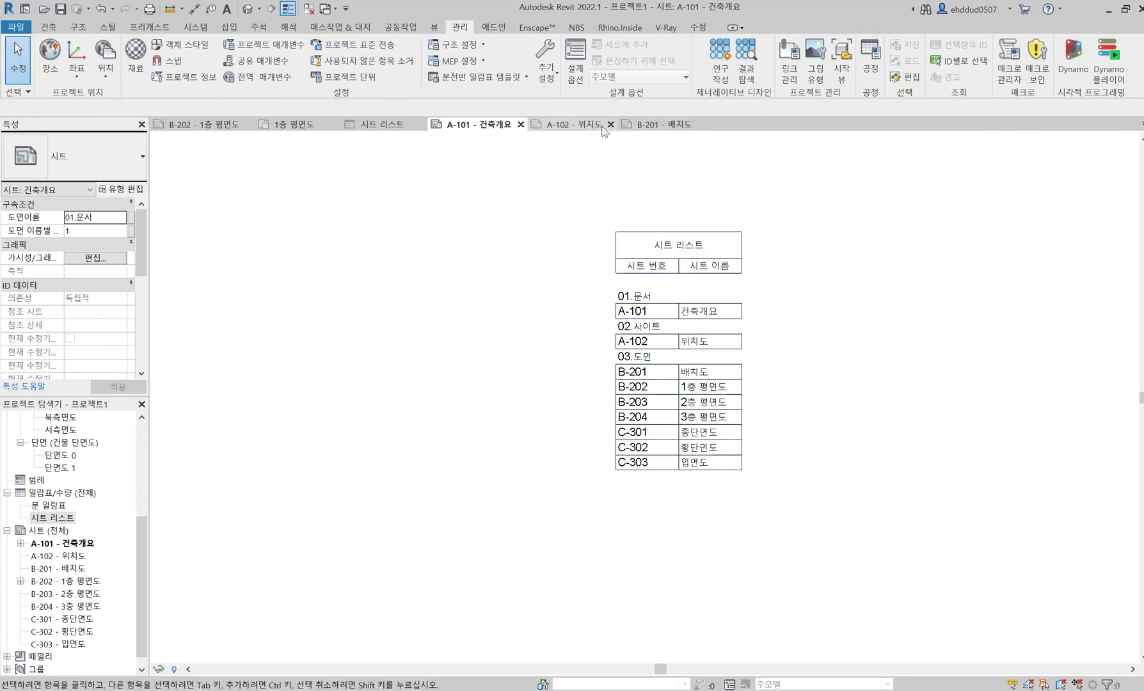
pyautogui.click(579, 124)
pyautogui.hotkey('ctrl', 'Tab')
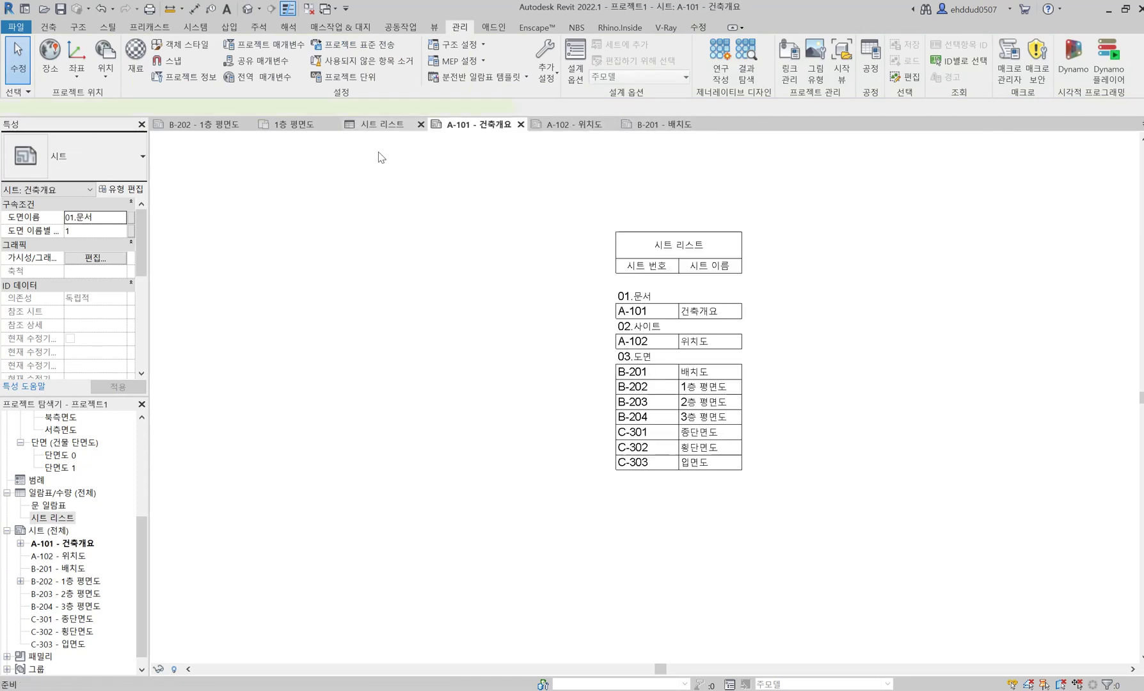
pyautogui.hotkey('ctrl', 'Tab')
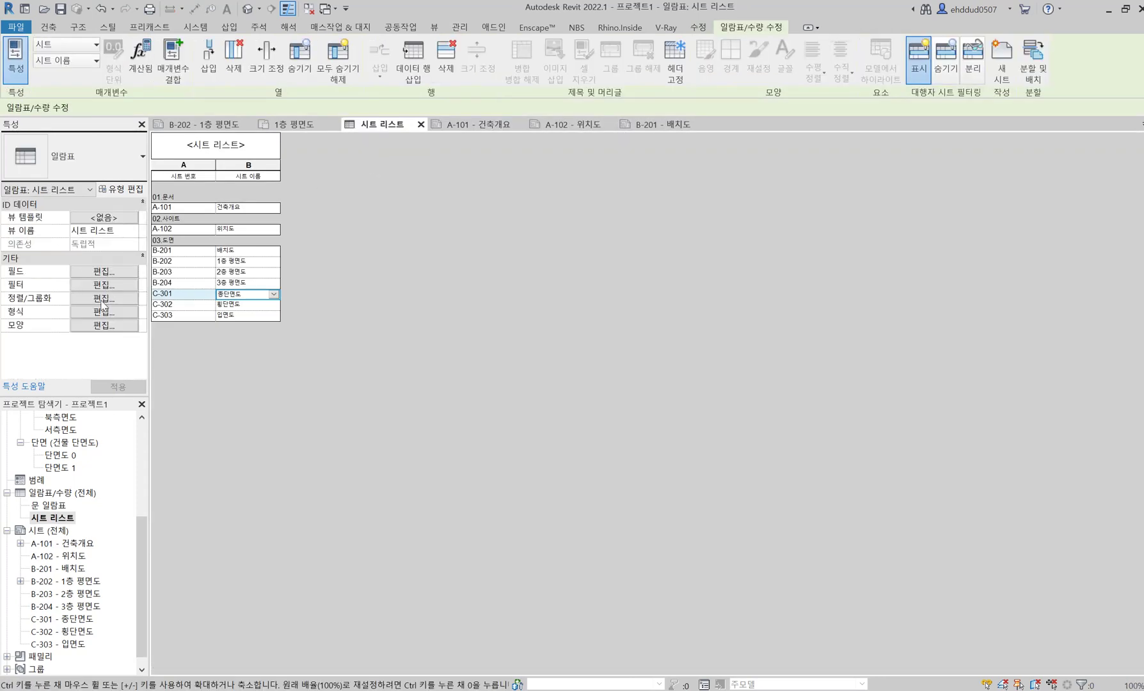
pyautogui.click(474, 124)
pyautogui.click(384, 126)
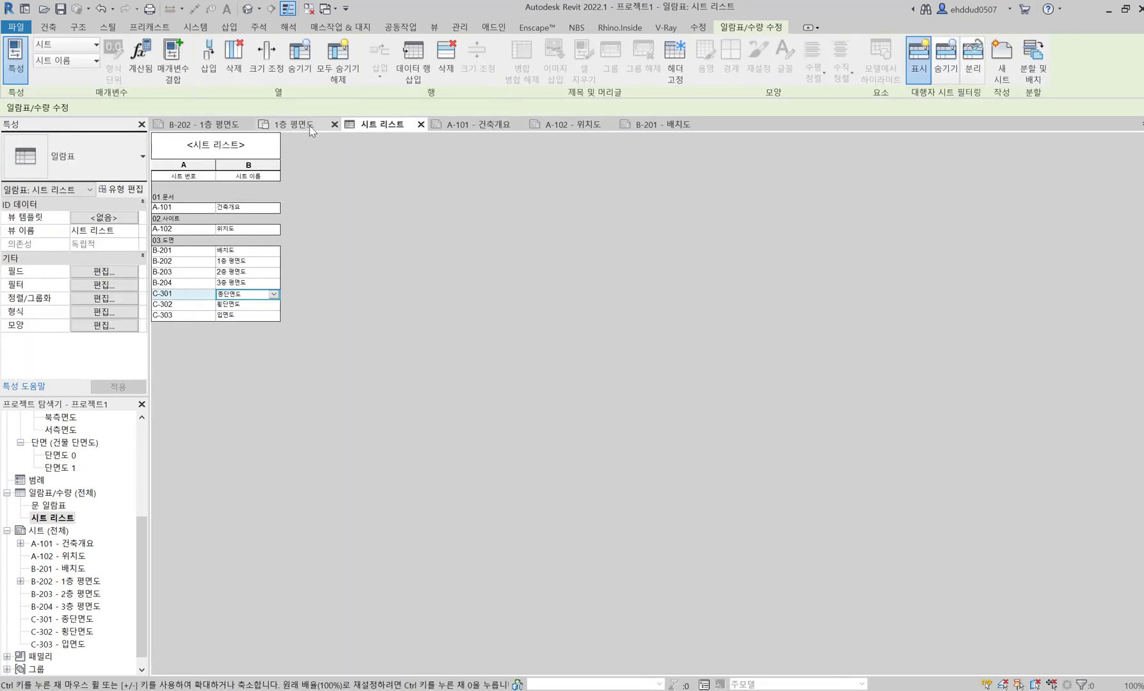
pyautogui.click(103, 325)
pyautogui.moveTo(642, 47); pyautogui.dragTo(500, 46)
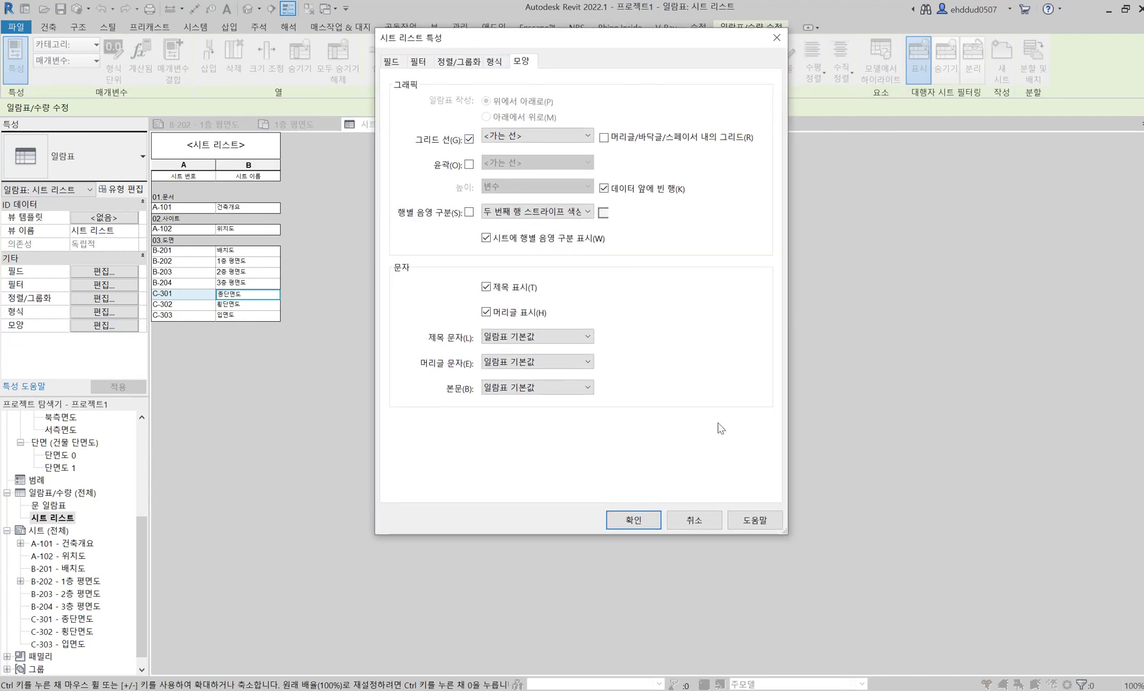
pyautogui.moveTo(771, 32); pyautogui.dragTo(779, 46)
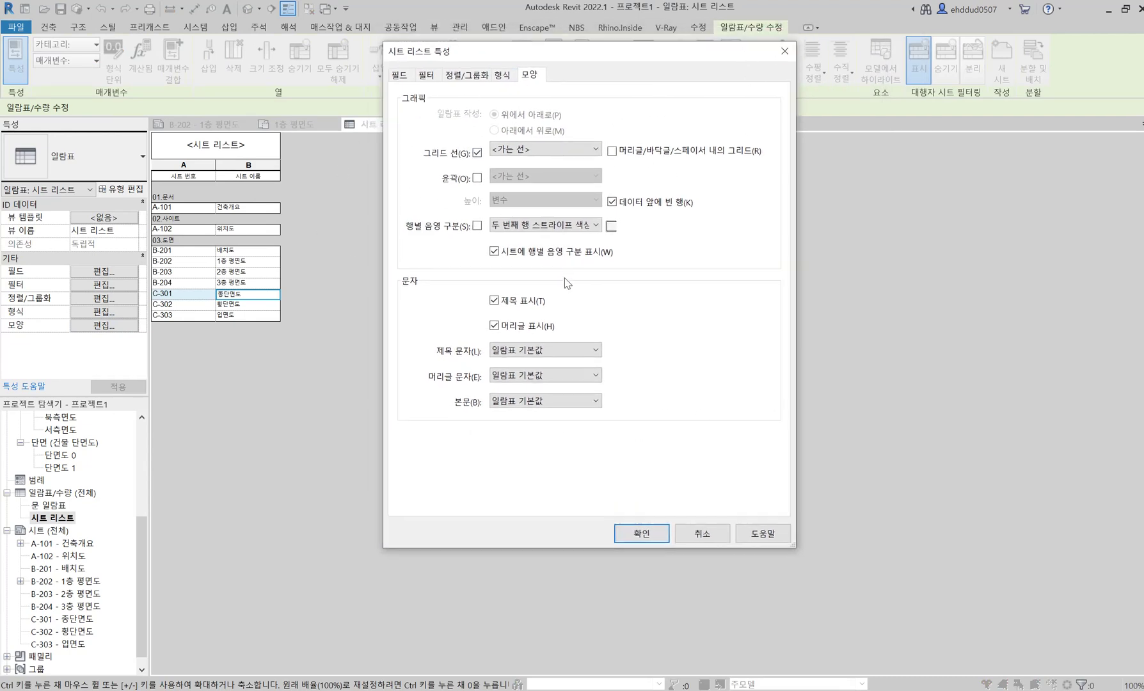
pyautogui.click(784, 51)
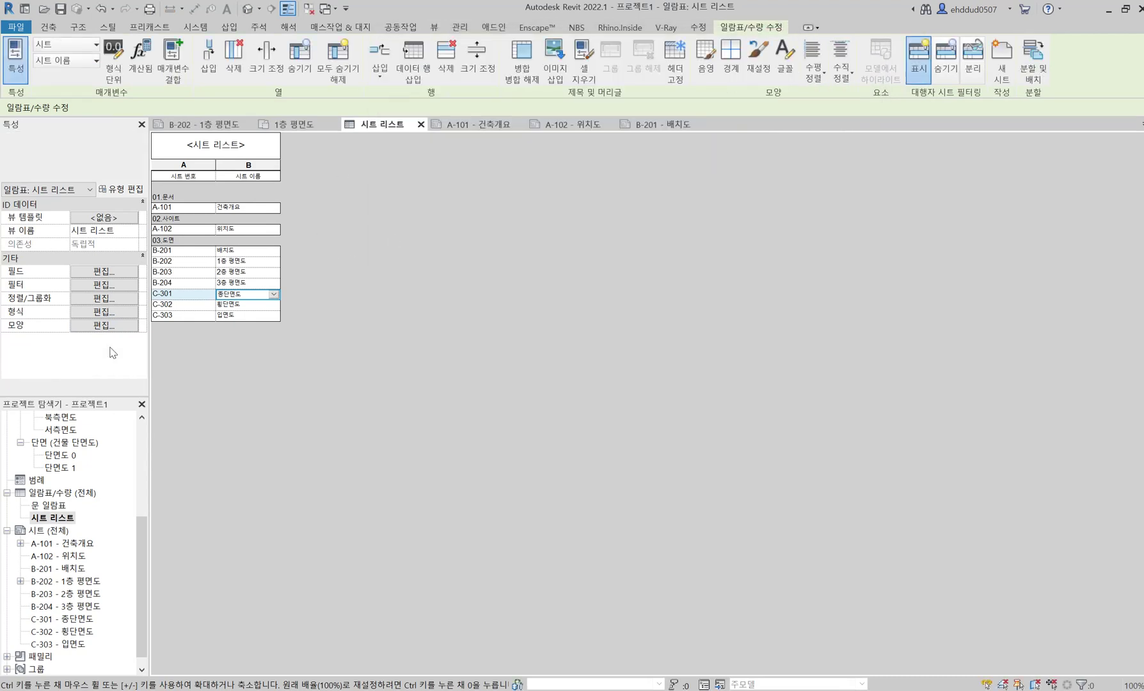
# Rename the 시트 리스트 schedule to 도면 리스트.
pyautogui.click(64, 520)
pyautogui.rightClick(69, 531)
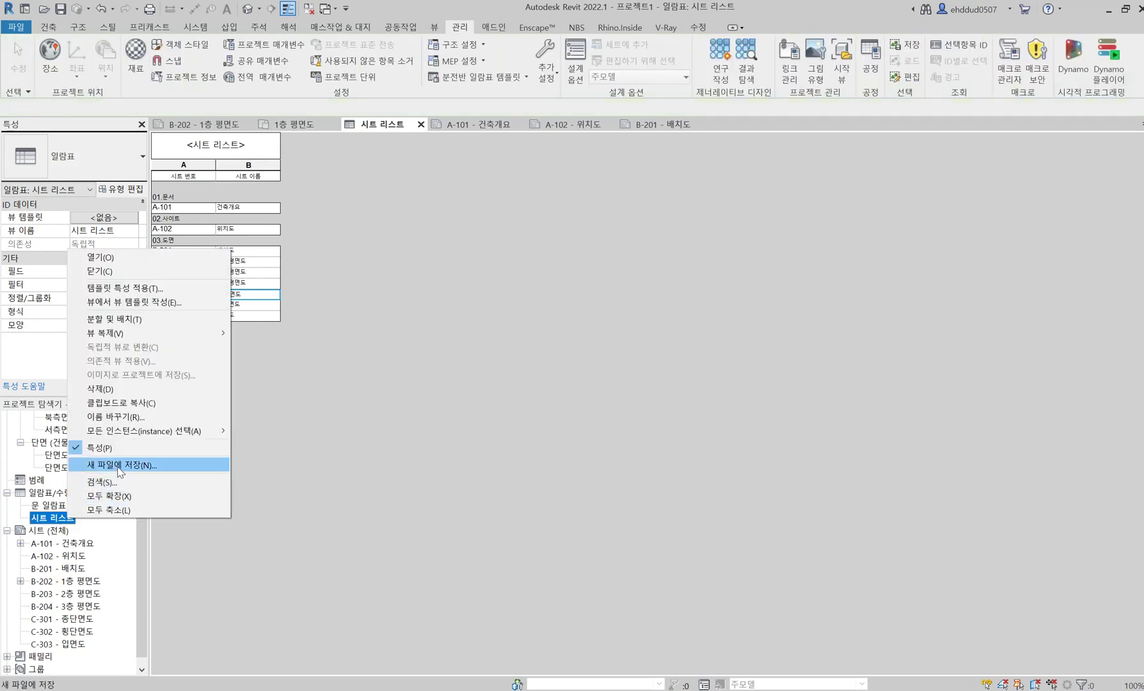
pyautogui.click(117, 427)
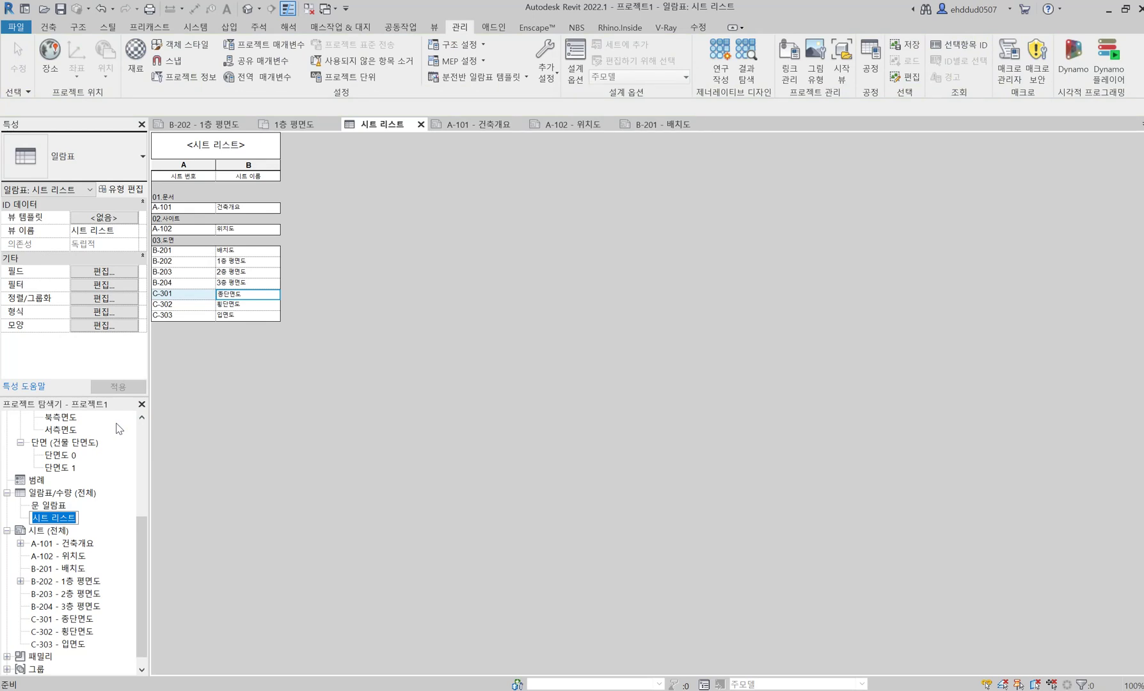
pyautogui.write('도면 리스트')
pyautogui.press('Return')
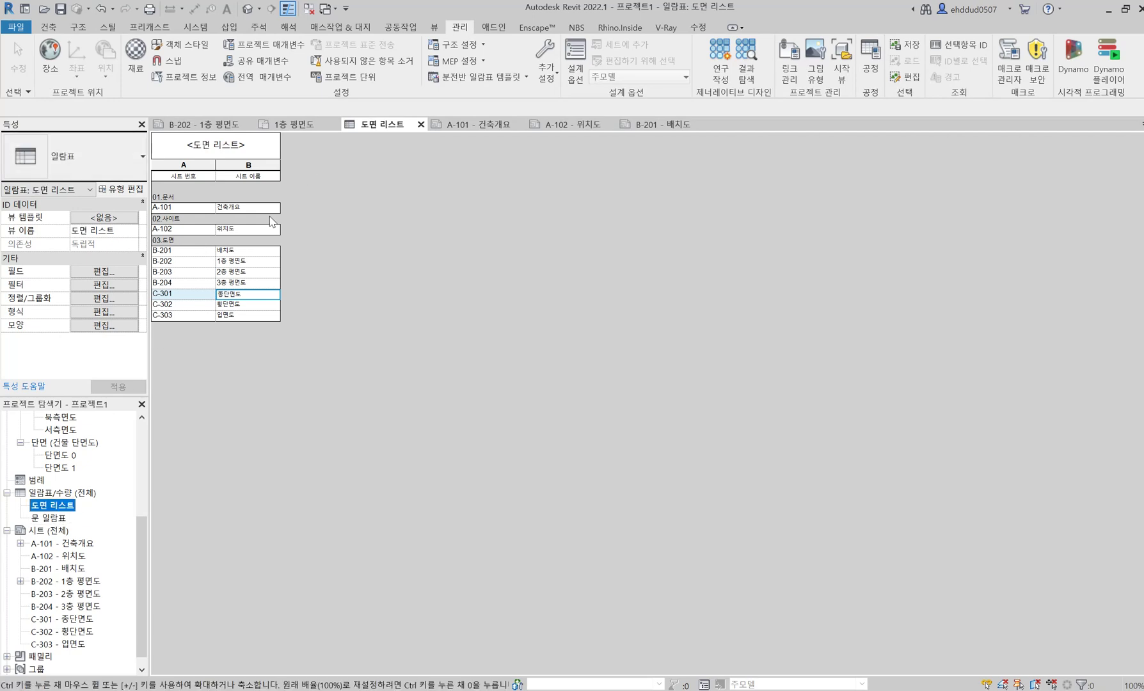
# Add 집 to the sheet list schedule's name so it reads 도면집 리스트.
pyautogui.rightClick(53, 505)
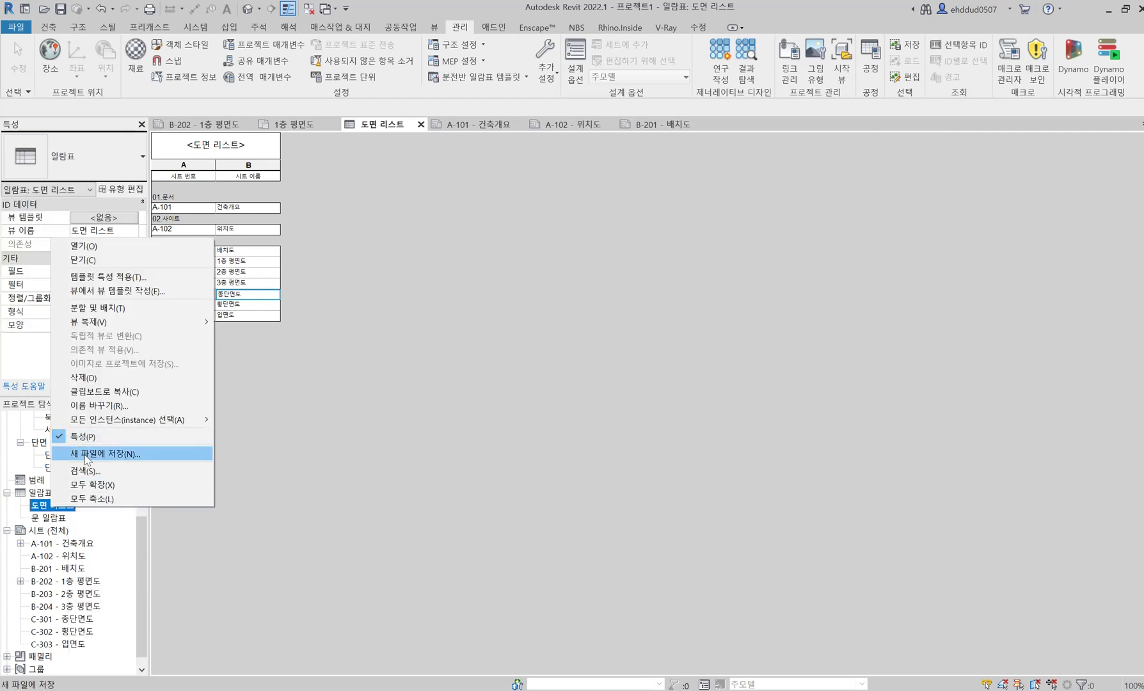
pyautogui.click(96, 405)
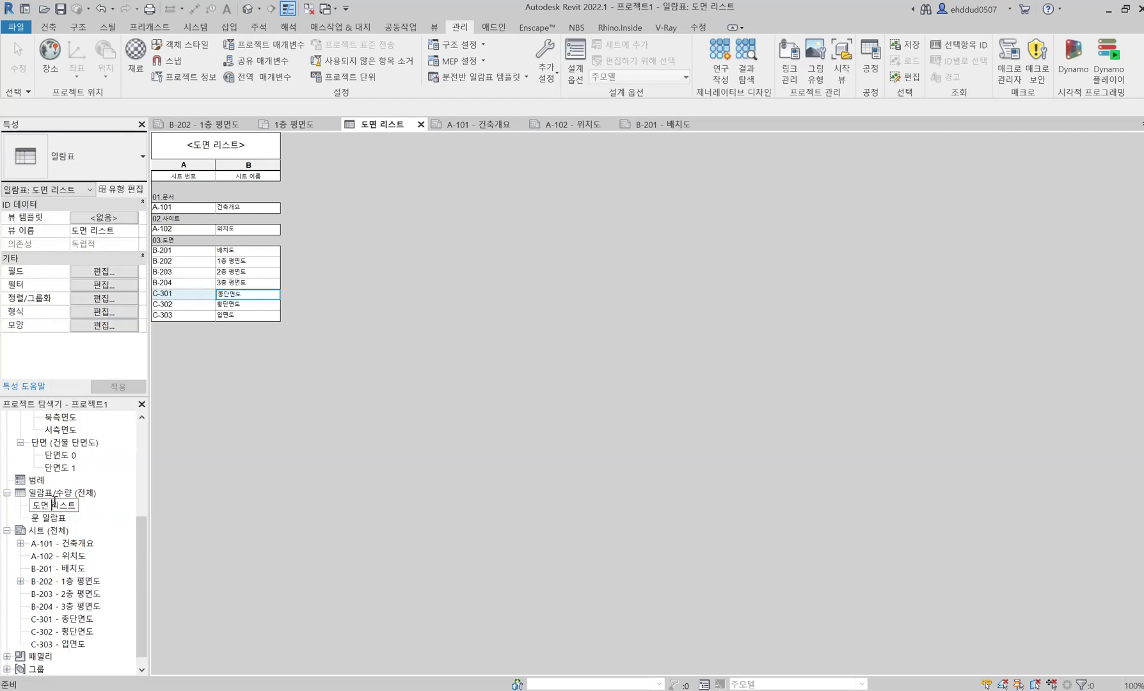
pyautogui.write('집')
pyautogui.press('Return')
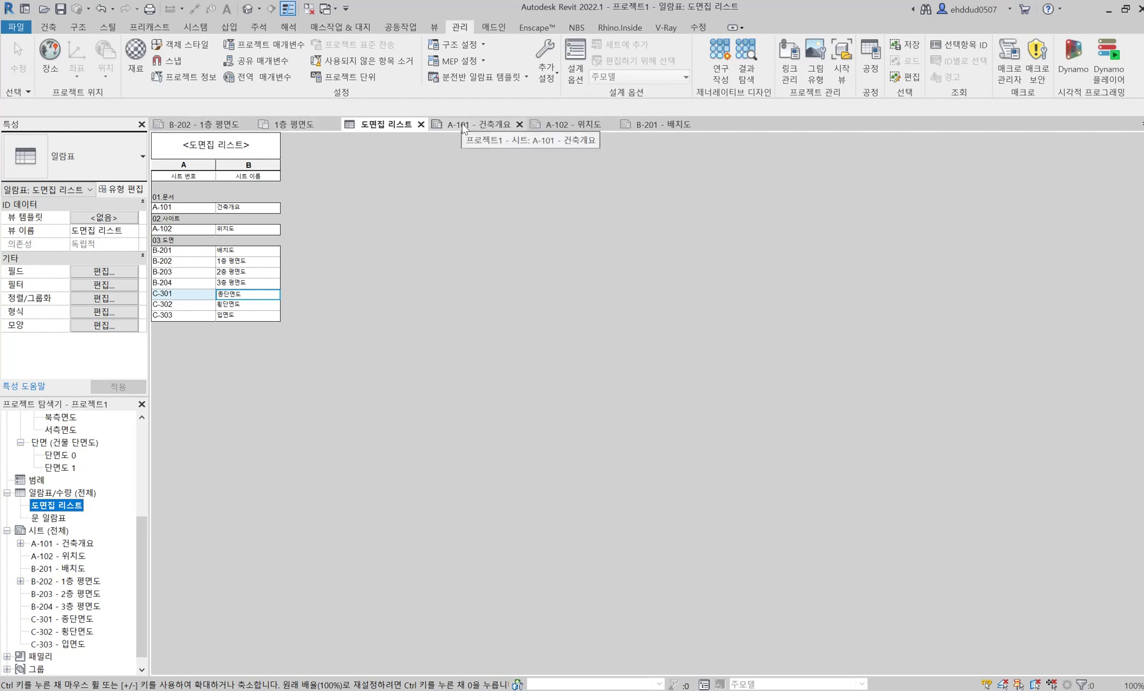
# Turn off the grid lines (그리드 선) in the 도면집 리스트 schedule's appearance and check it on sheet A-101.
pyautogui.click(484, 127)
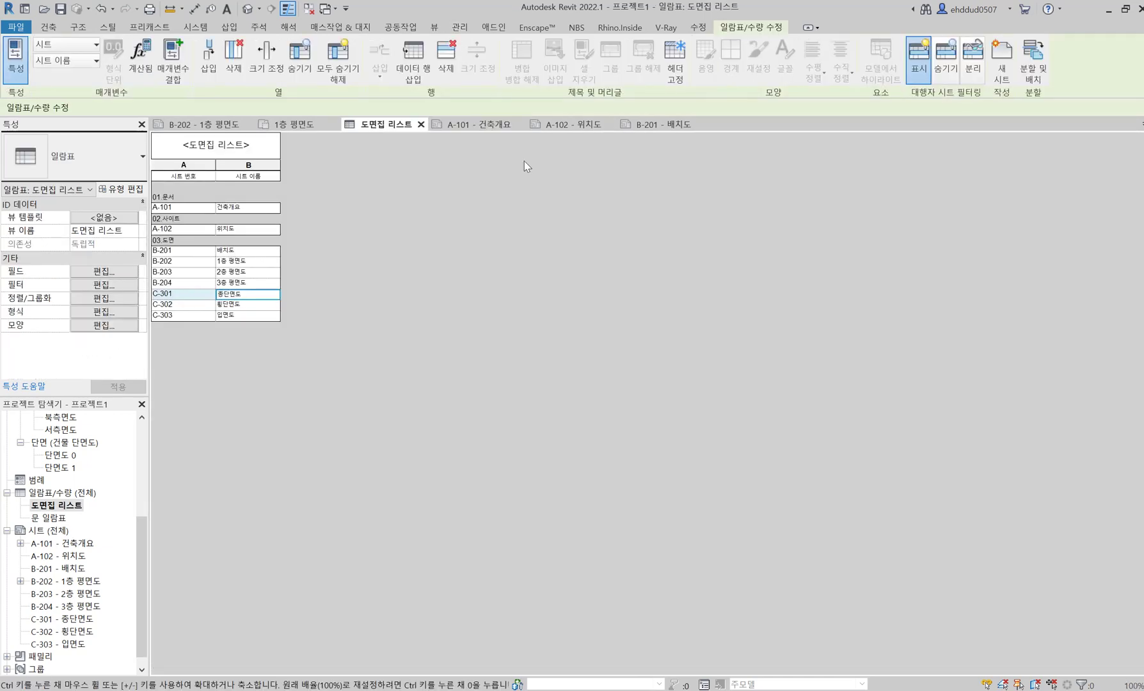
pyautogui.click(381, 124)
pyautogui.click(97, 325)
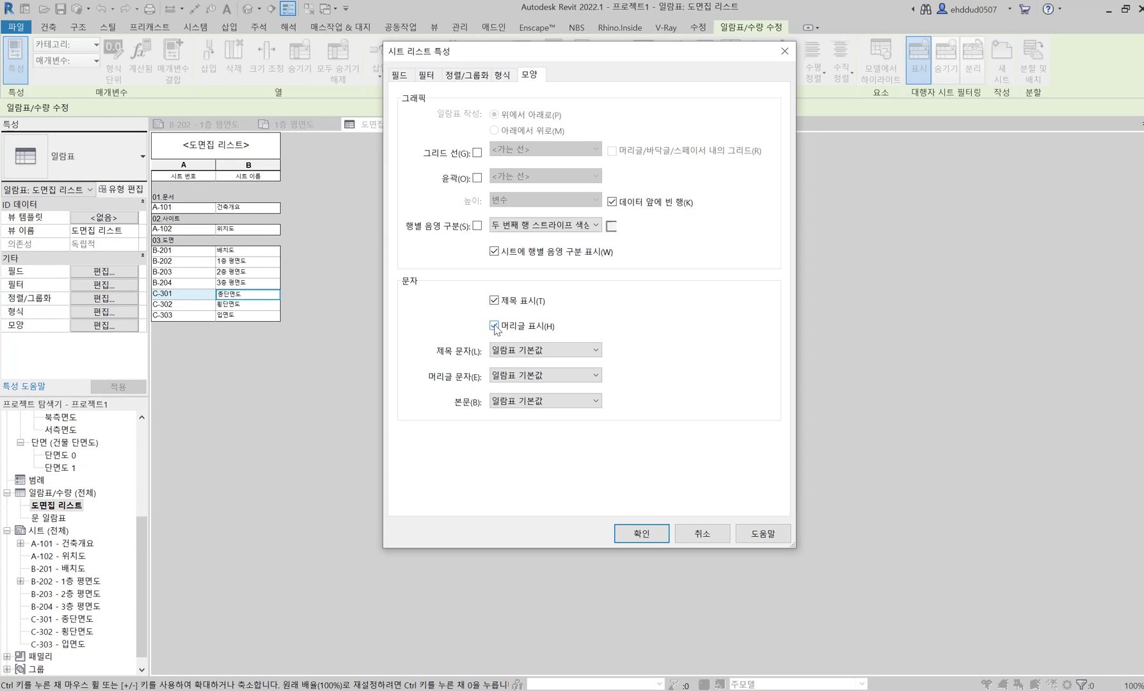
pyautogui.click(630, 531)
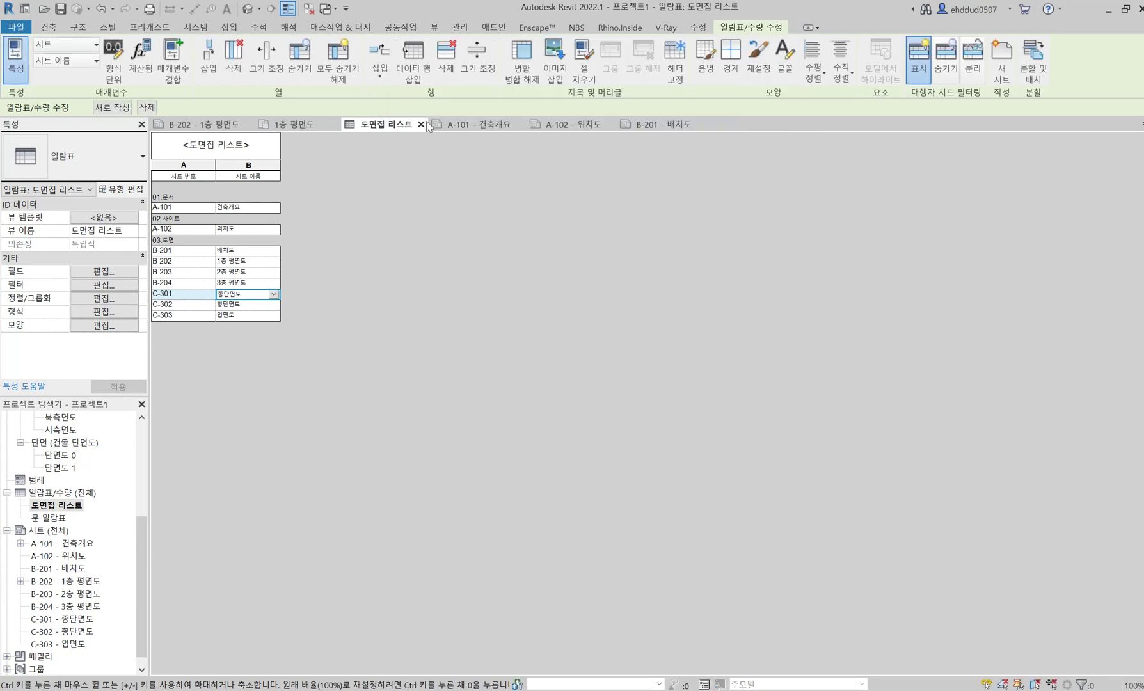
pyautogui.click(469, 124)
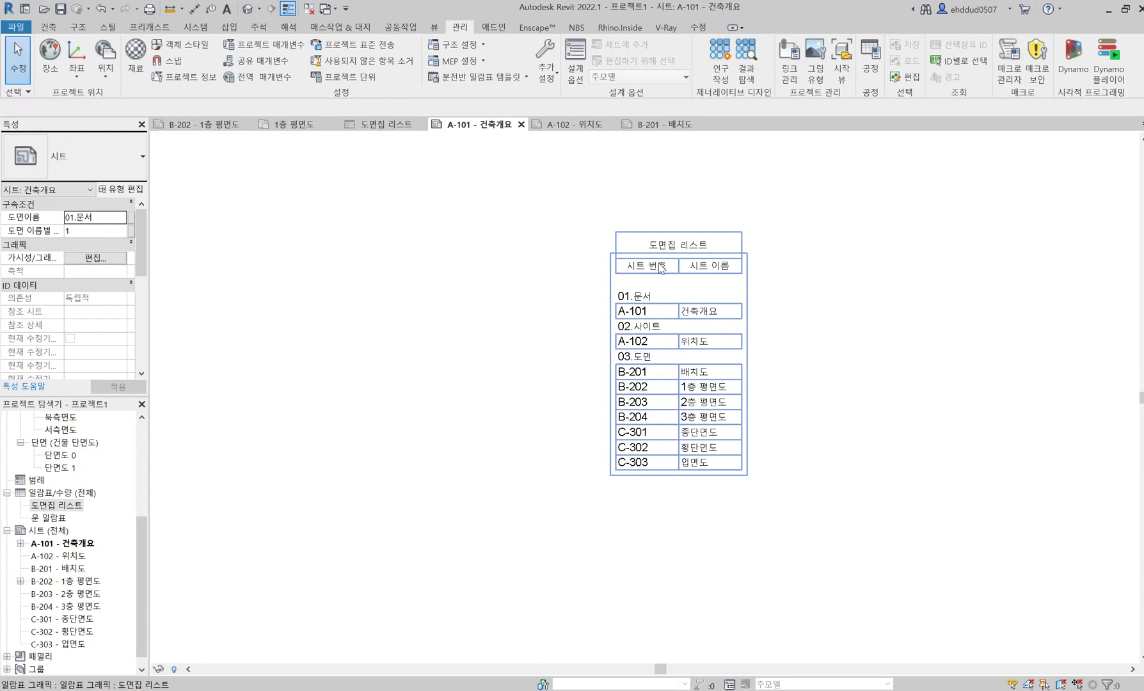
# Add a blank line (빈 선) between the 도면이름 groups of the schedule and check it on sheet A-101.
pyautogui.click(356, 126)
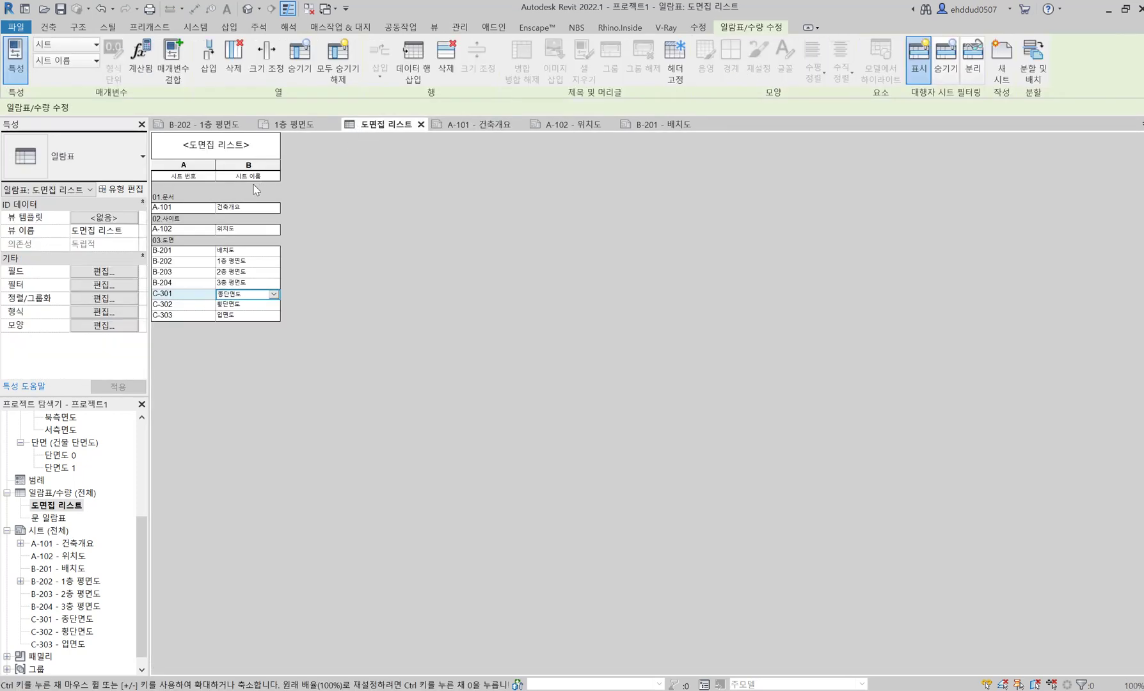
pyautogui.click(96, 324)
pyautogui.click(466, 75)
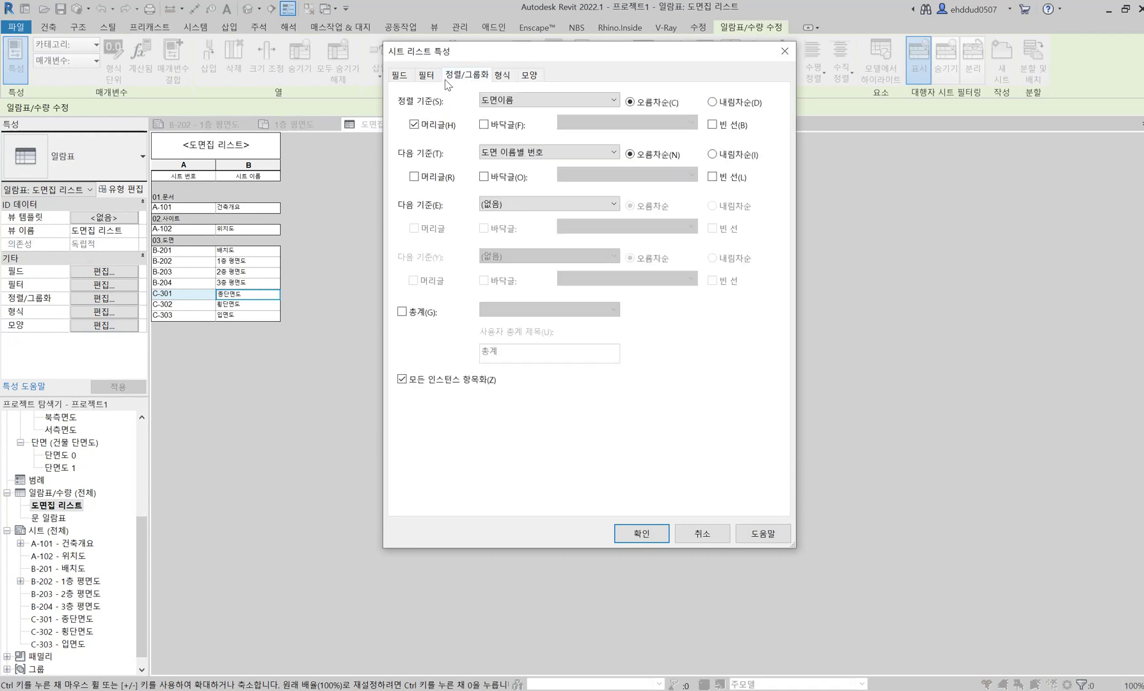
pyautogui.click(641, 533)
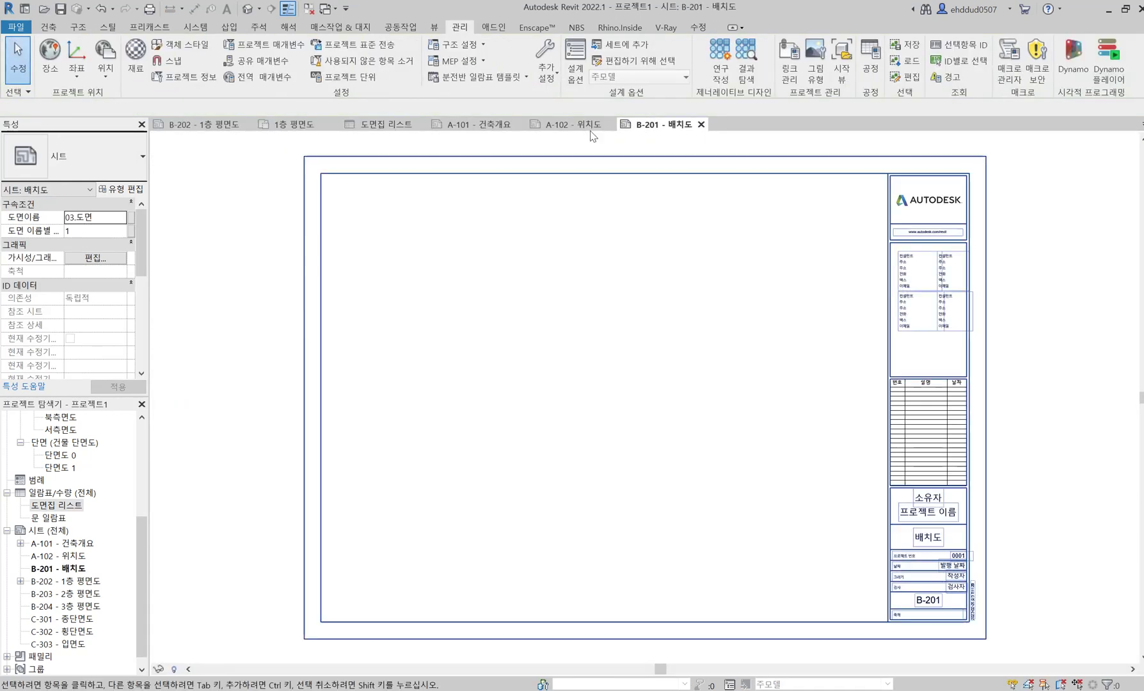
pyautogui.click(581, 126)
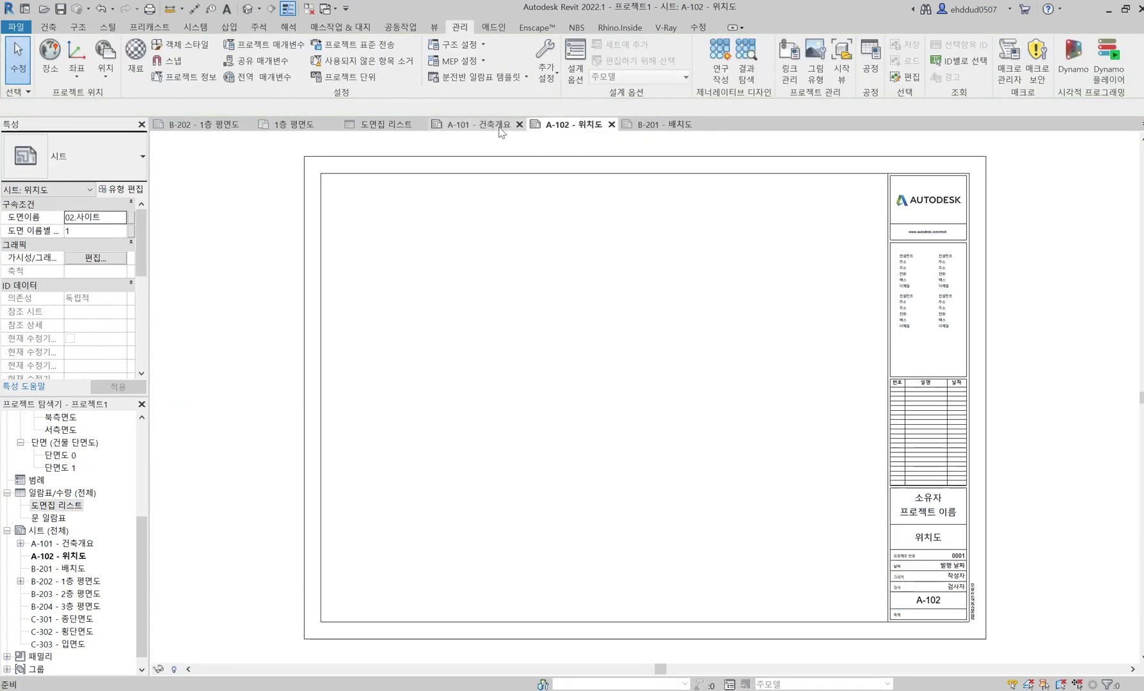
pyautogui.click(492, 125)
pyautogui.click(590, 350)
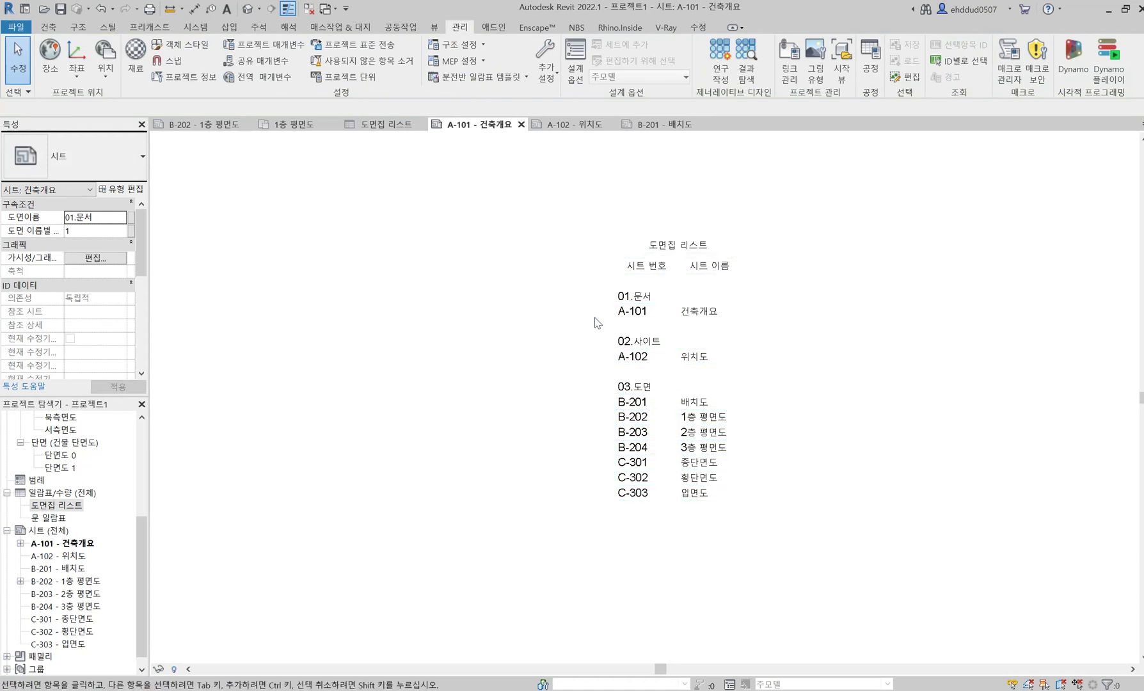
# Set the schedule's title text to 5mm Arial and check it on sheet A-101.
pyautogui.click(365, 131)
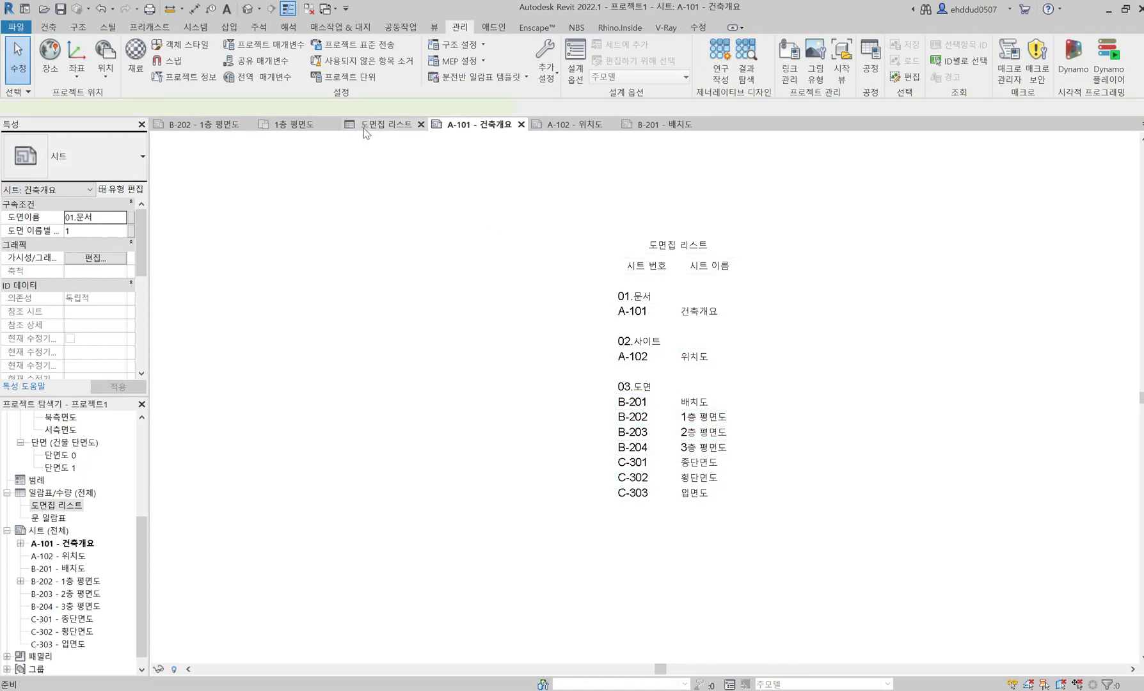
pyautogui.click(104, 325)
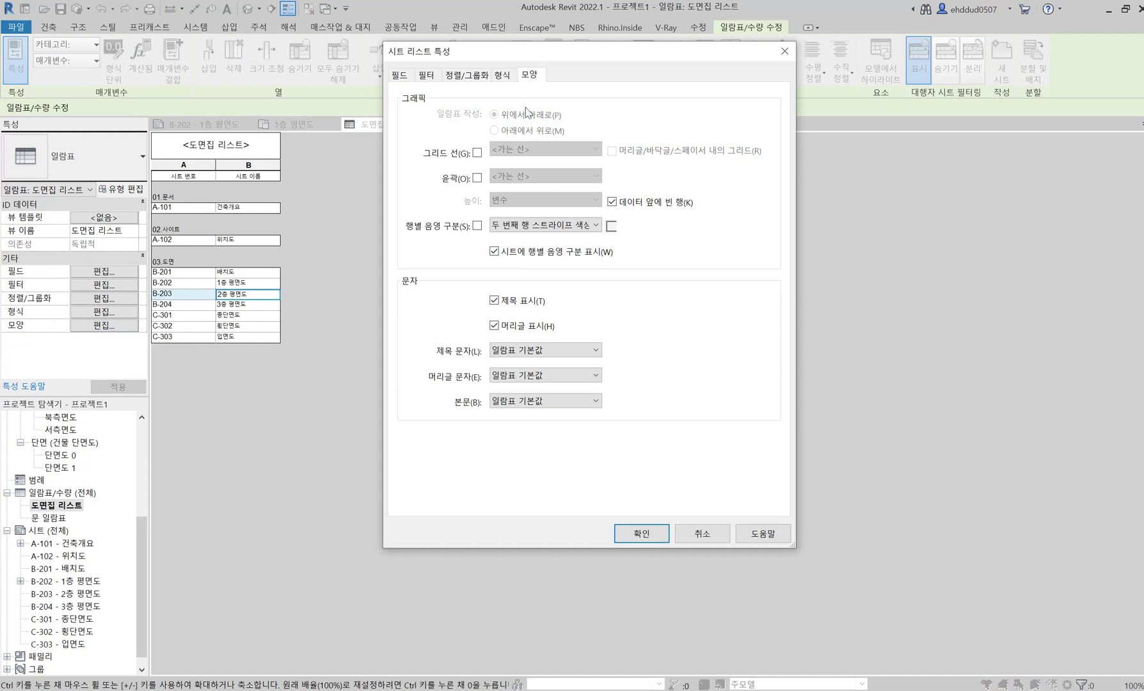
pyautogui.click(516, 351)
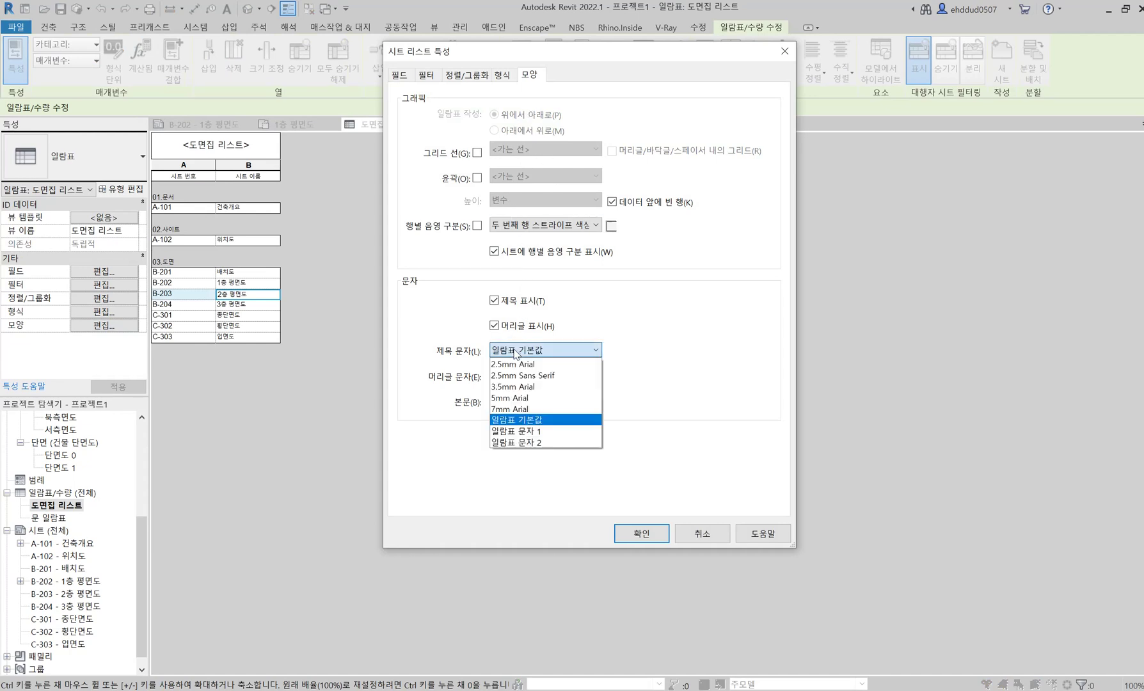
pyautogui.click(533, 398)
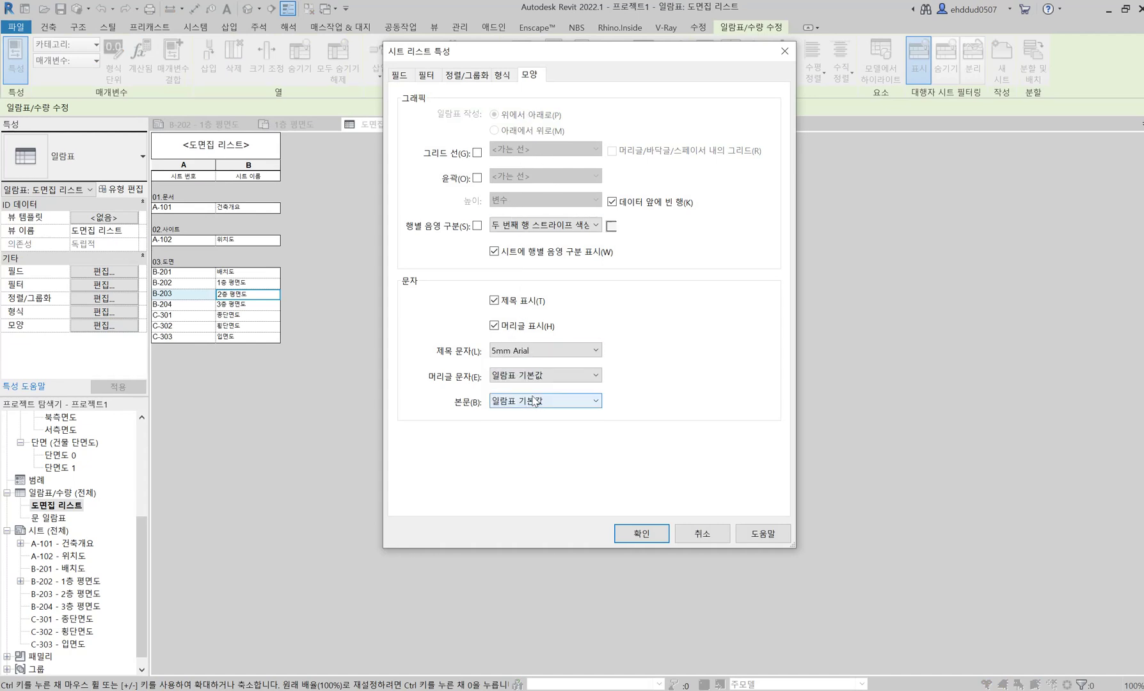
pyautogui.click(642, 533)
pyautogui.click(301, 124)
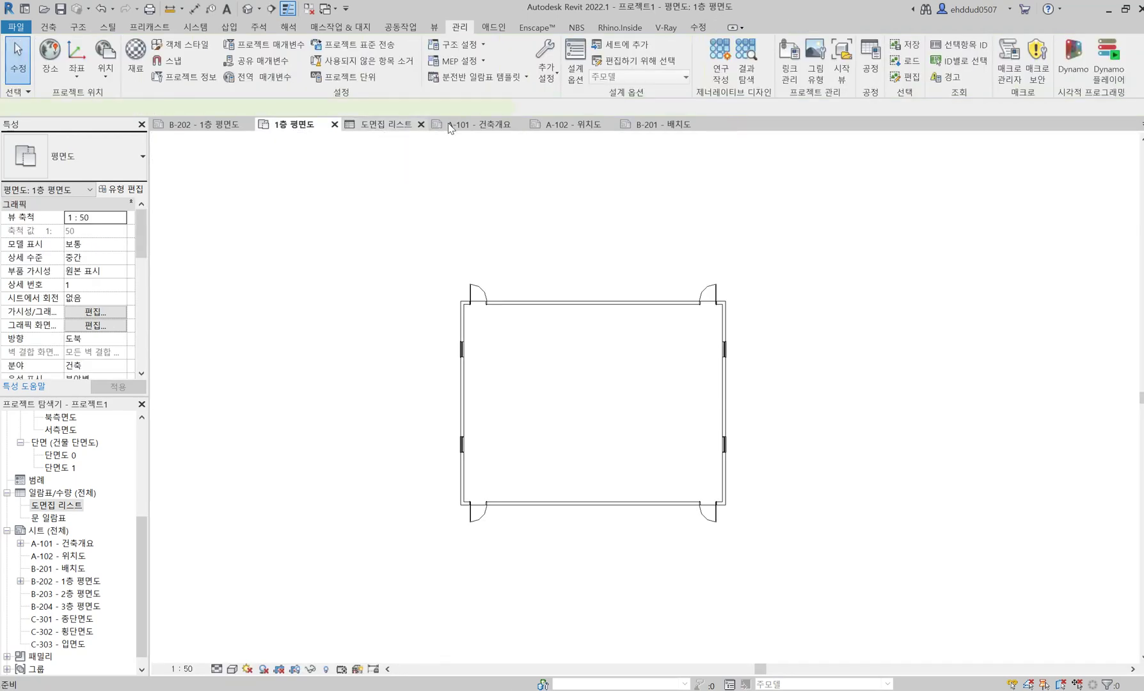
pyautogui.click(461, 124)
# Hide the column headers (머리글 표시) of the schedule and check the list on sheet A-101.
pyautogui.click(378, 125)
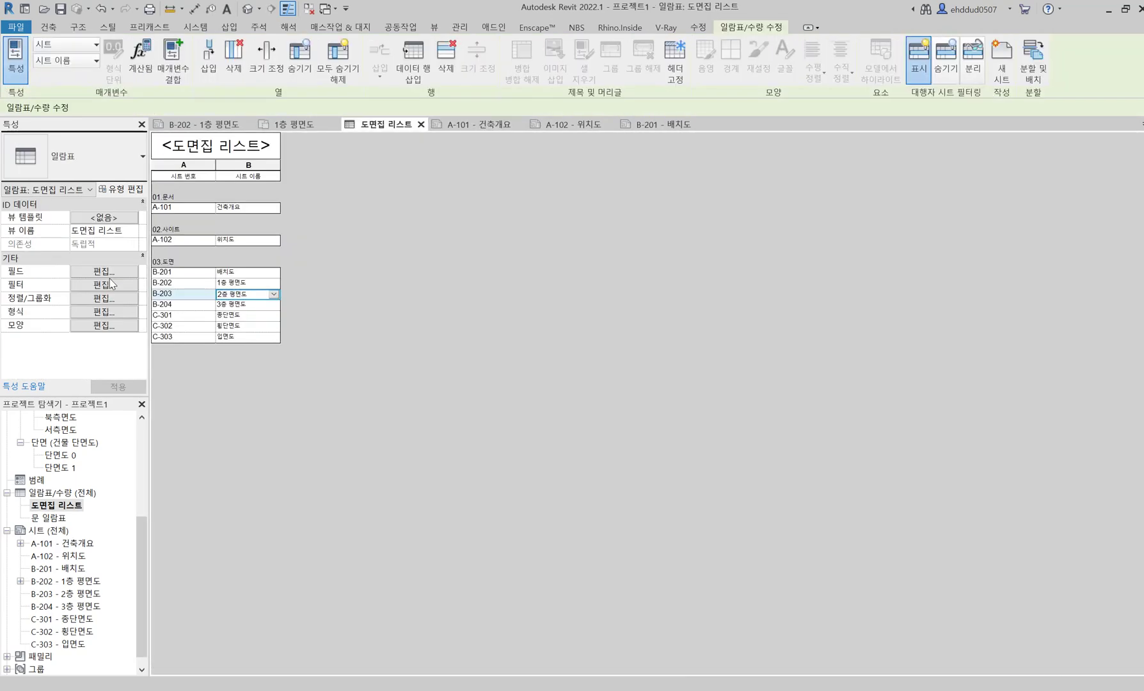
pyautogui.click(104, 326)
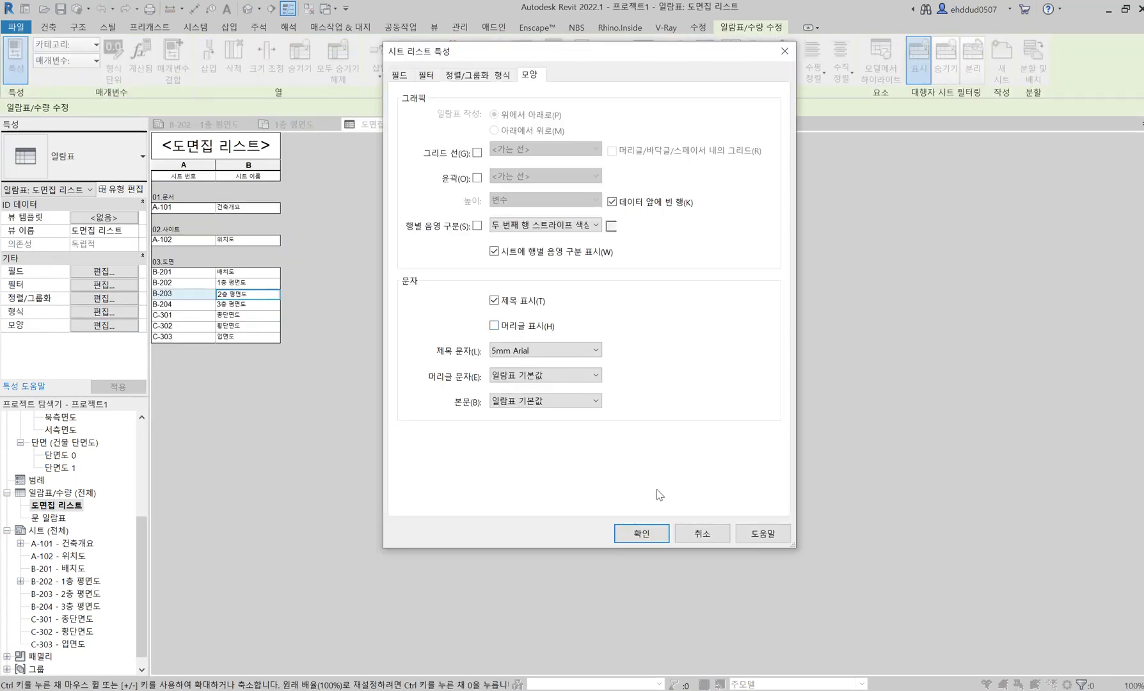
pyautogui.click(642, 533)
pyautogui.click(474, 124)
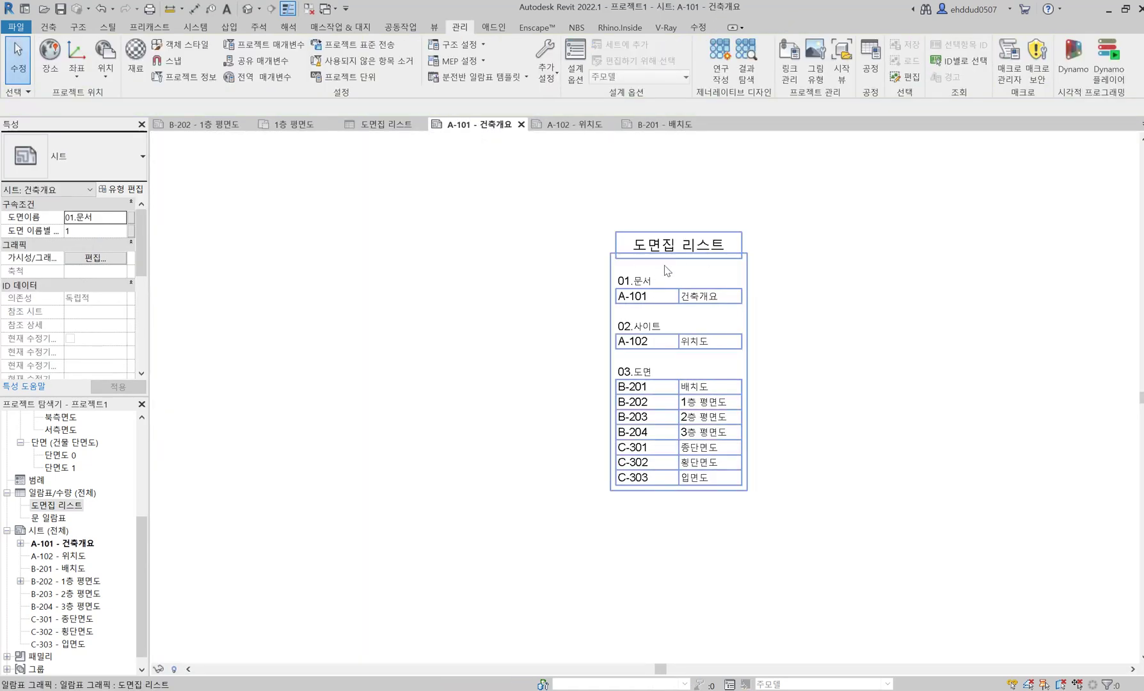
pyautogui.click(391, 124)
pyautogui.click(474, 125)
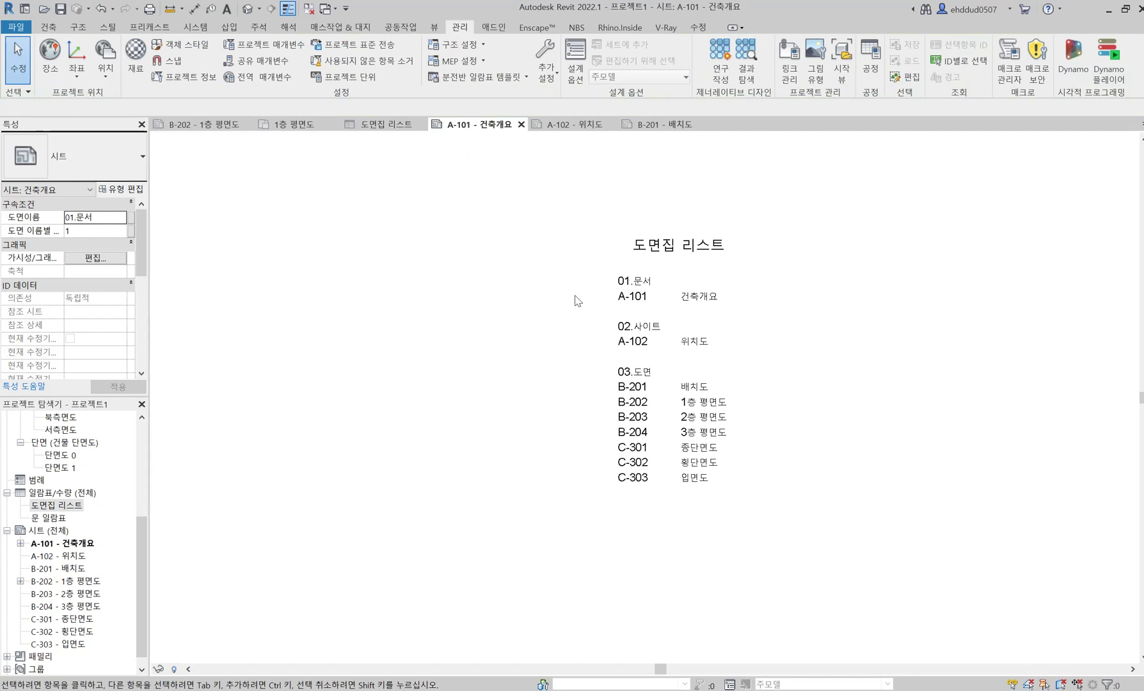
pyautogui.scroll(-5, 578, 301)
# Enable row shading (행별 음영 구분) for the schedule with the second-row stripe colour set to grey RGB 206-206-206.
pyautogui.click(386, 124)
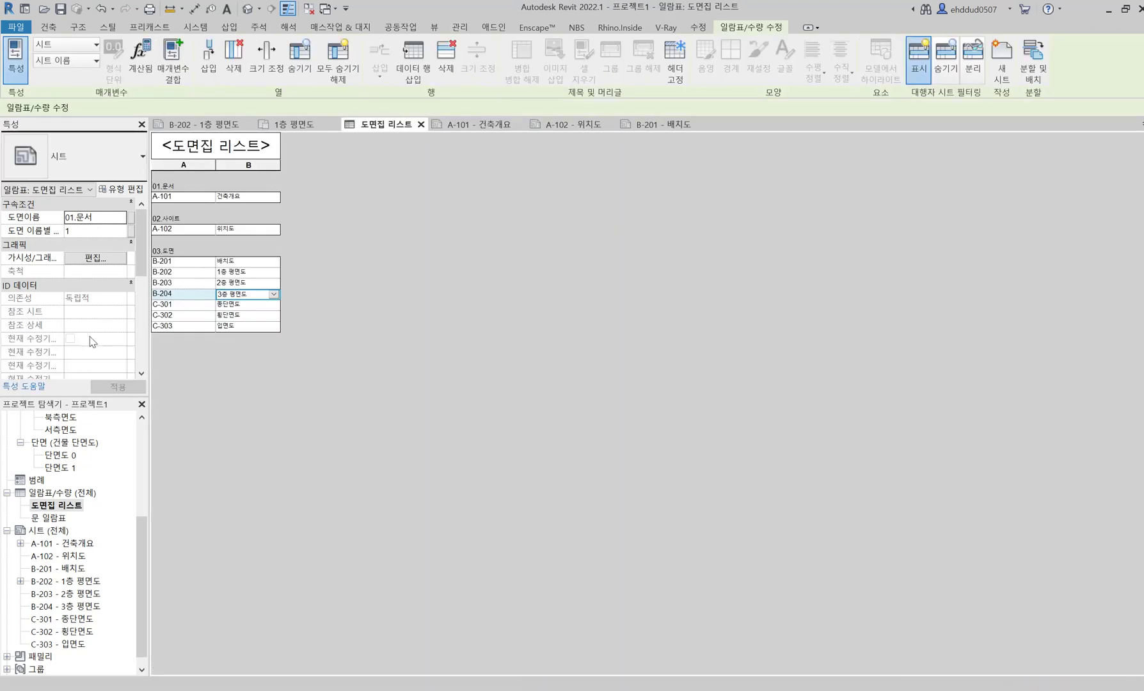
pyautogui.click(103, 325)
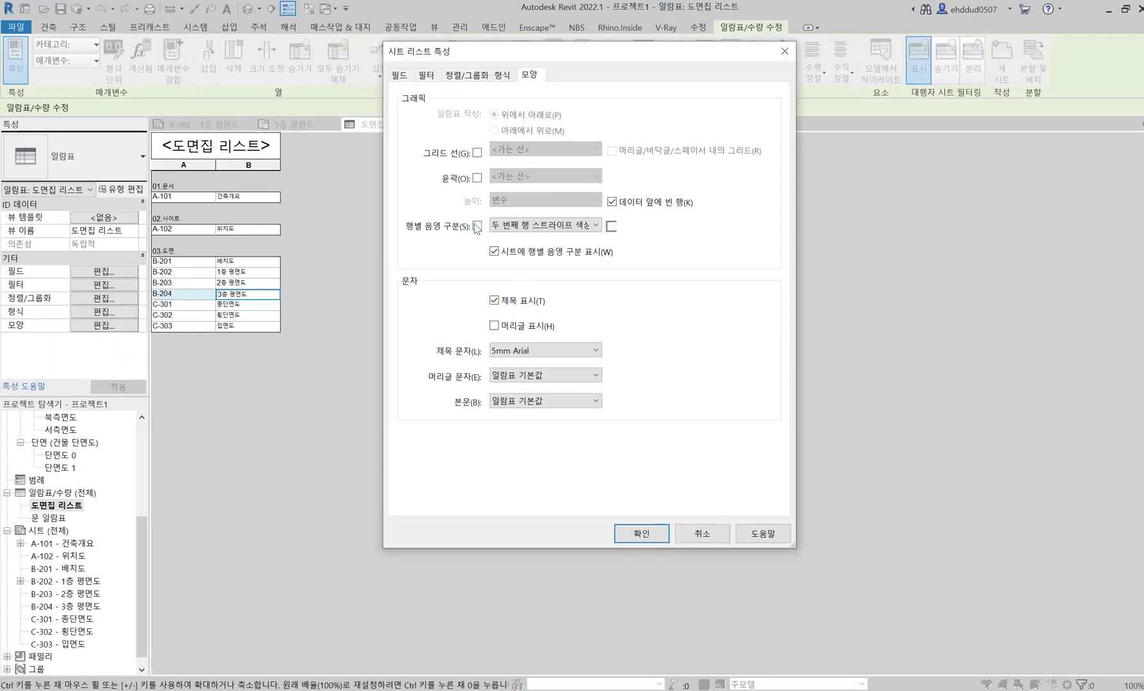
pyautogui.click(477, 226)
pyautogui.click(611, 225)
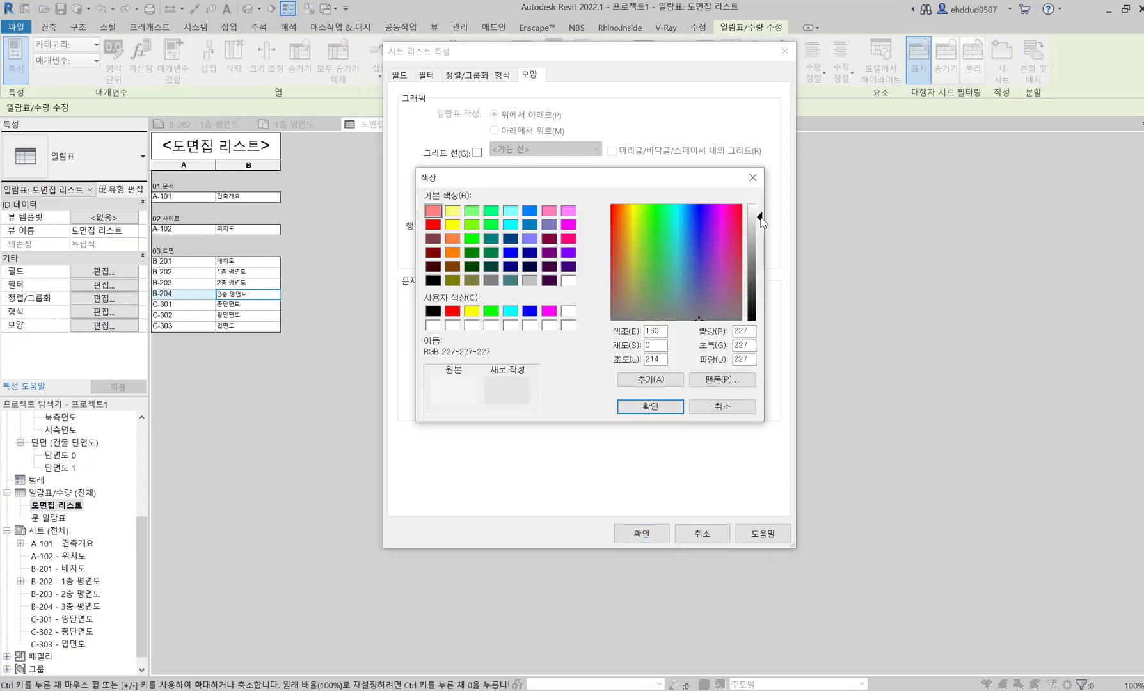
pyautogui.click(761, 225)
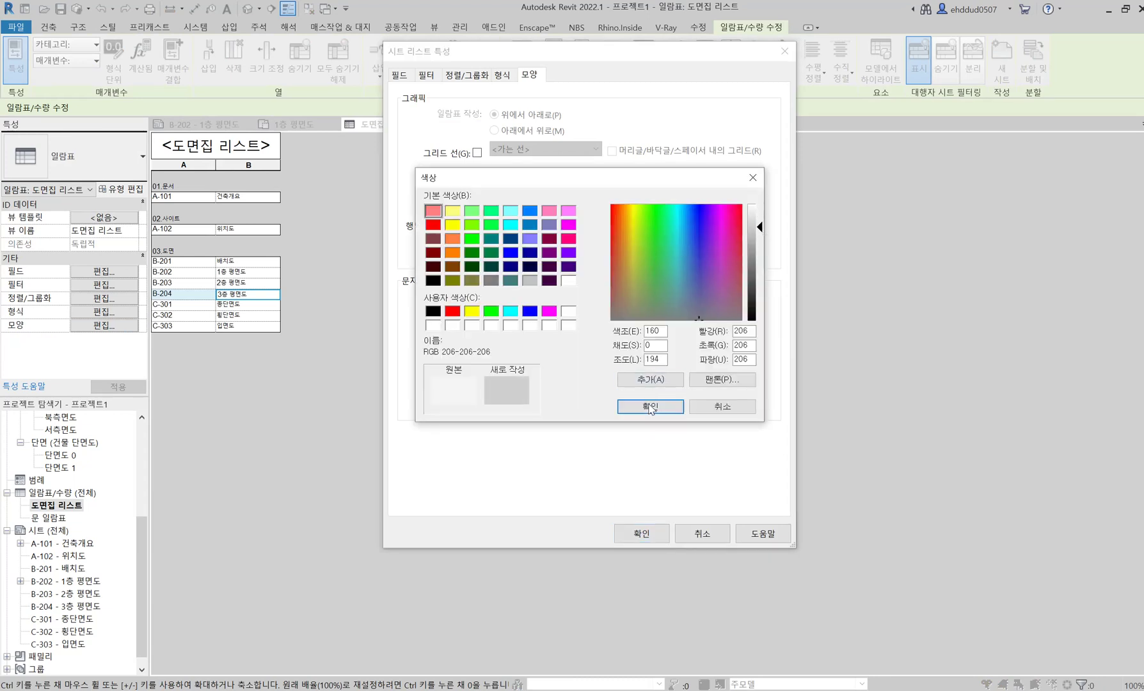
pyautogui.moveTo(755, 231); pyautogui.dragTo(755, 224)
pyautogui.click(650, 407)
pyautogui.click(642, 533)
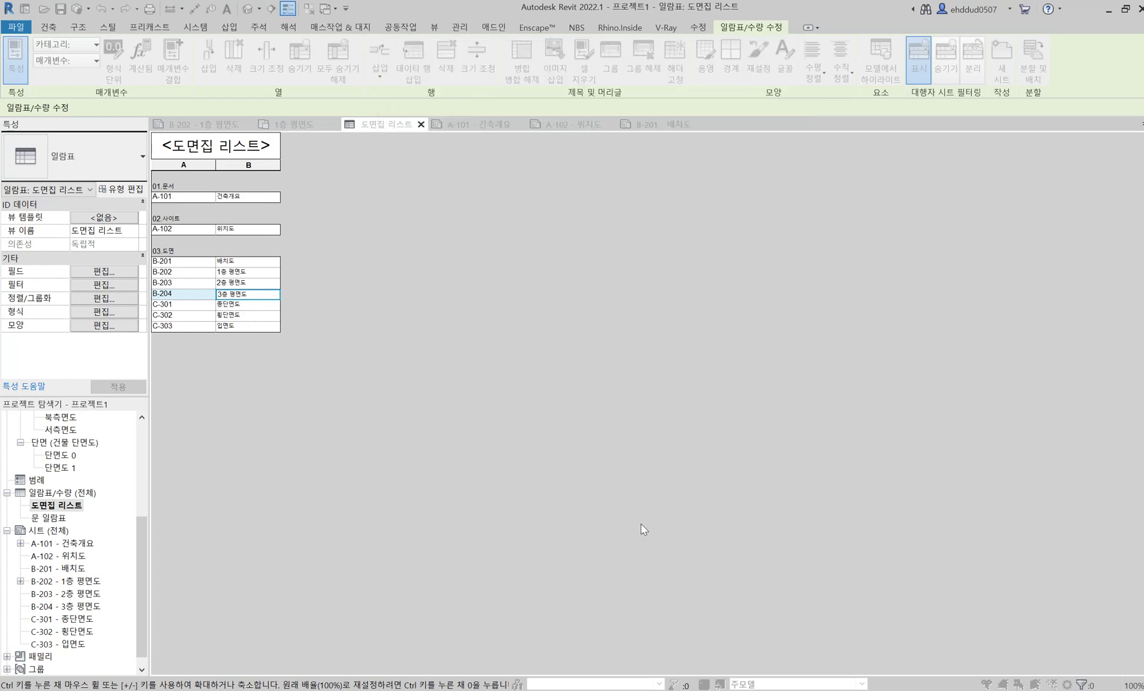
# Check the row shading of the 도면집 리스트 schedule on sheet A-101.
pyautogui.click(471, 124)
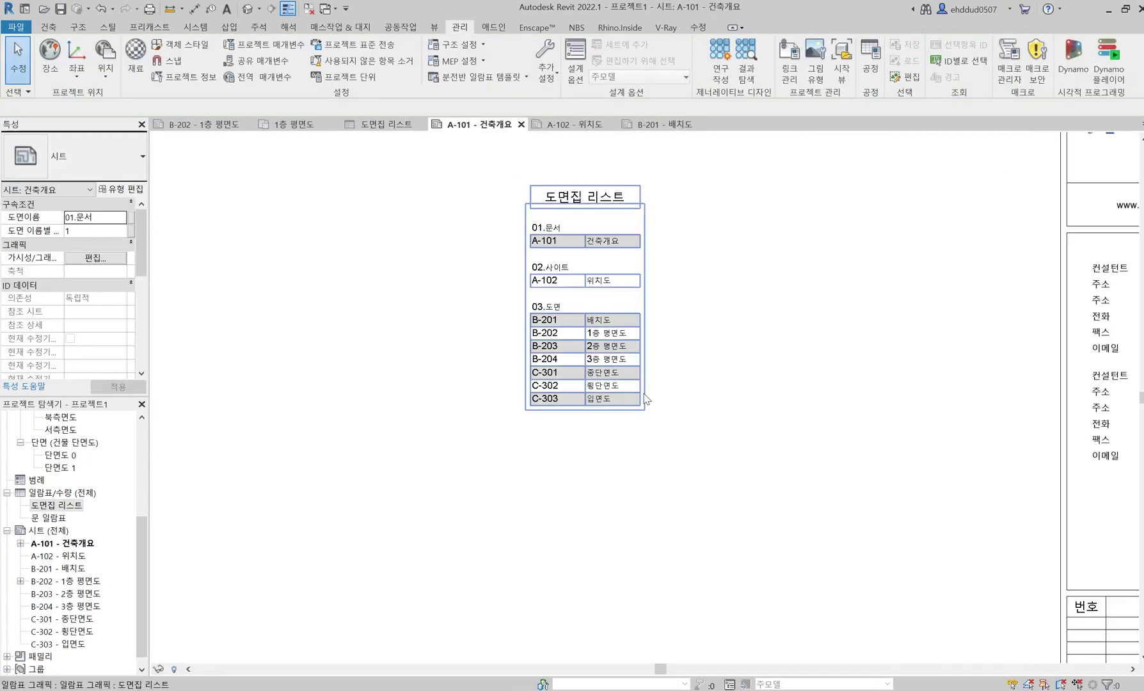
pyautogui.moveTo(684, 449); pyautogui.dragTo(645, 490, button='middle')
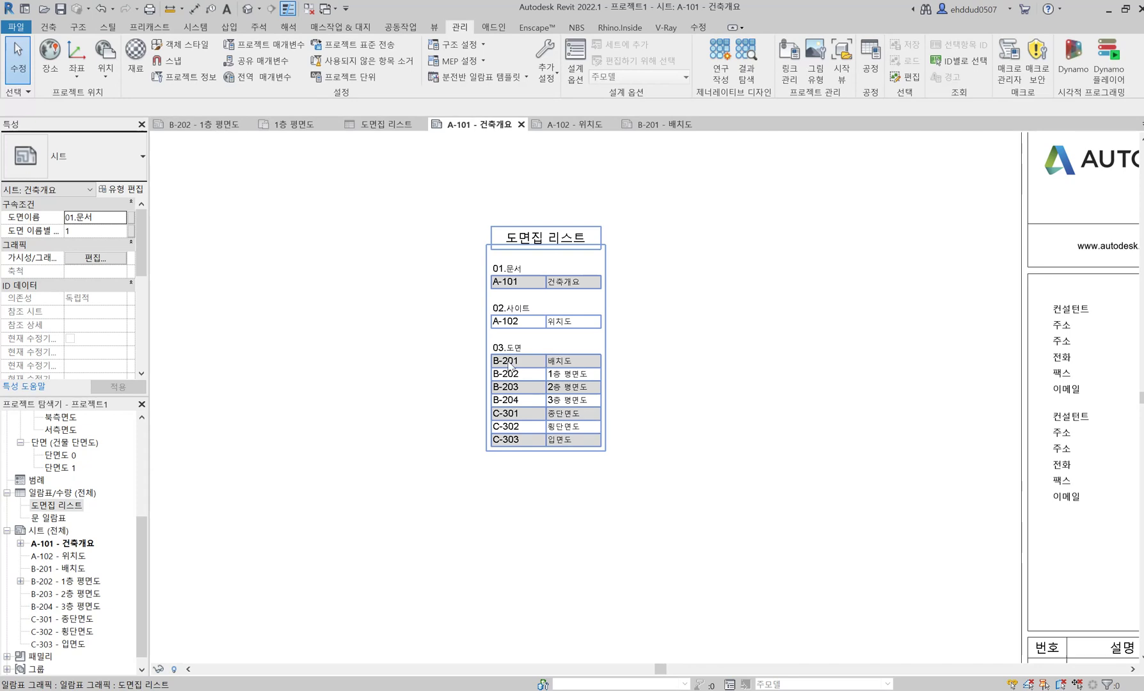
pyautogui.scroll(2, 447, 408)
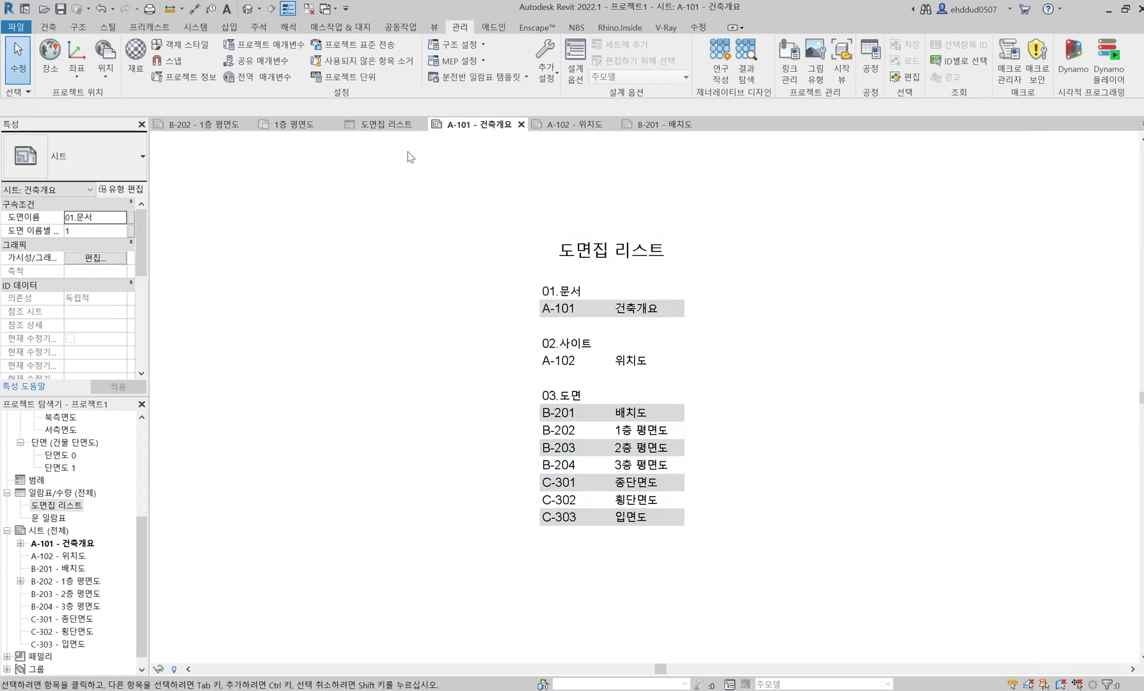
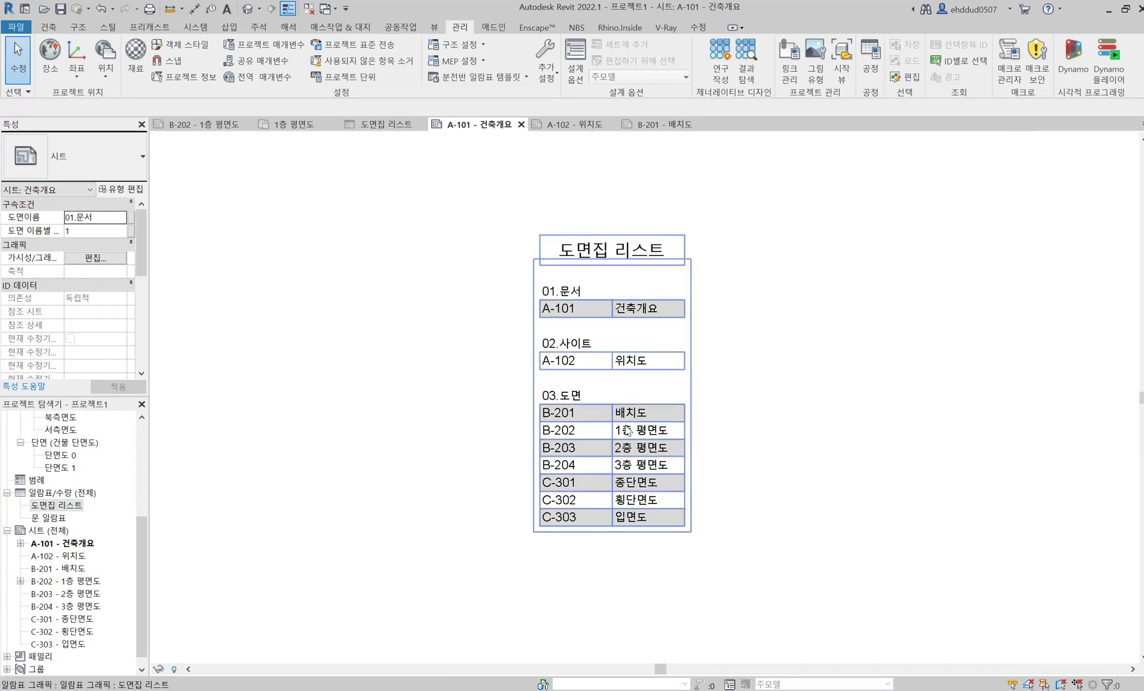
# Turn off the schedule's row shading display on sheets (시트에 행별 음영 구분 표시) and check the list on sheet A-101.
pyautogui.click(364, 125)
pyautogui.click(103, 325)
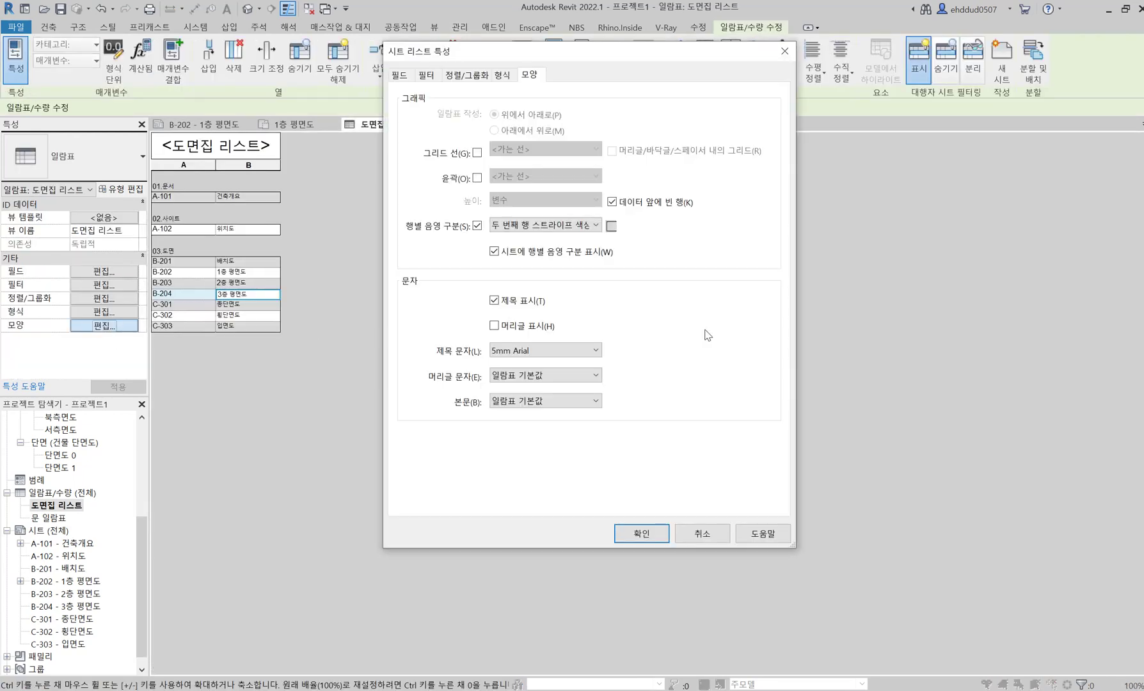
pyautogui.click(553, 228)
pyautogui.click(548, 238)
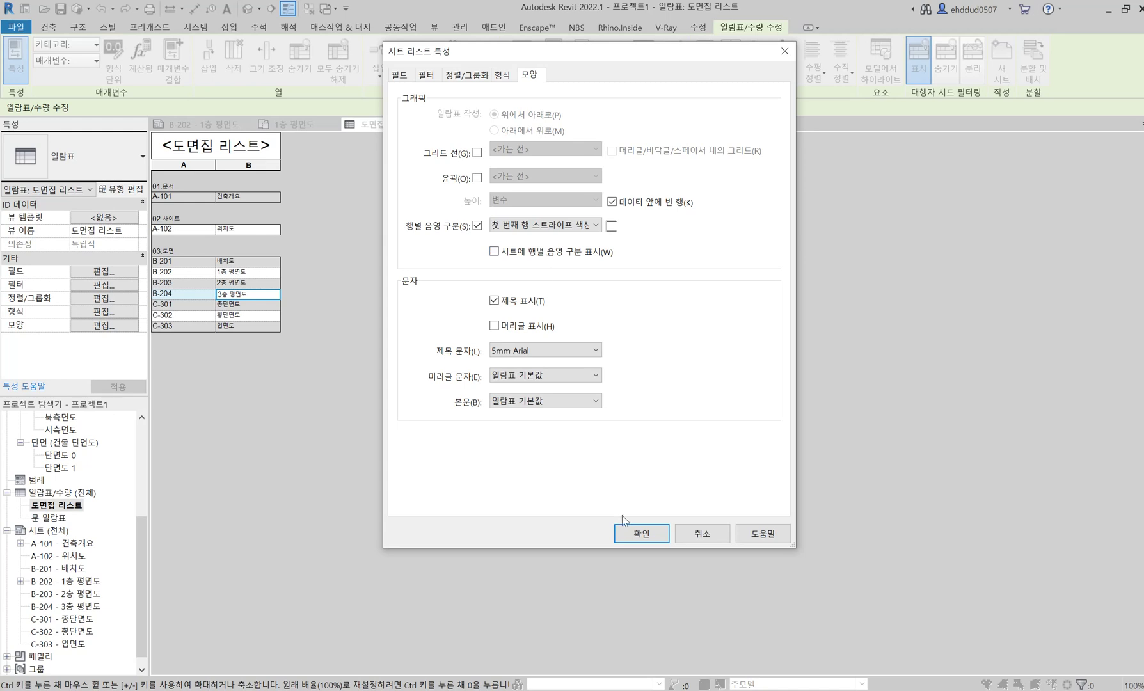
pyautogui.click(642, 533)
pyautogui.click(448, 125)
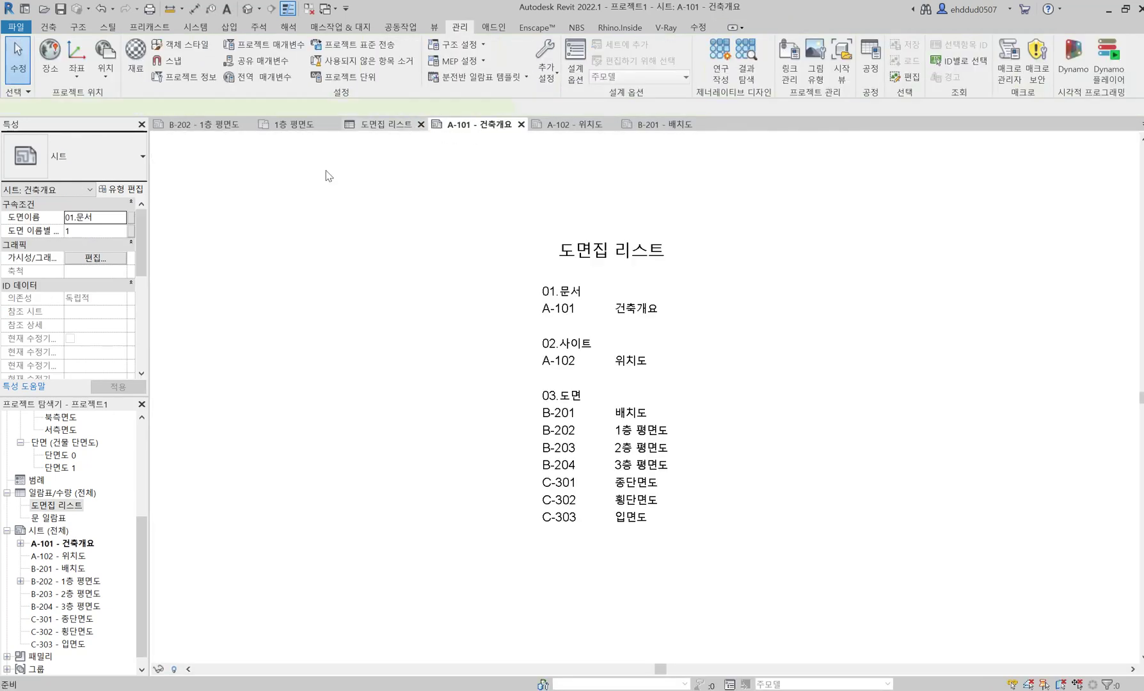
# Turn the schedule's row shading on sheets back on and set the first-row stripe colour to grey RGB 198-198-198.
pyautogui.click(392, 128)
pyautogui.click(104, 325)
pyautogui.click(544, 225)
pyautogui.click(540, 239)
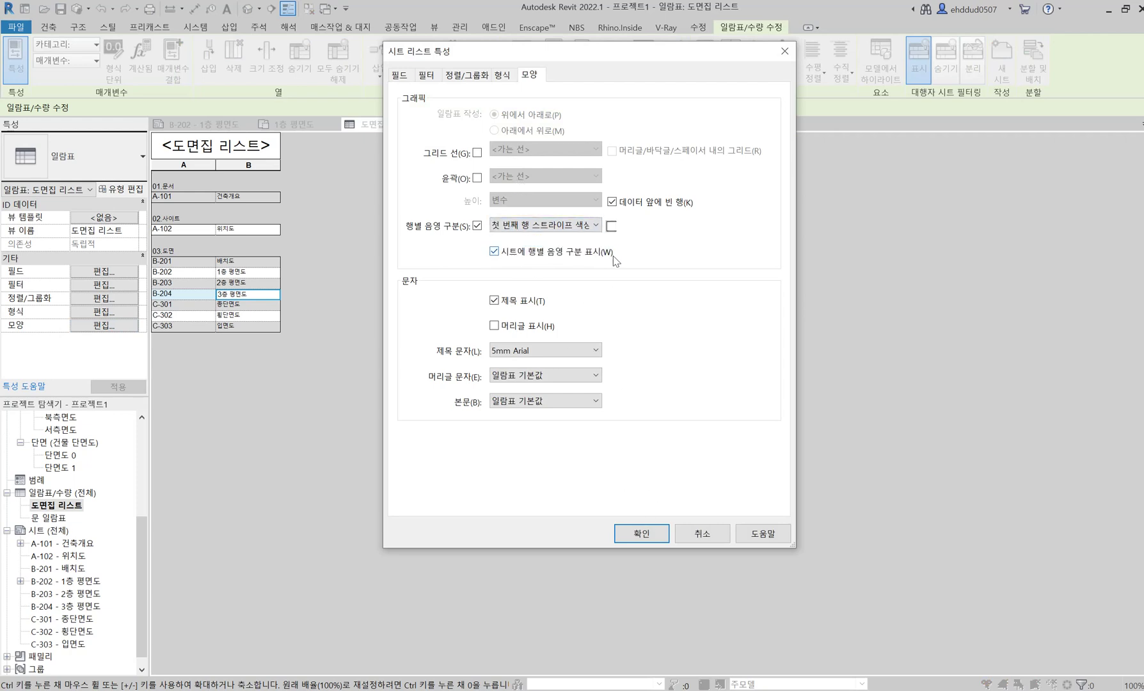
pyautogui.click(611, 225)
pyautogui.click(760, 230)
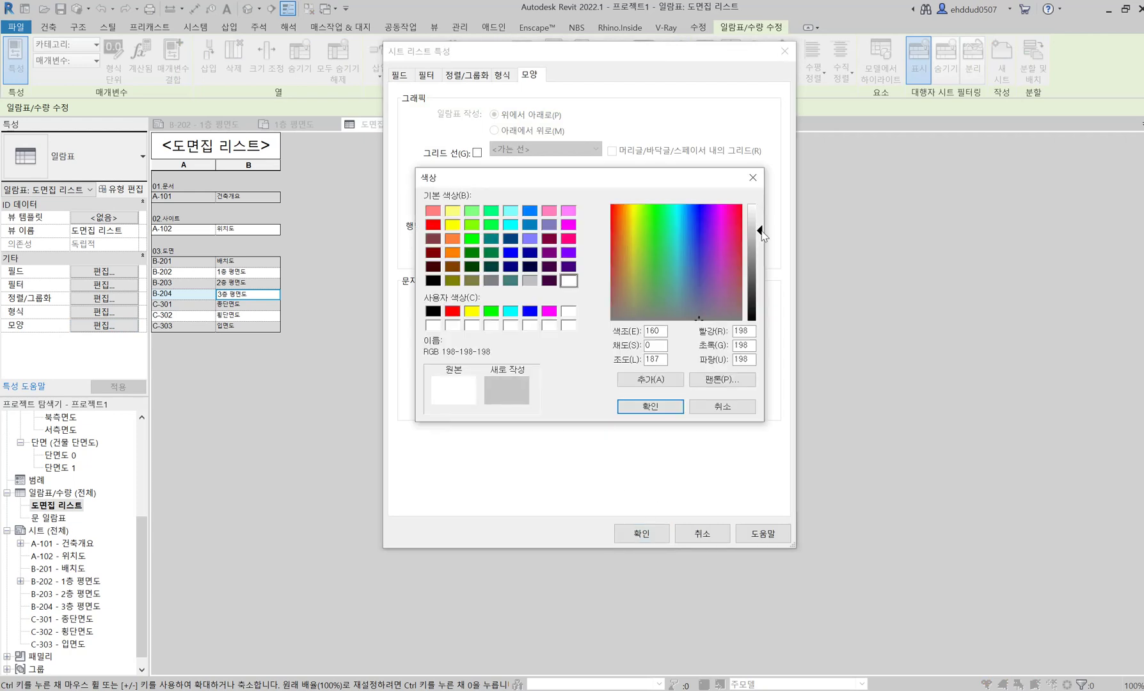
pyautogui.click(650, 407)
# Compare the RGB values of the schedule's second-row and first-row stripe colours.
pyautogui.click(552, 227)
pyautogui.click(555, 249)
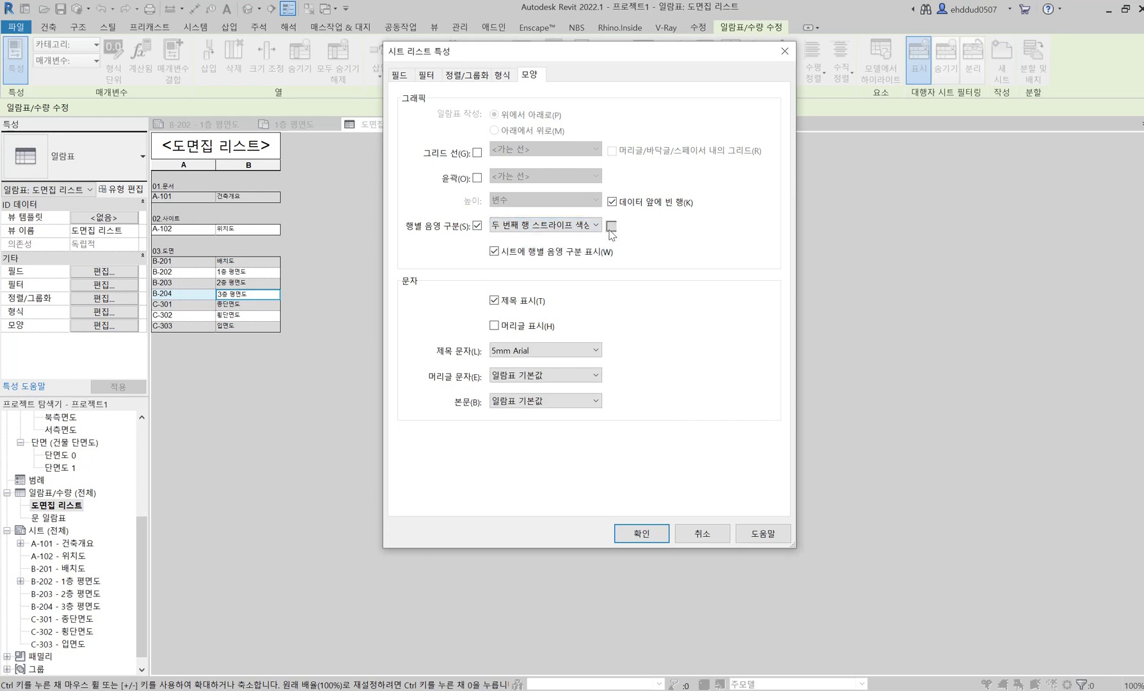
pyautogui.click(611, 226)
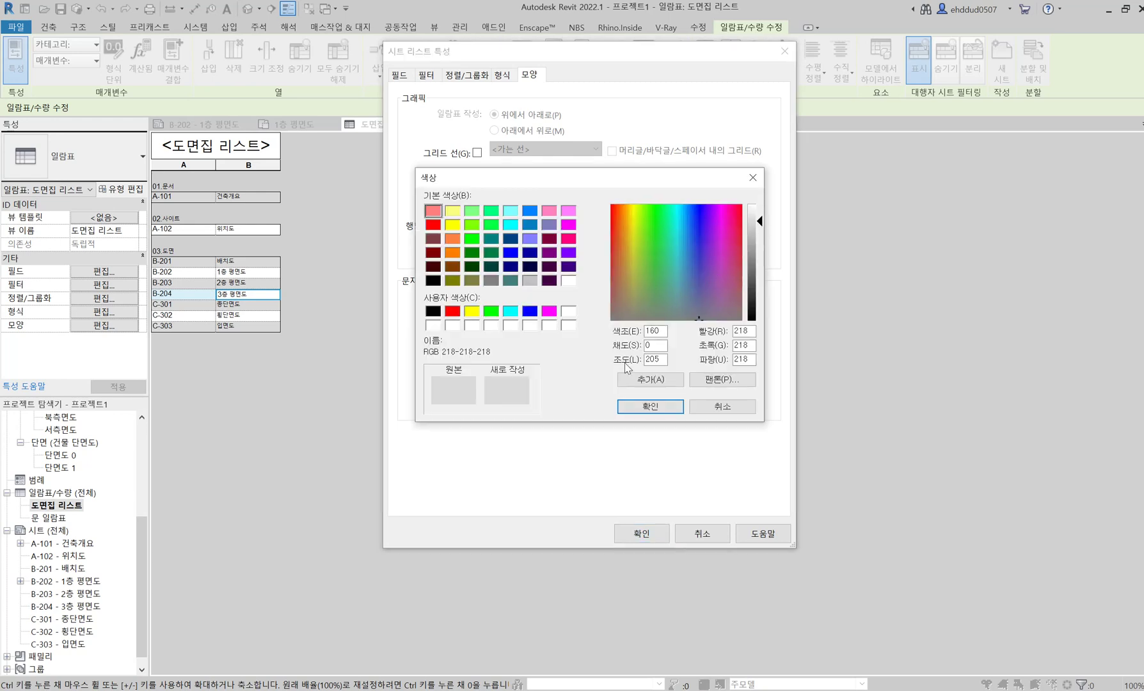
pyautogui.click(650, 407)
pyautogui.click(566, 225)
pyautogui.click(570, 239)
pyautogui.click(611, 226)
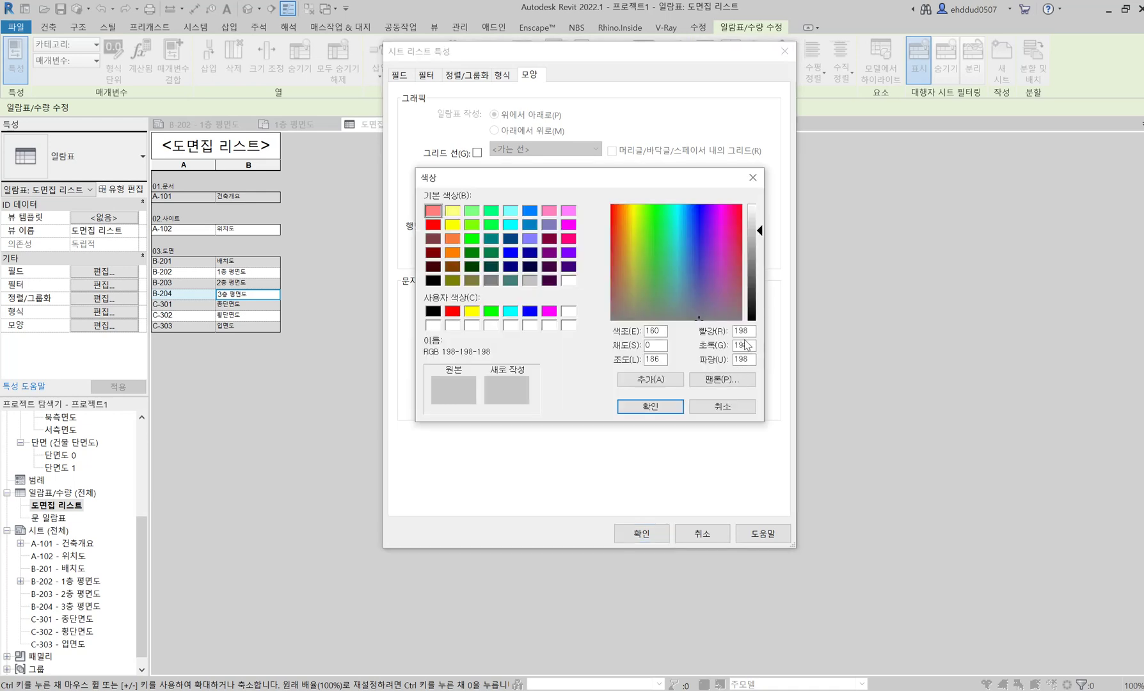
pyautogui.click(651, 406)
# Set the second-row stripe colour to RGB 198-198-198 and check the list on sheet A-101.
pyautogui.click(576, 226)
pyautogui.click(600, 239)
pyautogui.click(611, 225)
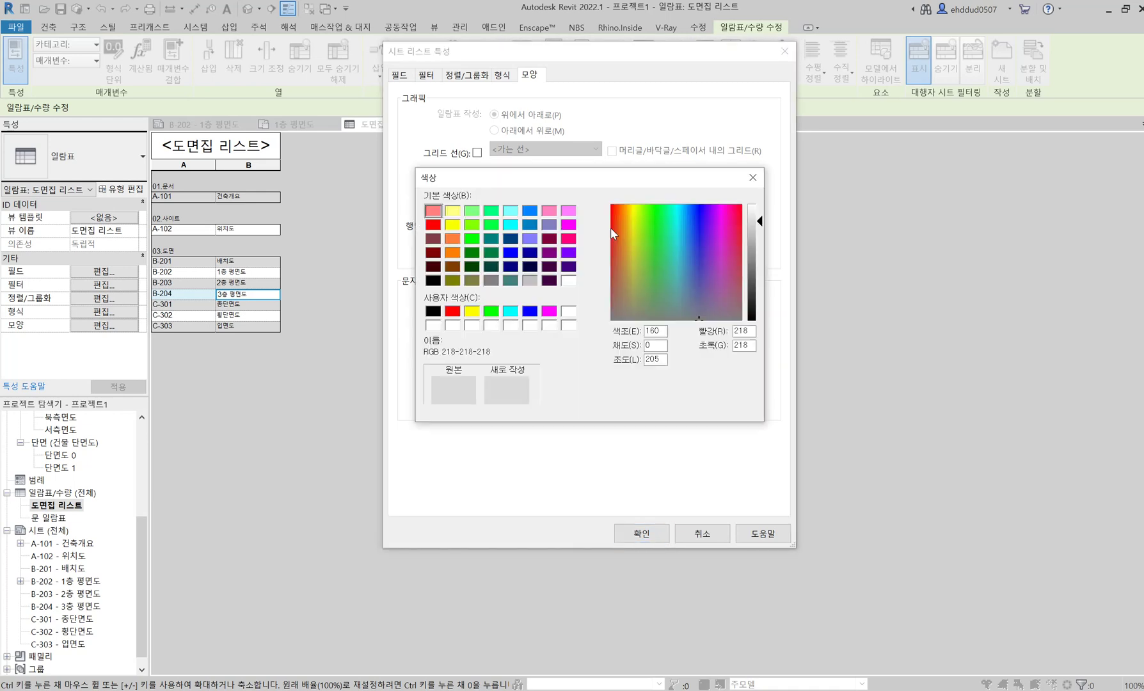
pyautogui.moveTo(751, 332); pyautogui.dragTo(648, 344)
pyautogui.write('198198')
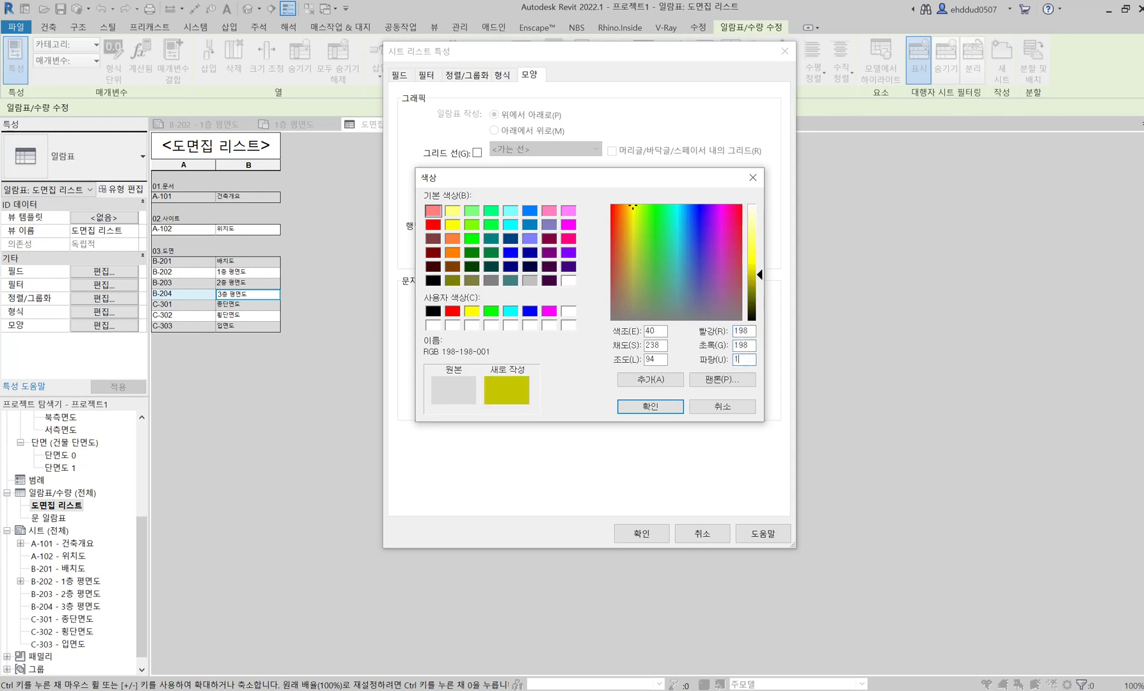
pyautogui.click(650, 406)
pyautogui.click(642, 533)
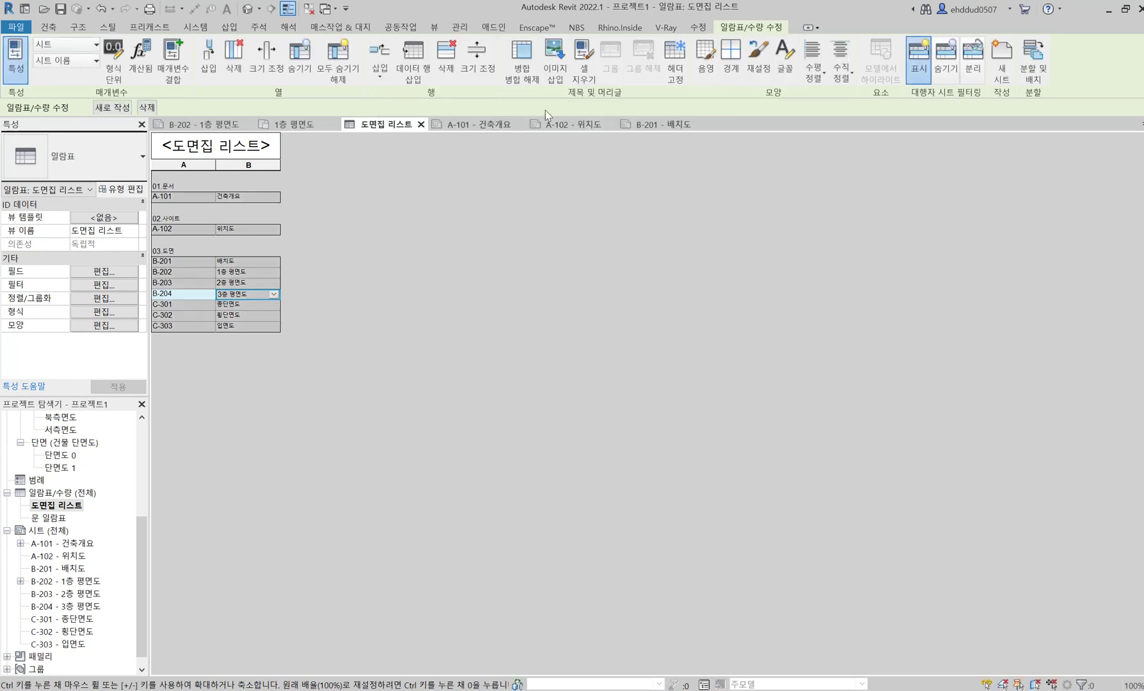
pyautogui.click(476, 124)
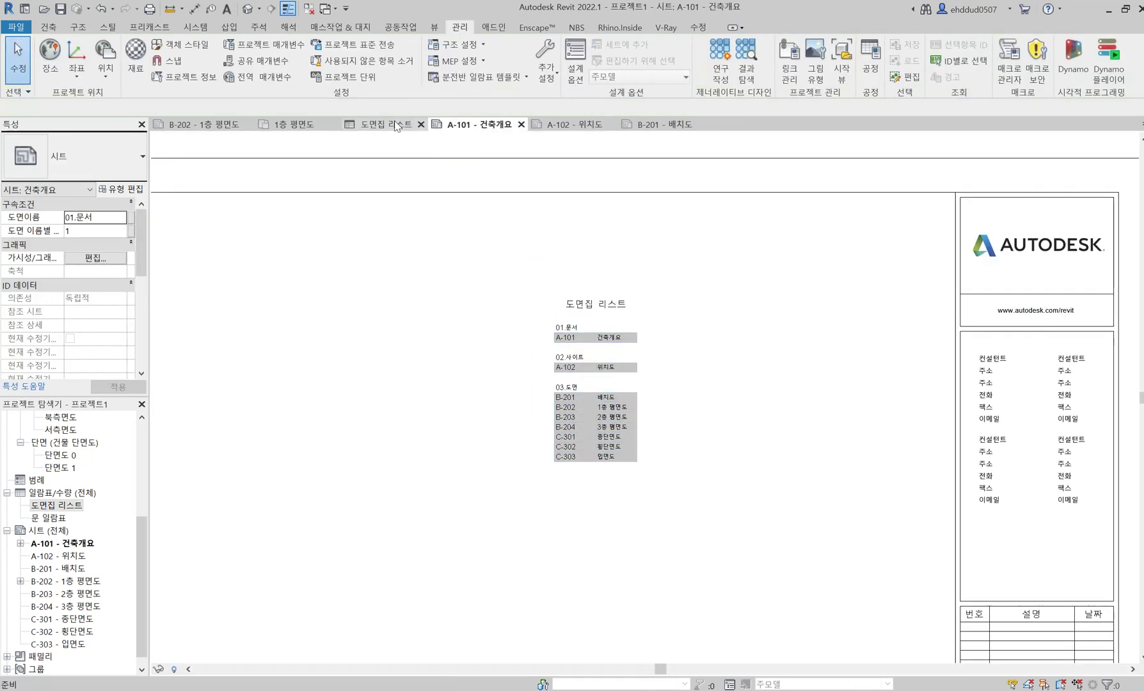
# Set the schedule's second-row stripe colour to light grey RGB 245-245-245.
pyautogui.click(384, 124)
pyautogui.click(104, 325)
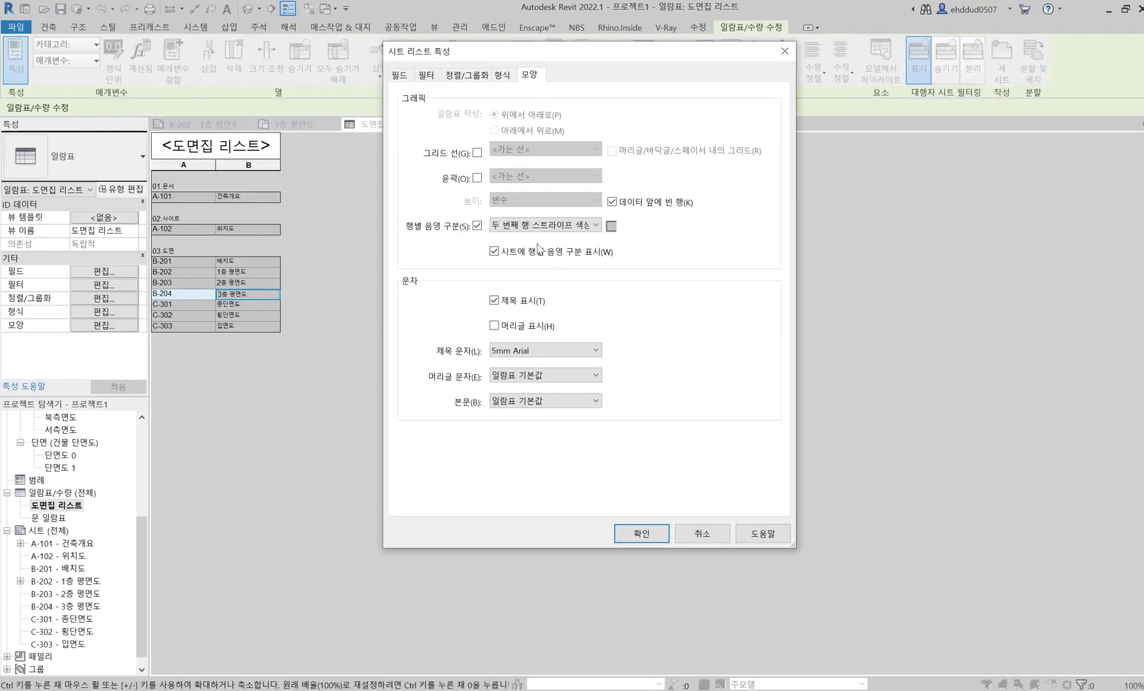
pyautogui.click(611, 225)
pyautogui.doubleClick(742, 331)
pyautogui.write('210')
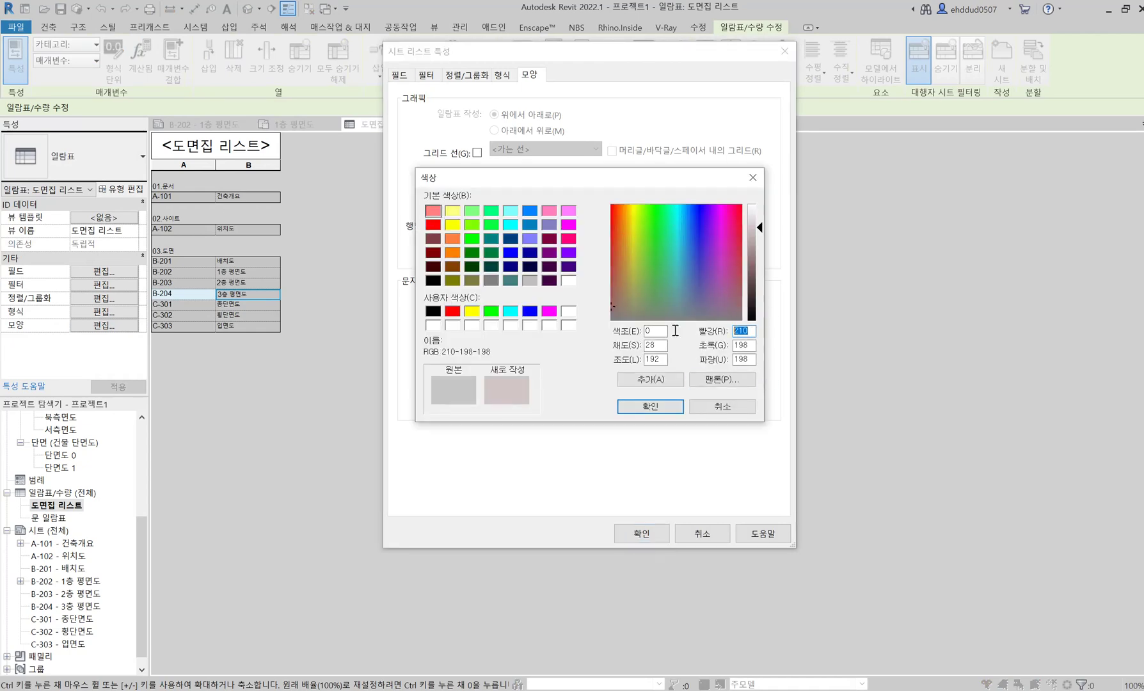
pyautogui.moveTo(758, 227); pyautogui.dragTo(758, 213)
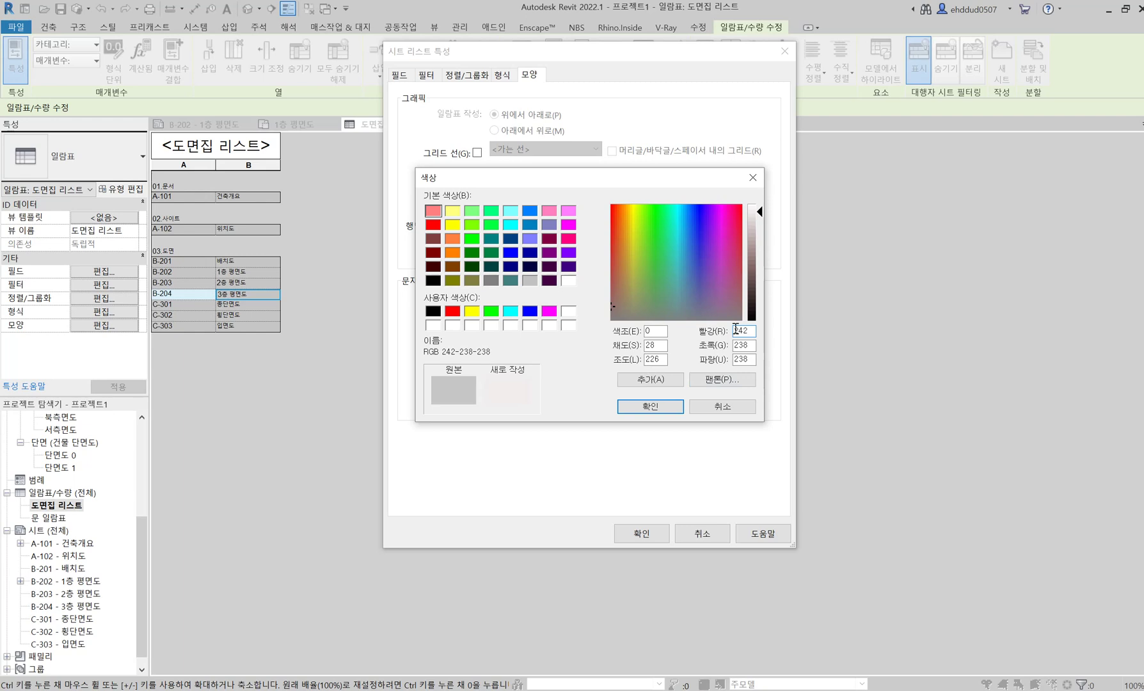
pyautogui.doubleClick(749, 334)
pyautogui.write('245')
pyautogui.doubleClick(743, 345)
pyautogui.write('245')
pyautogui.doubleClick(746, 359)
pyautogui.write('238')
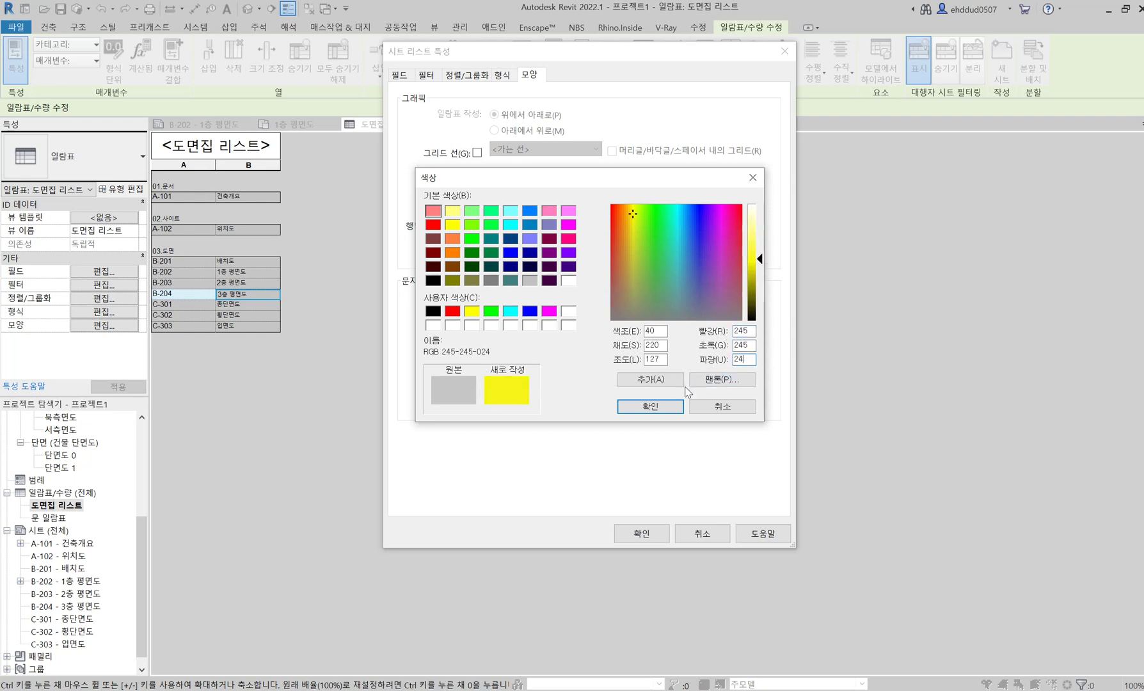
pyautogui.click(650, 407)
# Set the first-row stripe colour to light grey RGB 245-245-245 as well and check the list on sheet A-101.
pyautogui.click(543, 229)
pyautogui.click(543, 238)
pyautogui.click(611, 226)
pyautogui.doubleClick(743, 331)
pyautogui.write('245')
pyautogui.press('Tab')
pyautogui.write('245')
pyautogui.press('Tab')
pyautogui.write('0')
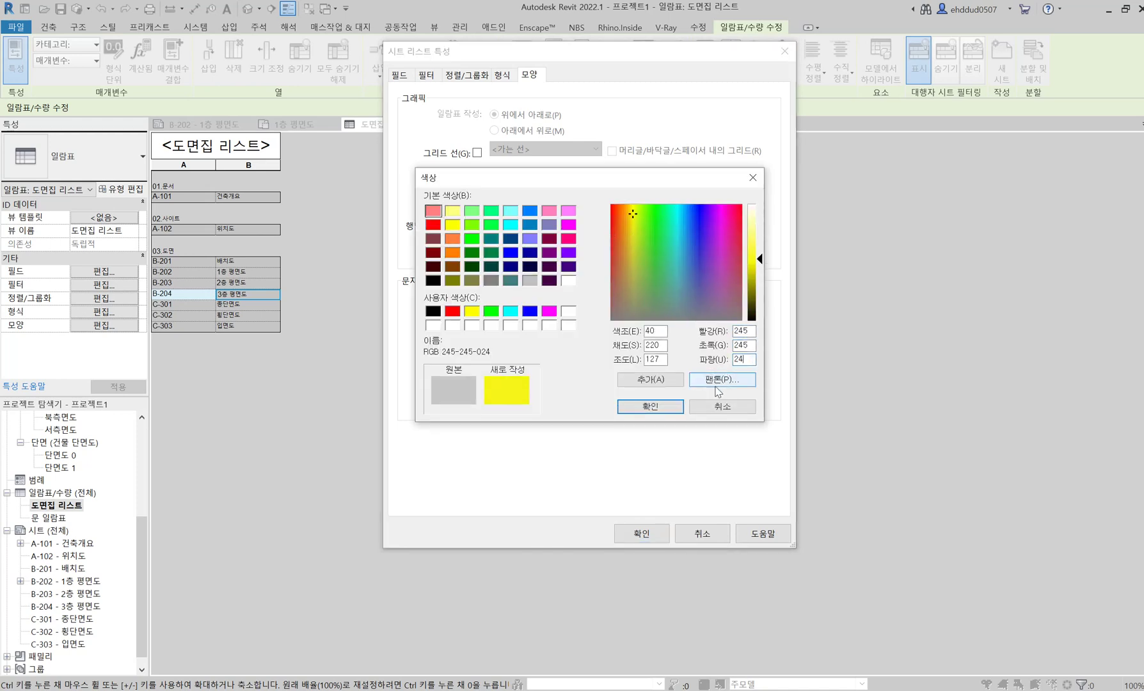
pyautogui.click(650, 406)
pyautogui.click(616, 528)
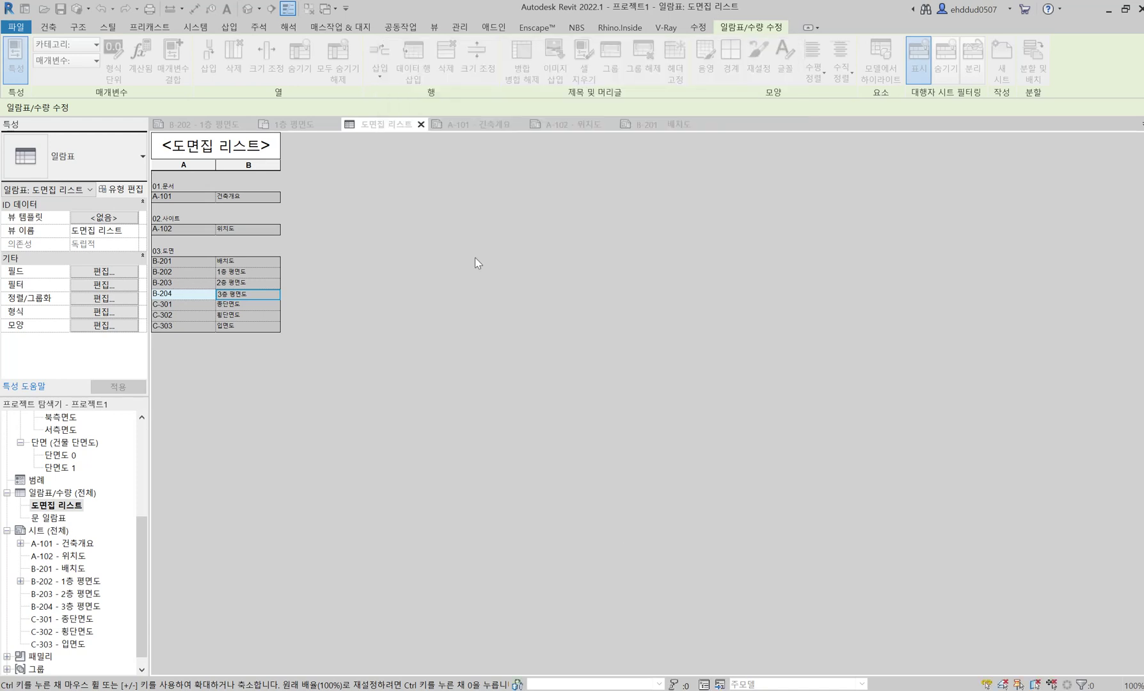
pyautogui.click(472, 124)
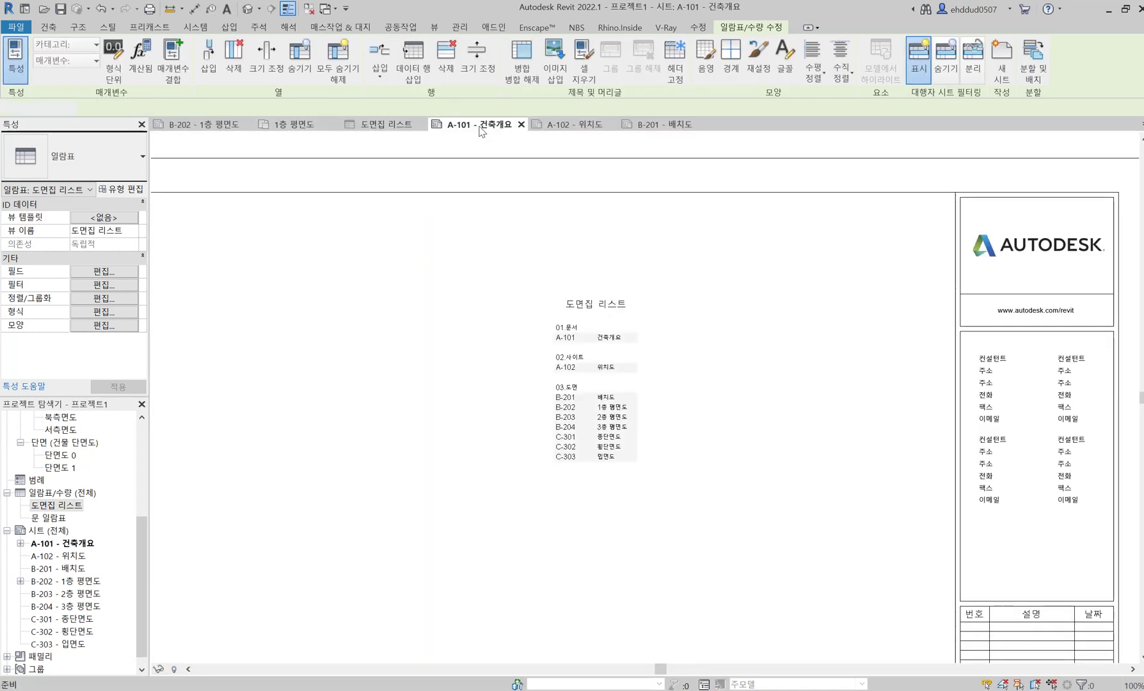
# Examine the shaded list's appearance and its size relative to the title block on sheet A-101.
pyautogui.click(594, 357)
pyautogui.click(680, 373)
pyautogui.scroll(-1, 677, 384)
pyautogui.moveTo(675, 455); pyautogui.dragTo(639, 373, button='middle')
pyautogui.scroll(-2, 542, 492)
pyautogui.scroll(3, 566, 451)
pyautogui.scroll(-2, 602, 404)
pyautogui.click(578, 393)
pyautogui.scroll(-3, 679, 351)
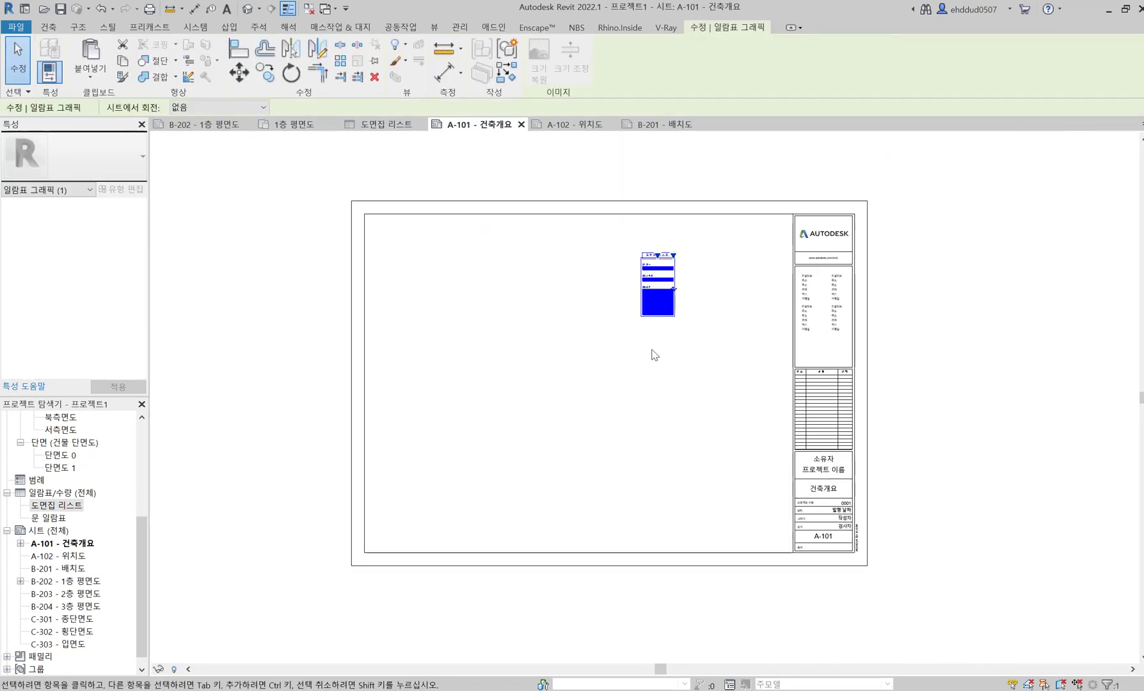
pyautogui.click(675, 359)
pyautogui.scroll(2, 687, 339)
pyautogui.click(670, 311)
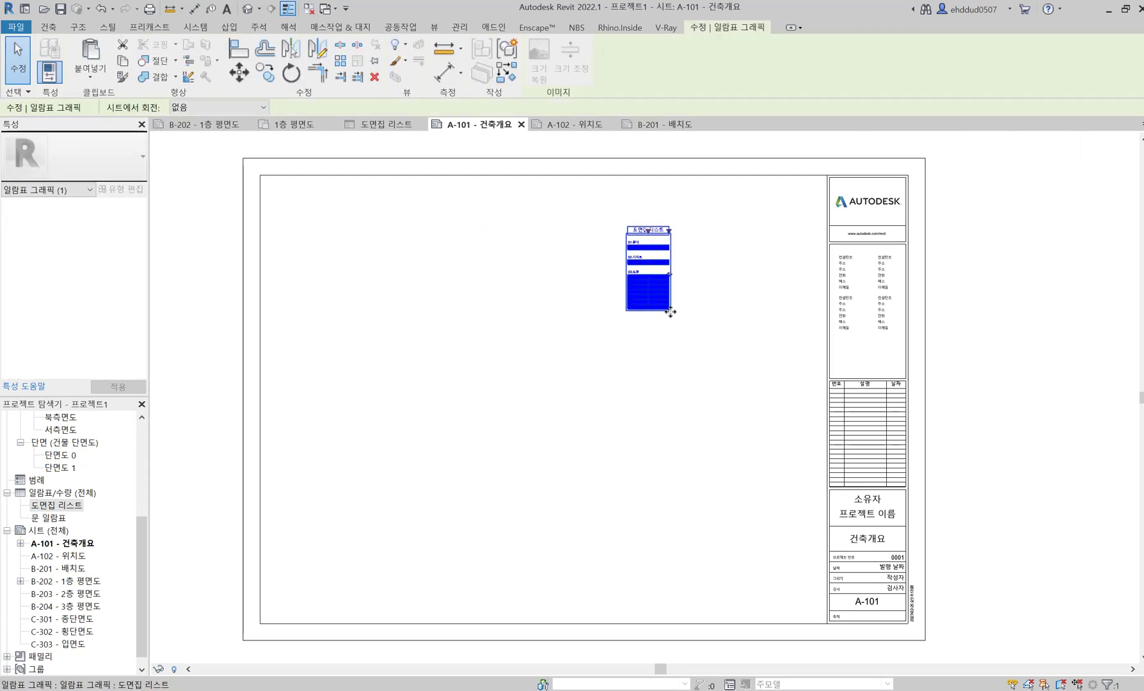
pyautogui.scroll(4, 683, 287)
pyautogui.scroll(-3, 701, 338)
pyautogui.click(701, 343)
pyautogui.scroll(-2, 701, 344)
pyautogui.moveTo(702, 342); pyautogui.dragTo(718, 286, button='middle')
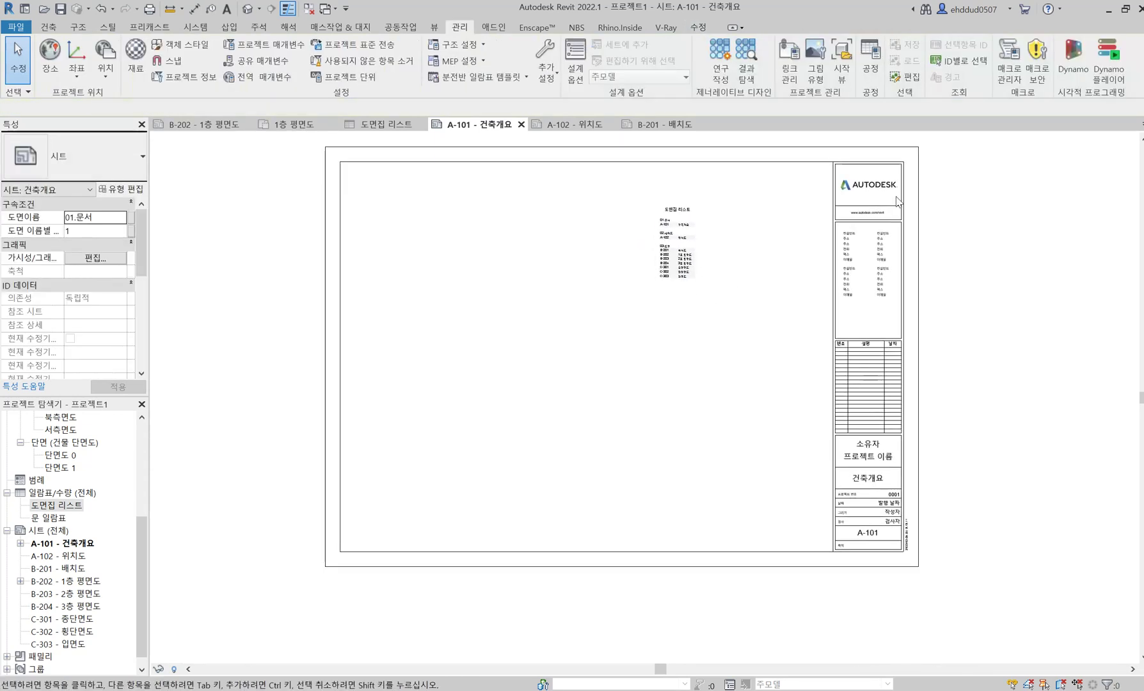
# Open the placed schedule from sheet A-101 and set its body text (본문) to 3.5mm Arial.
pyautogui.scroll(3, 694, 230)
pyautogui.click(673, 306)
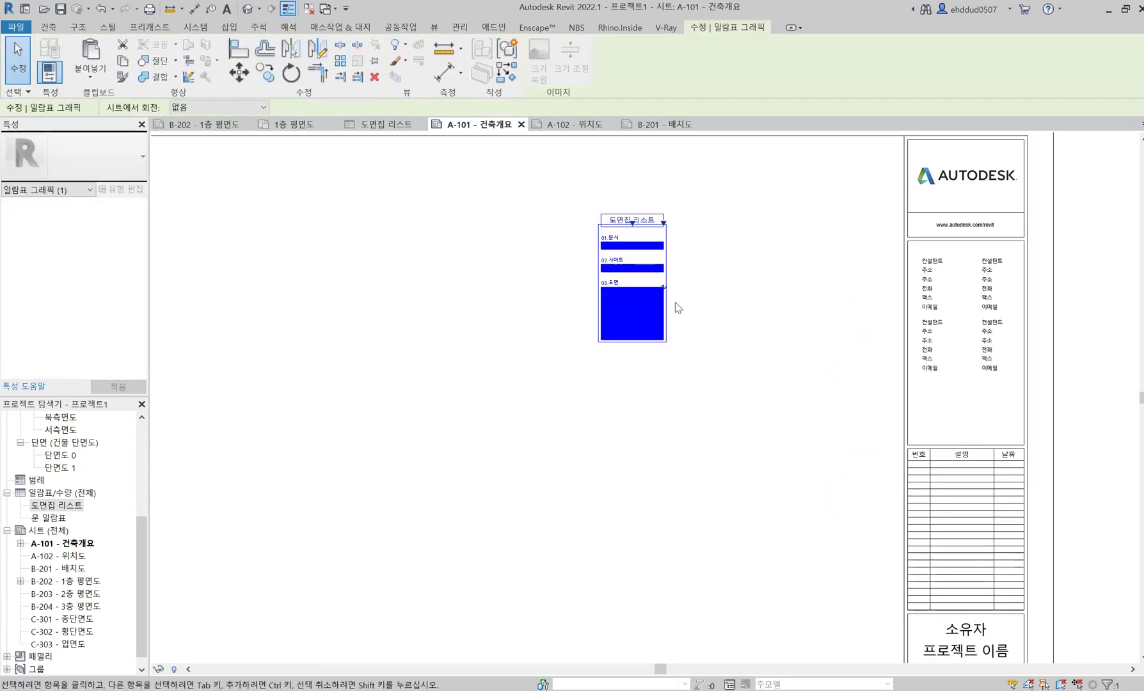
pyautogui.doubleClick(672, 306)
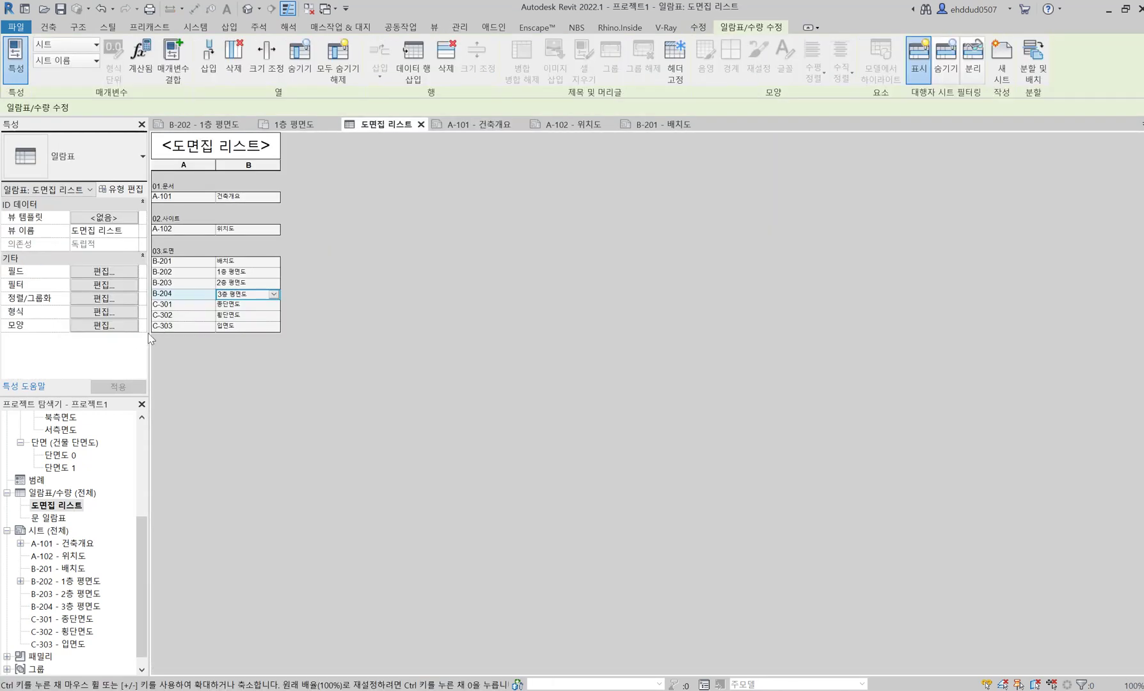
pyautogui.click(103, 325)
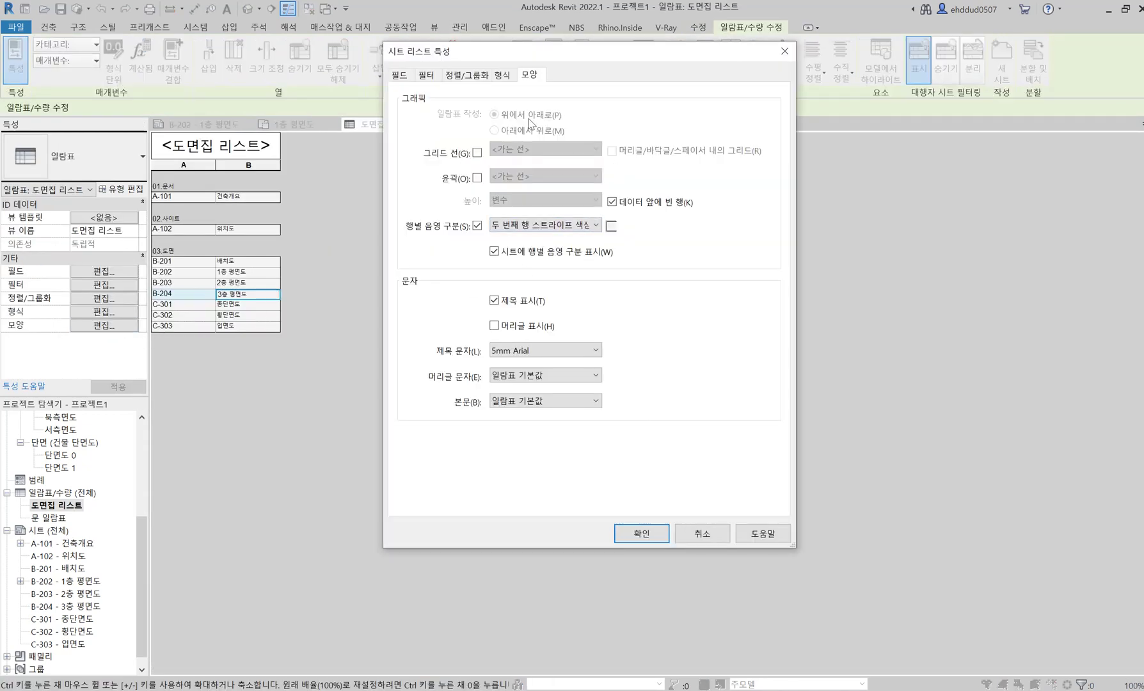
pyautogui.click(501, 75)
pyautogui.click(530, 74)
pyautogui.click(525, 401)
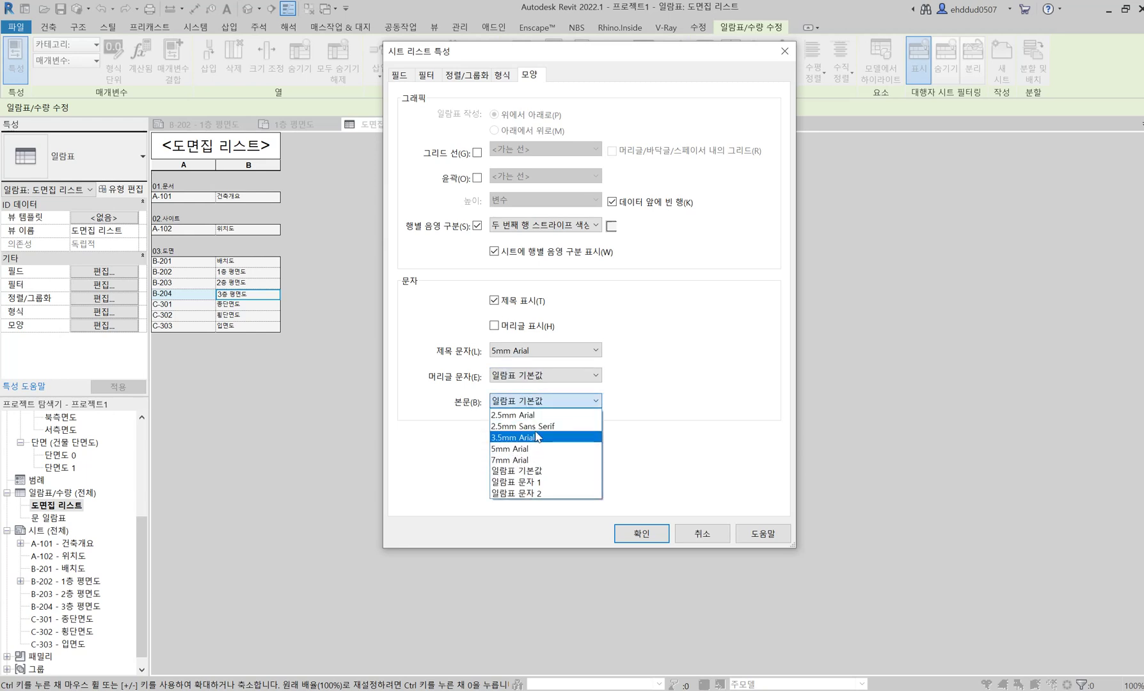
pyautogui.click(536, 437)
# Set the schedule's title text (제목 문자) to 7mm Arial and check the list on sheet A-101.
pyautogui.click(544, 350)
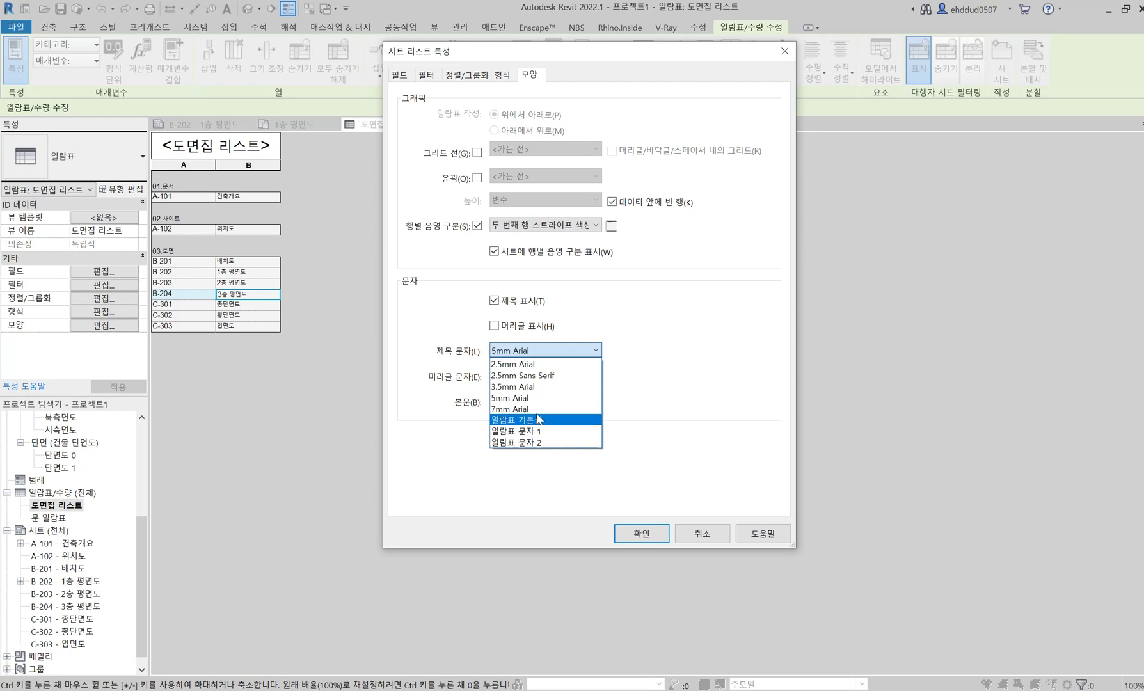
pyautogui.click(541, 410)
pyautogui.click(642, 533)
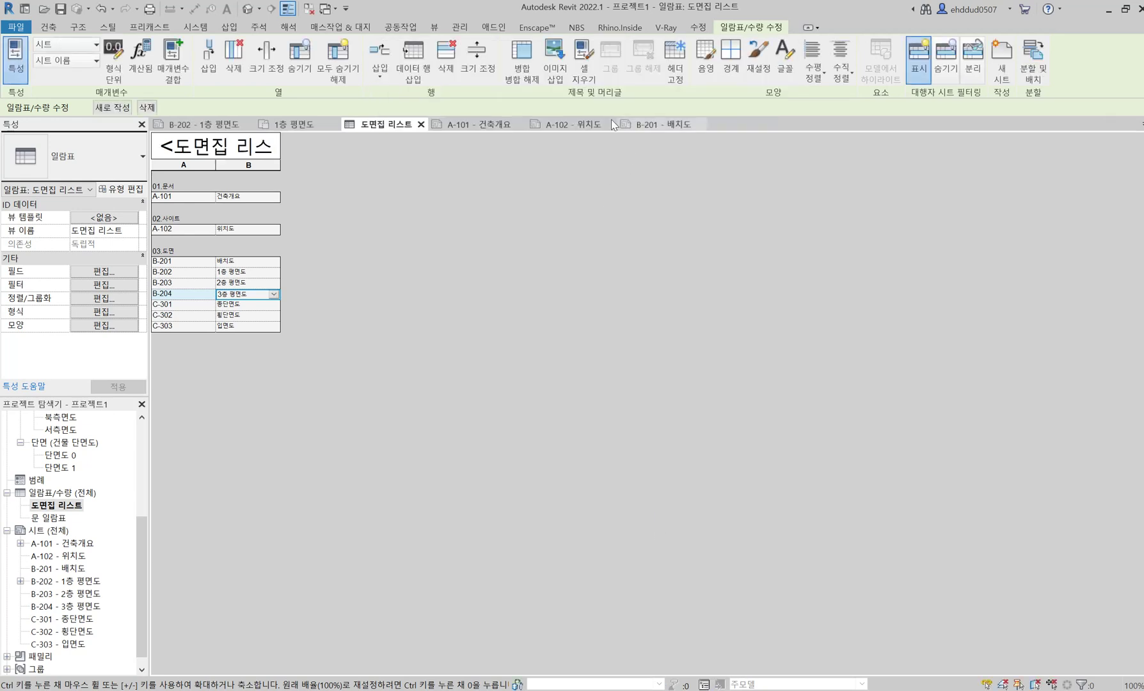
pyautogui.click(288, 126)
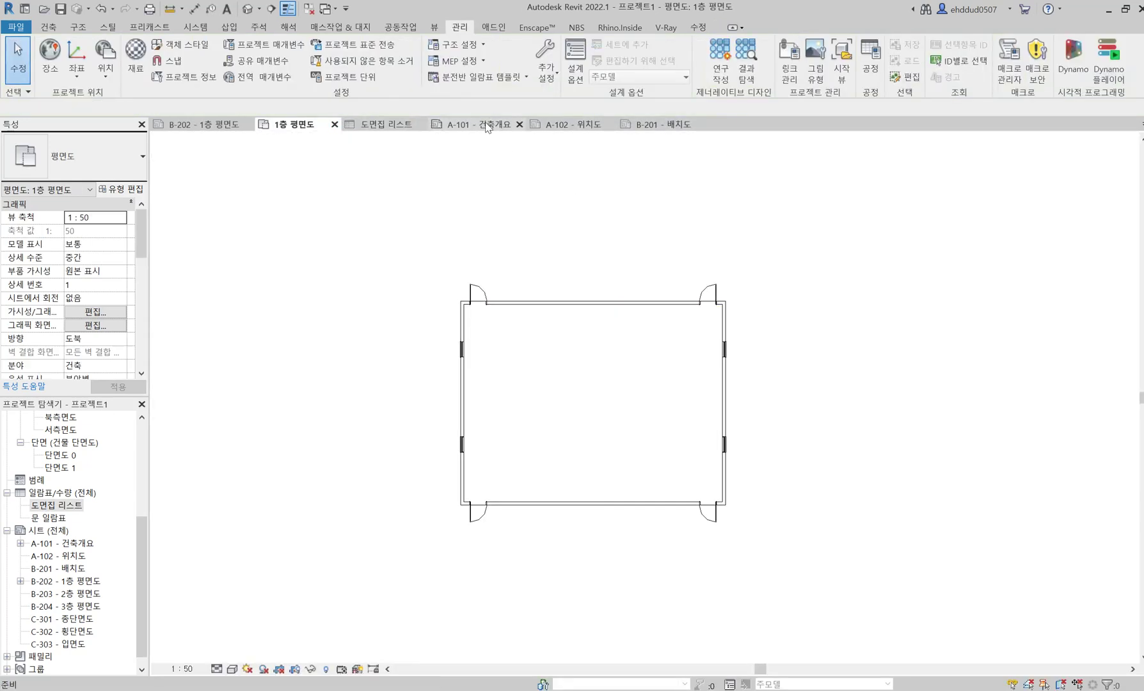
pyautogui.click(435, 126)
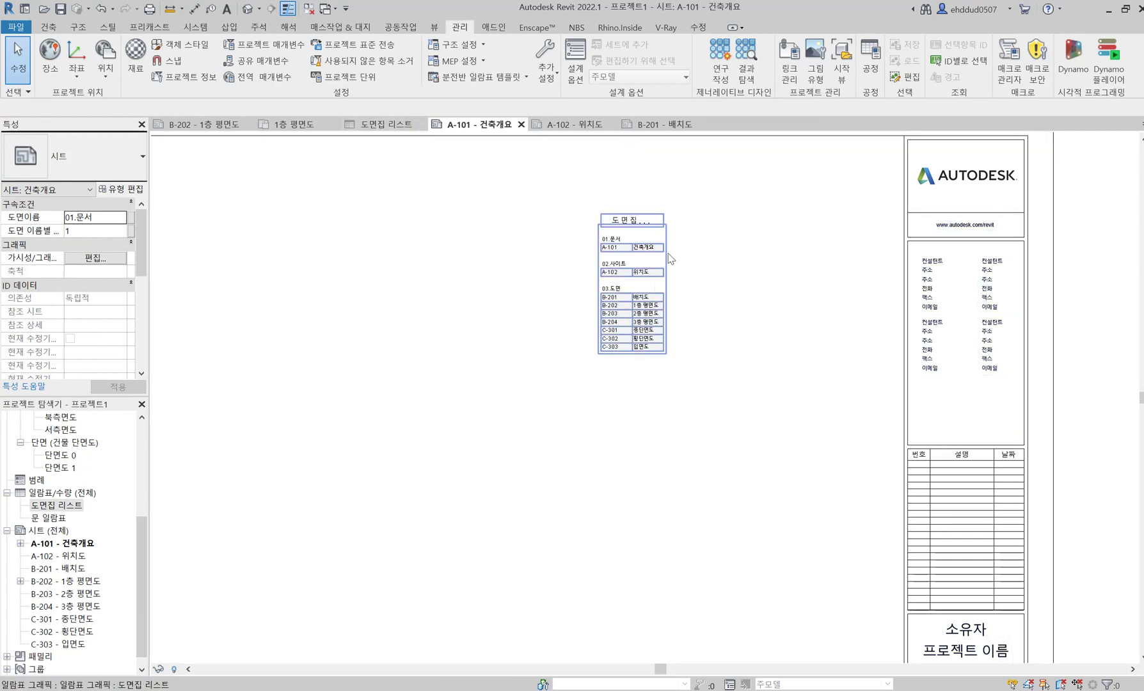
# Widen the second column of the list on sheet A-101 until the full title 도면집 리스트 fits.
pyautogui.click(652, 243)
pyautogui.moveTo(664, 223); pyautogui.dragTo(723, 225)
pyautogui.click(733, 235)
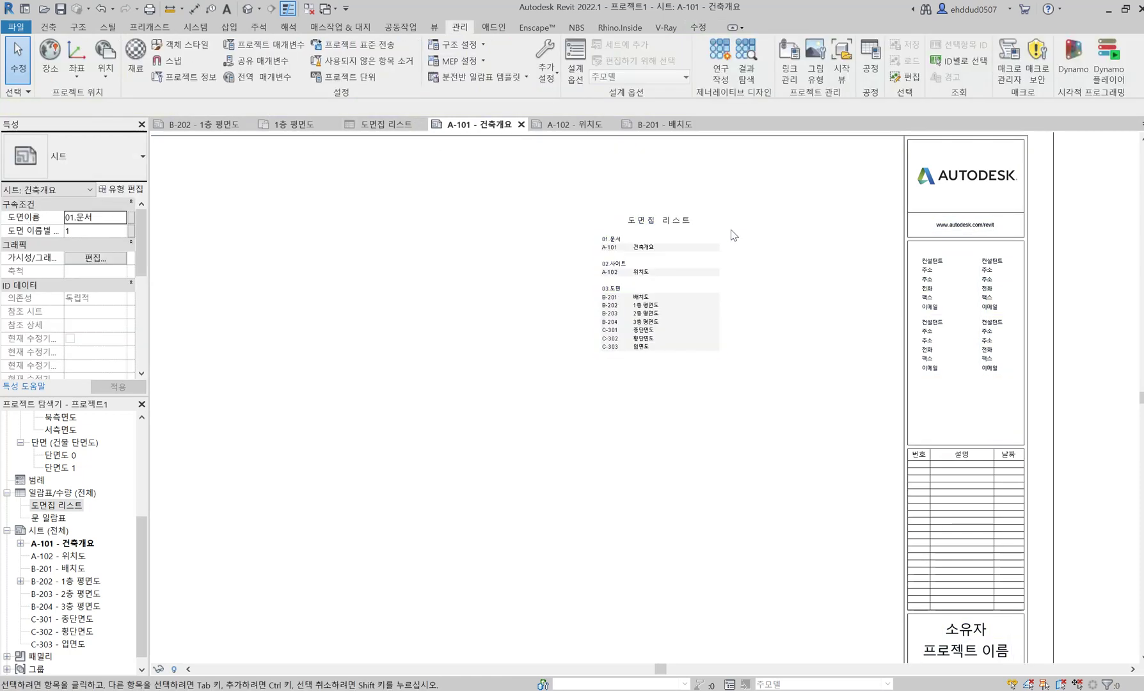
# Set the 도면집 리스트 schedule's body text (본문) to 5mm Arial and check the list on sheet A-101.
pyautogui.click(380, 128)
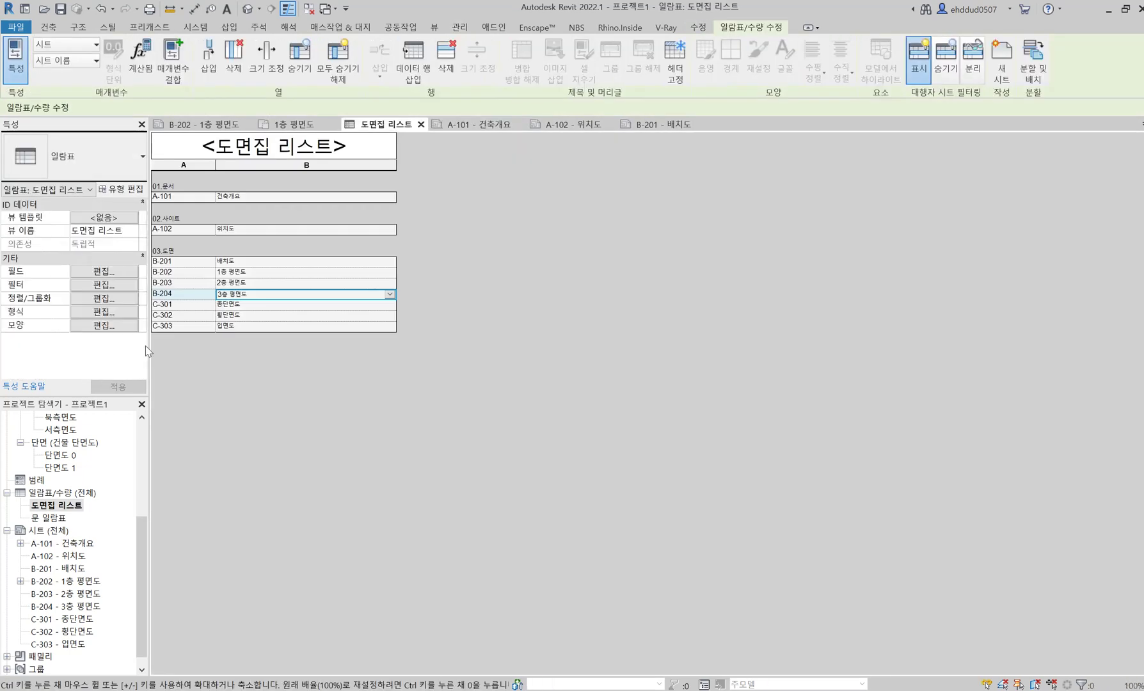
pyautogui.click(108, 324)
pyautogui.click(544, 401)
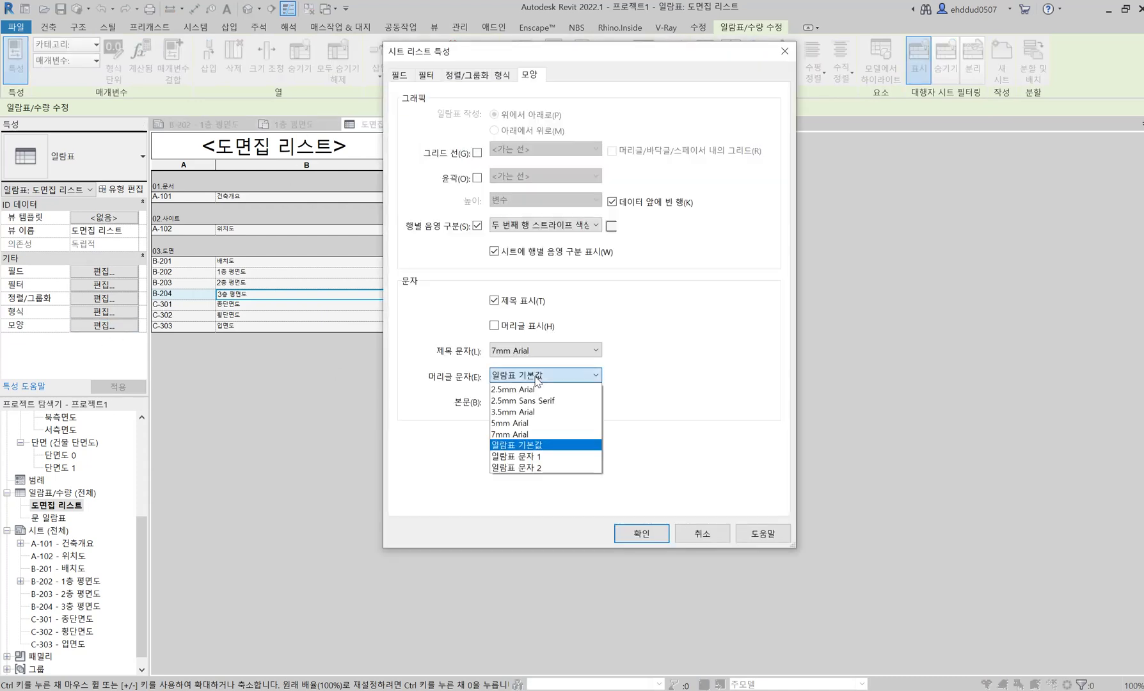
pyautogui.click(516, 449)
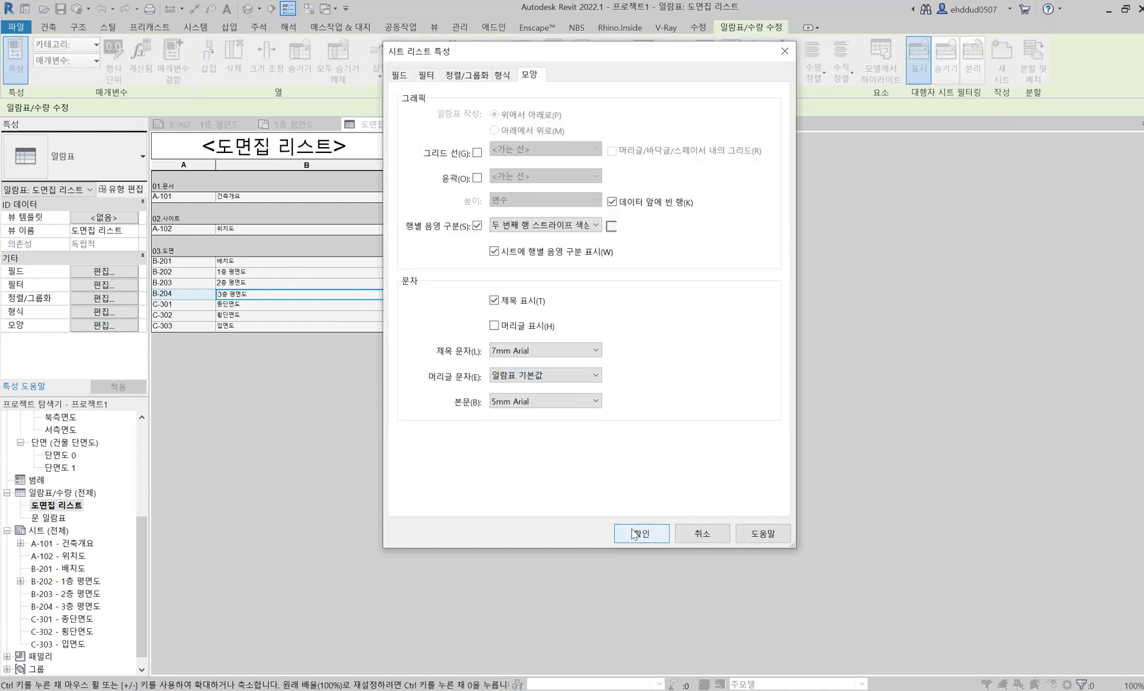
pyautogui.click(642, 533)
pyautogui.click(484, 127)
pyautogui.moveTo(743, 289); pyautogui.dragTo(609, 350, button='middle')
pyautogui.scroll(1, 609, 349)
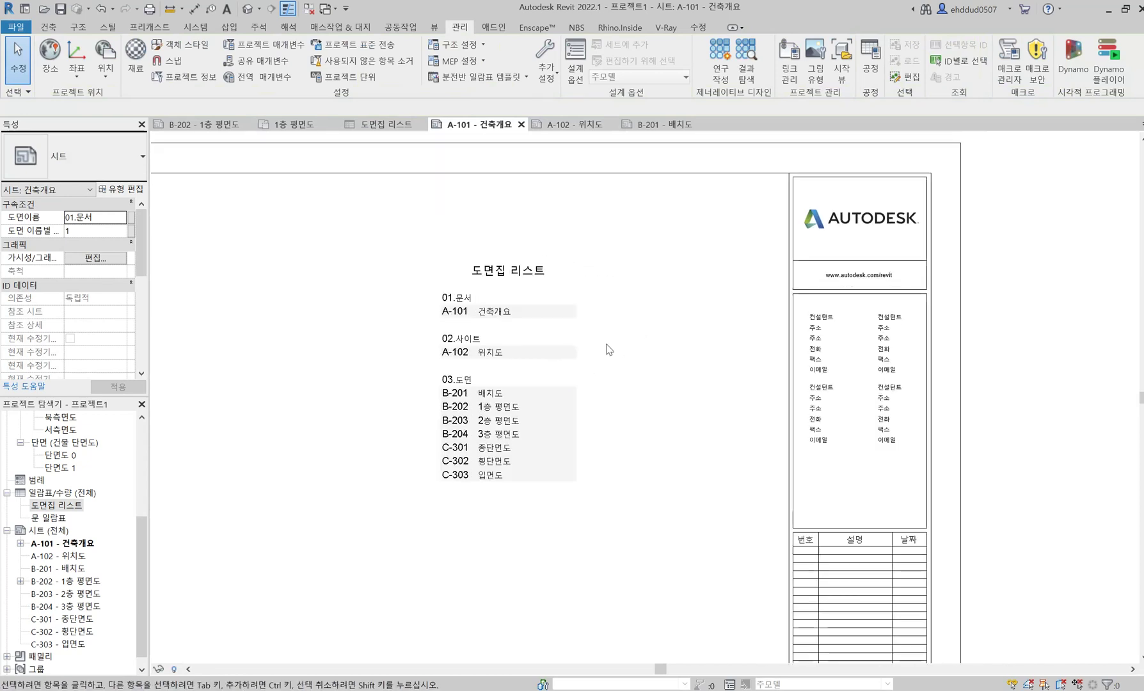
pyautogui.scroll(1, 555, 307)
pyautogui.scroll(-2, 590, 384)
pyautogui.scroll(2, 585, 327)
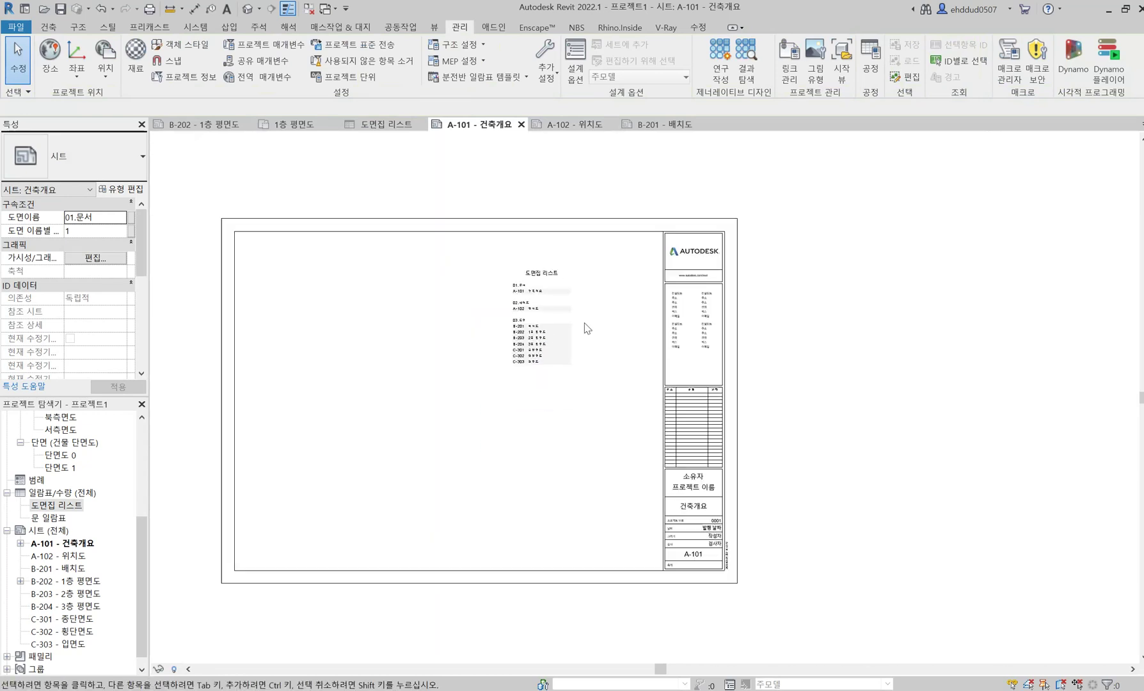
# Narrow the second column of the list on sheet A-101 to just beyond the title 도면집 리스트.
pyautogui.click(578, 316)
pyautogui.scroll(2, 562, 251)
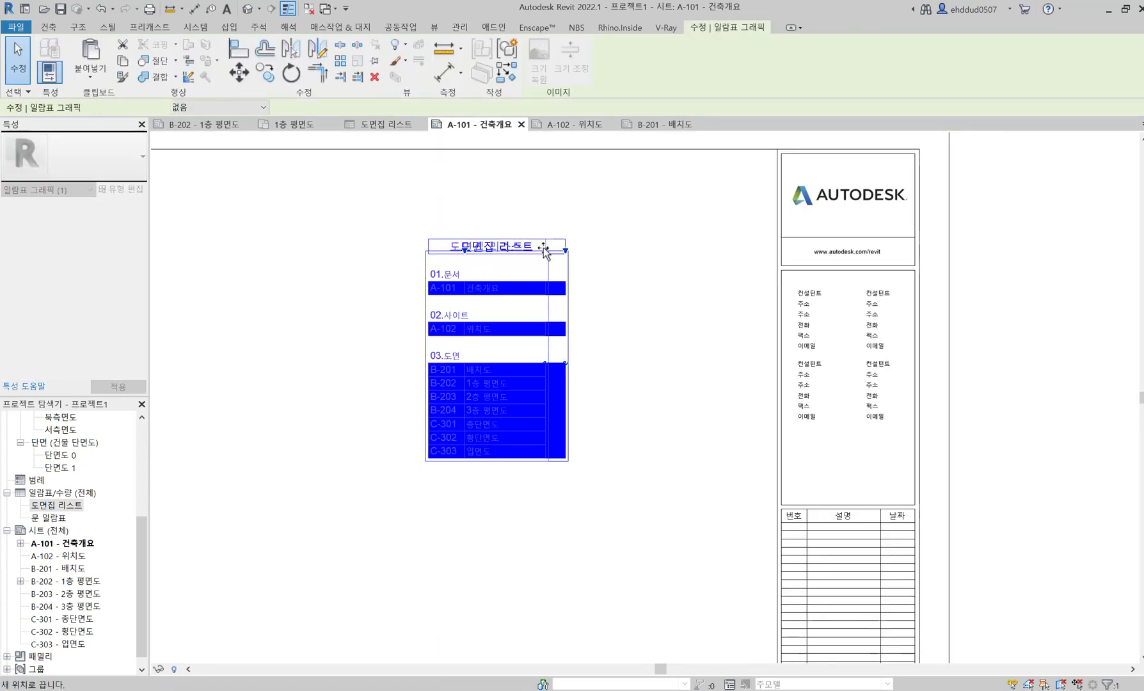
pyautogui.press('Escape')
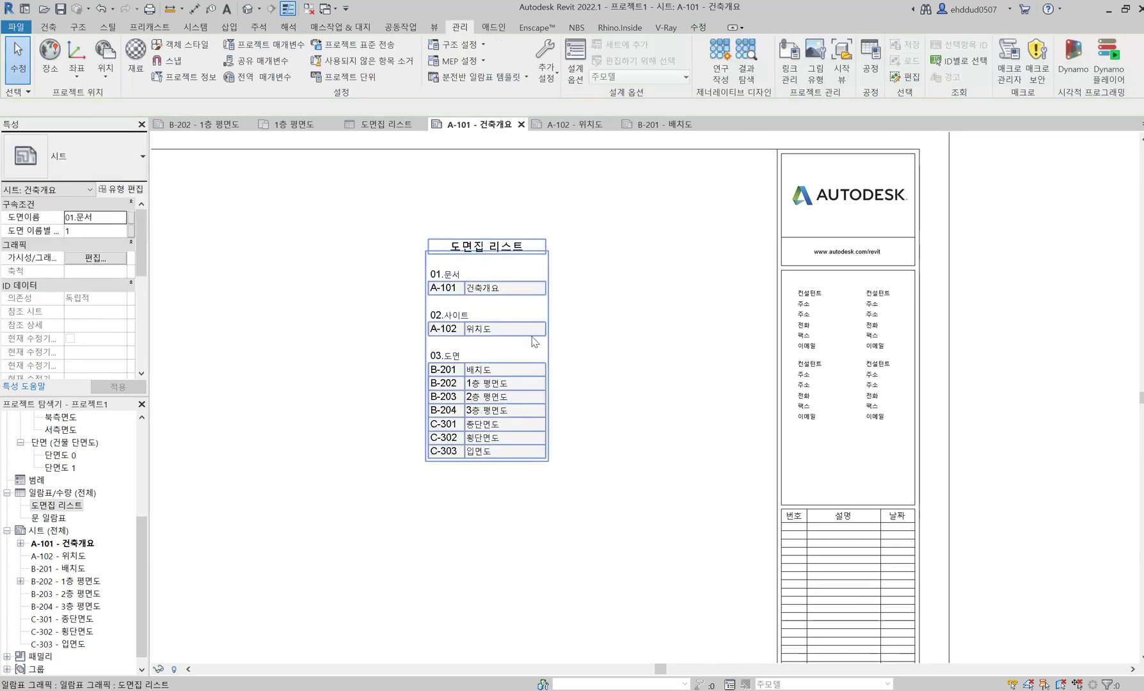
# Try the list near the middle of sheet A-101, then move it back toward the upper part of the sheet.
pyautogui.click(535, 342)
pyautogui.scroll(-3, 629, 312)
pyautogui.press('Escape')
pyautogui.scroll(1, 602, 262)
pyautogui.click(602, 263)
pyautogui.moveTo(603, 262); pyautogui.dragTo(532, 355)
pyautogui.press('Escape')
pyautogui.scroll(2, 524, 358)
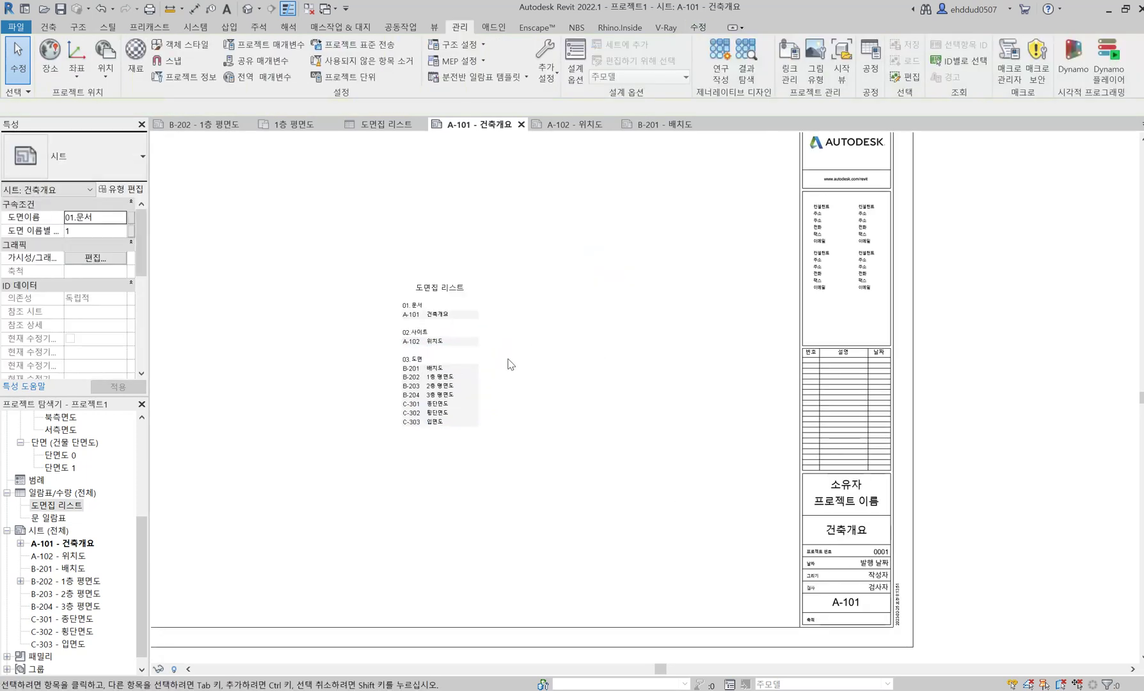
pyautogui.scroll(-2, 511, 363)
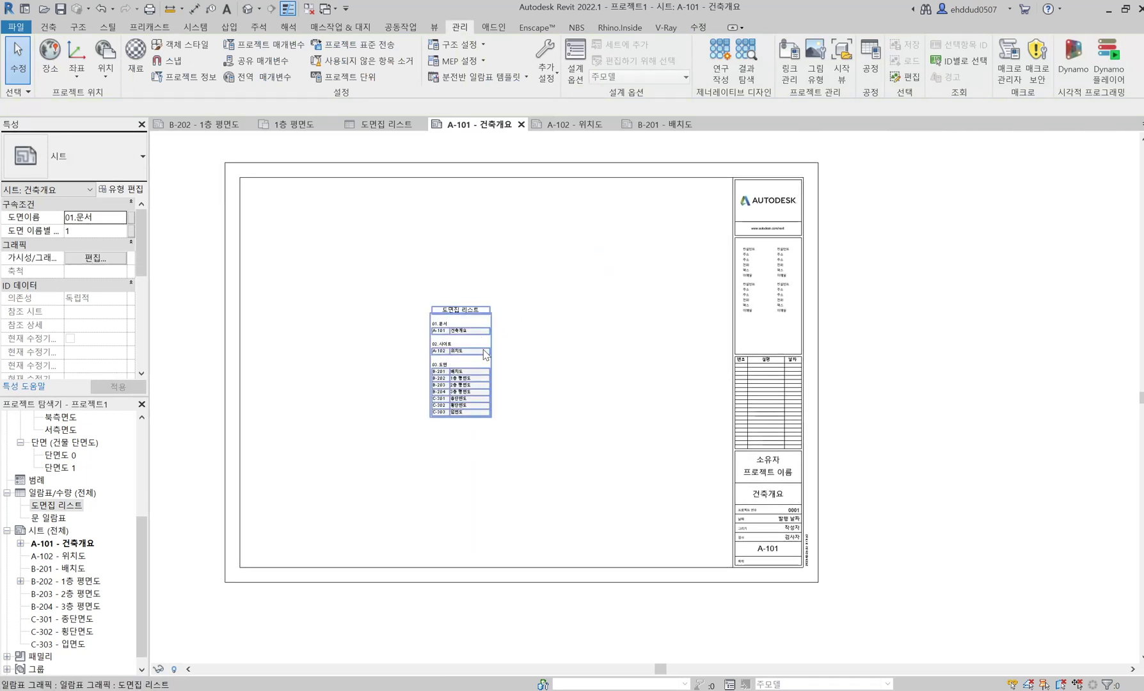
pyautogui.moveTo(487, 348); pyautogui.dragTo(608, 288)
pyautogui.press('Escape')
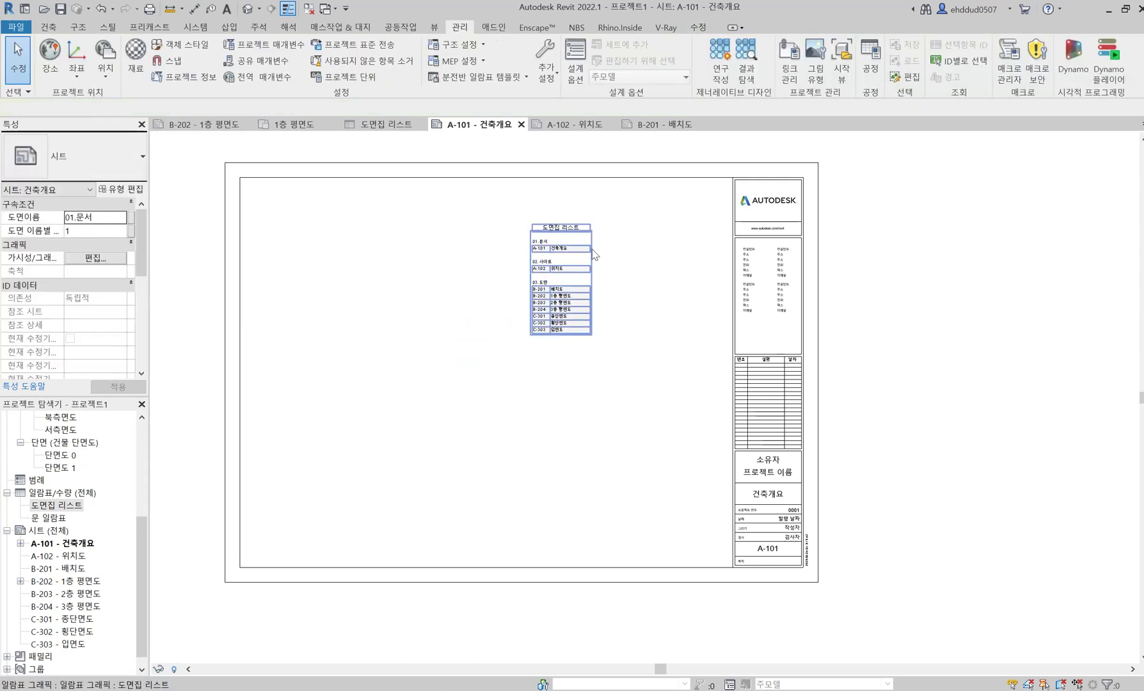
# Move the list down and left to the middle of sheet A-101.
pyautogui.scroll(1, 598, 250)
pyautogui.click(560, 270)
pyautogui.scroll(-2, 561, 270)
pyautogui.press('Escape')
pyautogui.scroll(2, 580, 361)
pyautogui.moveTo(593, 329); pyautogui.dragTo(639, 325, button='middle')
pyautogui.click(608, 385)
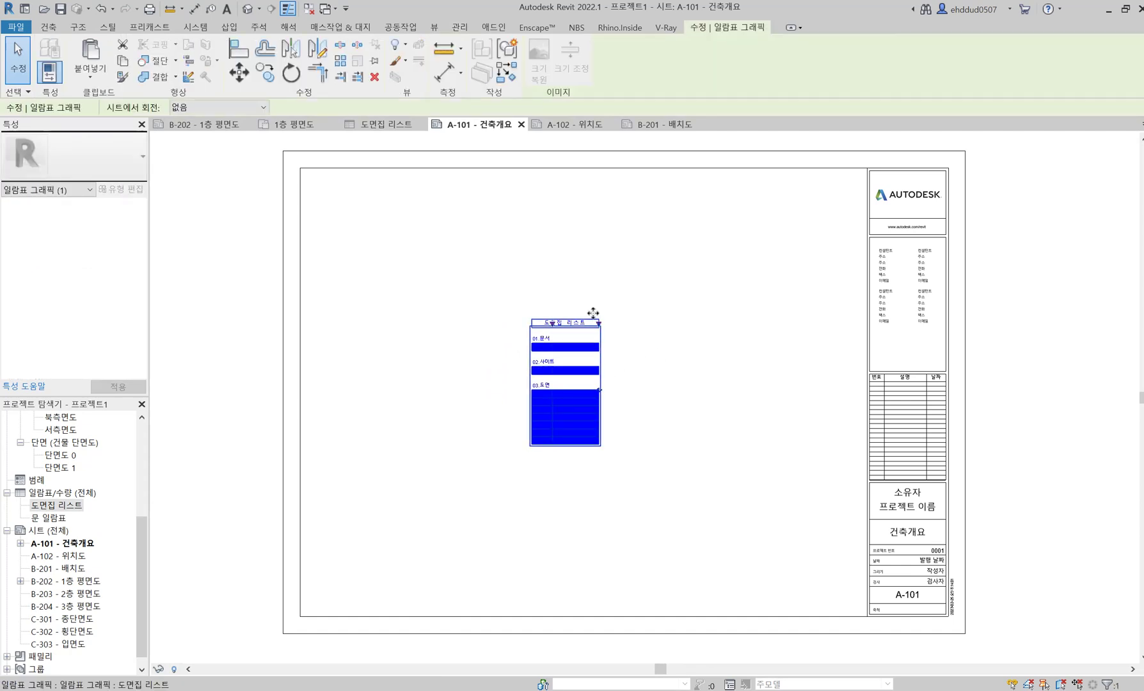
pyautogui.scroll(1, 601, 325)
pyautogui.press('Escape')
pyautogui.scroll(-3, 625, 327)
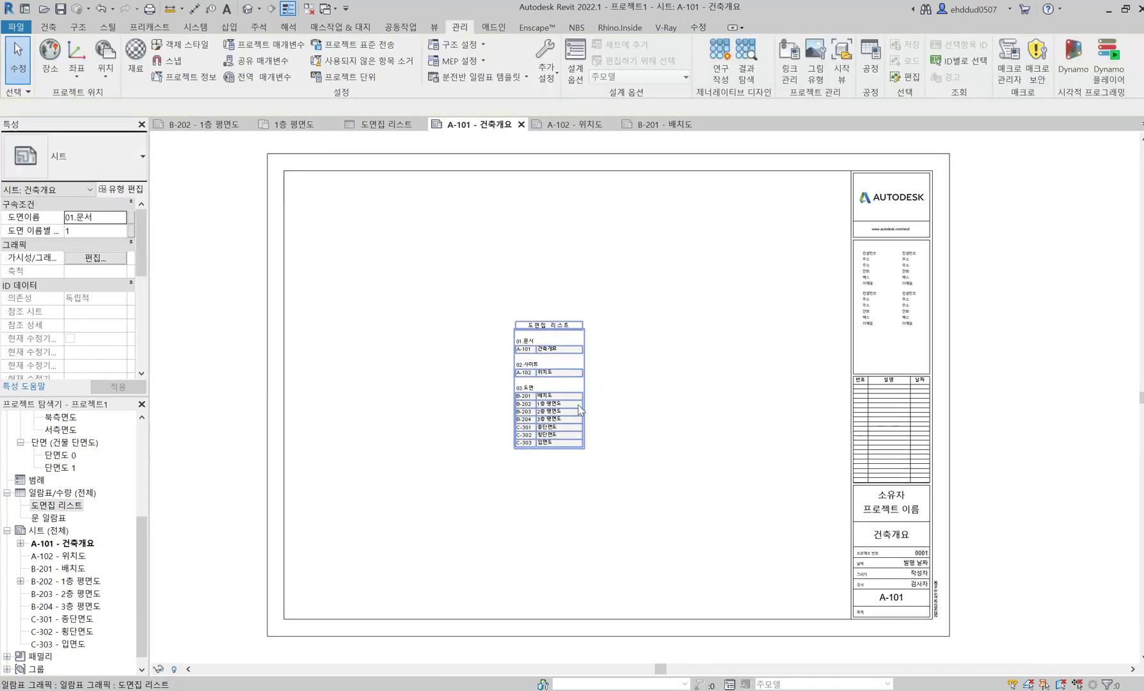
pyautogui.moveTo(554, 364); pyautogui.dragTo(525, 362, button='middle')
pyautogui.scroll(1, 526, 367)
# Move the list up toward the title block on sheet A-101 and check its placement.
pyautogui.moveTo(562, 374); pyautogui.dragTo(688, 280)
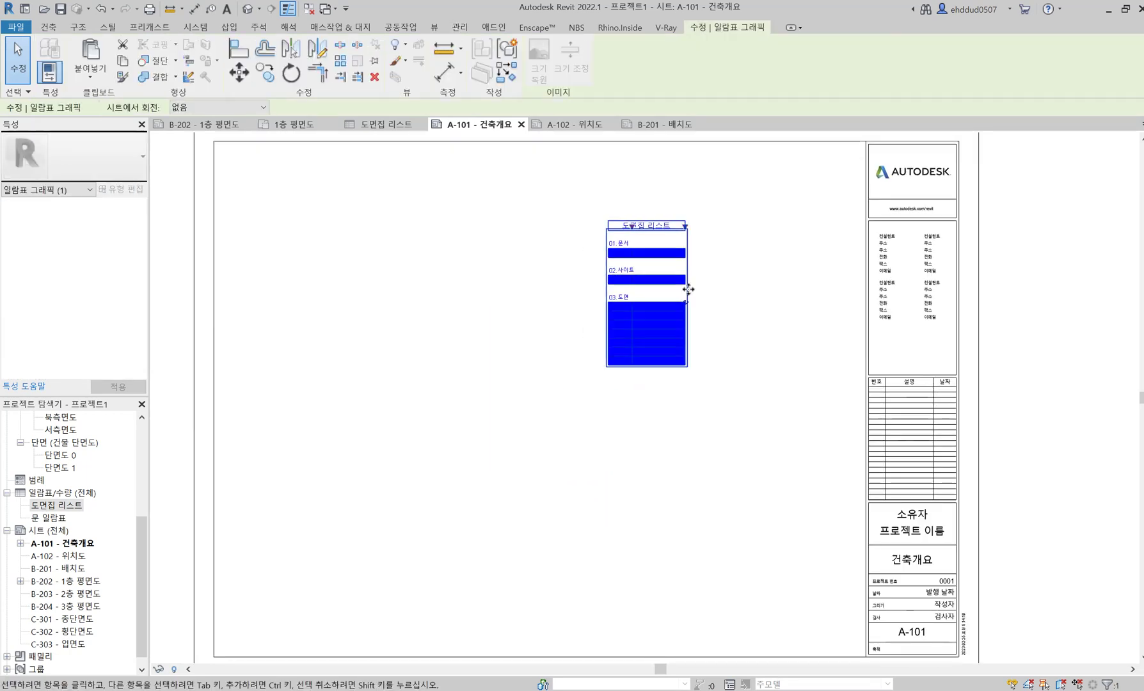
pyautogui.scroll(2, 712, 296)
pyautogui.moveTo(718, 276); pyautogui.dragTo(672, 332, button='middle')
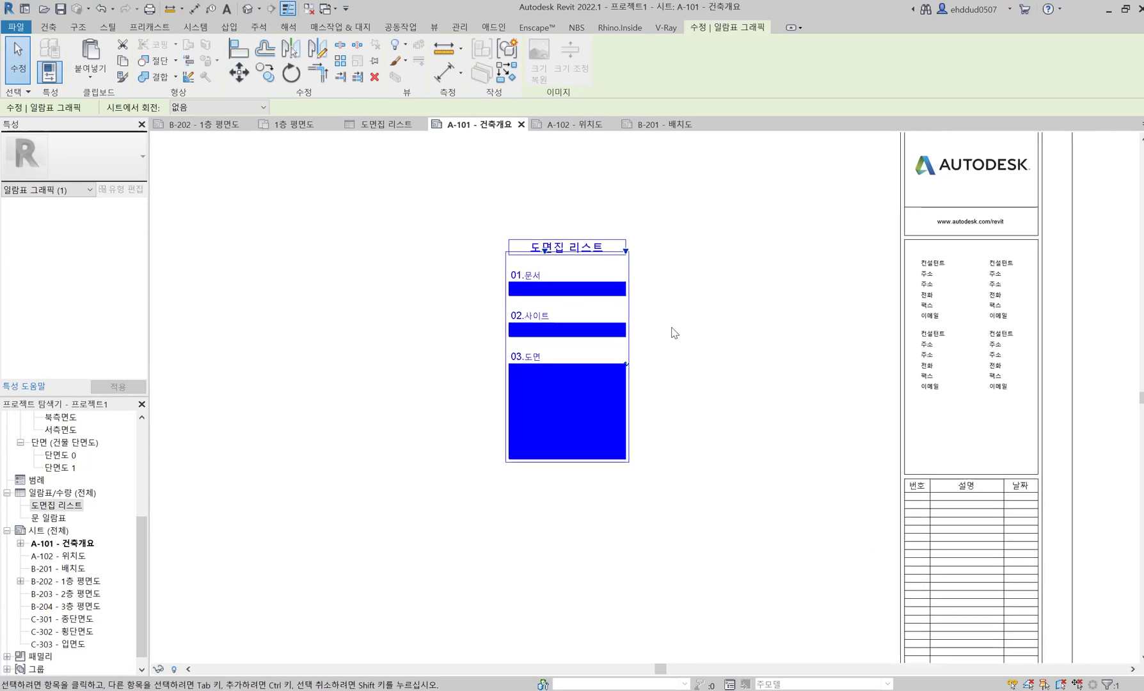
pyautogui.click(652, 336)
pyautogui.scroll(-2, 633, 312)
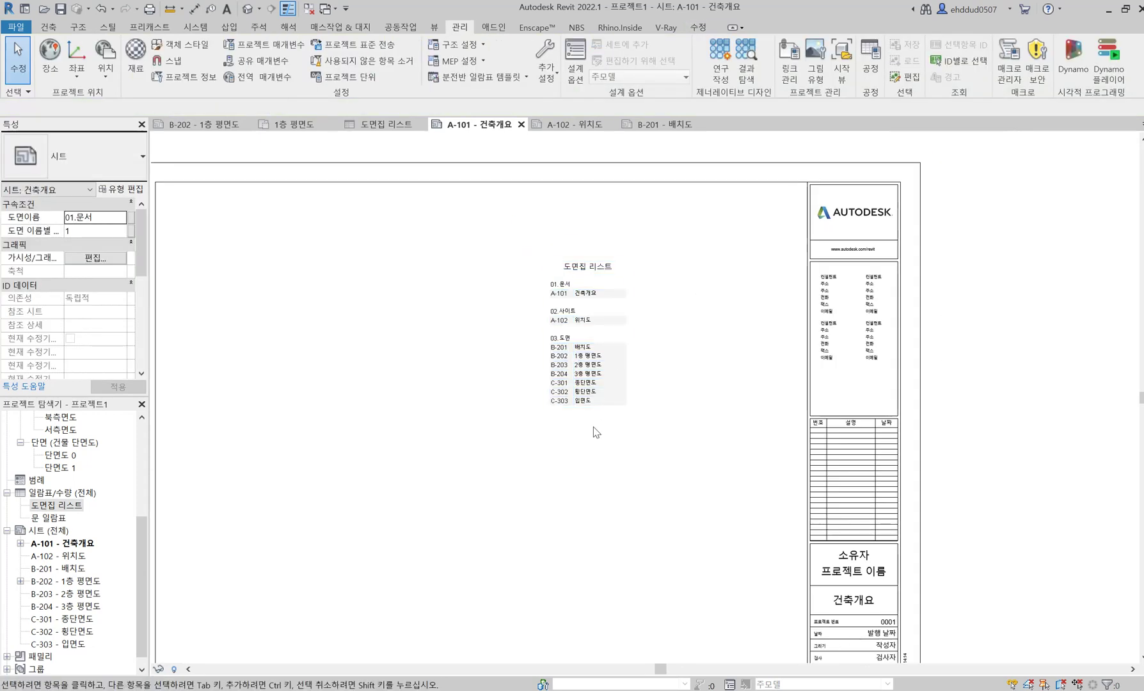
# Split the list on sheet A-101 into four side-by-side segments.
pyautogui.scroll(1, 618, 334)
pyautogui.click(618, 333)
pyautogui.click(625, 349)
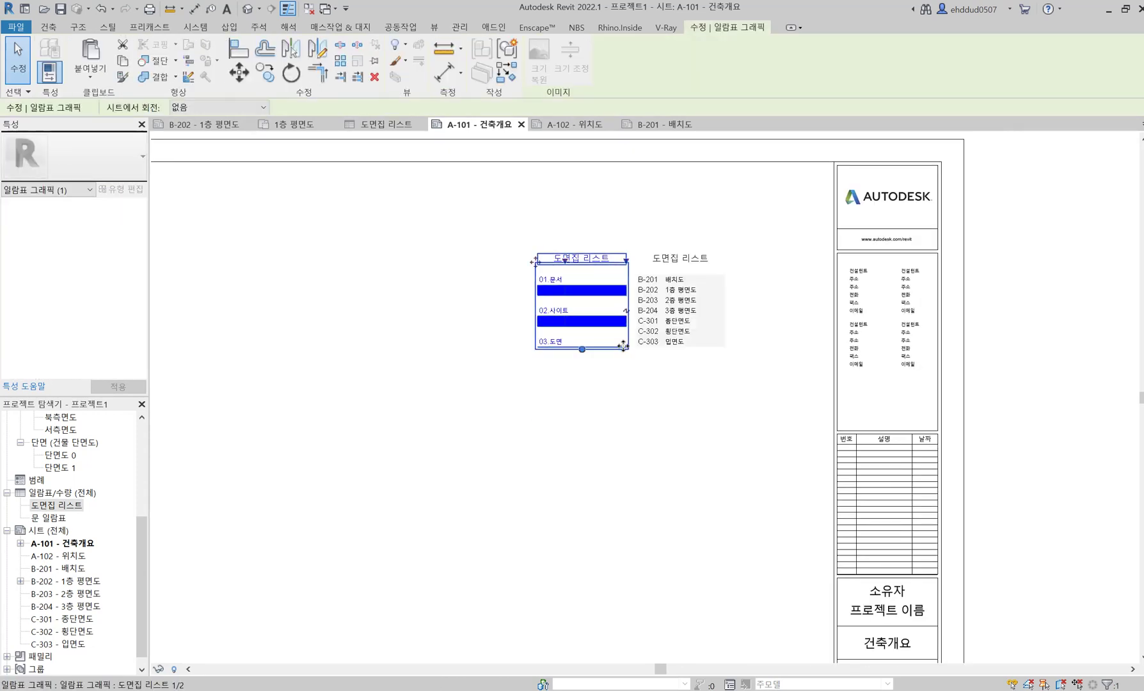
pyautogui.click(686, 340)
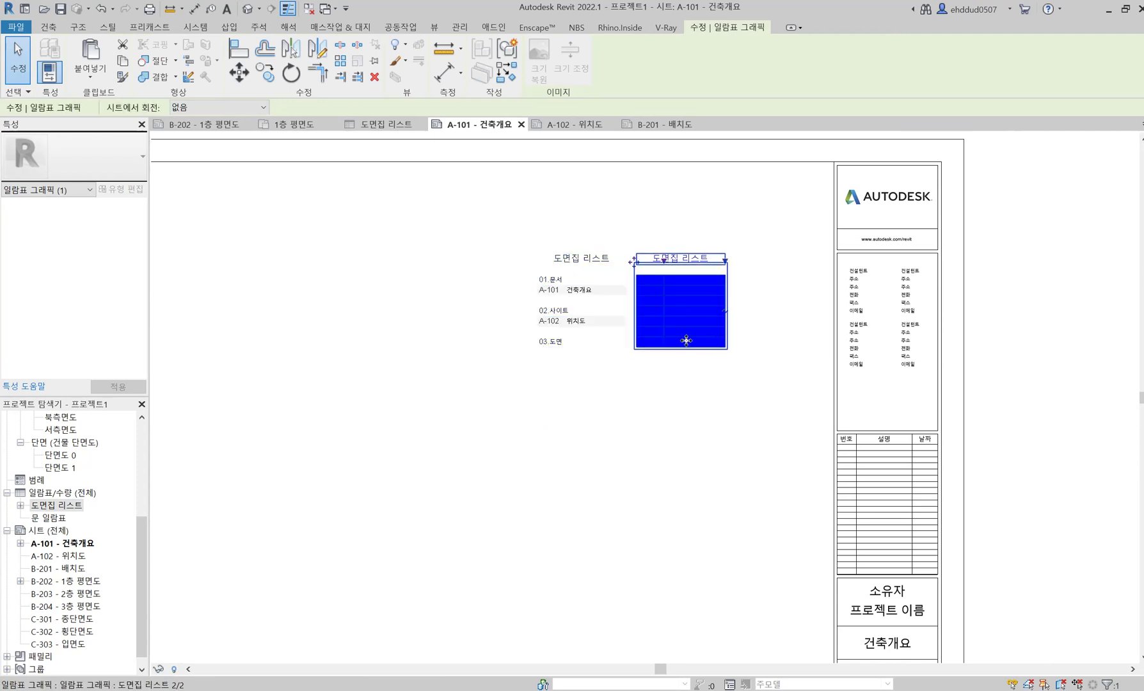
pyautogui.click(726, 311)
pyautogui.click(814, 297)
pyautogui.click(824, 289)
pyautogui.press('Escape')
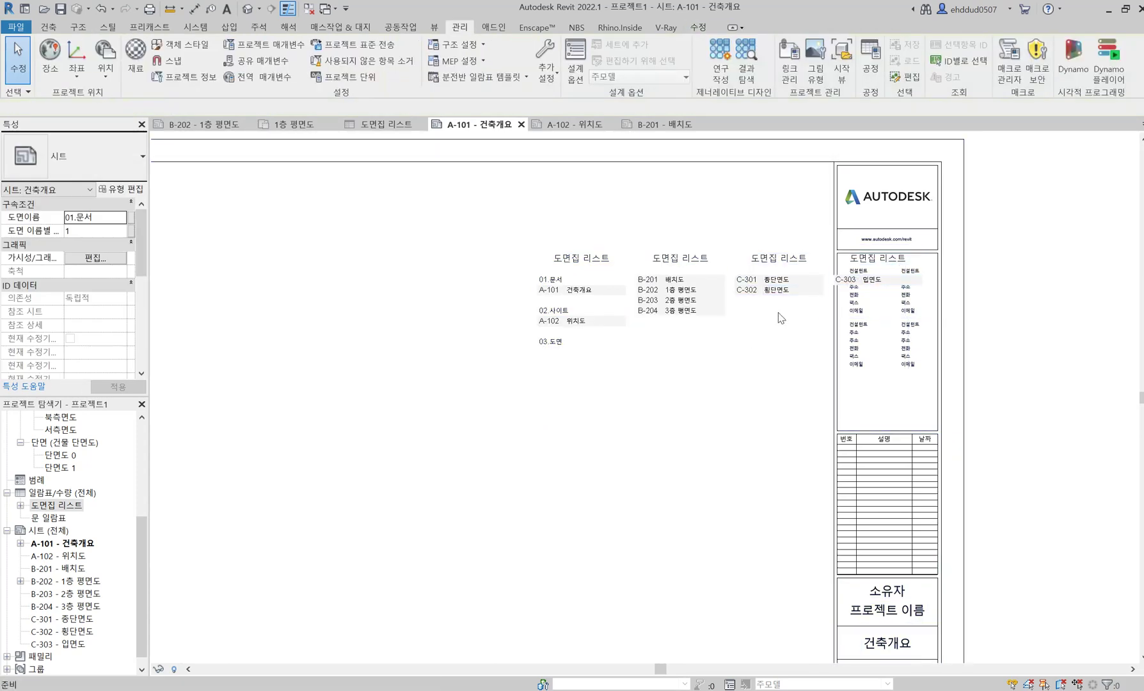
# Undo the last two splits and rejoin the remaining segments into a single list.
pyautogui.hotkey('ctrl', 'z')
pyautogui.hotkey('ctrl', 'z')
pyautogui.click(684, 275)
pyautogui.moveTo(634, 262); pyautogui.dragTo(498, 396)
pyautogui.scroll(2, 637, 259)
pyautogui.click(499, 398)
pyautogui.moveTo(546, 313); pyautogui.dragTo(456, 397)
pyautogui.click(684, 341)
pyautogui.click(616, 291)
# Move the rejoined list left and slightly down, near the middle of sheet A-101.
pyautogui.scroll(-2, 616, 289)
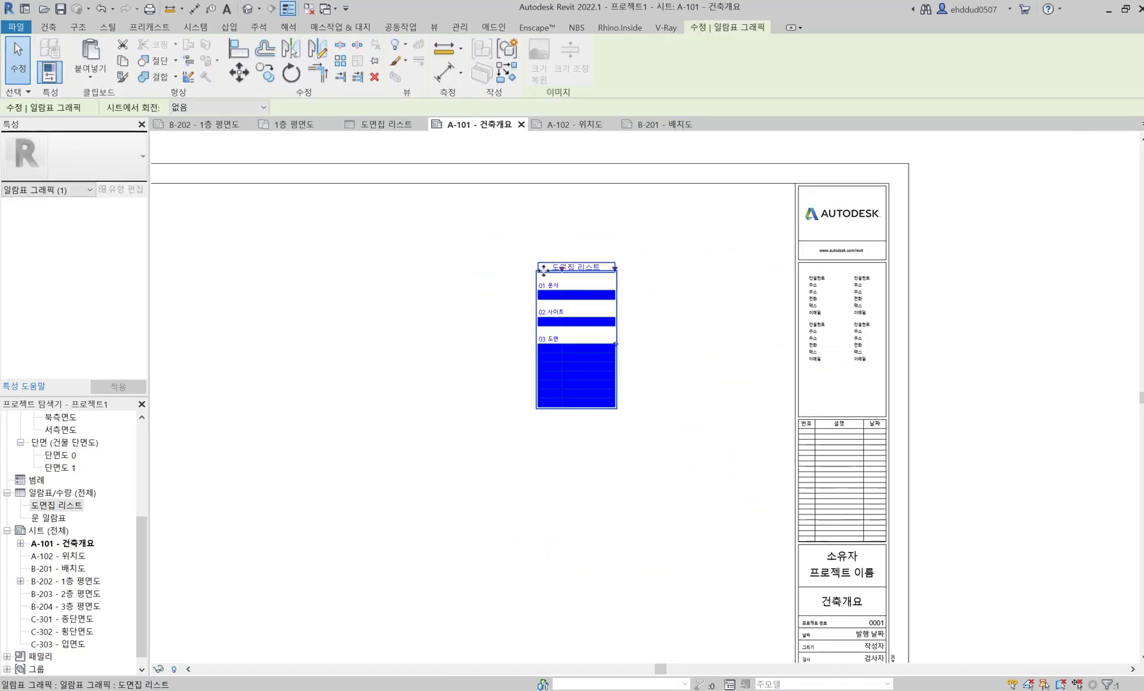
pyautogui.click(426, 299)
pyautogui.scroll(2, 512, 294)
pyautogui.scroll(-3, 542, 249)
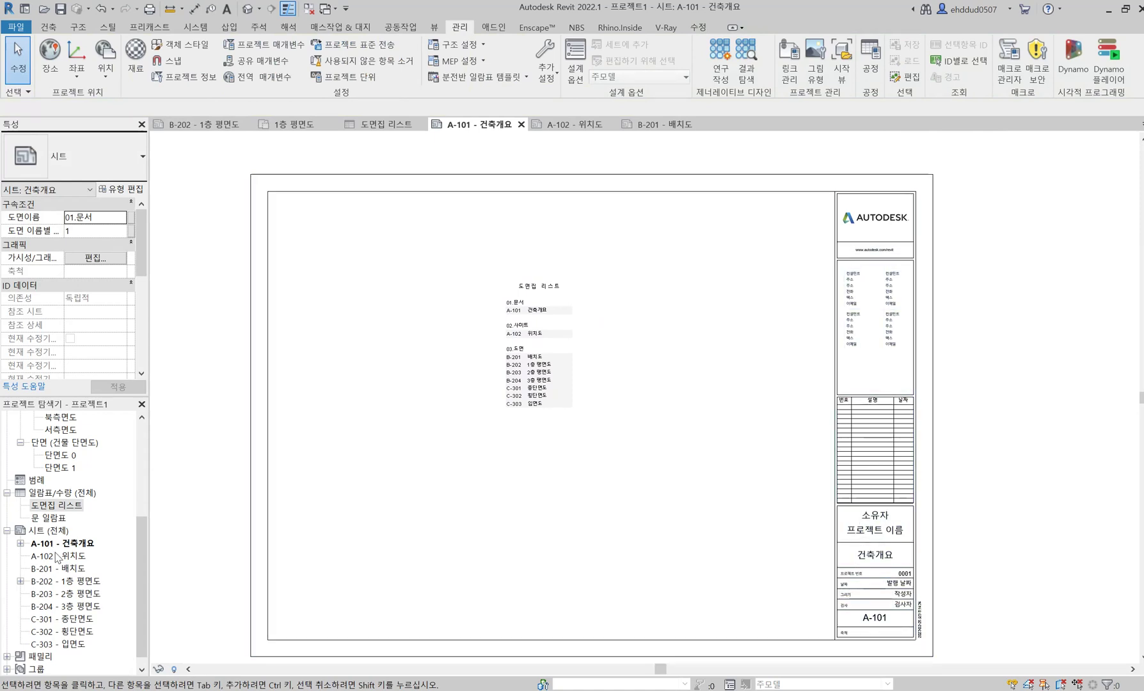
# Open the 도면집 리스트 schedule and review the kinds of new schedules offered under 일람표/수량.
pyautogui.scroll(1, 64, 561)
pyautogui.scroll(-1, 94, 538)
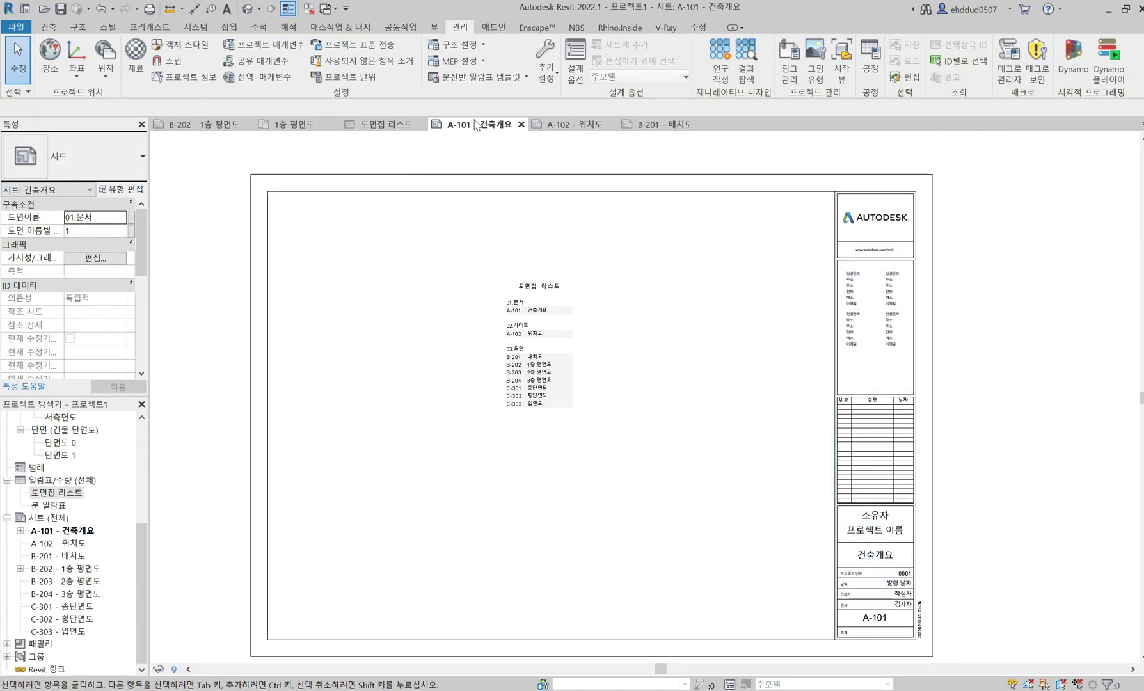
pyautogui.doubleClick(68, 492)
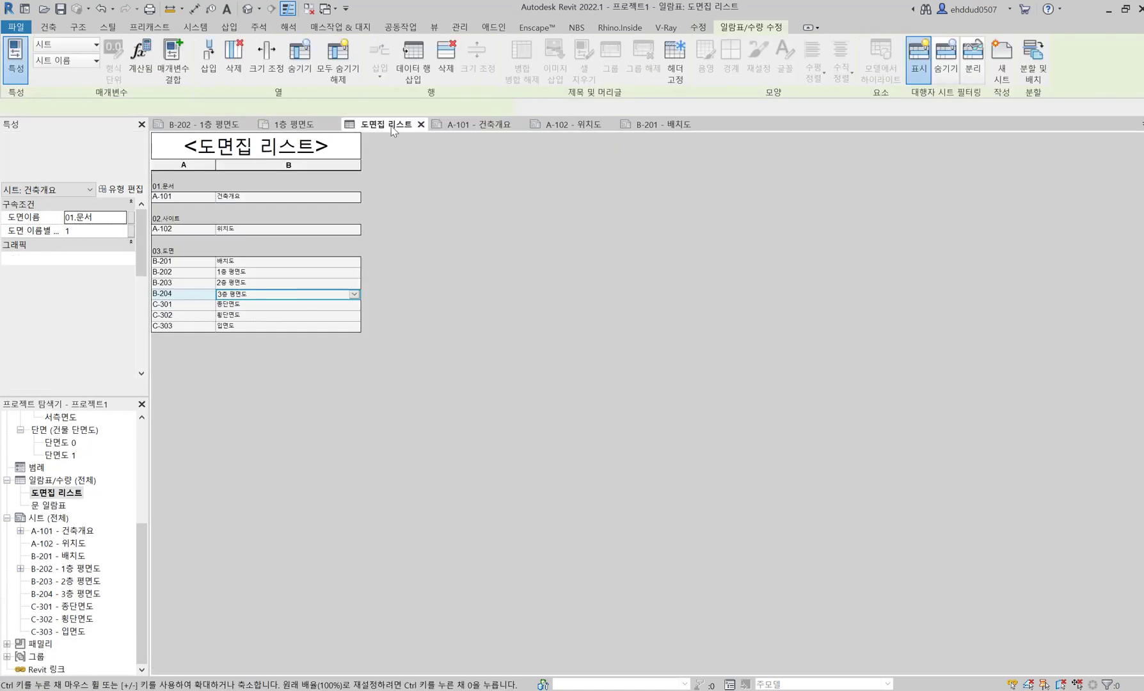
pyautogui.rightClick(75, 482)
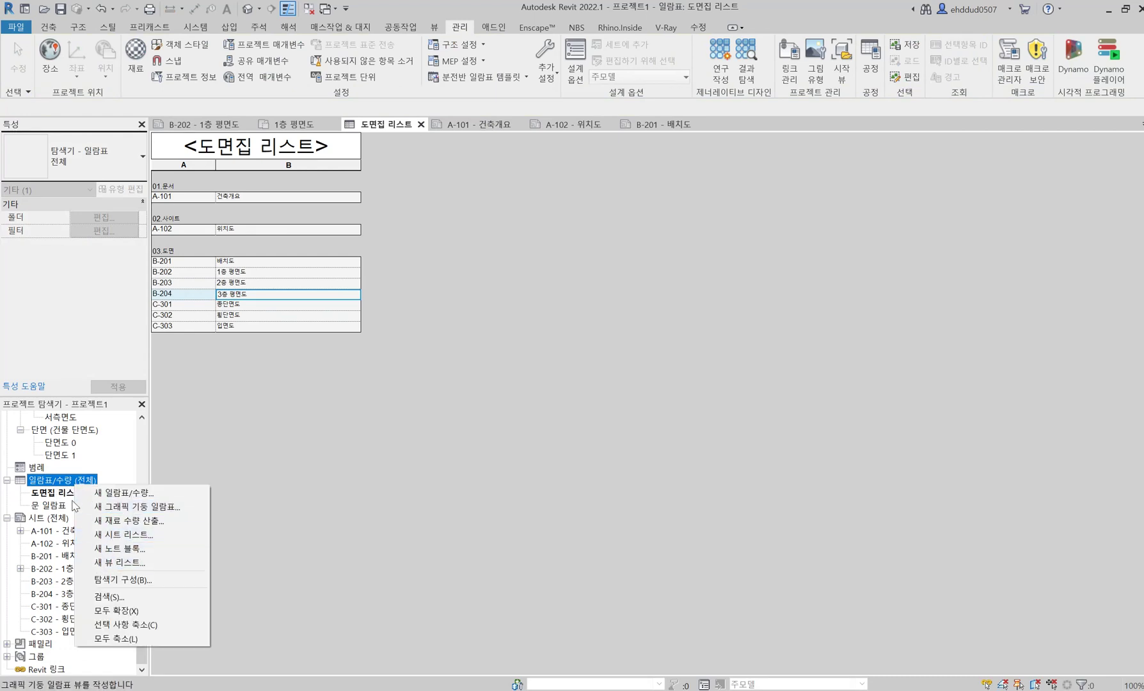
pyautogui.click(69, 497)
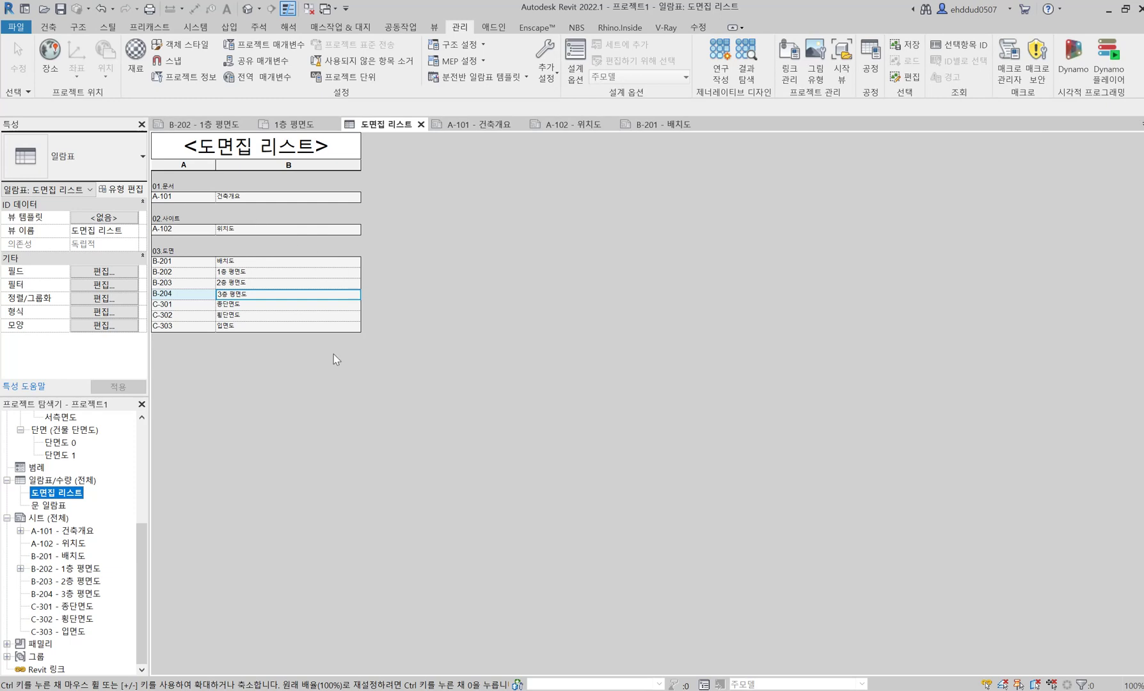
# Exclude sheet A-101 - 건축개요 from the sheet list through its 시트 리스트 property, then include it again.
pyautogui.click(55, 534)
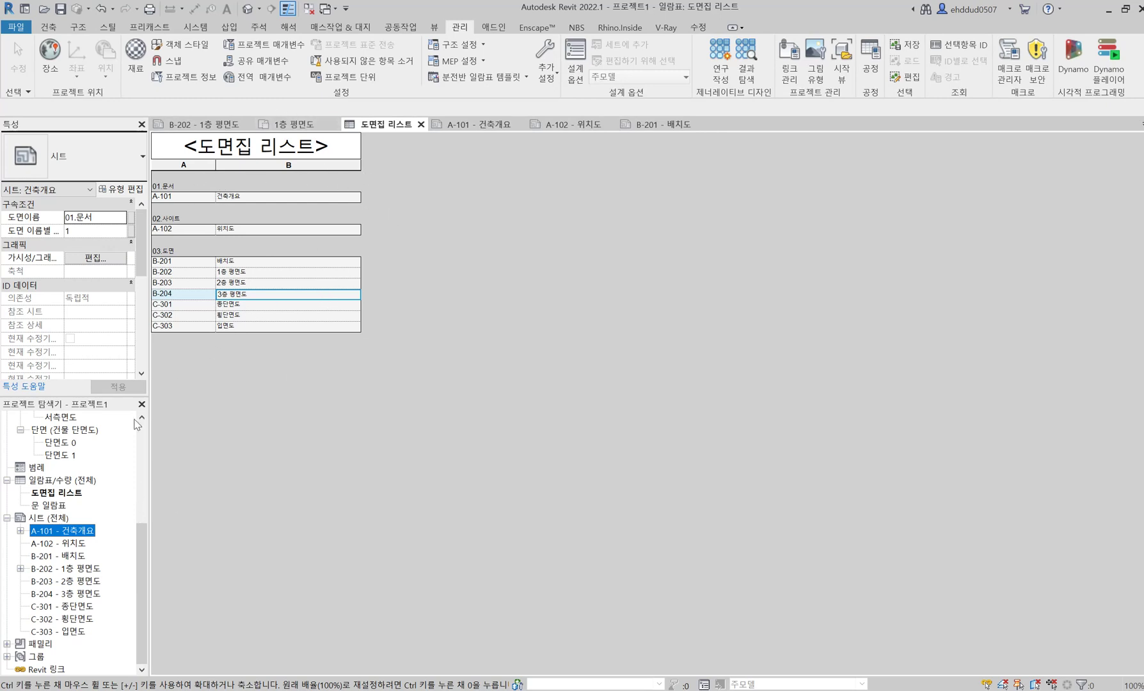
pyautogui.scroll(-5, 96, 352)
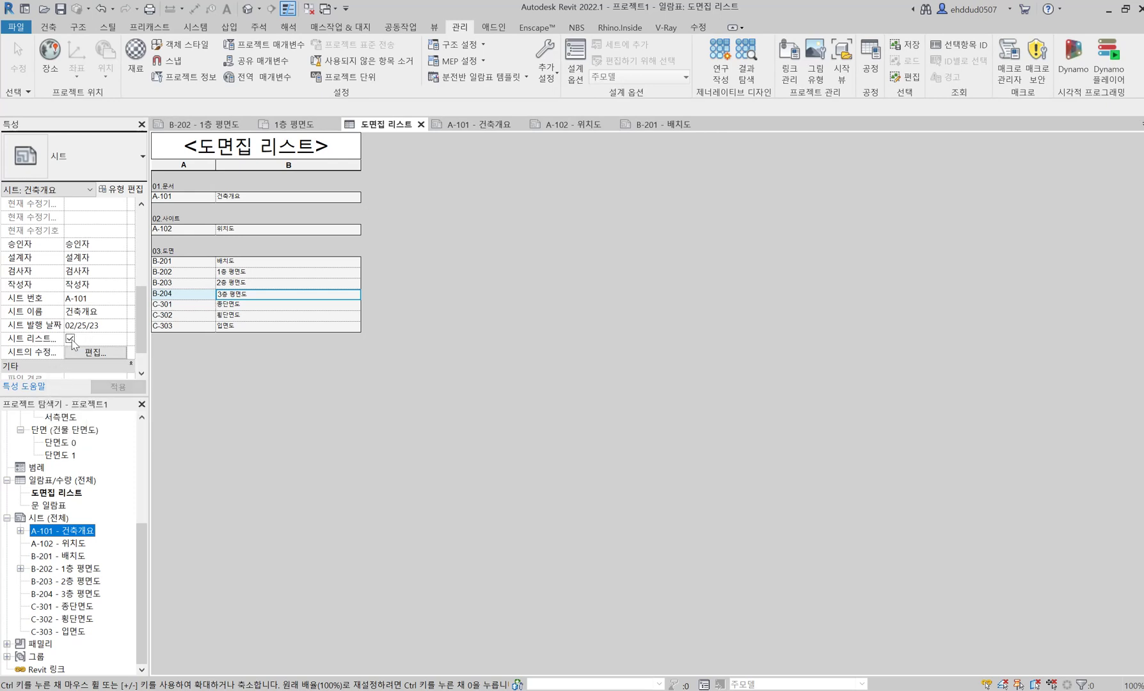
pyautogui.click(117, 384)
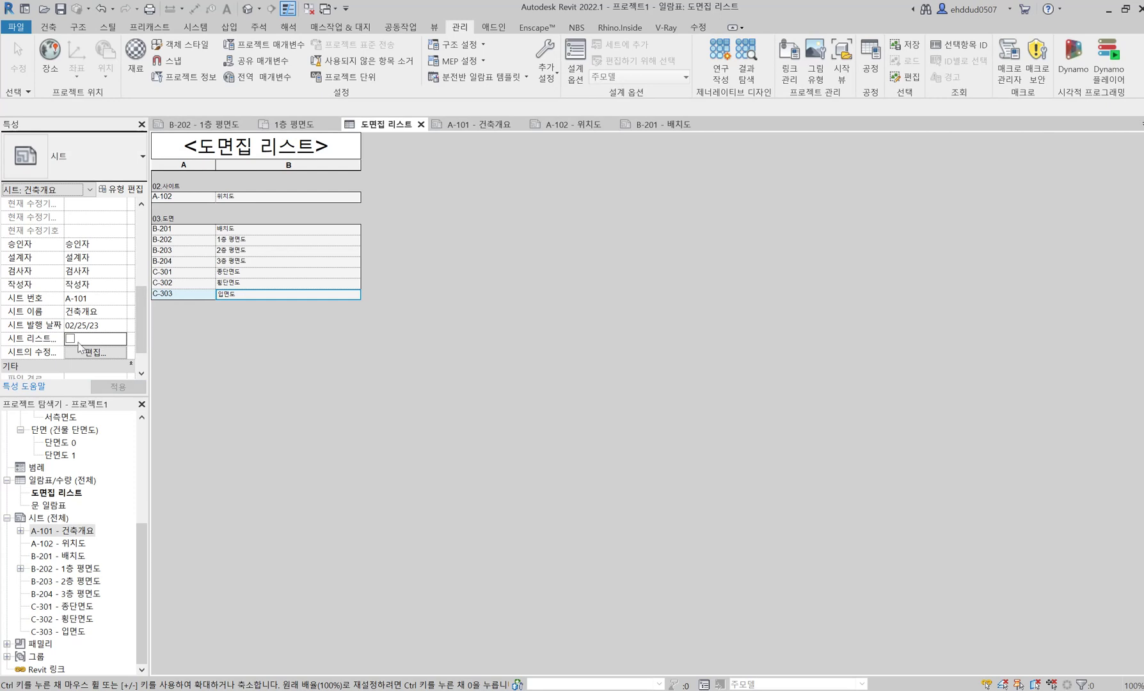
pyautogui.click(99, 387)
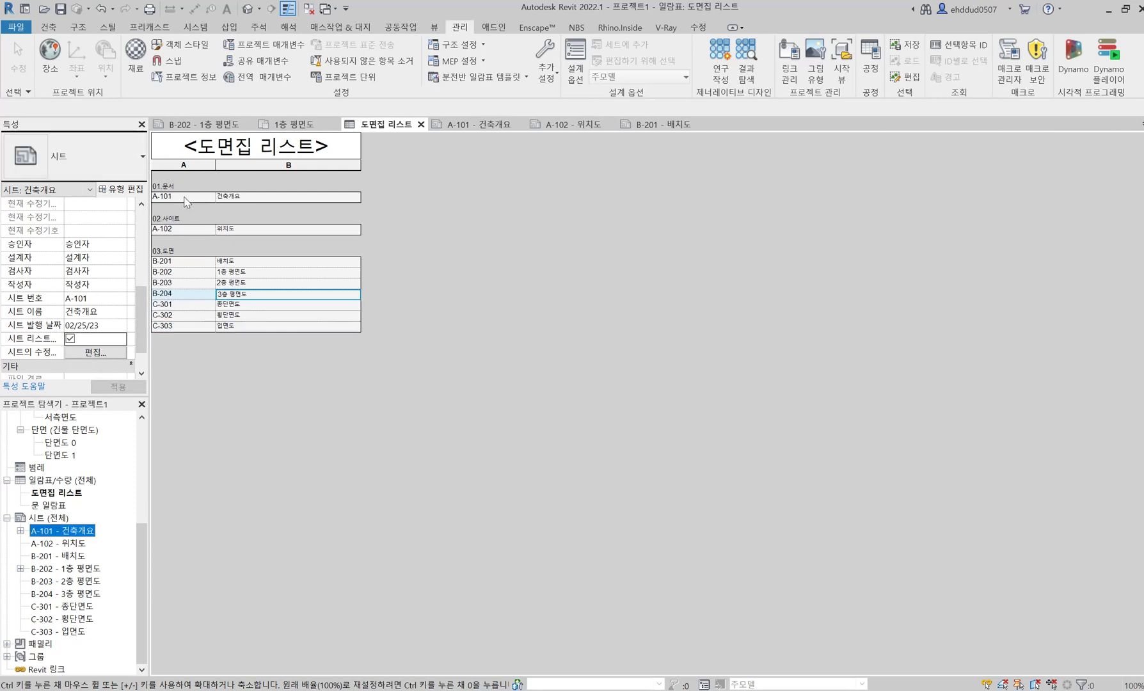
# Examine the 새 뷰 리스트 option for 일람표/수량 and the views listed in the project browser.
pyautogui.click(56, 481)
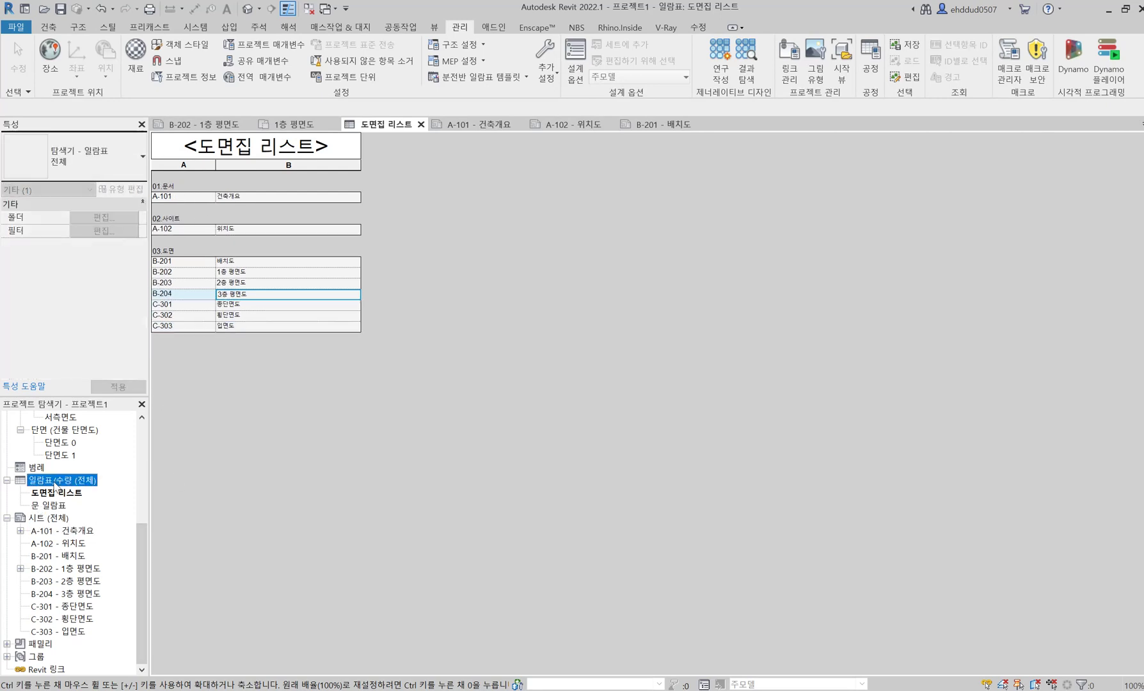
pyautogui.rightClick(55, 485)
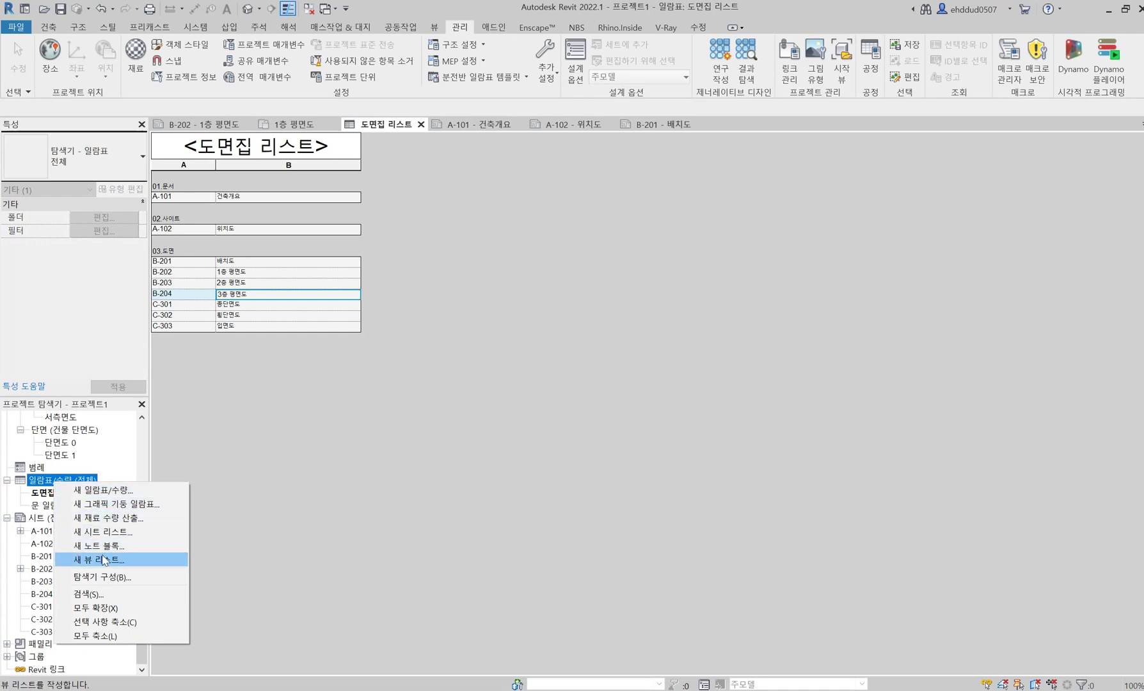
pyautogui.press('Escape')
pyautogui.scroll(5, 70, 480)
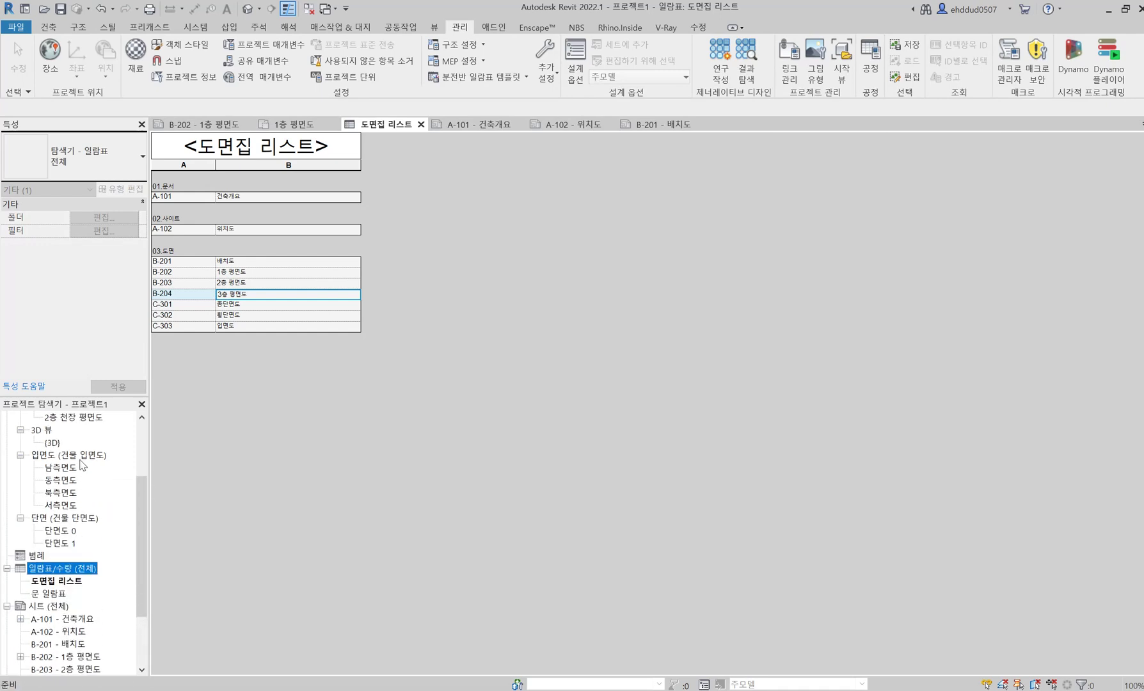
pyautogui.scroll(-5, 77, 469)
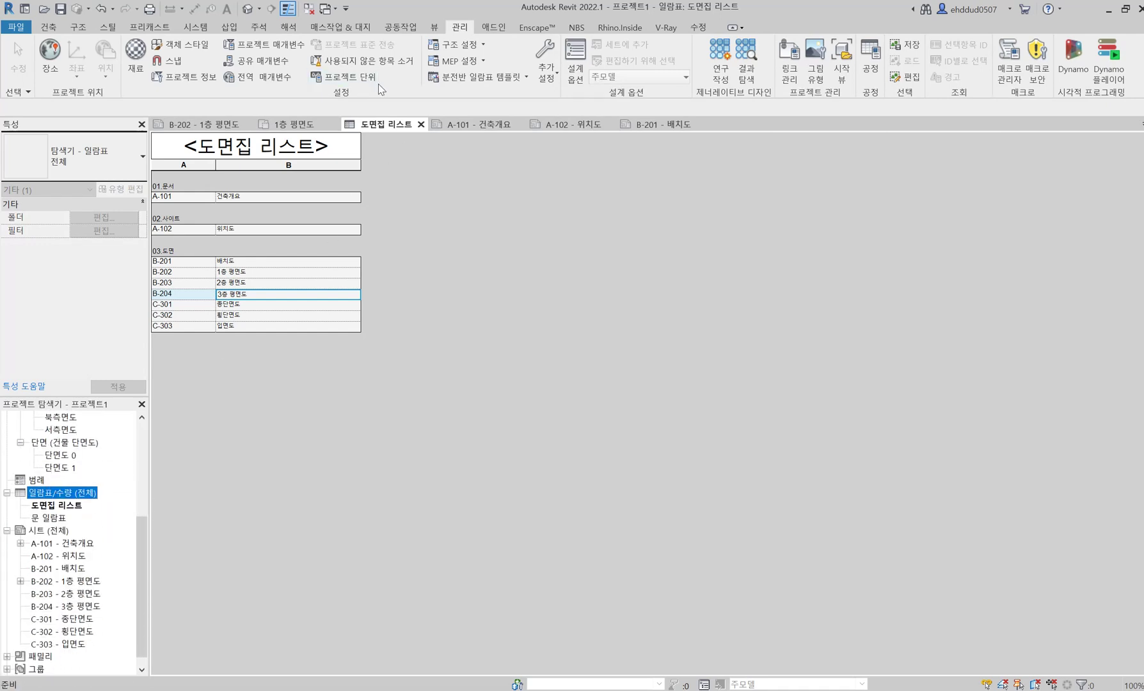